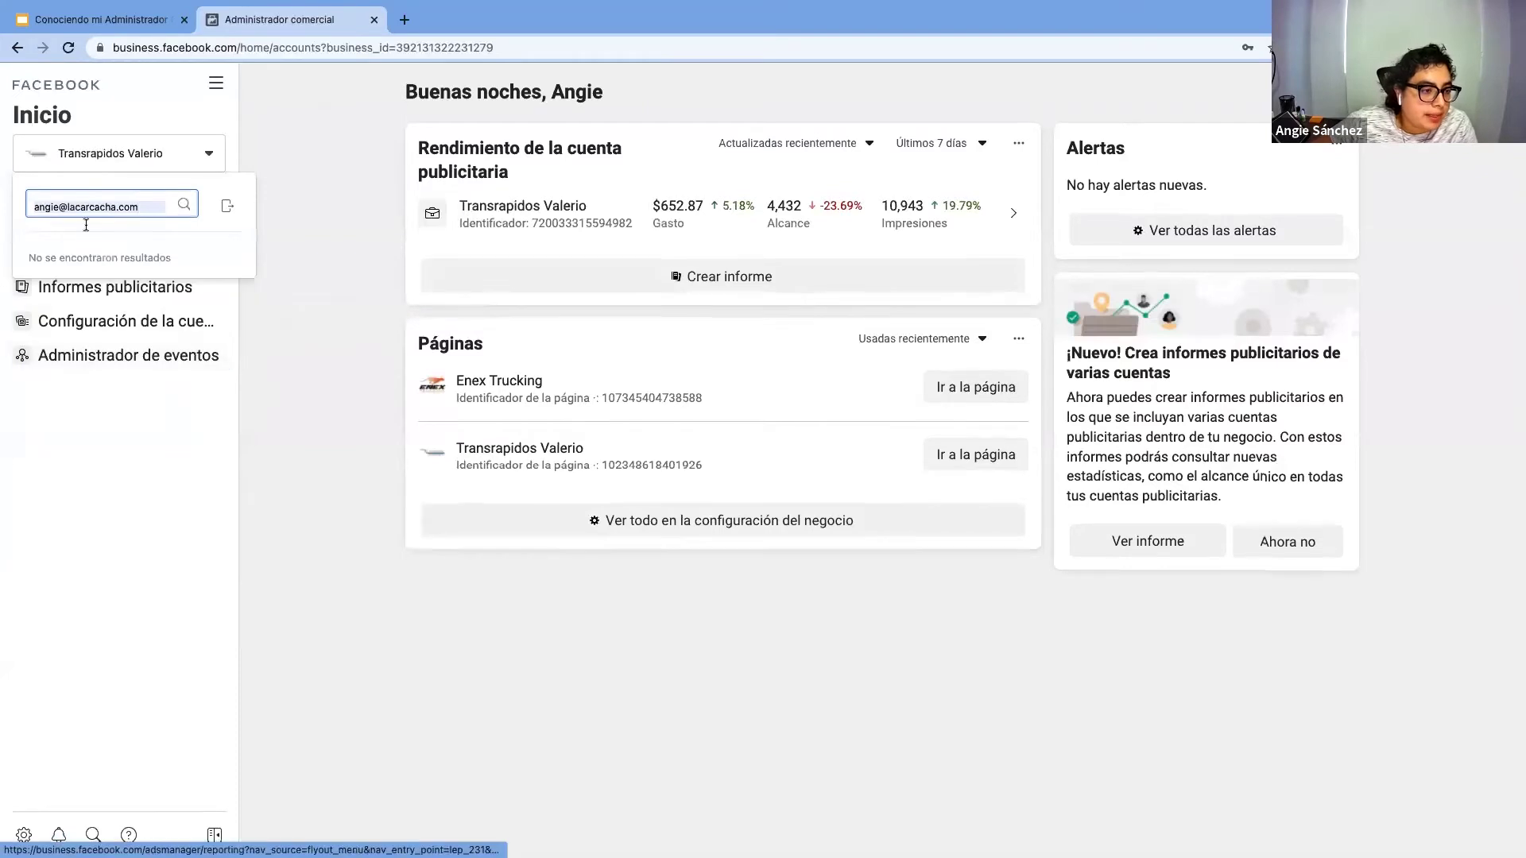
Clear the account search and switch to the Cafetería Batman SA de CV business
{"action": "key", "text": "ctrl+a"}
{"action": "key", "text": "BackSpace"}
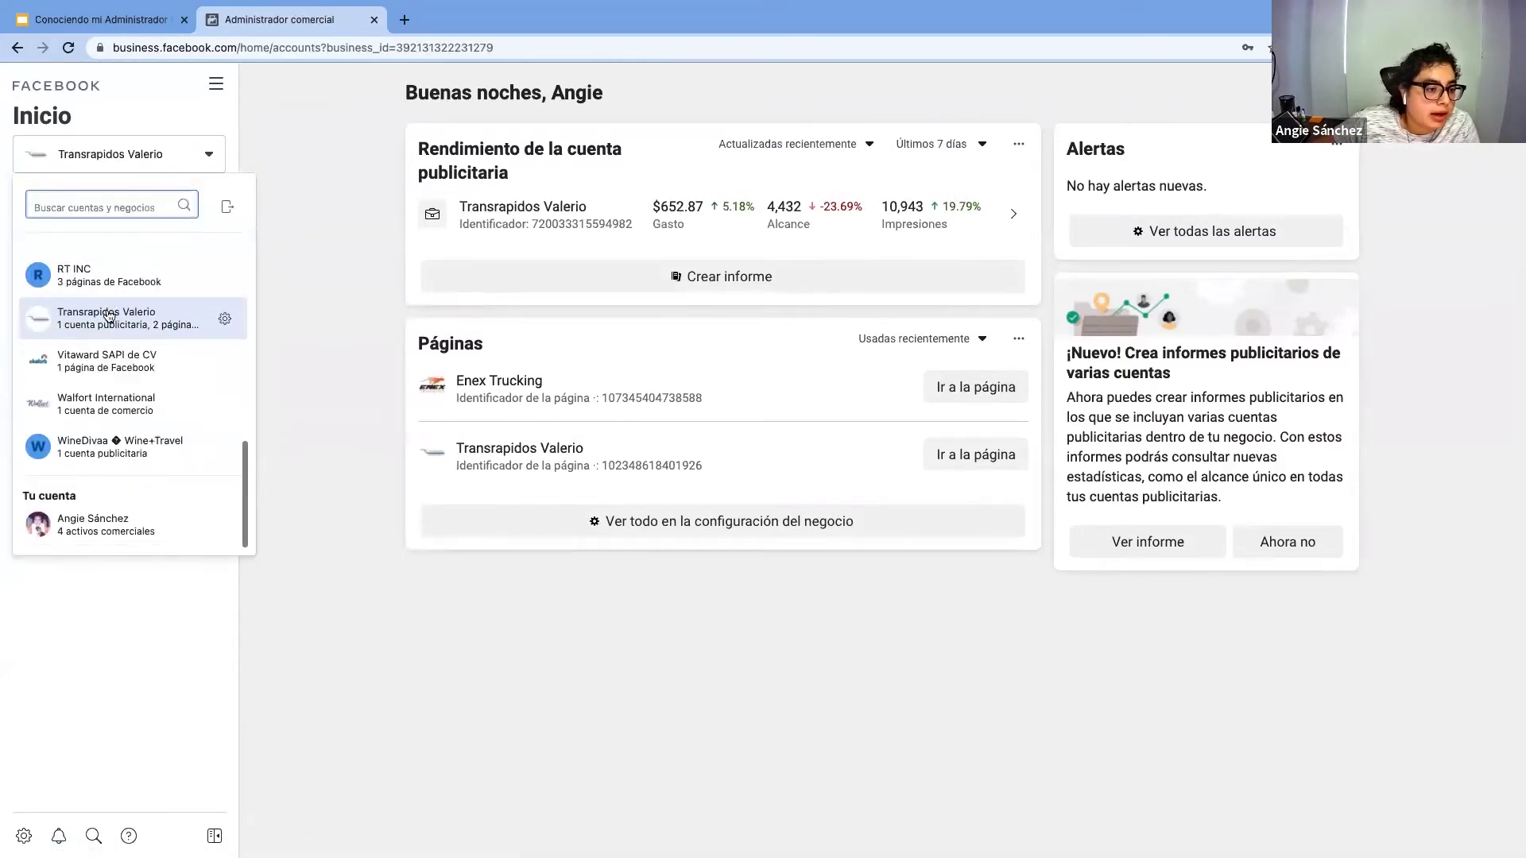
{"action": "scroll", "coordinate": [110, 314], "scroll_direction": "up", "scroll_amount": 5}
{"action": "scroll", "coordinate": [83, 332], "scroll_direction": "up", "scroll_amount": 10}
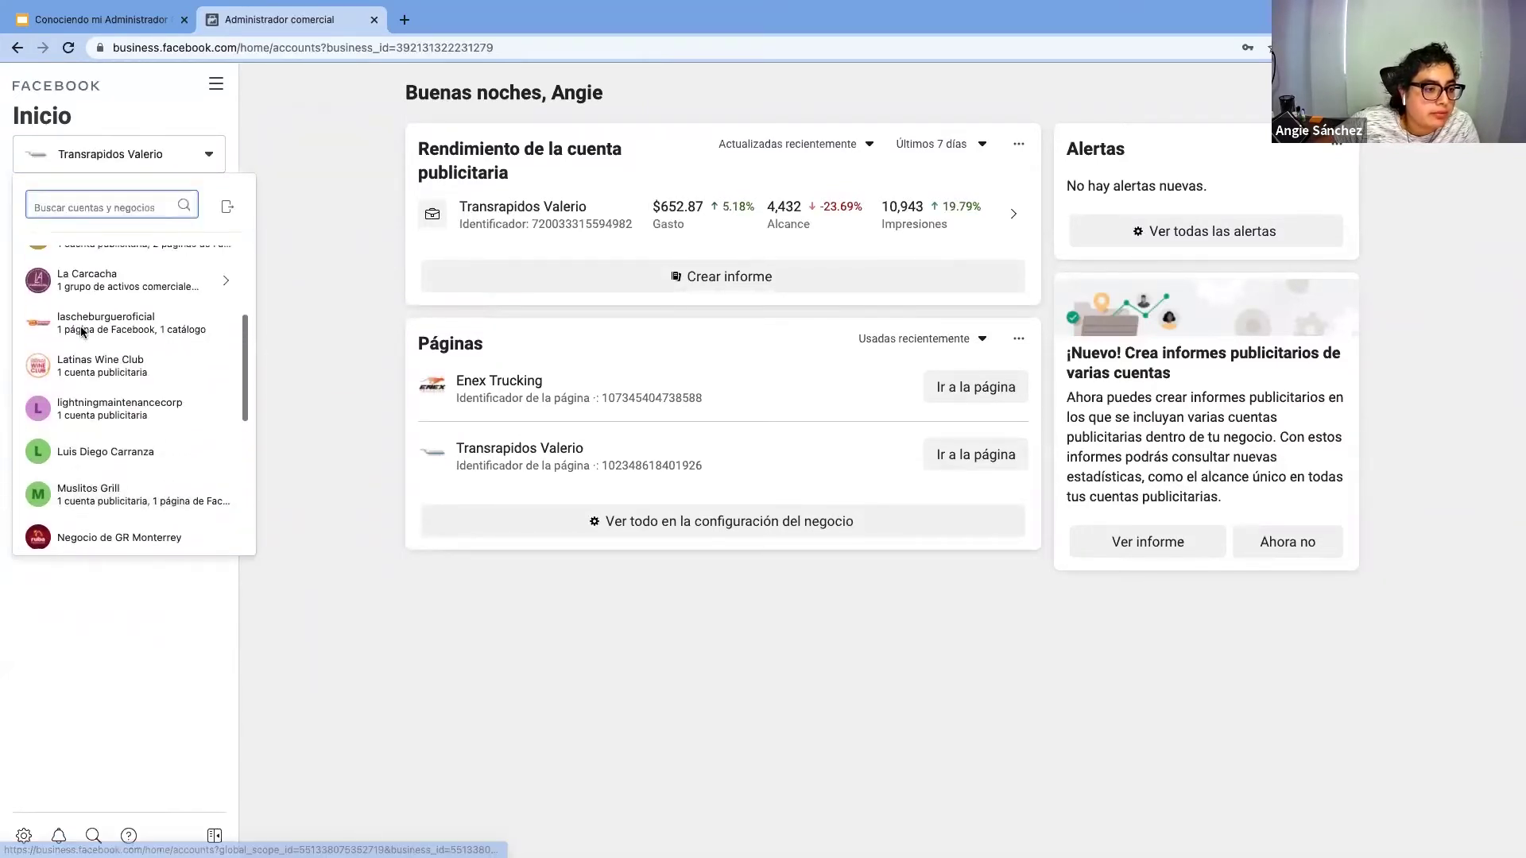
{"action": "left_click", "coordinate": [84, 333]}
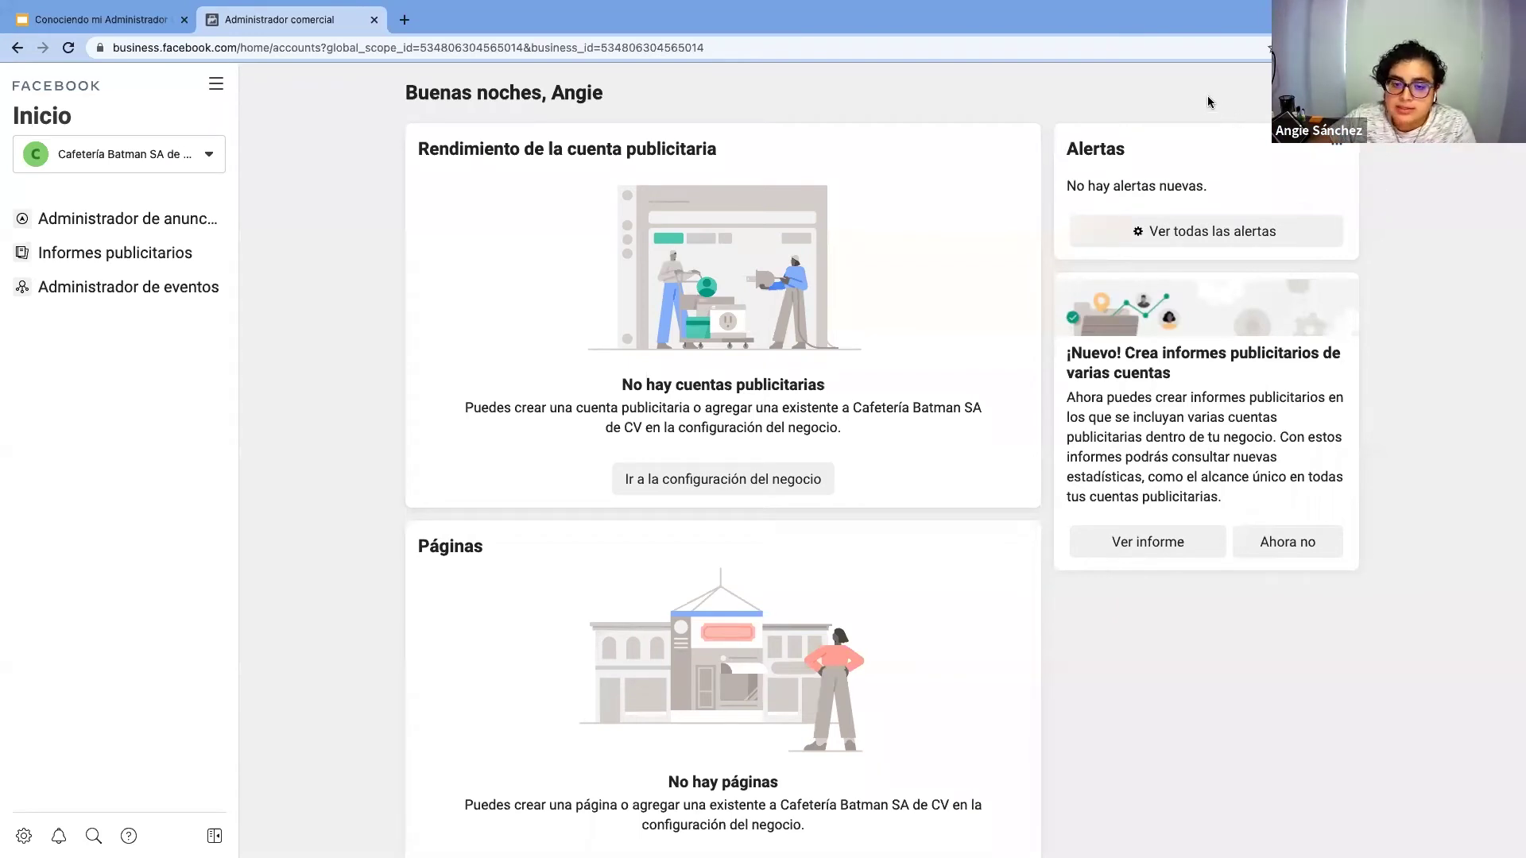
Switch to the Google Slides presentation and show slide 5 with the example Administrador Comercial home screen
{"action": "left_click", "coordinate": [79, 20]}
{"action": "scroll", "coordinate": [123, 261], "scroll_direction": "up", "scroll_amount": 10}
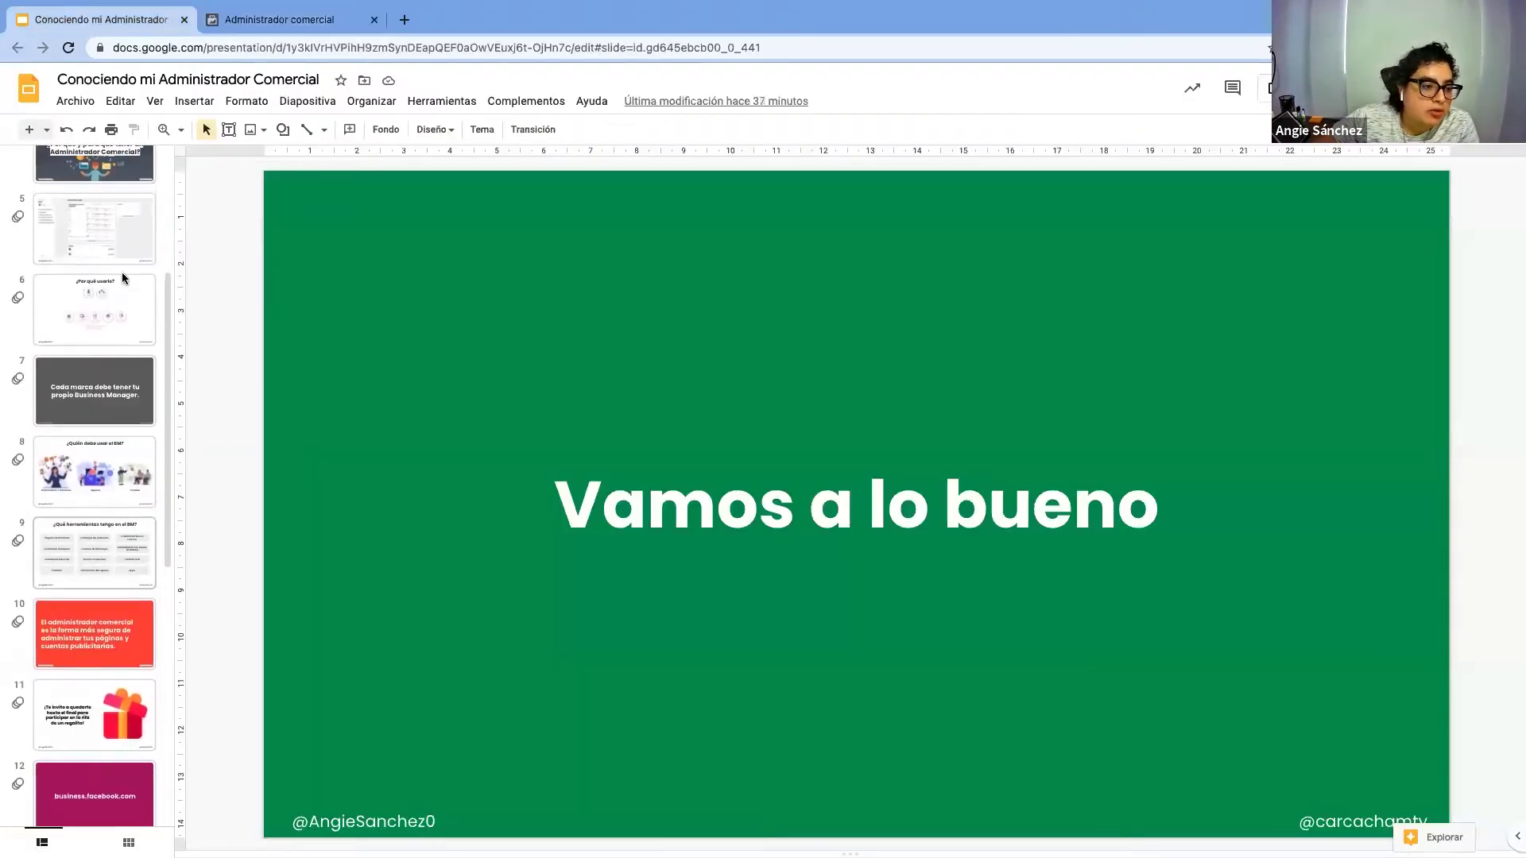
{"action": "left_click", "coordinate": [89, 473]}
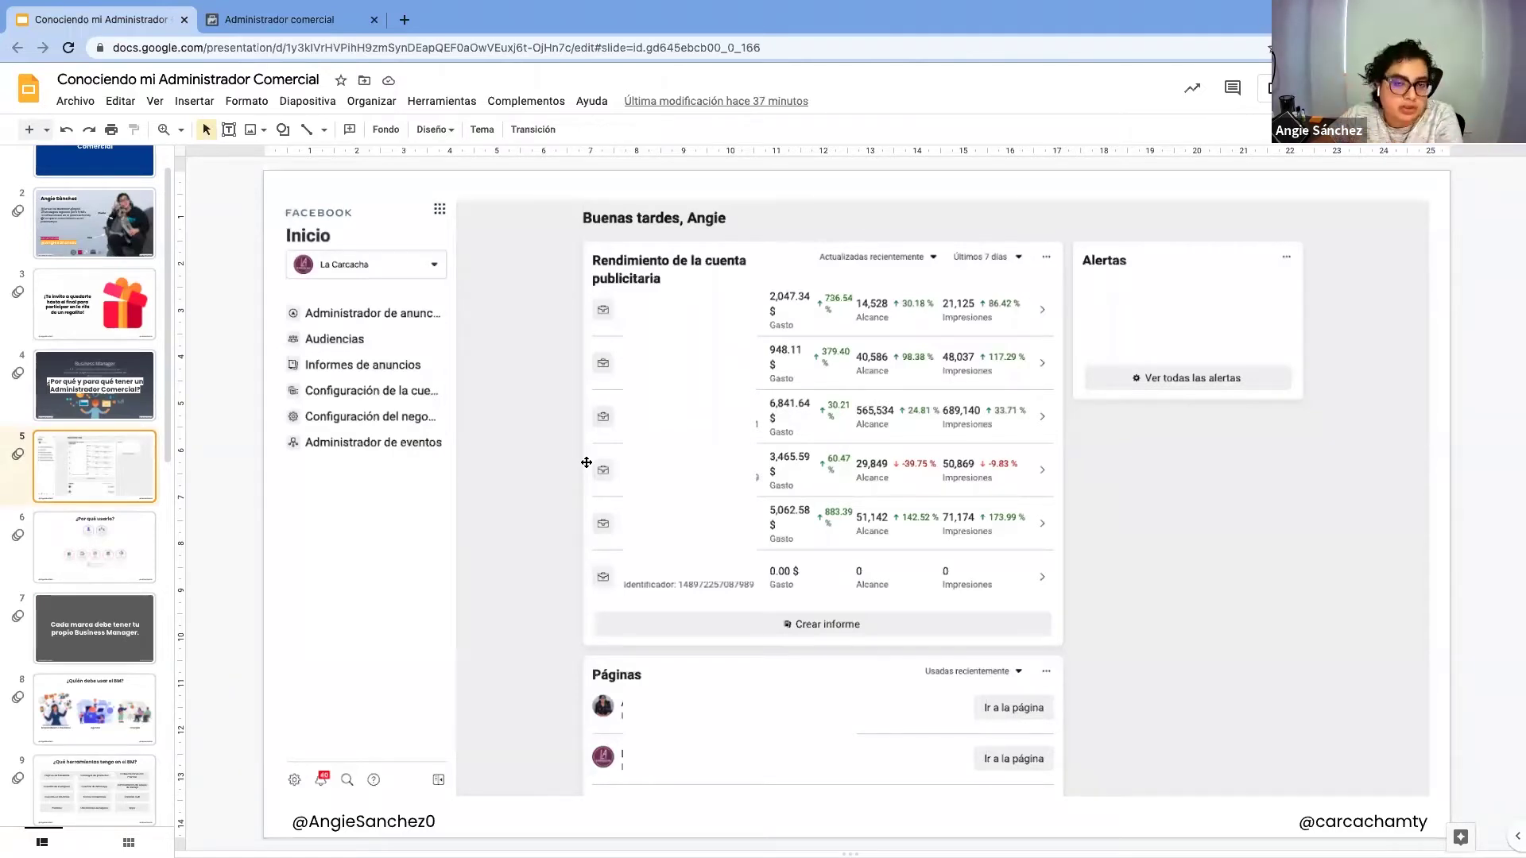
Return to the Facebook business manager and open Configuración del negocio for Cafetería Batman SA de CV
{"action": "left_click", "coordinate": [247, 27]}
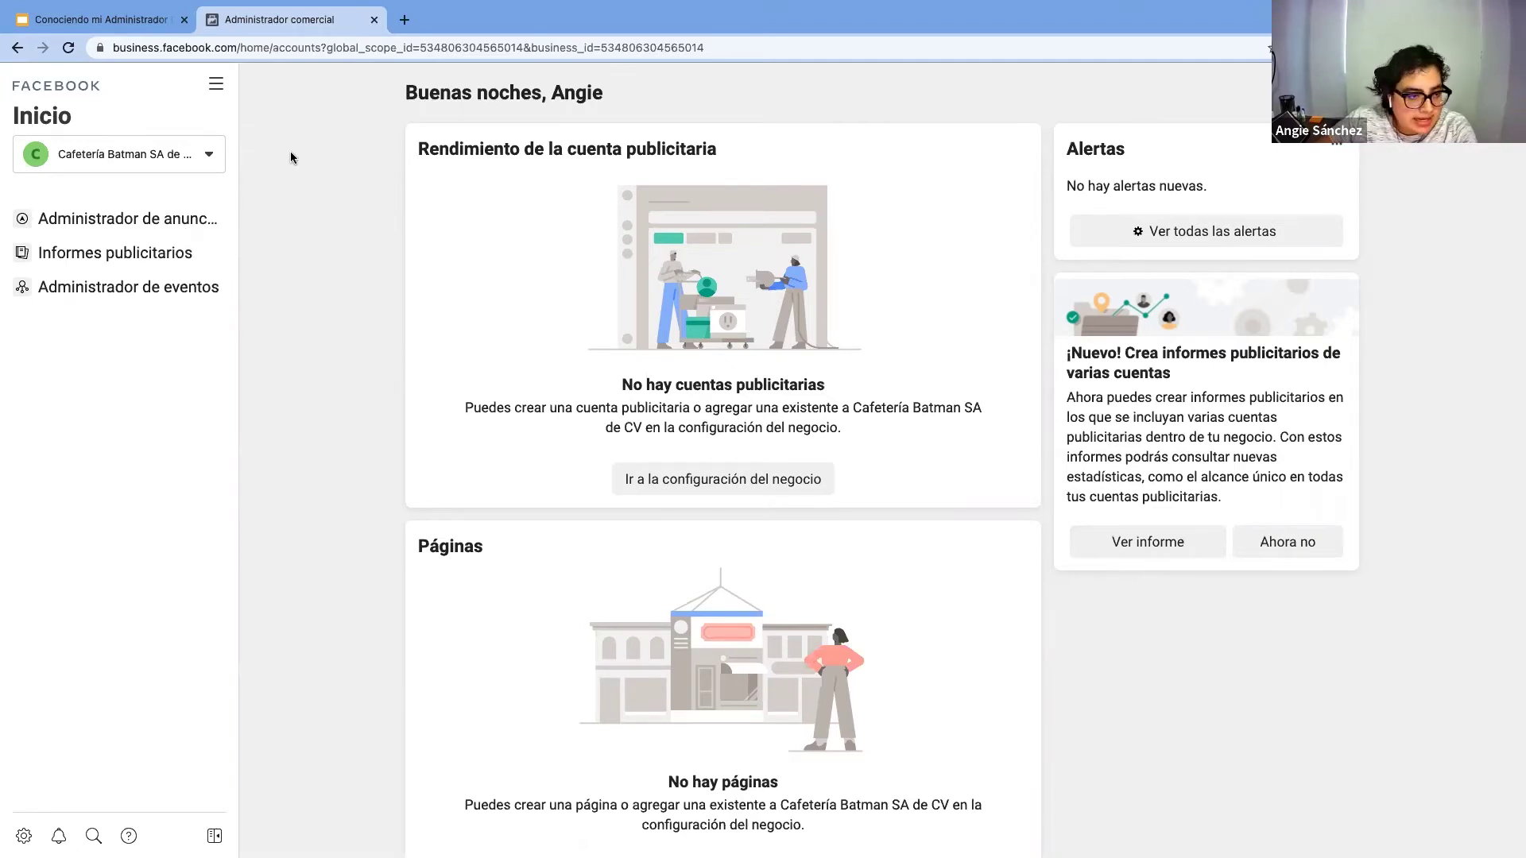
{"action": "left_click", "coordinate": [216, 85]}
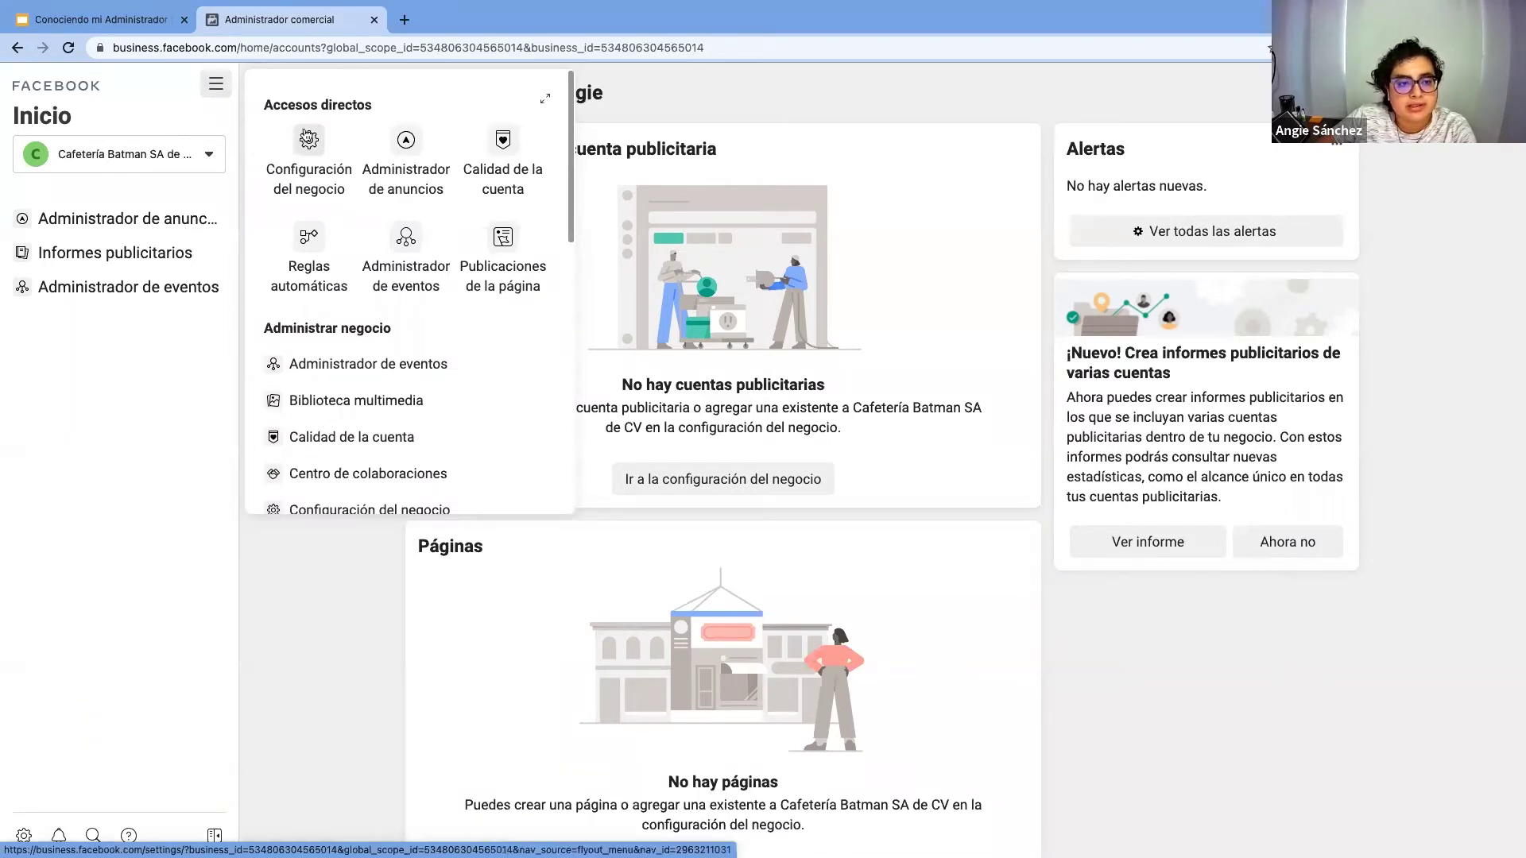
{"action": "left_click", "coordinate": [231, 92]}
{"action": "left_click", "coordinate": [231, 92]}
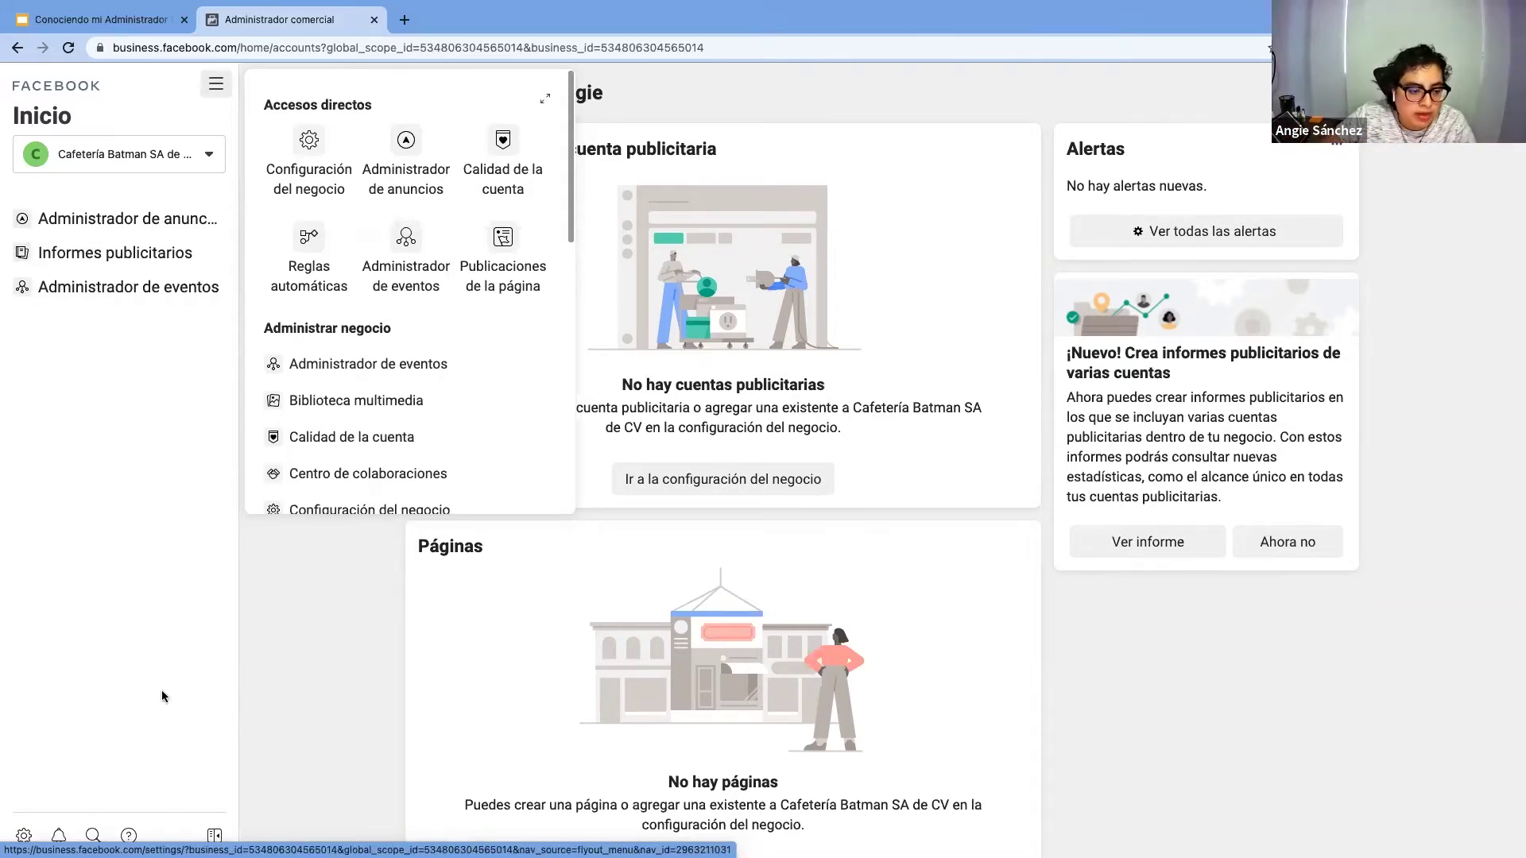
{"action": "left_click", "coordinate": [109, 747]}
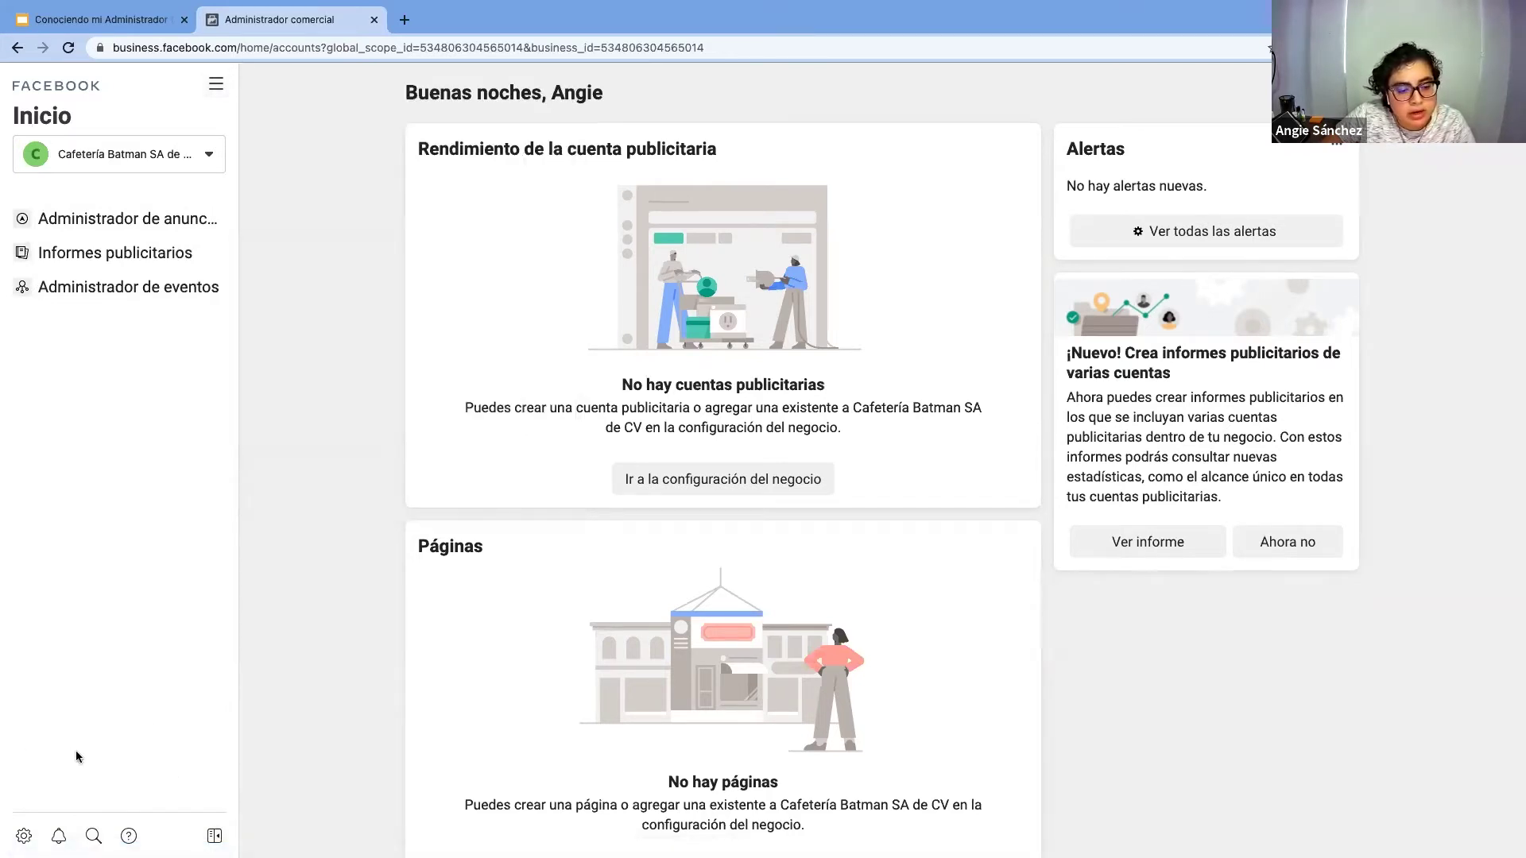
{"action": "left_click", "coordinate": [217, 85]}
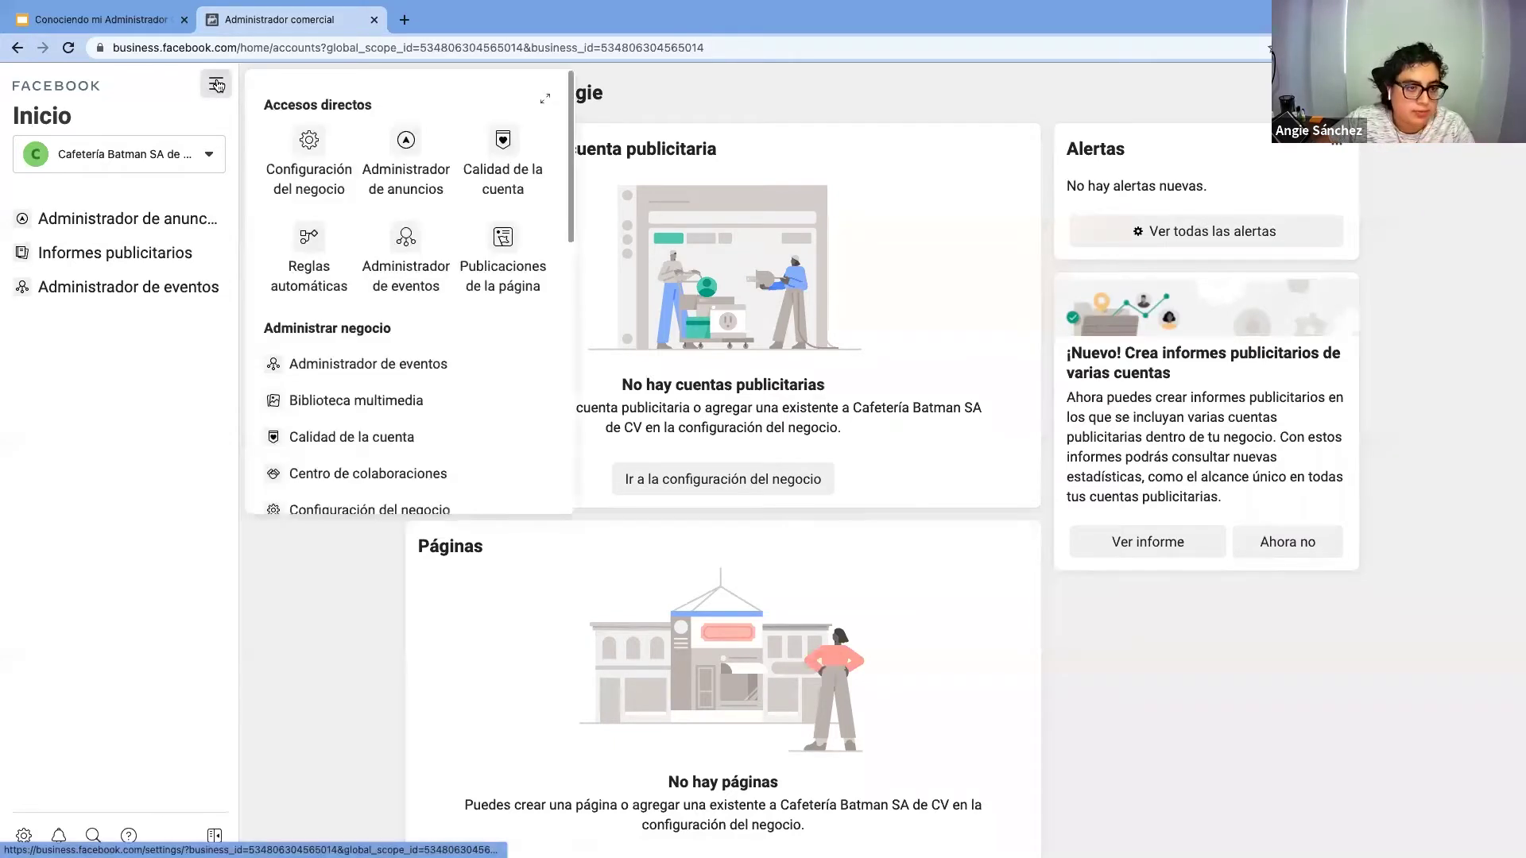
{"action": "left_click", "coordinate": [310, 143]}
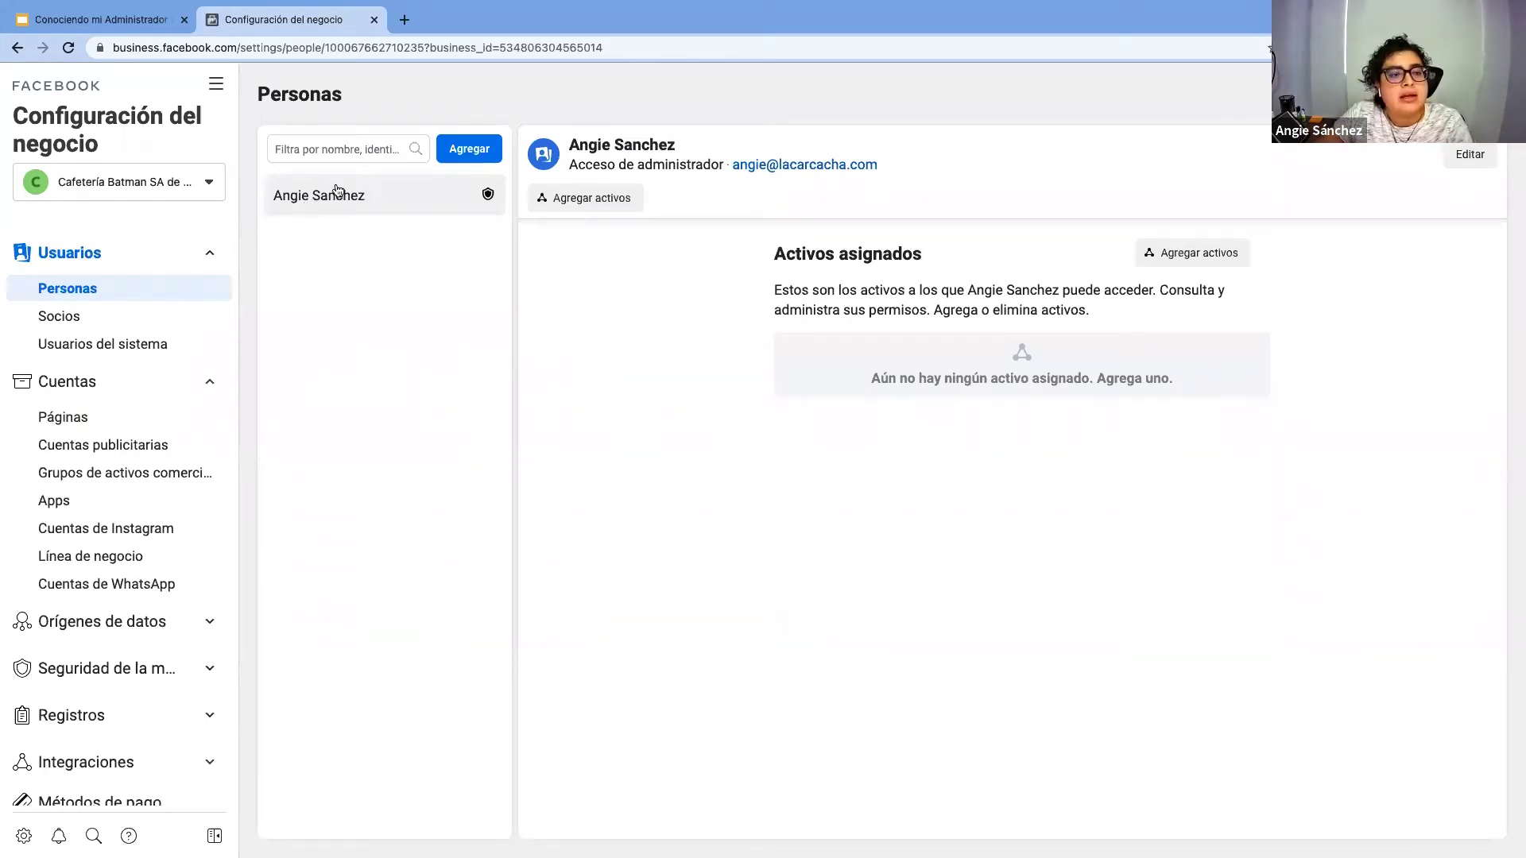
Look through the people invitation form and the Páginas, Cuentas de Instagram and Cuentas de WhatsApp settings, ending on Personas
{"action": "left_click", "coordinate": [470, 155]}
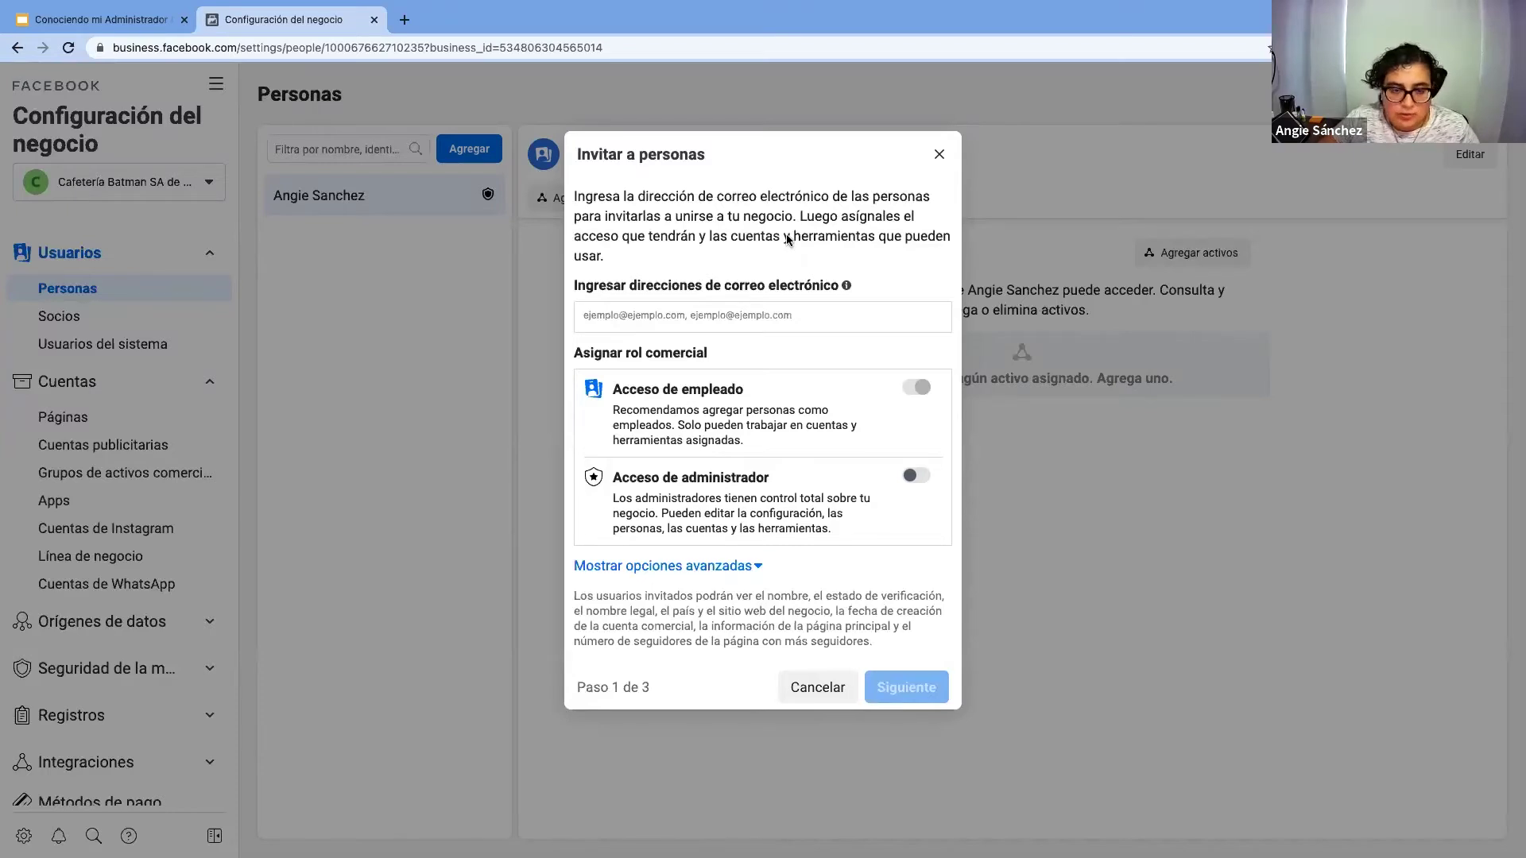
{"action": "left_click", "coordinate": [929, 156]}
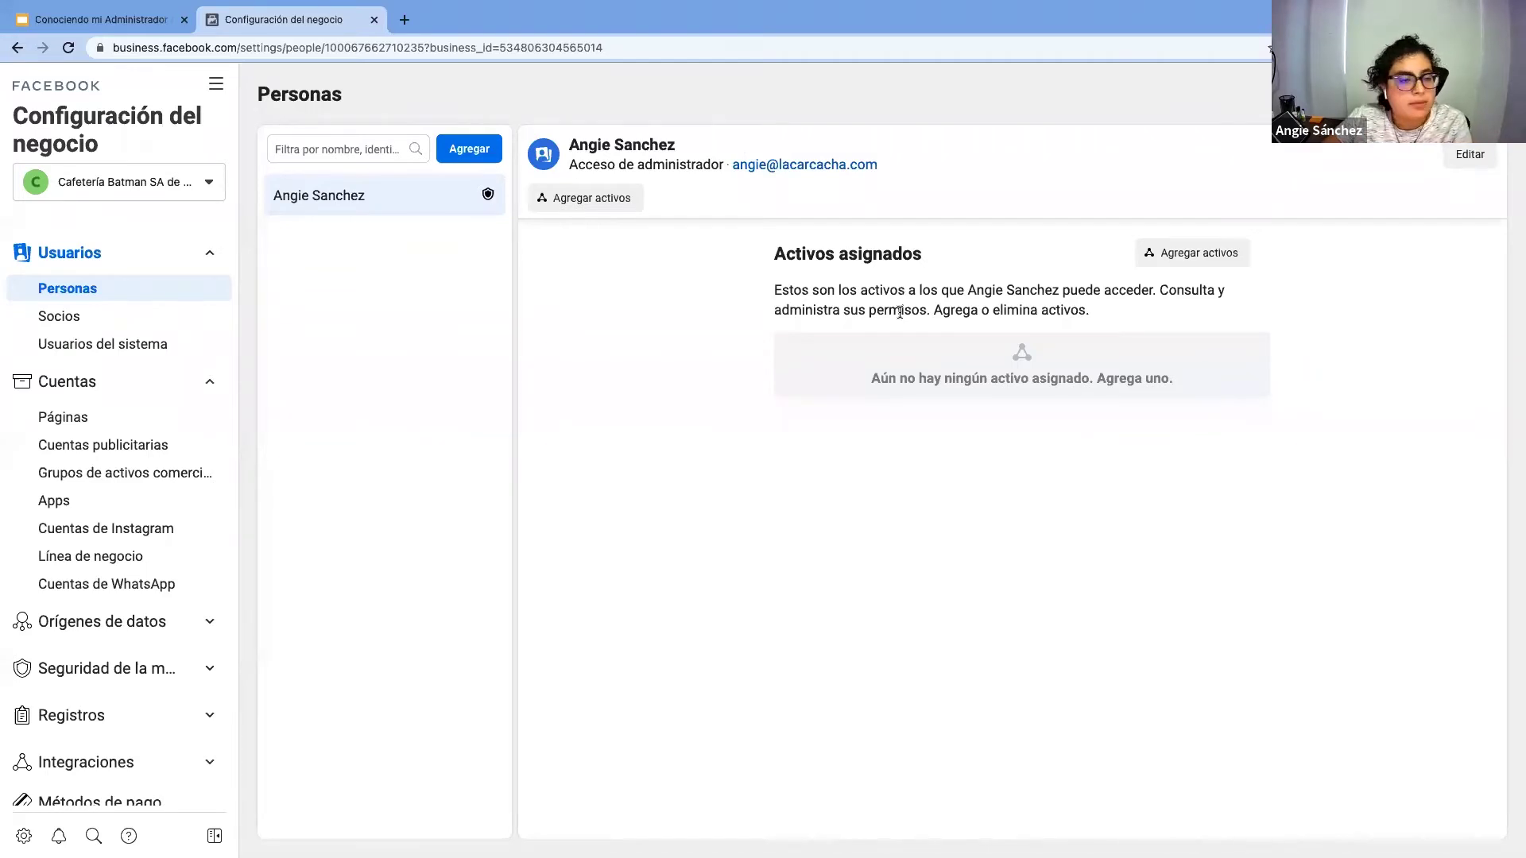
{"action": "left_click", "coordinate": [82, 421]}
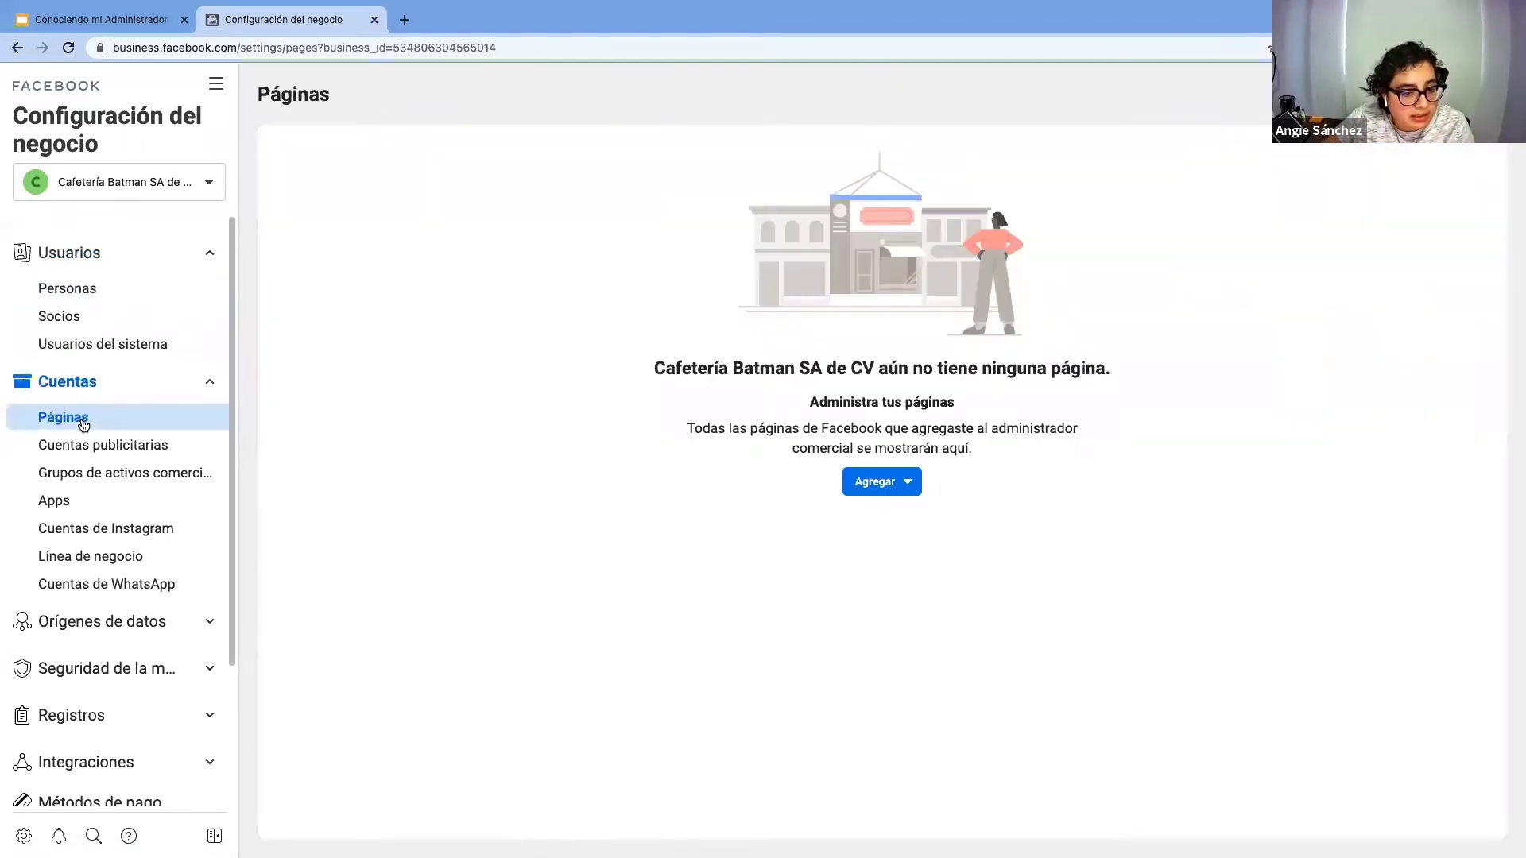
{"action": "left_click", "coordinate": [101, 533]}
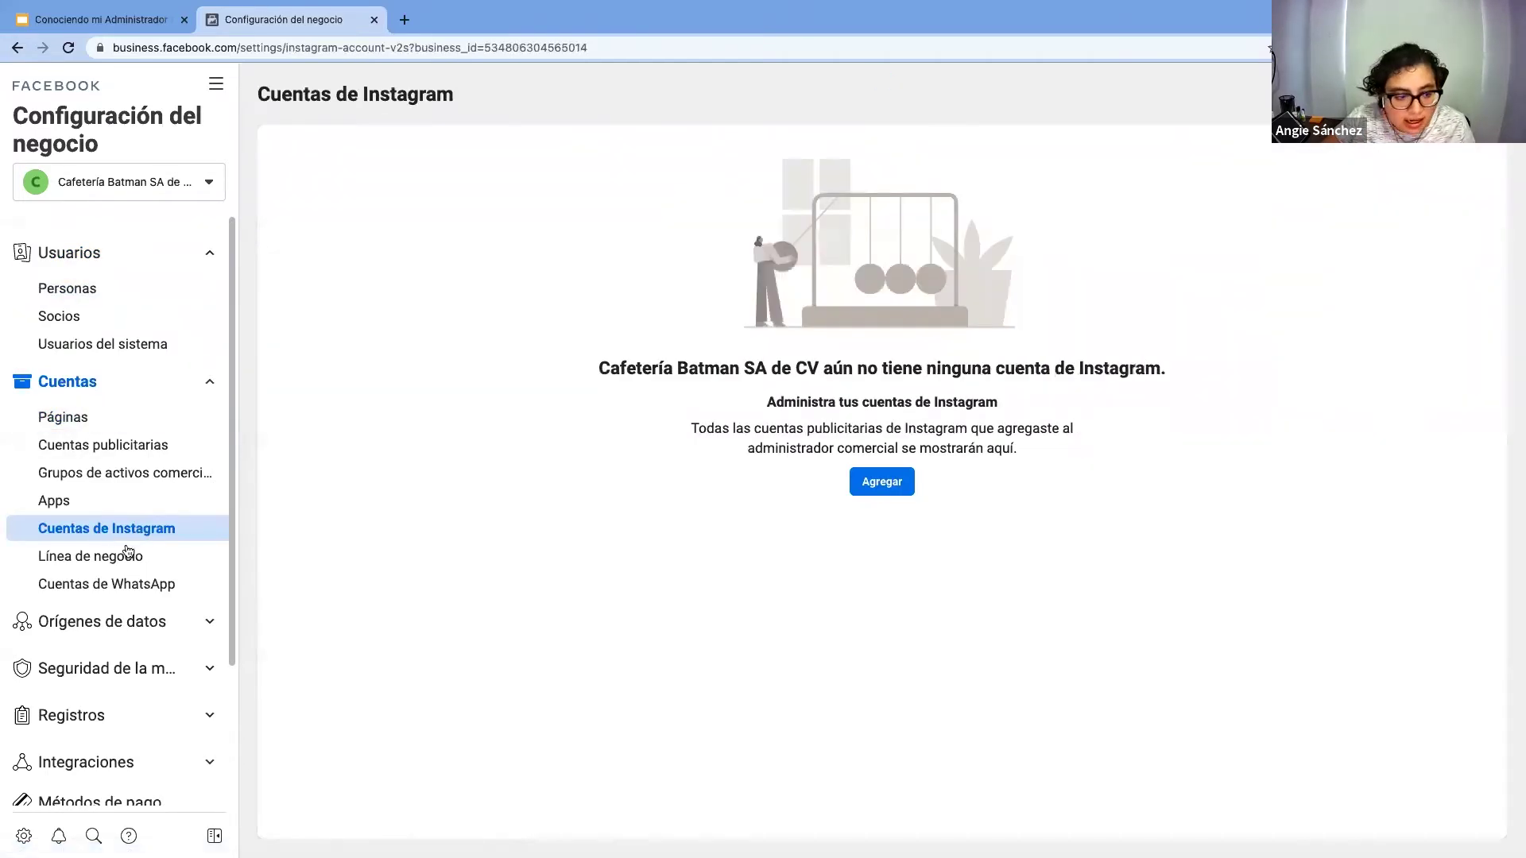
{"action": "left_click", "coordinate": [131, 585]}
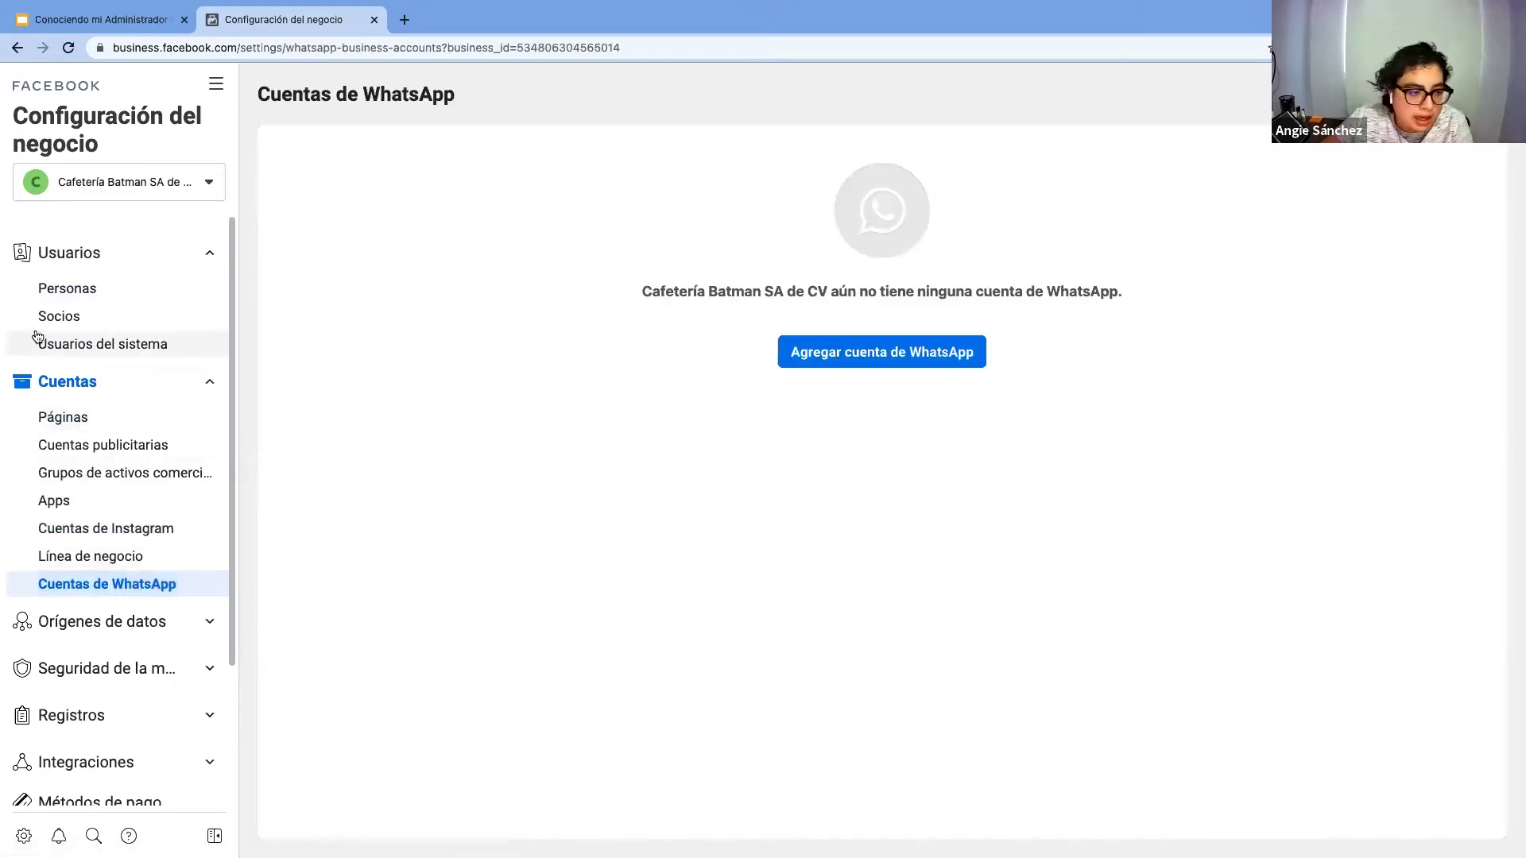
{"action": "left_click", "coordinate": [65, 296]}
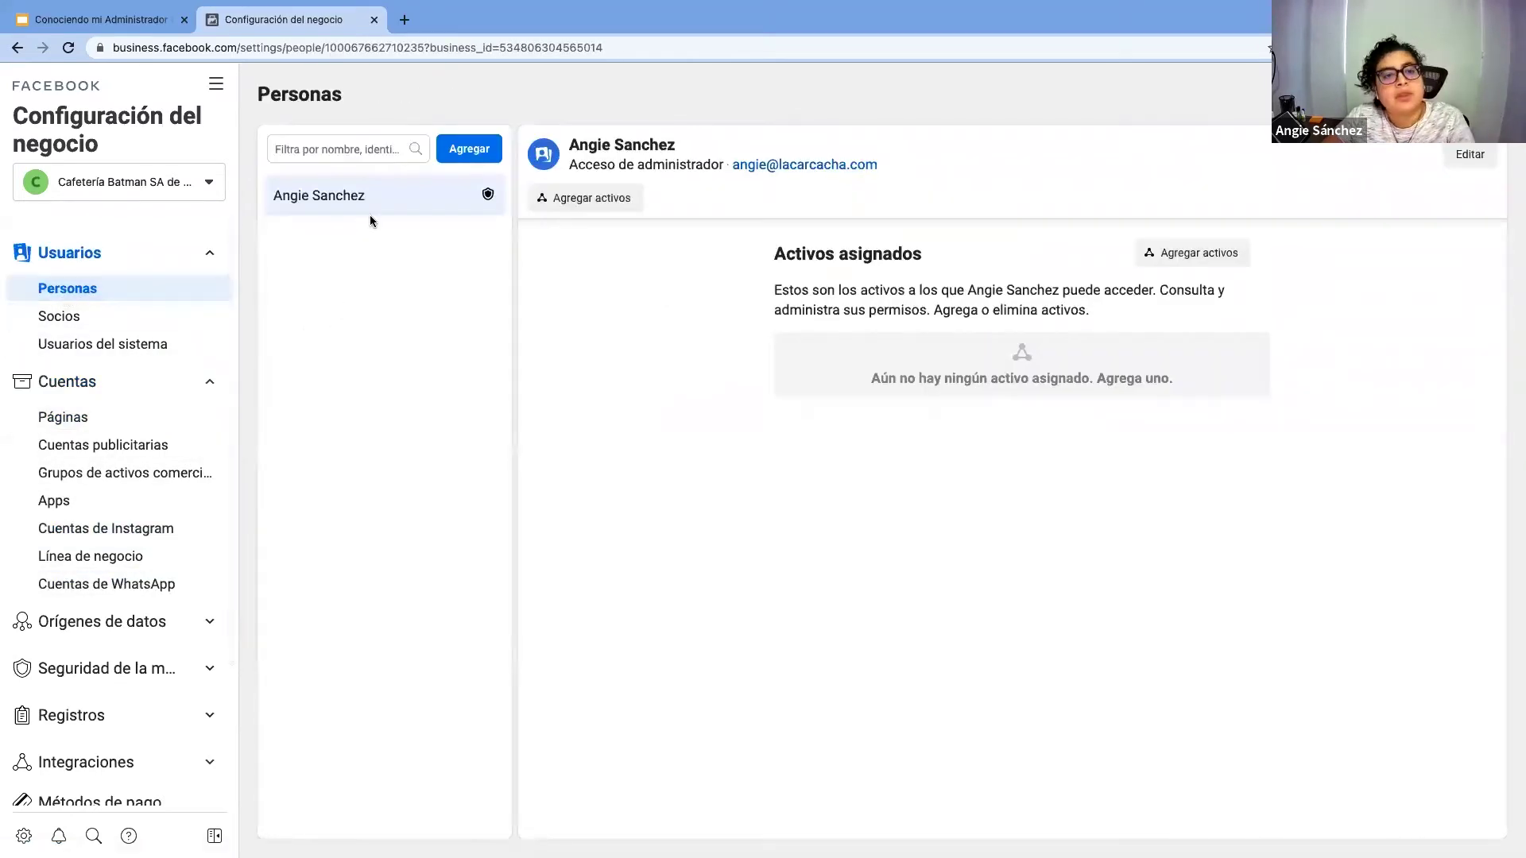
Start a people invitation with the invitee's e-mail address and compare the employee and administrator access descriptions
{"action": "left_click", "coordinate": [455, 148]}
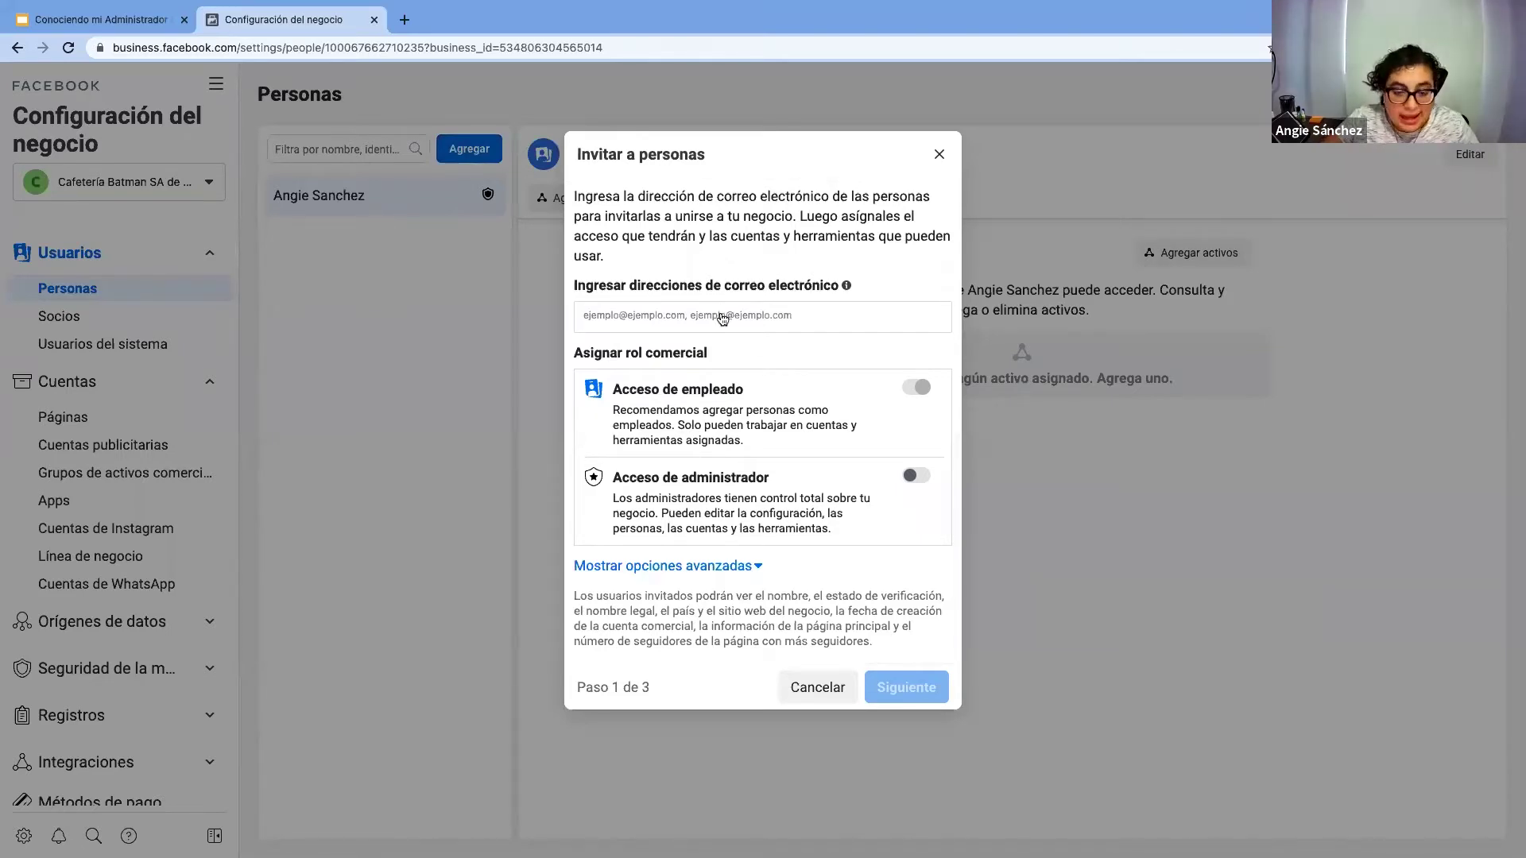
{"action": "key", "text": "ctrl+v"}
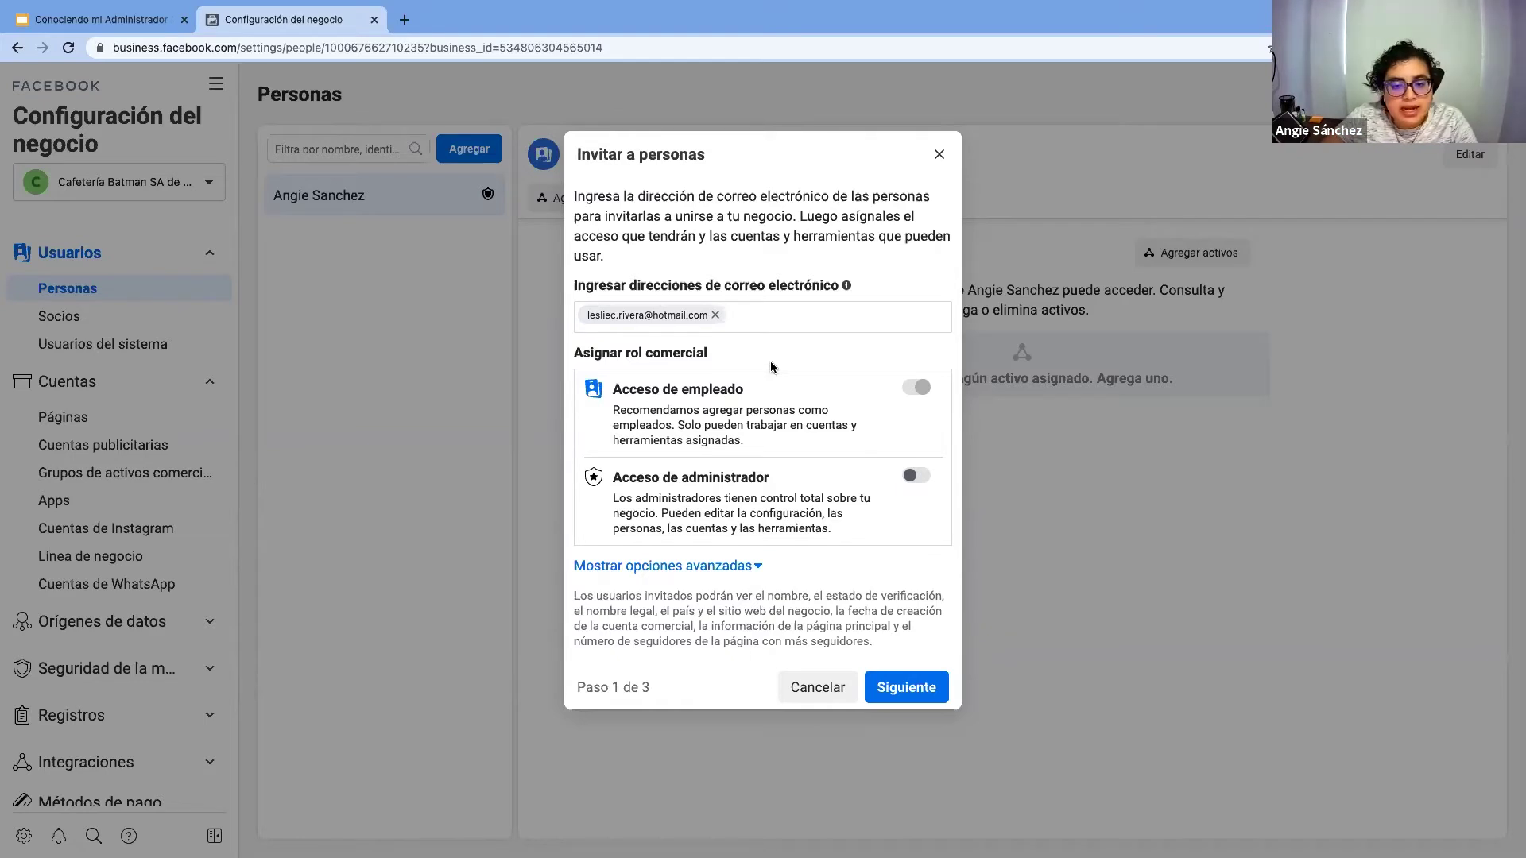
{"action": "left_click_drag", "start_coordinate": [612, 389], "coordinate": [750, 437]}
{"action": "left_click", "coordinate": [750, 437]}
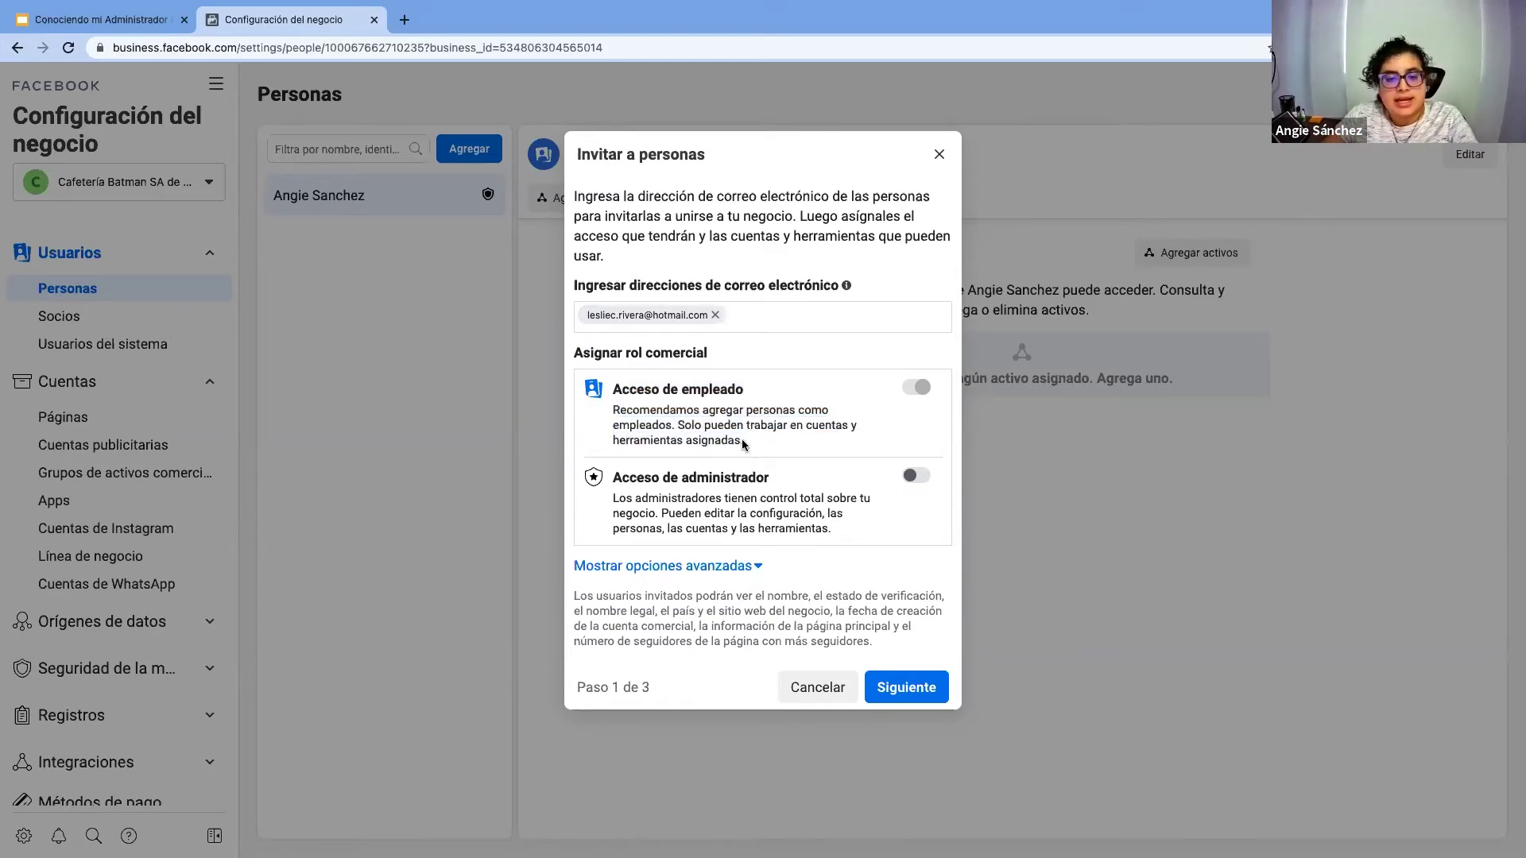
{"action": "left_click_drag", "start_coordinate": [614, 477], "coordinate": [840, 531]}
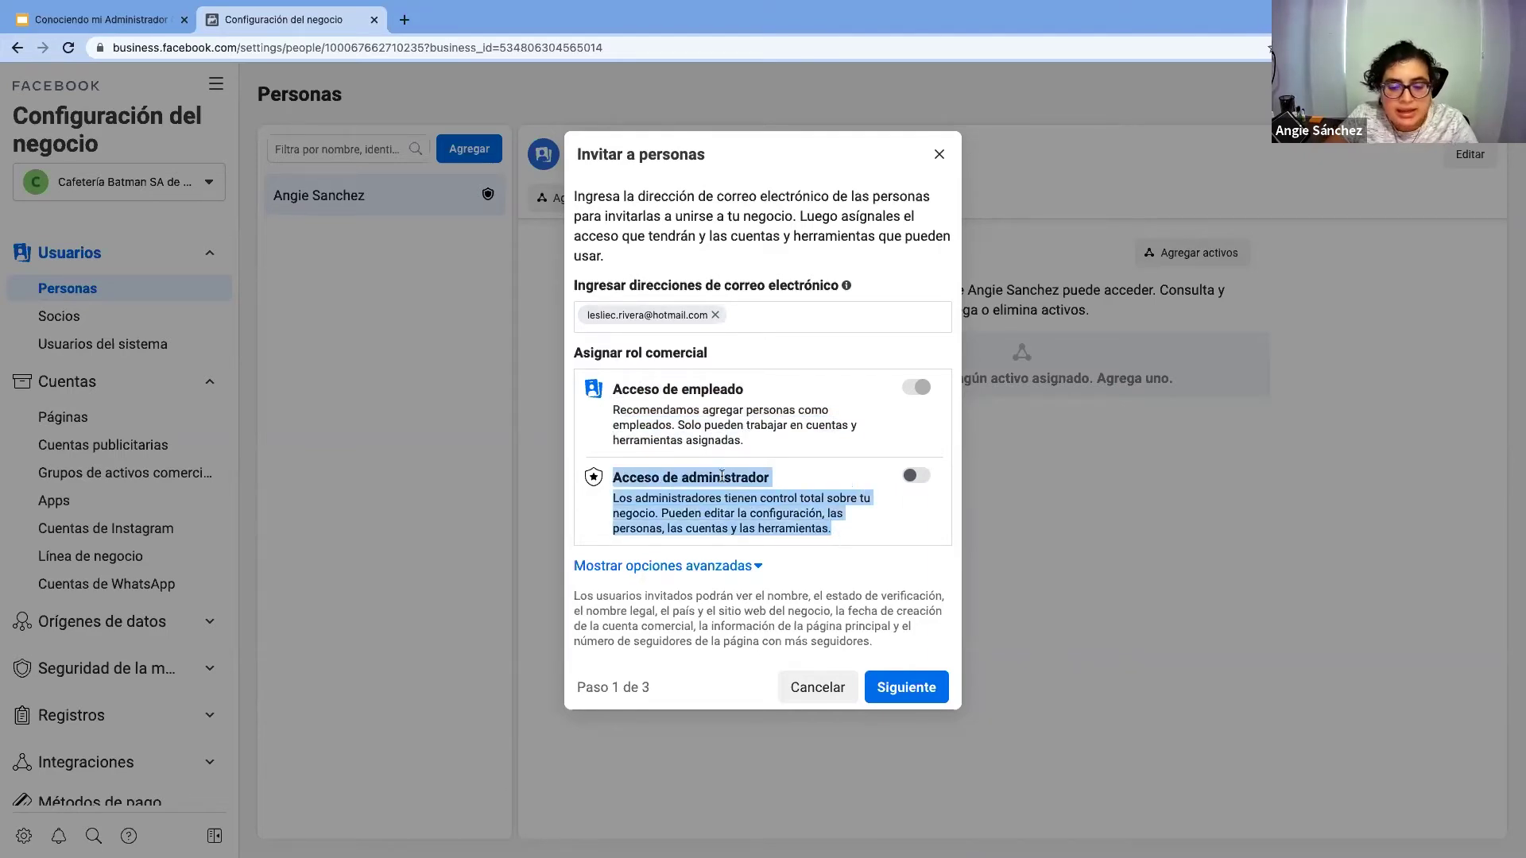
{"action": "left_click", "coordinate": [705, 430]}
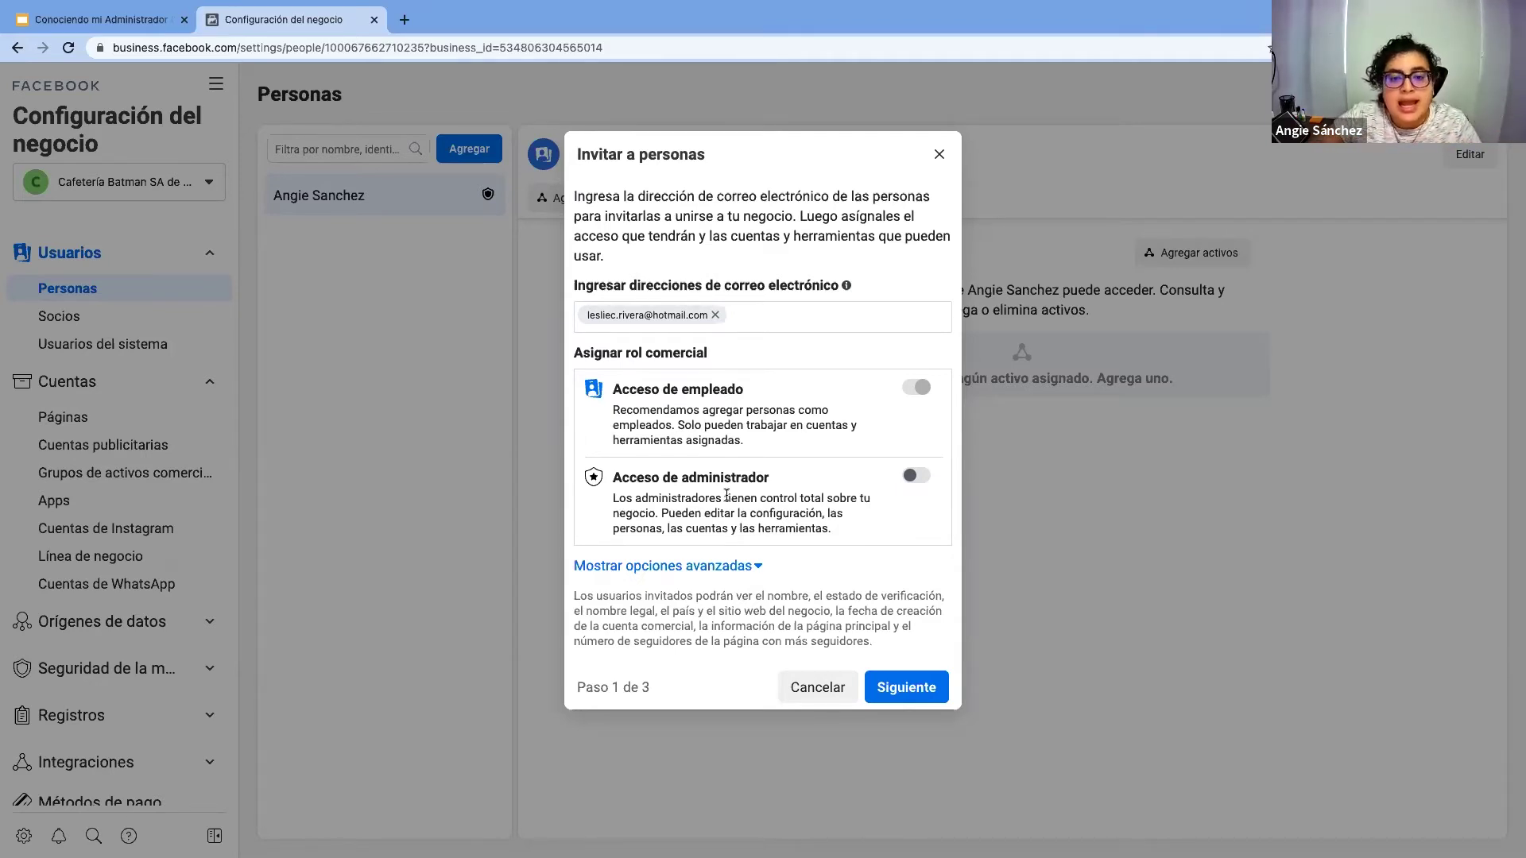
{"action": "left_click_drag", "start_coordinate": [606, 477], "coordinate": [770, 503]}
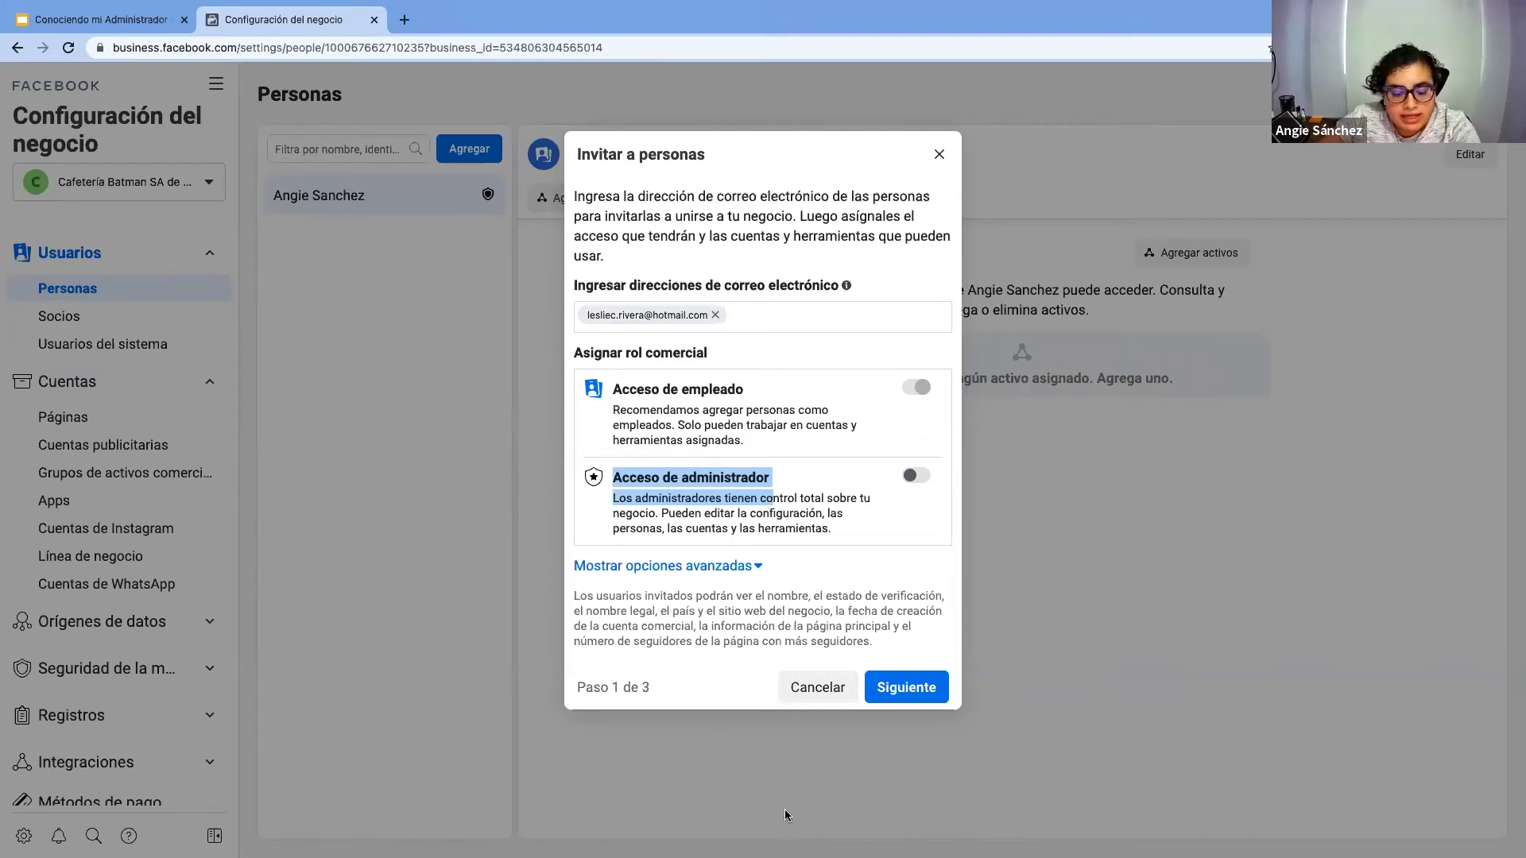
{"action": "left_click", "coordinate": [742, 406]}
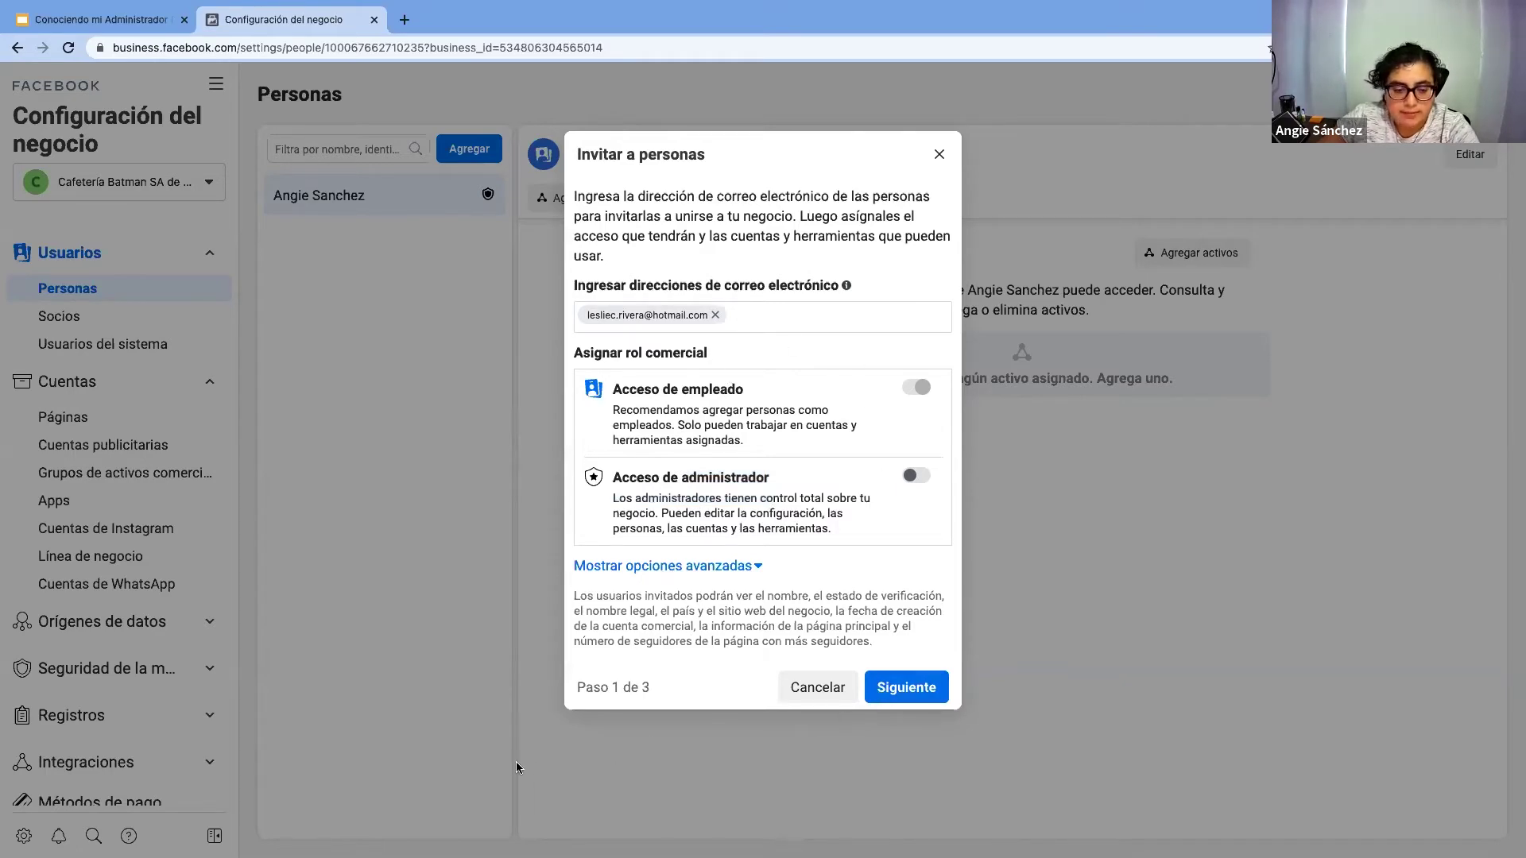
Send the invitation with employee access after checking the asset types, without assigning any asset
{"action": "left_click", "coordinate": [894, 685]}
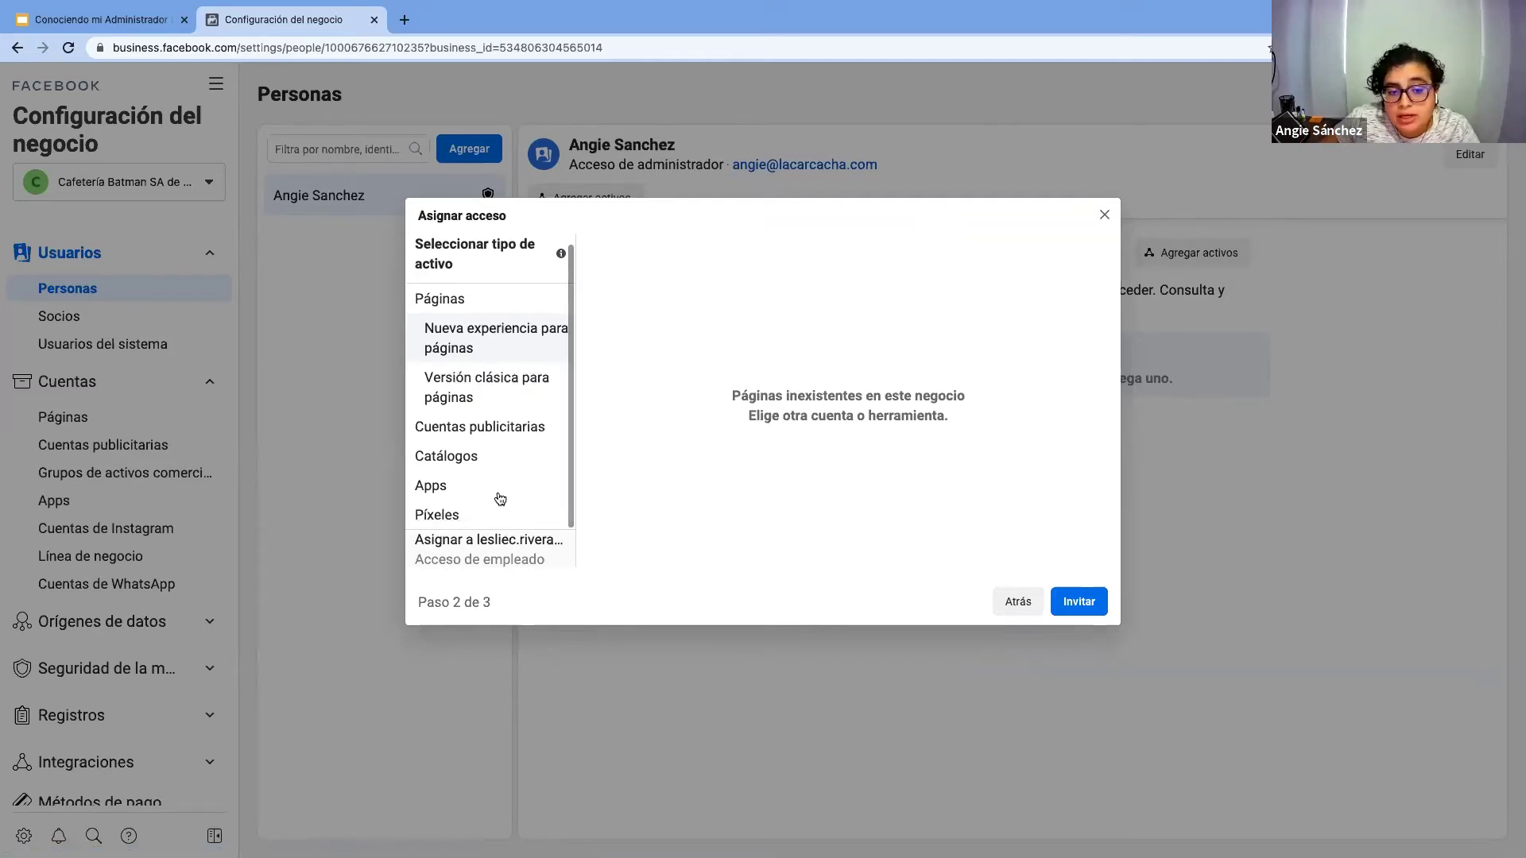
{"action": "left_click", "coordinate": [497, 489]}
{"action": "left_click", "coordinate": [498, 364]}
{"action": "left_click", "coordinate": [494, 321]}
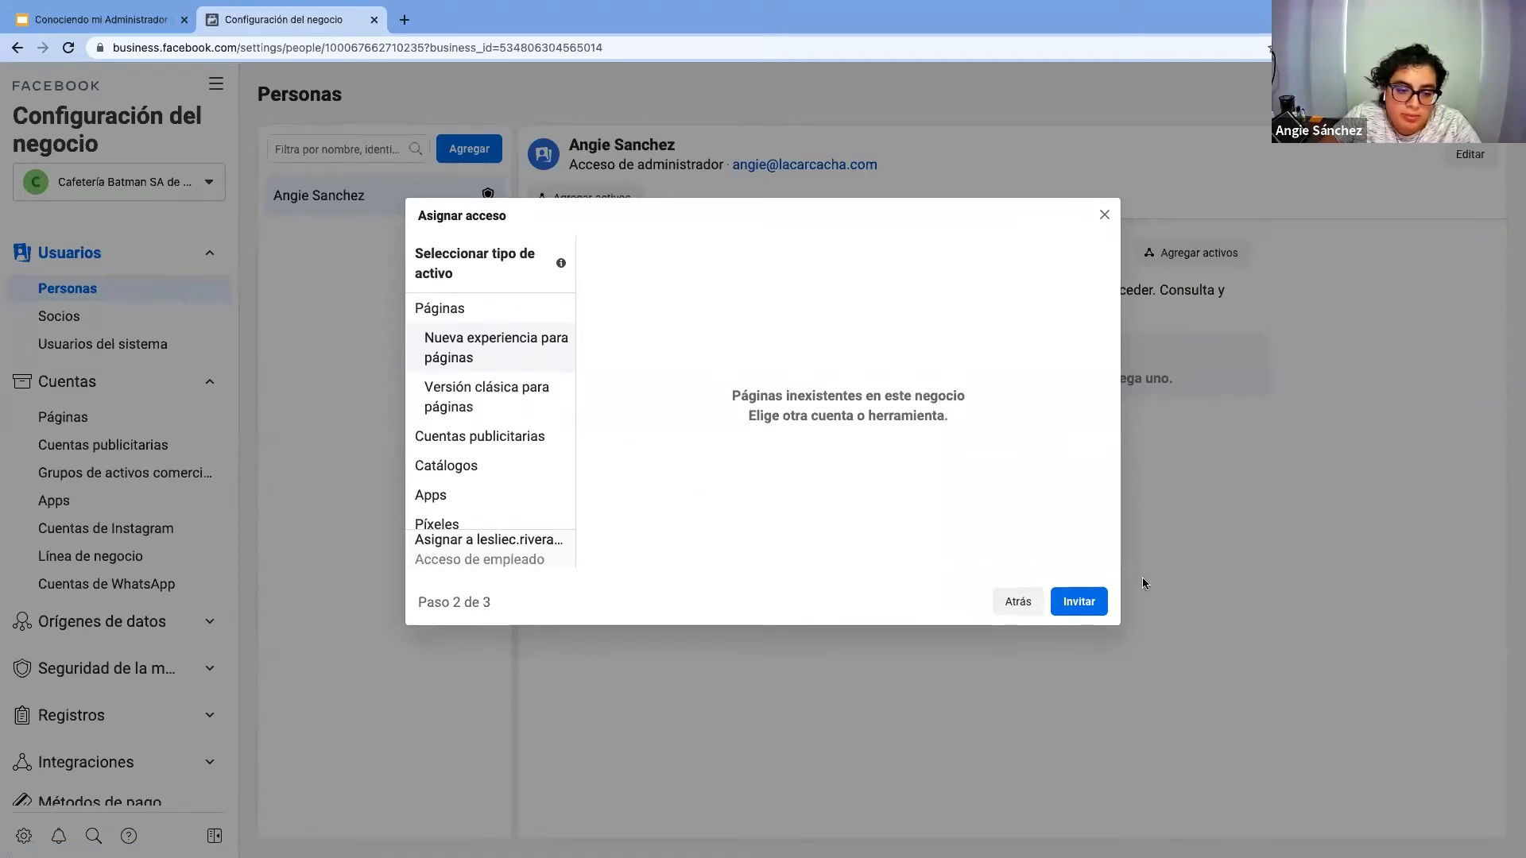
{"action": "left_click", "coordinate": [1090, 603]}
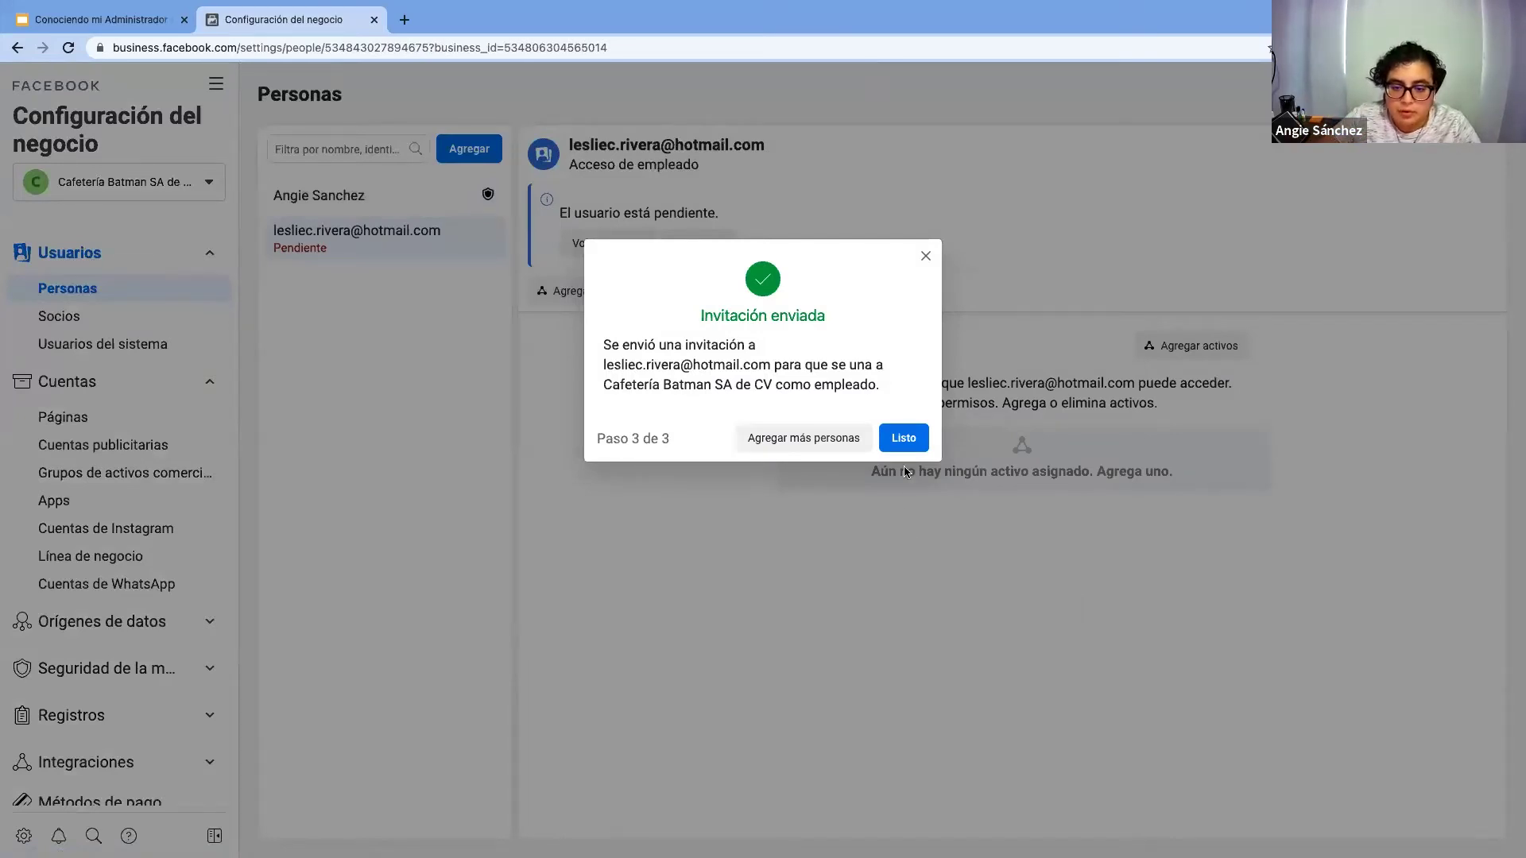
{"action": "left_click", "coordinate": [903, 438]}
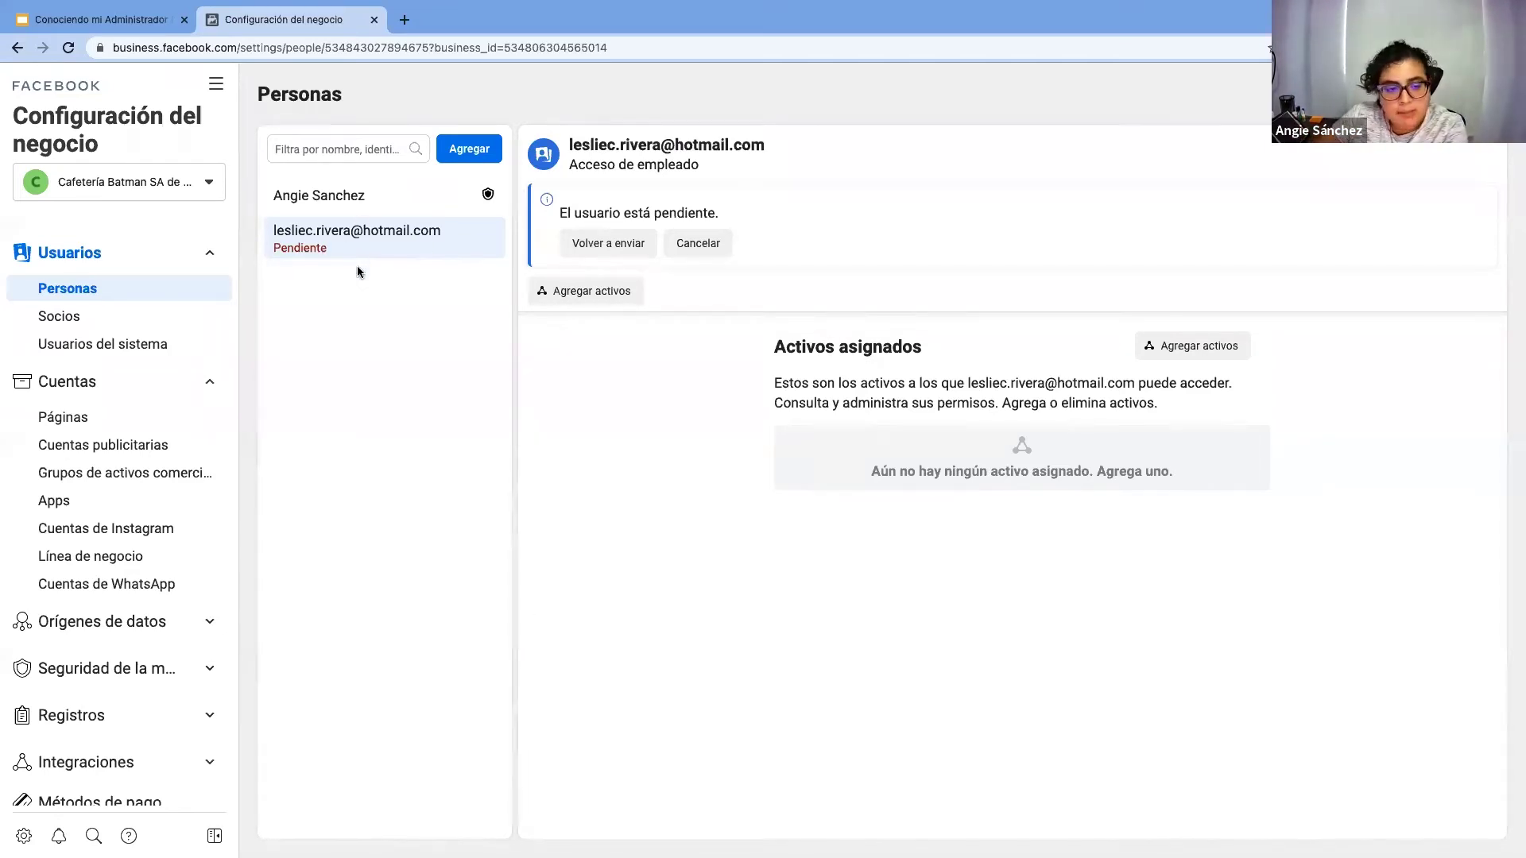
Copy the pending user's invitation URL from the resend options without sending another invitation
{"action": "left_click", "coordinate": [604, 245]}
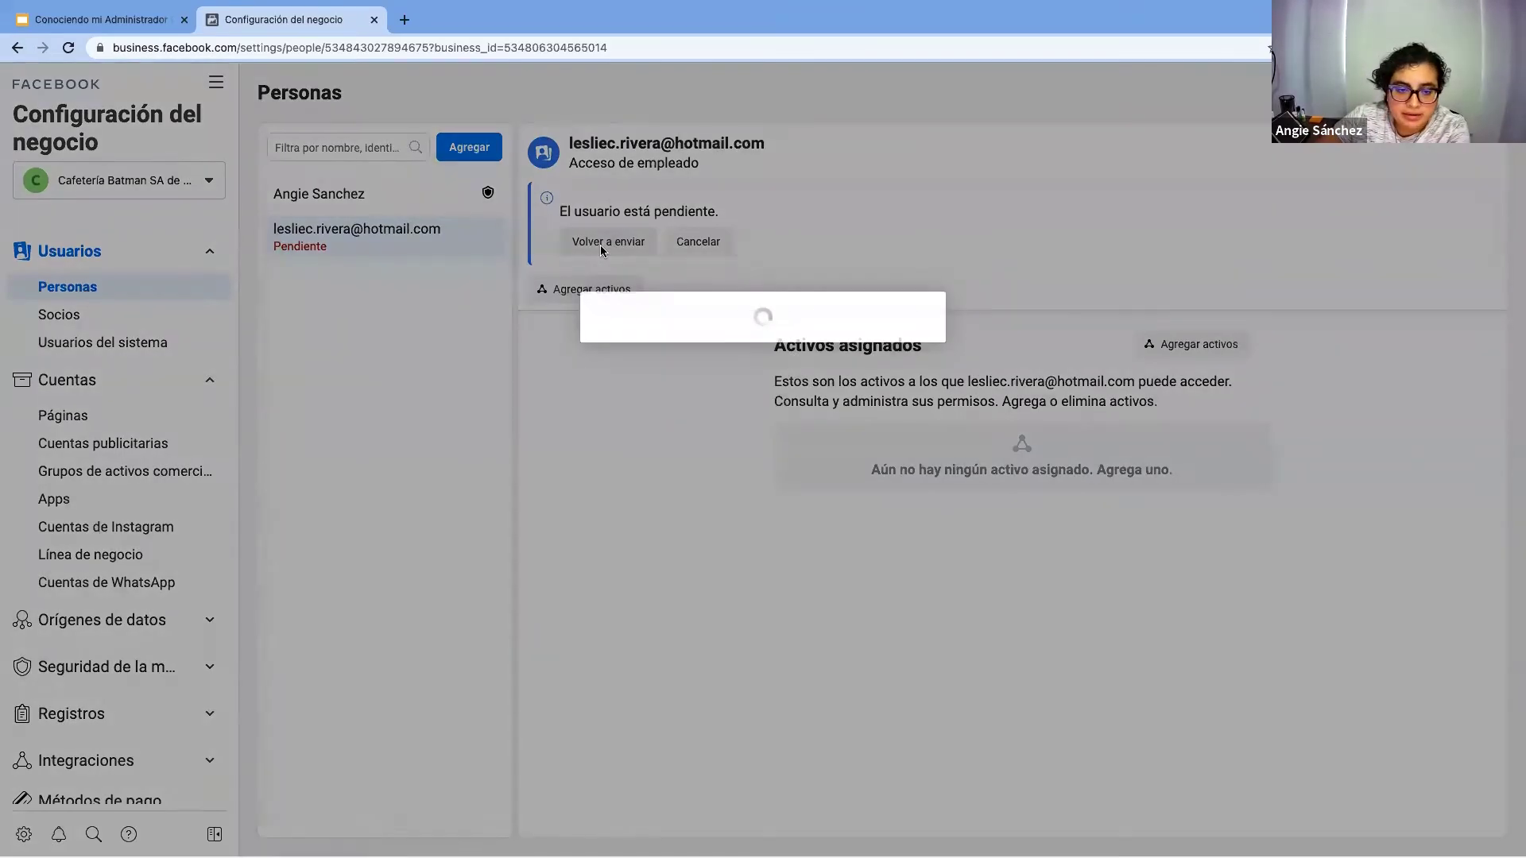
{"action": "left_click_drag", "start_coordinate": [747, 388], "coordinate": [590, 391]}
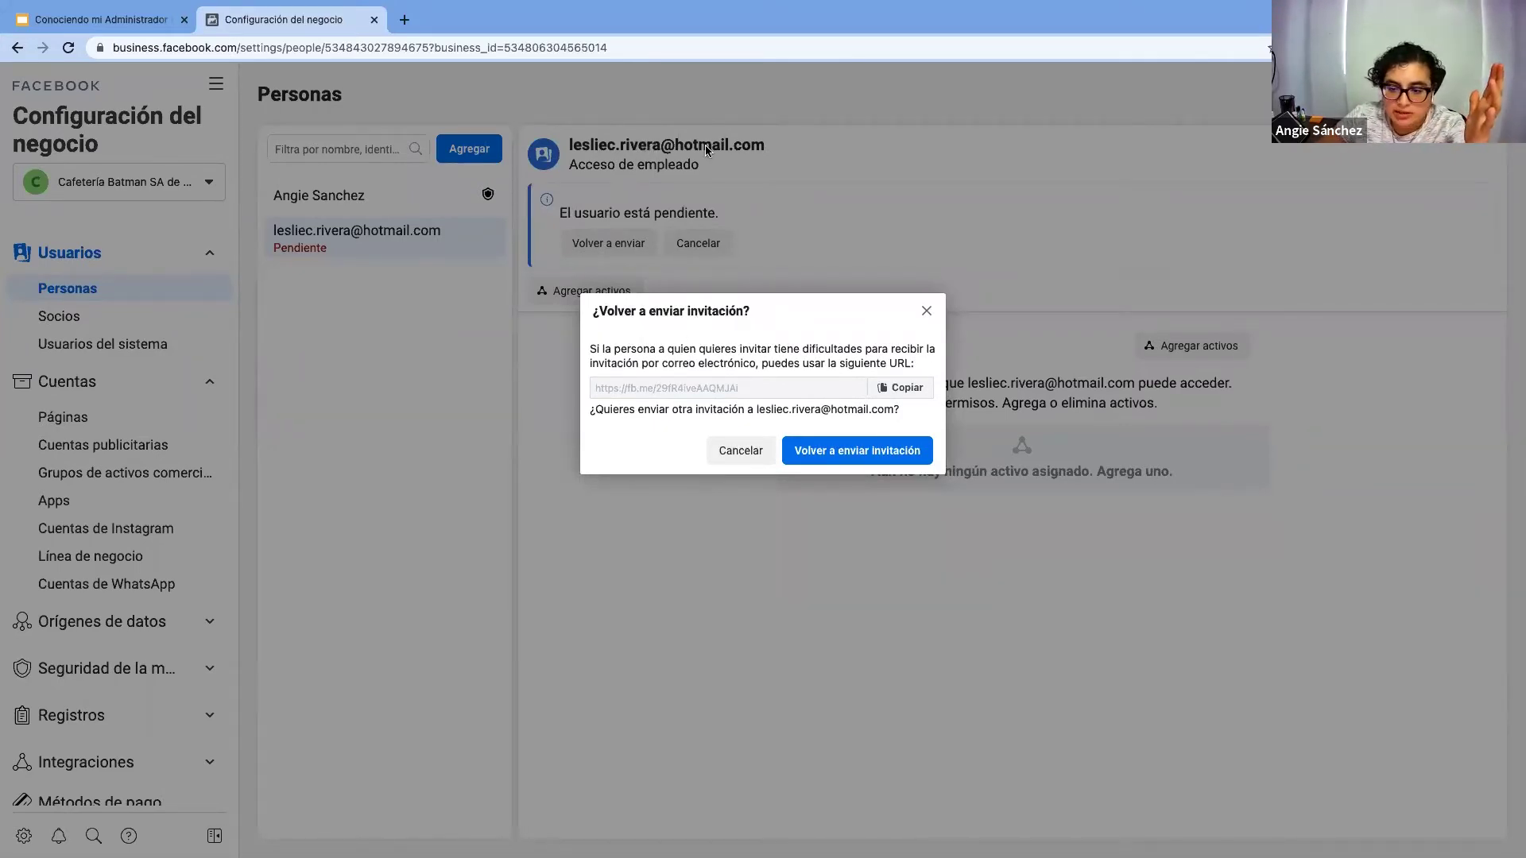
{"action": "left_click", "coordinate": [906, 389]}
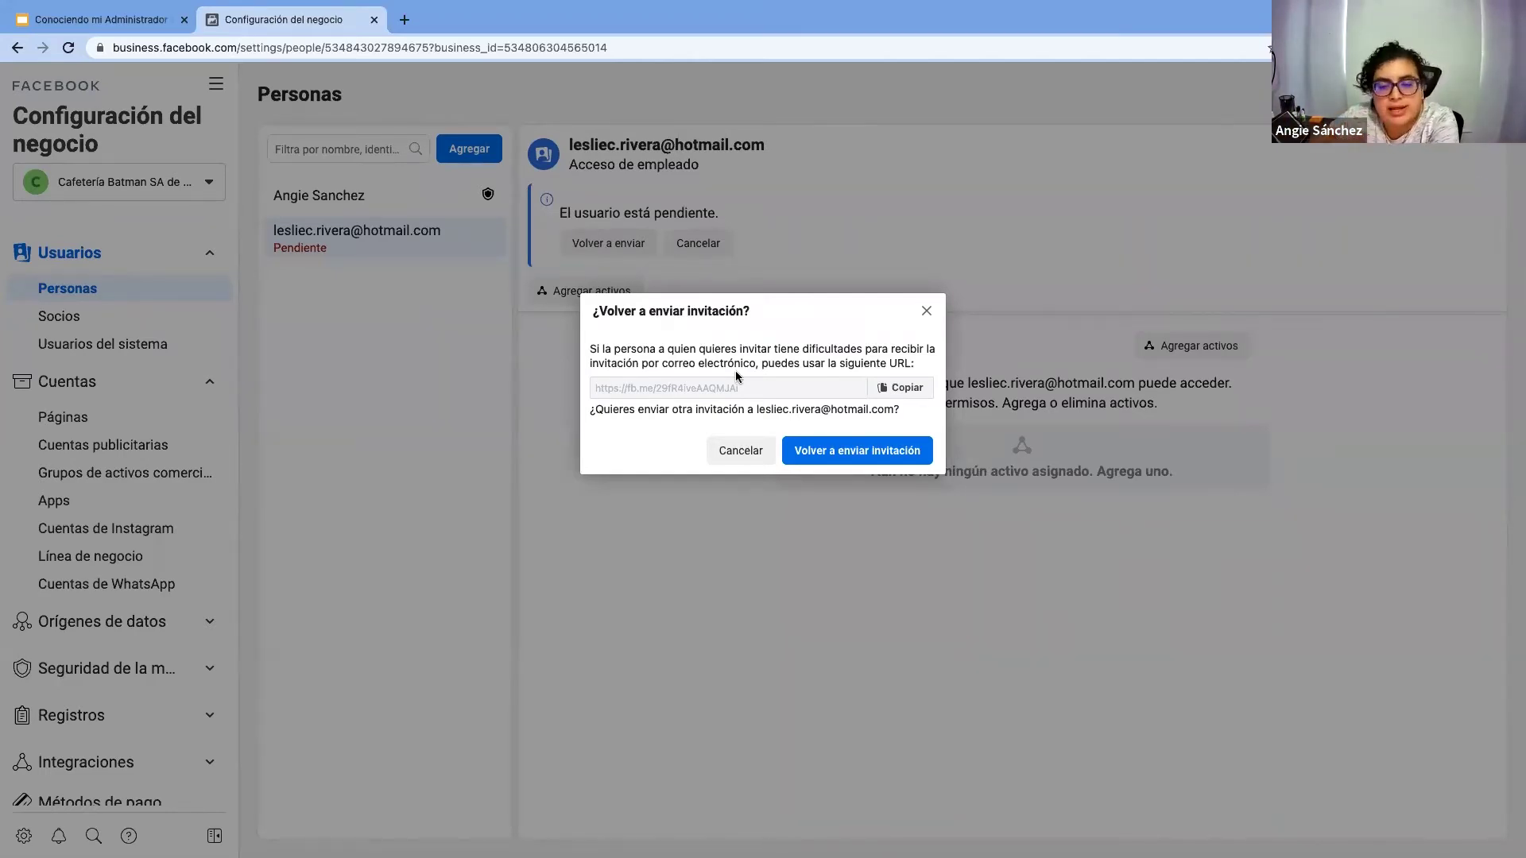
{"action": "left_click", "coordinate": [926, 310]}
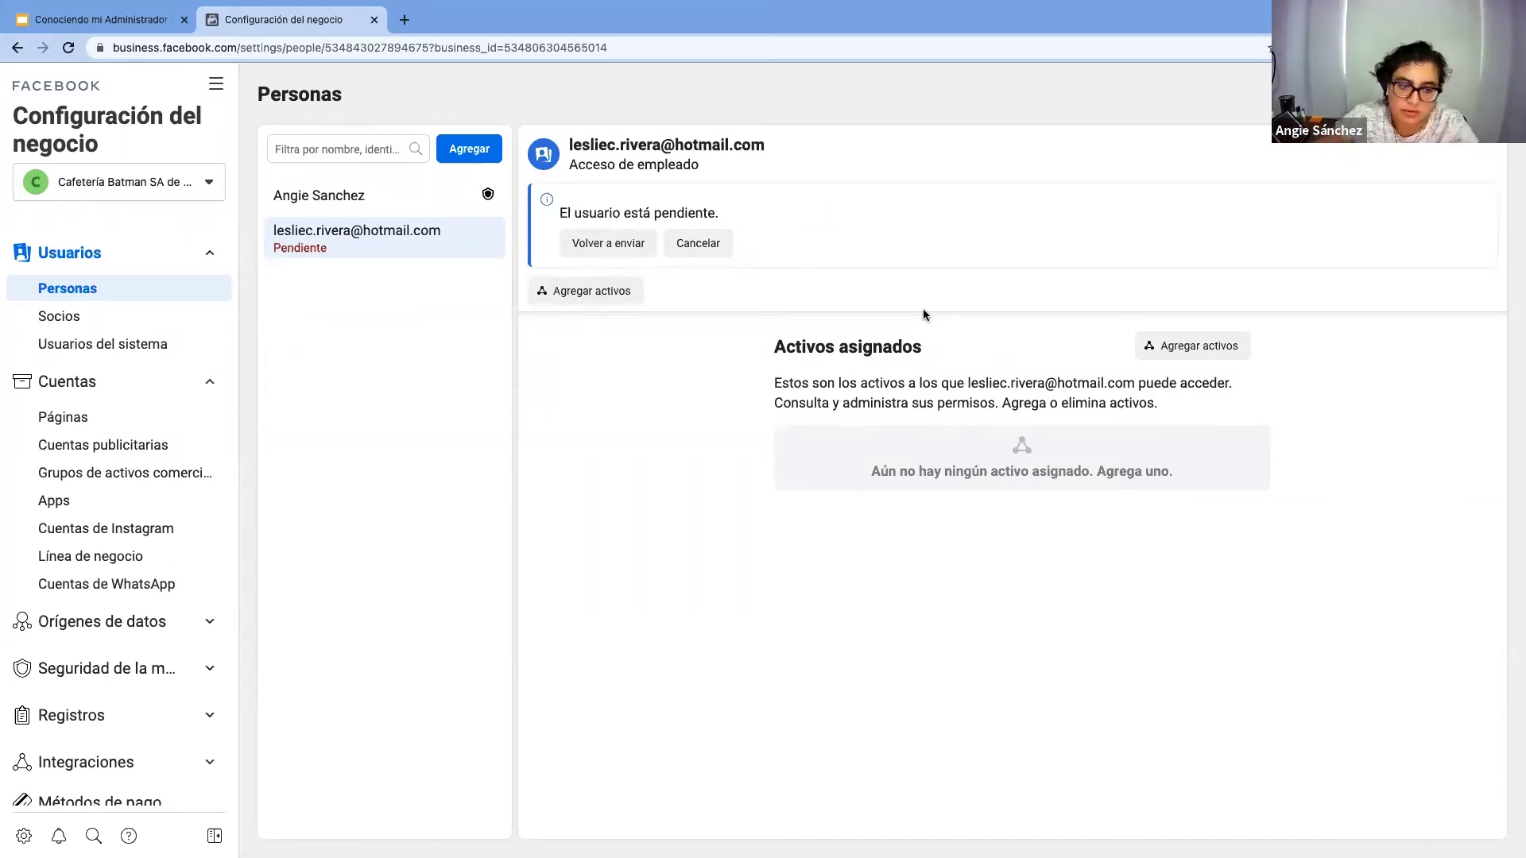
Review the role options in a new people invitation, leaving it without inviting anyone
{"action": "left_click", "coordinate": [460, 154]}
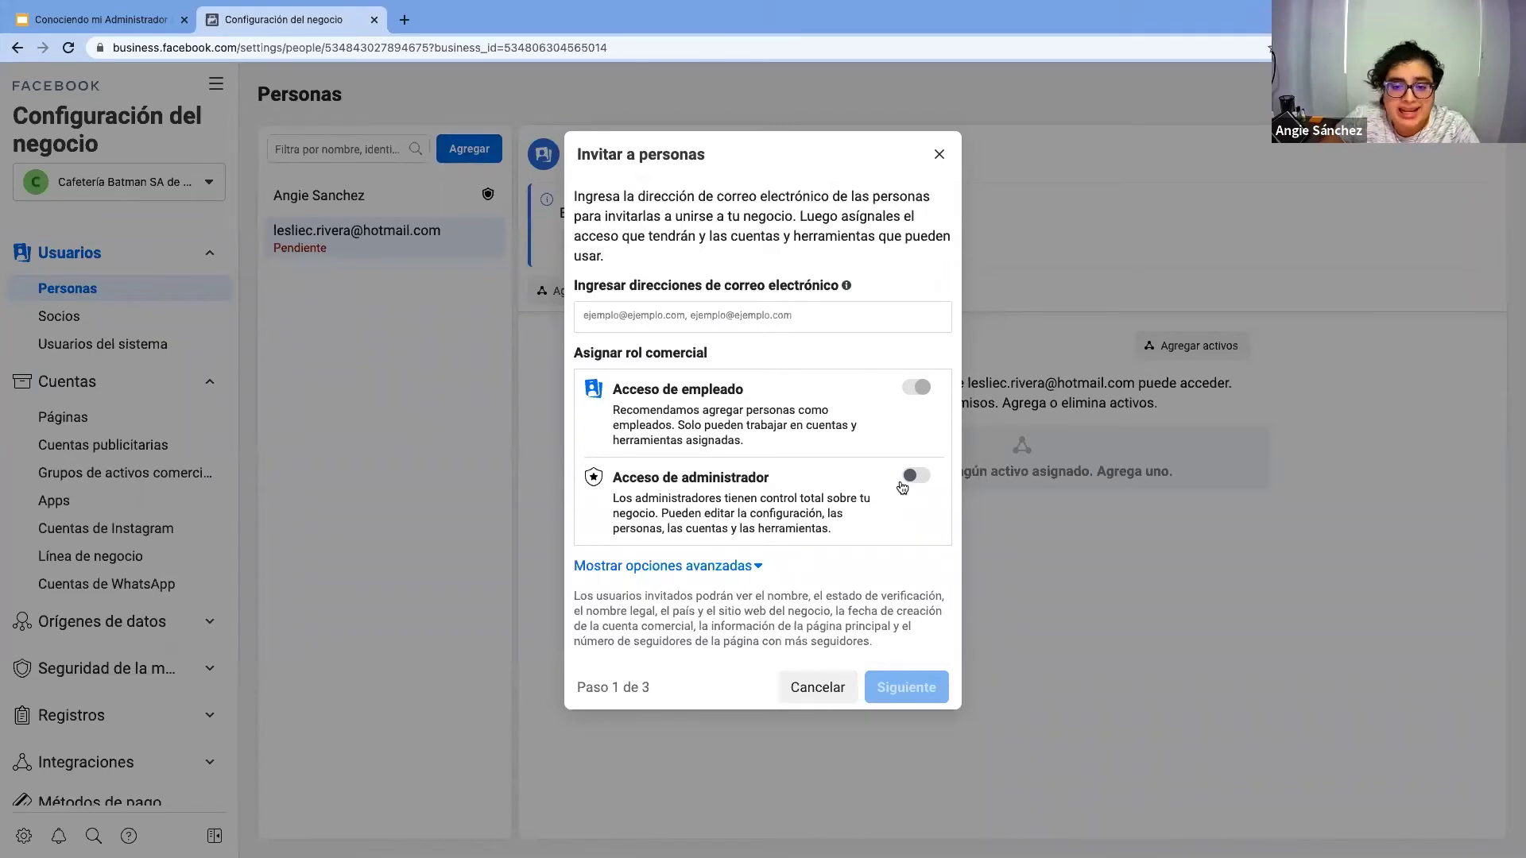
{"action": "left_click", "coordinate": [939, 154]}
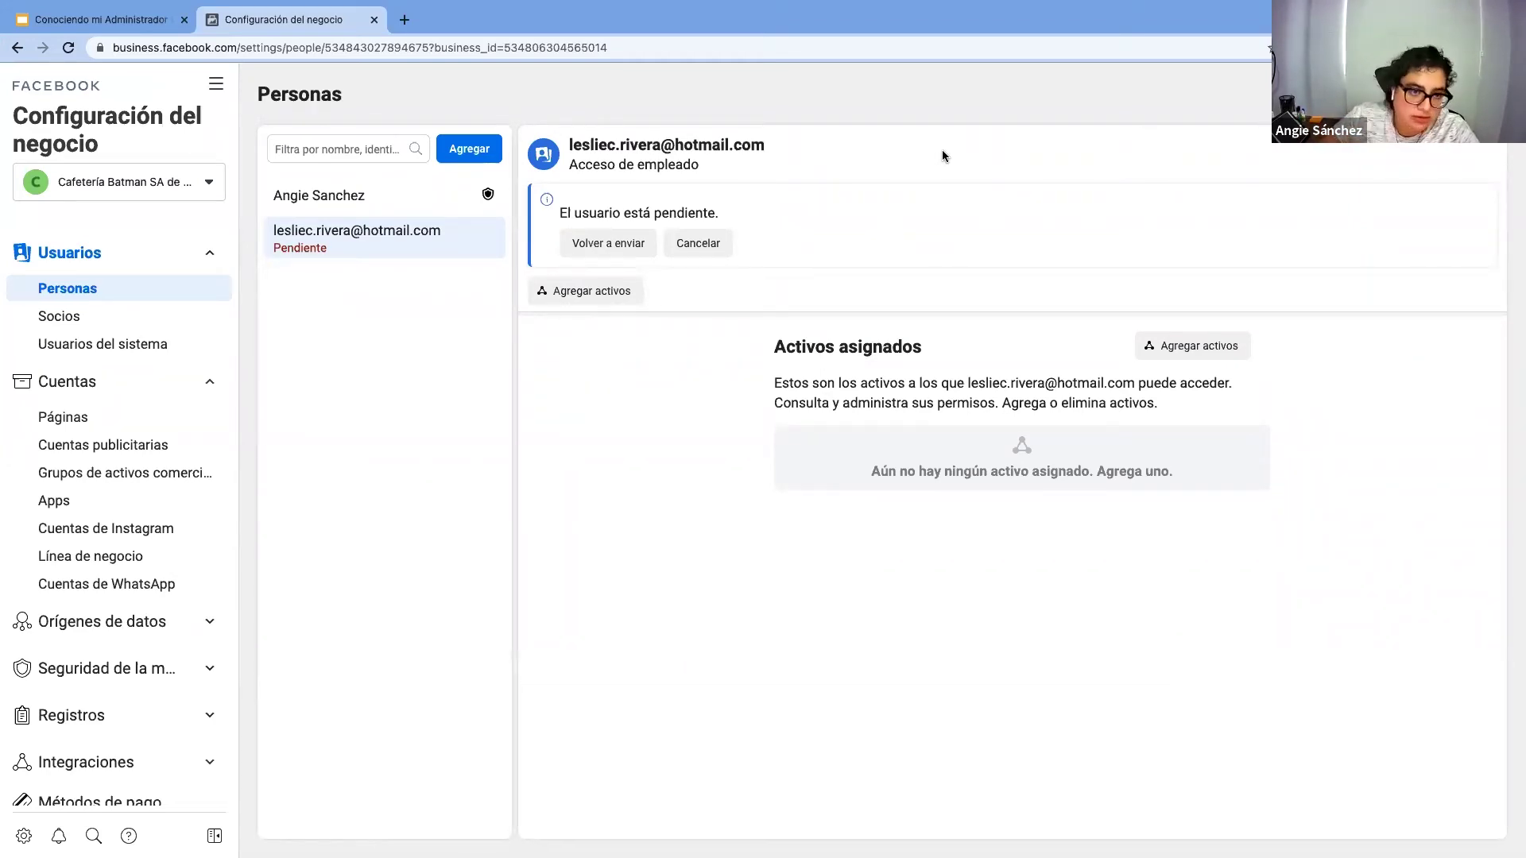
Open business.facebook.com in a new browser tab and go to the business settings of the La Carcacha account
{"action": "left_click", "coordinate": [403, 22]}
{"action": "type", "text": "bu"}
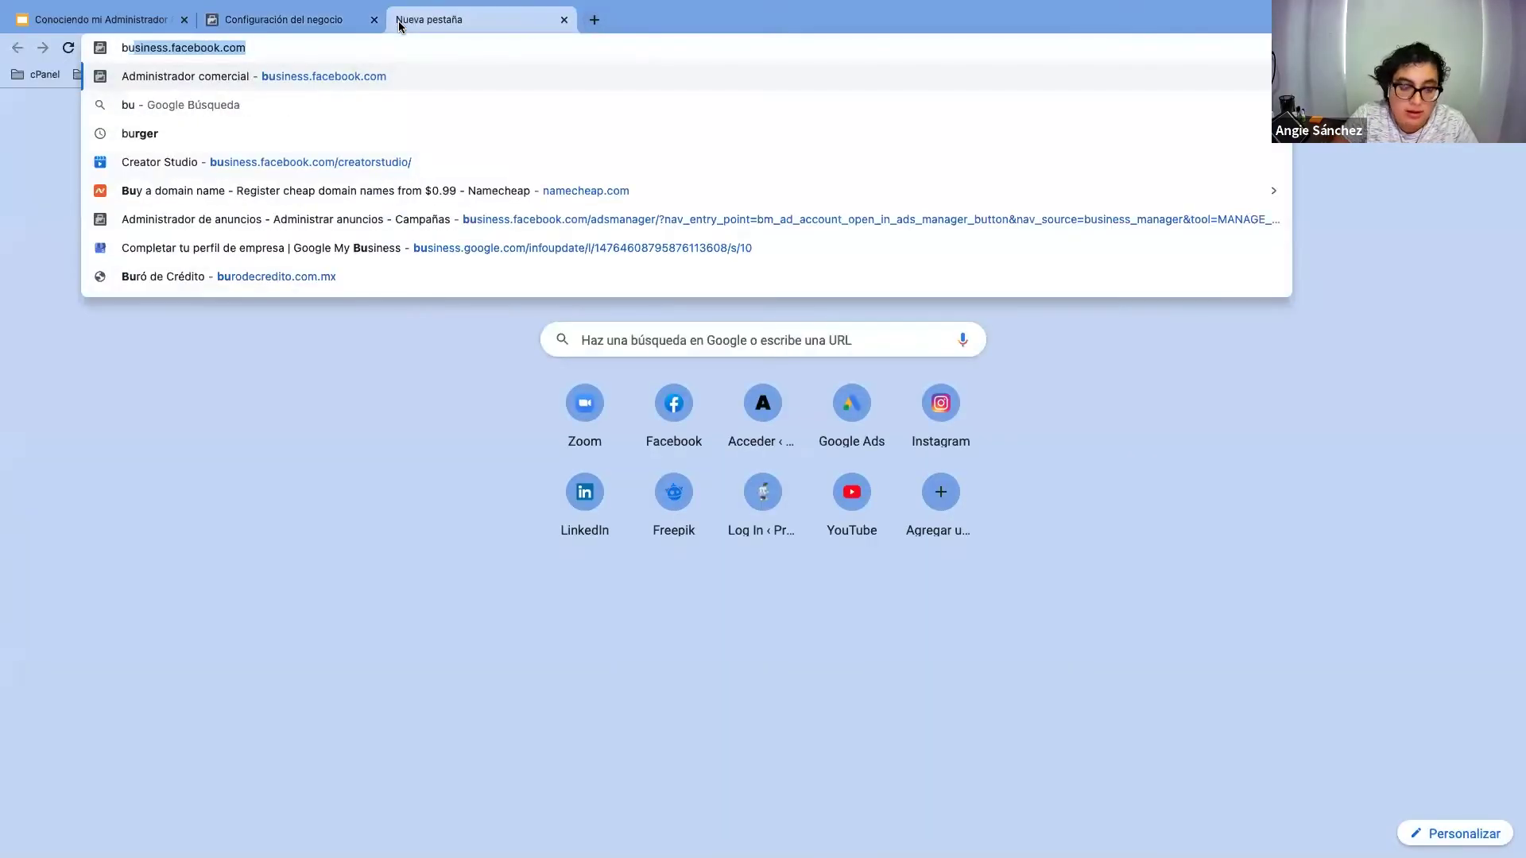
{"action": "key", "text": "Return"}
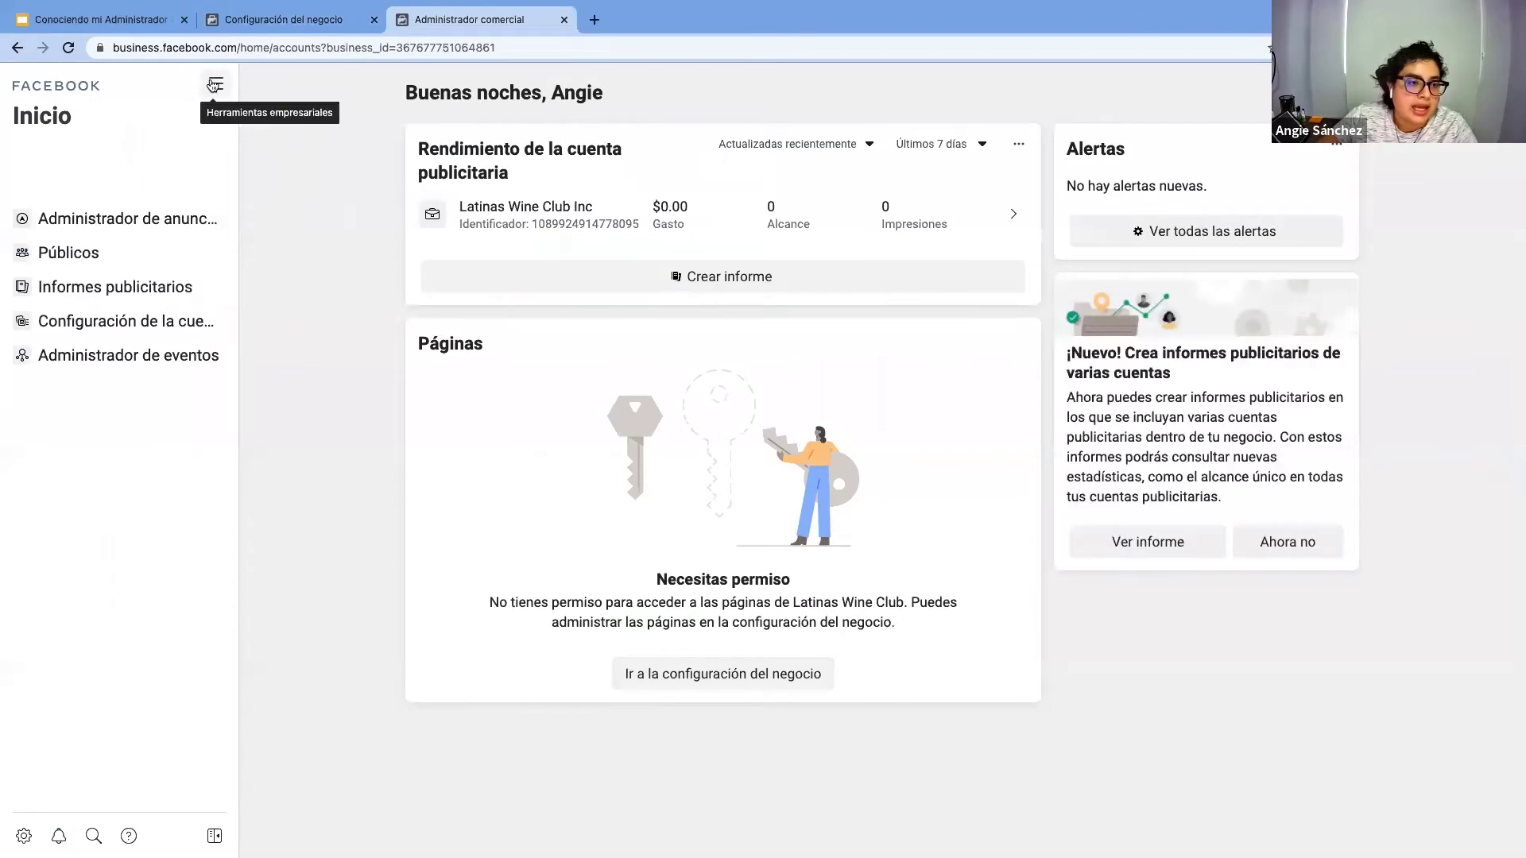
{"action": "left_click", "coordinate": [214, 84]}
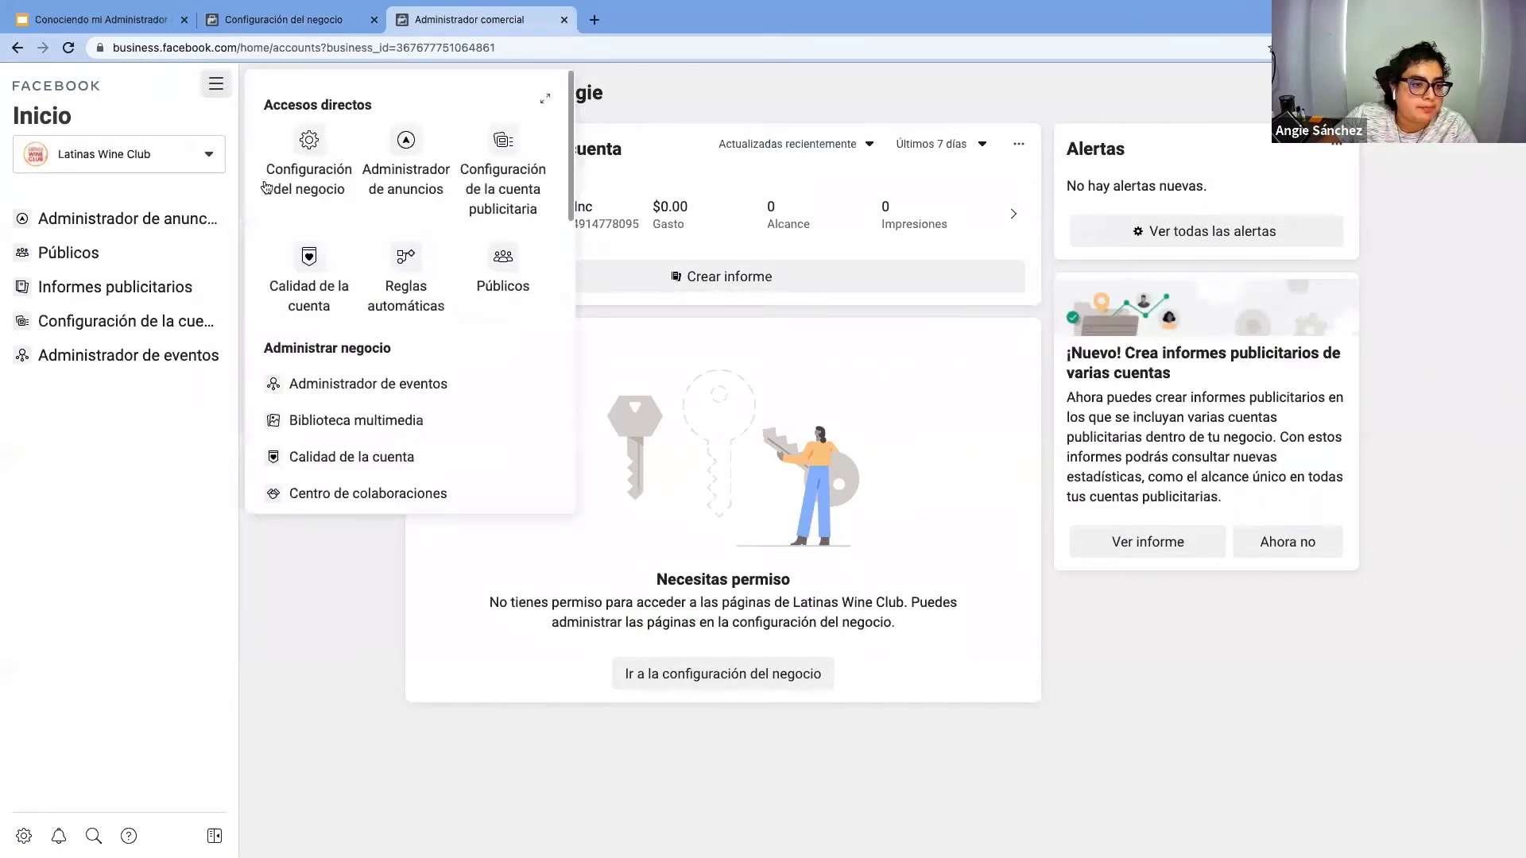
{"action": "left_click", "coordinate": [306, 148]}
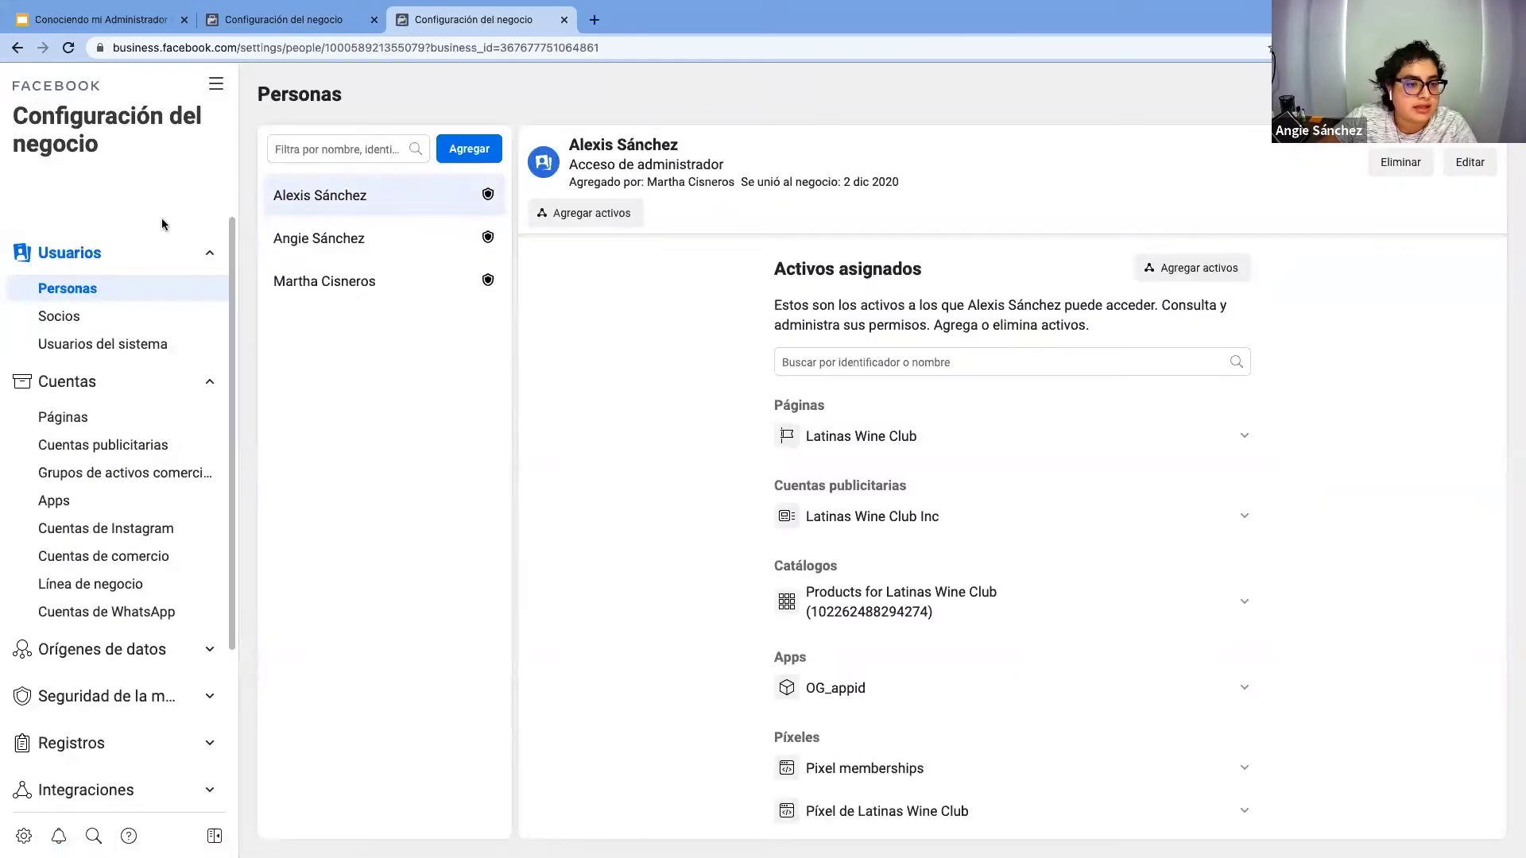
{"action": "left_click", "coordinate": [140, 189]}
{"action": "scroll", "coordinate": [127, 398], "scroll_direction": "down", "scroll_amount": 5}
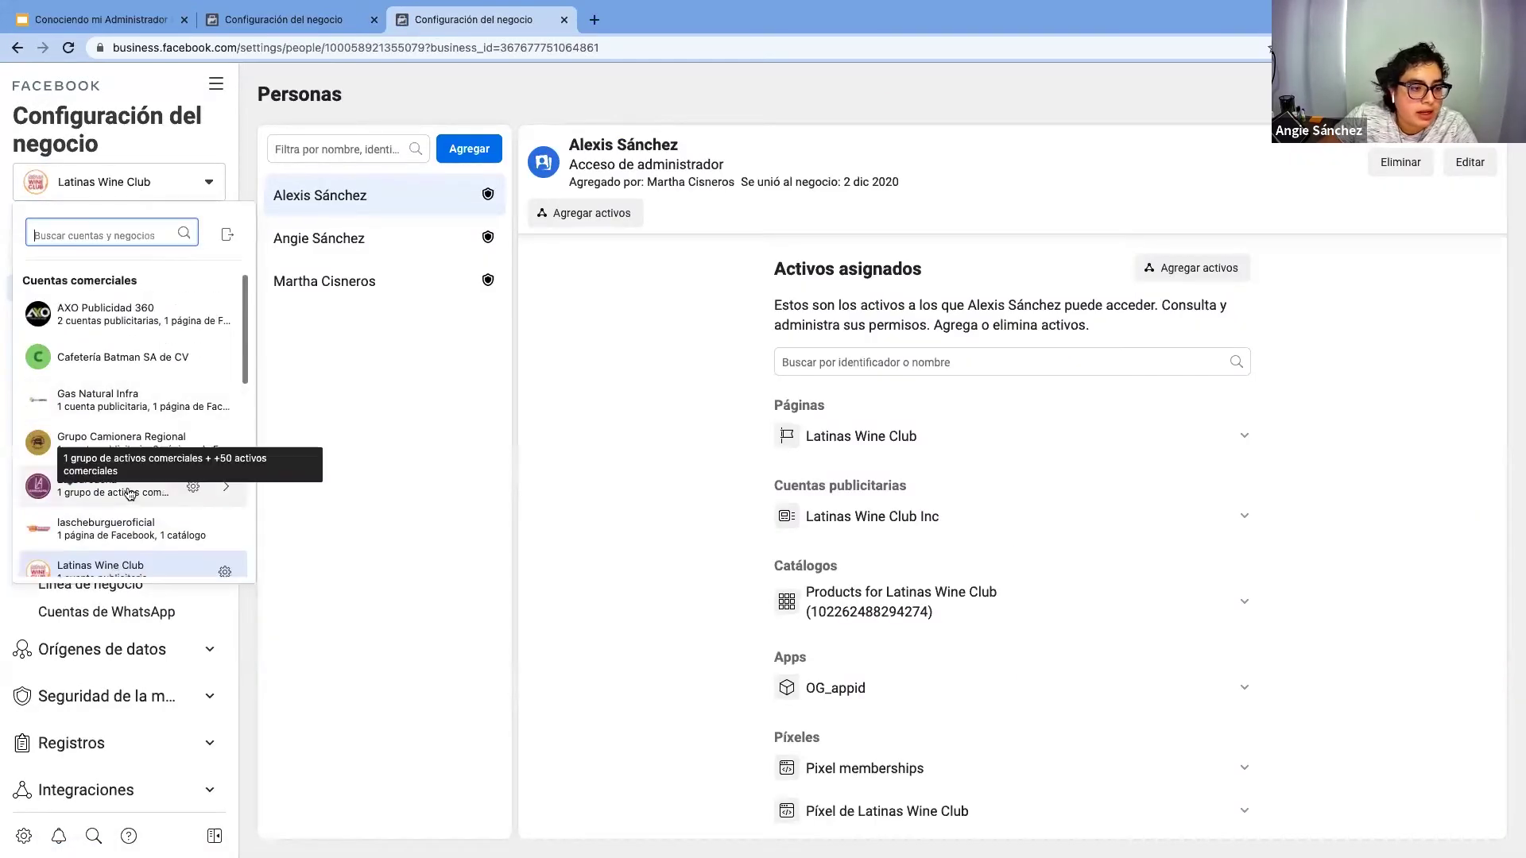
{"action": "left_click", "coordinate": [131, 495]}
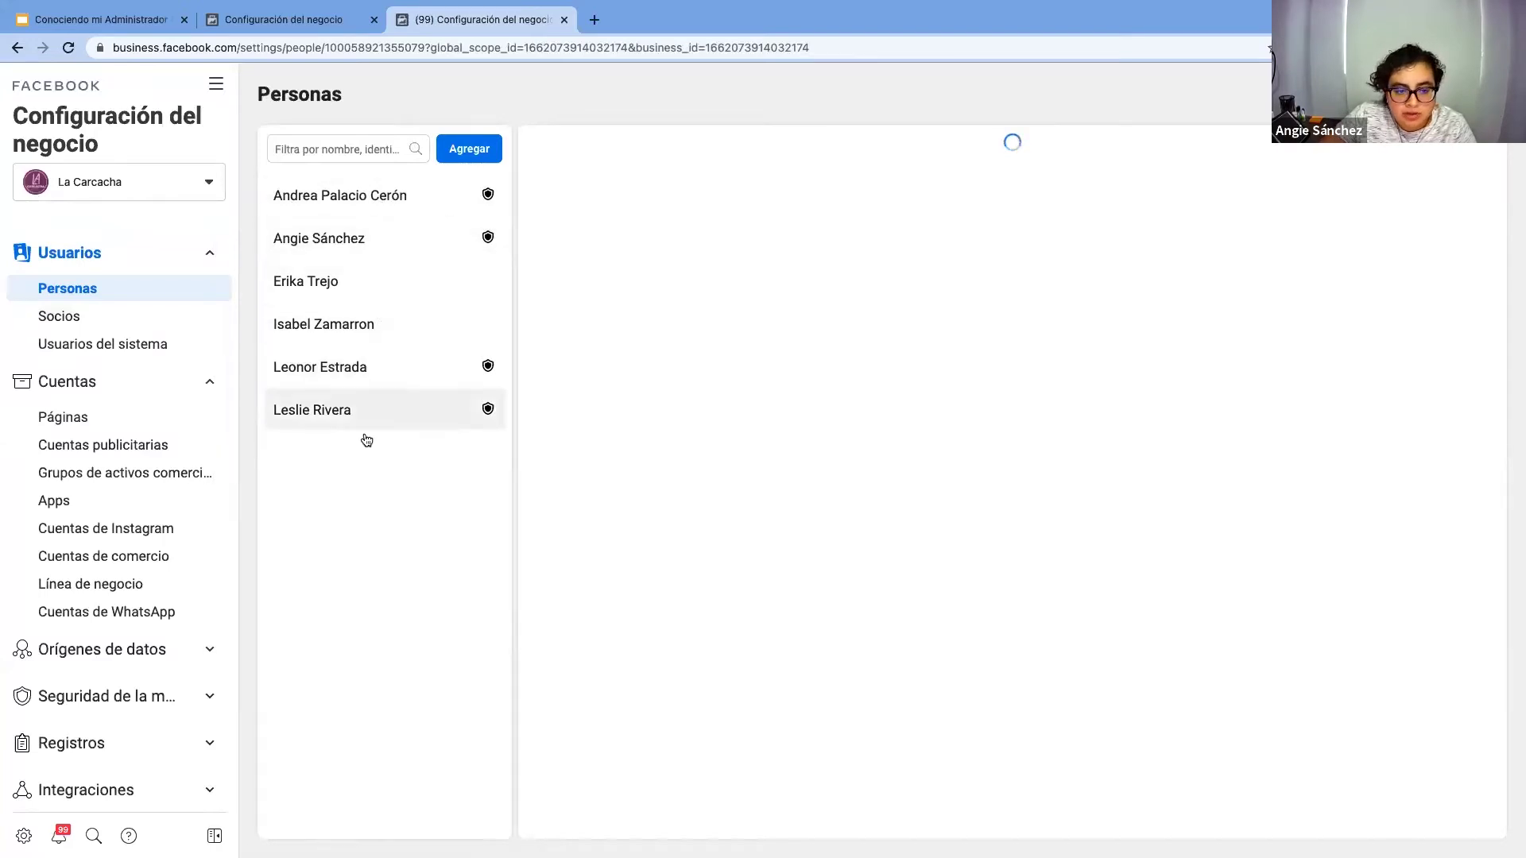
Look through La Carcacha's partners, pages, ad accounts, pixels, WhatsApp accounts and Instagram accounts
{"action": "left_click", "coordinate": [165, 320]}
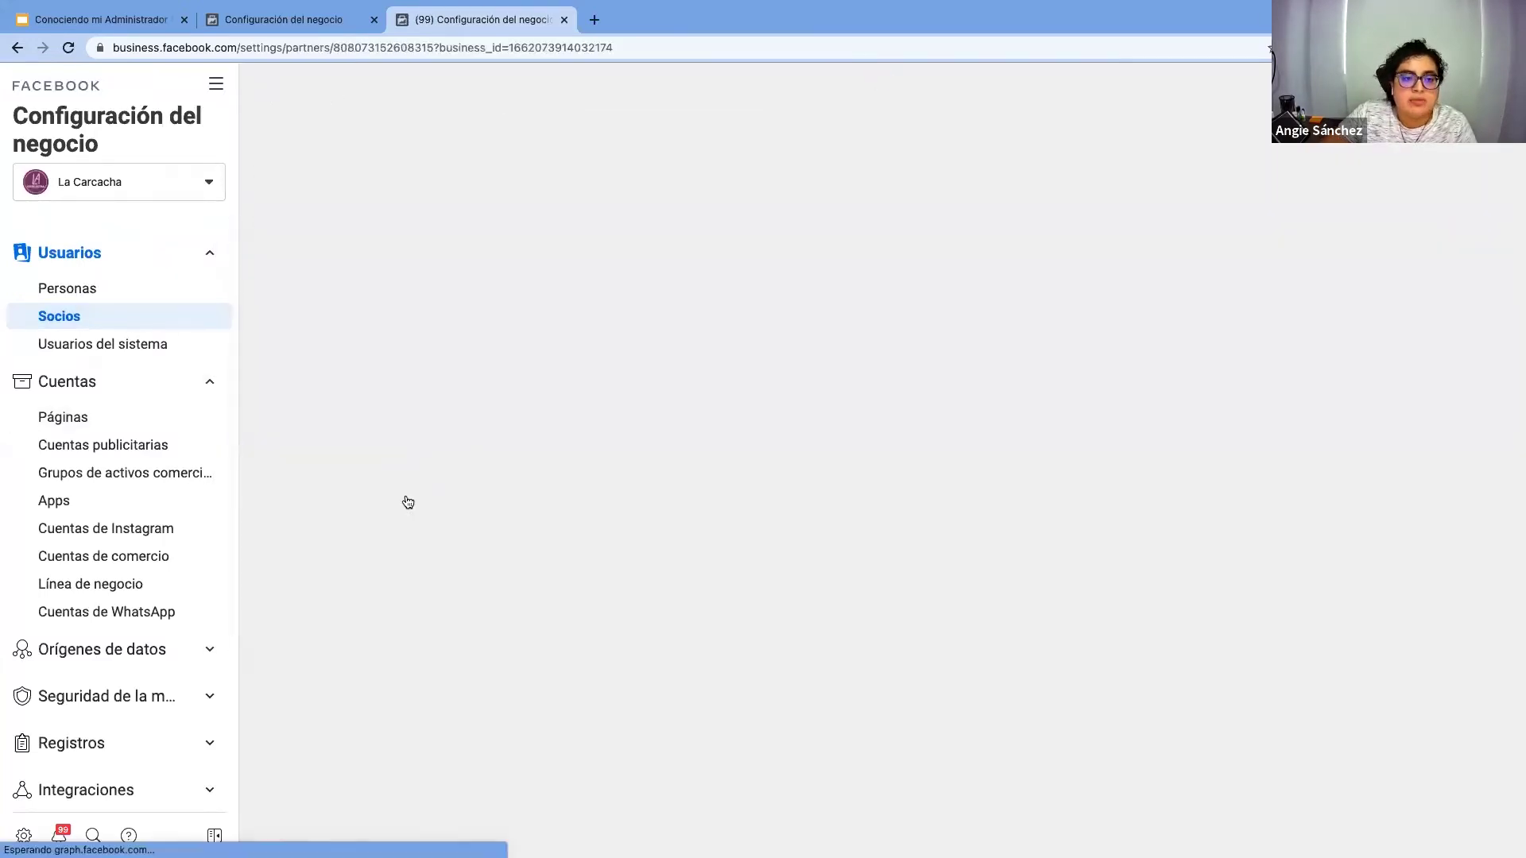
{"action": "scroll", "coordinate": [392, 497], "scroll_direction": "down", "scroll_amount": 10}
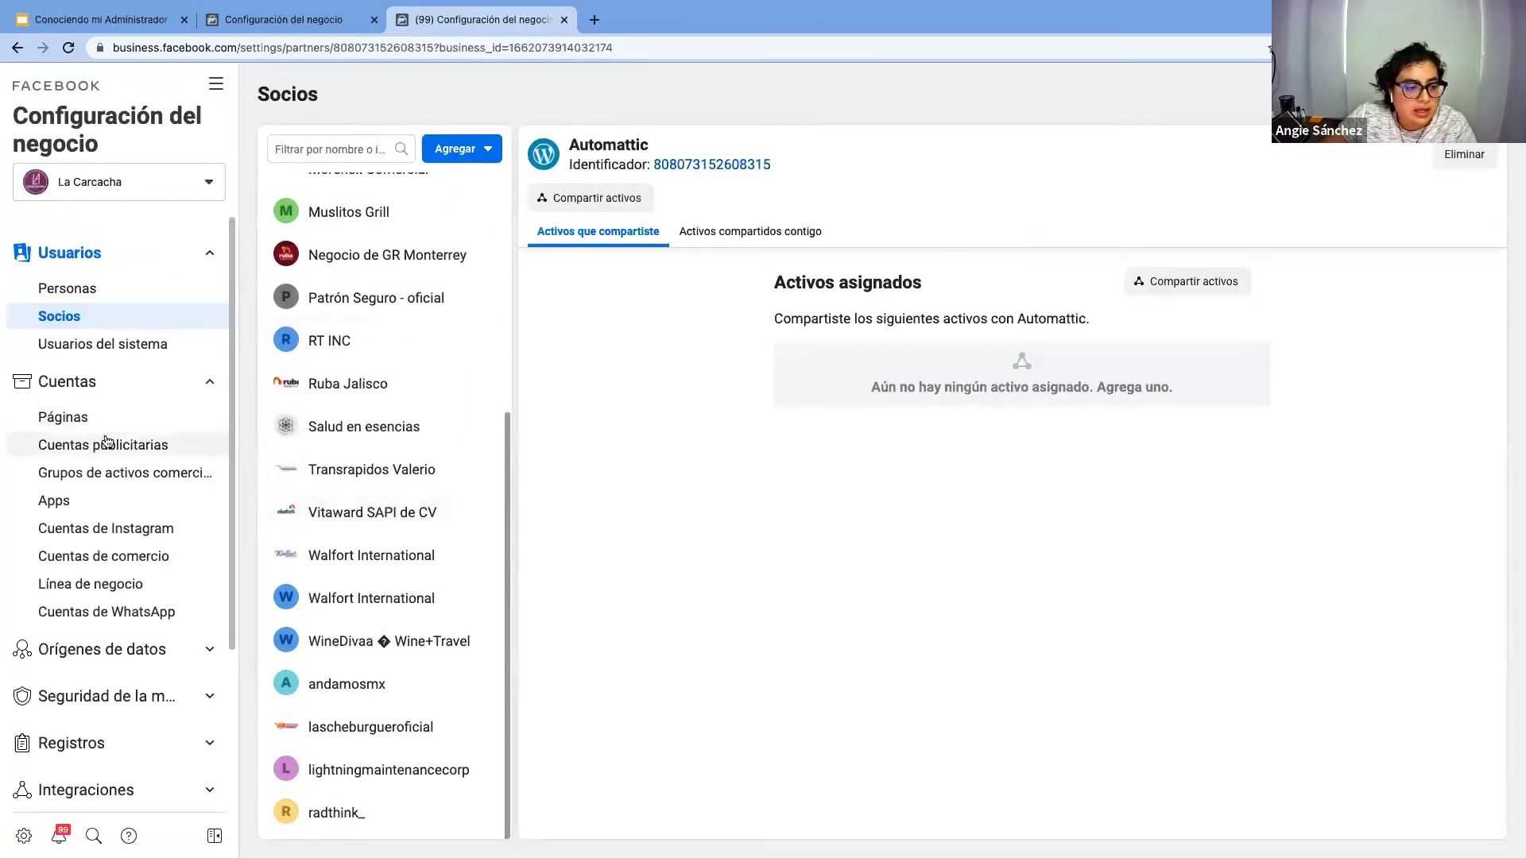
{"action": "left_click", "coordinate": [64, 417]}
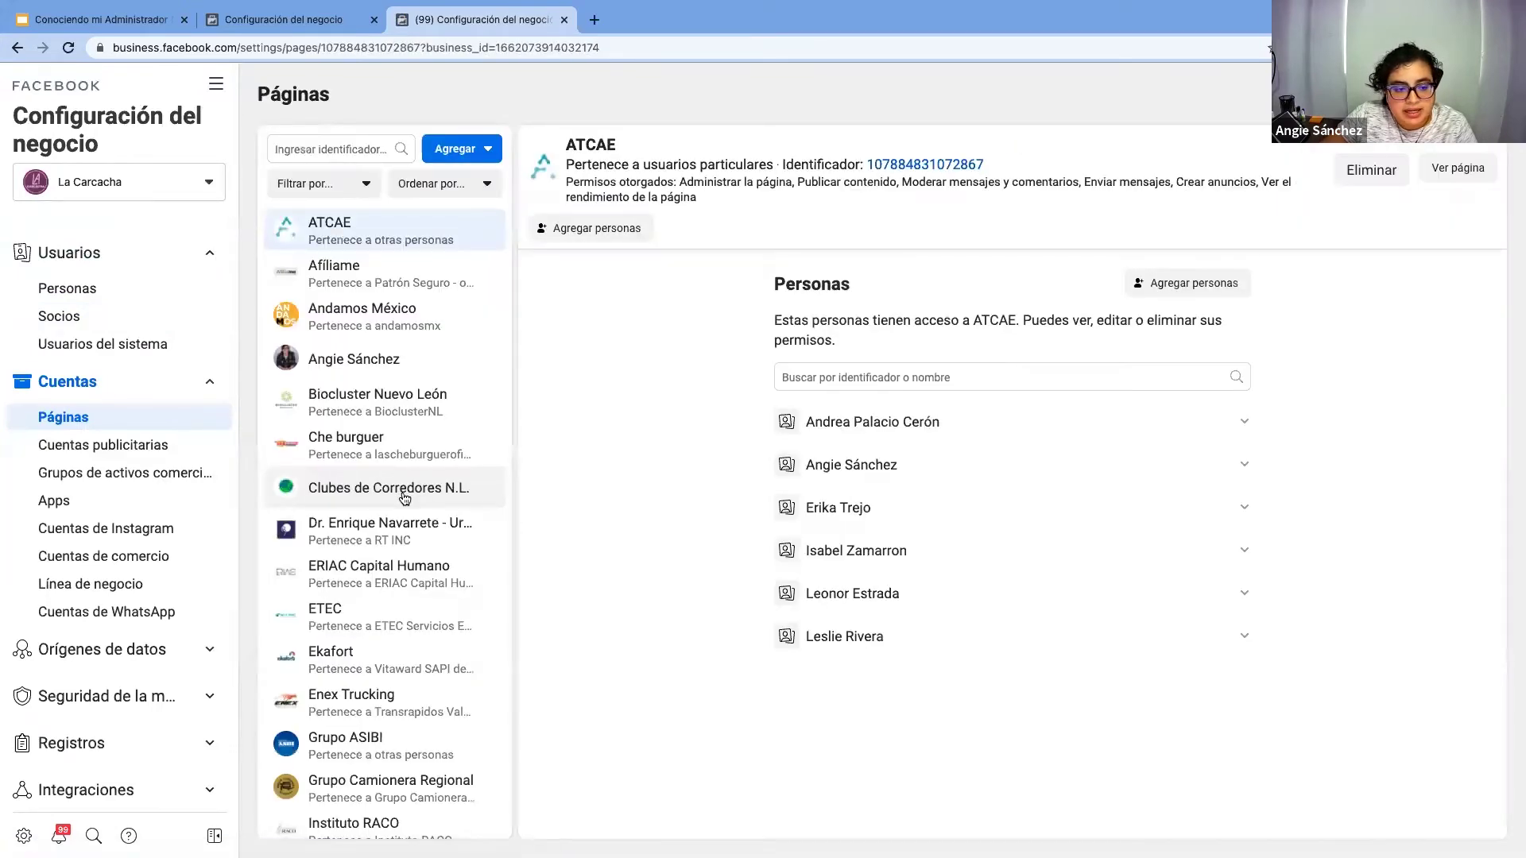
{"action": "scroll", "coordinate": [399, 496], "scroll_direction": "down", "scroll_amount": 15}
{"action": "left_click", "coordinate": [156, 446]}
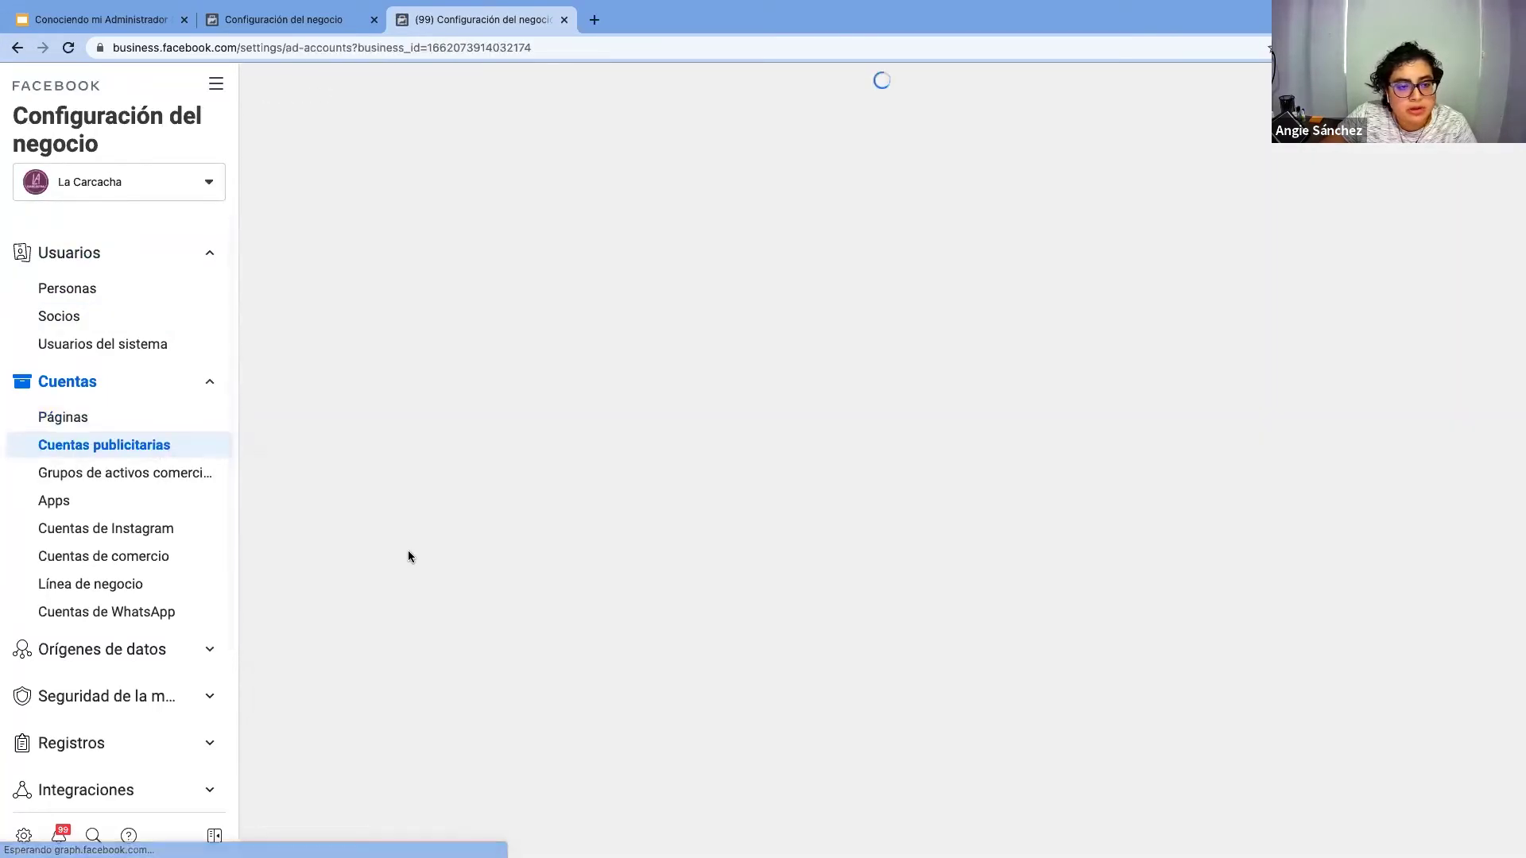
{"action": "scroll", "coordinate": [408, 554], "scroll_direction": "down", "scroll_amount": 3}
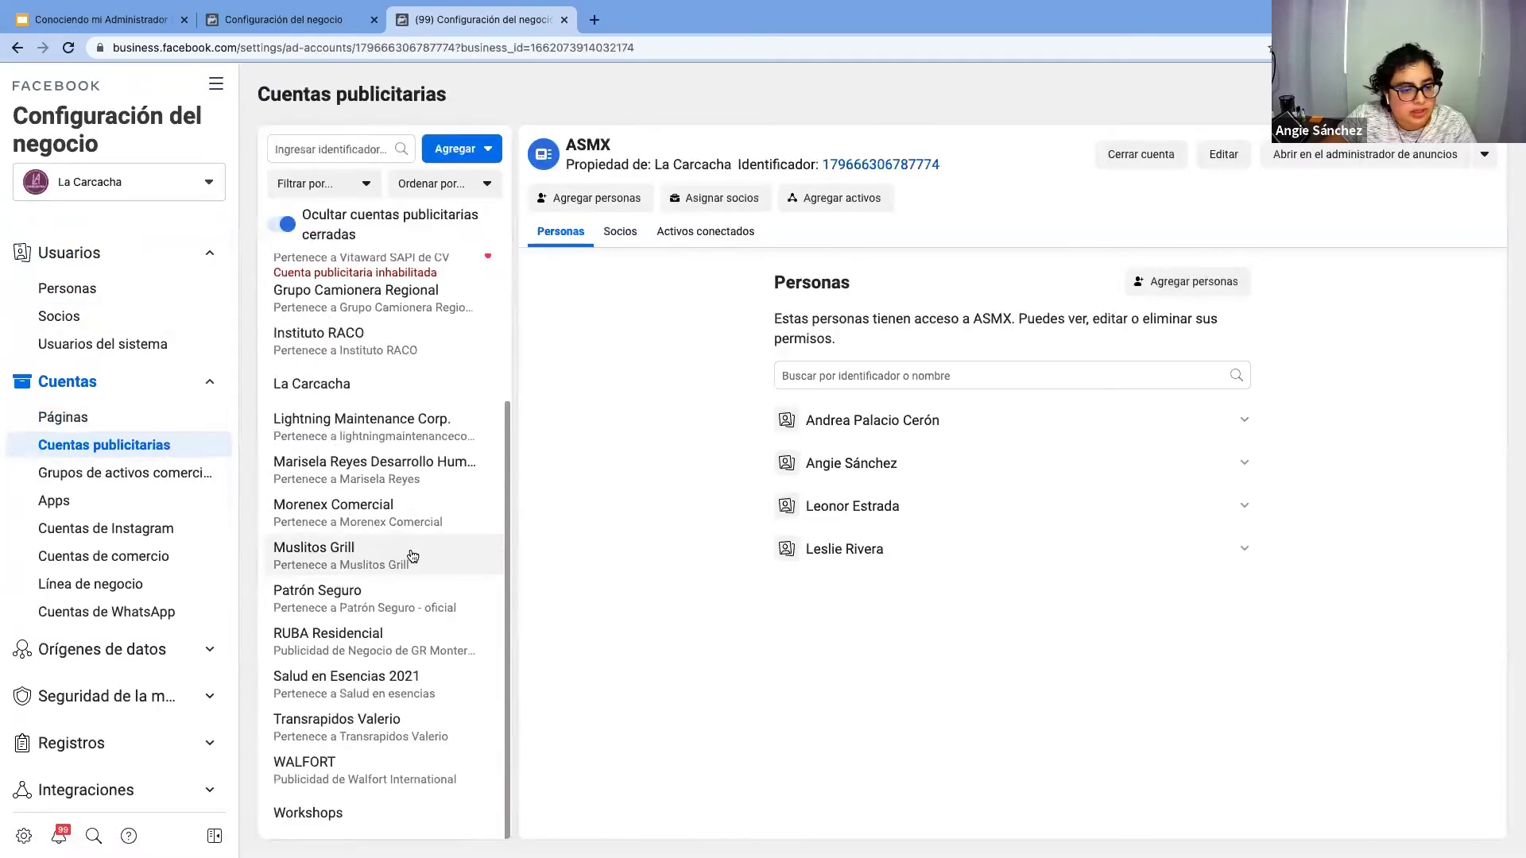
{"action": "left_click", "coordinate": [111, 649]}
{"action": "left_click", "coordinate": [141, 714]}
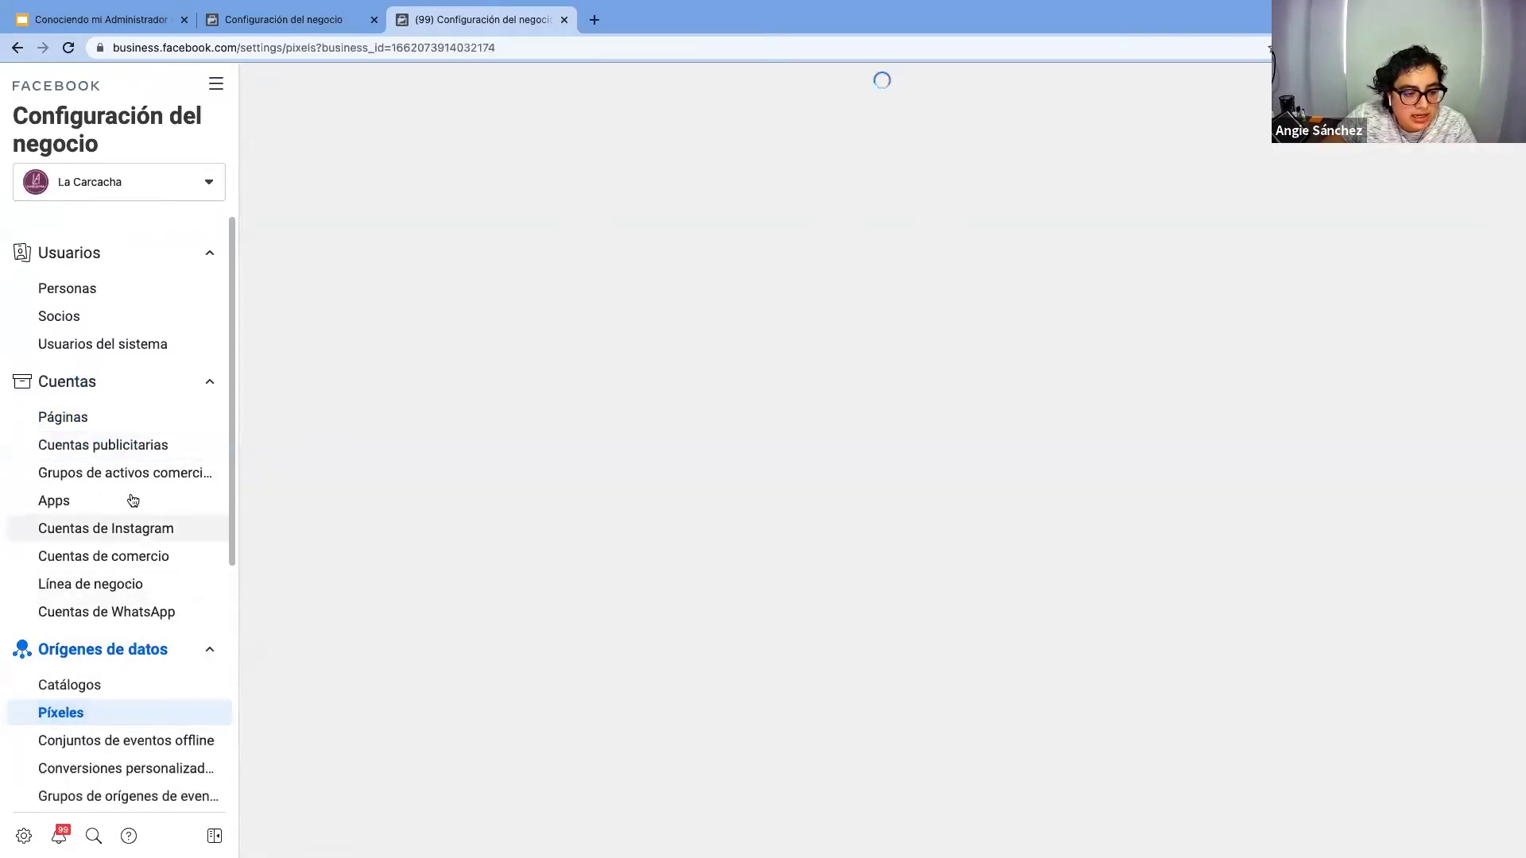
{"action": "left_click", "coordinate": [137, 618]}
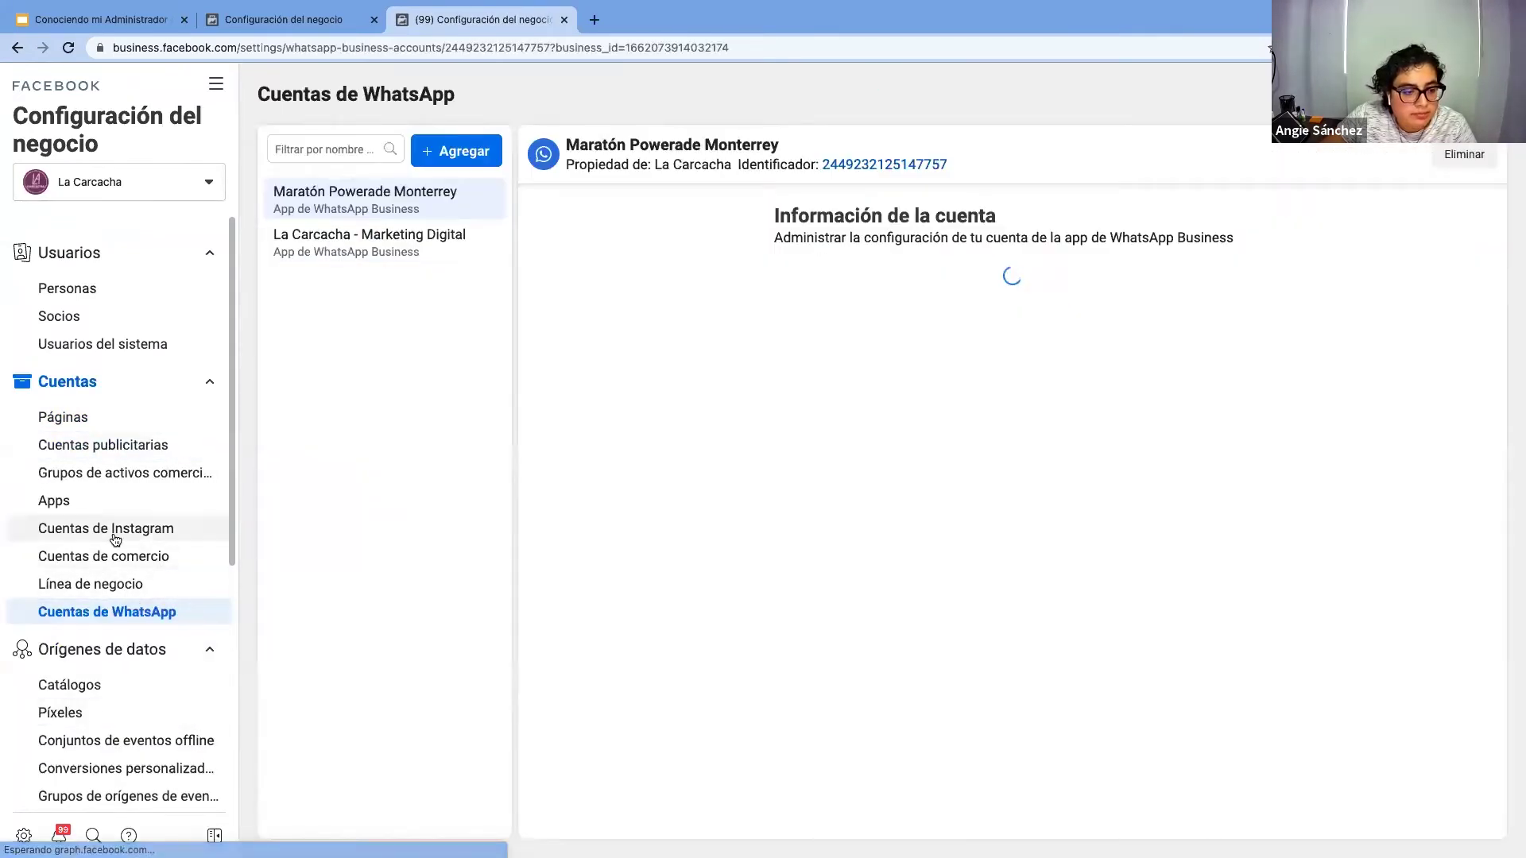
{"action": "left_click", "coordinate": [135, 529]}
Check the access details of two administrators in La Carcacha and return to the pending user in Cafetería Batman's people settings
{"action": "left_click", "coordinate": [124, 290]}
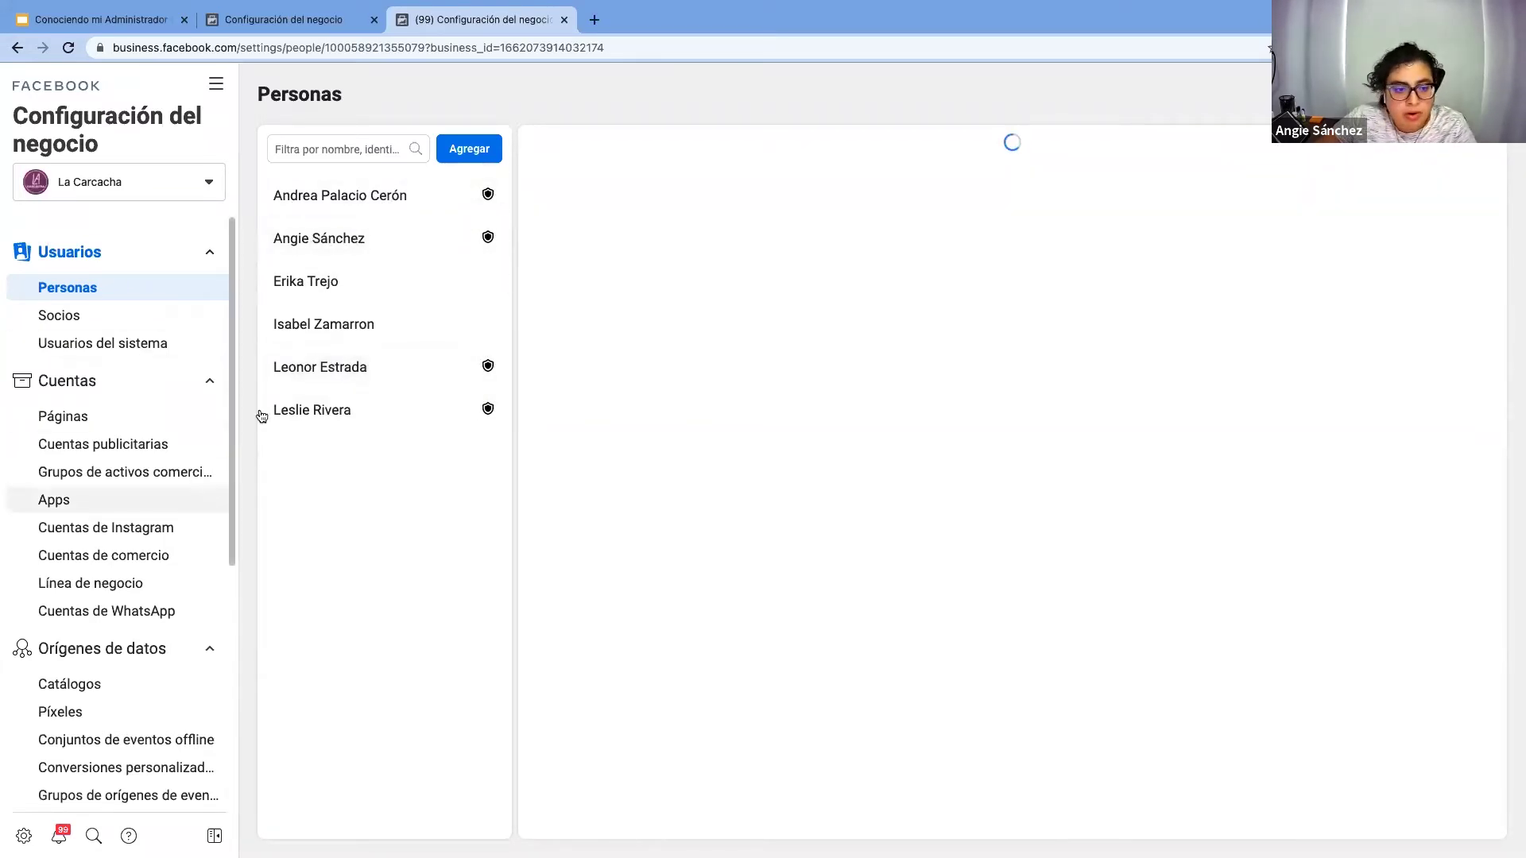
{"action": "left_click", "coordinate": [350, 415]}
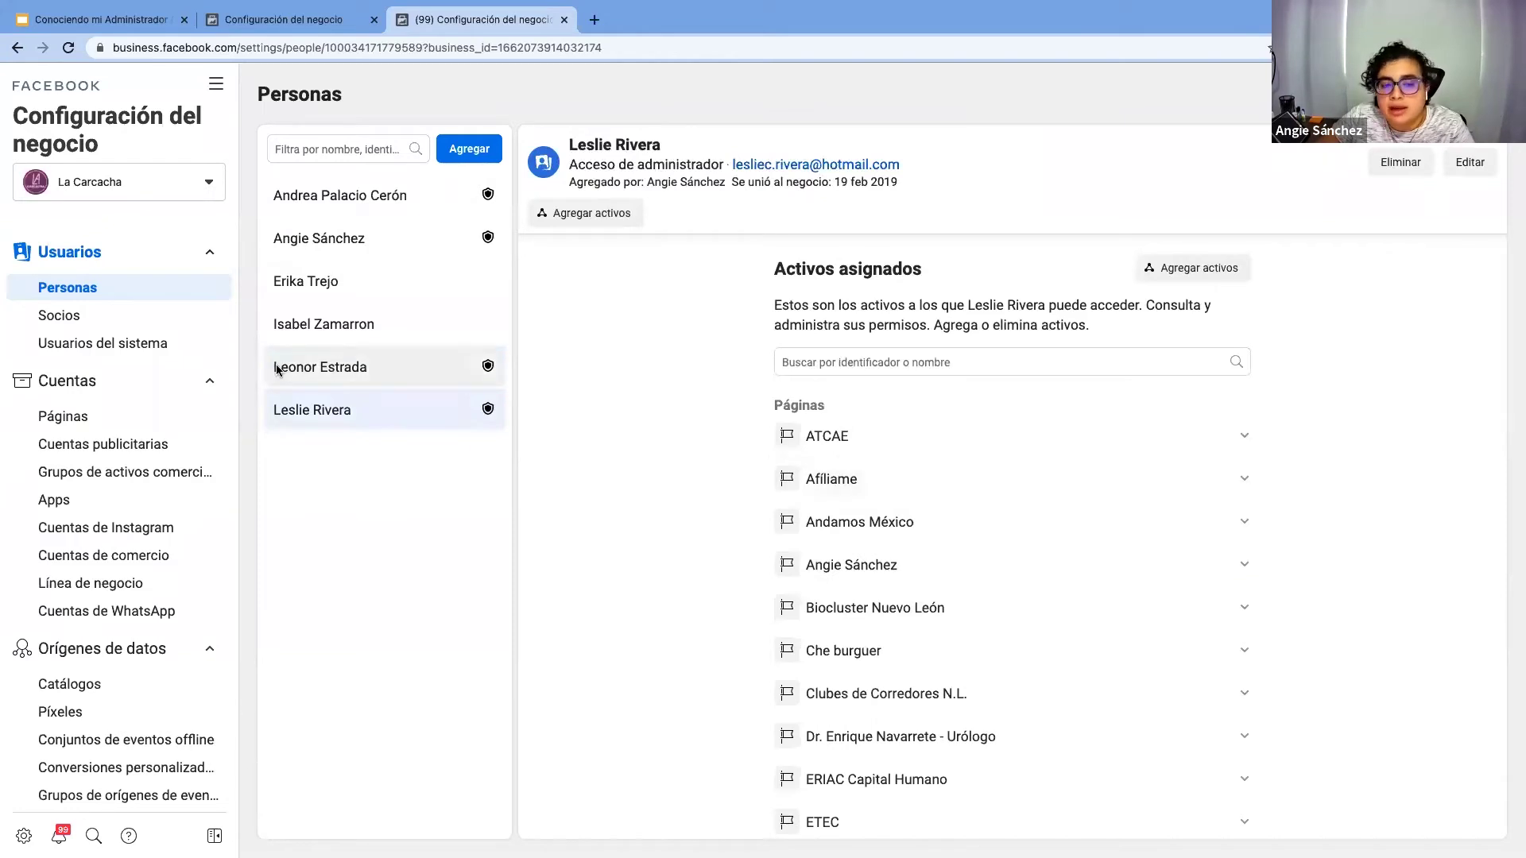
{"action": "left_click", "coordinate": [343, 246]}
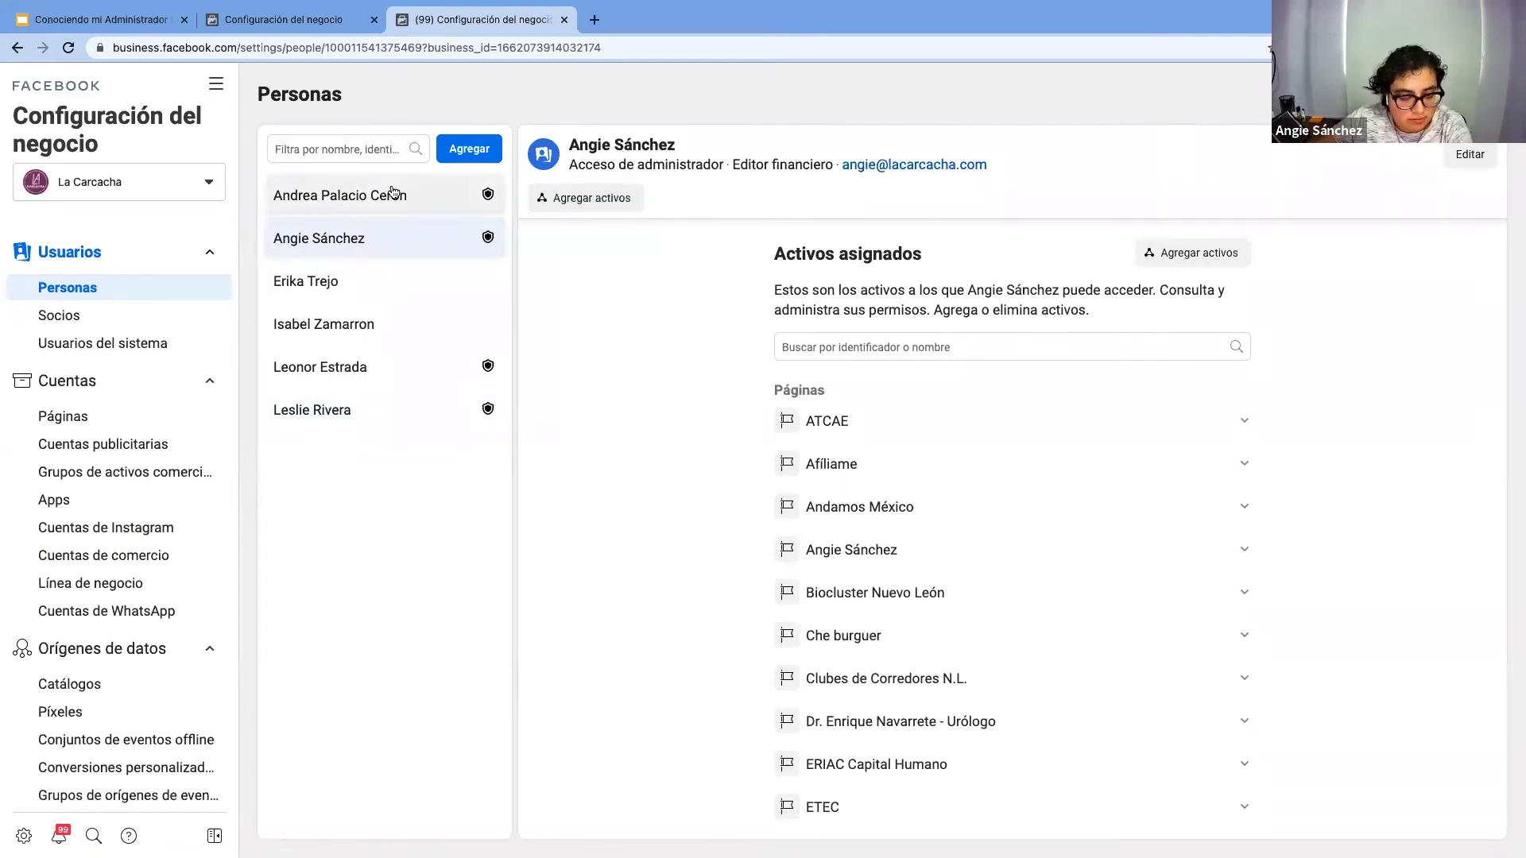
{"action": "left_click", "coordinate": [335, 30]}
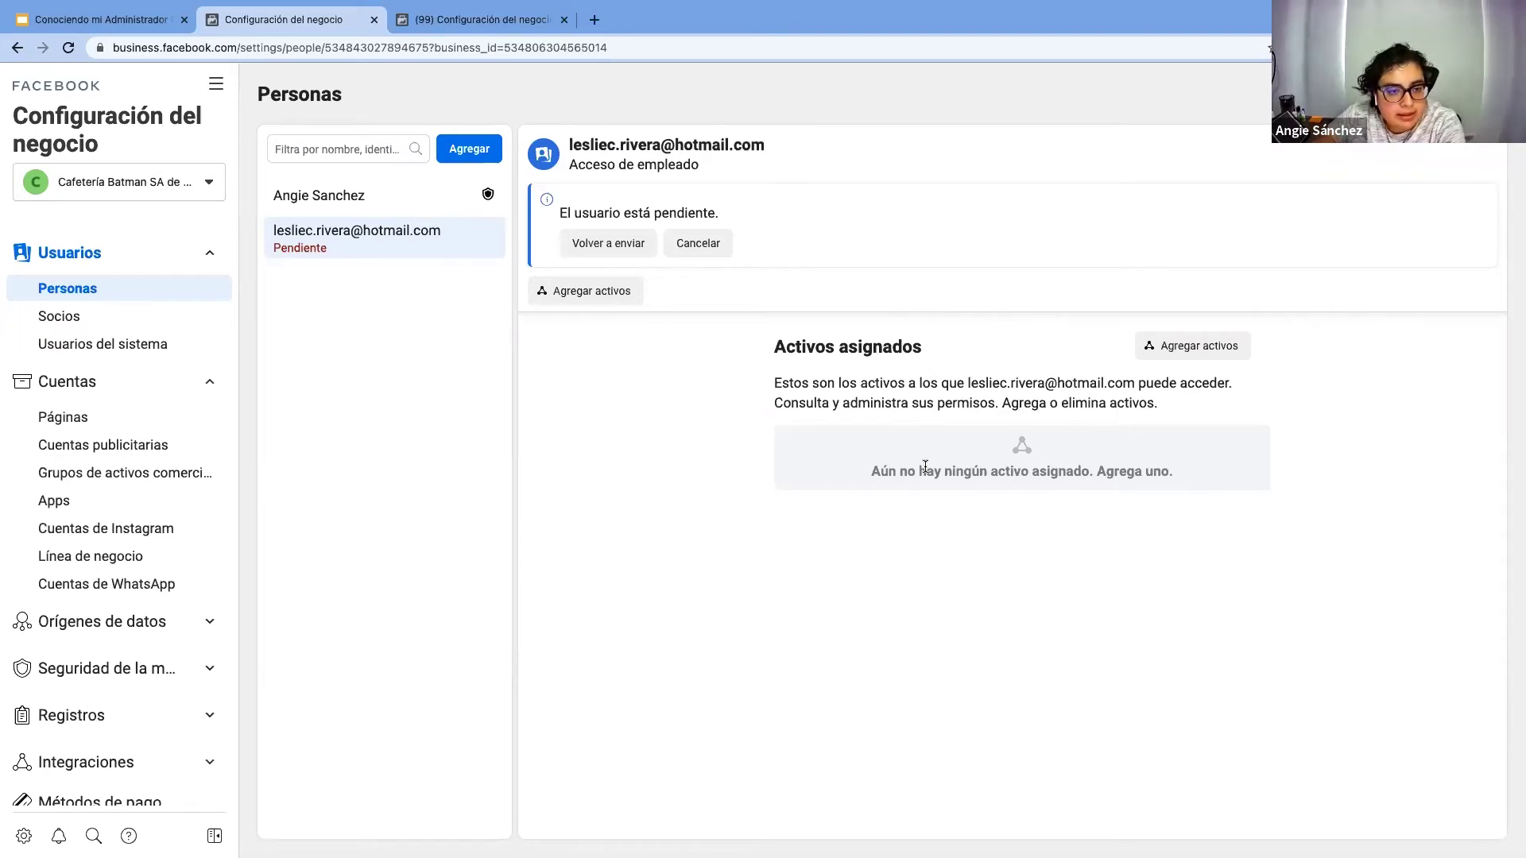
Review the pages, ad accounts, catalogs and pixels assigned to La Carcacha's administrator with the finance editor role
{"action": "left_click", "coordinate": [399, 19]}
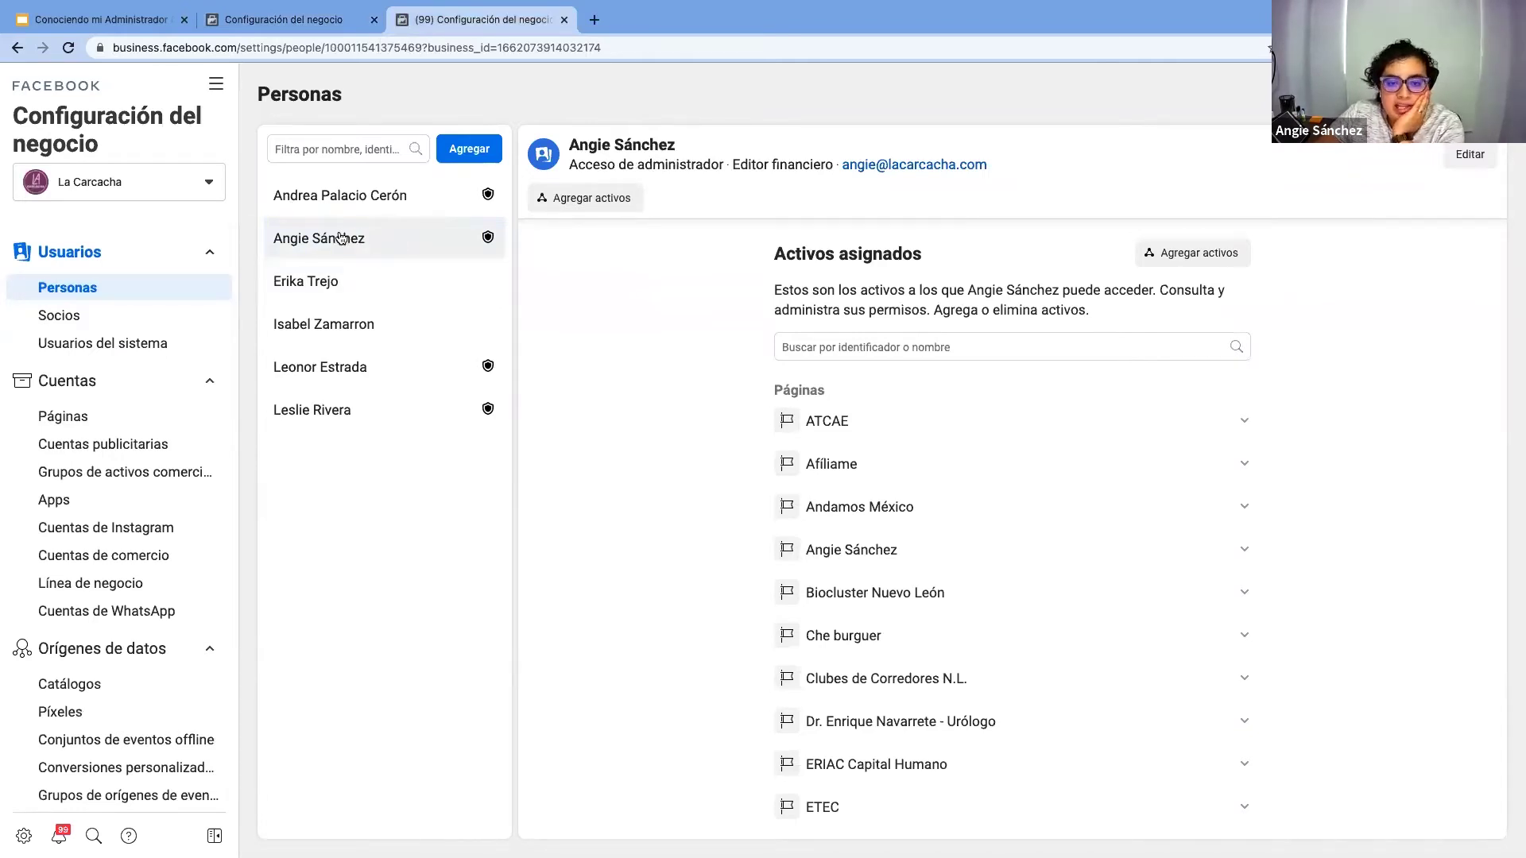
{"action": "scroll", "coordinate": [833, 432], "scroll_direction": "down", "scroll_amount": 4}
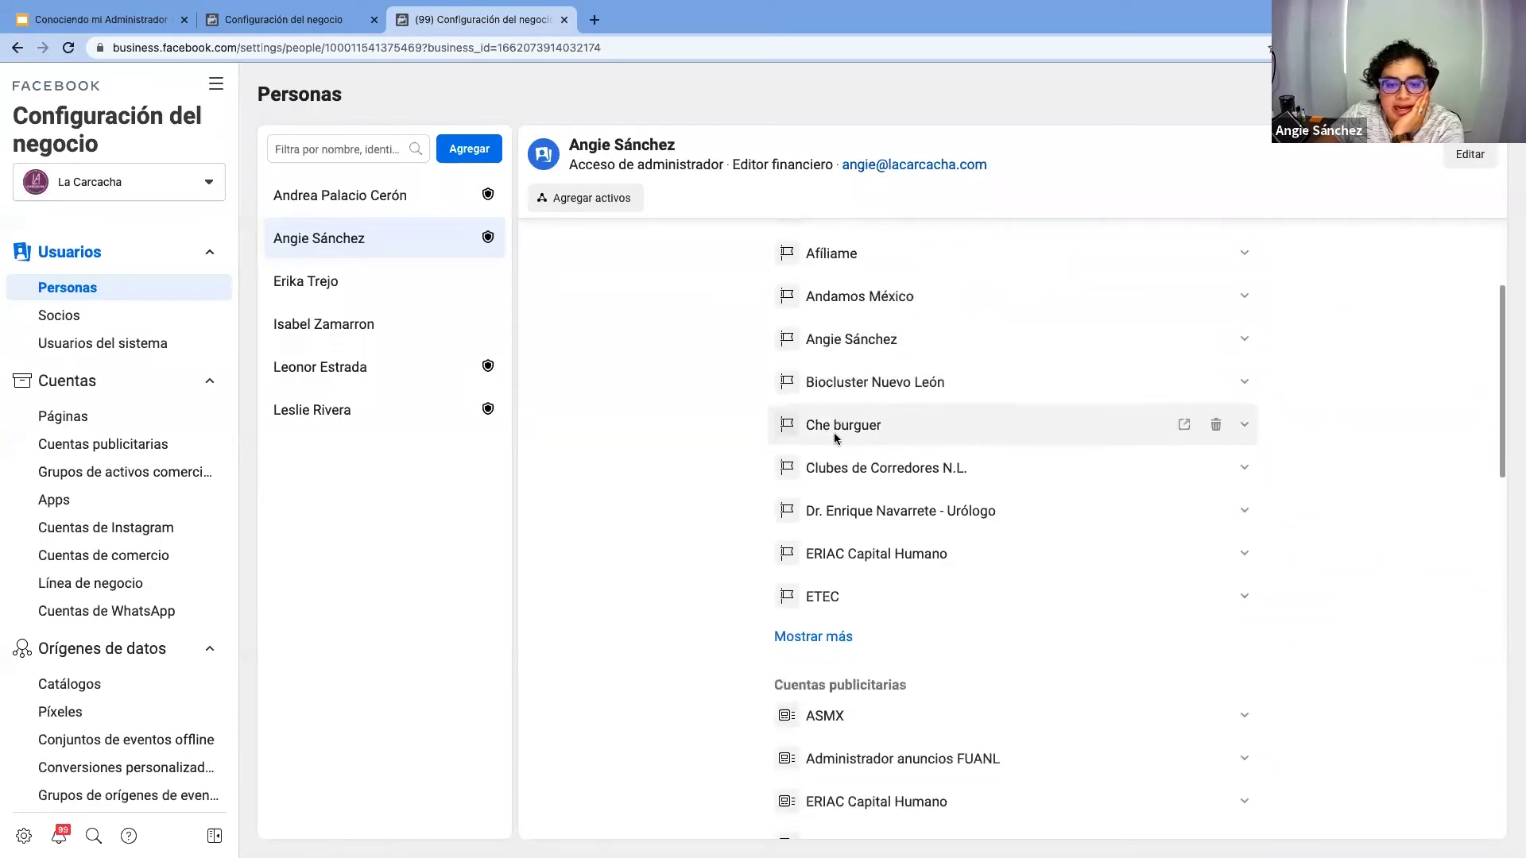
{"action": "scroll", "coordinate": [834, 437], "scroll_direction": "down", "scroll_amount": 8}
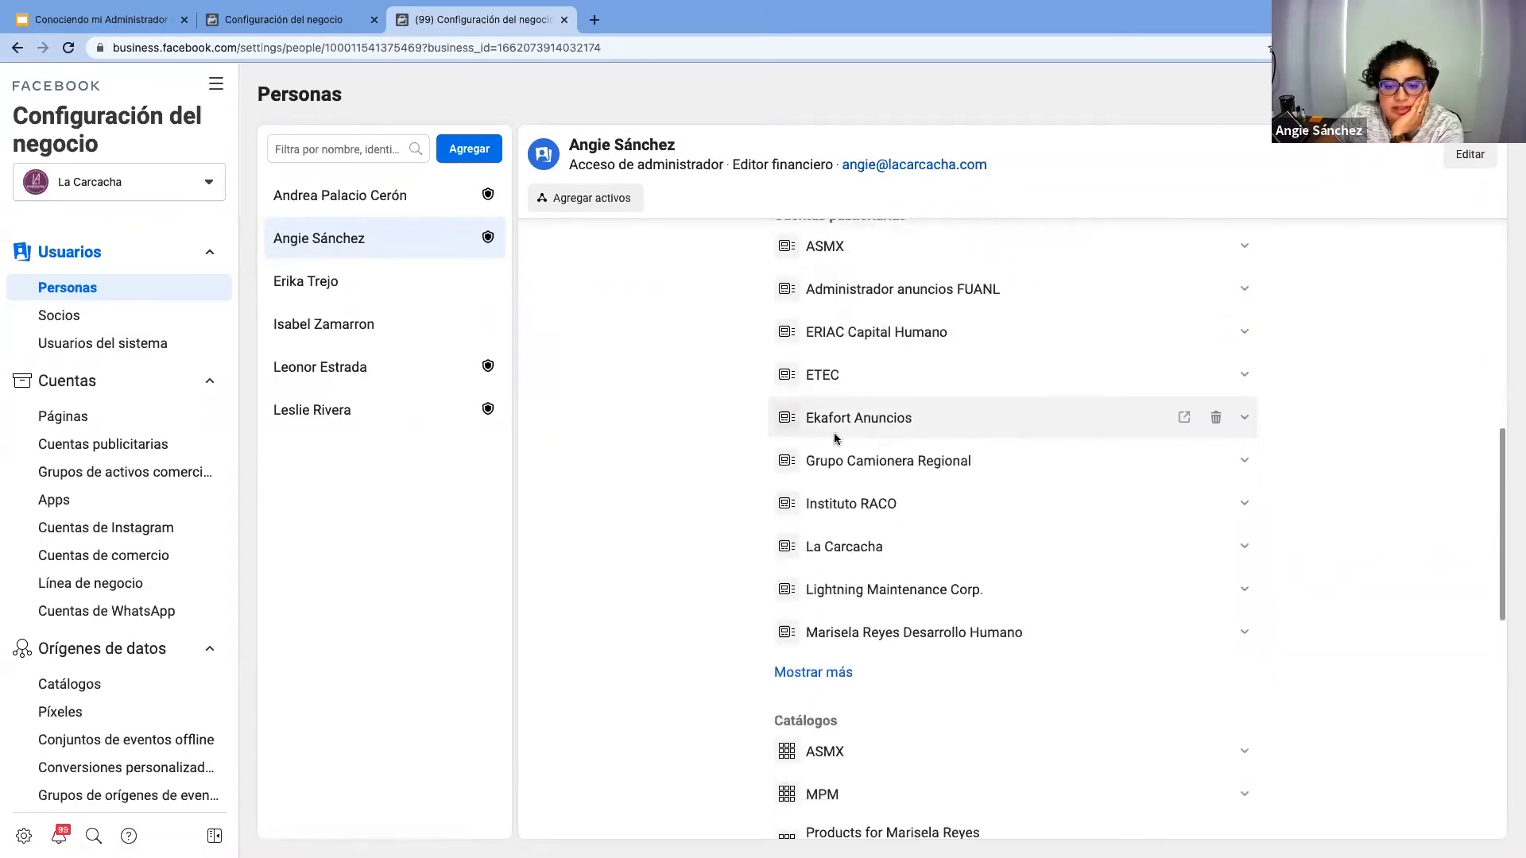
{"action": "scroll", "coordinate": [834, 431], "scroll_direction": "down", "scroll_amount": 6}
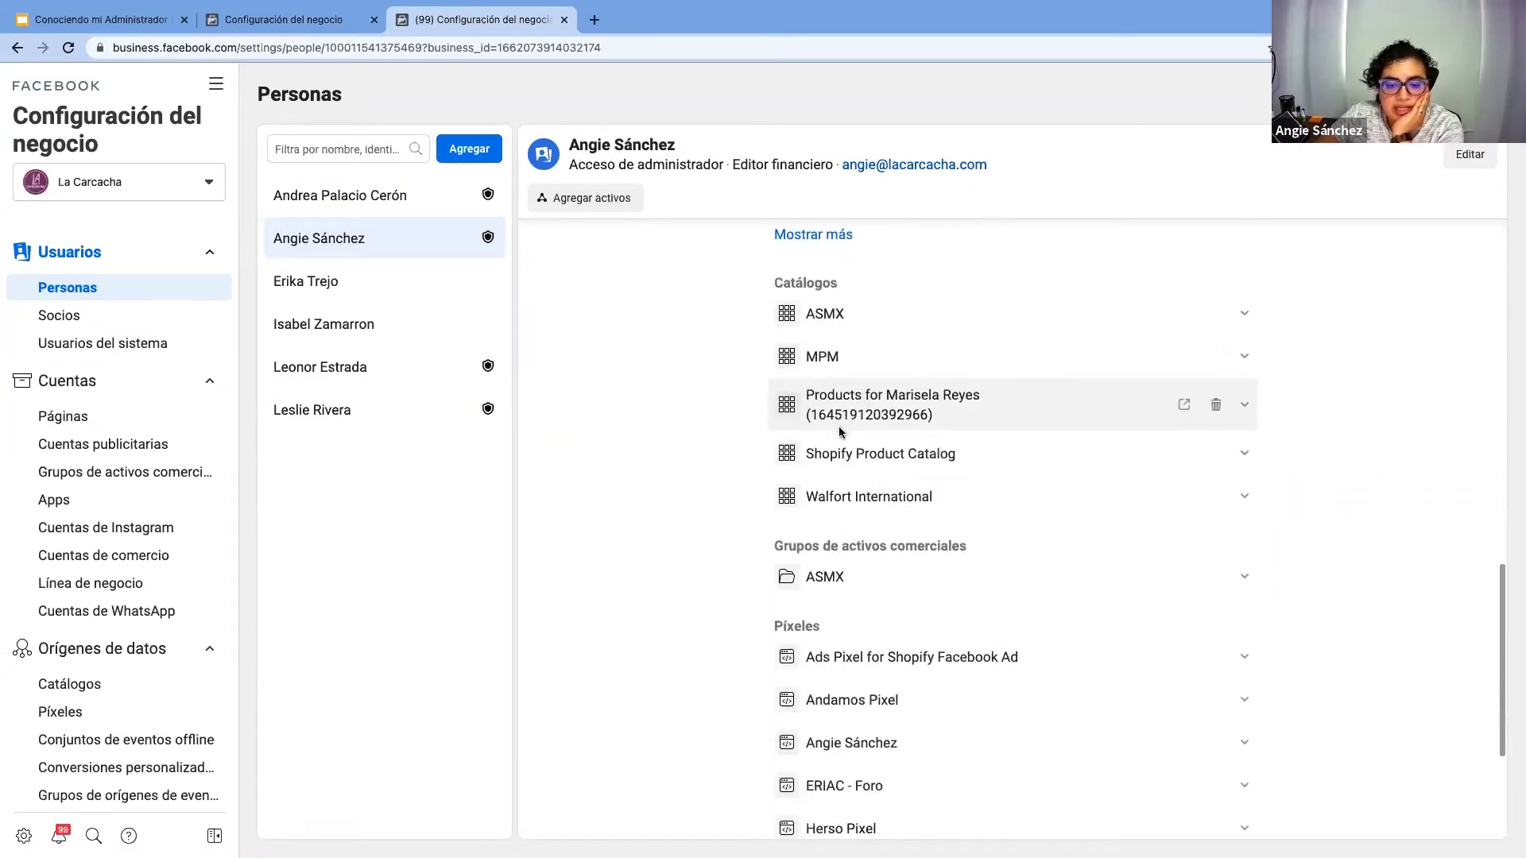
{"action": "scroll", "coordinate": [842, 429], "scroll_direction": "down", "scroll_amount": 3}
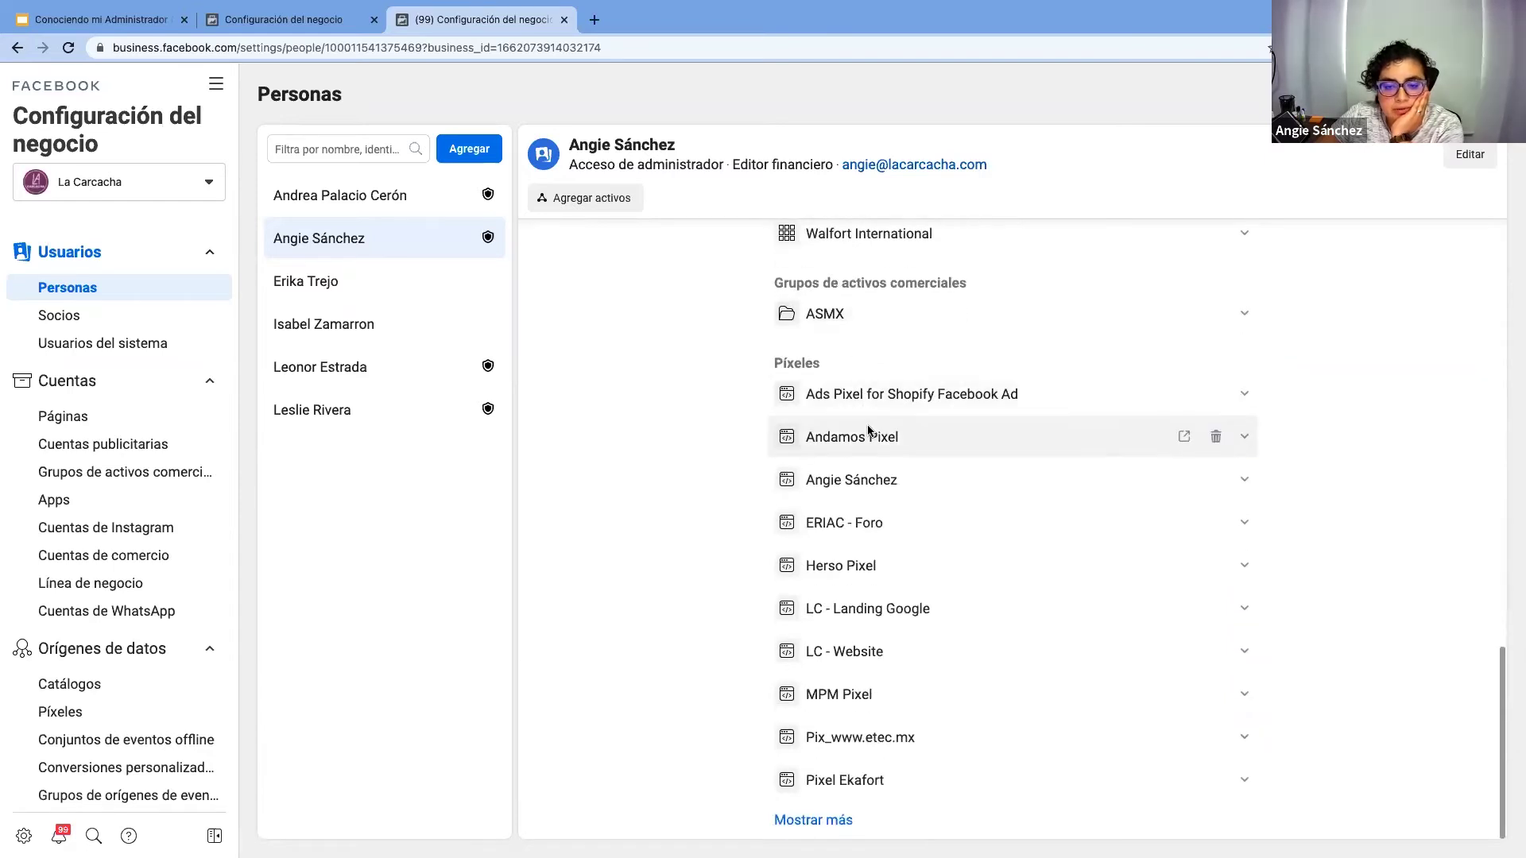
{"action": "scroll", "coordinate": [1012, 528], "scroll_direction": "up", "scroll_amount": 15}
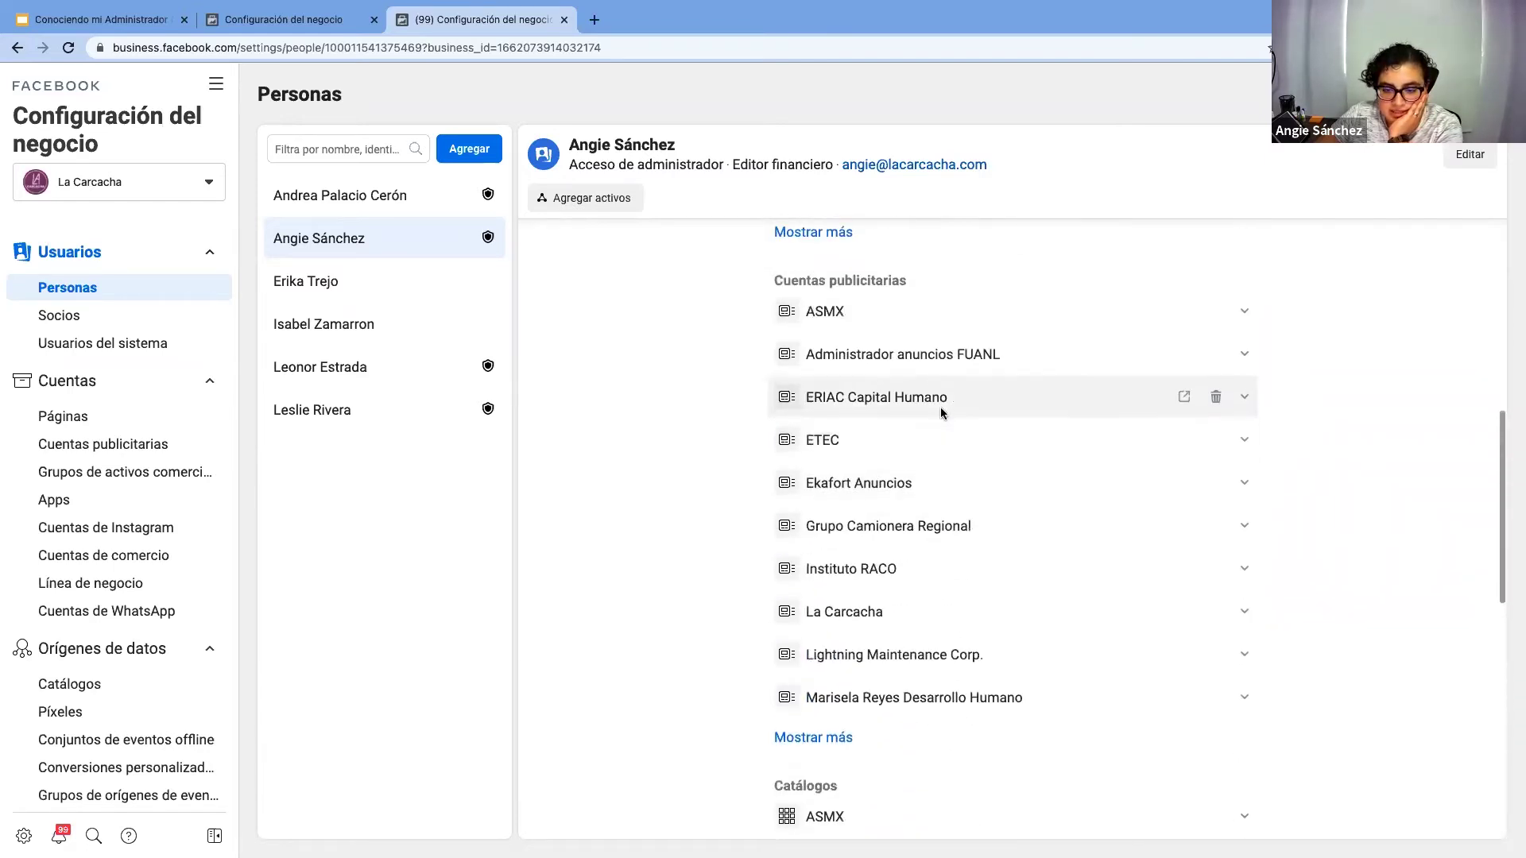
{"action": "scroll", "coordinate": [941, 407], "scroll_direction": "up", "scroll_amount": 2}
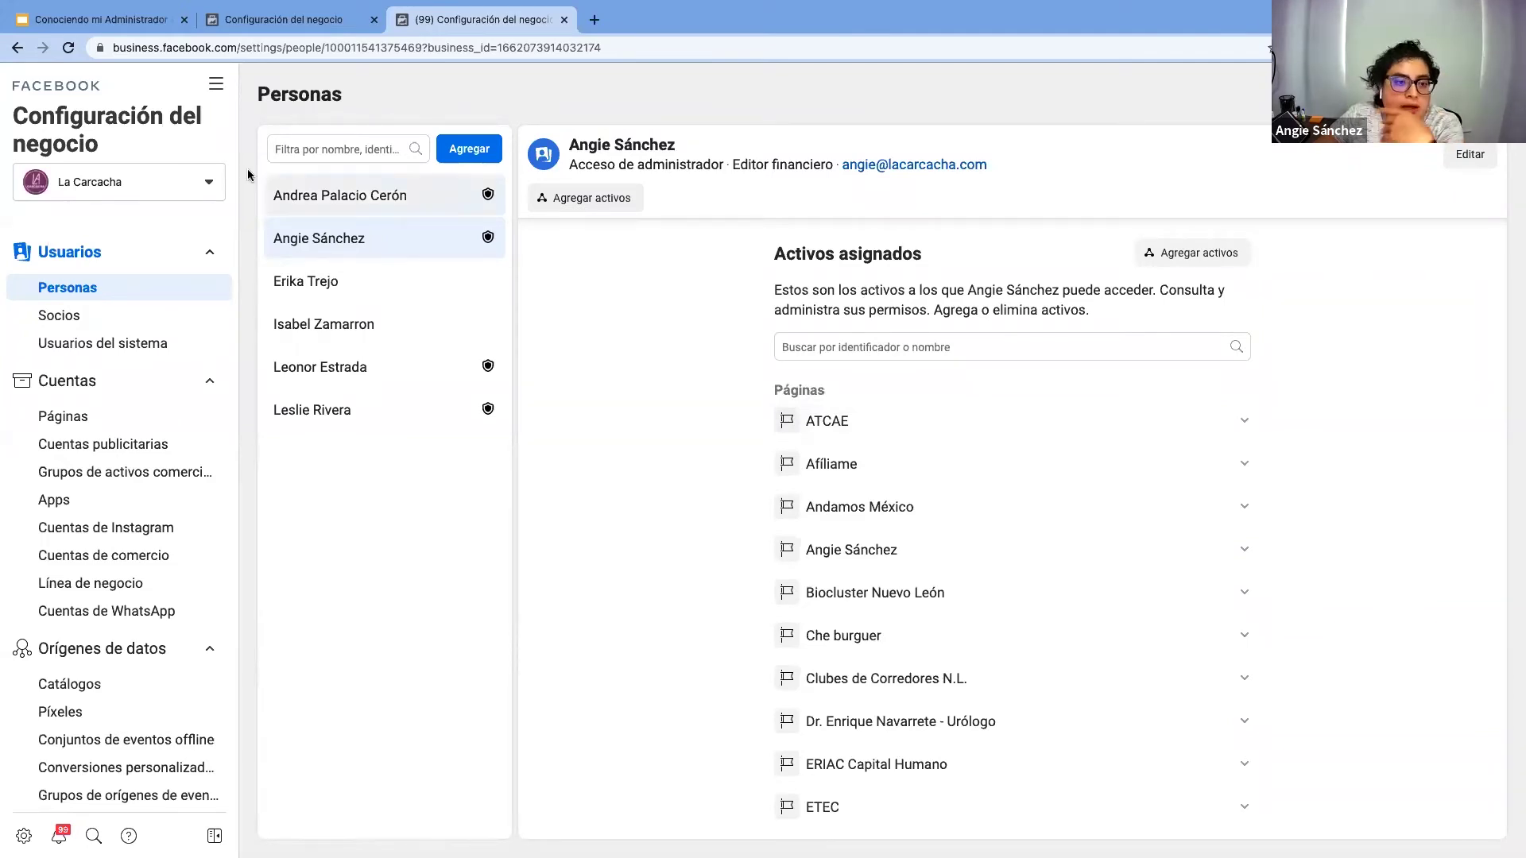
Compare the assets assigned to La Carcacha's two employee-access users with those of the finance editor administrator
{"action": "left_click", "coordinate": [312, 285]}
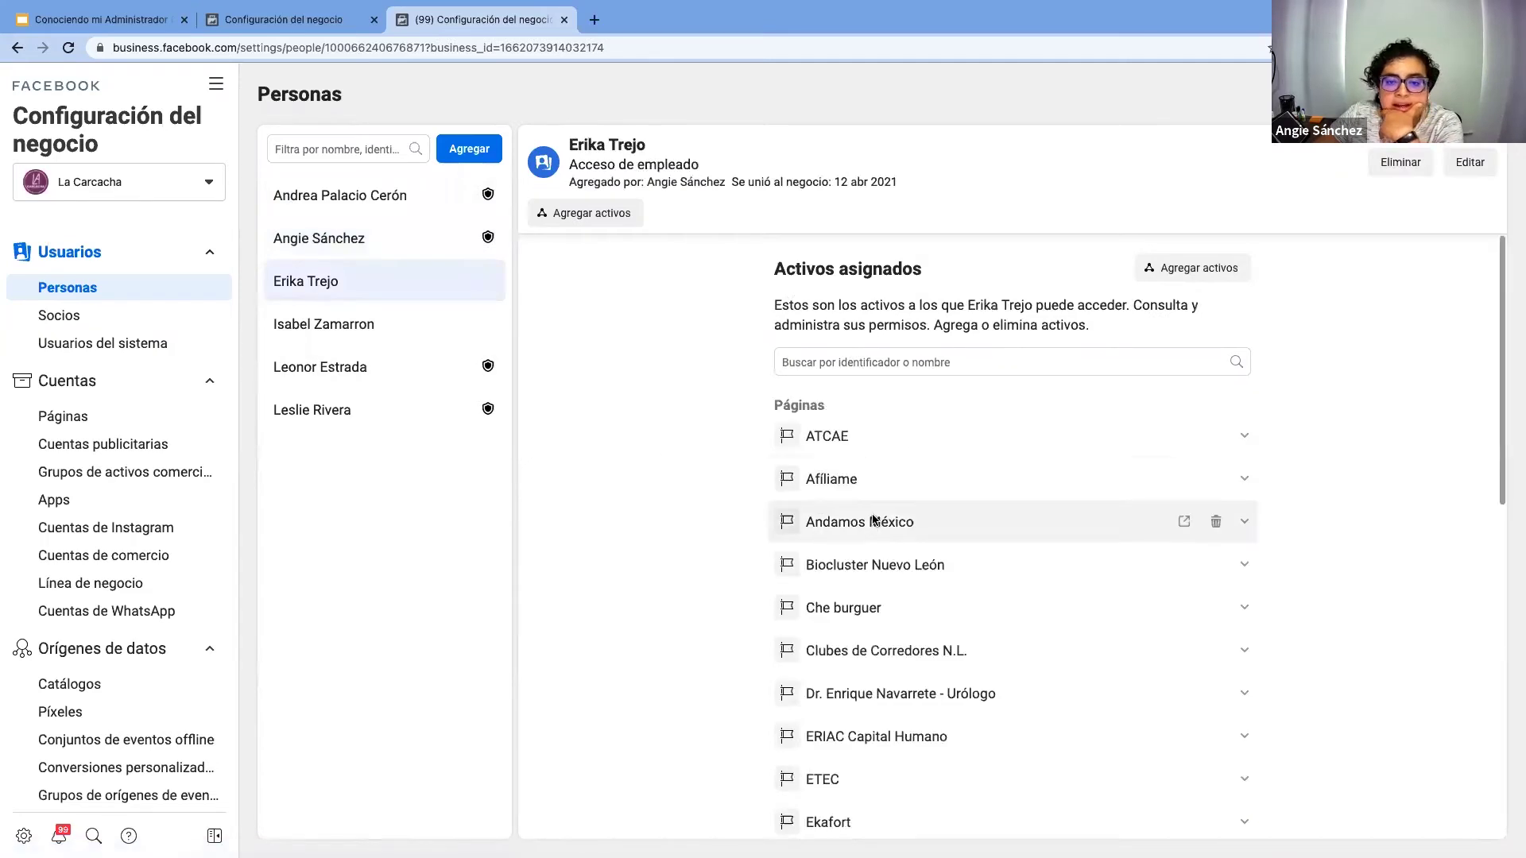
{"action": "scroll", "coordinate": [832, 435], "scroll_direction": "down", "scroll_amount": 7}
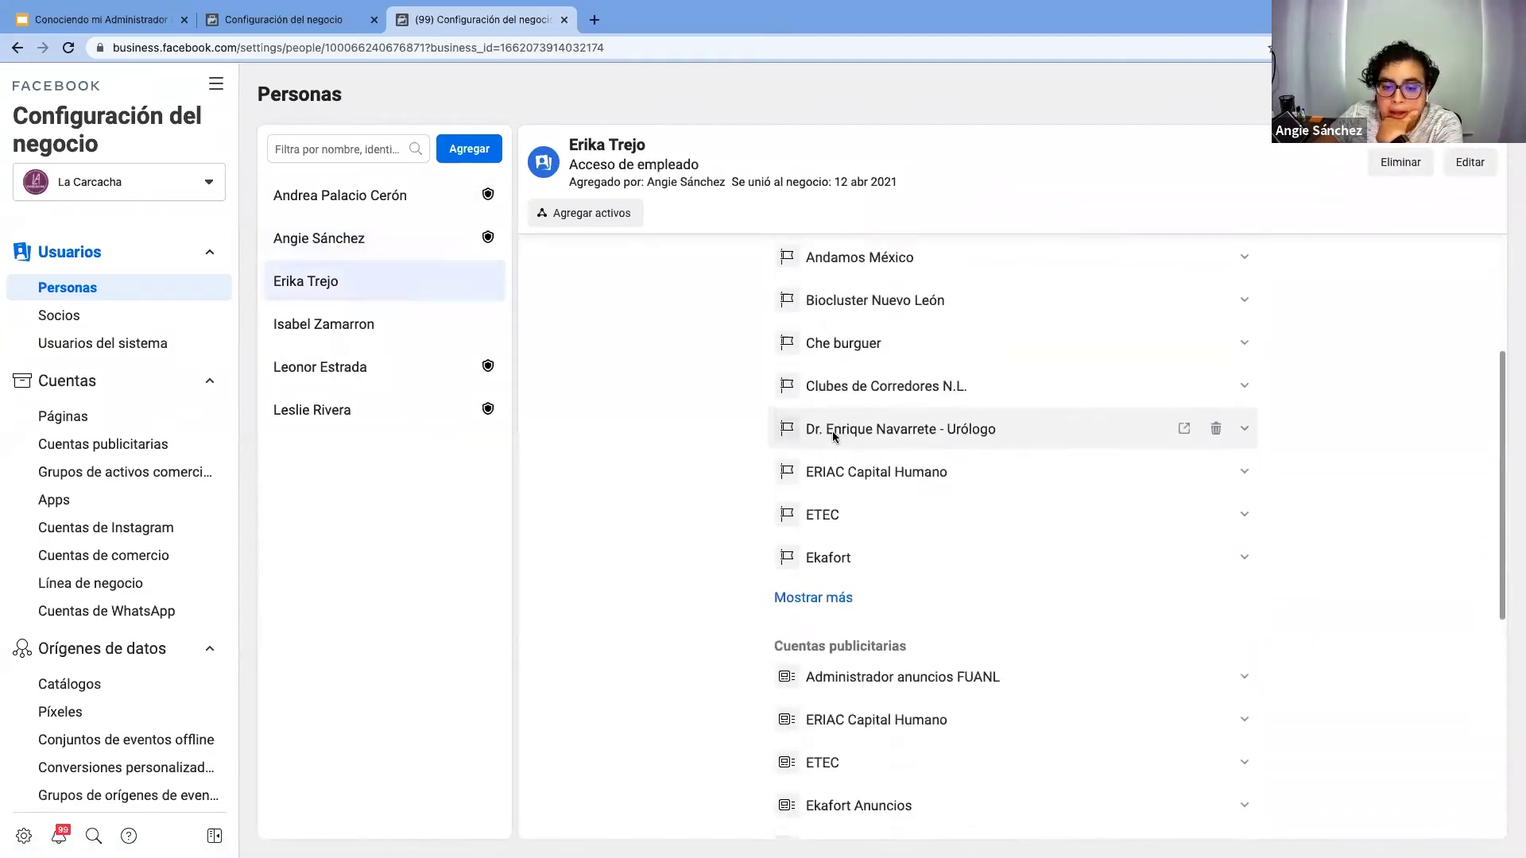
{"action": "scroll", "coordinate": [888, 481], "scroll_direction": "down", "scroll_amount": 3}
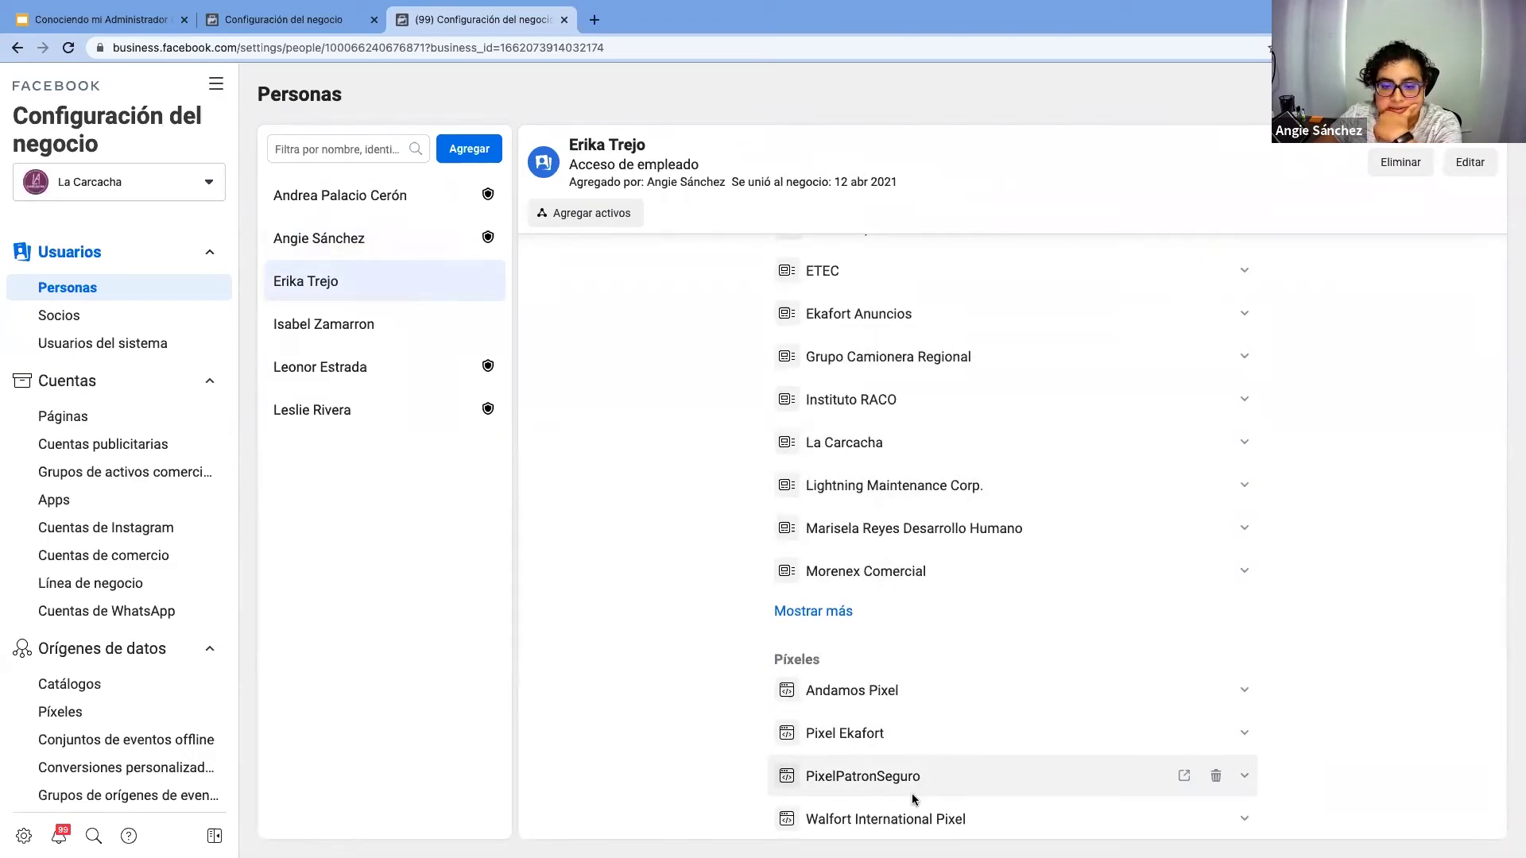
{"action": "left_click", "coordinate": [366, 248]}
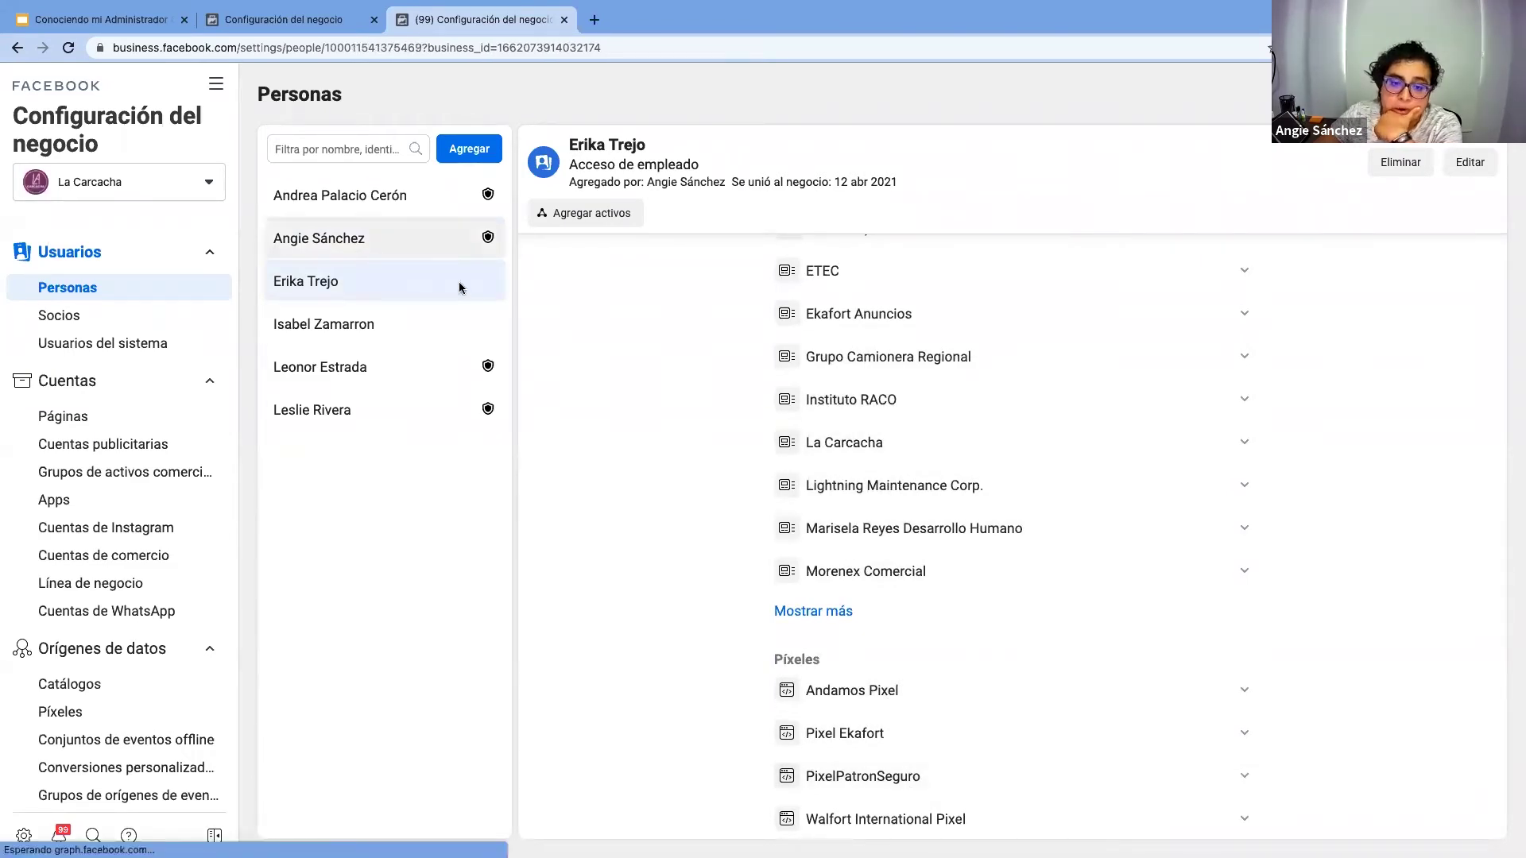
{"action": "scroll", "coordinate": [889, 494], "scroll_direction": "down", "scroll_amount": 8}
{"action": "scroll", "coordinate": [889, 499], "scroll_direction": "up", "scroll_amount": 10}
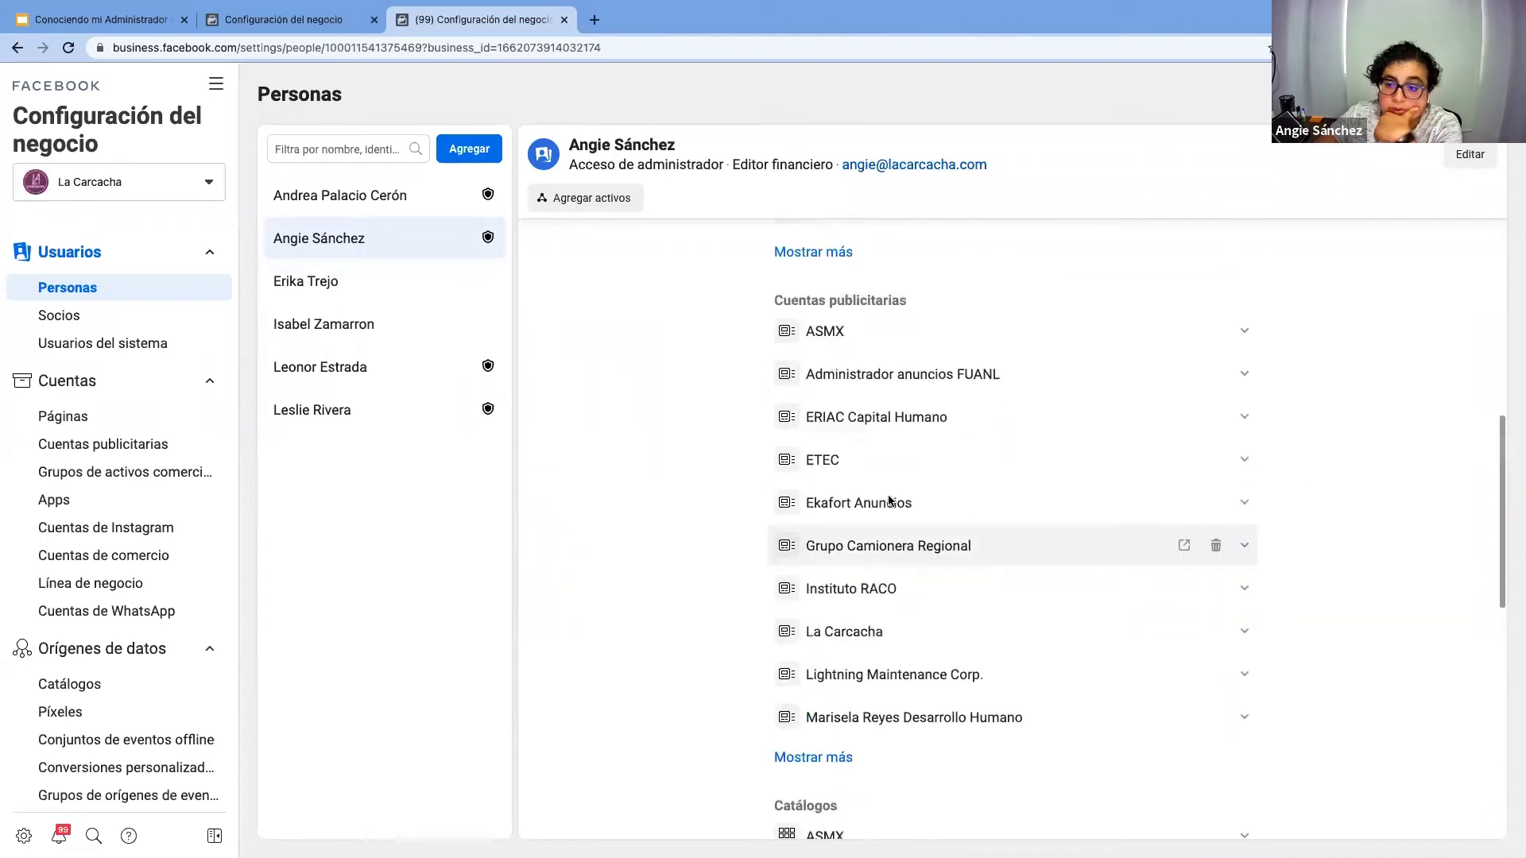
{"action": "left_click", "coordinate": [382, 342]}
{"action": "scroll", "coordinate": [933, 485], "scroll_direction": "down", "scroll_amount": 1}
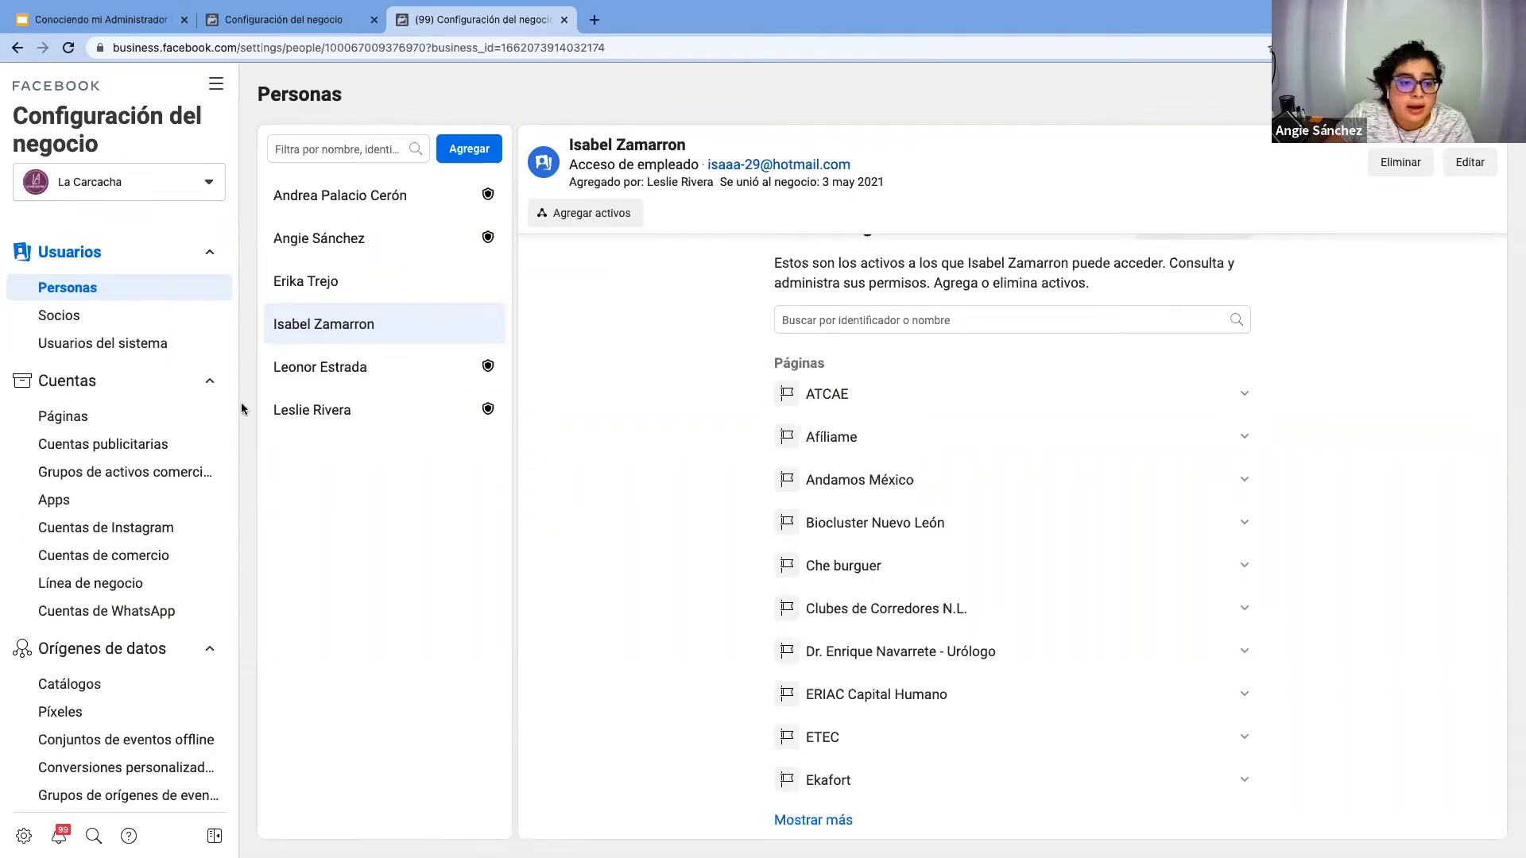
Examine the ATCAE page permissions of the last administrator listed among La Carcacha's people
{"action": "left_click", "coordinate": [299, 409]}
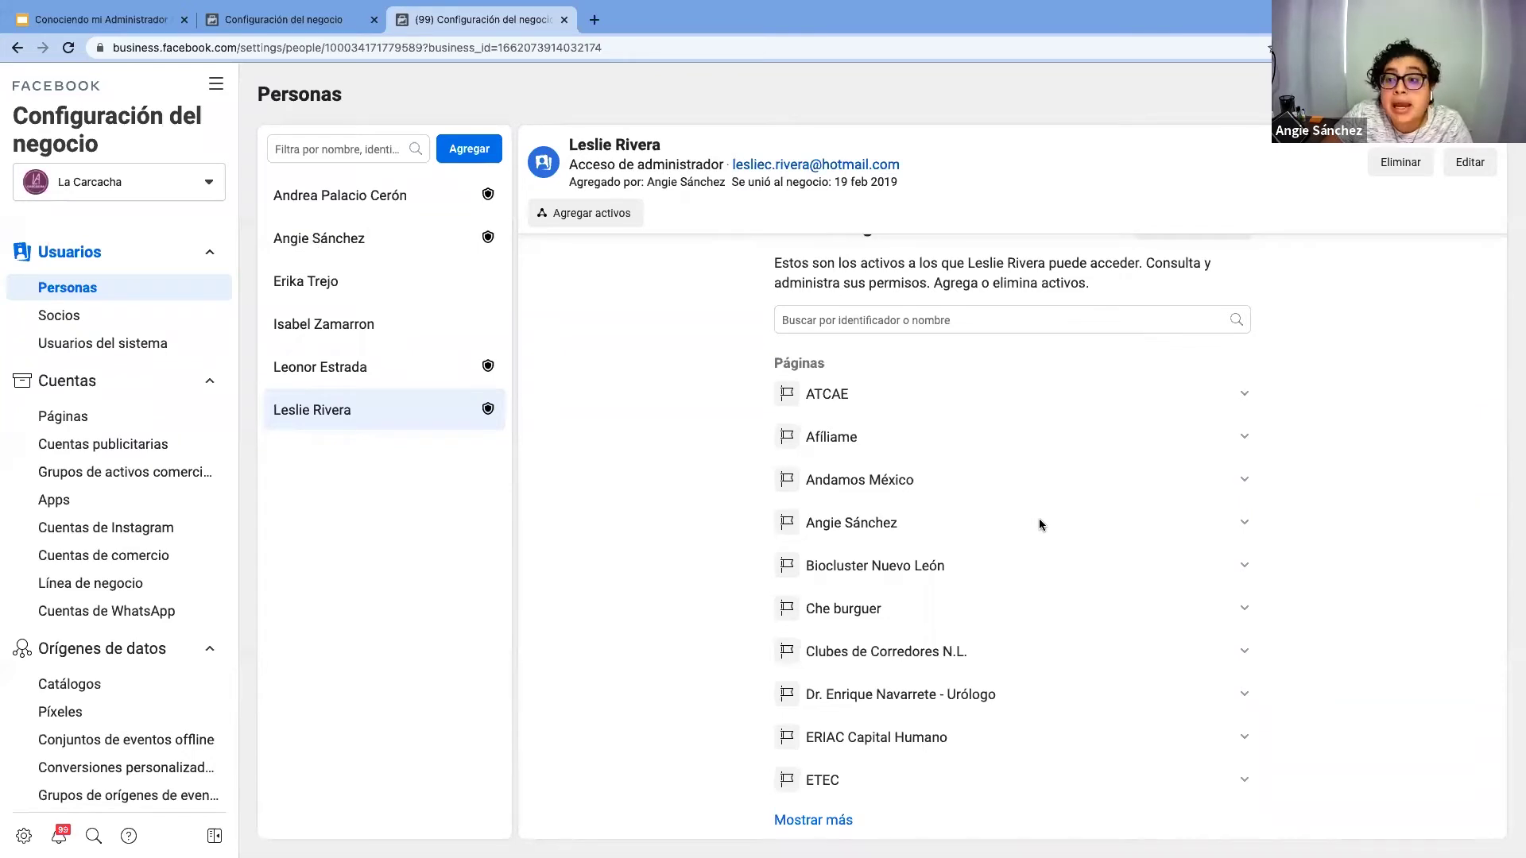
{"action": "left_click", "coordinate": [1243, 394]}
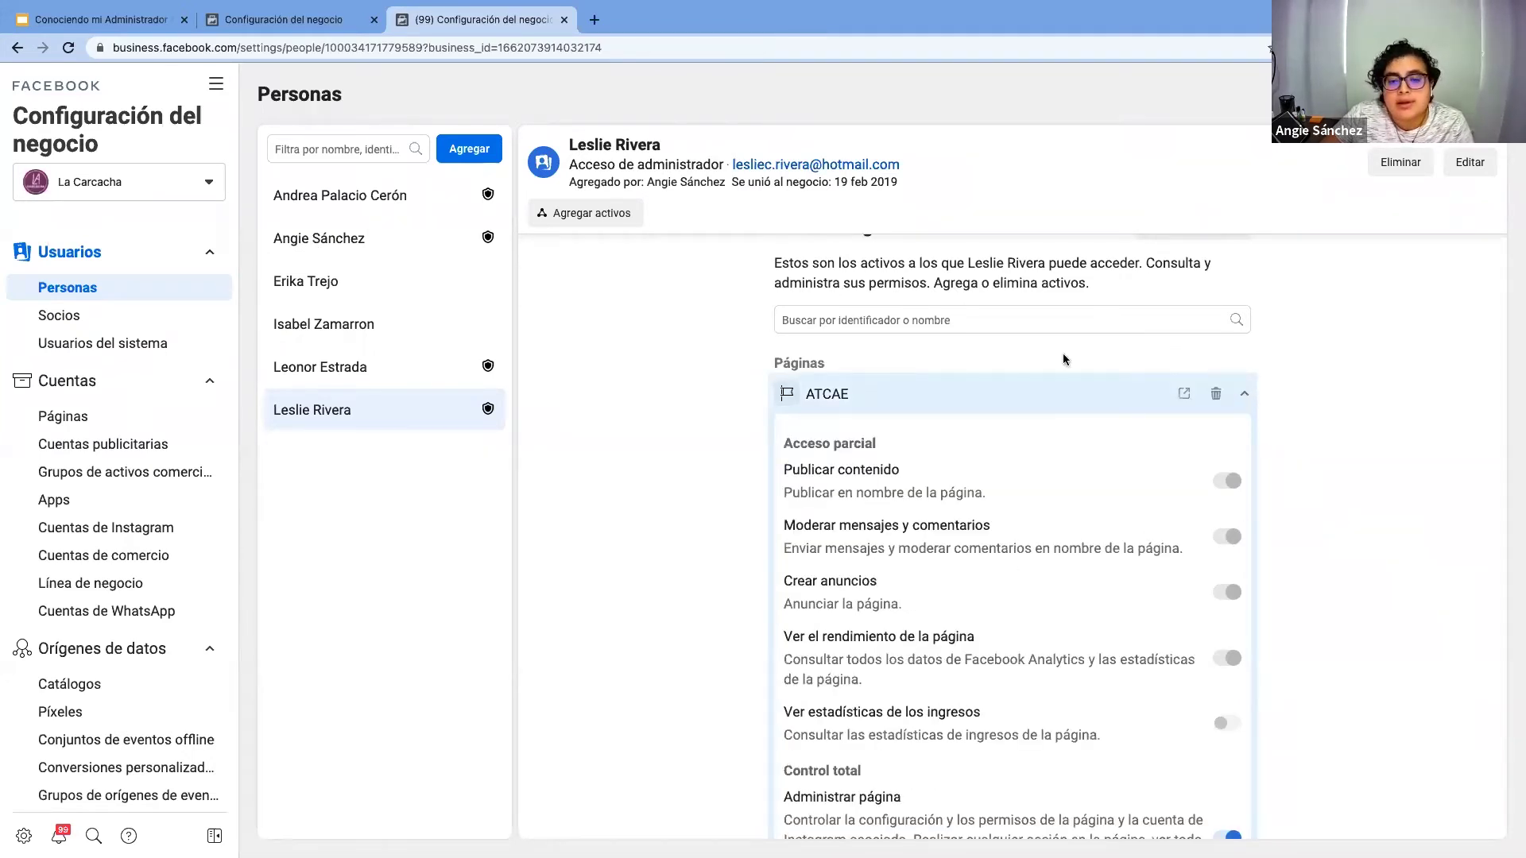
{"action": "scroll", "coordinate": [1064, 636], "scroll_direction": "down", "scroll_amount": 2}
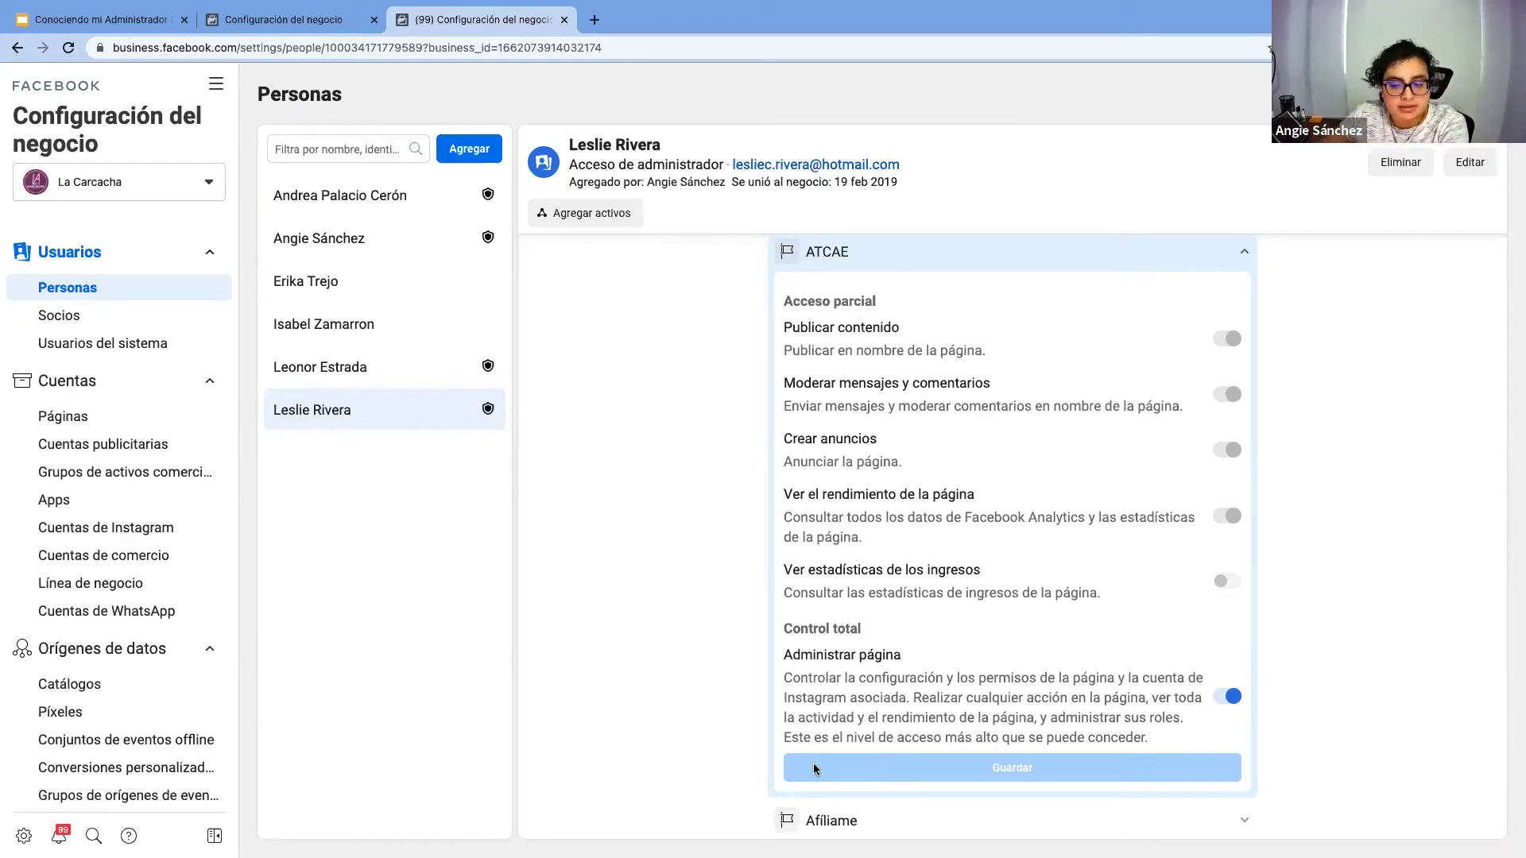
Turn off full control of the ATCAE page, try publishing, moderation and ad permissions one at a time, and re-enable Administrar página
{"action": "left_click", "coordinate": [1231, 698]}
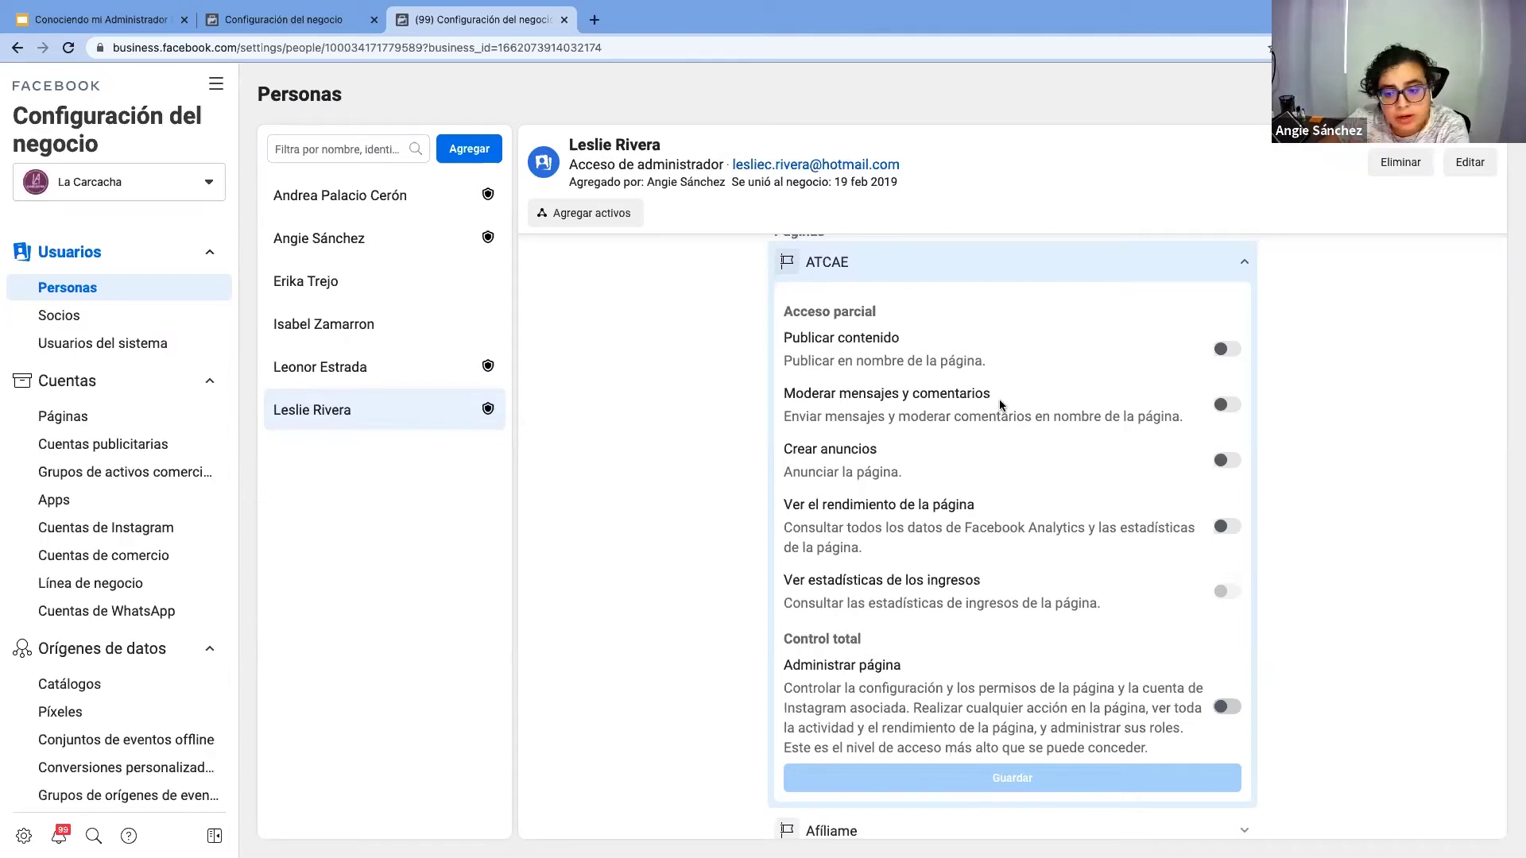
{"action": "left_click", "coordinate": [1228, 351]}
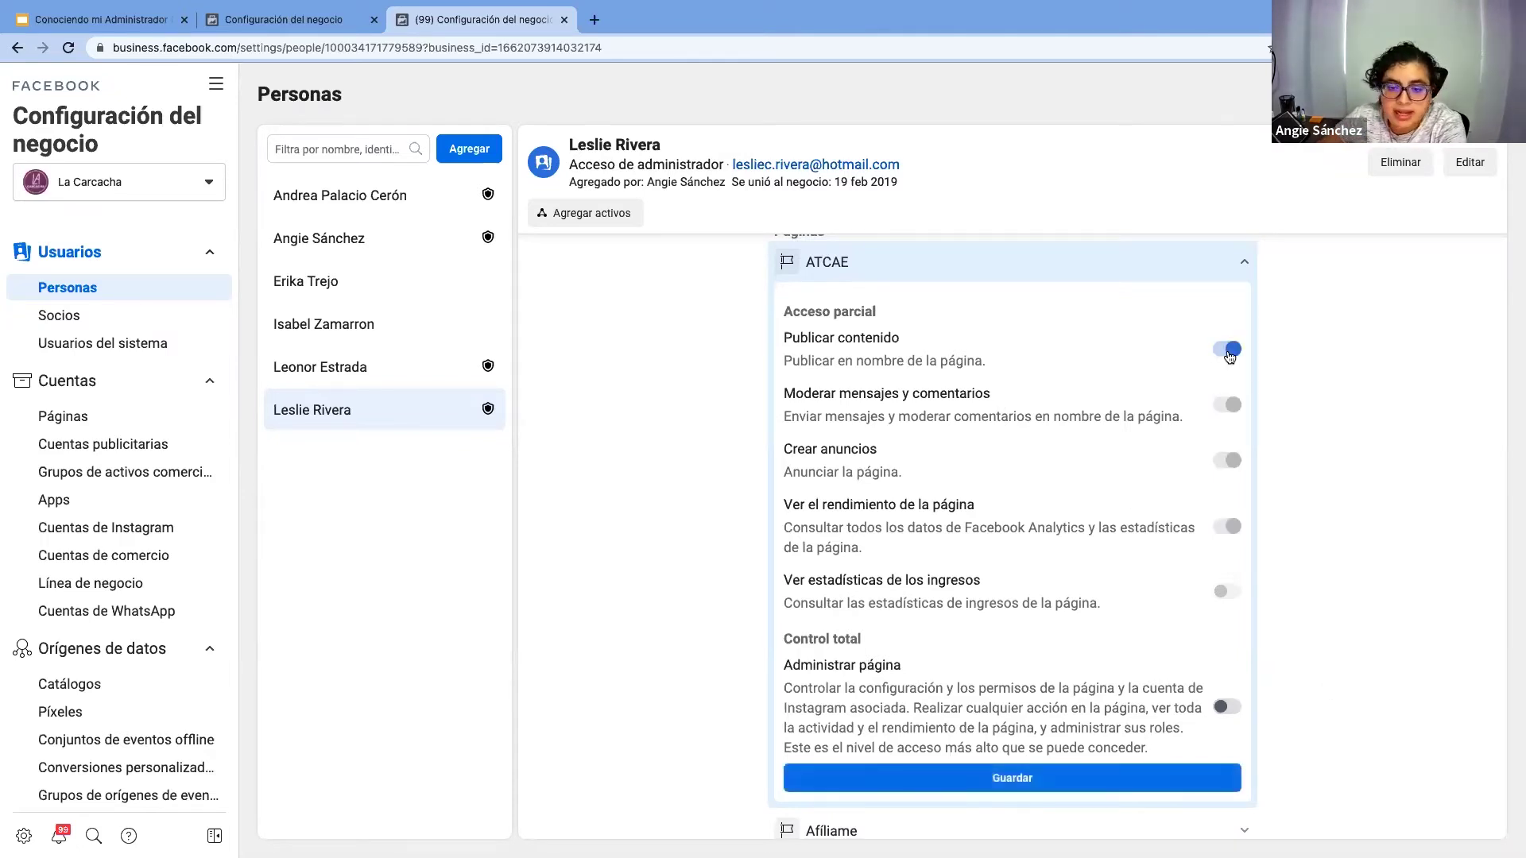
{"action": "left_click", "coordinate": [1228, 350]}
{"action": "left_click", "coordinate": [1229, 407]}
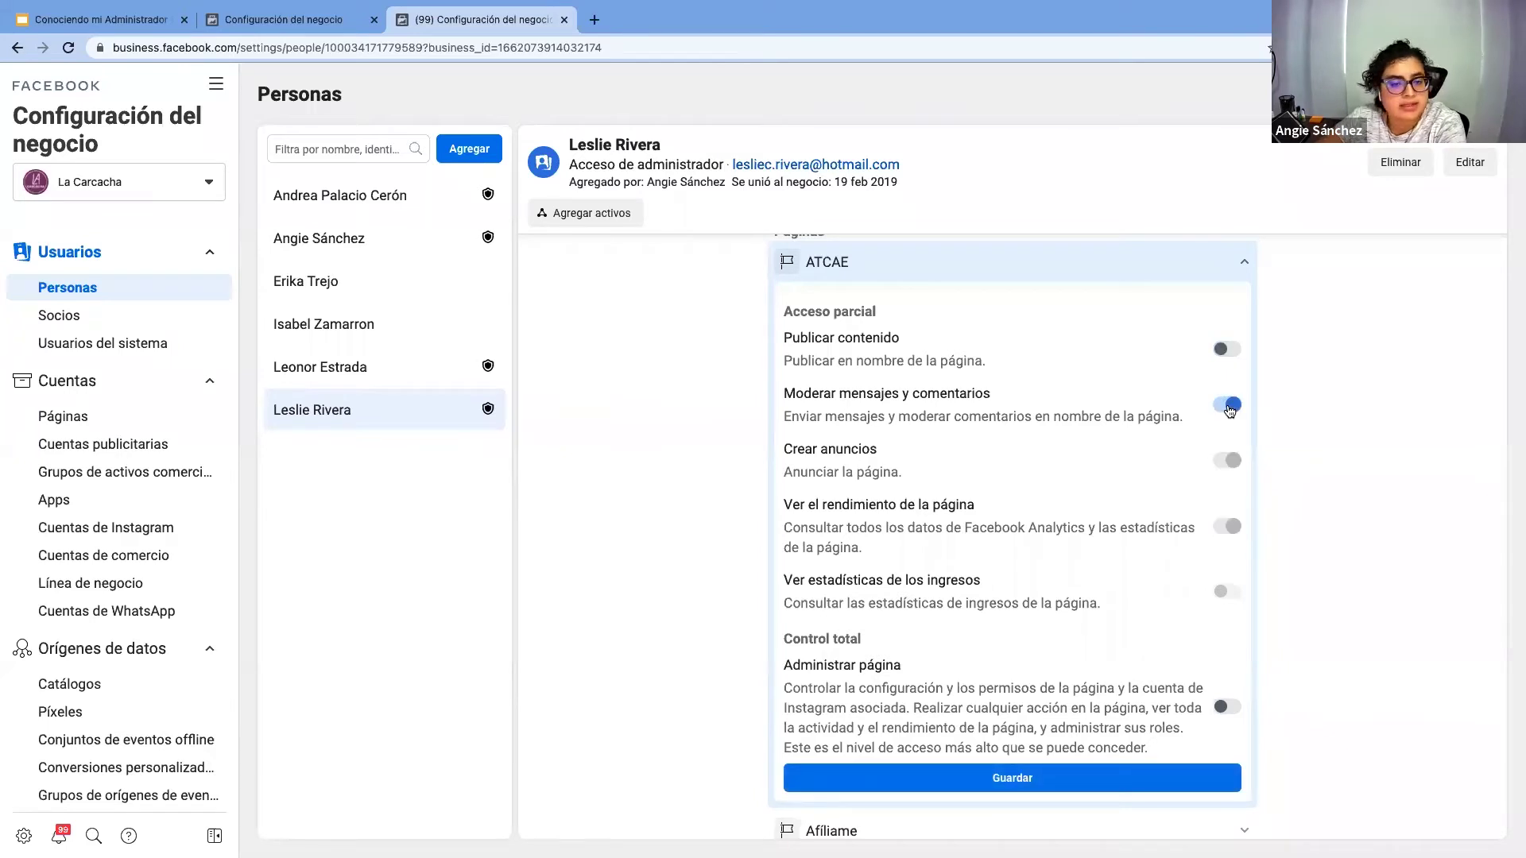
{"action": "left_click", "coordinate": [1229, 407]}
{"action": "left_click", "coordinate": [1232, 461]}
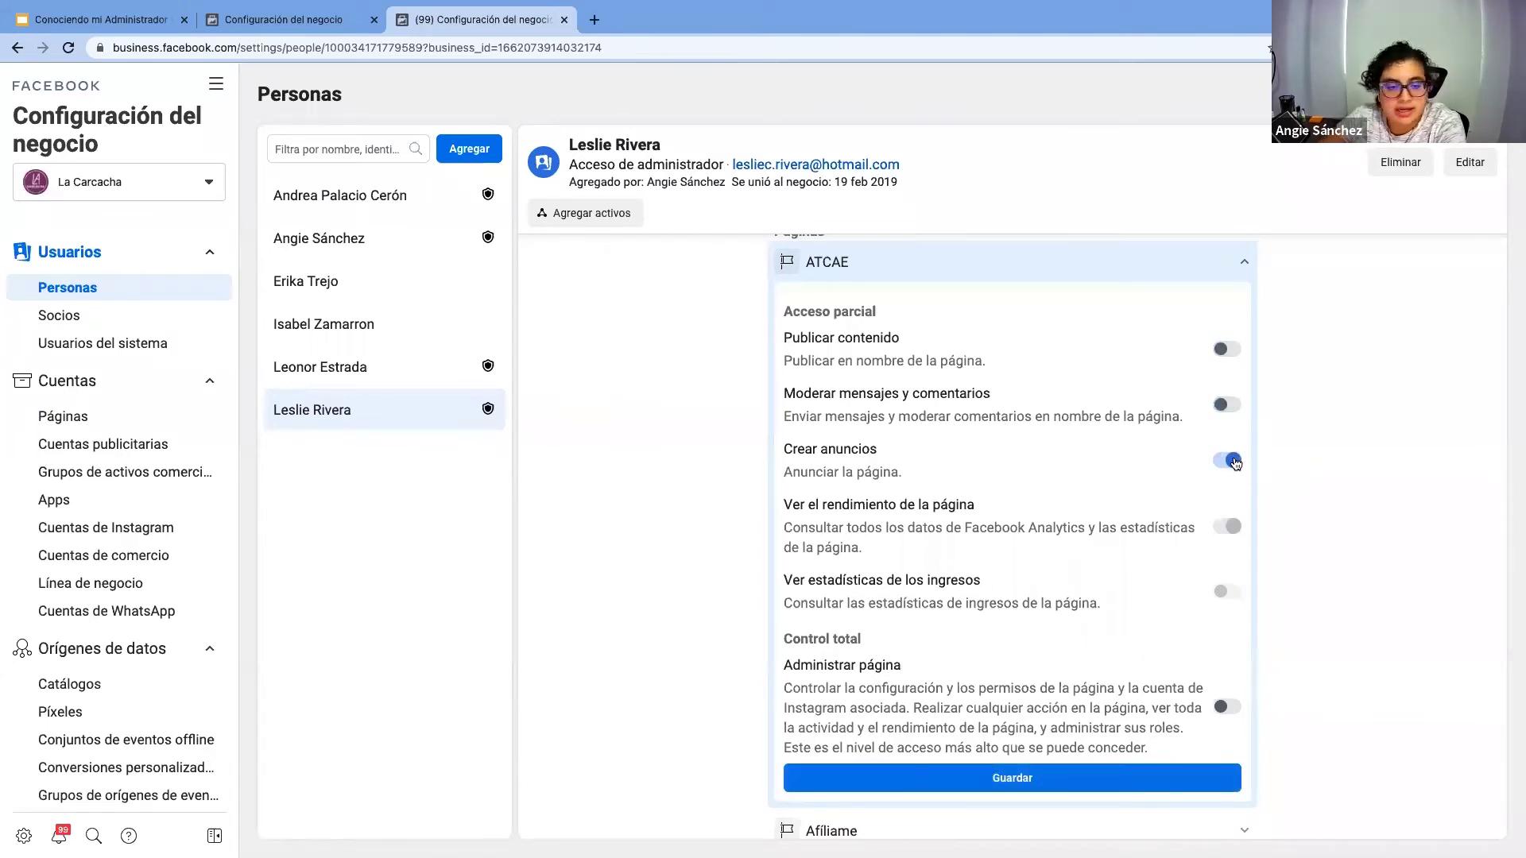
{"action": "left_click", "coordinate": [1232, 462]}
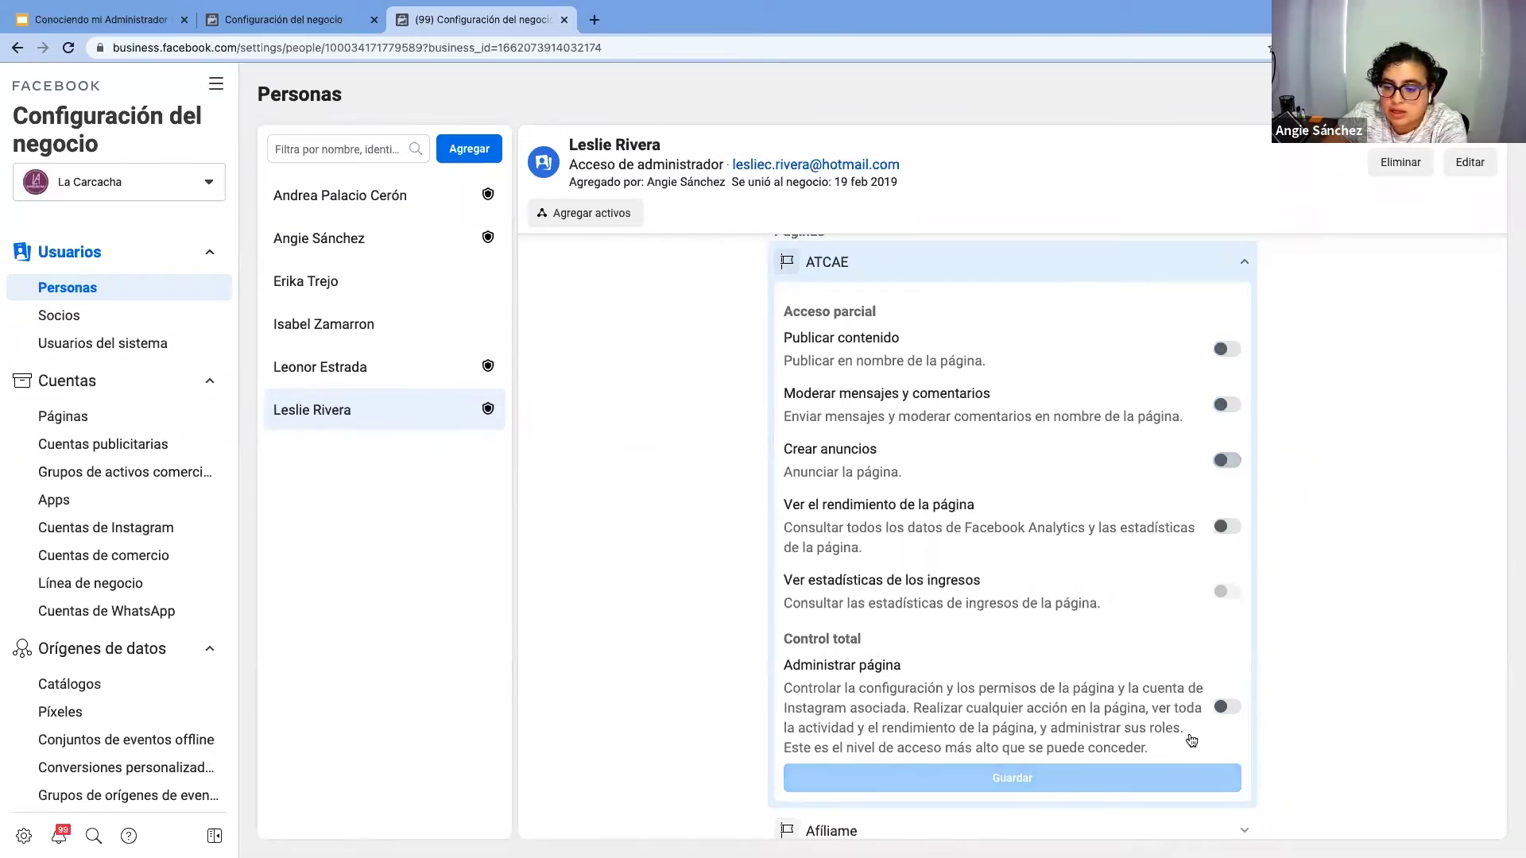
{"action": "left_click", "coordinate": [1227, 706]}
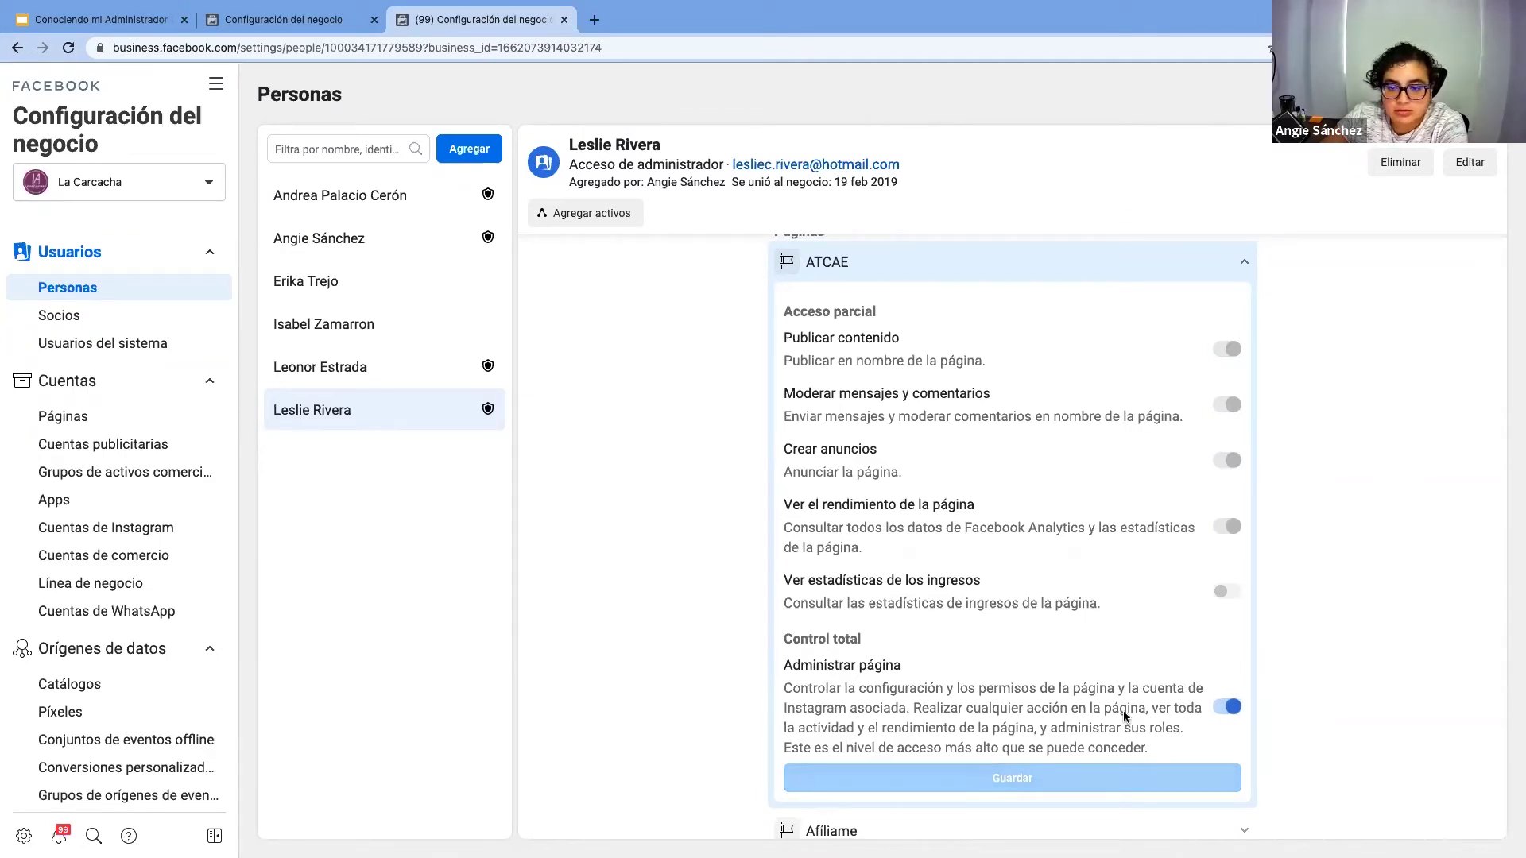
{"action": "scroll", "coordinate": [1124, 716], "scroll_direction": "up", "scroll_amount": 4}
{"action": "scroll", "coordinate": [1082, 643], "scroll_direction": "down", "scroll_amount": 4}
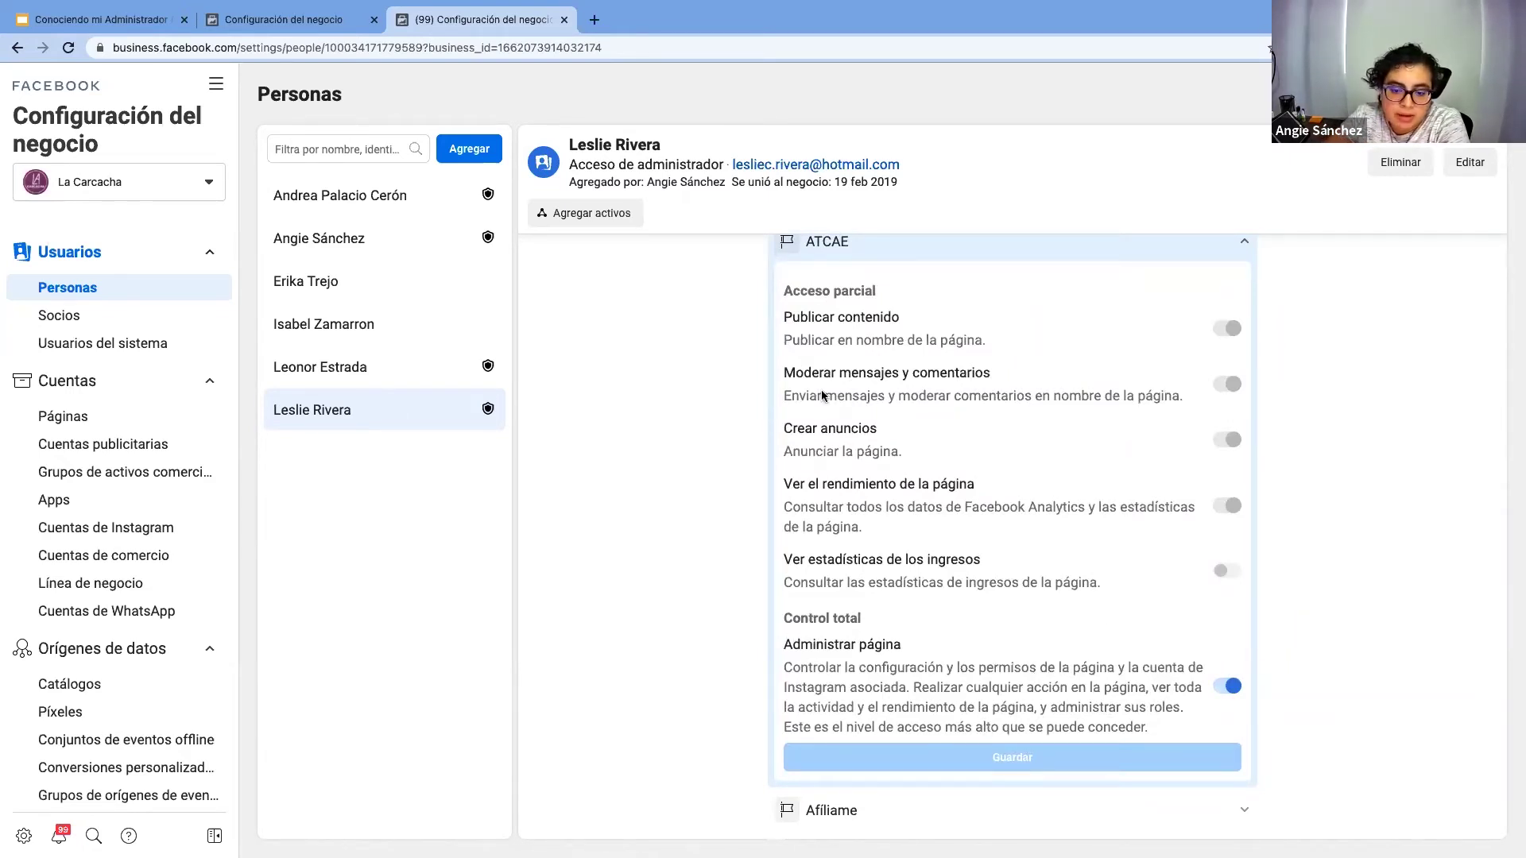
Try switching the same administrator's ERIAC Capital Humano permissions from full control to Publicar contenido, and switch back to Administrar página
{"action": "scroll", "coordinate": [890, 525], "scroll_direction": "down", "scroll_amount": 8}
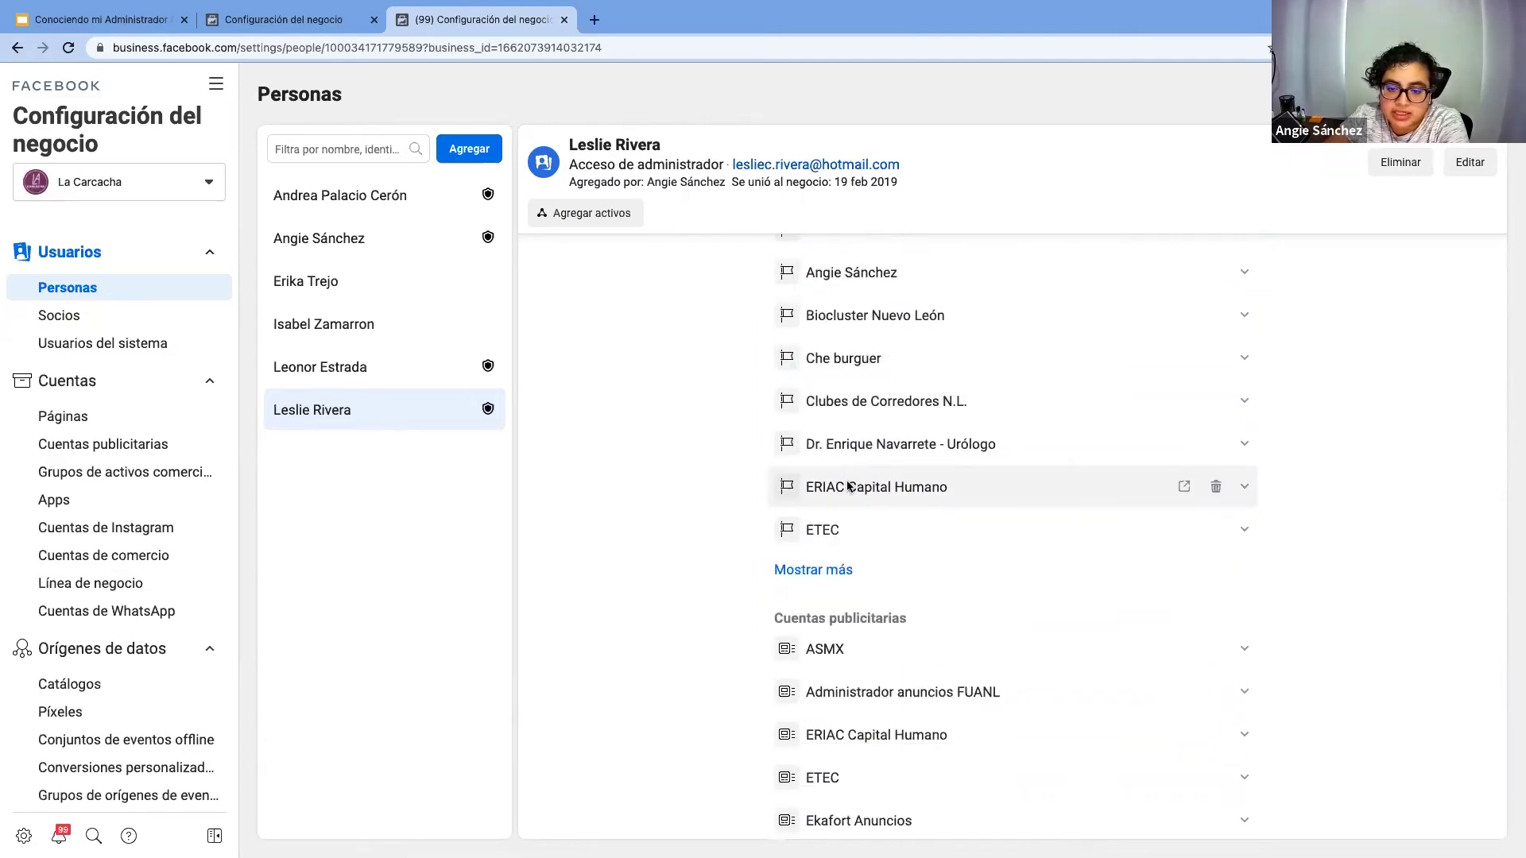
{"action": "left_click", "coordinate": [985, 485]}
{"action": "scroll", "coordinate": [1033, 572], "scroll_direction": "down", "scroll_amount": 2}
{"action": "left_click", "coordinate": [1234, 765]}
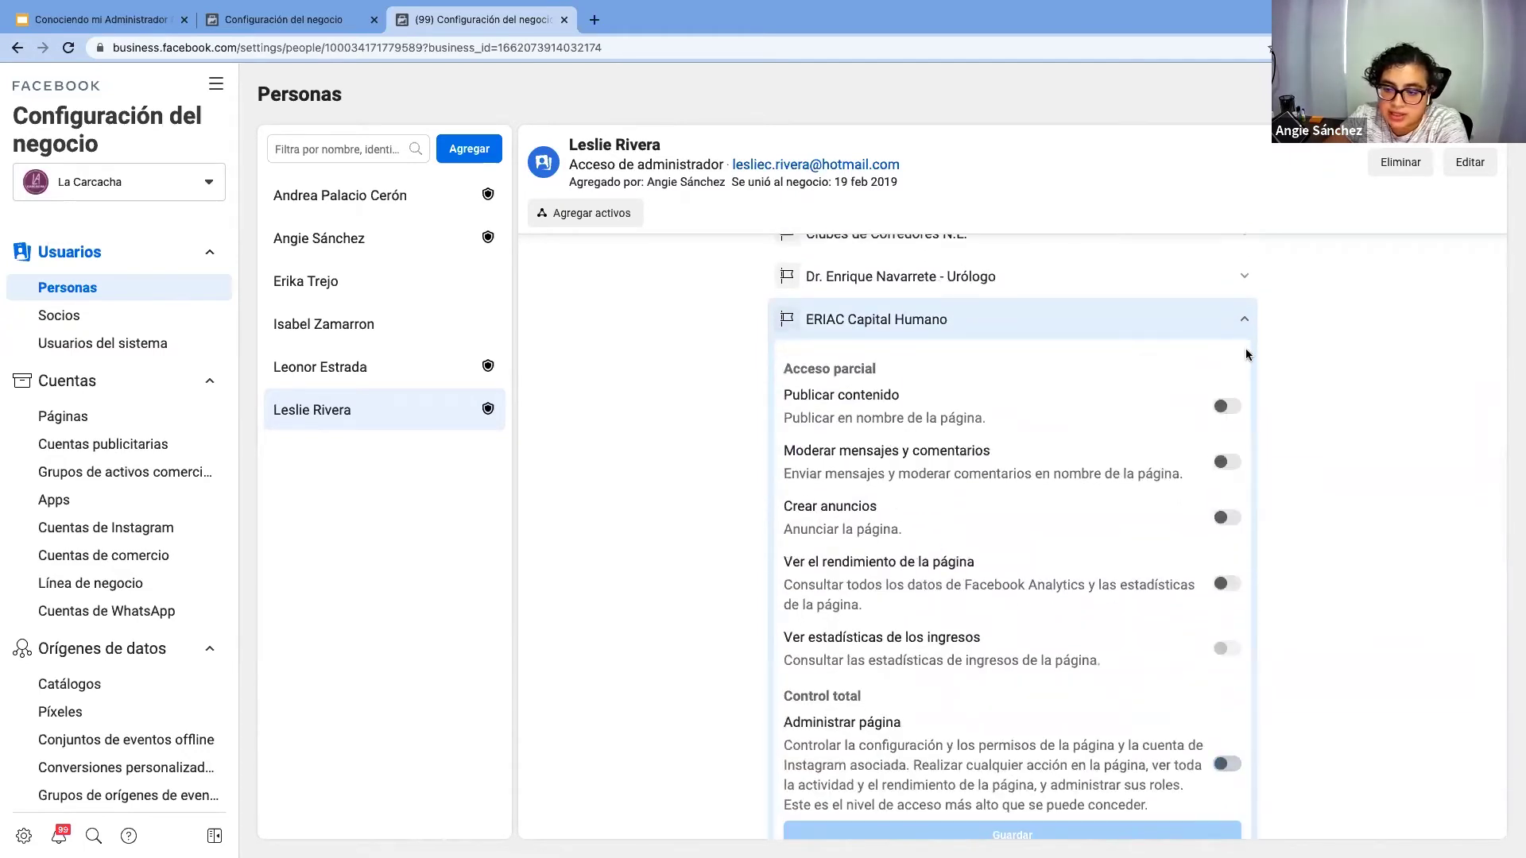
{"action": "left_click", "coordinate": [1236, 409]}
{"action": "left_click", "coordinate": [1226, 764]}
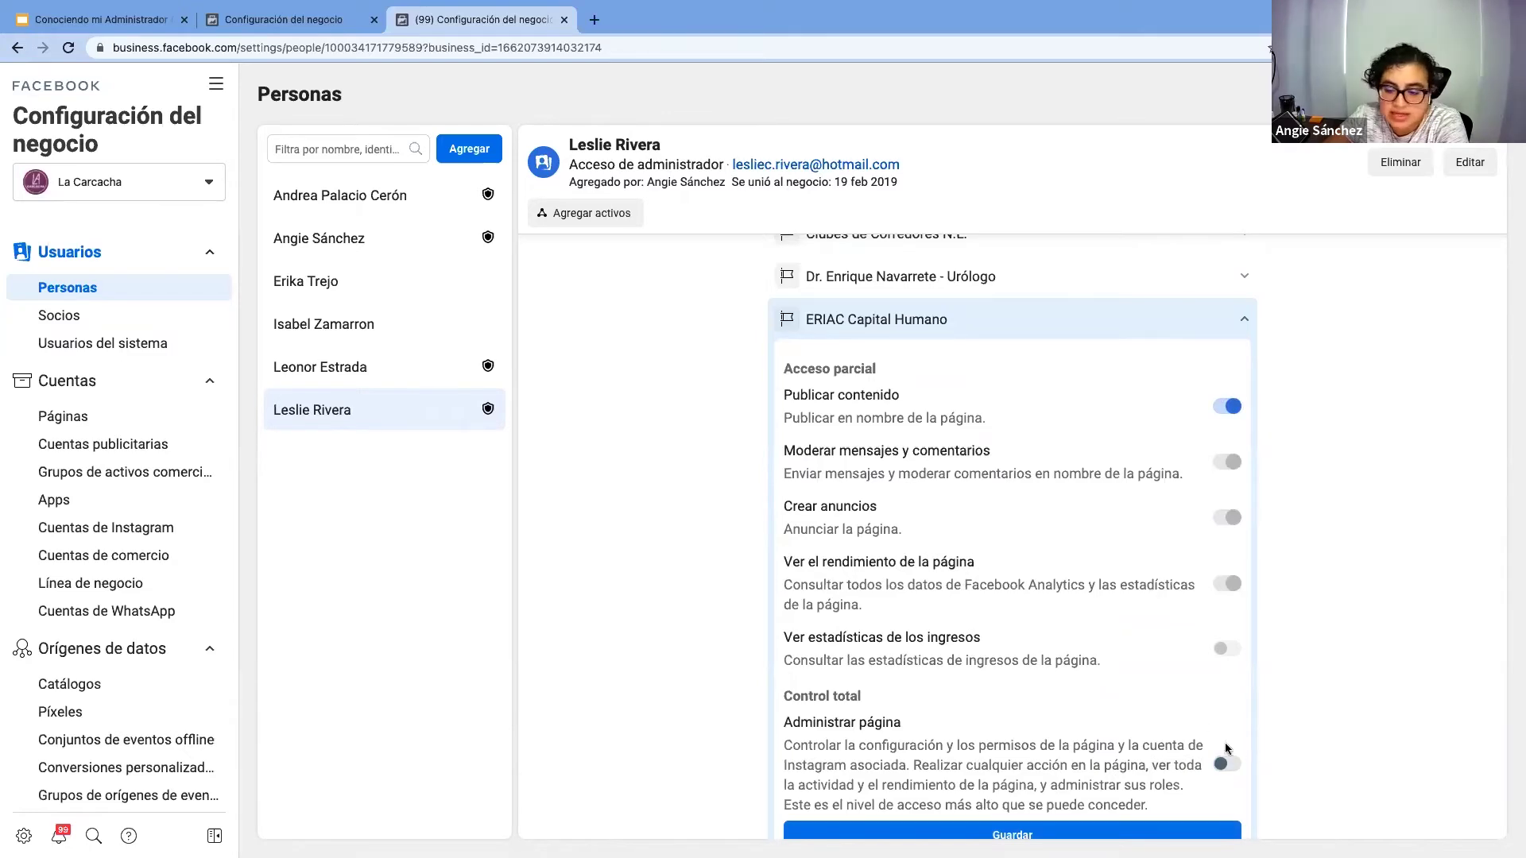
Look over the administrator's assigned ad accounts and catalogs, and revisit the pending user in Cafetería Batman
{"action": "scroll", "coordinate": [1165, 707], "scroll_direction": "down", "scroll_amount": 10}
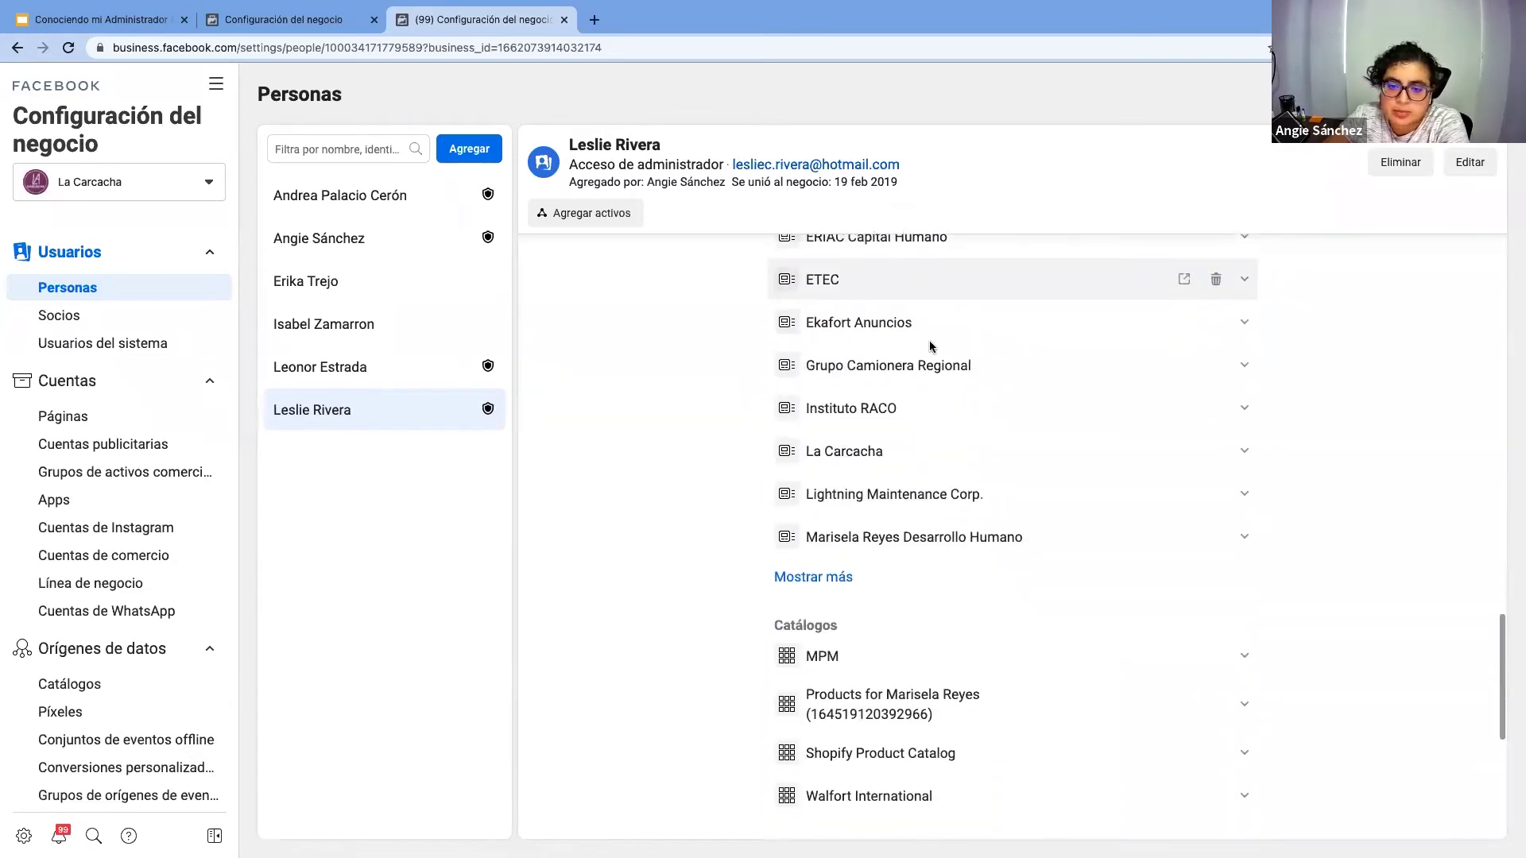
{"action": "left_click", "coordinate": [890, 283]}
{"action": "scroll", "coordinate": [1109, 585], "scroll_direction": "up", "scroll_amount": 10}
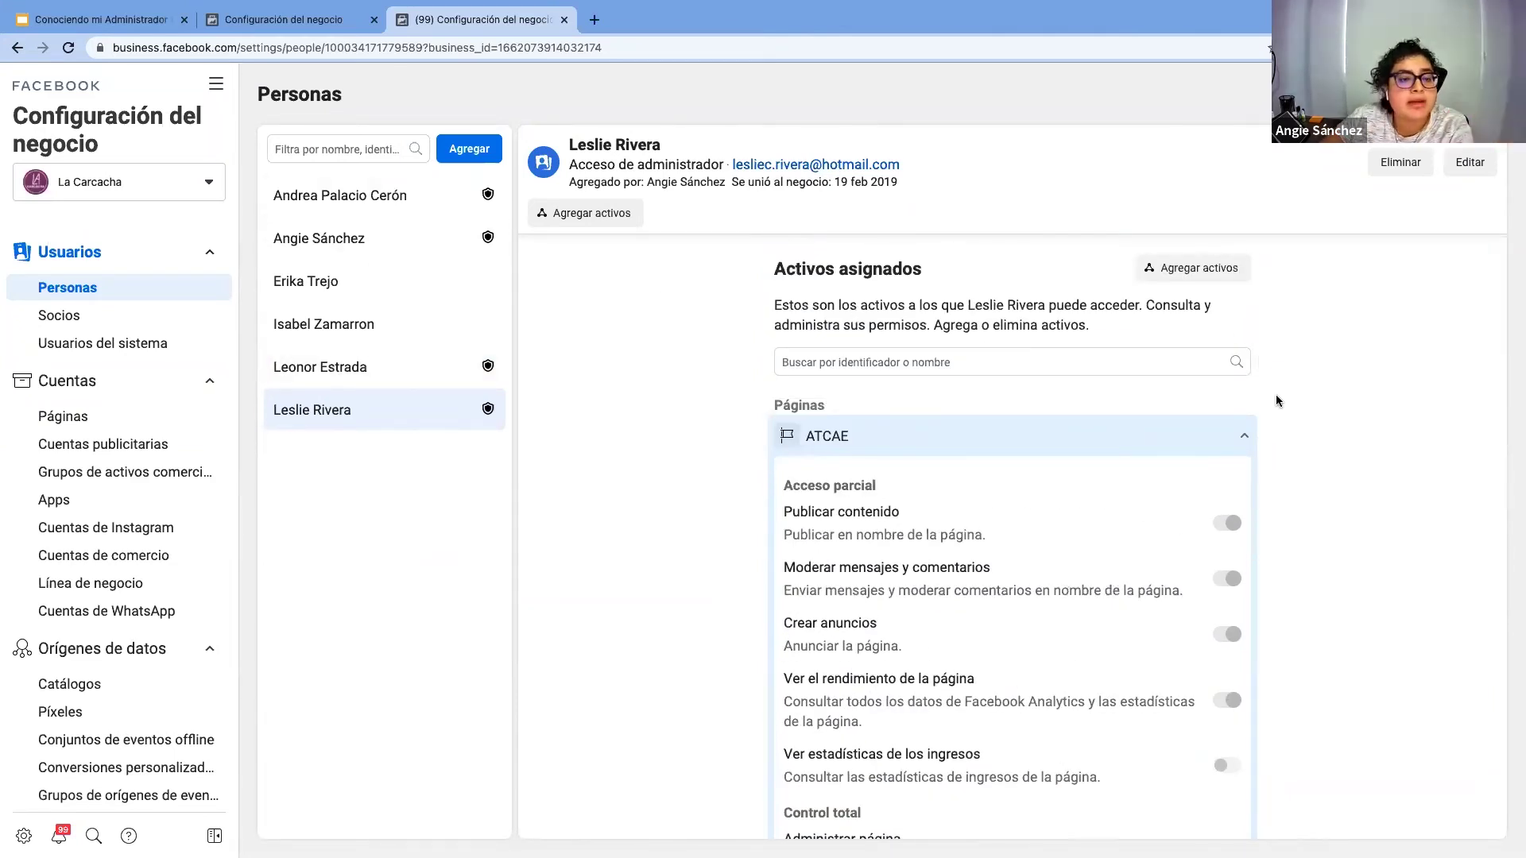
{"action": "left_click", "coordinate": [324, 21]}
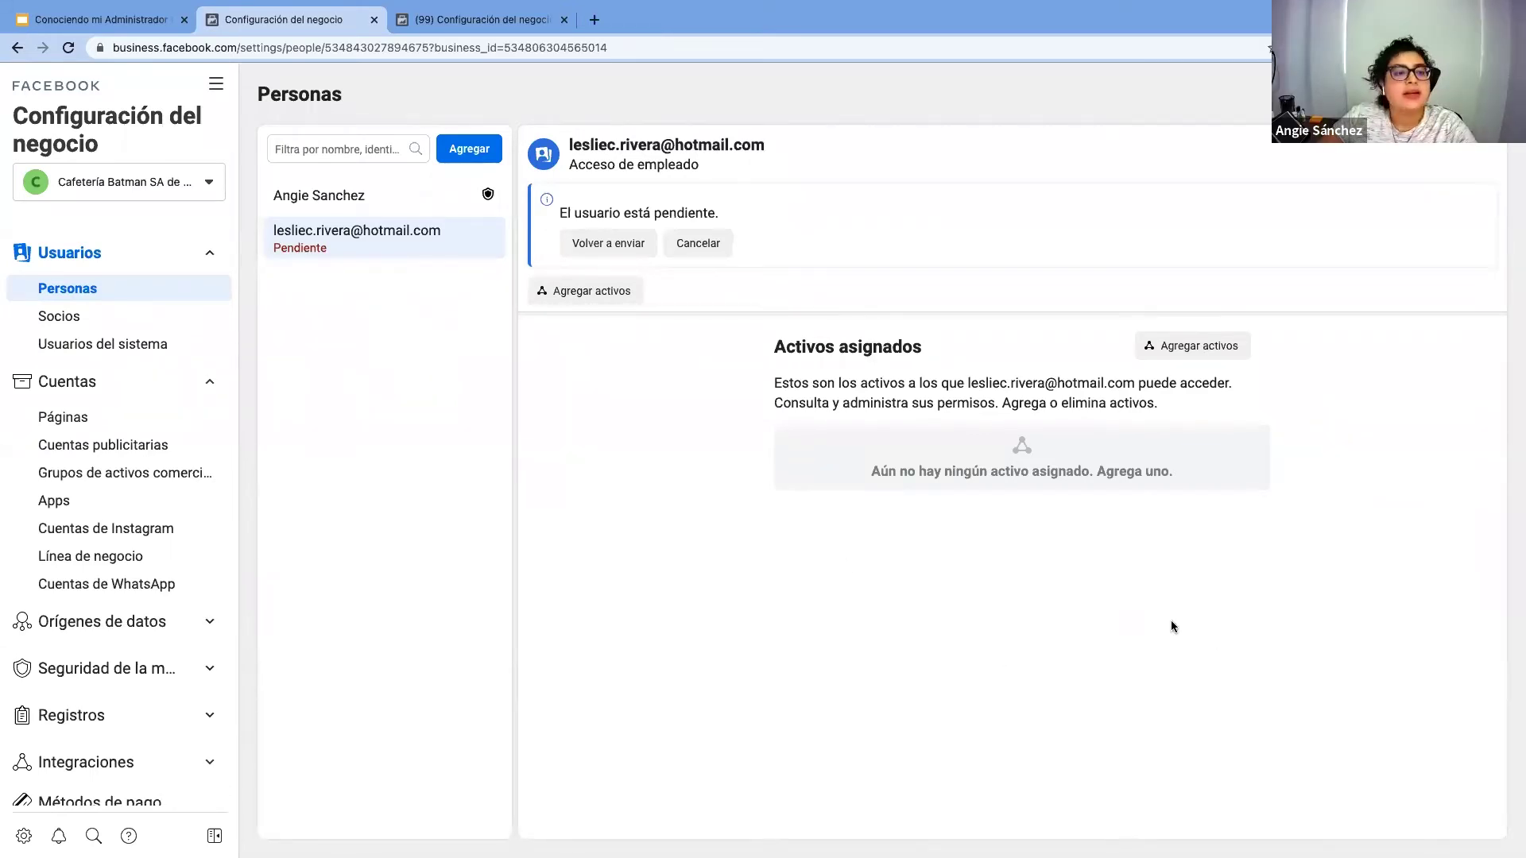
{"action": "left_click", "coordinate": [446, 20]}
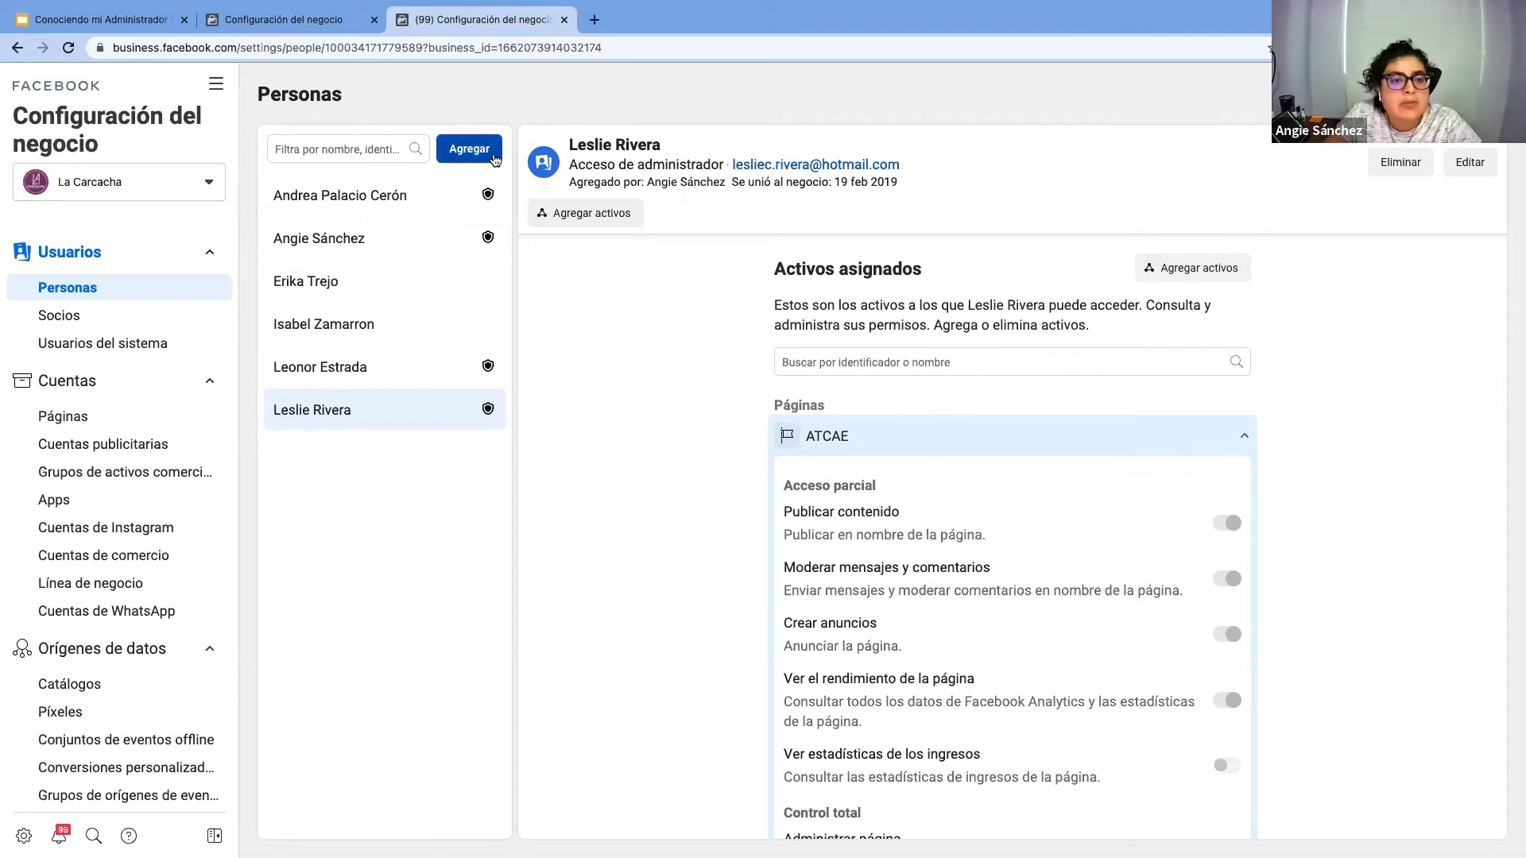
View the form for inviting people to La Carcacha and close it without entering an e-mail address
{"action": "left_click", "coordinate": [469, 152]}
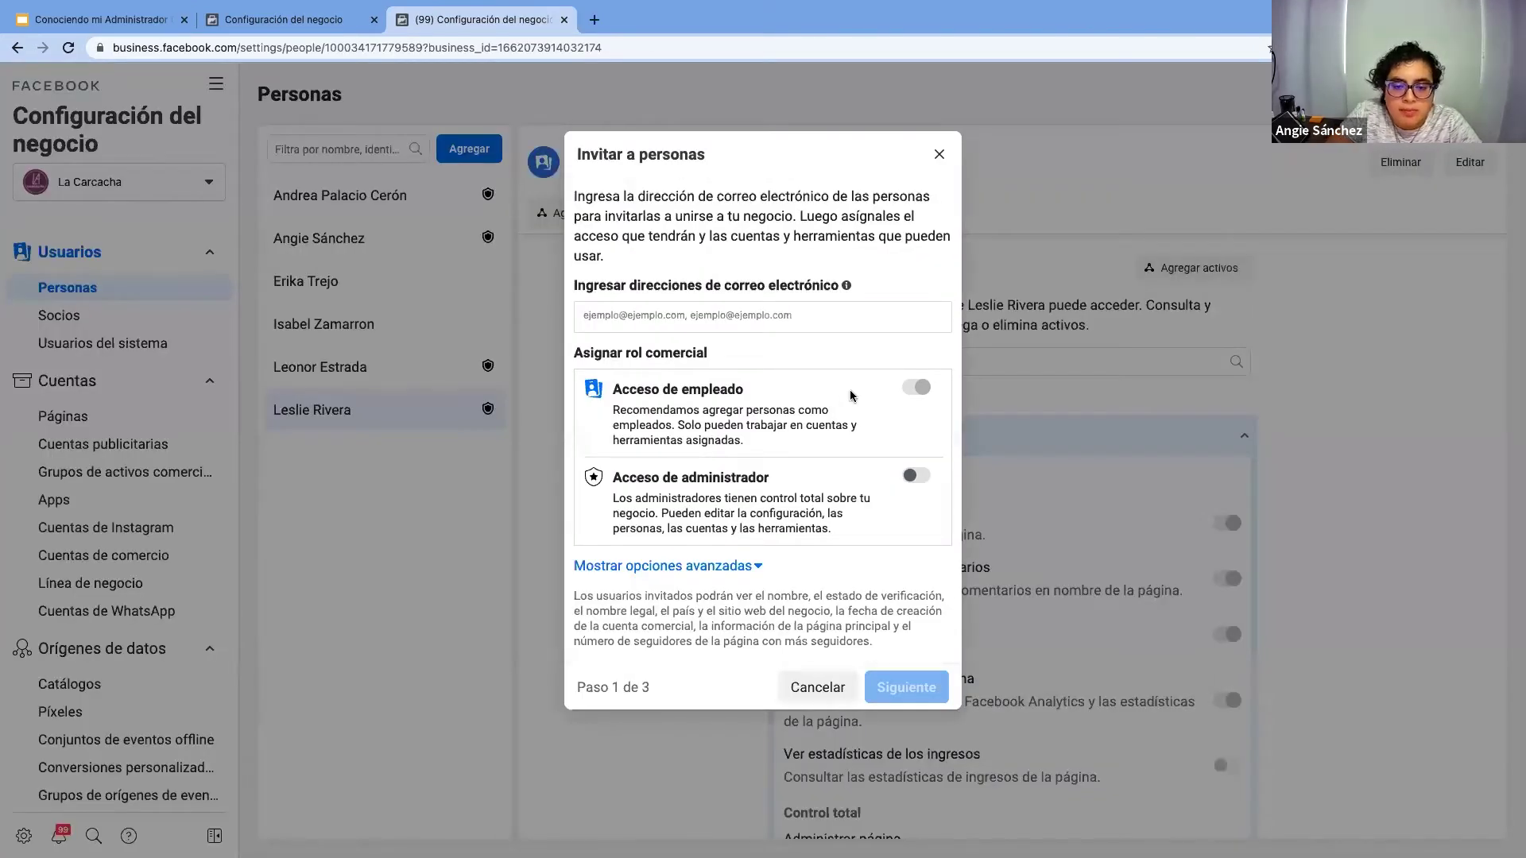
{"action": "left_click", "coordinate": [801, 313]}
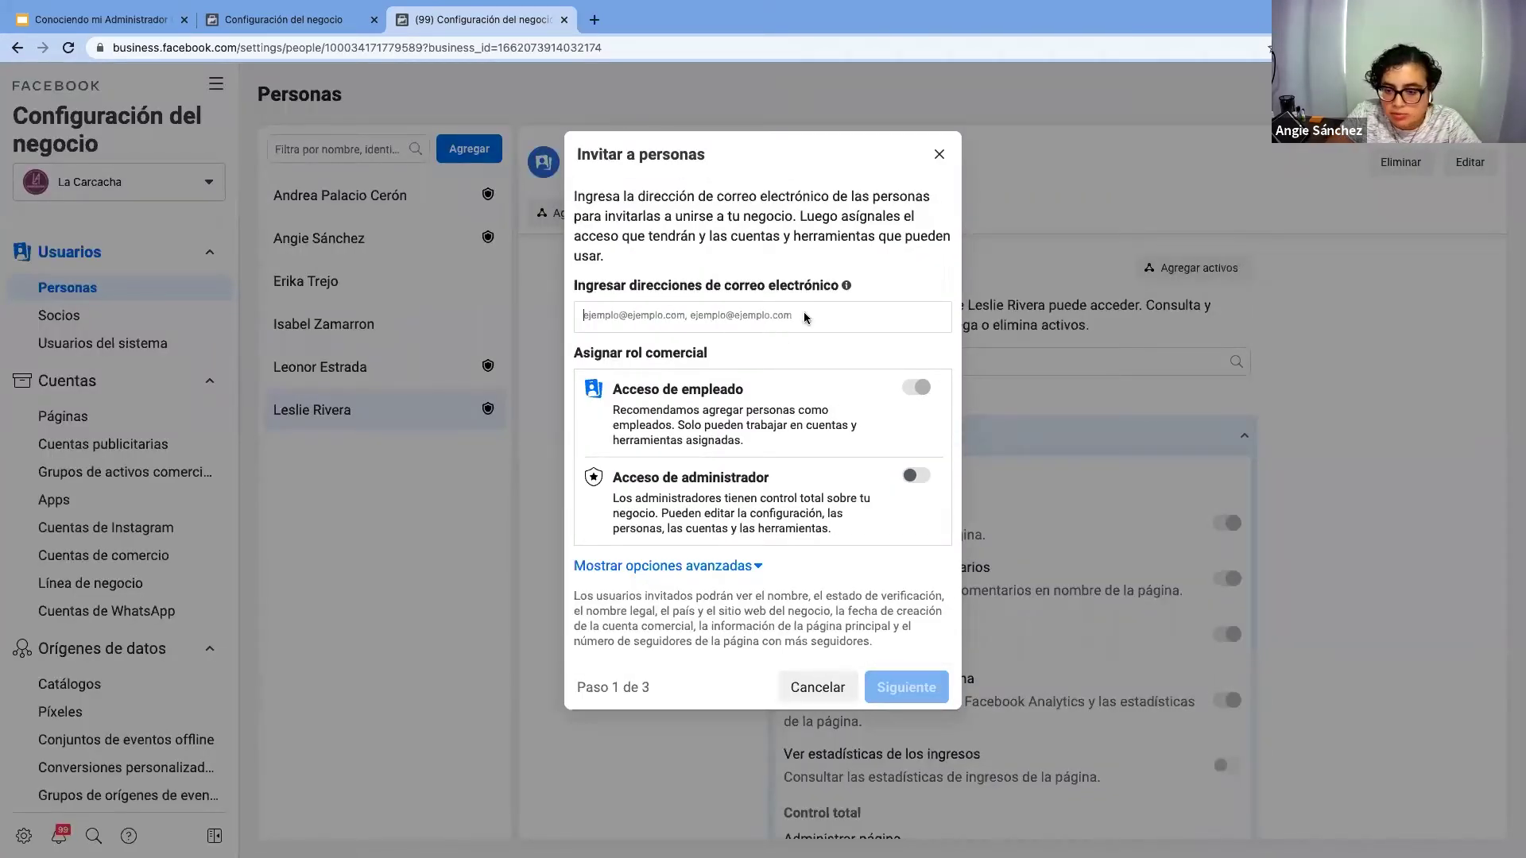
{"action": "left_click", "coordinate": [939, 154]}
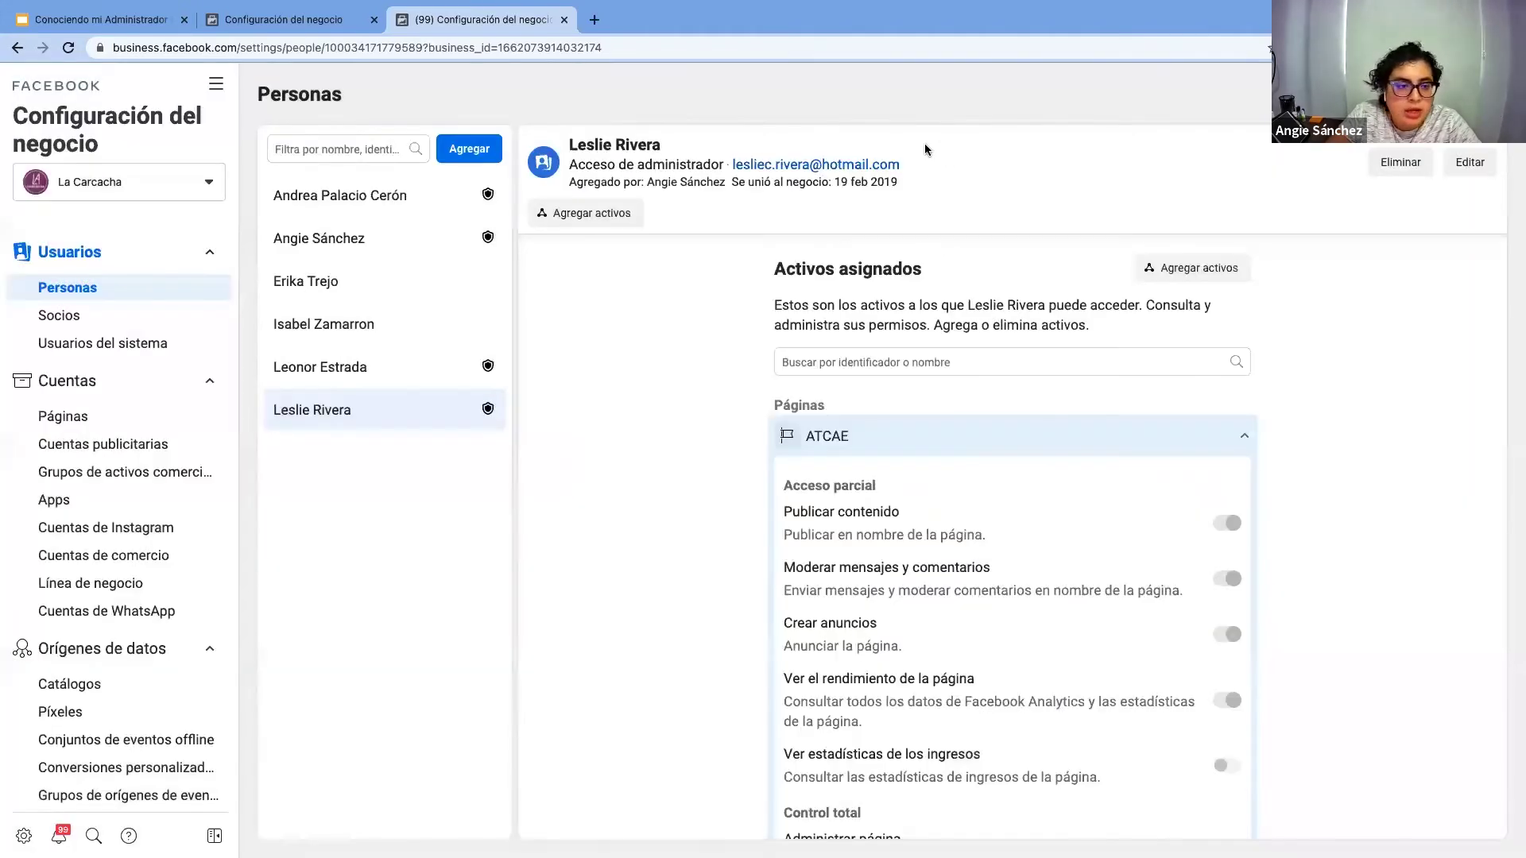
Select the ASMX ad account for La Carcacha's second employee-access user, enable Administrar campañas, and review the Administrar cuenta publicitaria option
{"action": "left_click", "coordinate": [435, 323]}
{"action": "scroll", "coordinate": [823, 458], "scroll_direction": "down", "scroll_amount": 1}
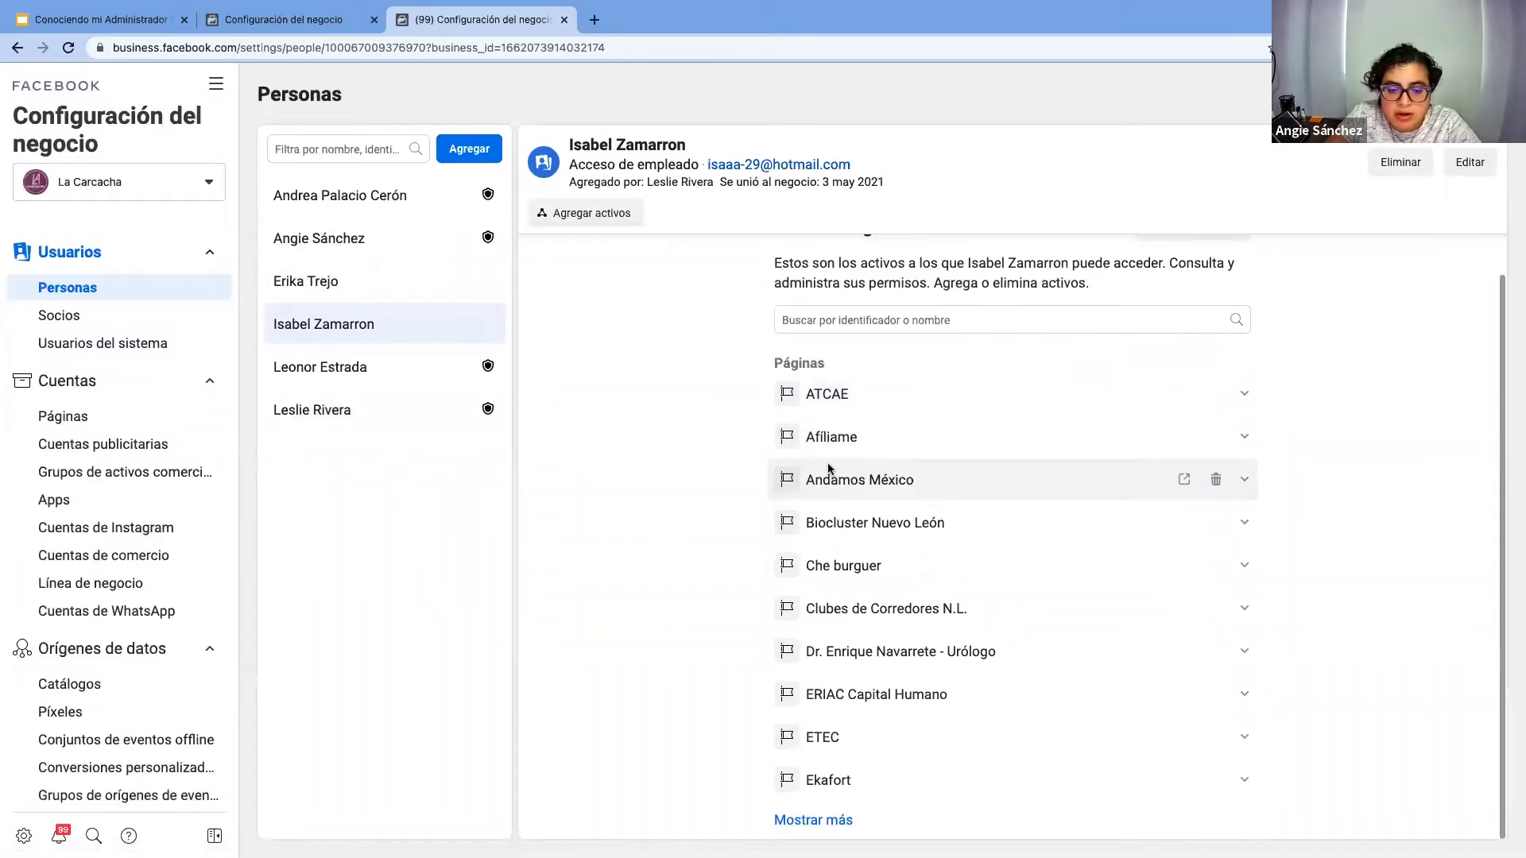
{"action": "left_click", "coordinate": [624, 218]}
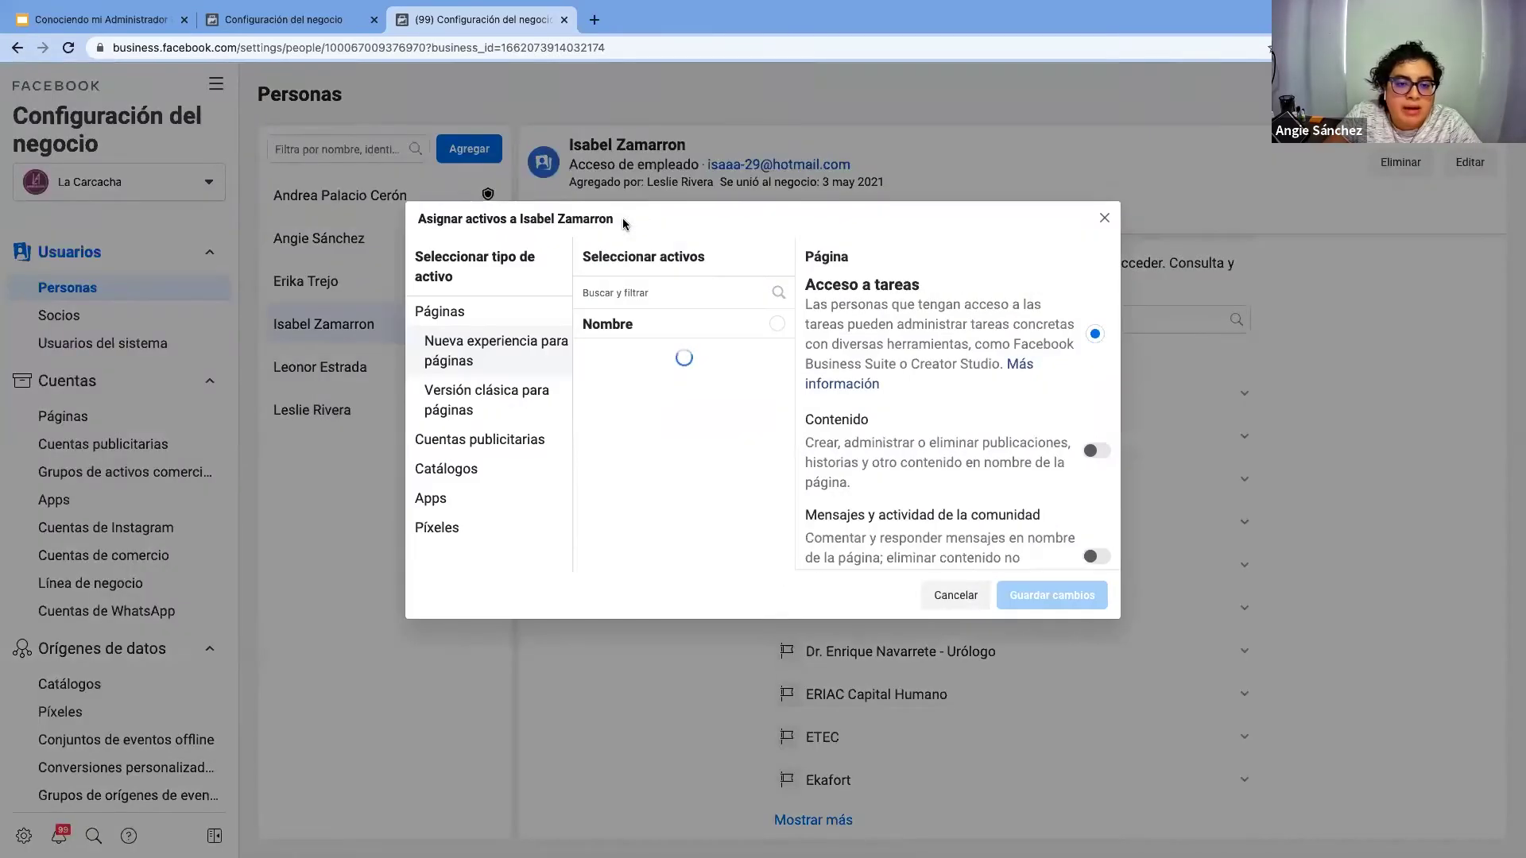
{"action": "left_click", "coordinate": [498, 440]}
{"action": "left_click", "coordinate": [679, 434]}
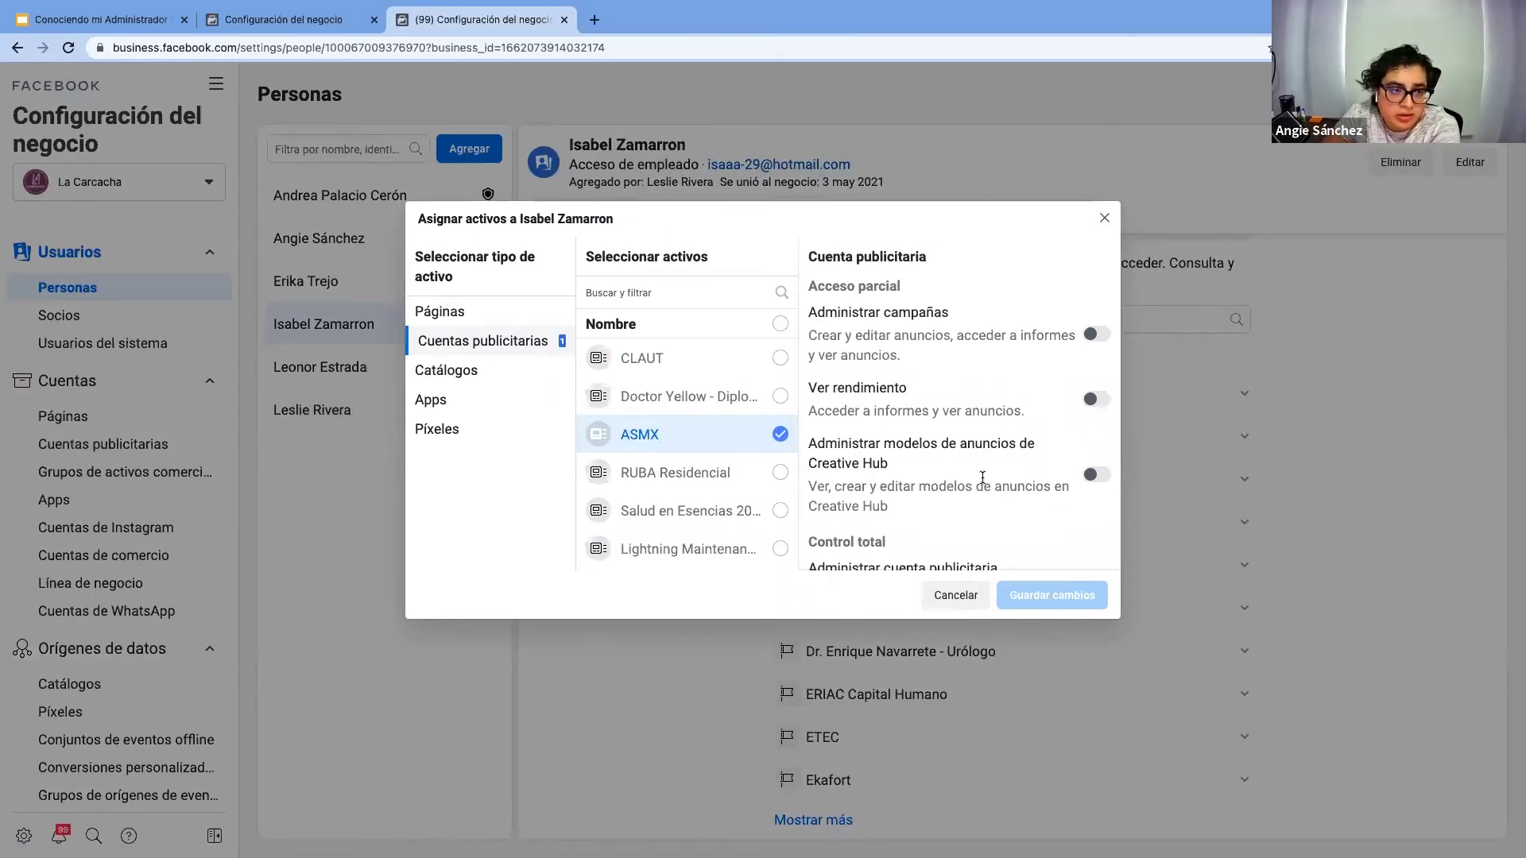
{"action": "scroll", "coordinate": [982, 476], "scroll_direction": "down", "scroll_amount": 1}
{"action": "scroll", "coordinate": [982, 477], "scroll_direction": "up", "scroll_amount": 1}
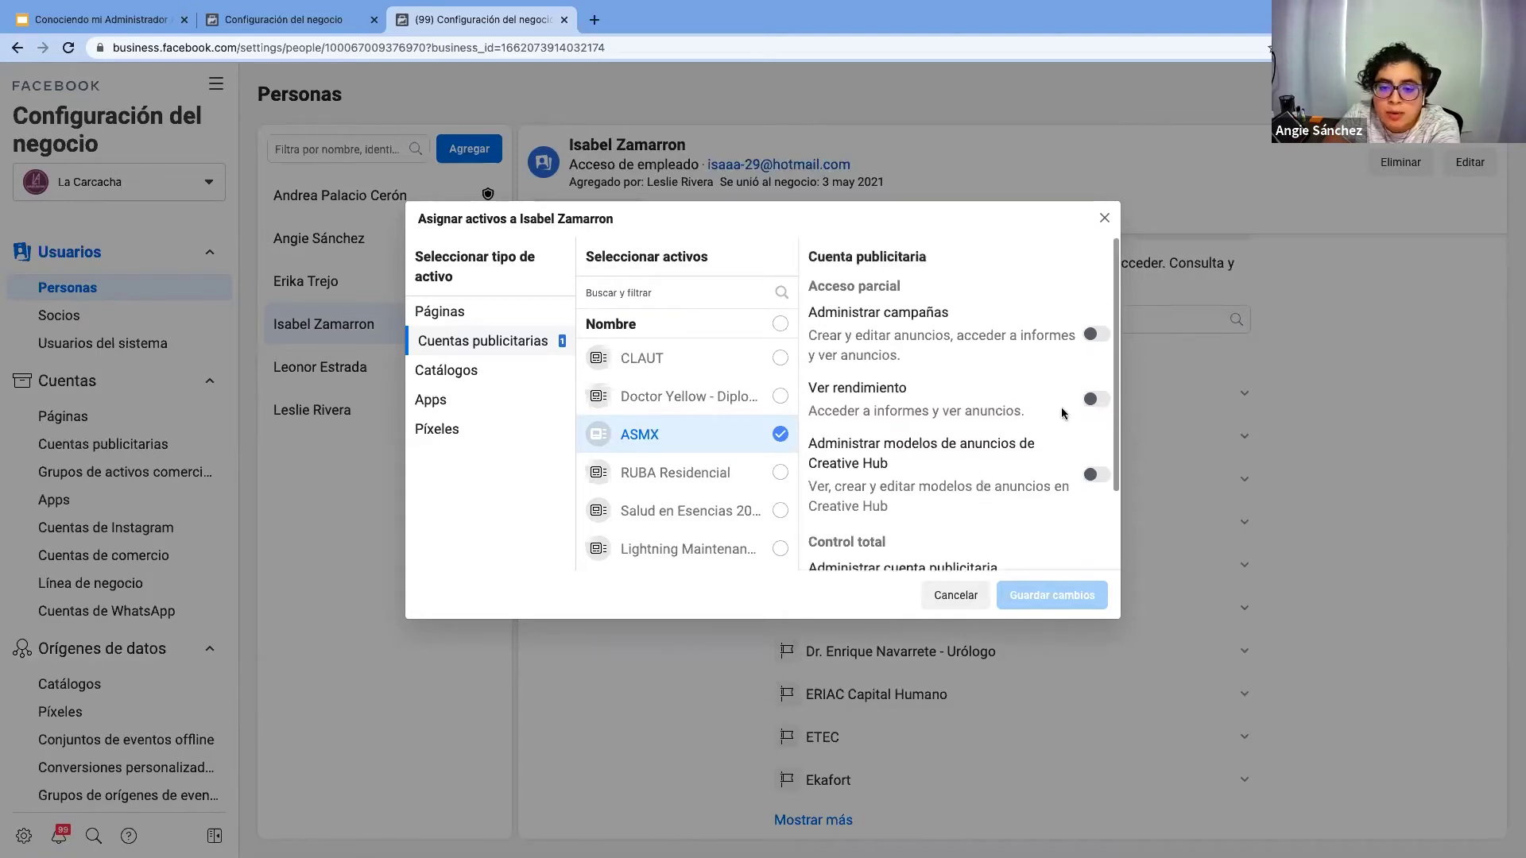
{"action": "left_click", "coordinate": [1096, 333]}
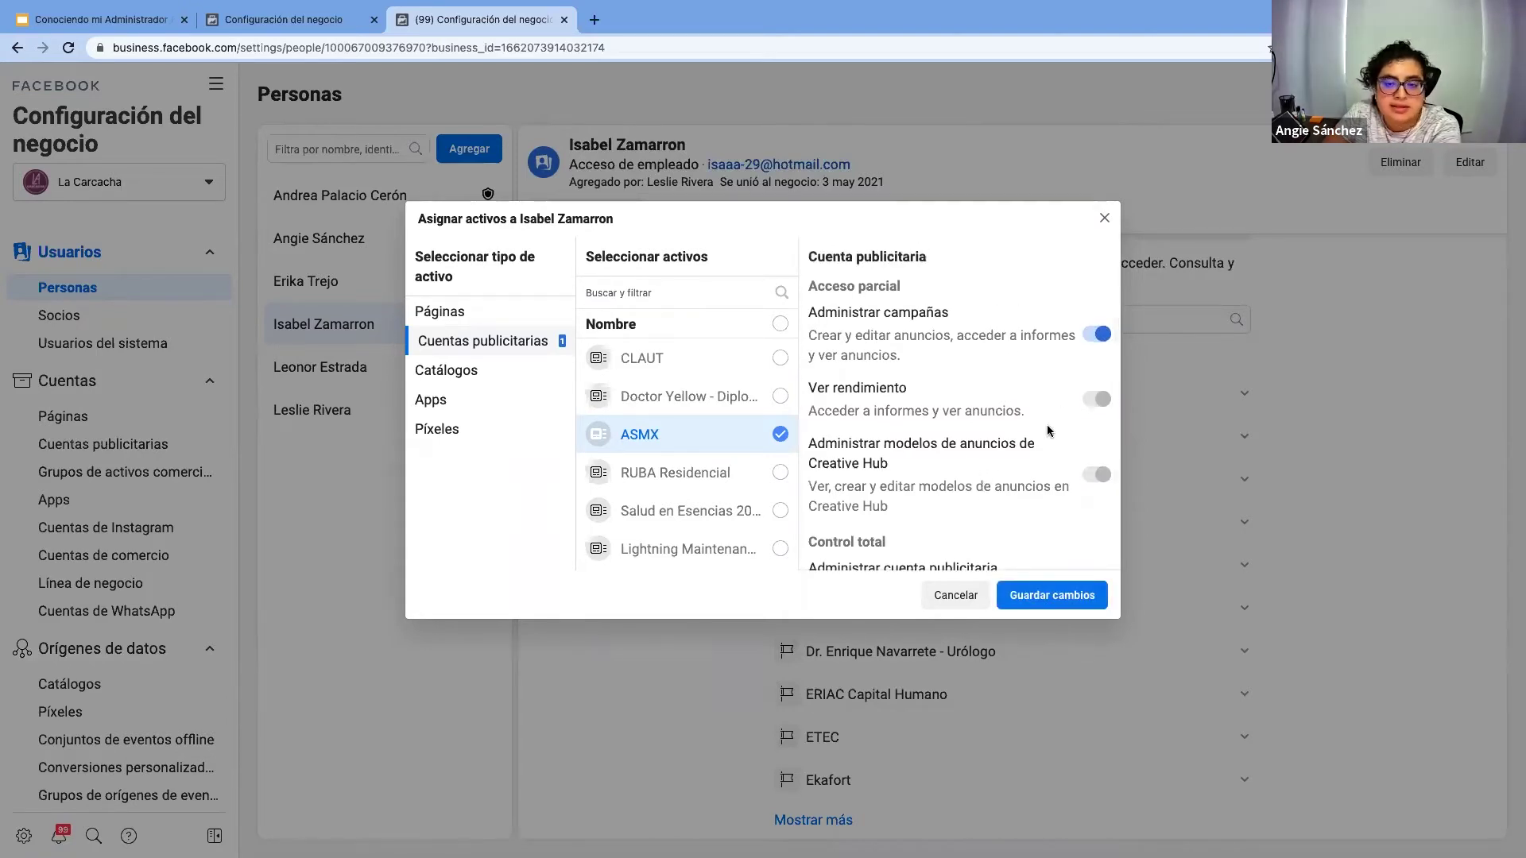
{"action": "scroll", "coordinate": [1047, 425], "scroll_direction": "down", "scroll_amount": 3}
{"action": "left_click_drag", "start_coordinate": [816, 463], "coordinate": [920, 550]}
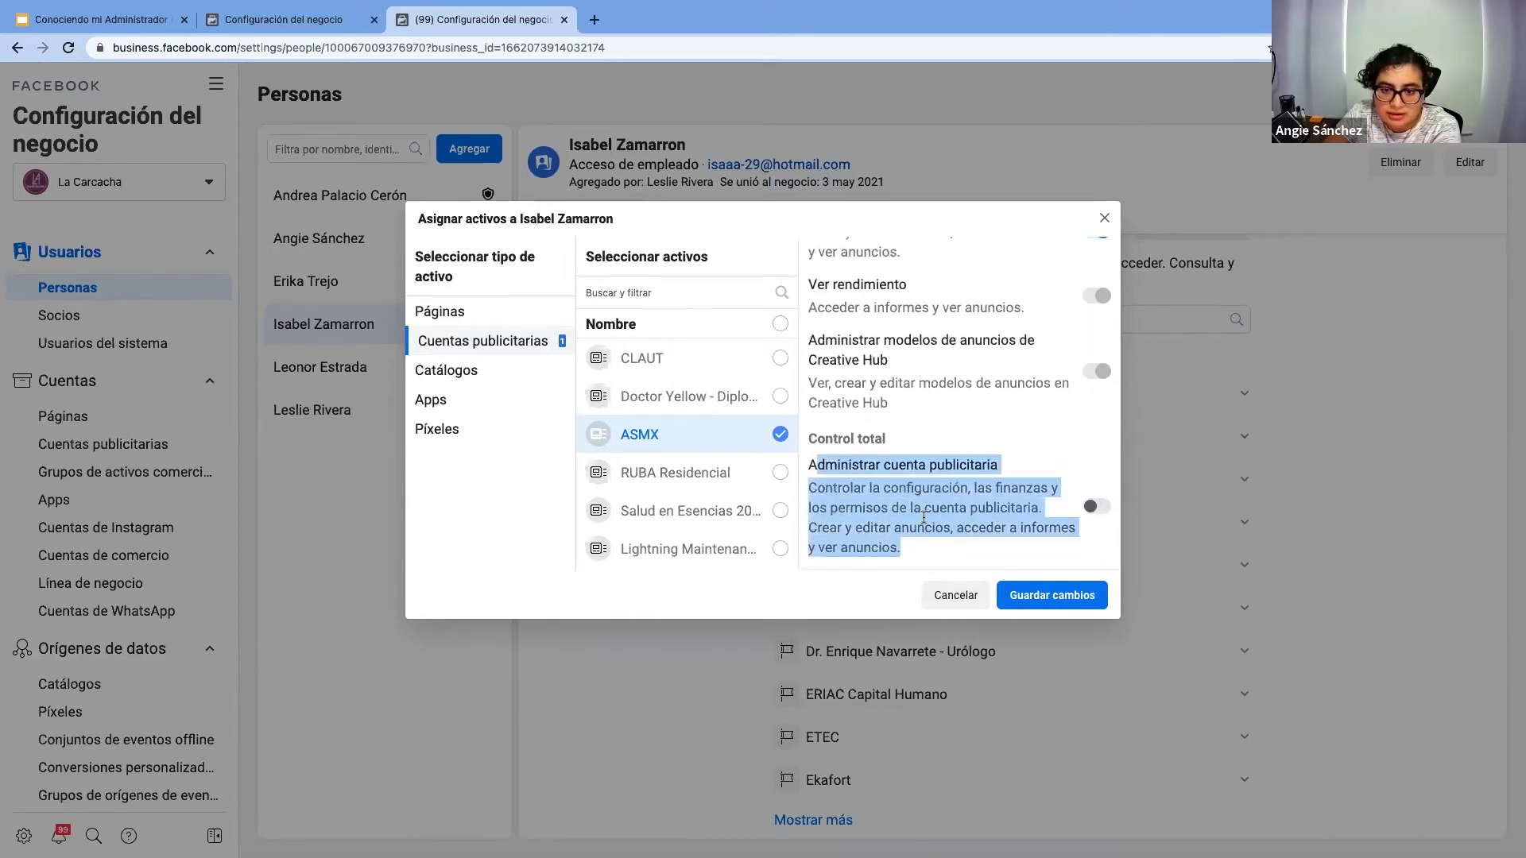
{"action": "left_click", "coordinate": [920, 550]}
{"action": "scroll", "coordinate": [994, 477], "scroll_direction": "up", "scroll_amount": 3}
Try Ver rendimiento instead of Administrar campañas for the ASMX ad account, compare the permission descriptions, and cancel the assignment
{"action": "left_click", "coordinate": [1108, 342]}
{"action": "left_click", "coordinate": [1096, 399]}
{"action": "scroll", "coordinate": [970, 475], "scroll_direction": "down", "scroll_amount": 2}
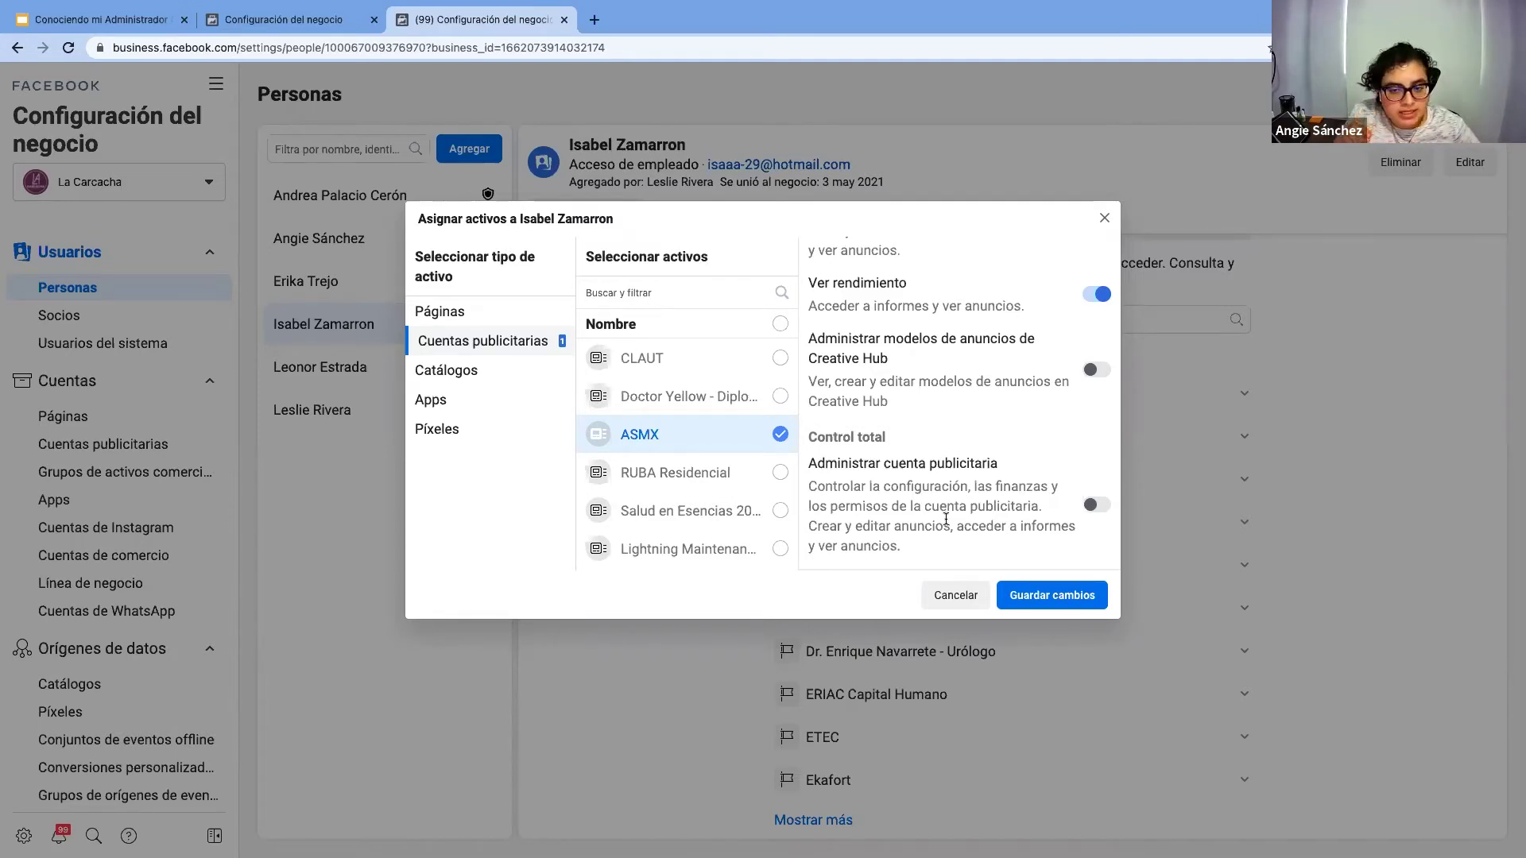
{"action": "scroll", "coordinate": [1023, 395], "scroll_direction": "up", "scroll_amount": 1}
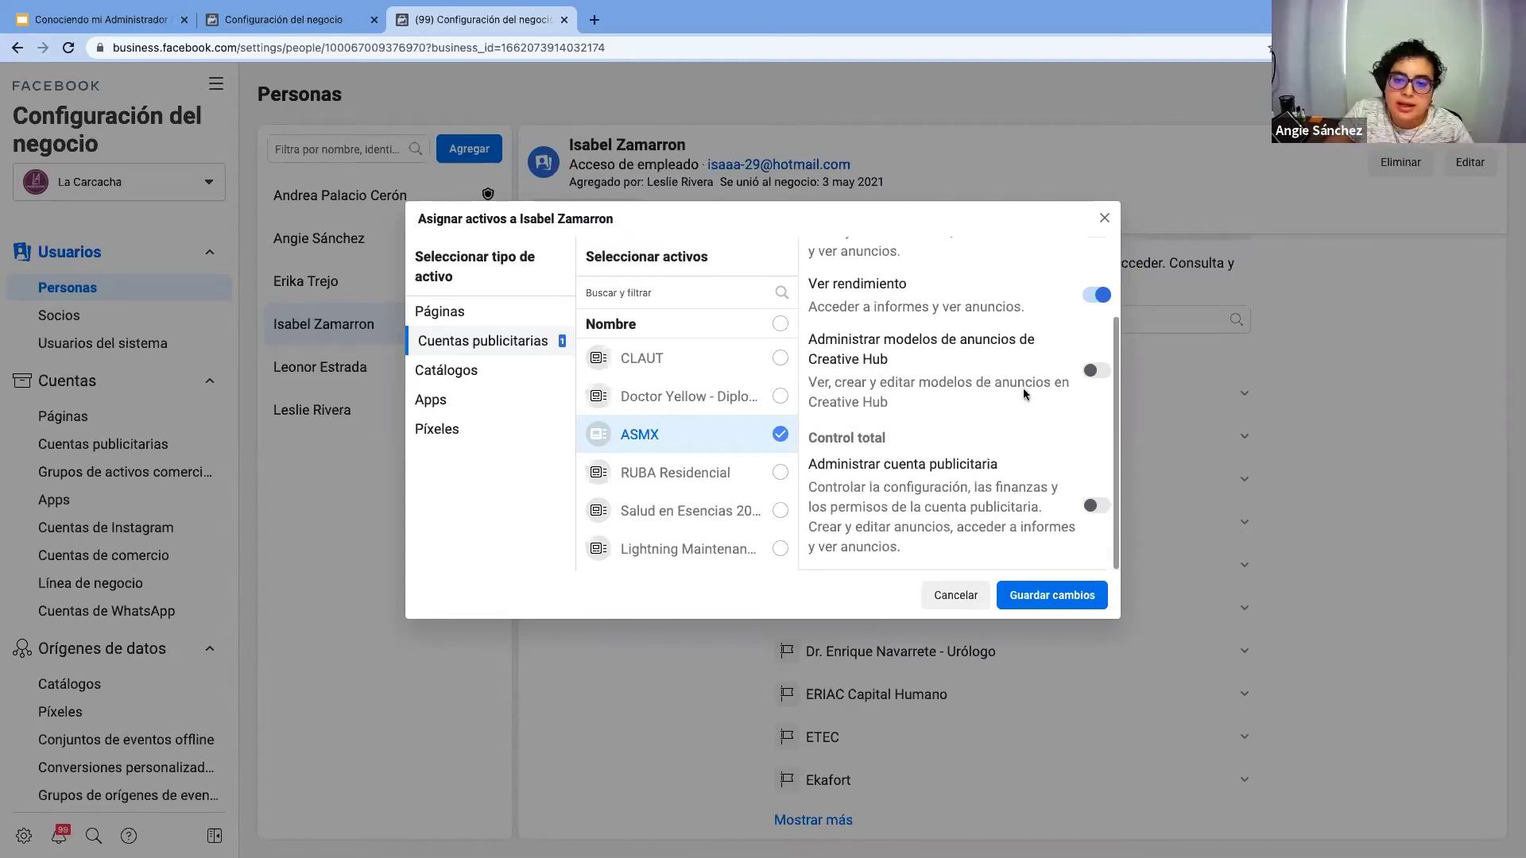
{"action": "scroll", "coordinate": [949, 380], "scroll_direction": "up", "scroll_amount": 2}
{"action": "left_click_drag", "start_coordinate": [817, 311], "coordinate": [947, 368]}
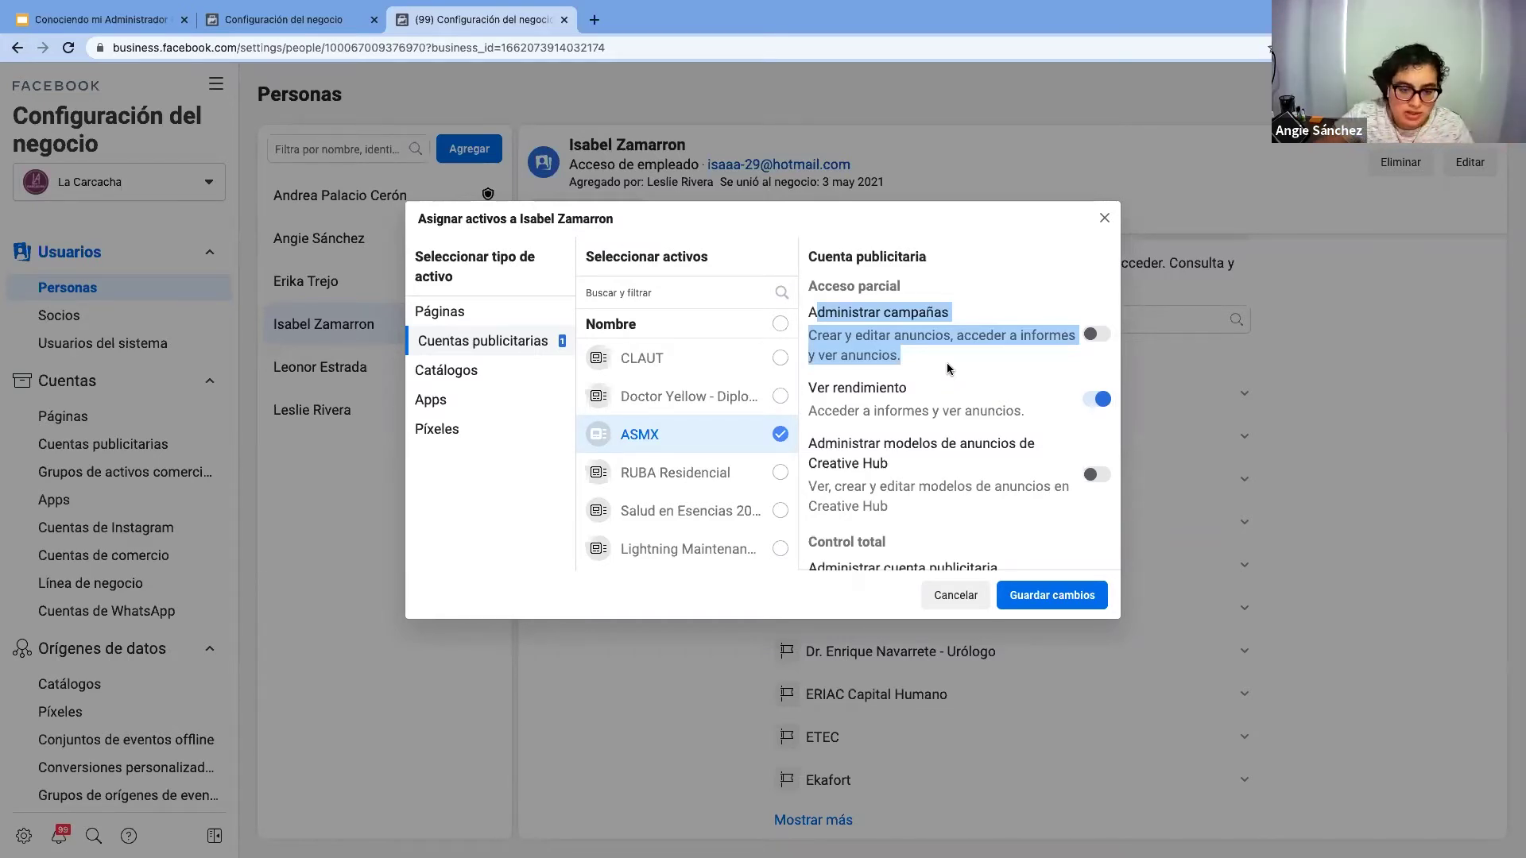
{"action": "left_click", "coordinate": [961, 607]}
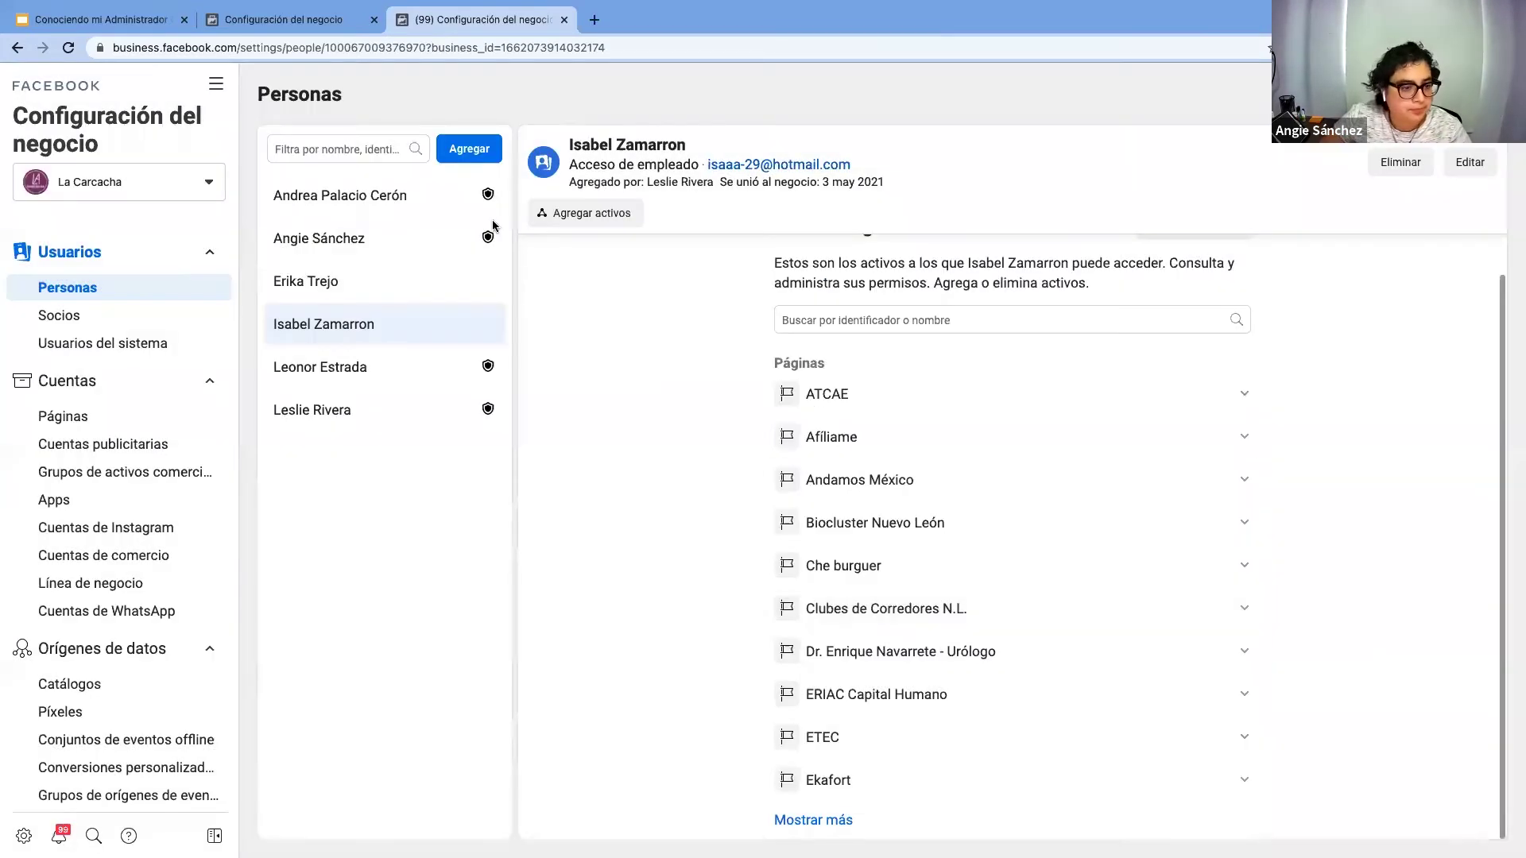
Open the partners settings of Cafetería Batman SA de CV and compare that business with La Carcacha's people settings
{"action": "key", "text": "ctrl+shift+Tab"}
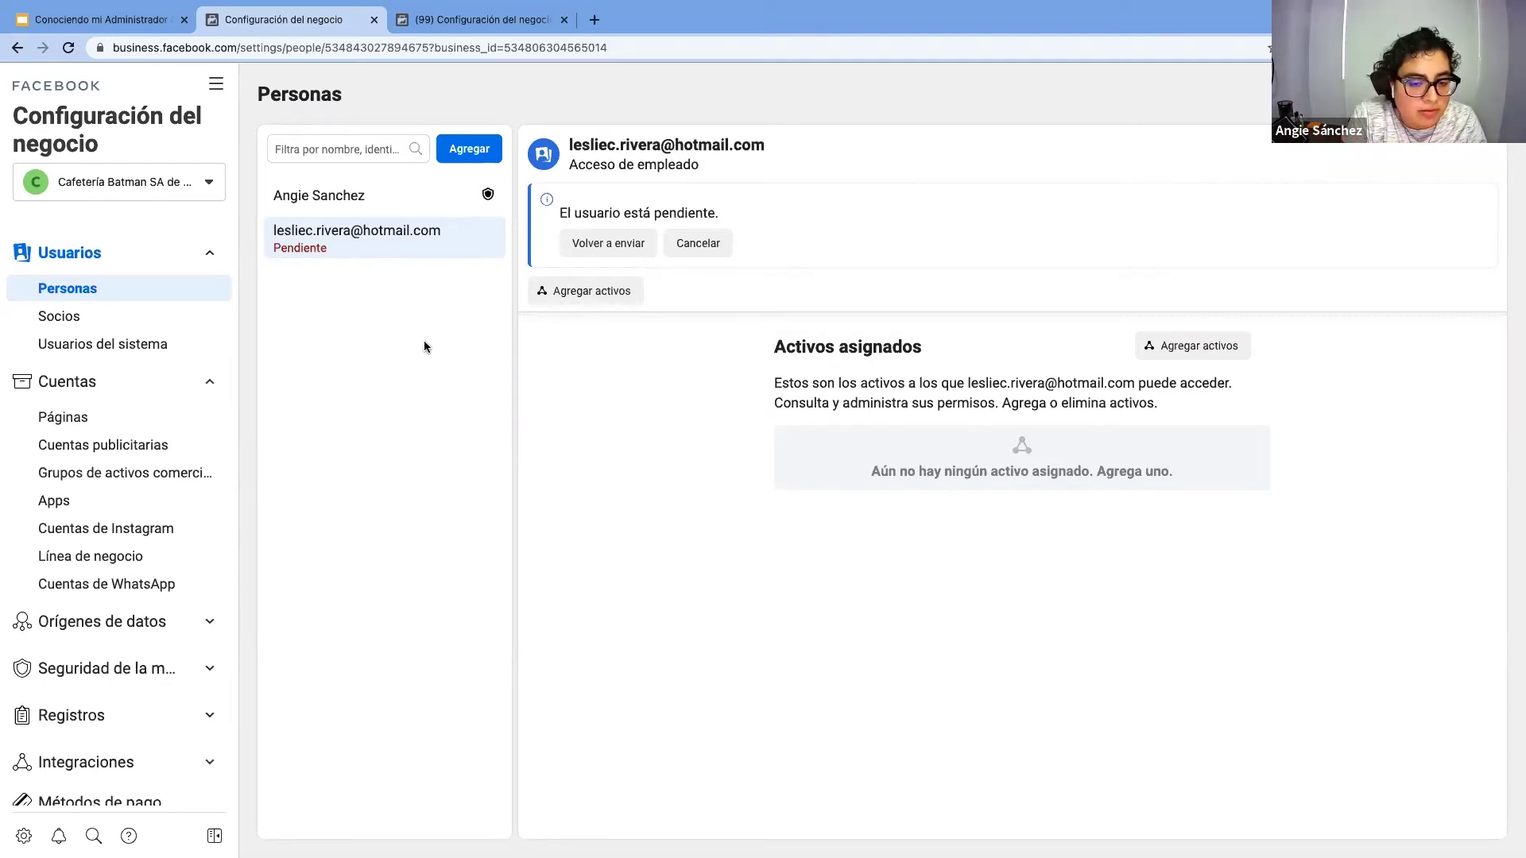
{"action": "left_click", "coordinate": [113, 319]}
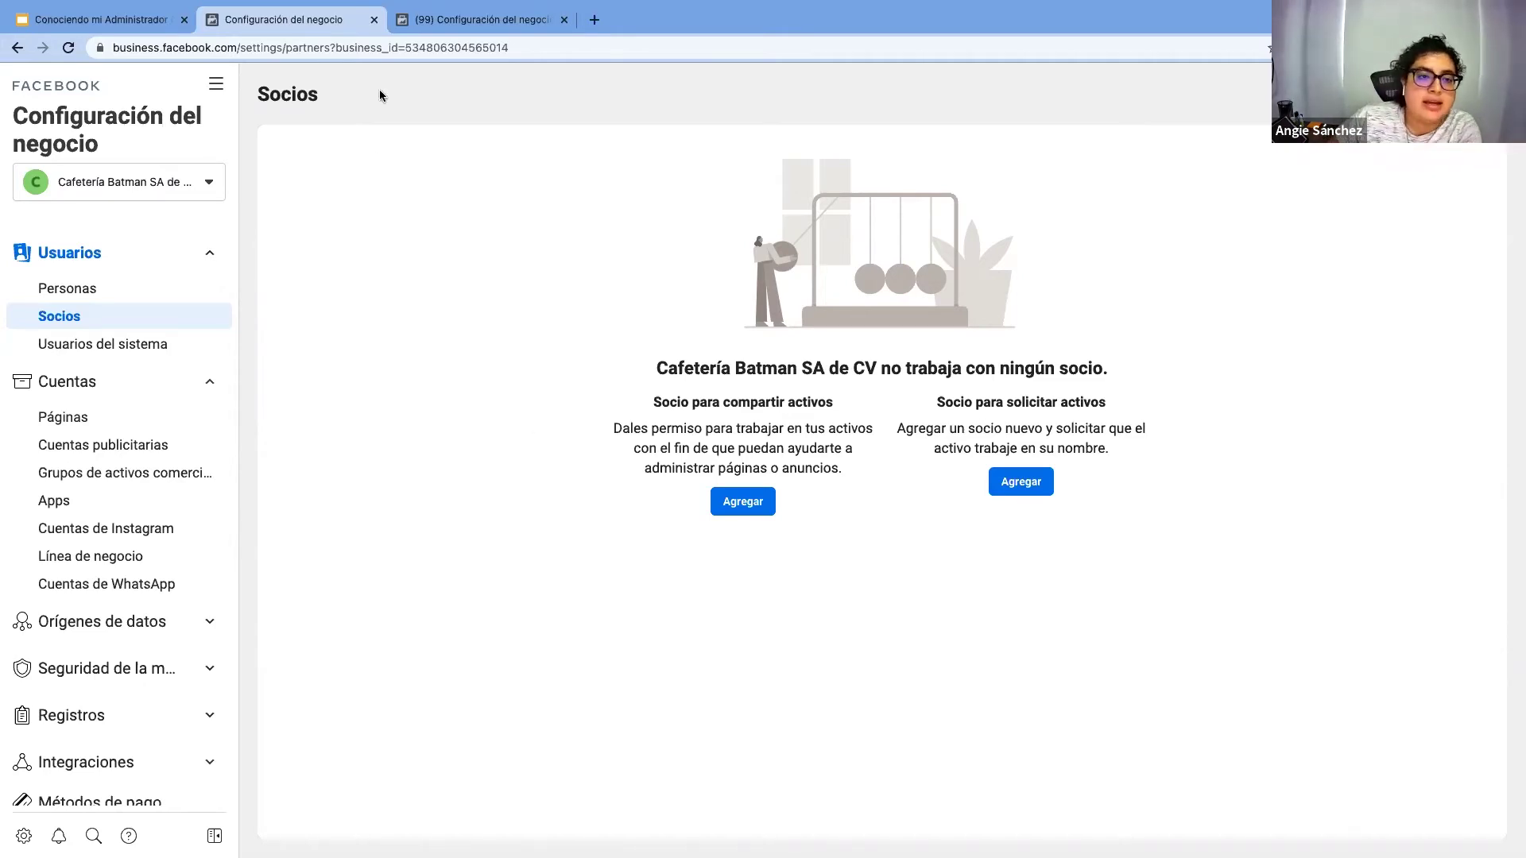
{"action": "left_click", "coordinate": [449, 21]}
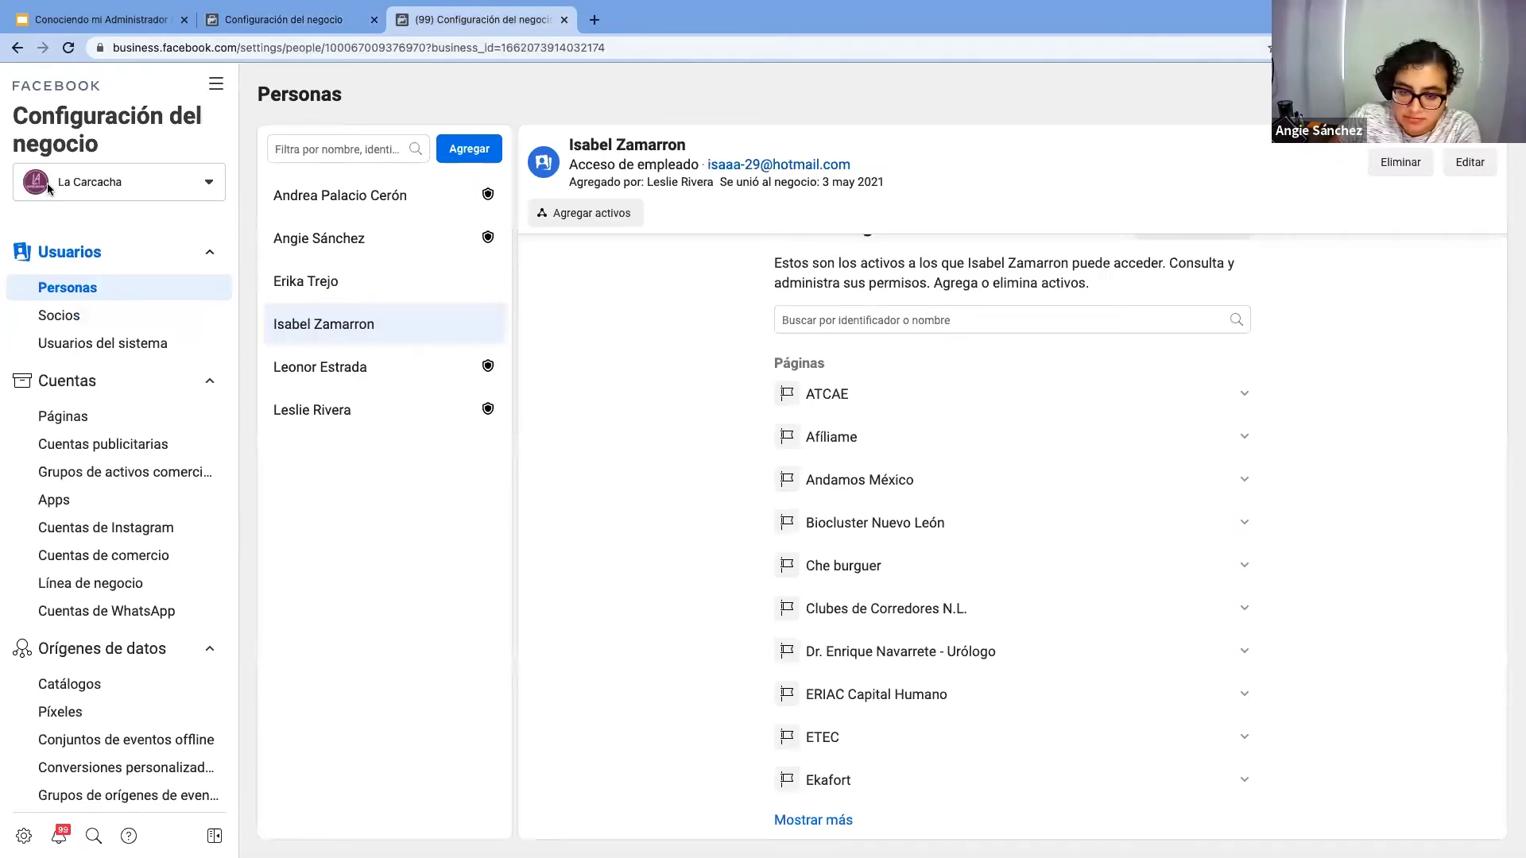
{"action": "left_click", "coordinate": [290, 22]}
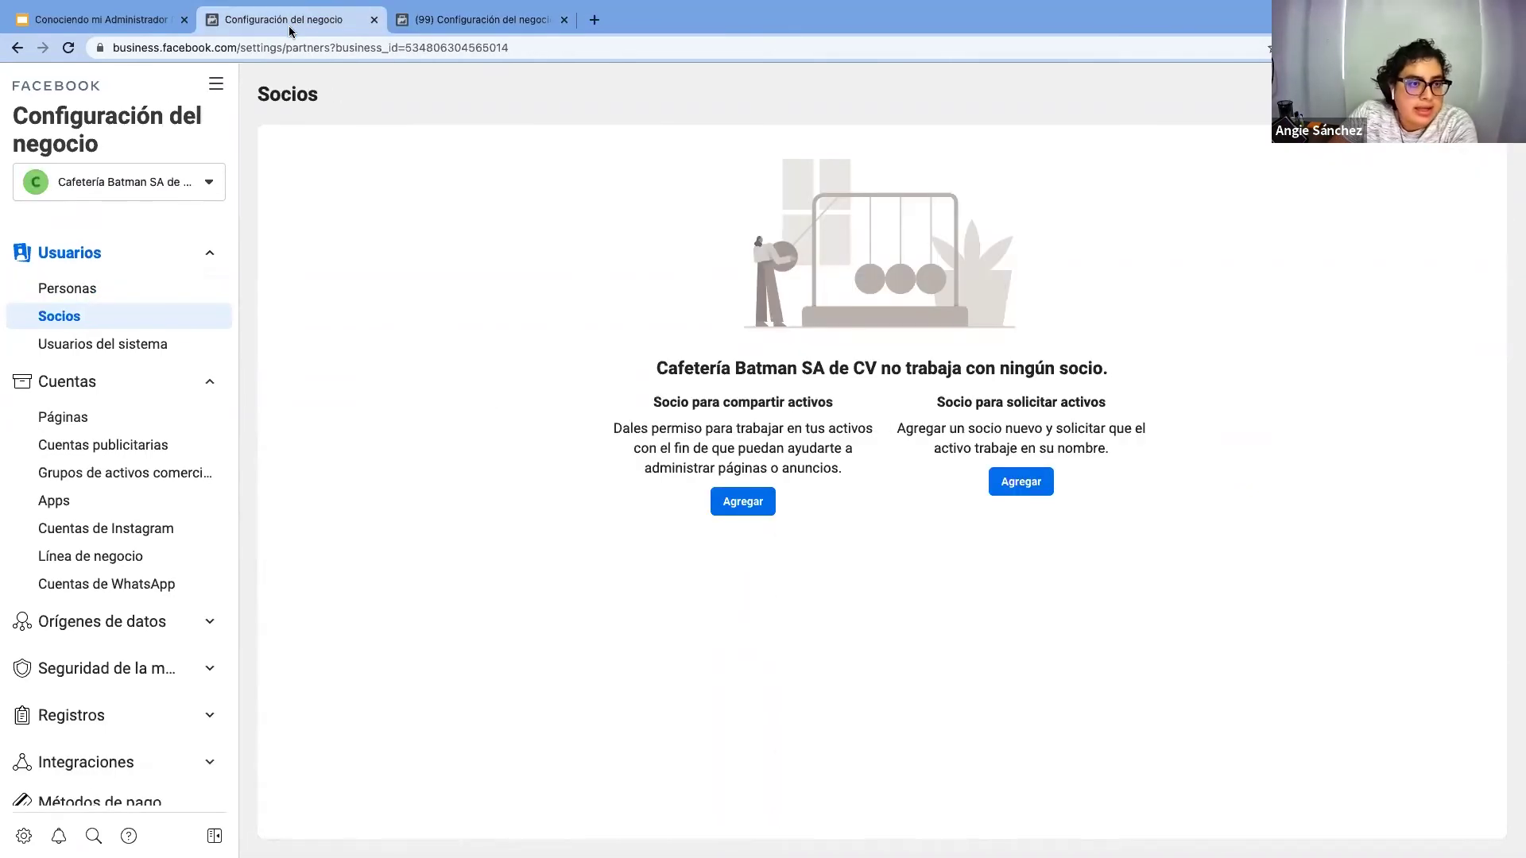
{"action": "left_click", "coordinate": [427, 22]}
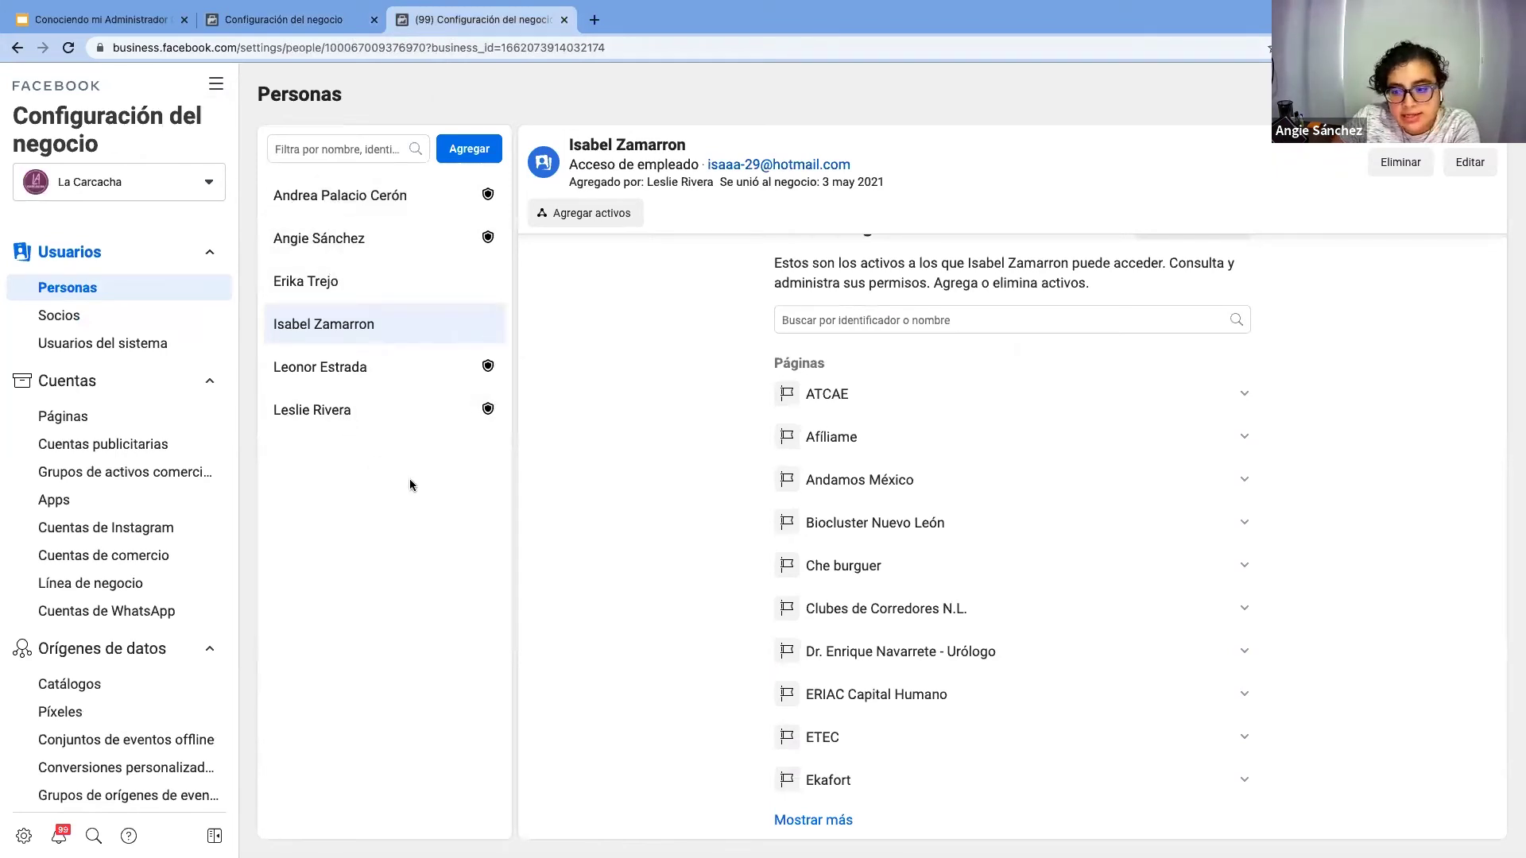
Compare the people and partners settings of Cafetería Batman SA de CV with La Carcacha's people list, ending on Cafetería Batman's partners
{"action": "left_click", "coordinate": [342, 20]}
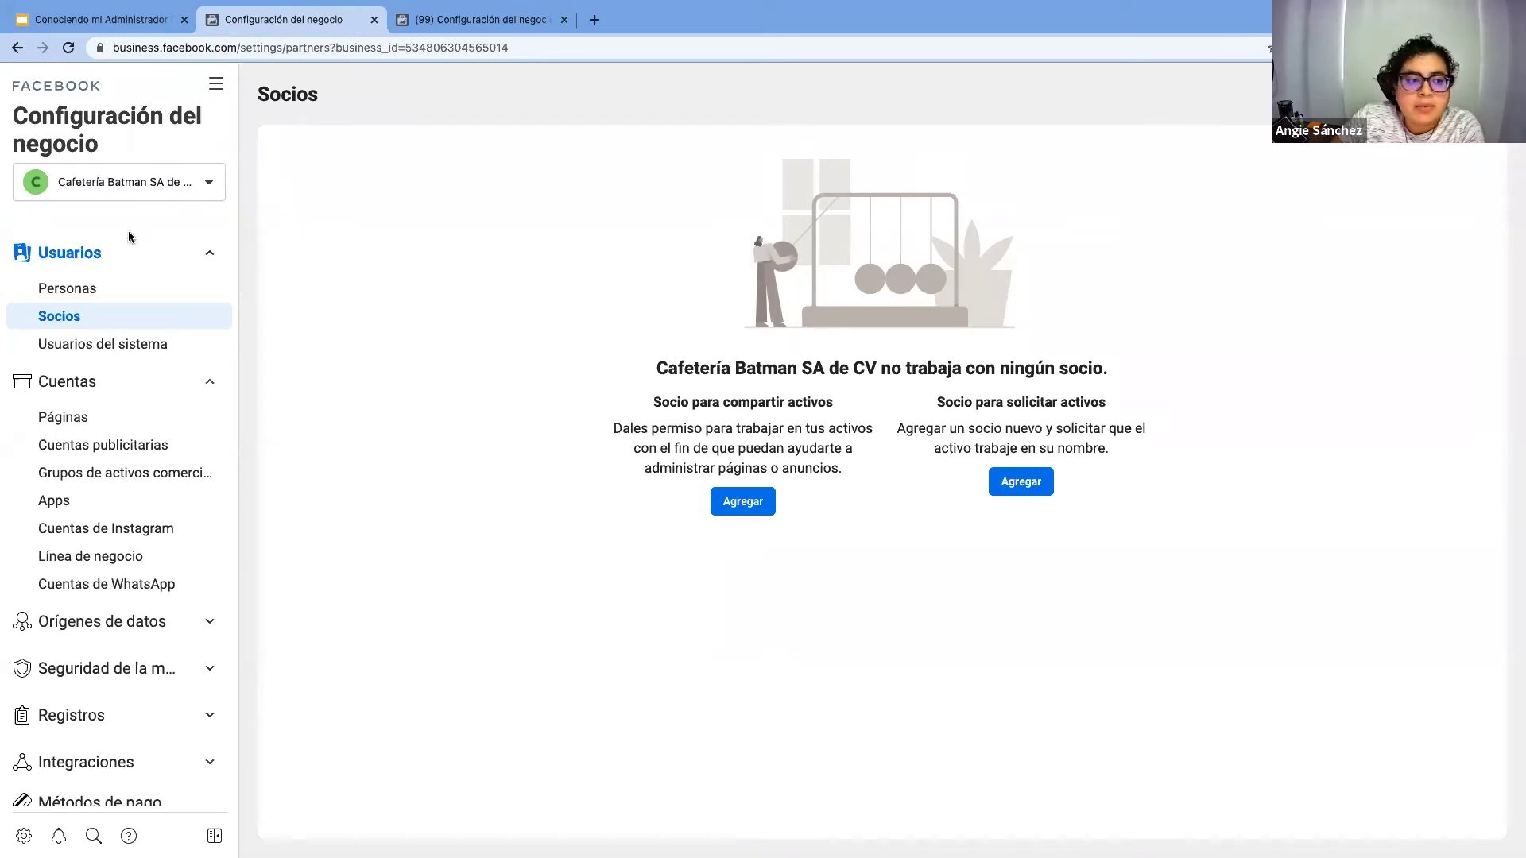
{"action": "left_click", "coordinate": [137, 294]}
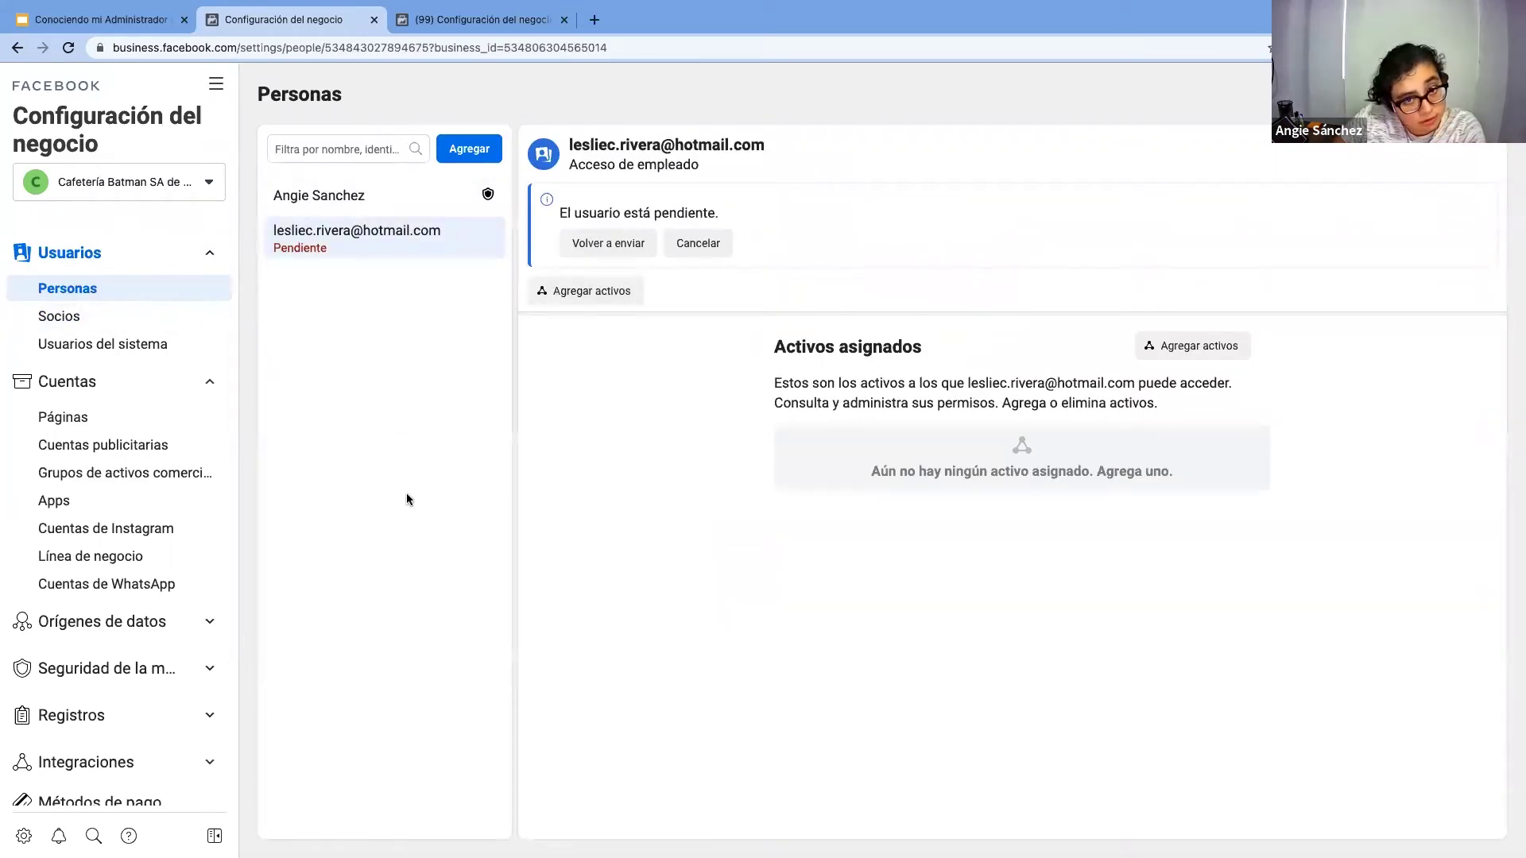
{"action": "left_click", "coordinate": [151, 316]}
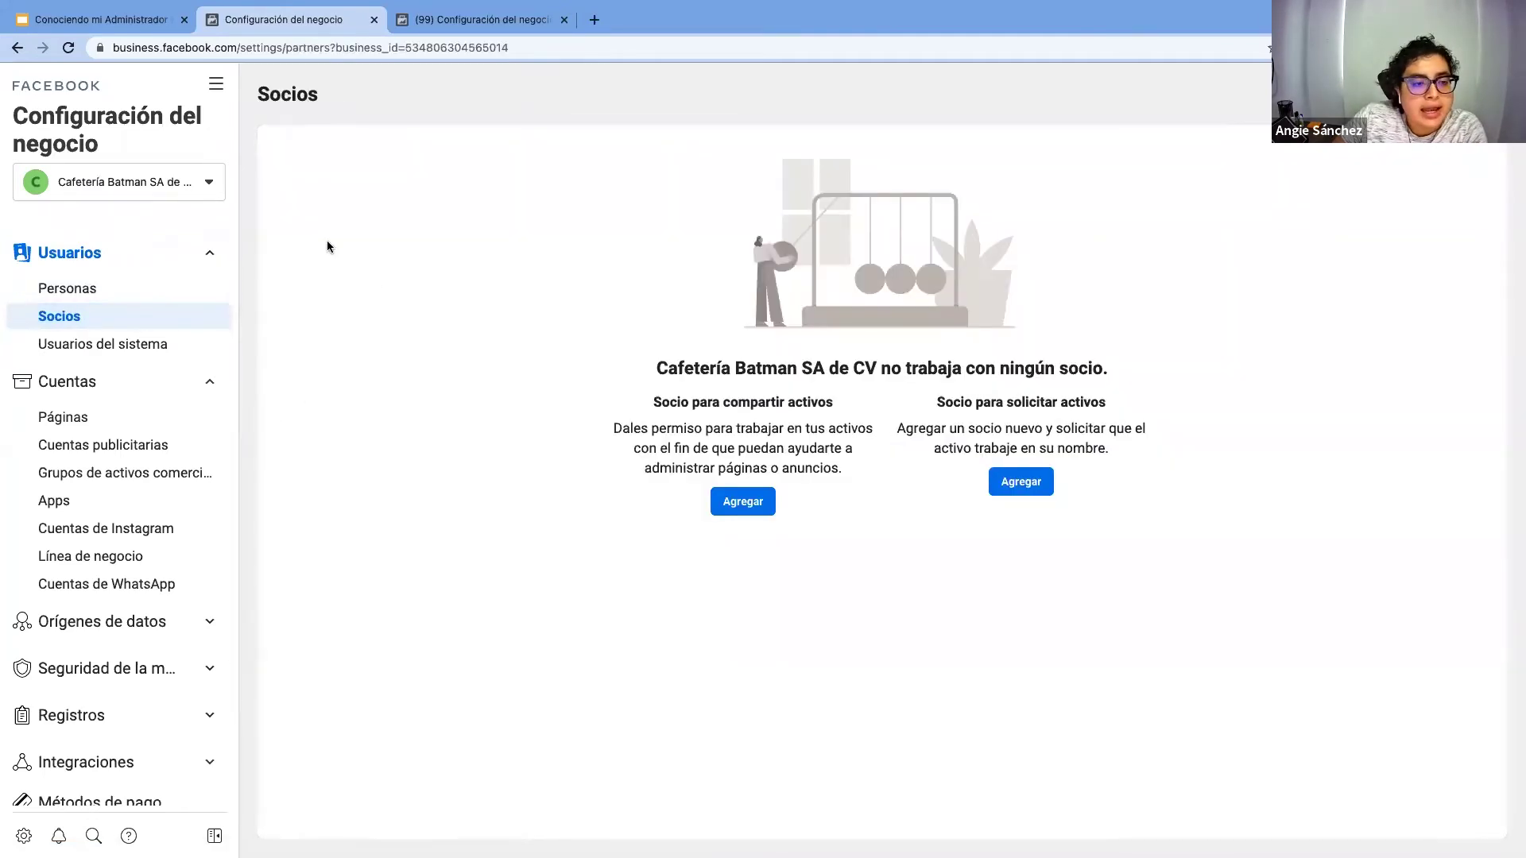
{"action": "left_click", "coordinate": [494, 24]}
{"action": "left_click", "coordinate": [326, 23]}
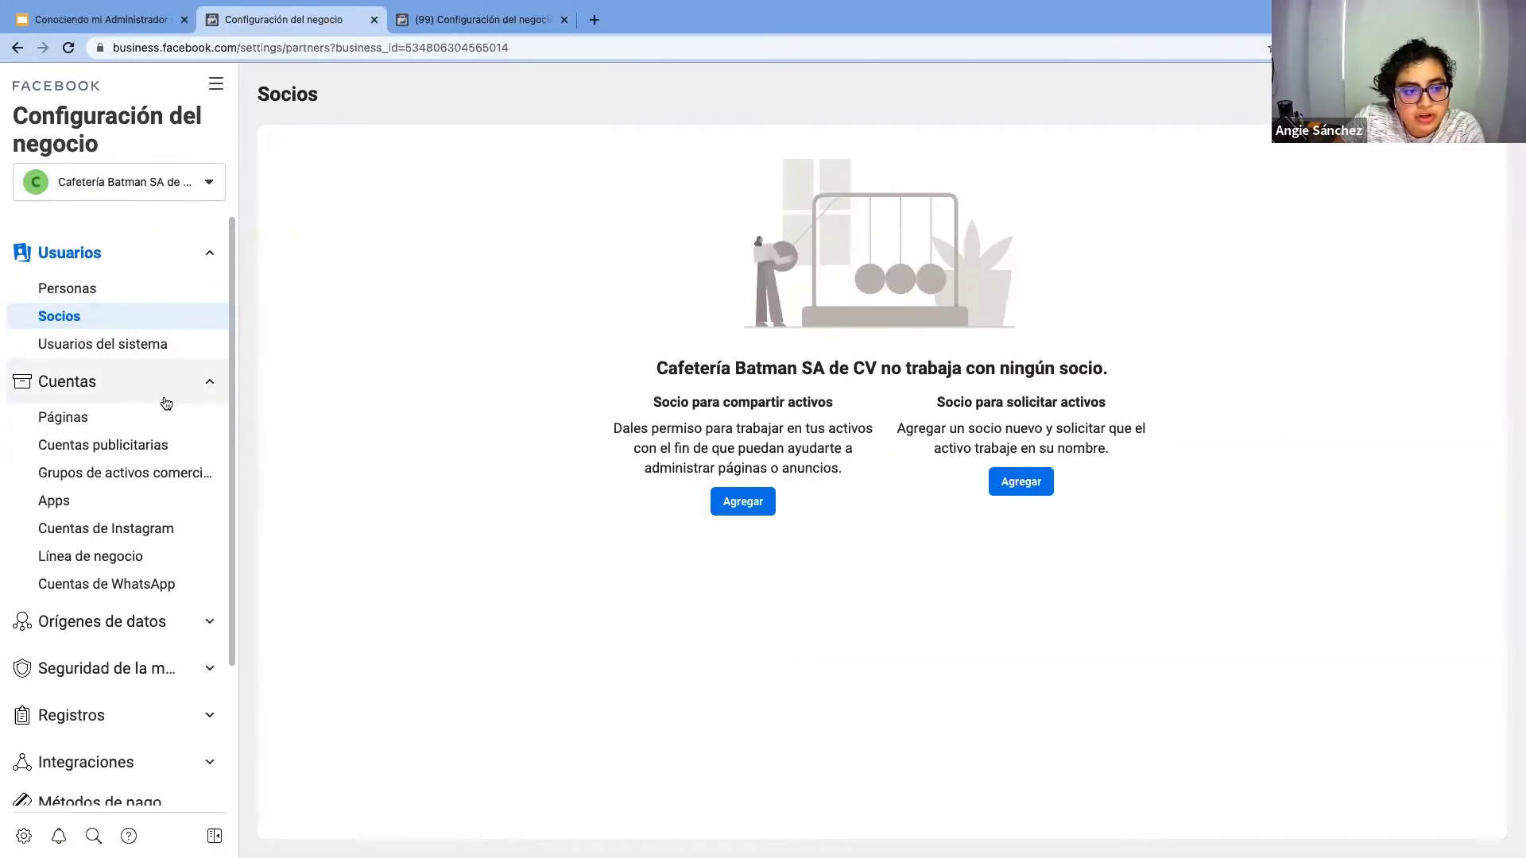
{"action": "left_click", "coordinate": [457, 20]}
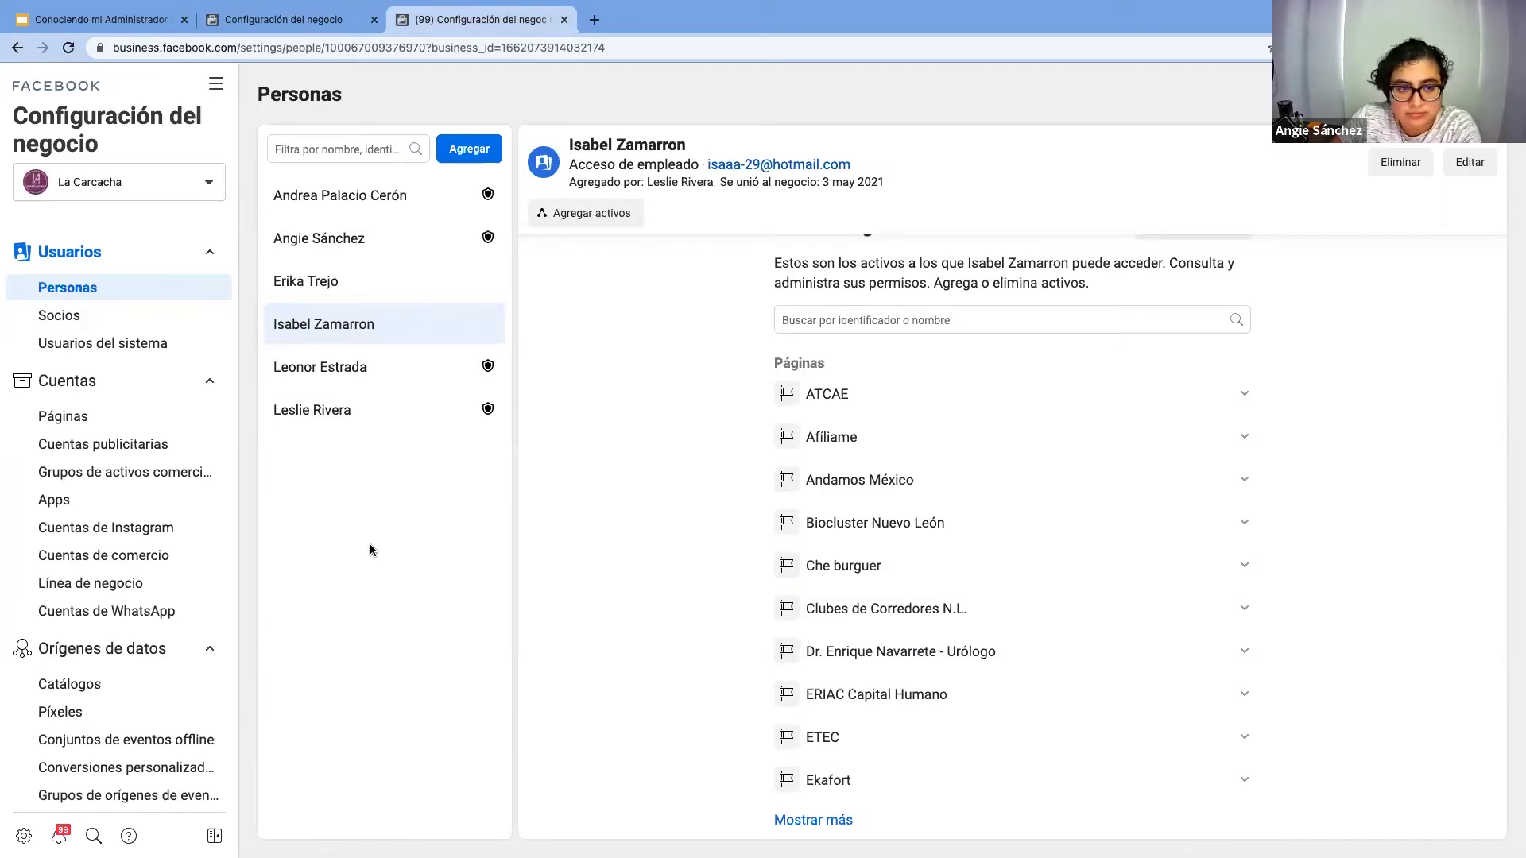
{"action": "left_click", "coordinate": [296, 21]}
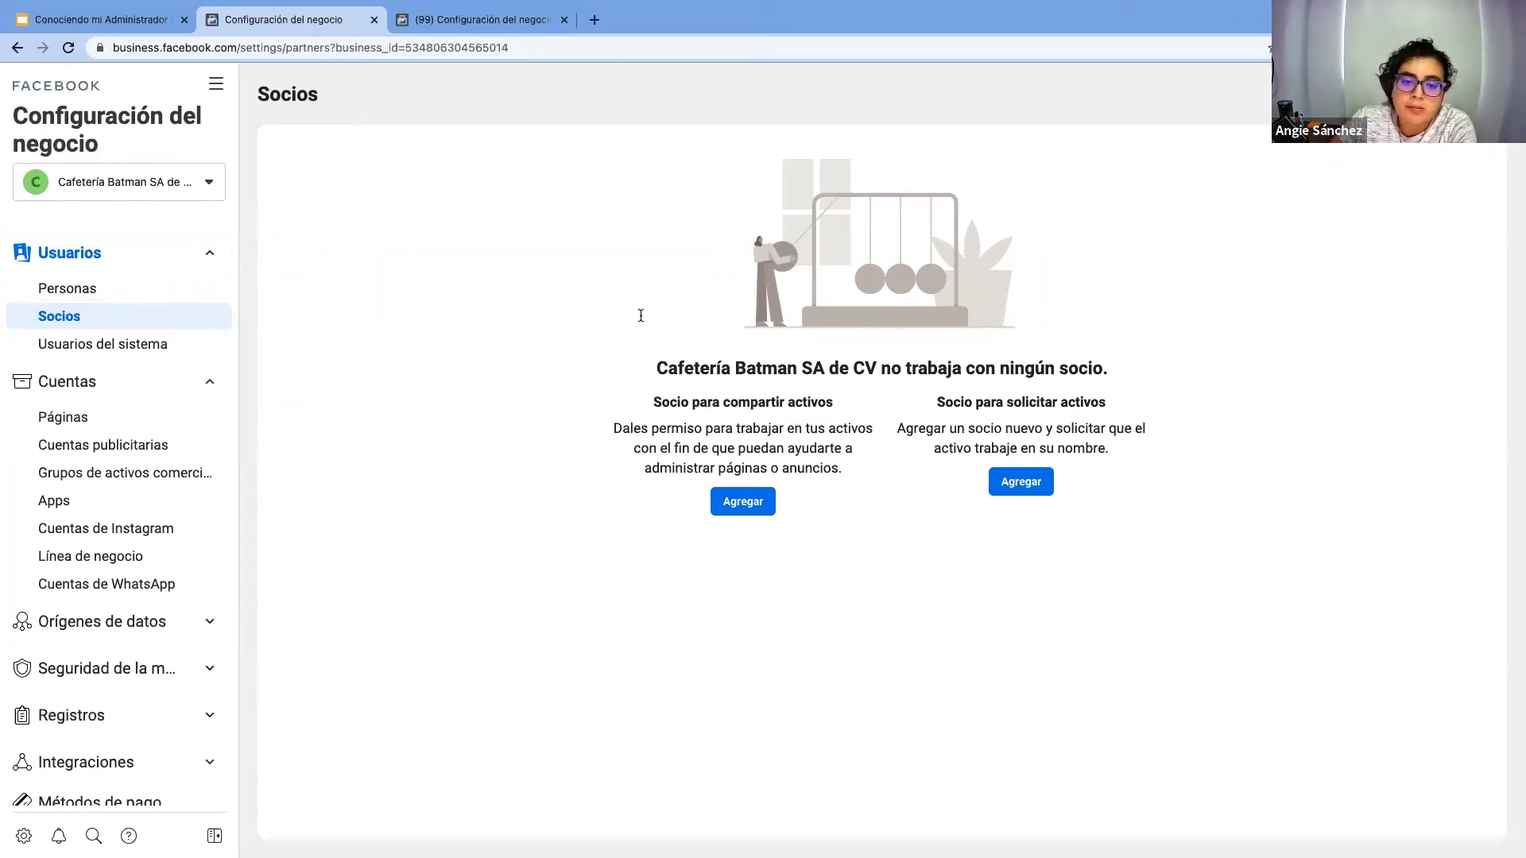
View the form for adding an asset-sharing partner, highlight its partner business identifier field, and cancel without entering anything
{"action": "left_click", "coordinate": [749, 509]}
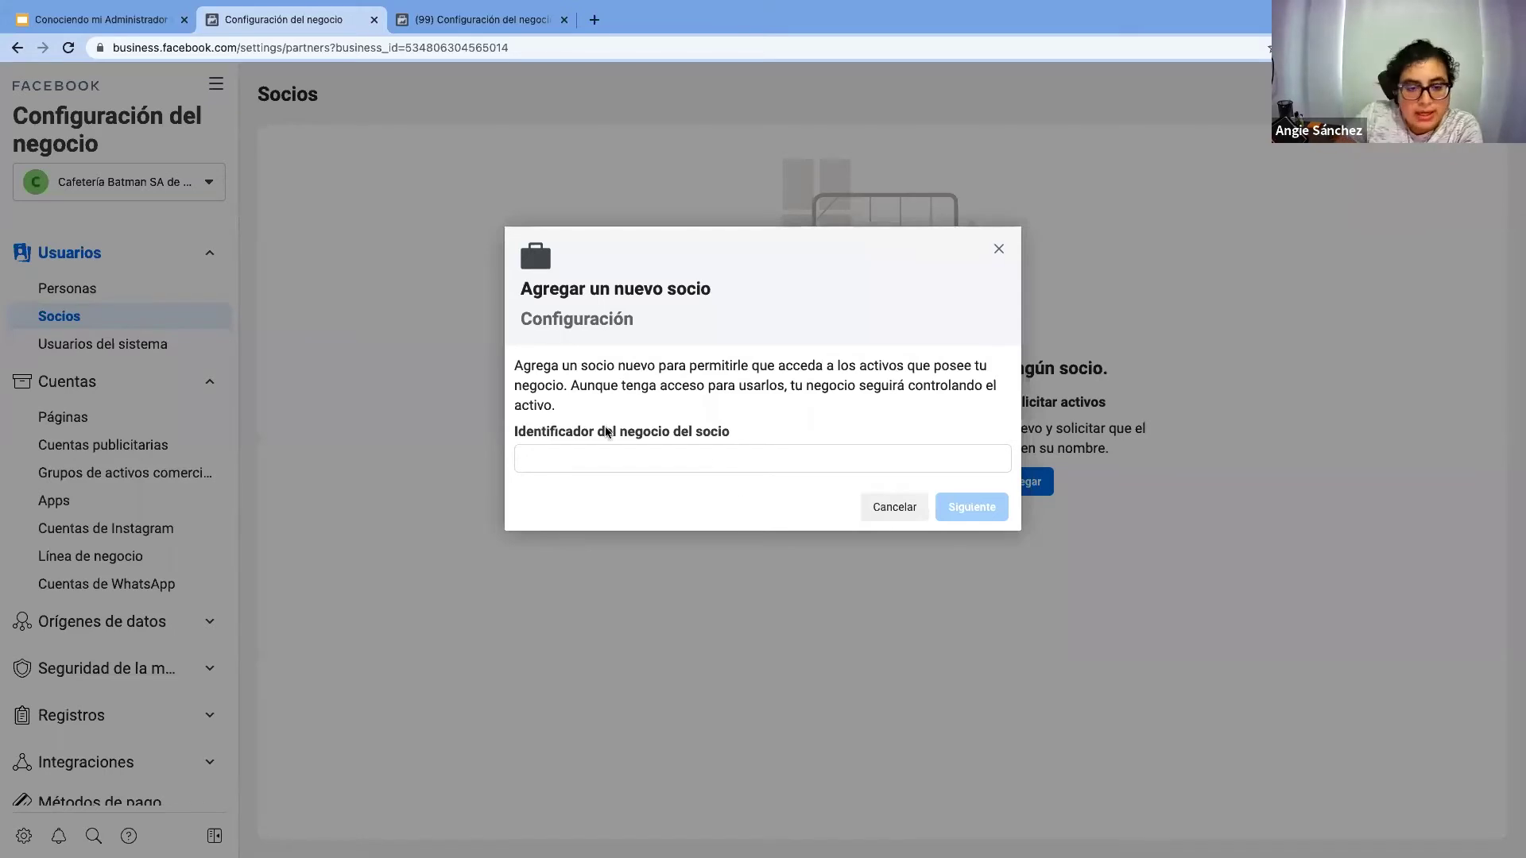
{"action": "left_click_drag", "start_coordinate": [513, 432], "coordinate": [731, 438]}
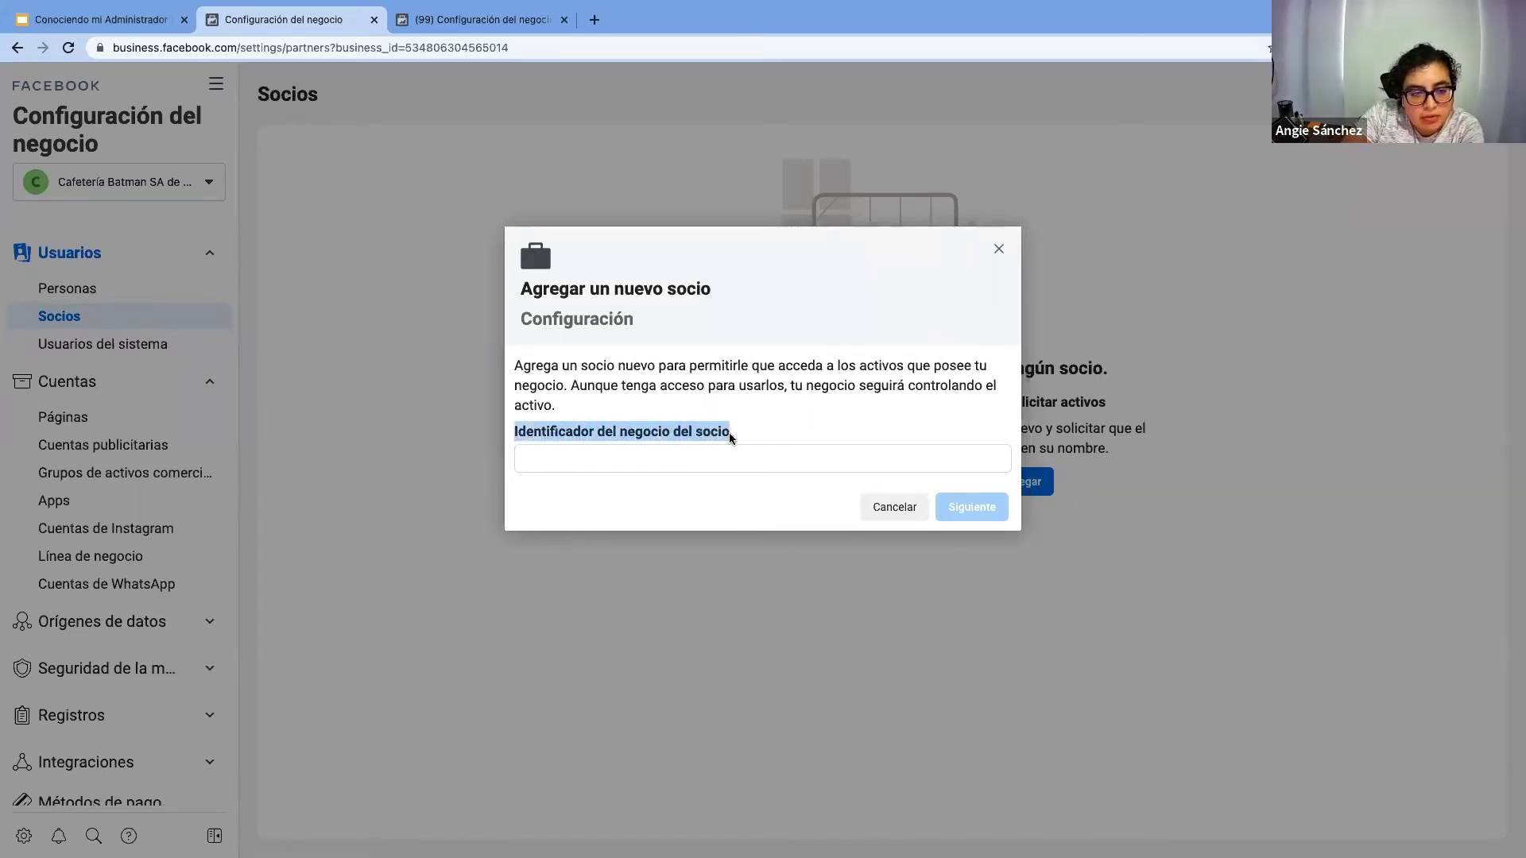
{"action": "left_click", "coordinate": [784, 462]}
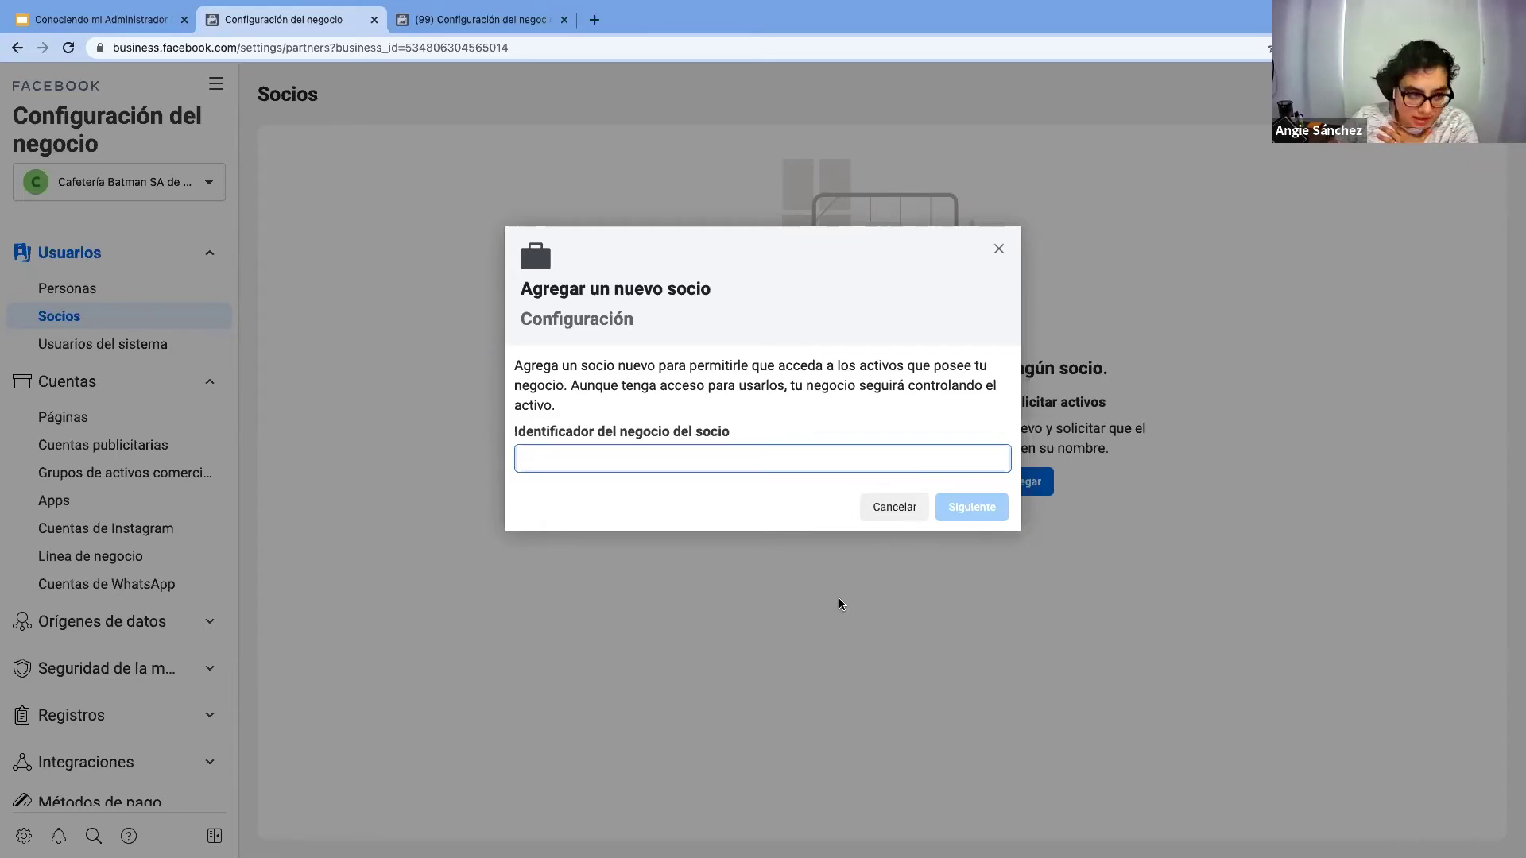
{"action": "left_click", "coordinate": [893, 506]}
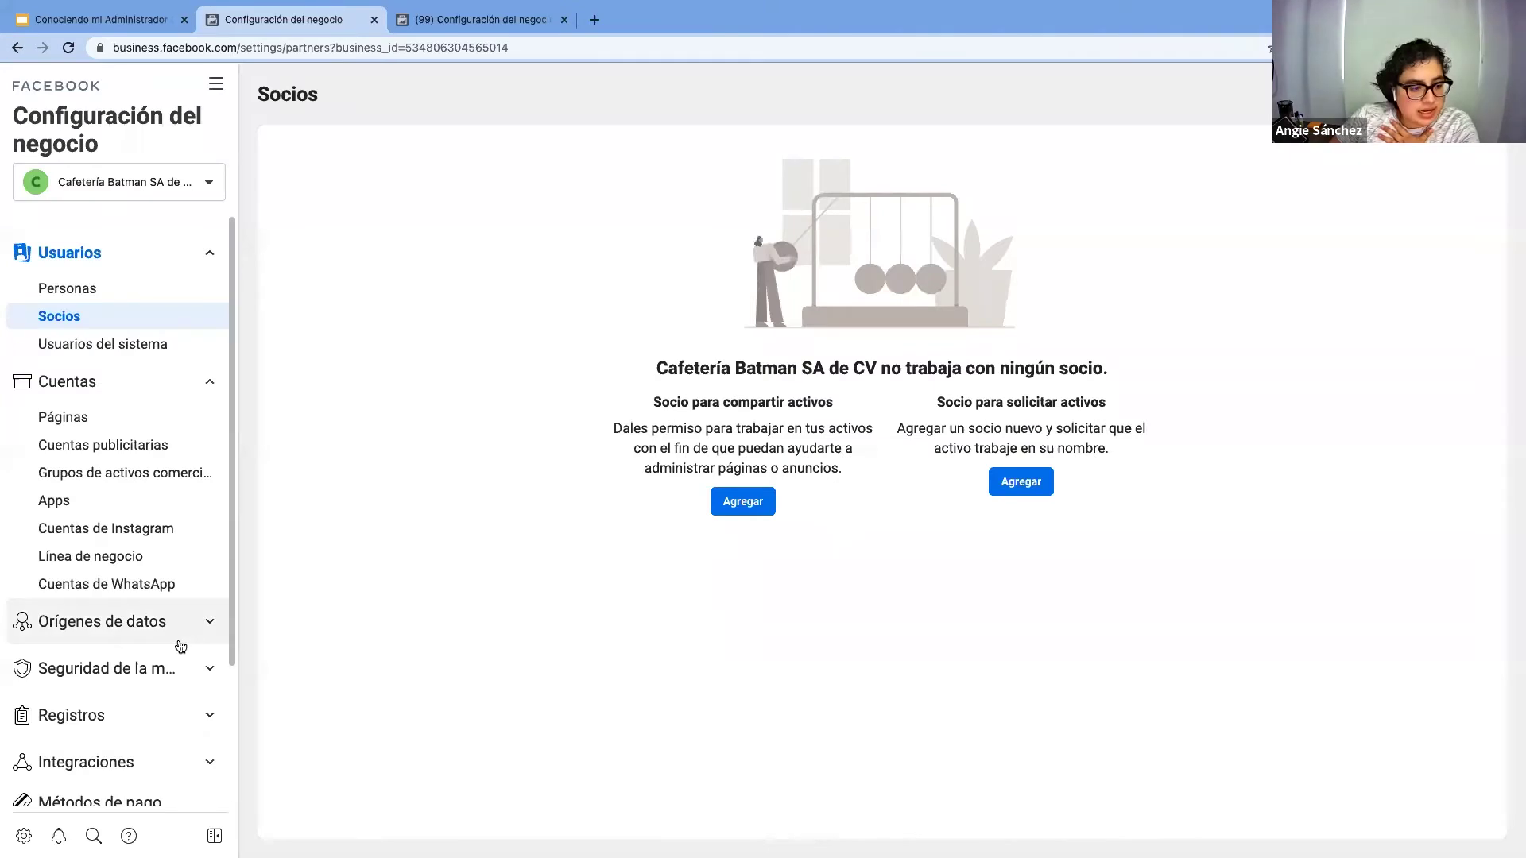
Open the business information of Cafetería Batman SA de CV and highlight its business manager identifier
{"action": "scroll", "coordinate": [159, 603], "scroll_direction": "down", "scroll_amount": 3}
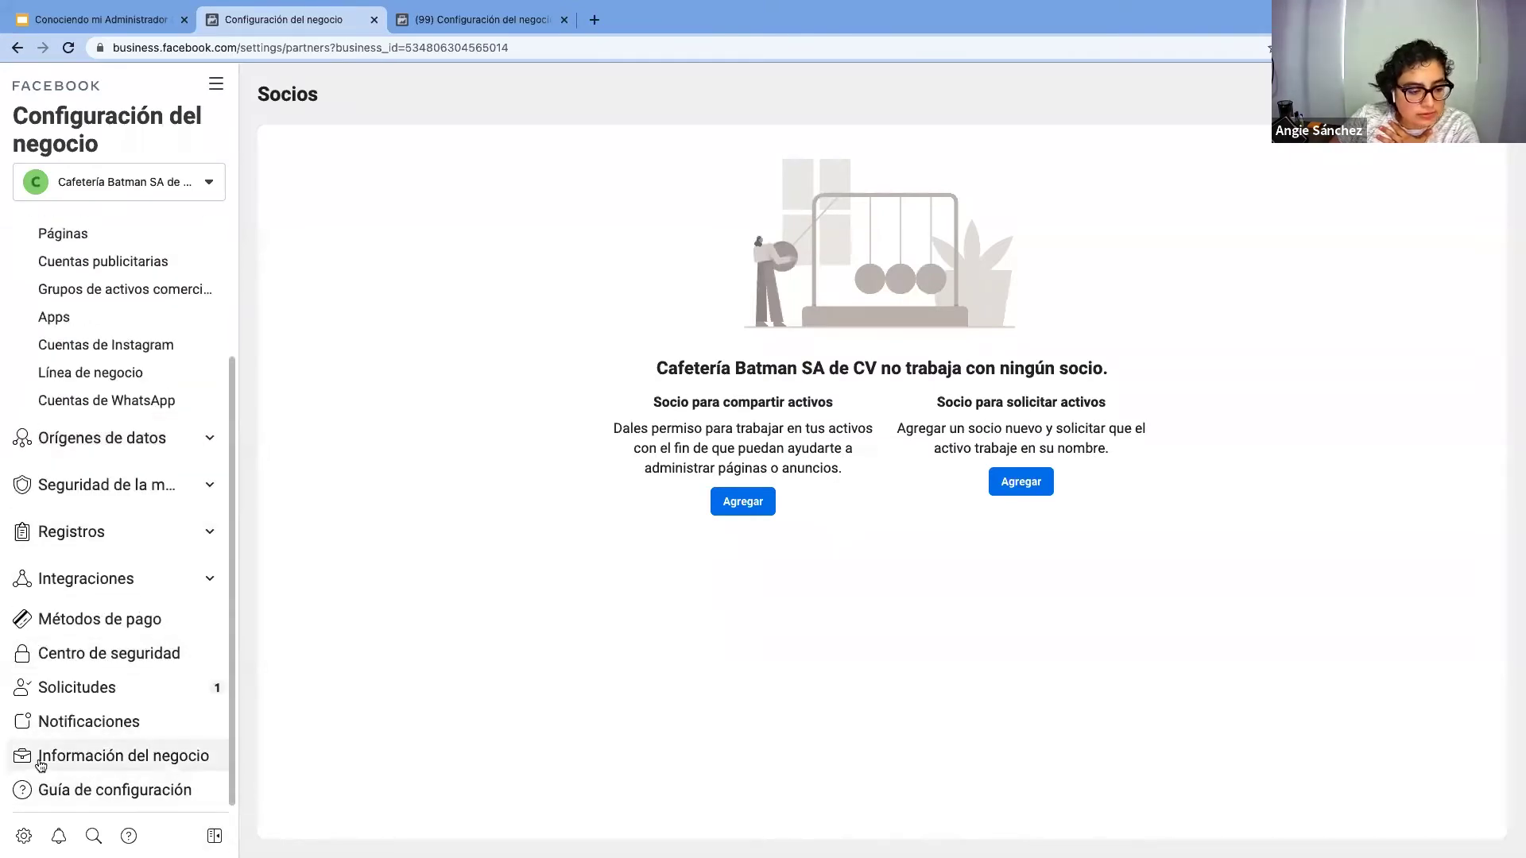
{"action": "left_click", "coordinate": [143, 763]}
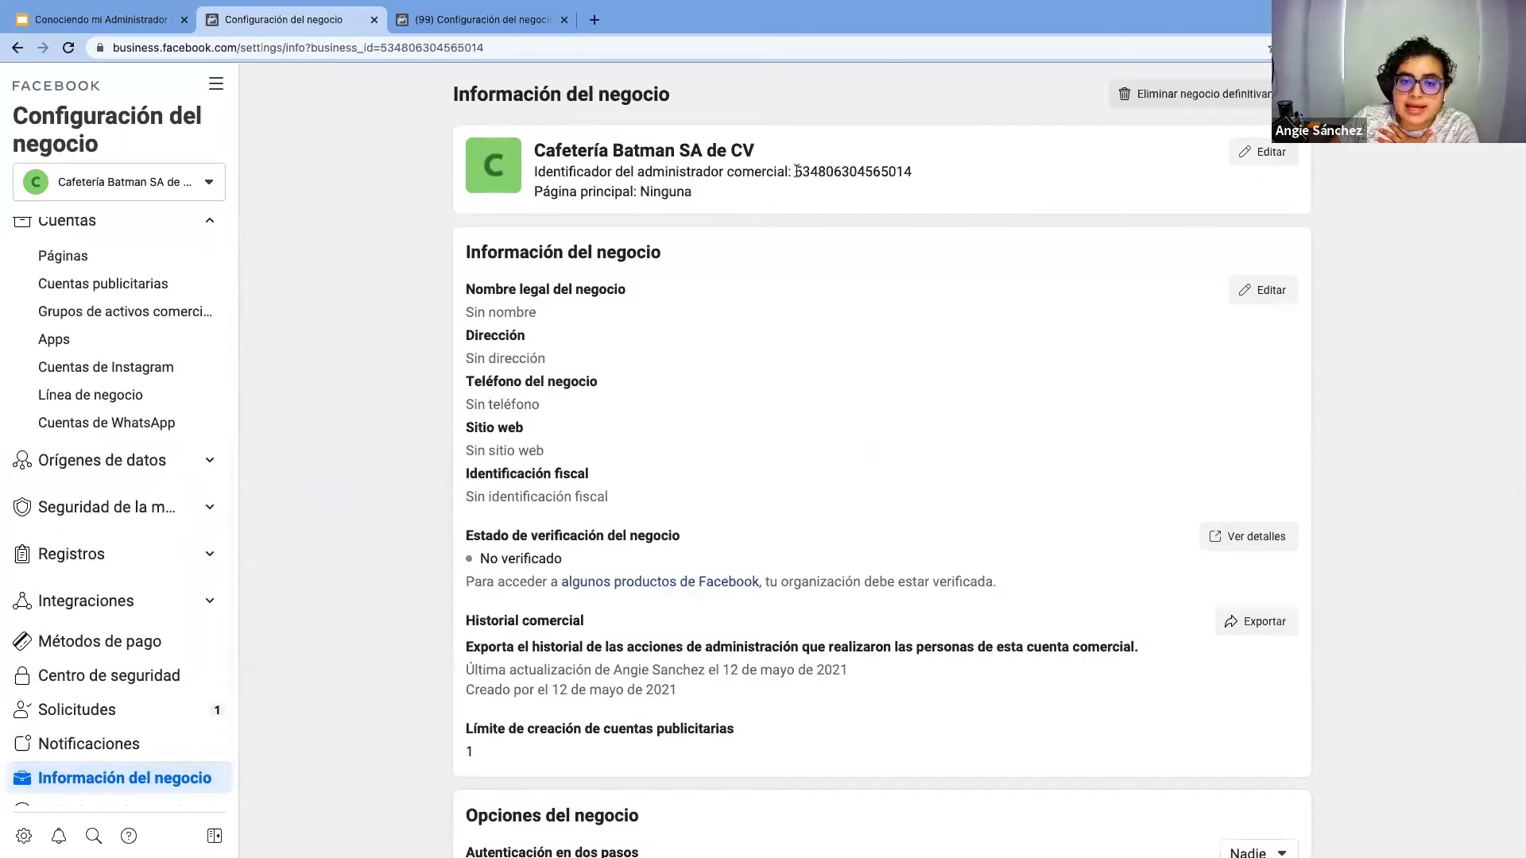
{"action": "left_click_drag", "start_coordinate": [795, 172], "coordinate": [914, 172]}
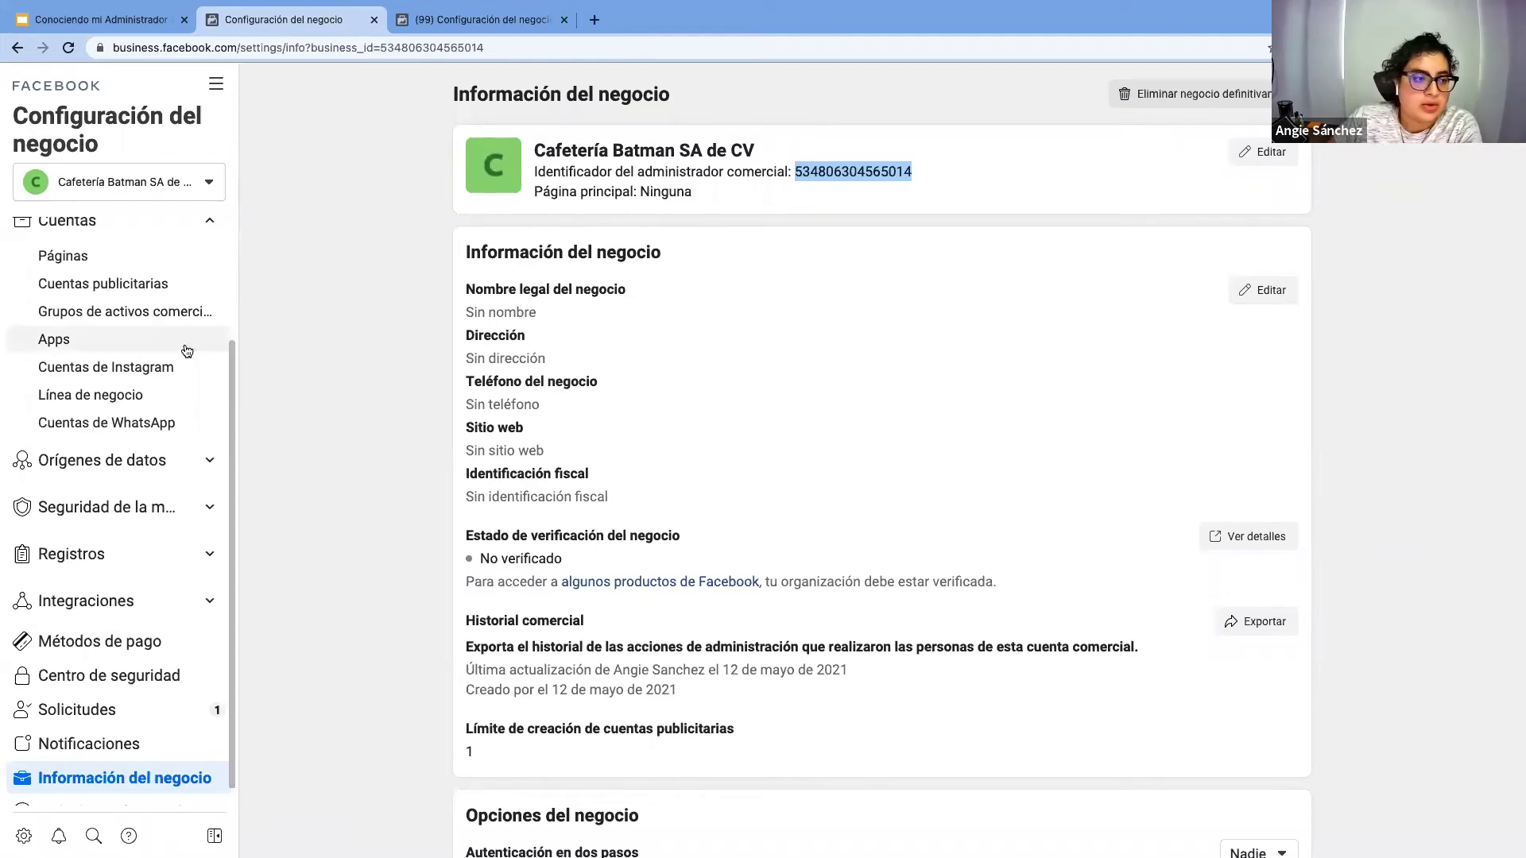
Start adding an asset-sharing partner to Cafetería Batman SA de CV and open La Carcacha's business information
{"action": "scroll", "coordinate": [159, 358], "scroll_direction": "up", "scroll_amount": 3}
{"action": "left_click", "coordinate": [95, 315]}
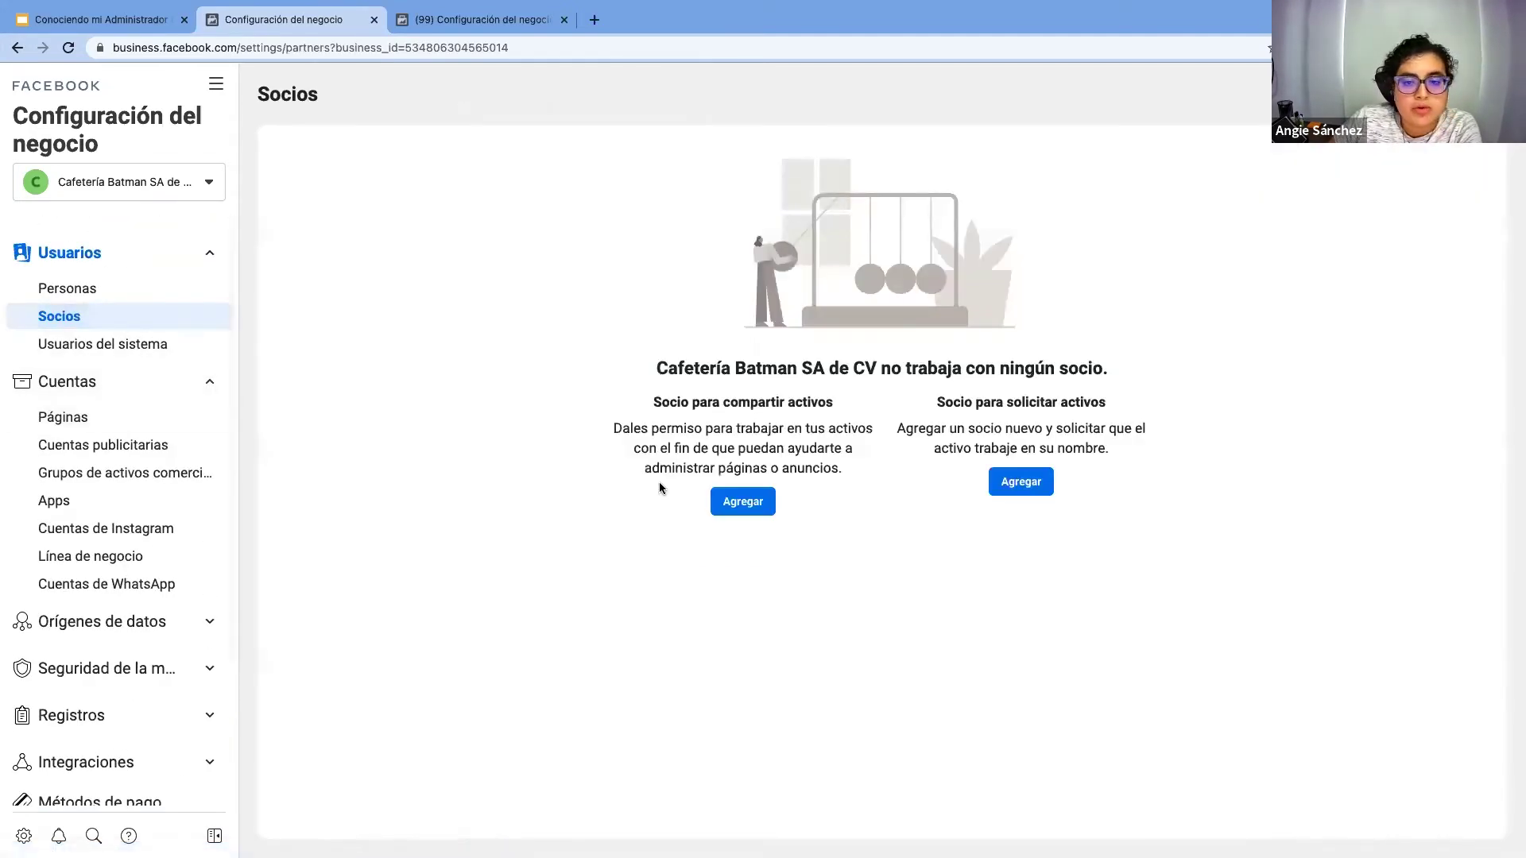
{"action": "left_click", "coordinate": [745, 504]}
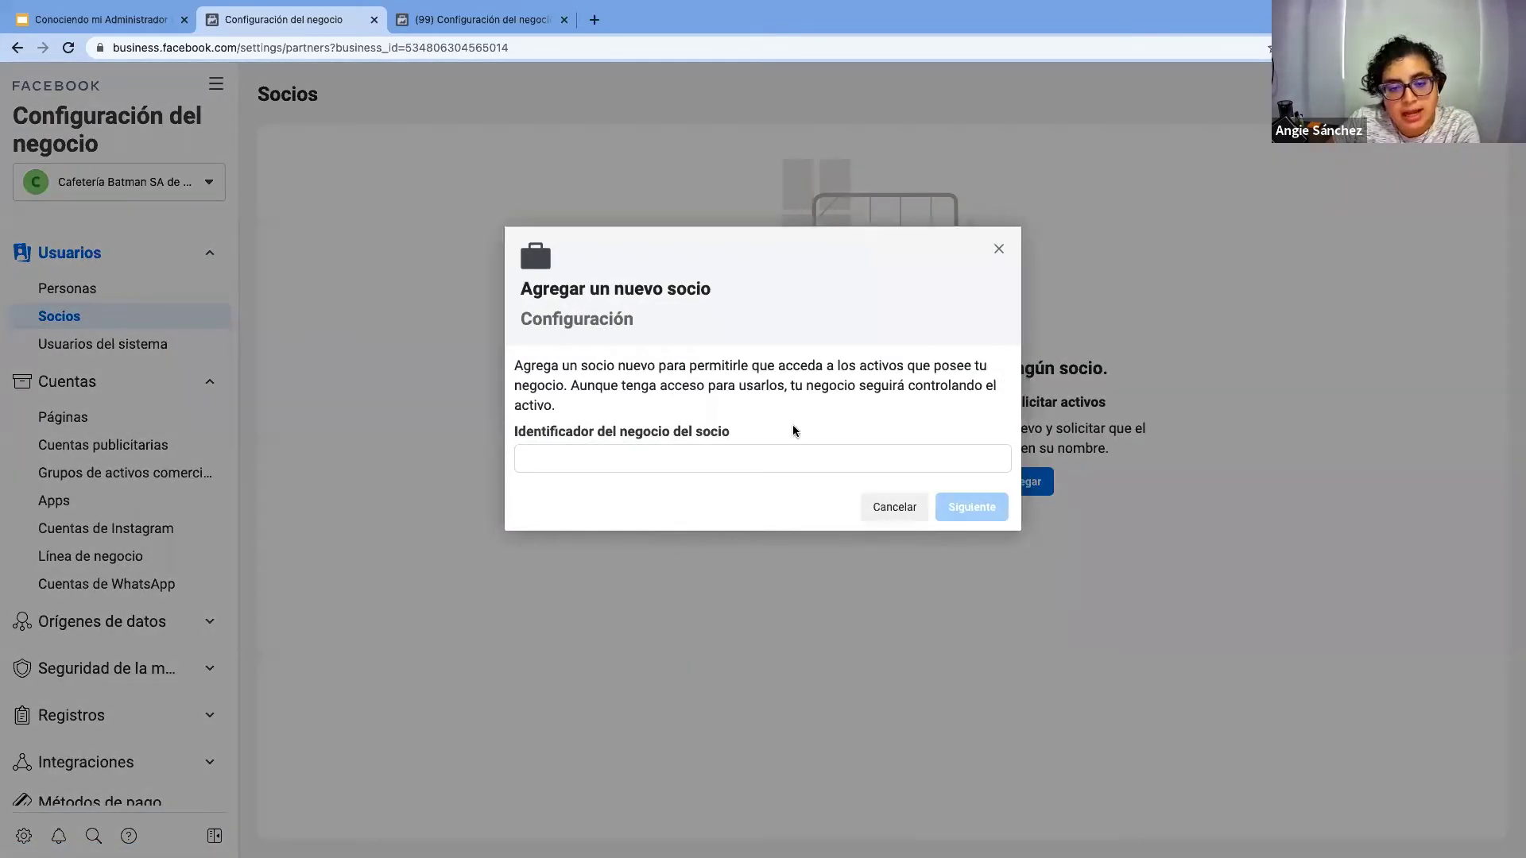
{"action": "left_click", "coordinate": [477, 19]}
{"action": "scroll", "coordinate": [143, 699], "scroll_direction": "down", "scroll_amount": 5}
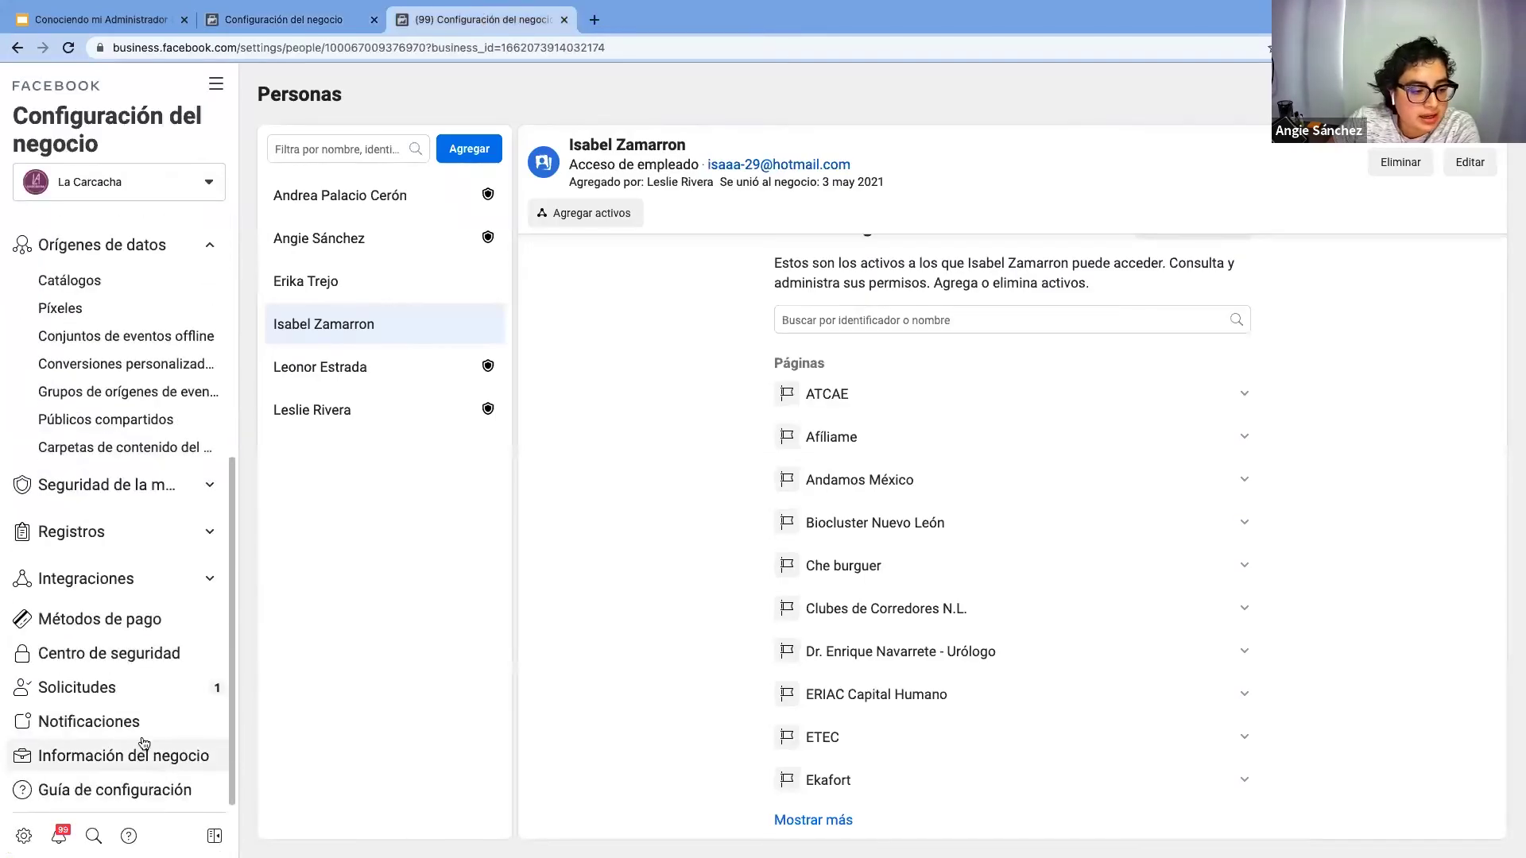
{"action": "left_click", "coordinate": [144, 751]}
Copy La Carcacha's business manager identifier into Cafetería Batman's new partner form and continue to the asset assignment
{"action": "left_click_drag", "start_coordinate": [795, 171], "coordinate": [949, 173]}
{"action": "key", "text": "ctrl+c"}
{"action": "left_click", "coordinate": [334, 19]}
{"action": "left_click", "coordinate": [681, 458]}
{"action": "key", "text": "ctrl+v"}
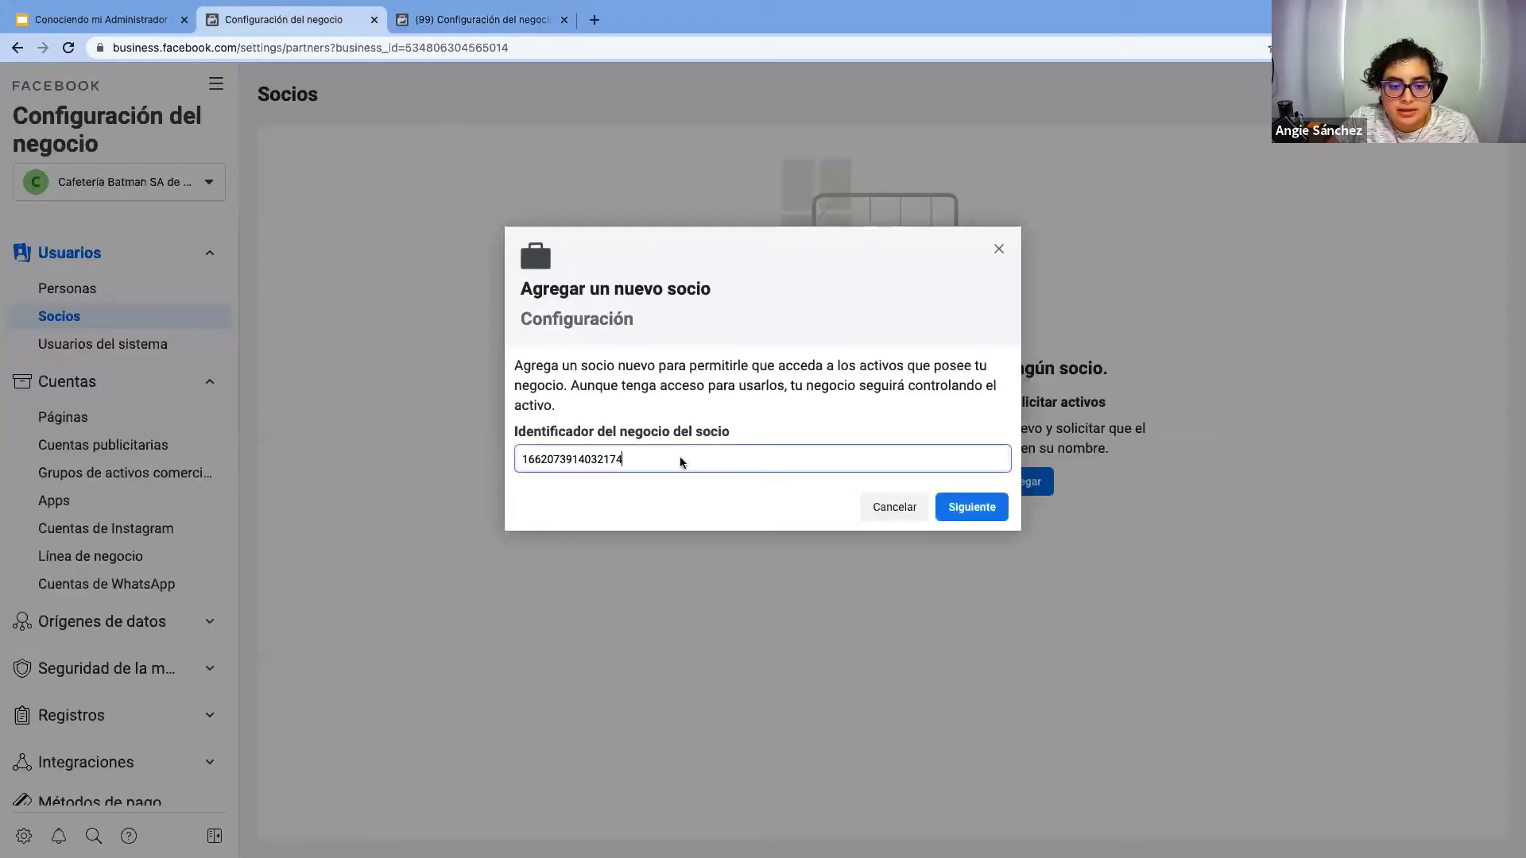
{"action": "left_click", "coordinate": [971, 507]}
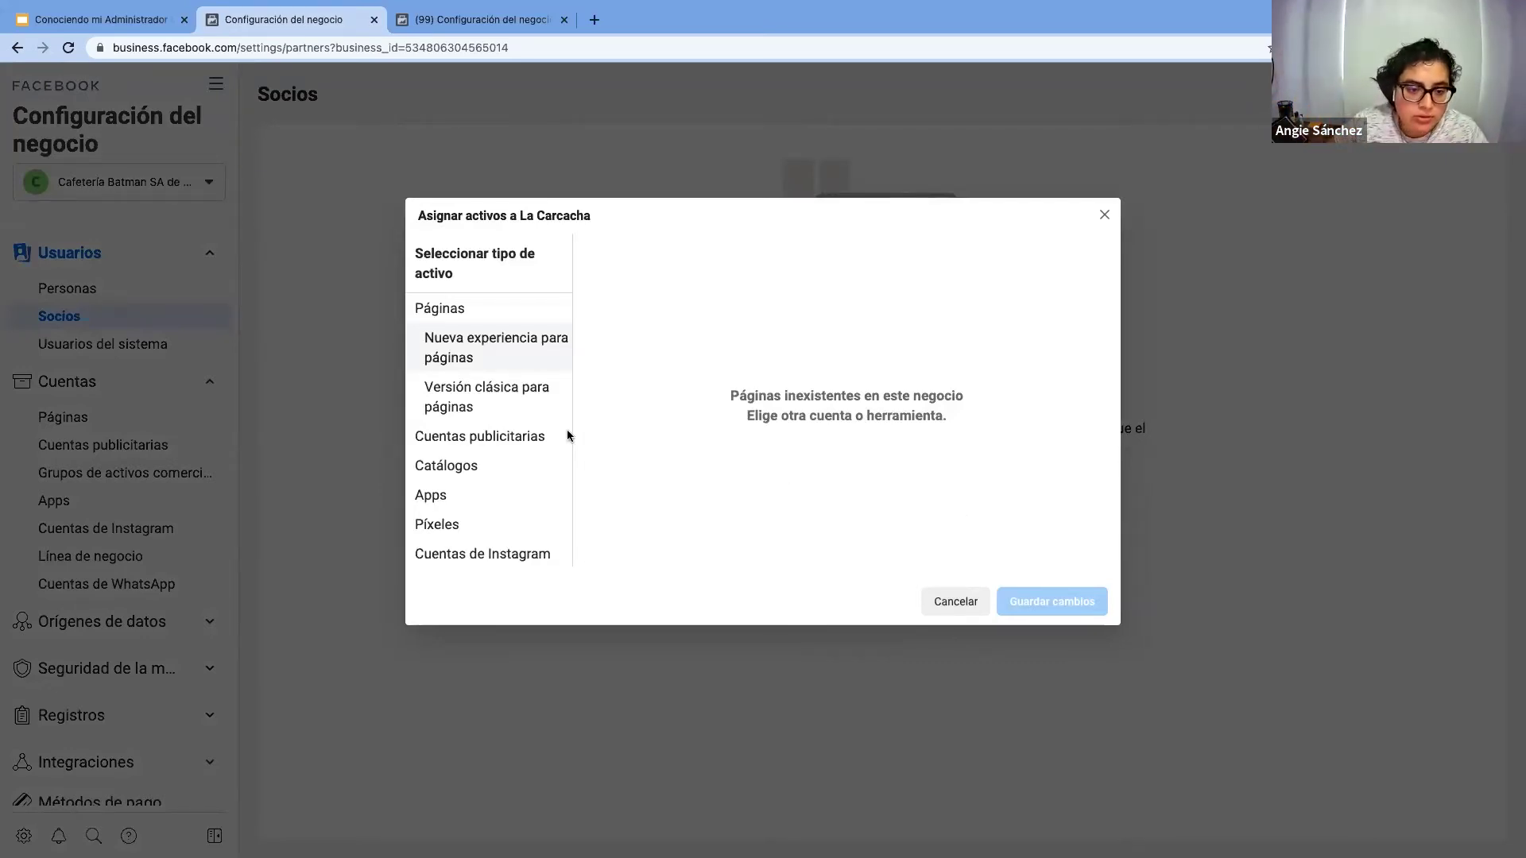
Review the asset types that can be assigned to La Carcacha, from ad accounts to domains, and cancel the assignment
{"action": "left_click", "coordinate": [472, 438]}
{"action": "left_click", "coordinate": [469, 460]}
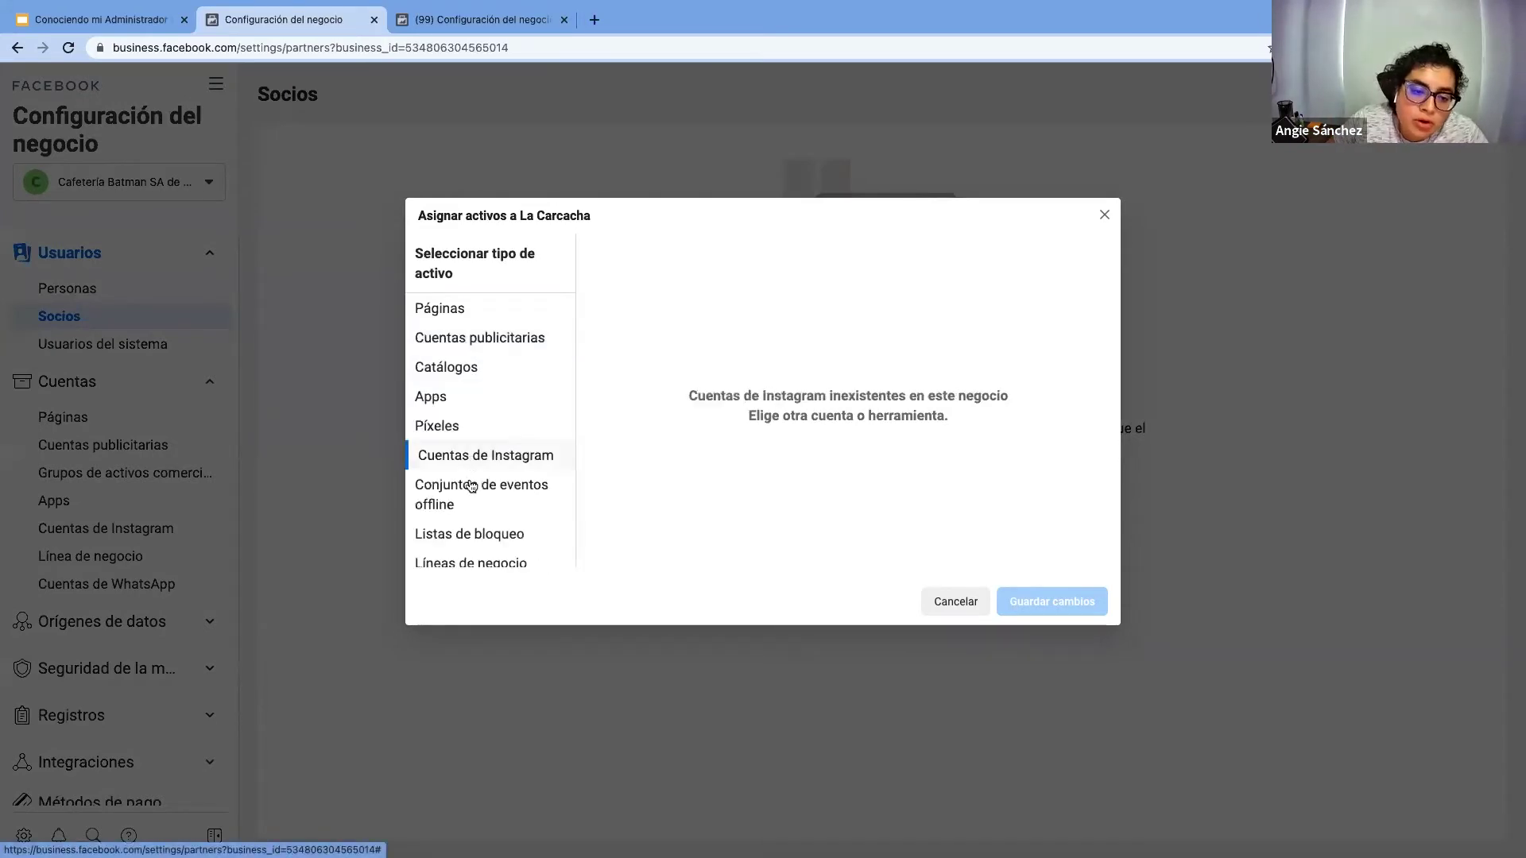
{"action": "left_click", "coordinate": [477, 499]}
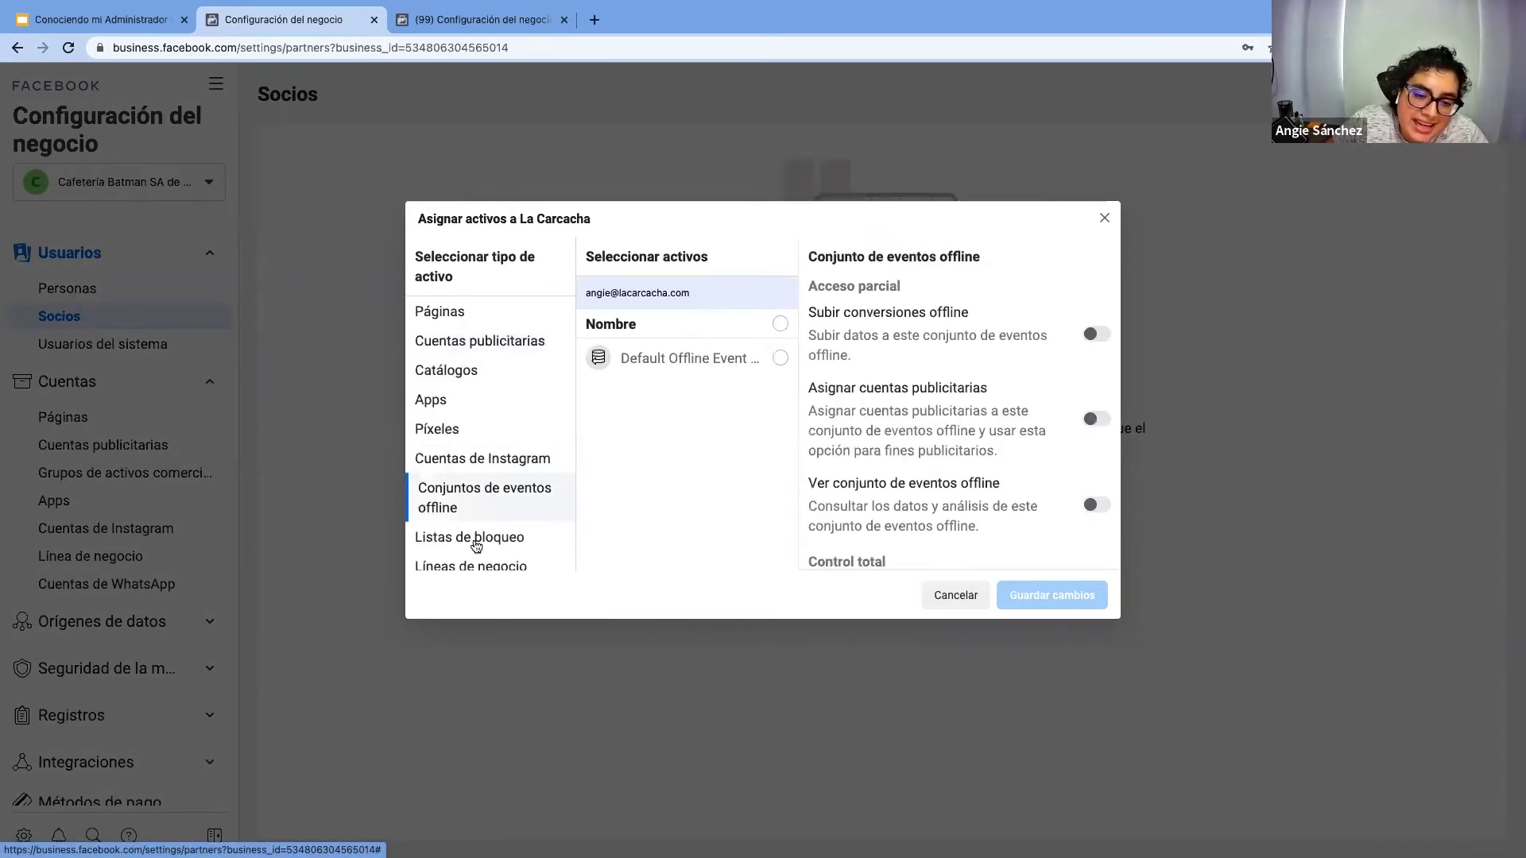
{"action": "left_click", "coordinate": [504, 461]}
{"action": "left_click", "coordinate": [500, 538]}
{"action": "scroll", "coordinate": [493, 567], "scroll_direction": "down", "scroll_amount": 3}
{"action": "left_click", "coordinate": [487, 554]}
{"action": "left_click", "coordinate": [478, 496]}
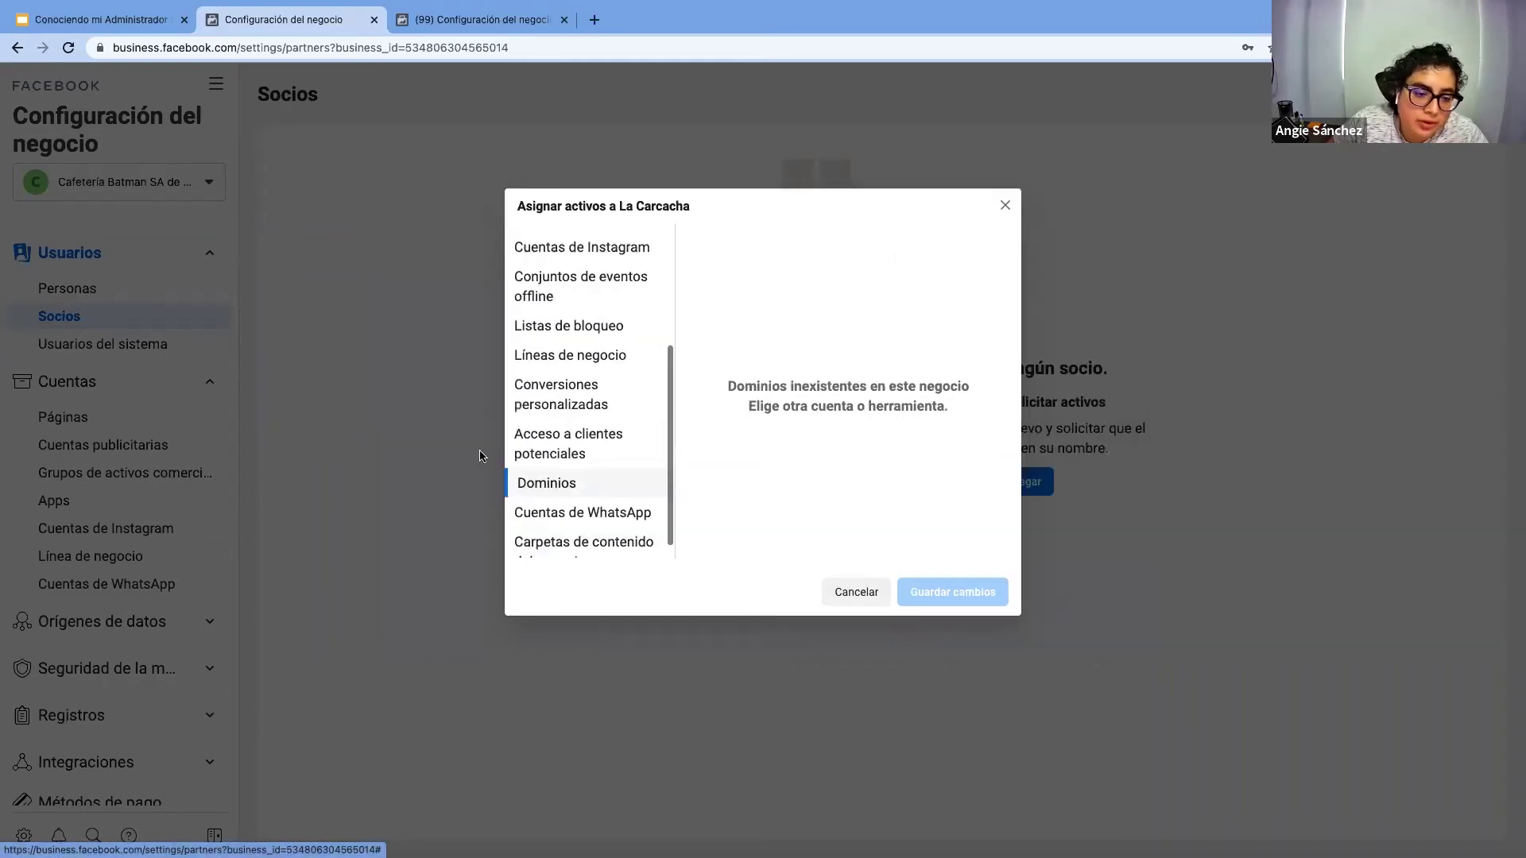
{"action": "left_click", "coordinate": [567, 354]}
{"action": "left_click", "coordinate": [449, 318]}
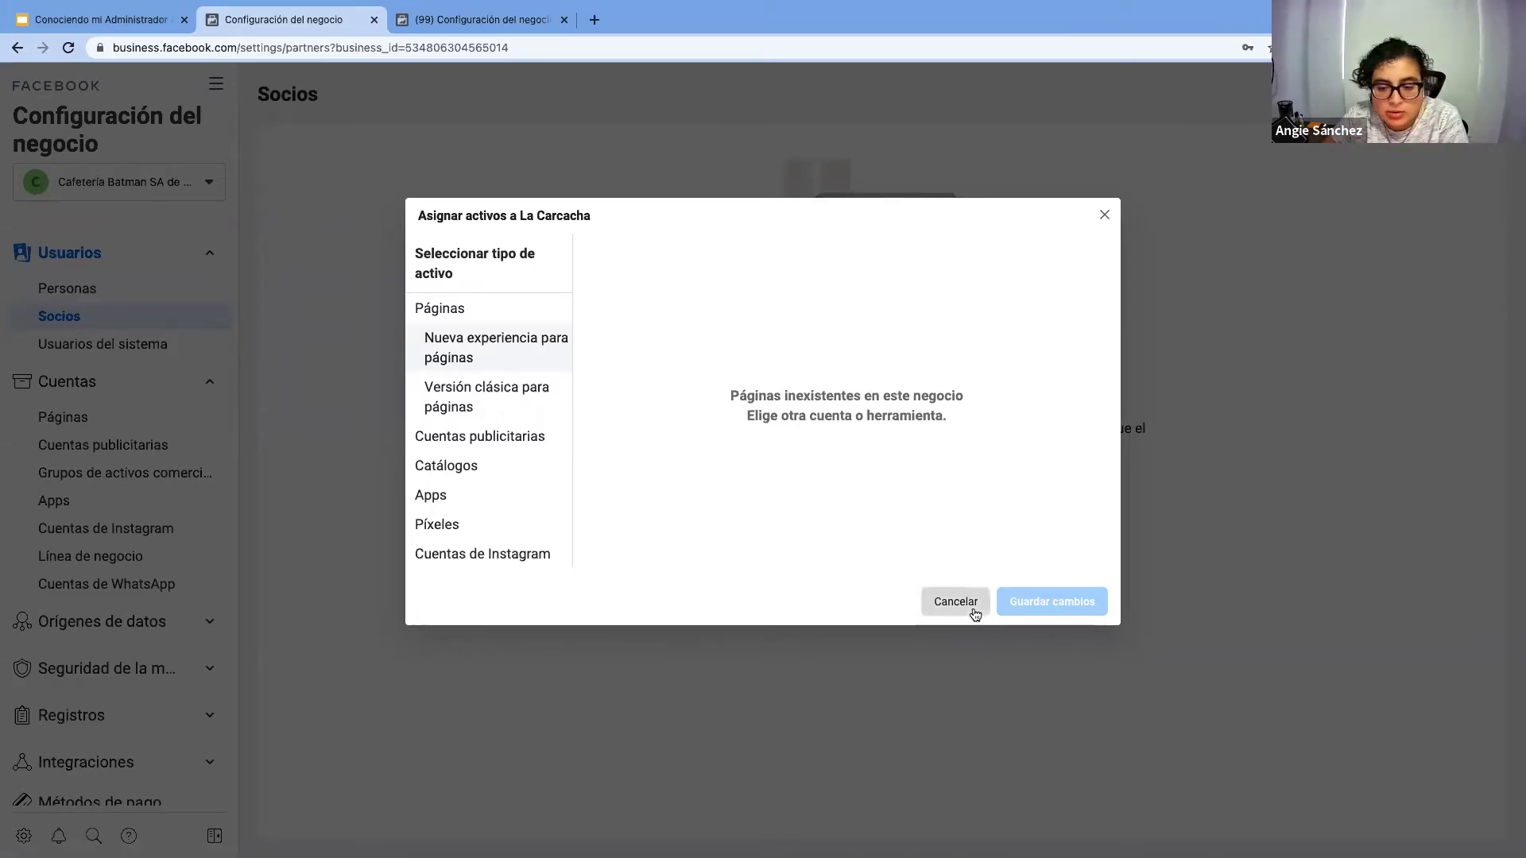
{"action": "left_click", "coordinate": [946, 604]}
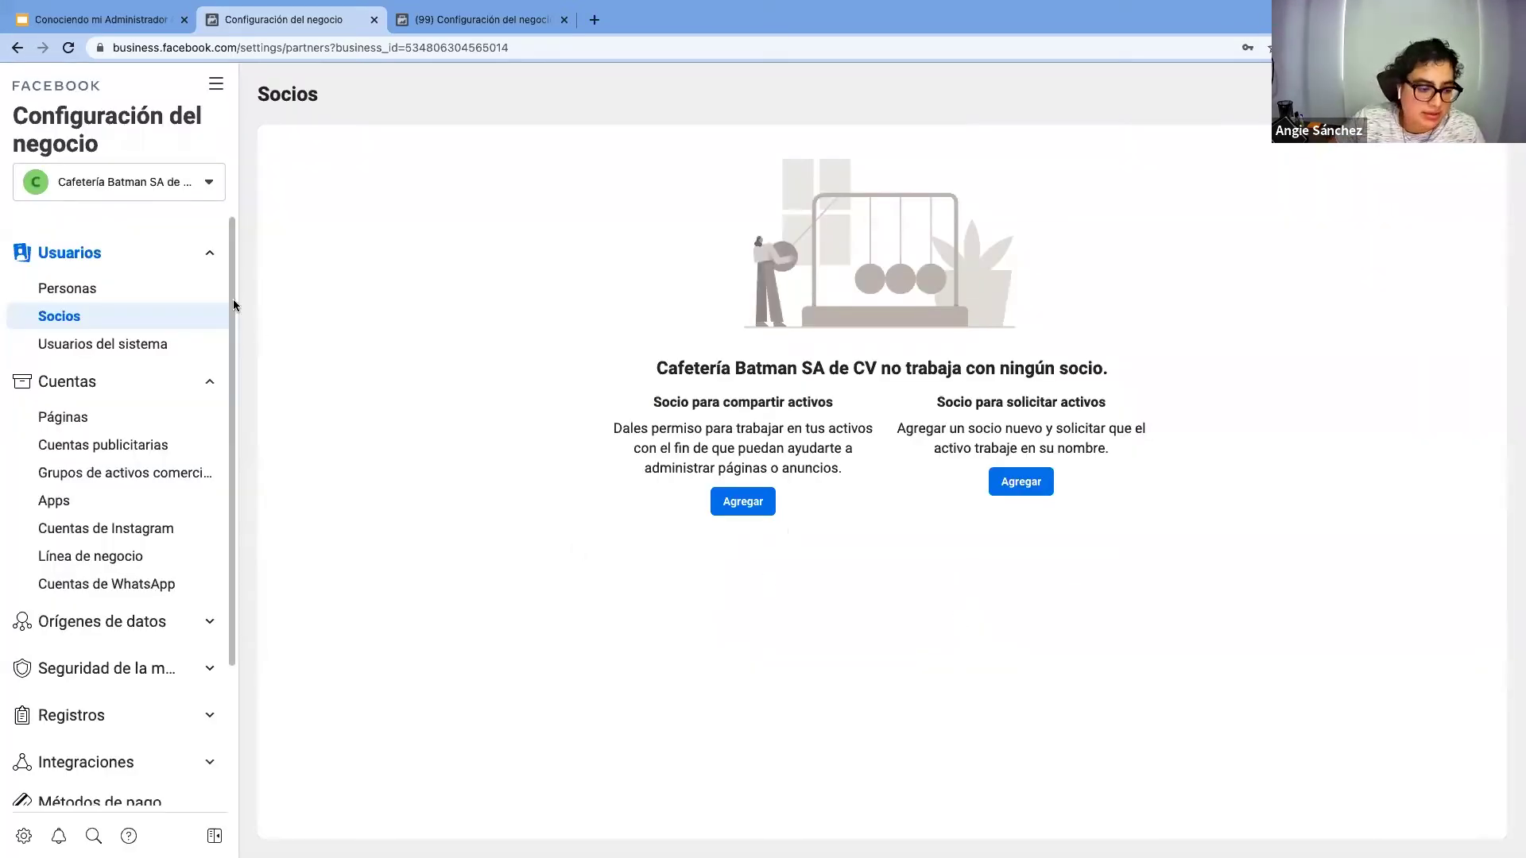
Copy the business manager identifier of Cafetería Batman SA de CV from its business information
{"action": "scroll", "coordinate": [227, 397], "scroll_direction": "down", "scroll_amount": 3}
{"action": "left_click", "coordinate": [213, 752]}
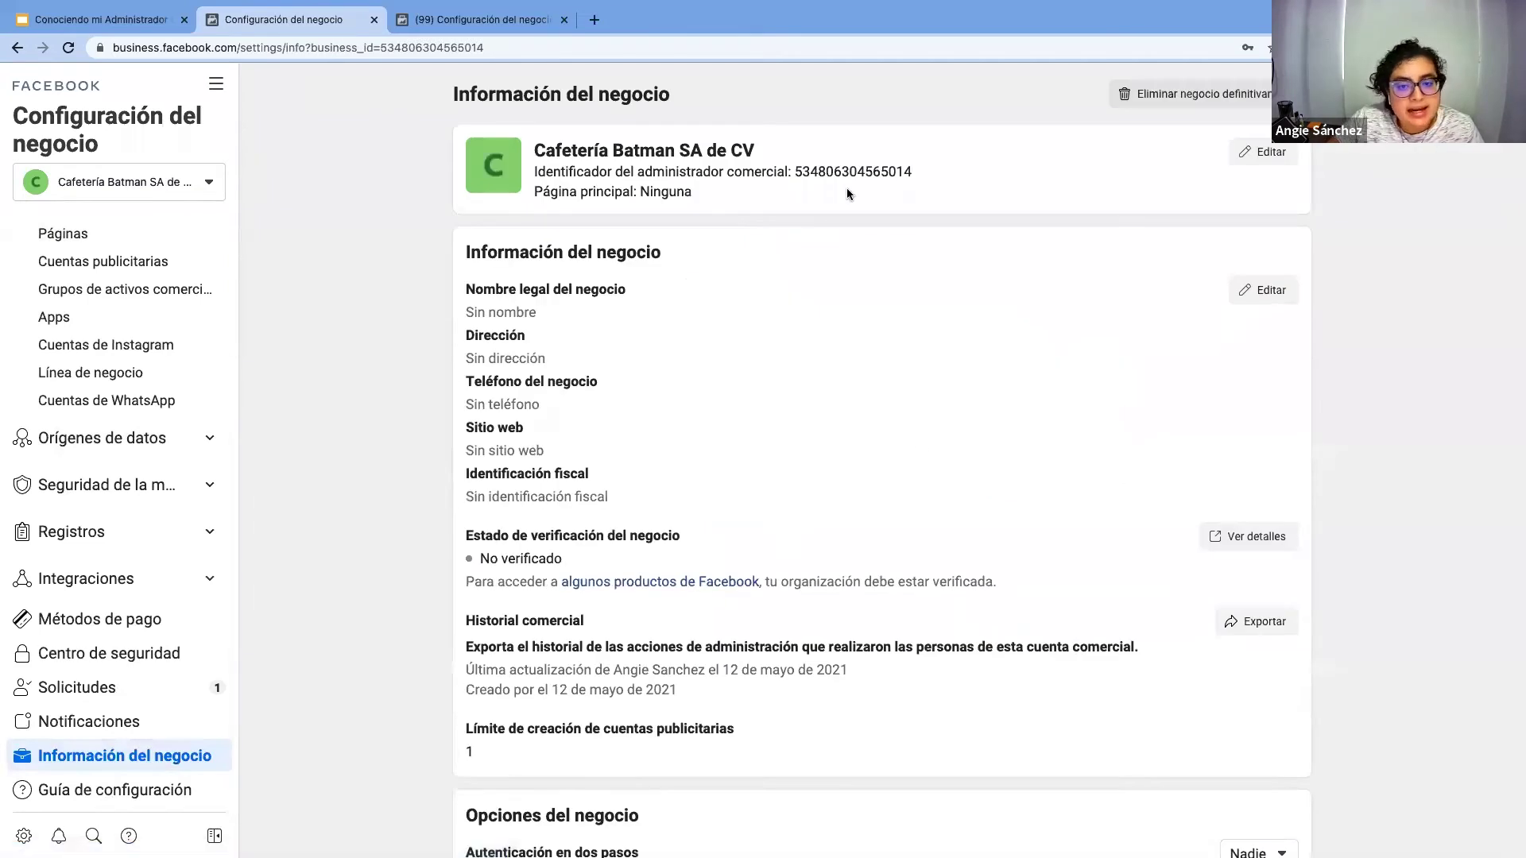
{"action": "left_click_drag", "start_coordinate": [789, 171], "coordinate": [956, 167]}
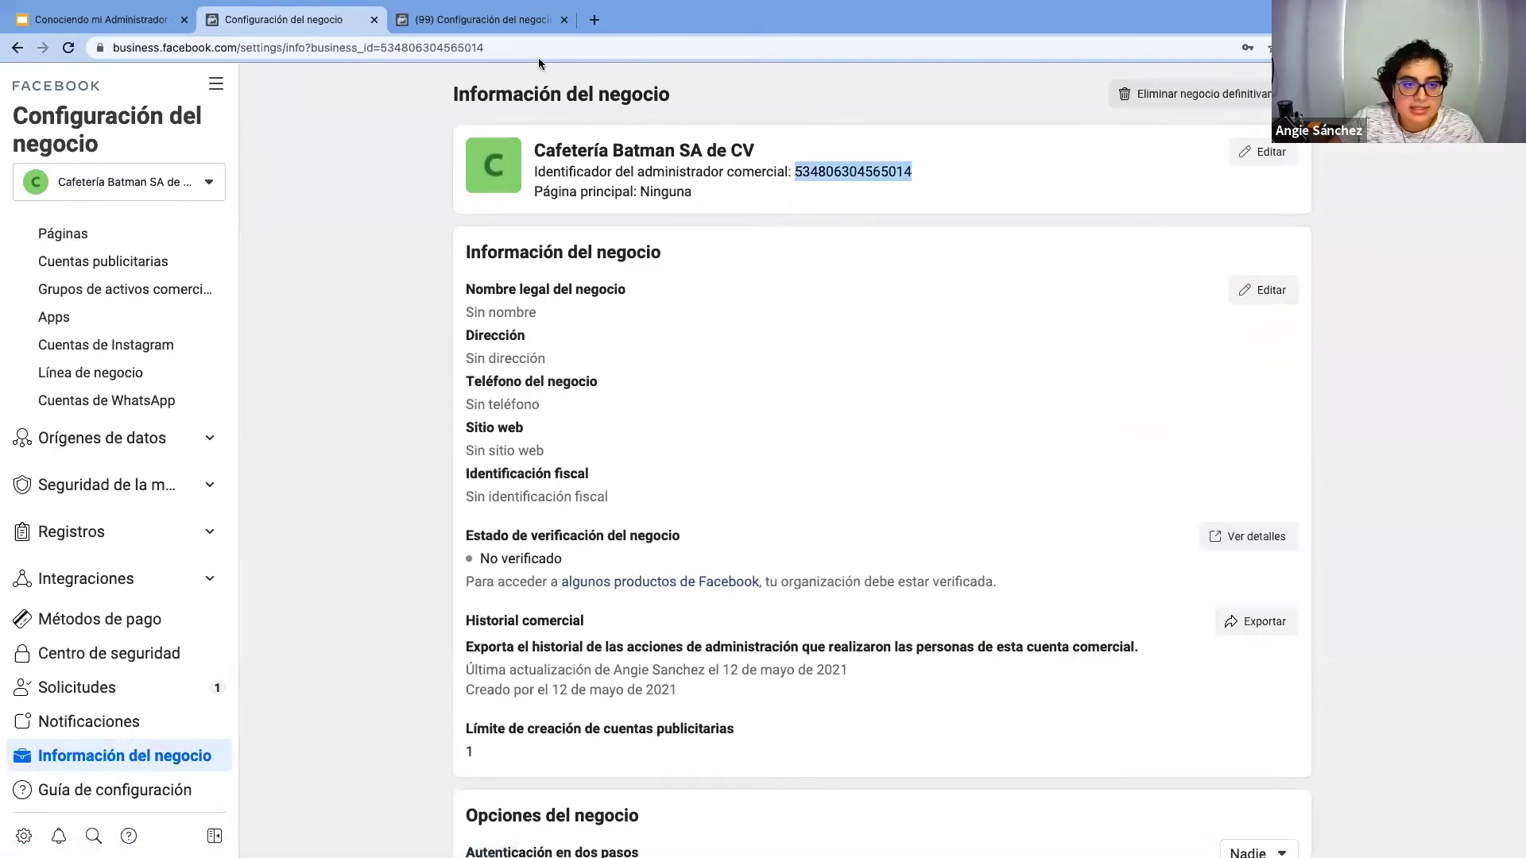
Add a partner with access to La Carcacha's assets, using the copied identifier of Cafetería Batman SA de CV, and continue to asset assignment
{"action": "left_click", "coordinate": [514, 24]}
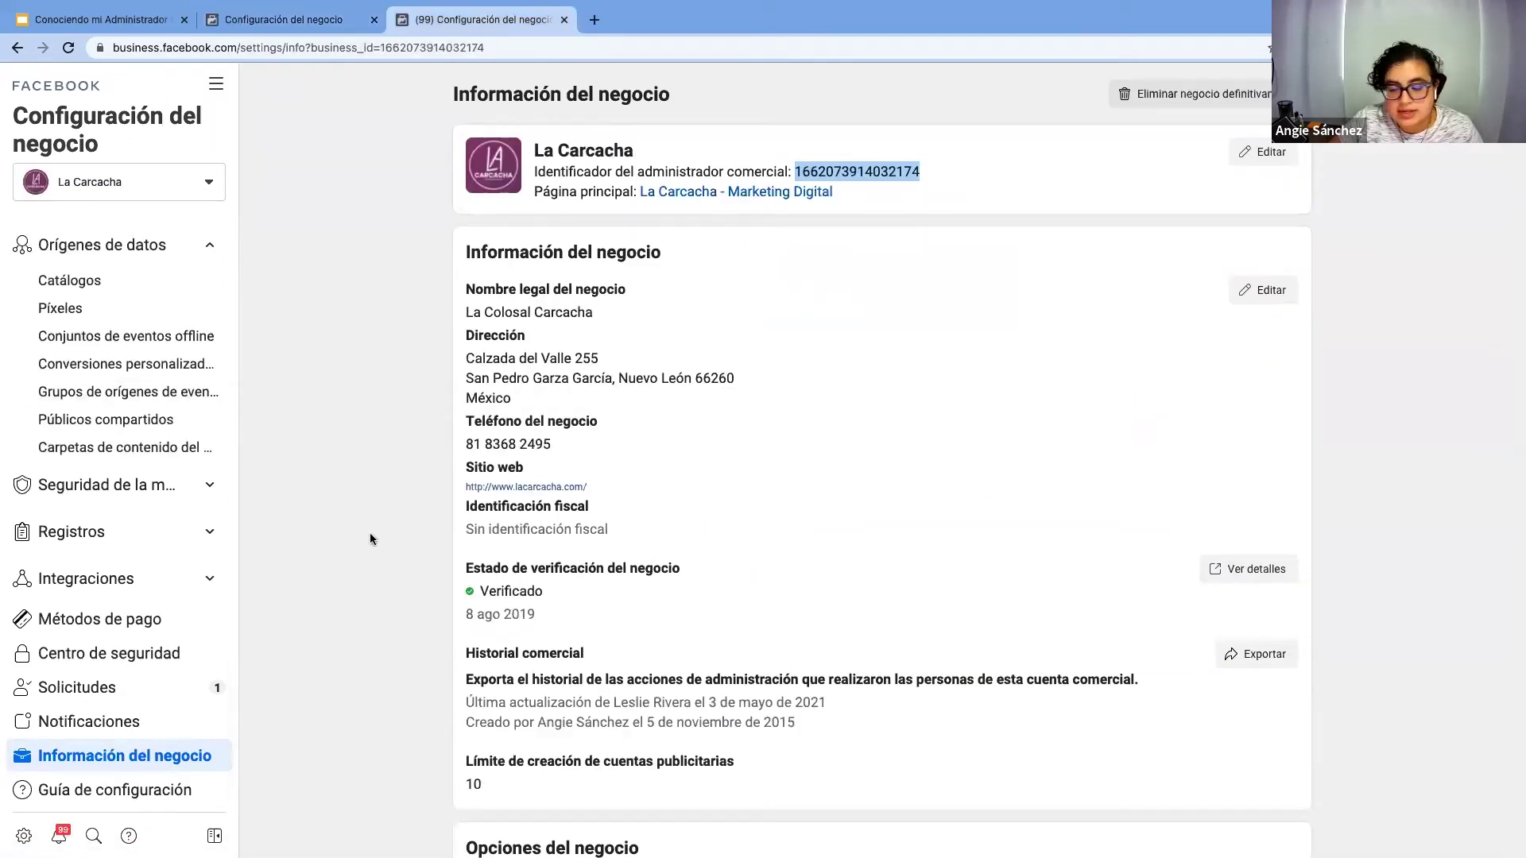
{"action": "scroll", "coordinate": [167, 318], "scroll_direction": "up", "scroll_amount": 3}
{"action": "scroll", "coordinate": [165, 318], "scroll_direction": "up", "scroll_amount": 2}
{"action": "left_click", "coordinate": [165, 317]}
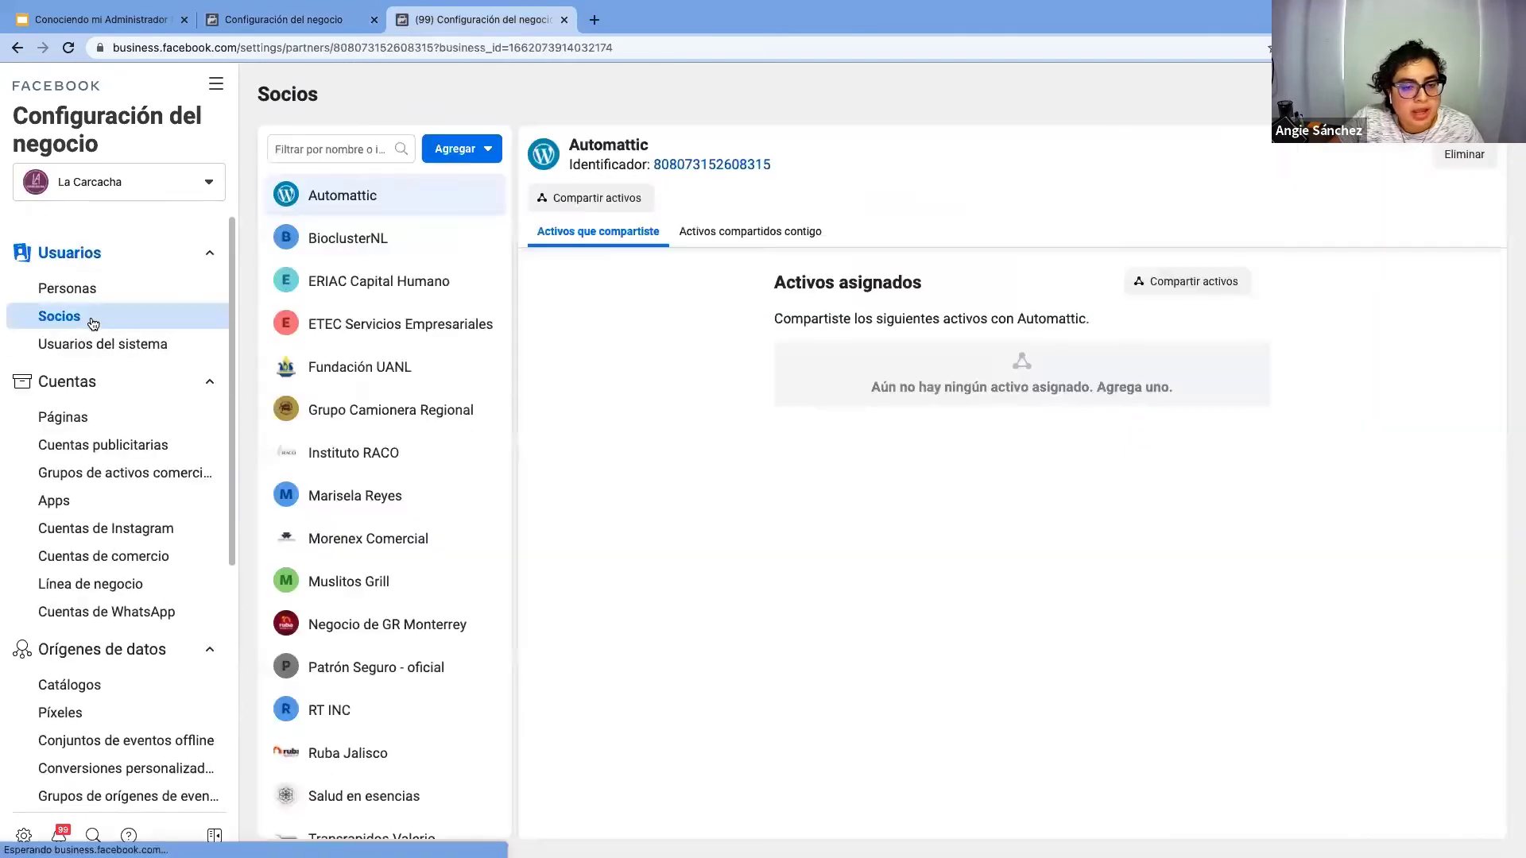
{"action": "left_click", "coordinate": [483, 149]}
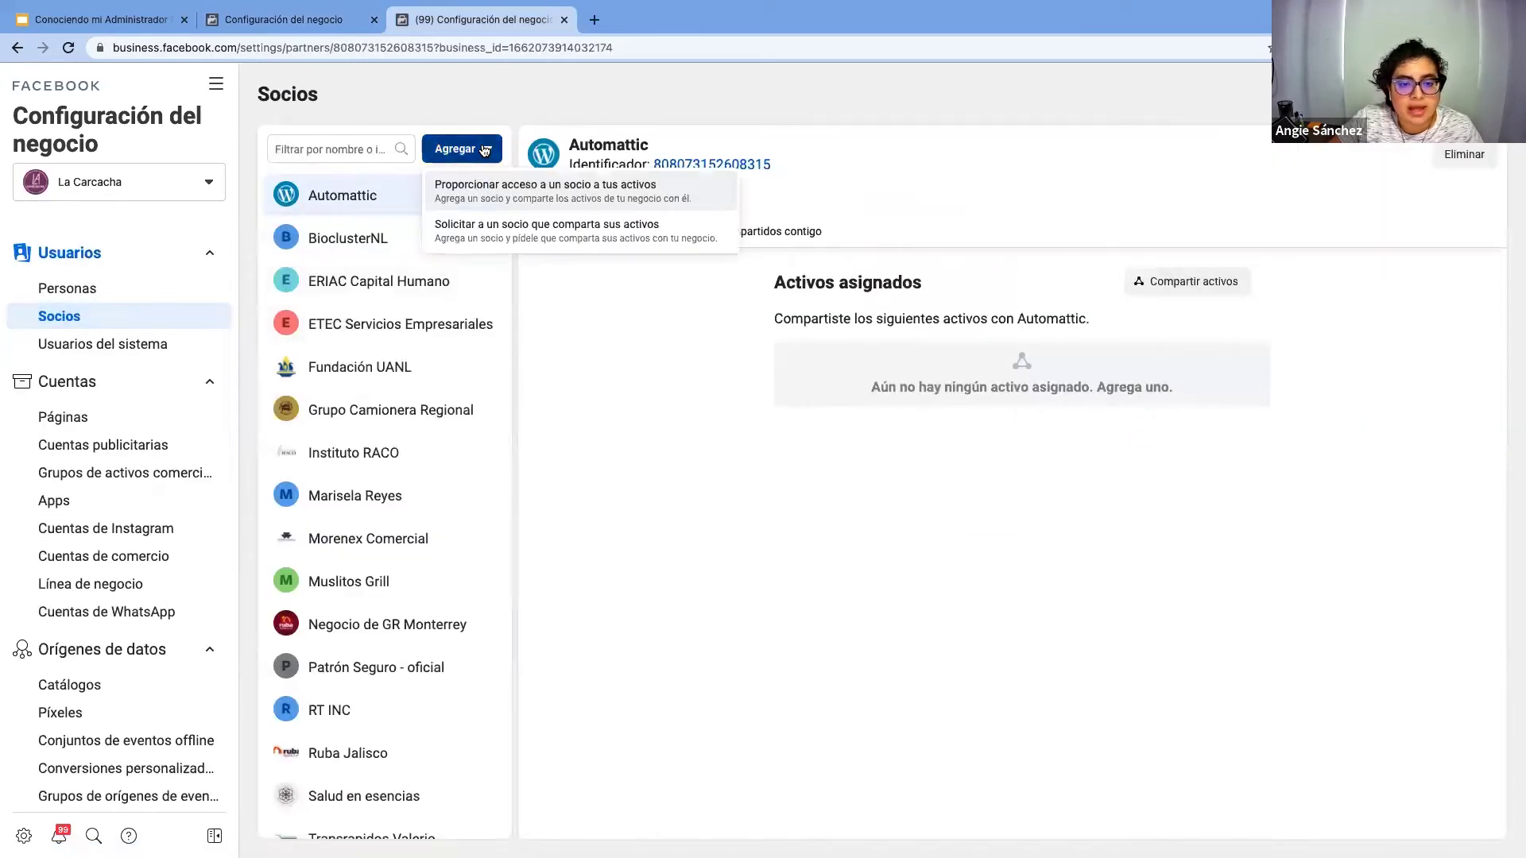
{"action": "left_click", "coordinate": [513, 198]}
{"action": "left_click", "coordinate": [595, 456]}
{"action": "key", "text": "ctrl+v"}
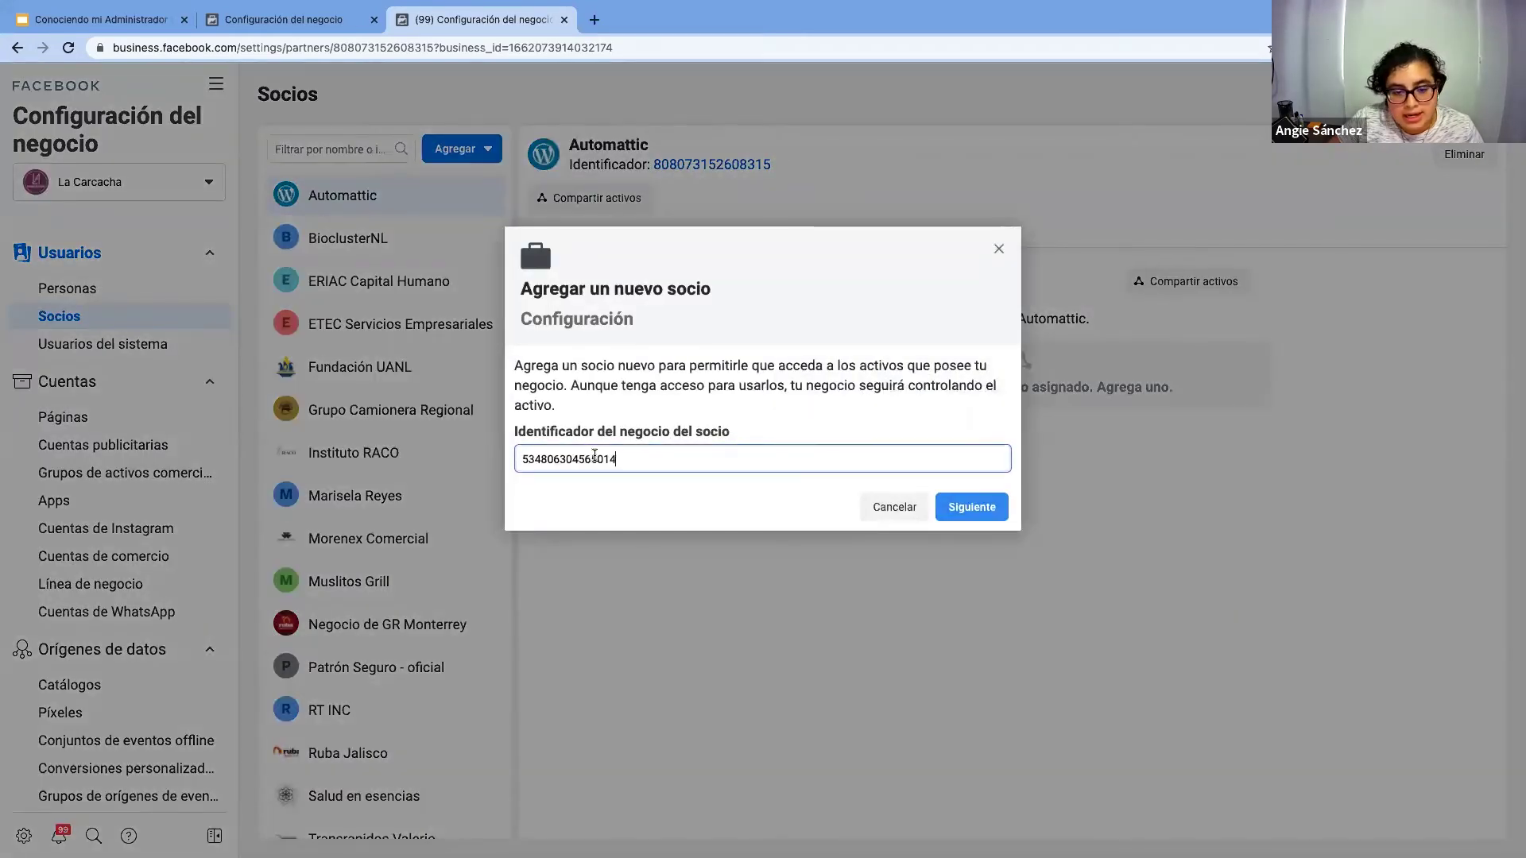
{"action": "left_click", "coordinate": [971, 507]}
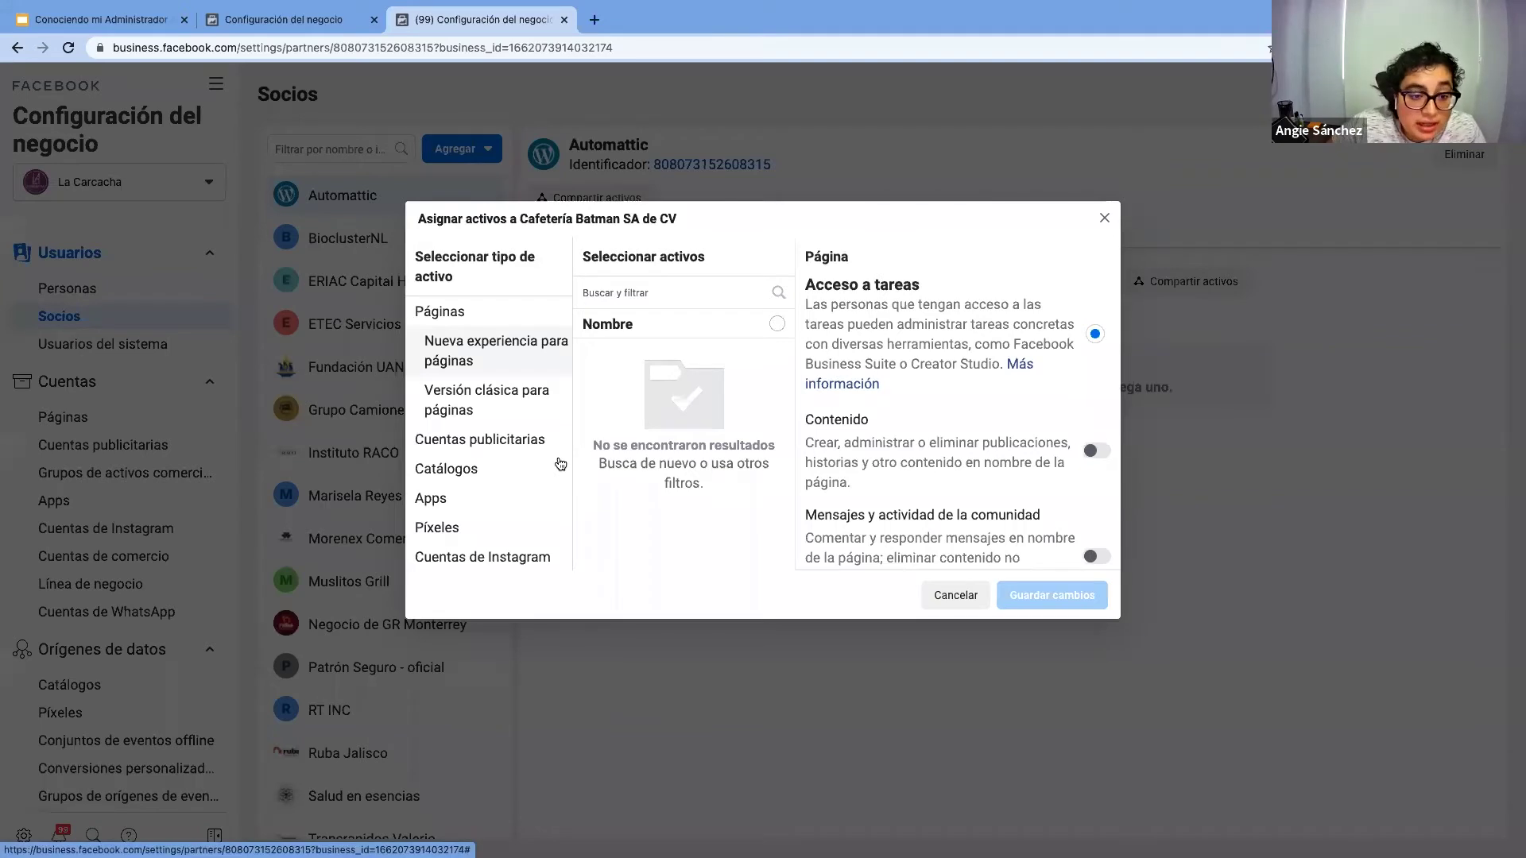
Assign the ASMX ad account to Cafetería Batman SA de CV with Administrar campañas enabled and save the changes
{"action": "left_click", "coordinate": [496, 441]}
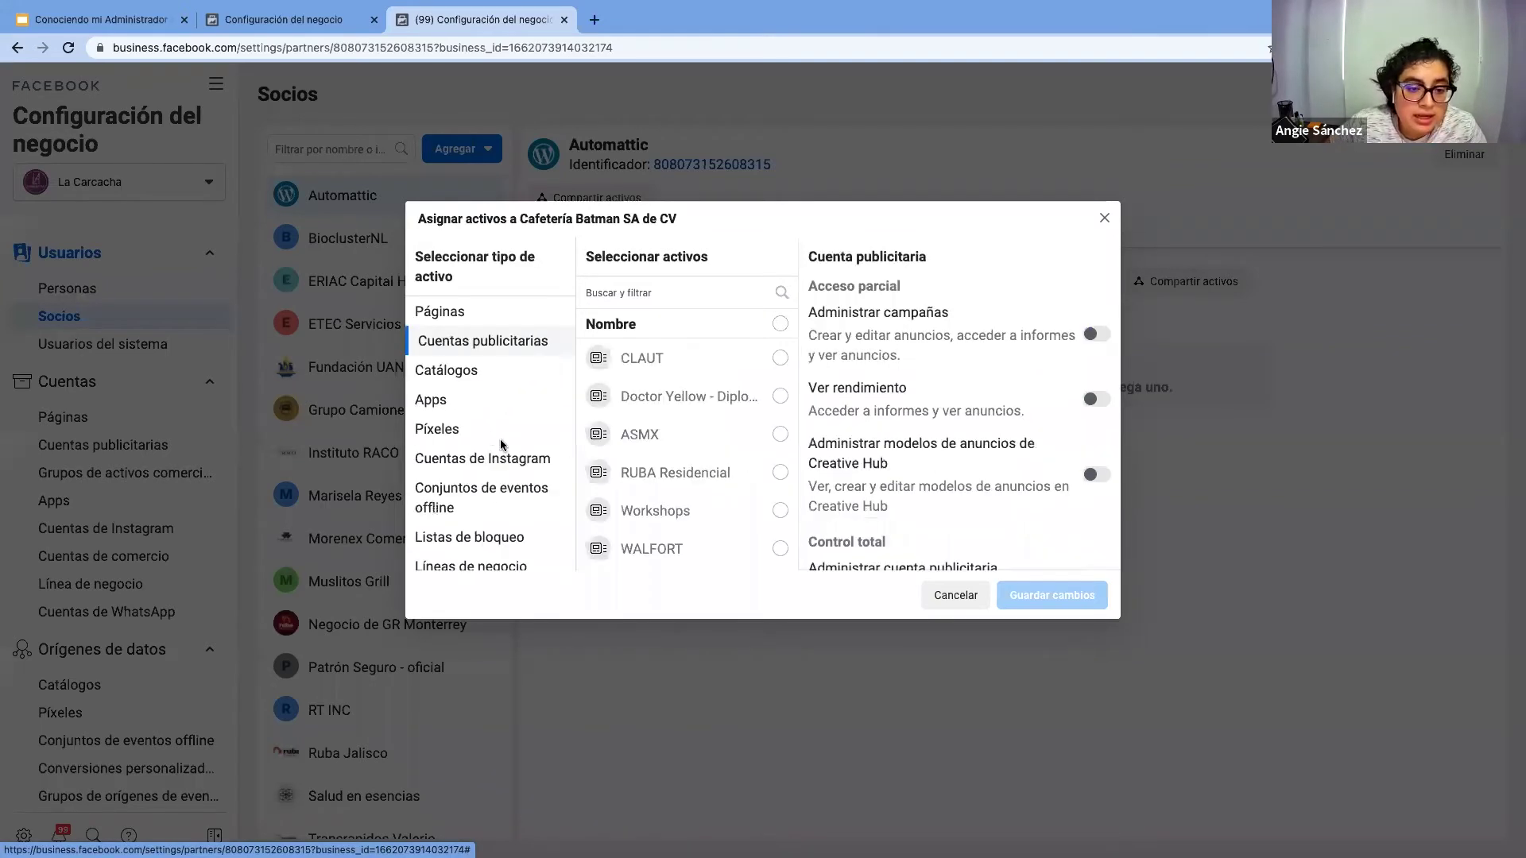
{"action": "left_click", "coordinate": [778, 435]}
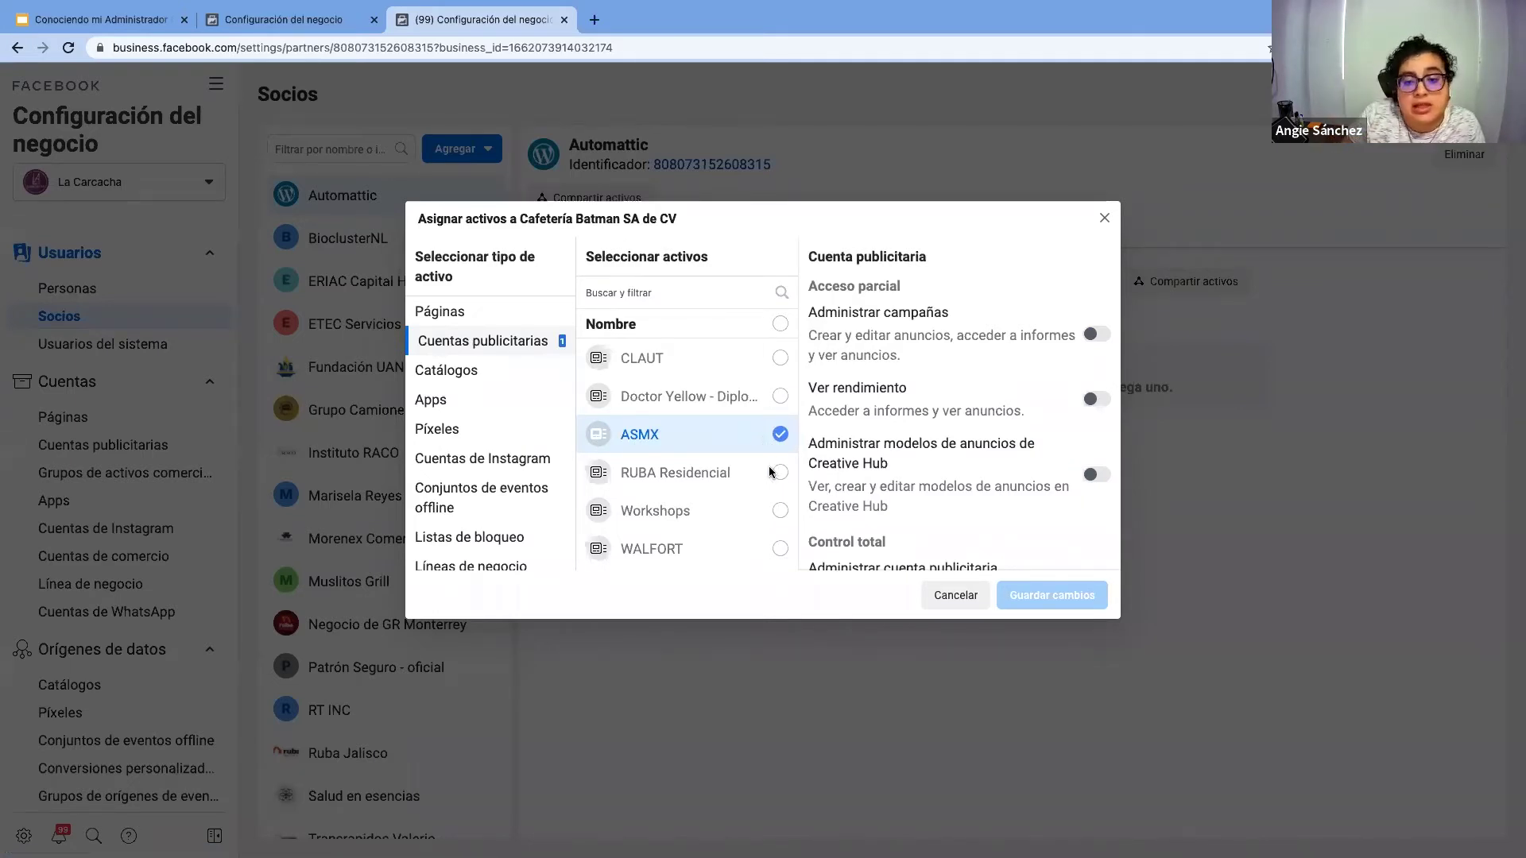
{"action": "scroll", "coordinate": [765, 432], "scroll_direction": "down", "scroll_amount": 3}
{"action": "scroll", "coordinate": [766, 460], "scroll_direction": "up", "scroll_amount": 3}
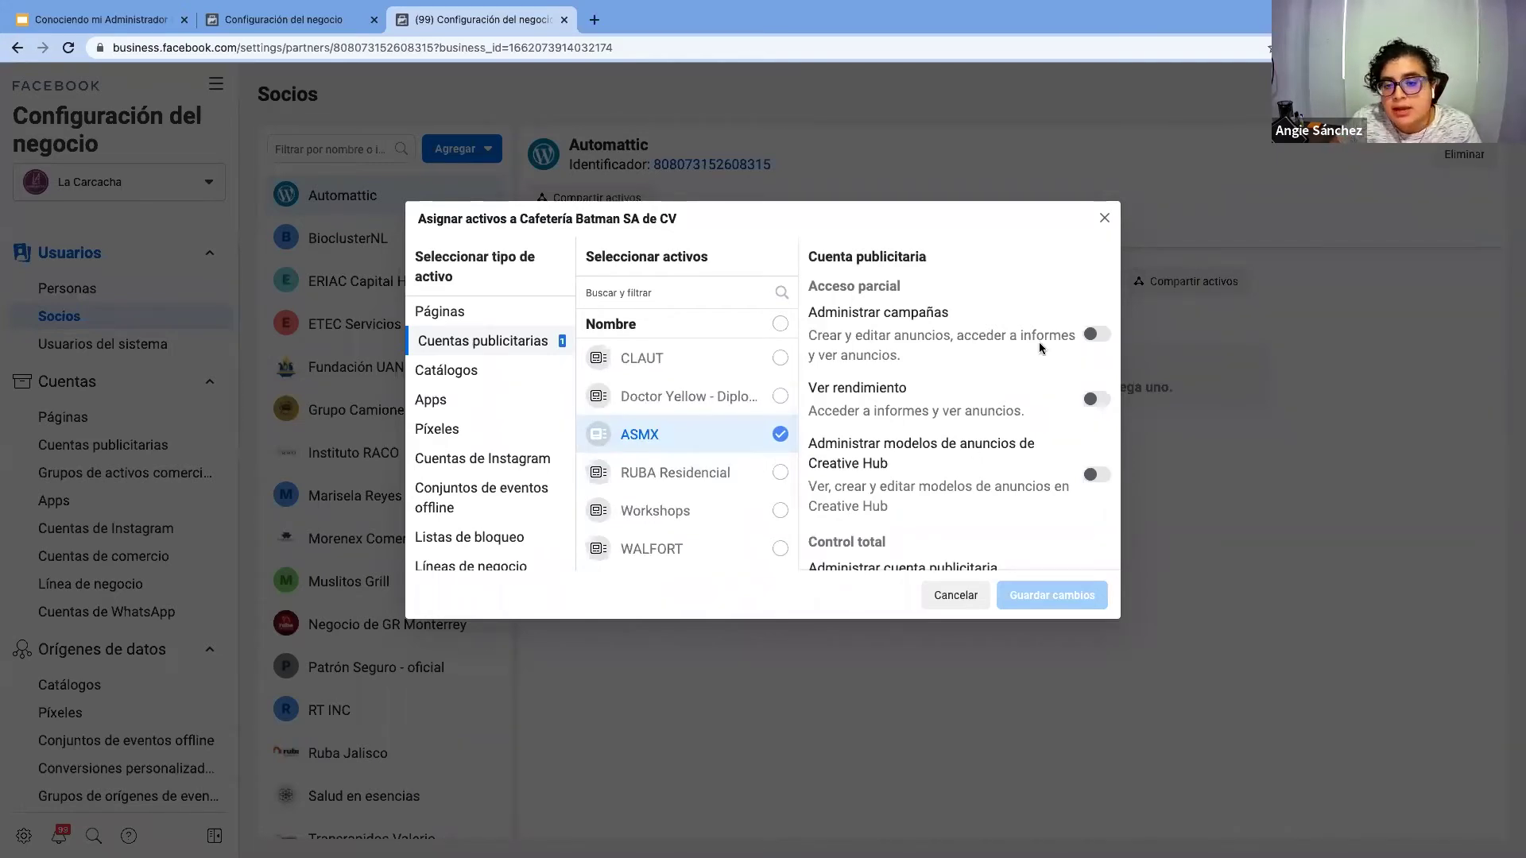
{"action": "left_click", "coordinate": [1101, 335]}
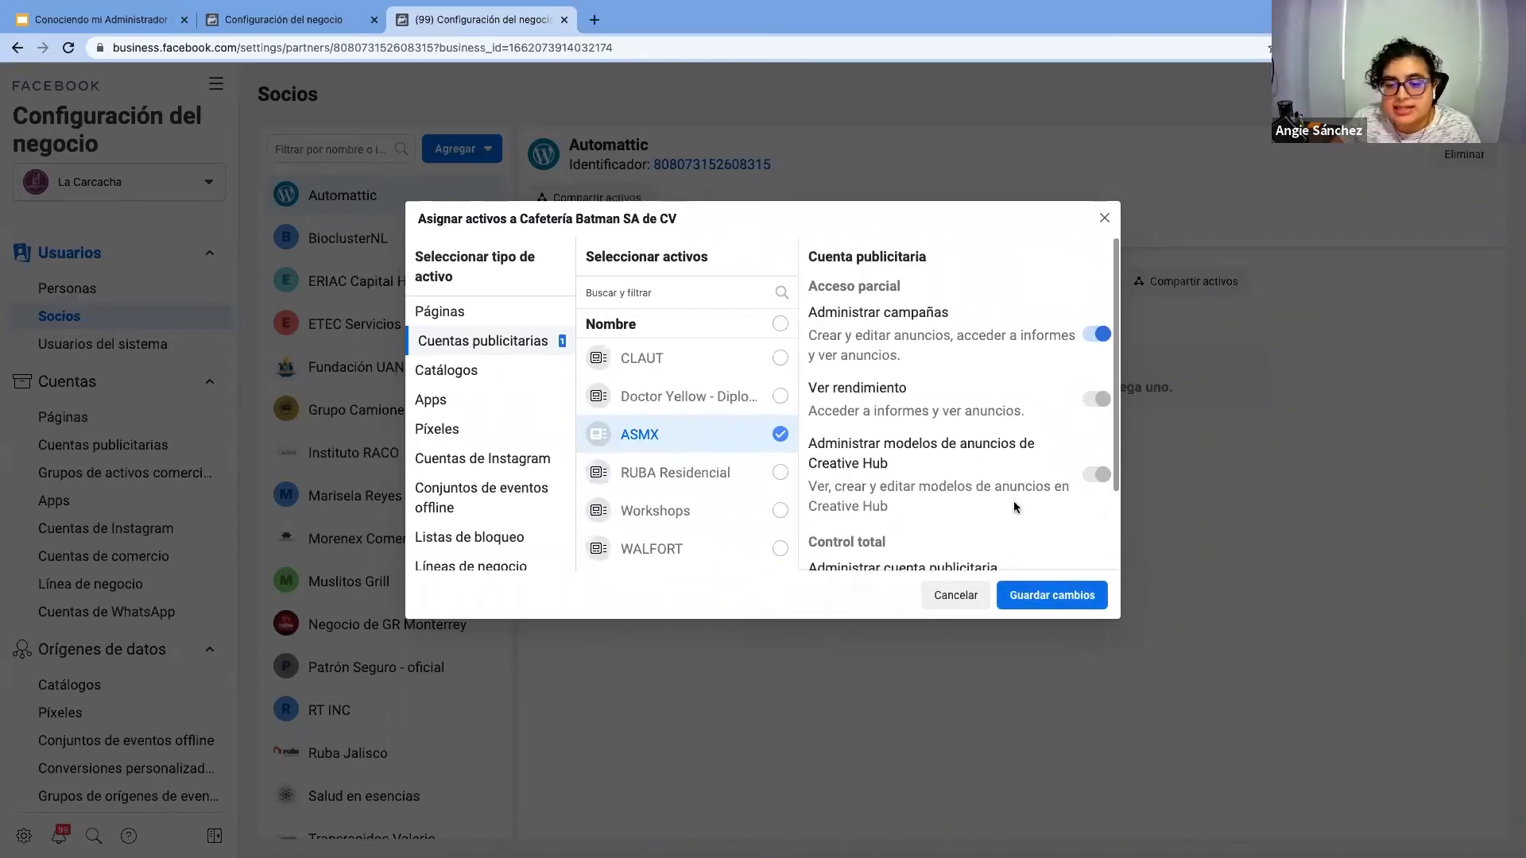
{"action": "left_click", "coordinate": [1069, 603]}
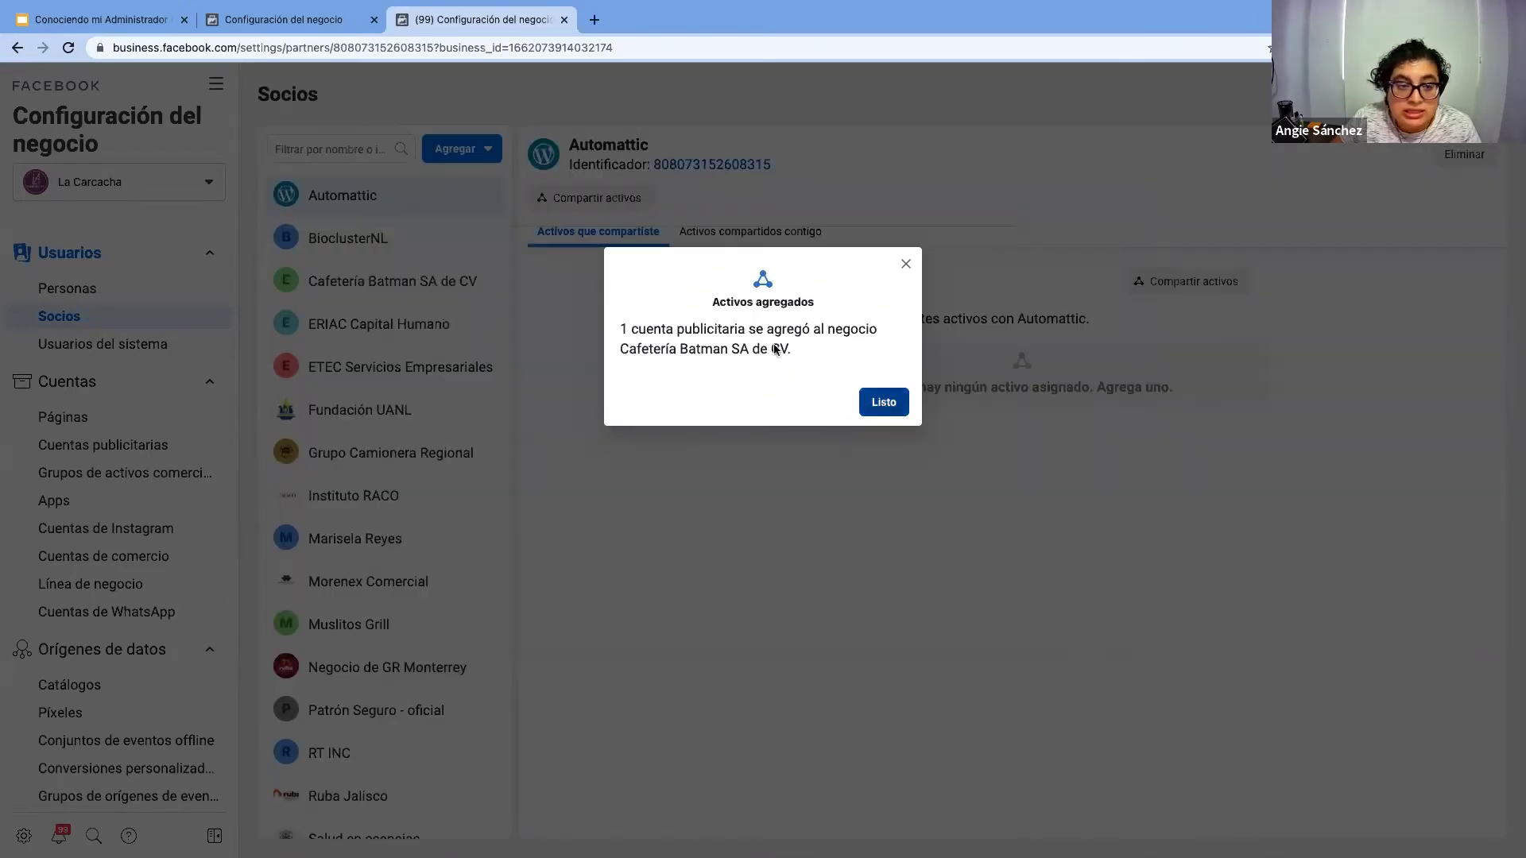
Close the sharing confirmation and check the ownership of the ASMX ad account in Cafetería Batman SA de CV's refreshed ad accounts
{"action": "left_click", "coordinate": [884, 407]}
{"action": "left_click", "coordinate": [283, 19]}
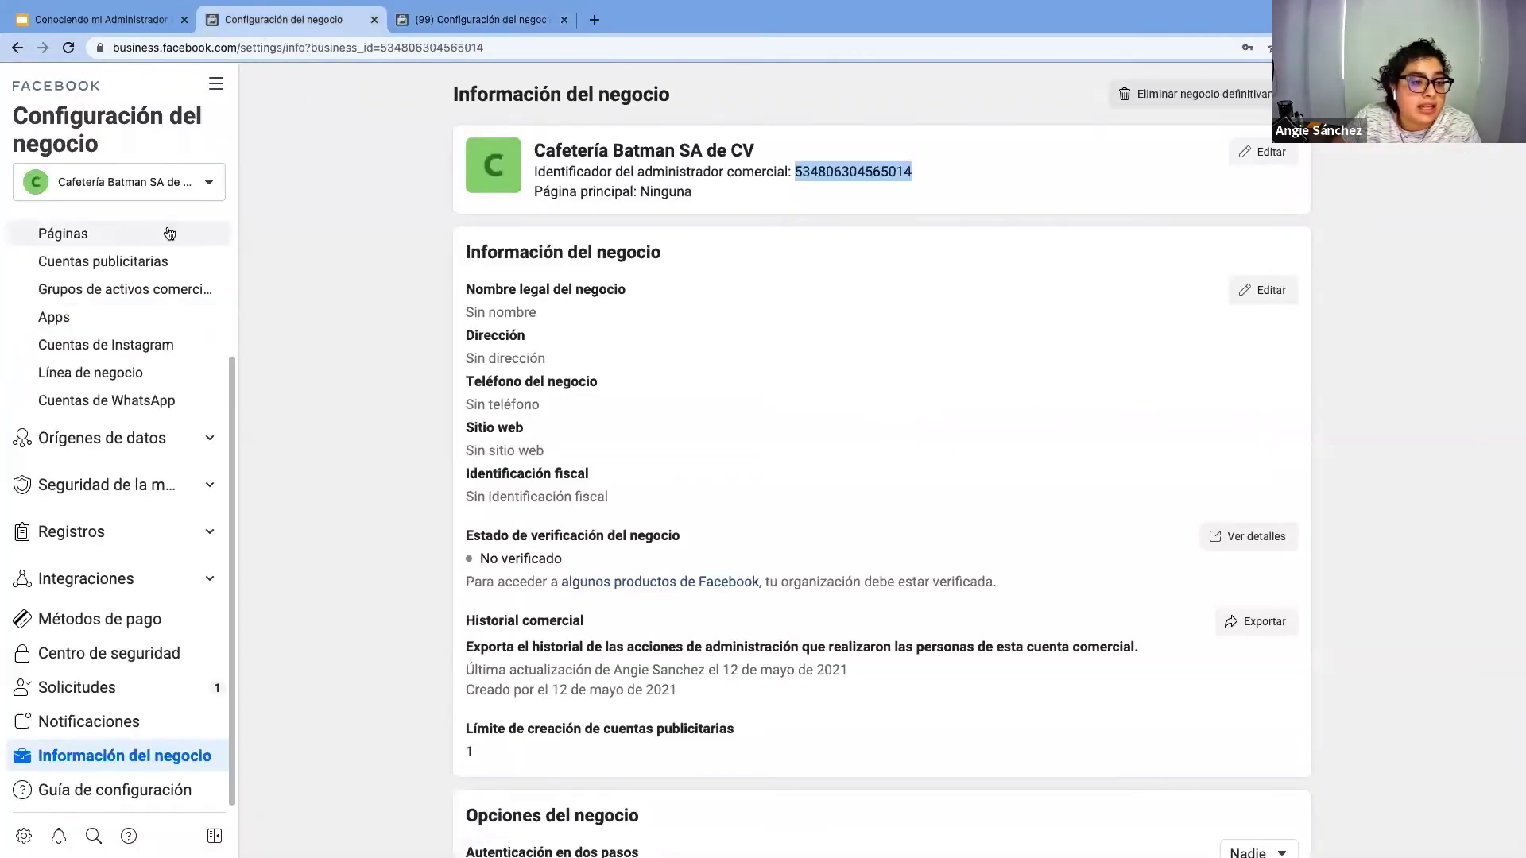
{"action": "left_click", "coordinate": [67, 49]}
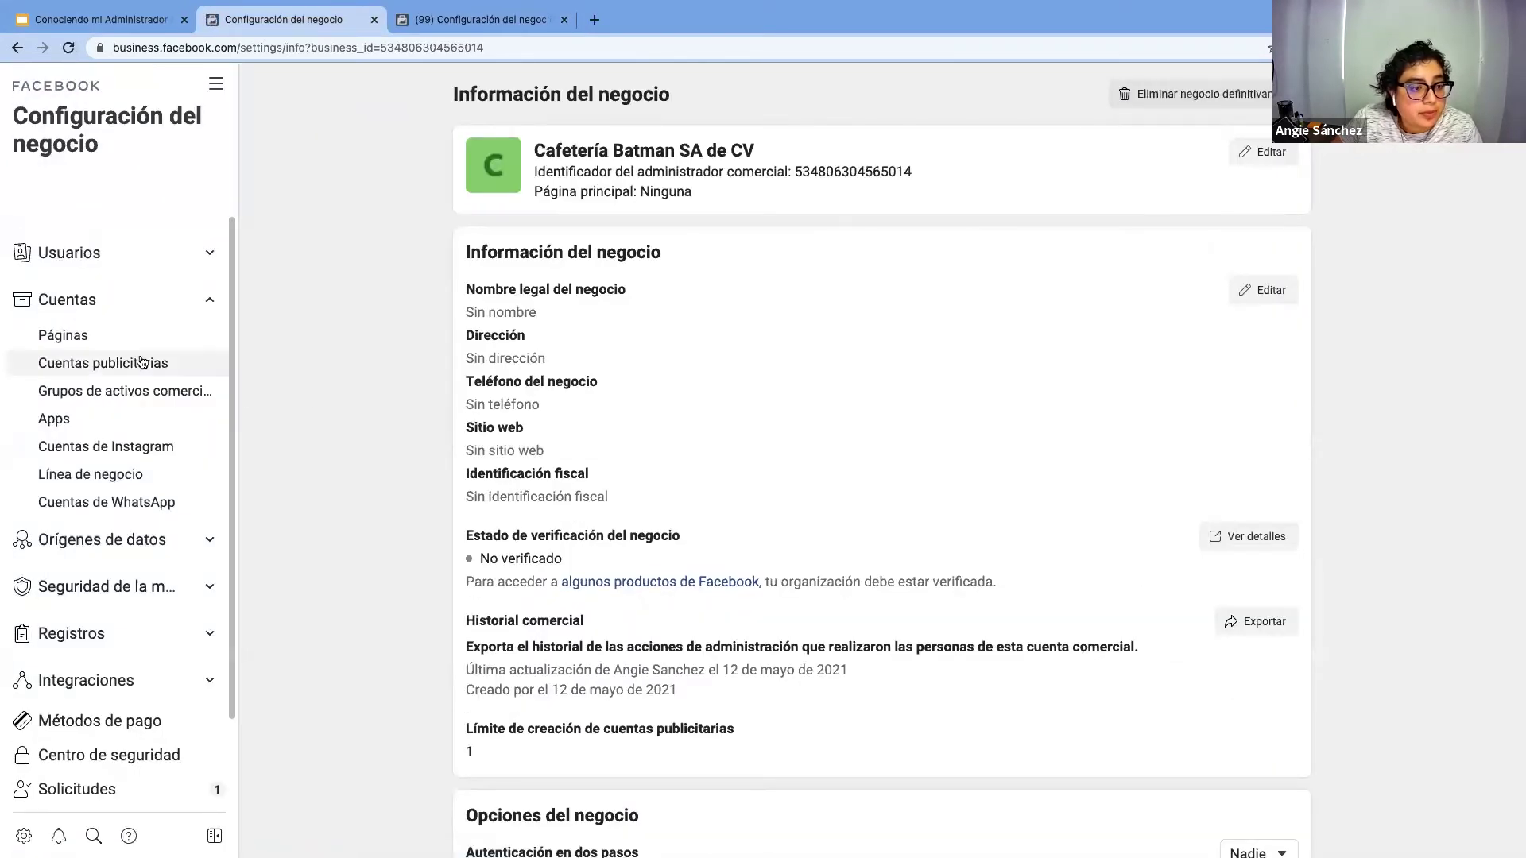
{"action": "left_click", "coordinate": [139, 362]}
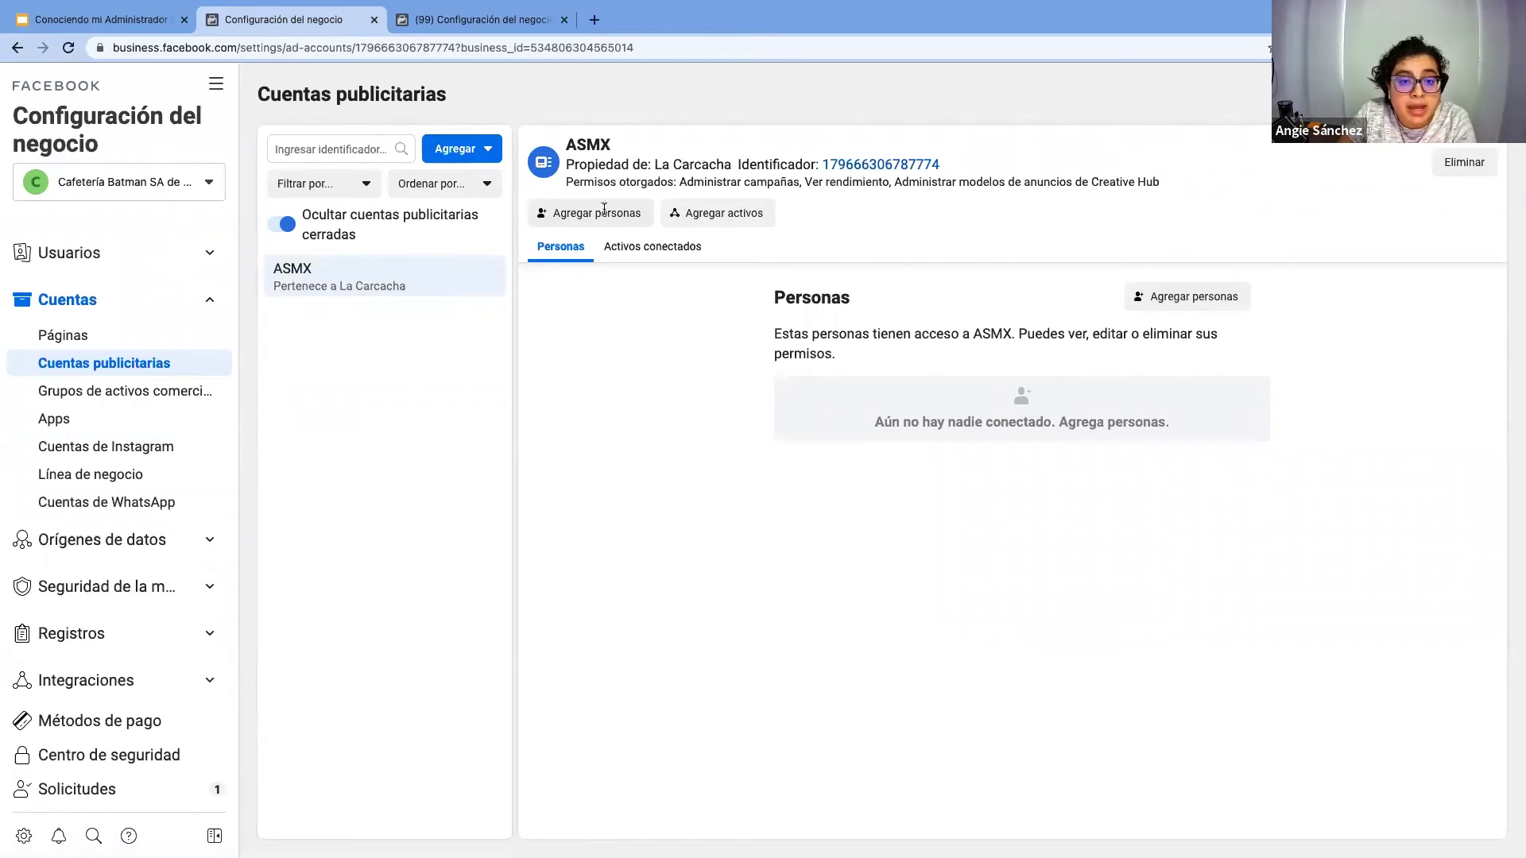
{"action": "left_click_drag", "start_coordinate": [576, 164], "coordinate": [731, 167]}
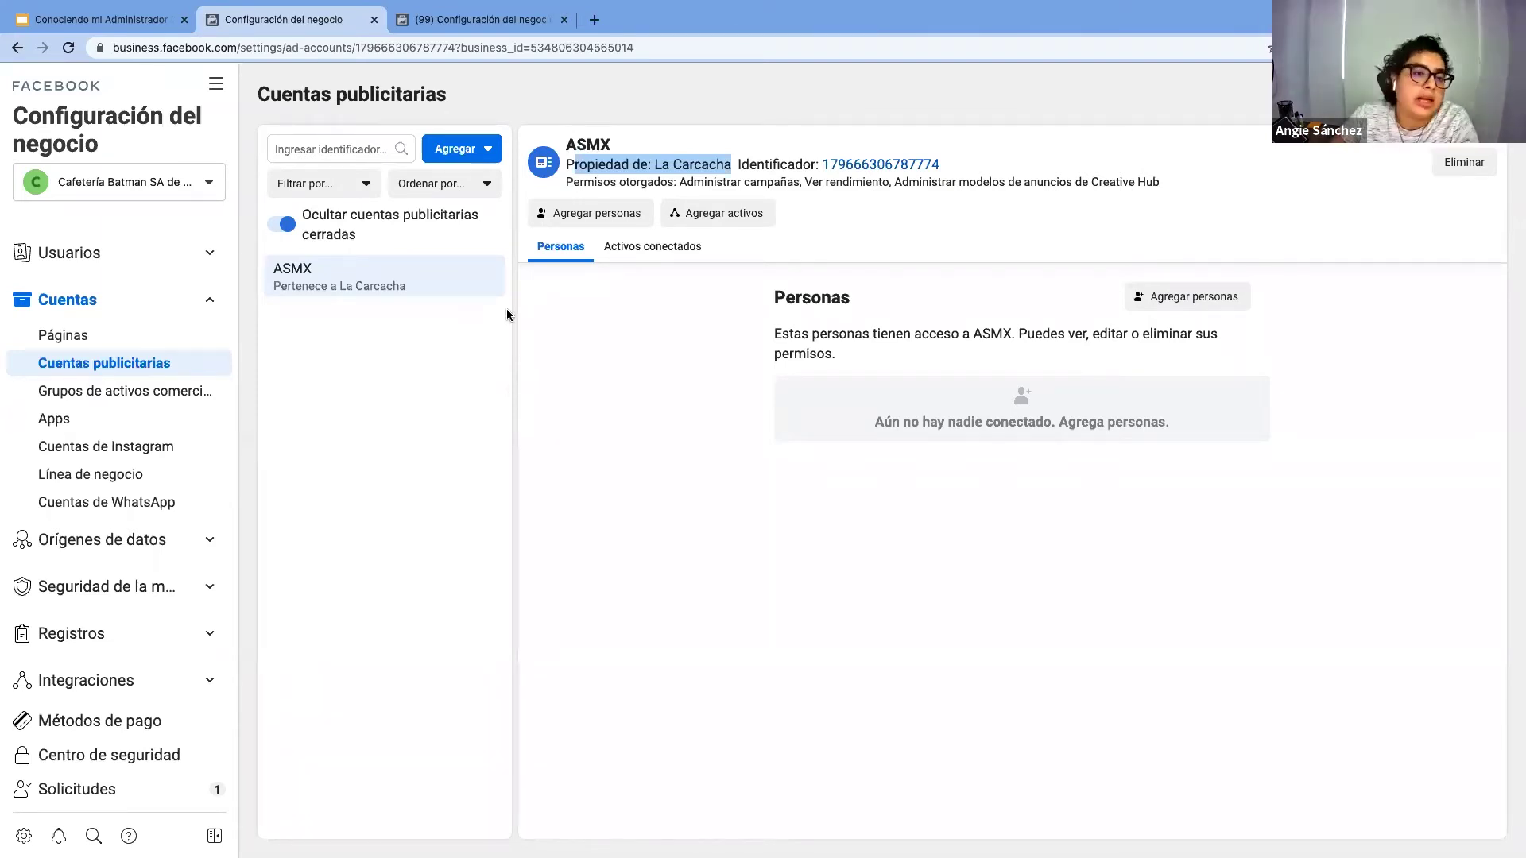
Look through La Carcacha's list of partners, reloading the business settings to refresh it
{"action": "left_click", "coordinate": [487, 20]}
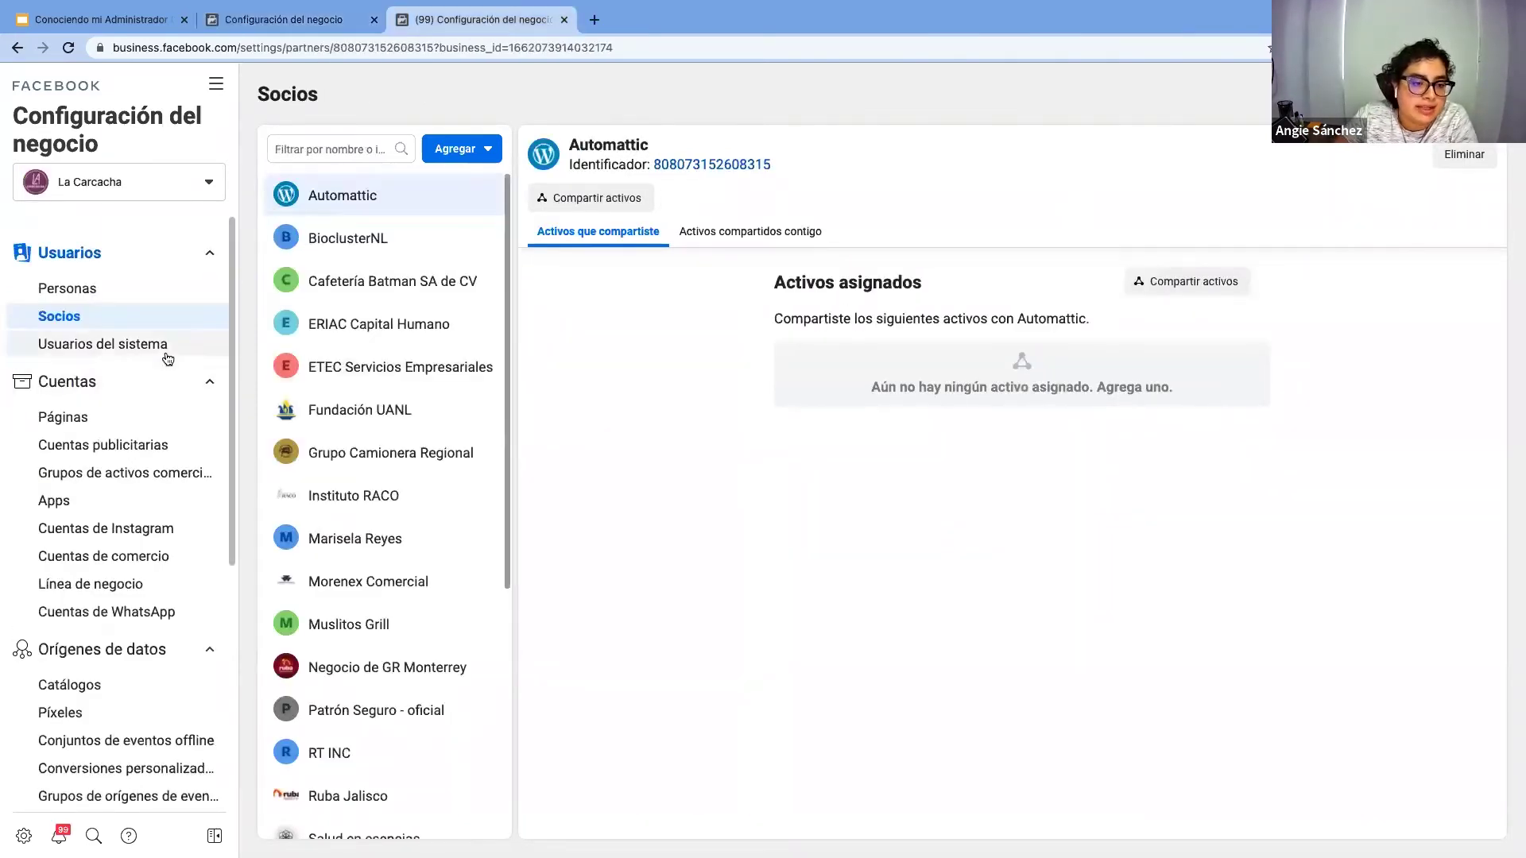
{"action": "scroll", "coordinate": [395, 684], "scroll_direction": "down", "scroll_amount": 2}
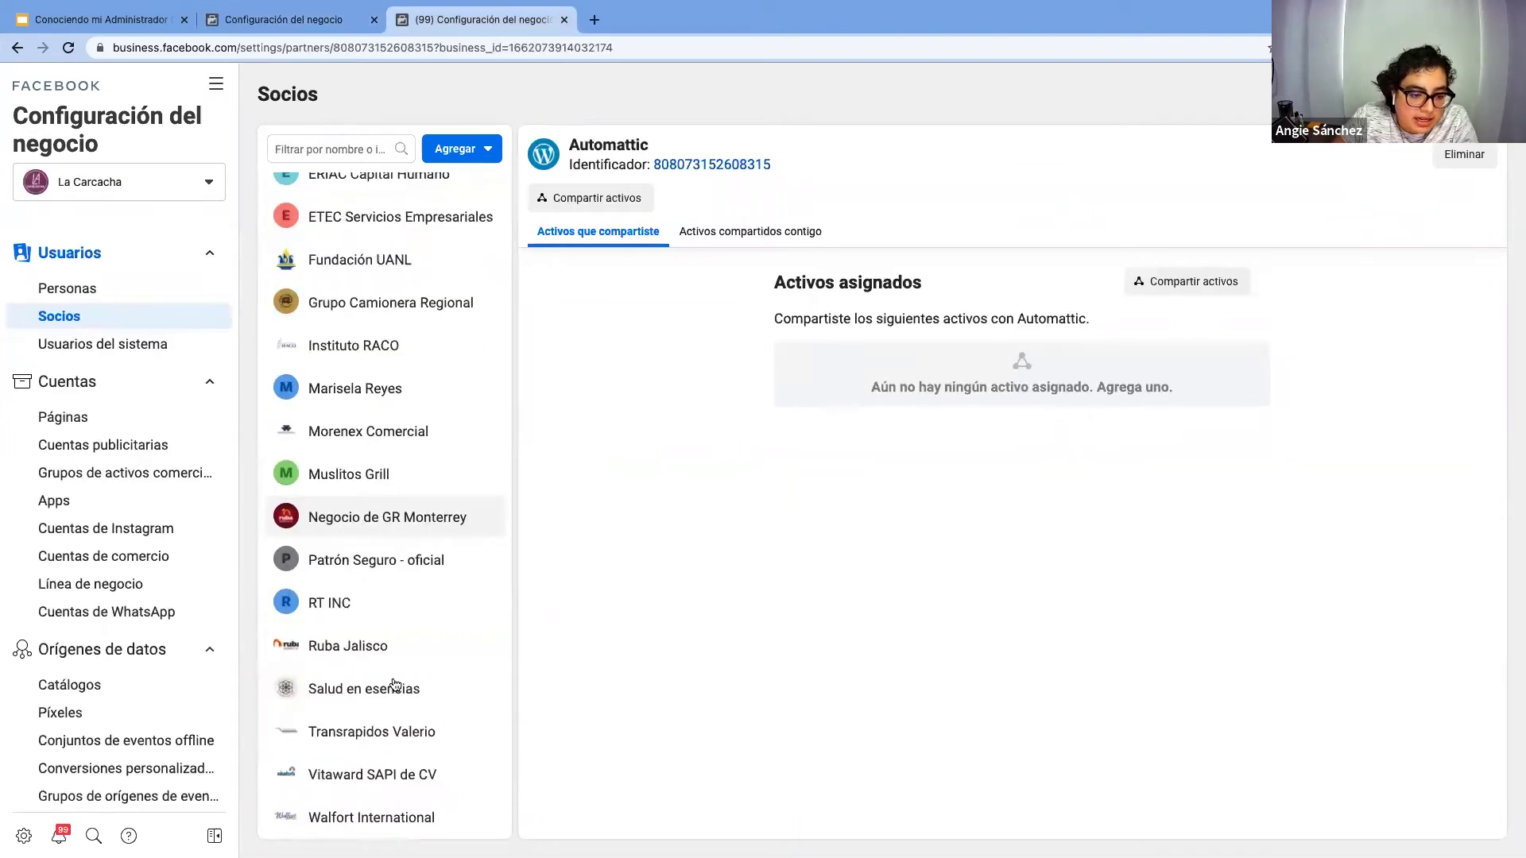
{"action": "scroll", "coordinate": [394, 685], "scroll_direction": "down", "scroll_amount": 3}
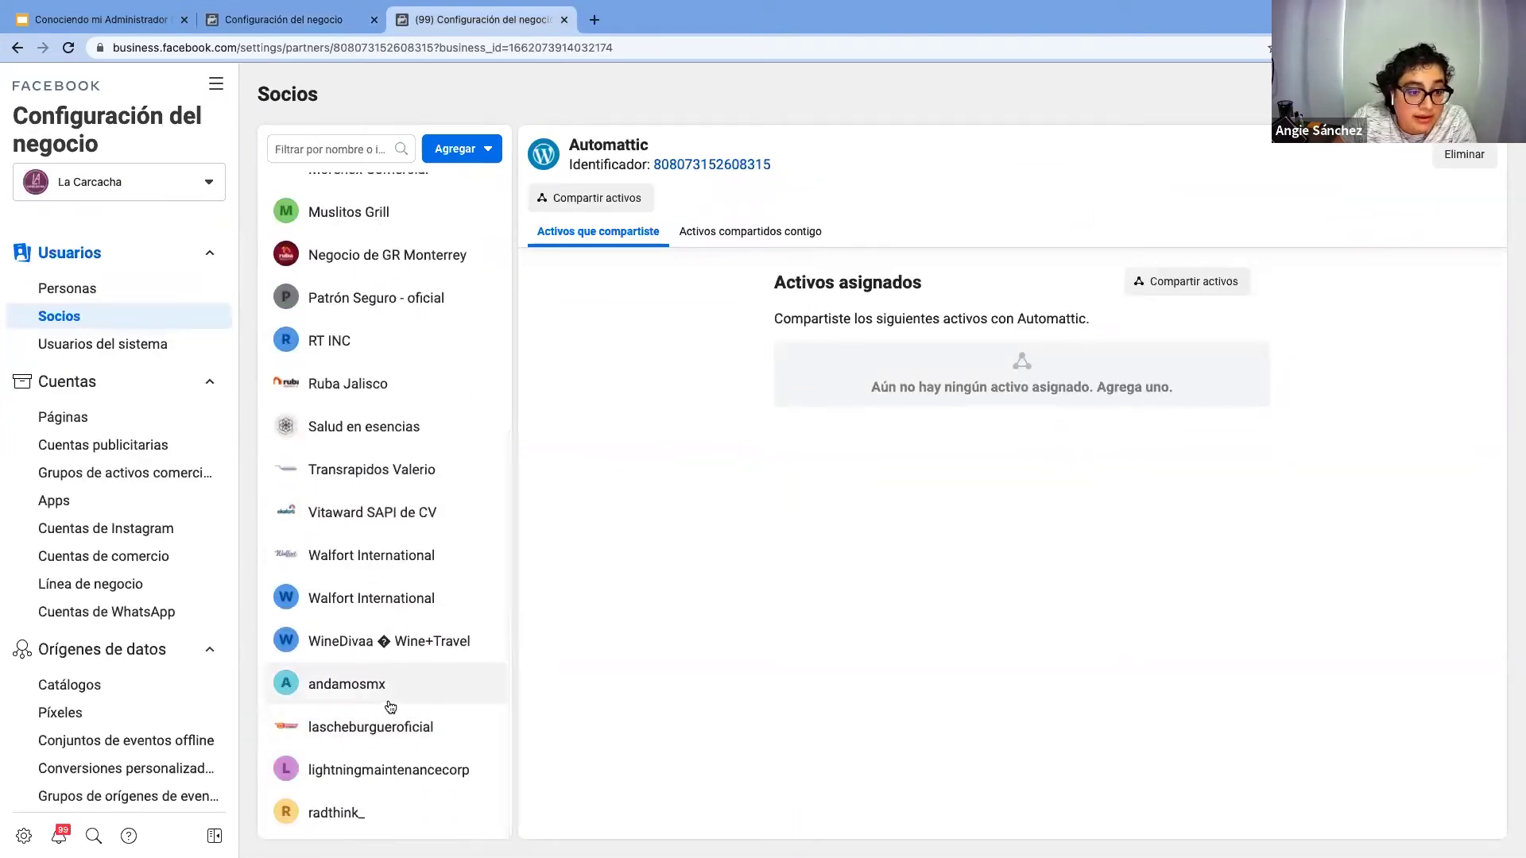
{"action": "scroll", "coordinate": [391, 699], "scroll_direction": "up", "scroll_amount": 5}
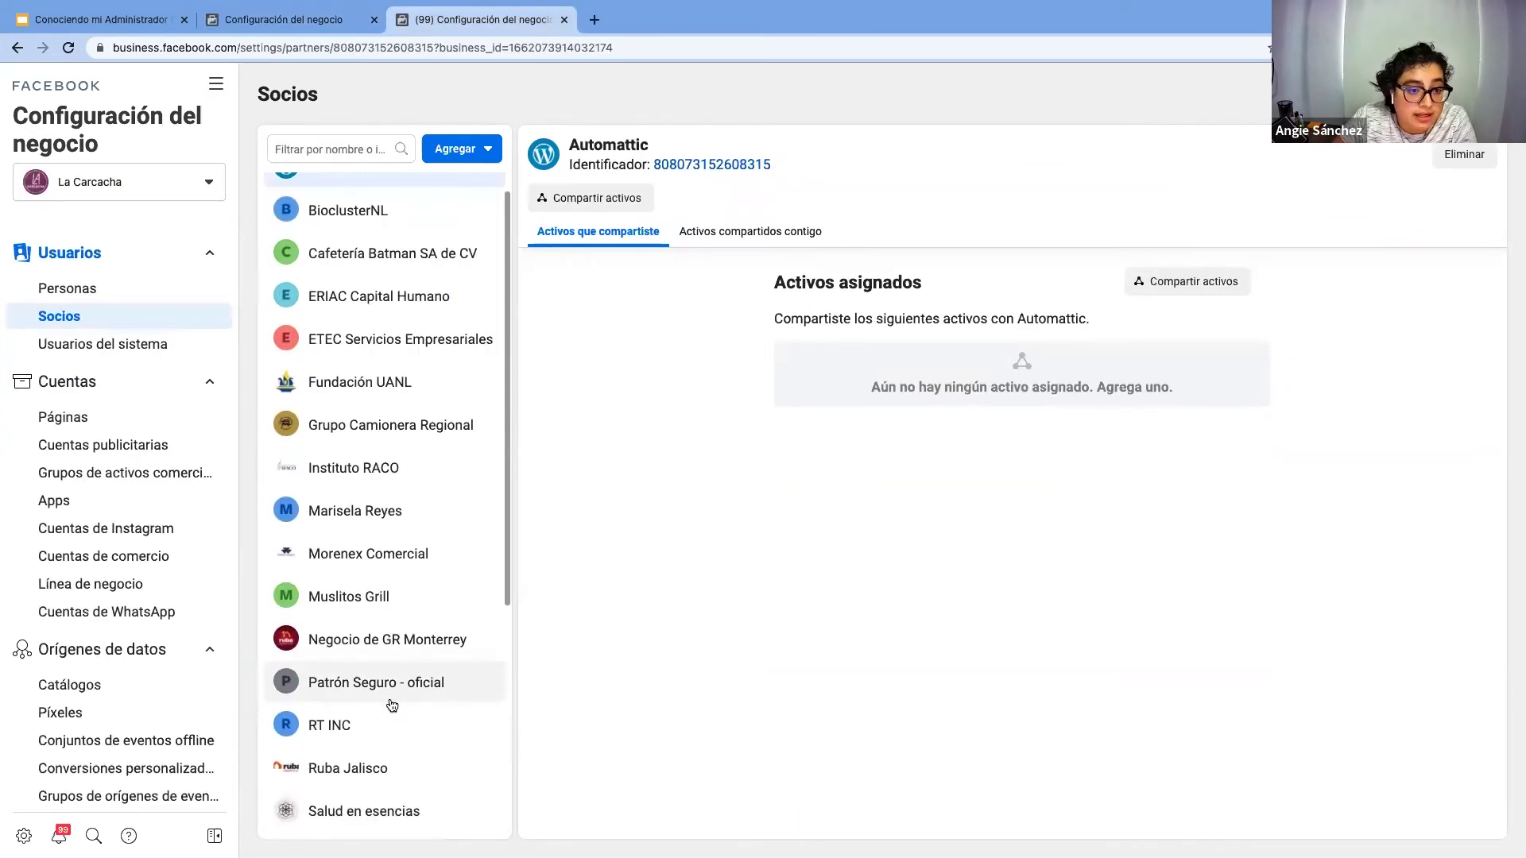
{"action": "left_click", "coordinate": [69, 50]}
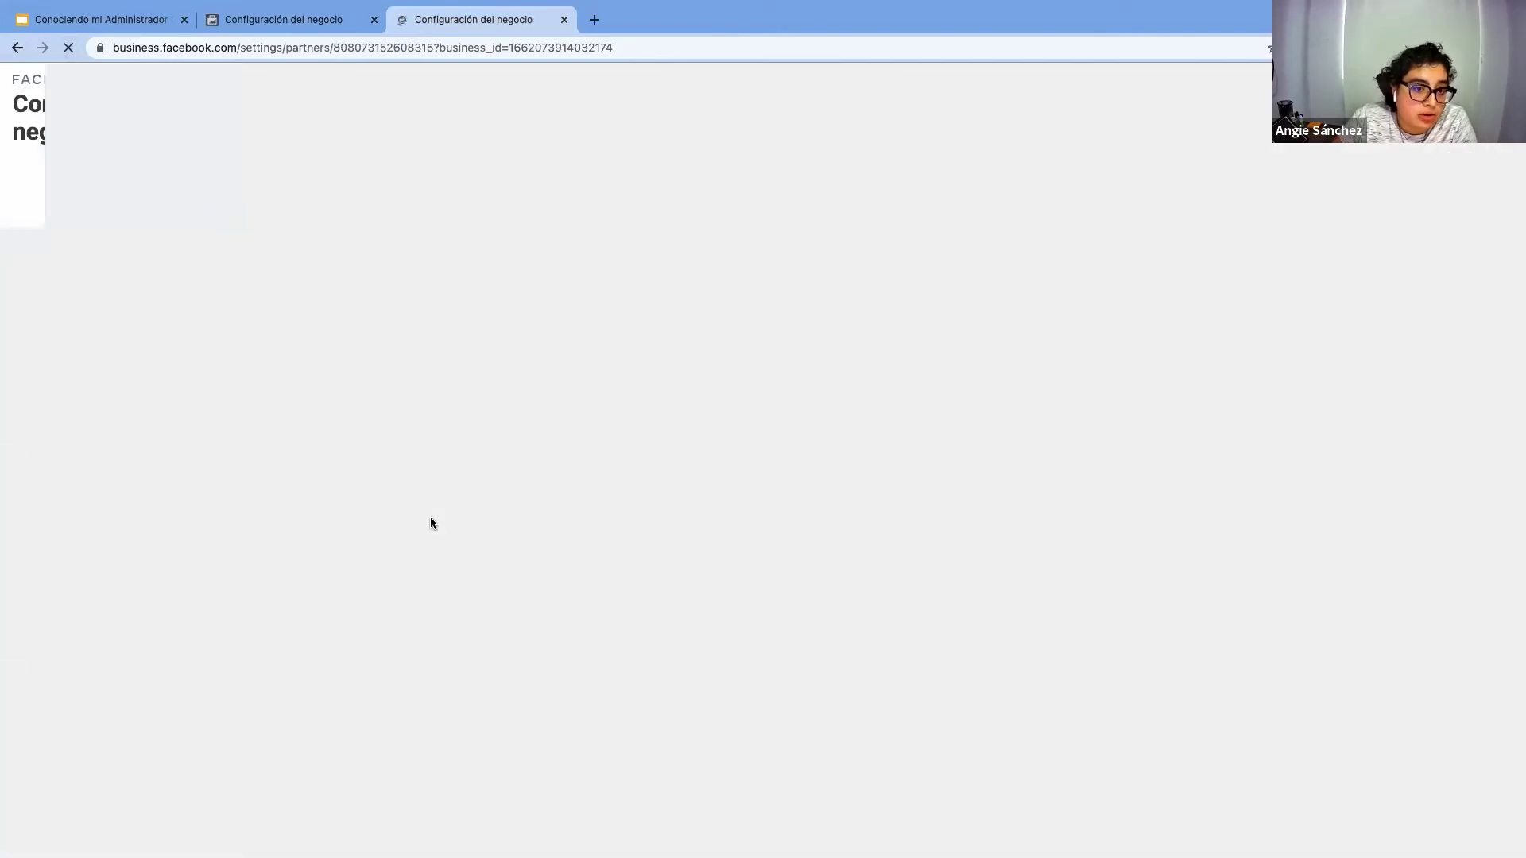
{"action": "scroll", "coordinate": [427, 528], "scroll_direction": "down", "scroll_amount": 4}
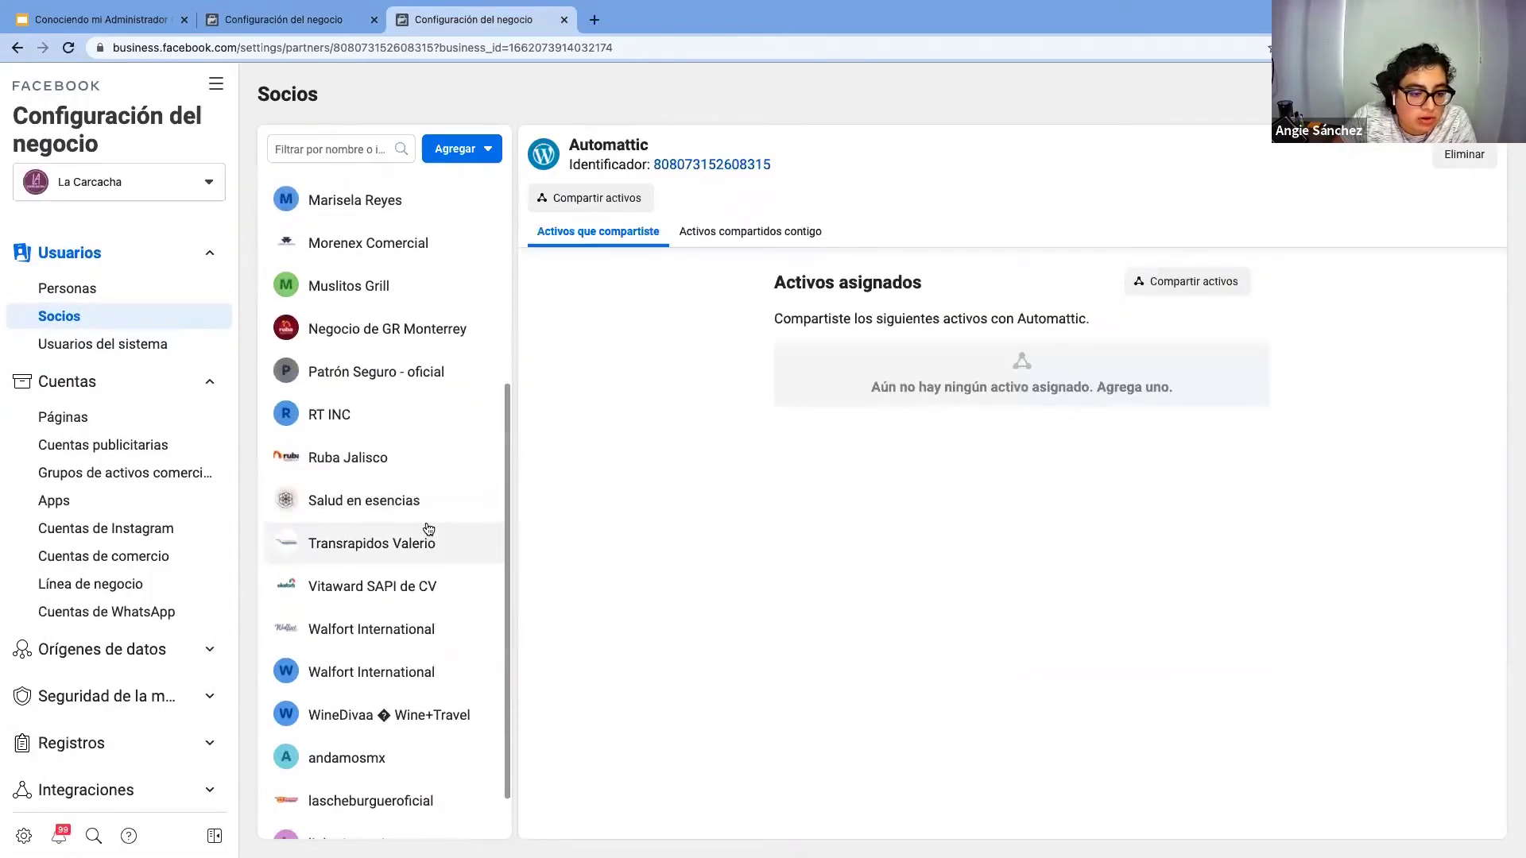
{"action": "scroll", "coordinate": [429, 529], "scroll_direction": "down", "scroll_amount": 1}
{"action": "scroll", "coordinate": [429, 529], "scroll_direction": "up", "scroll_amount": 4}
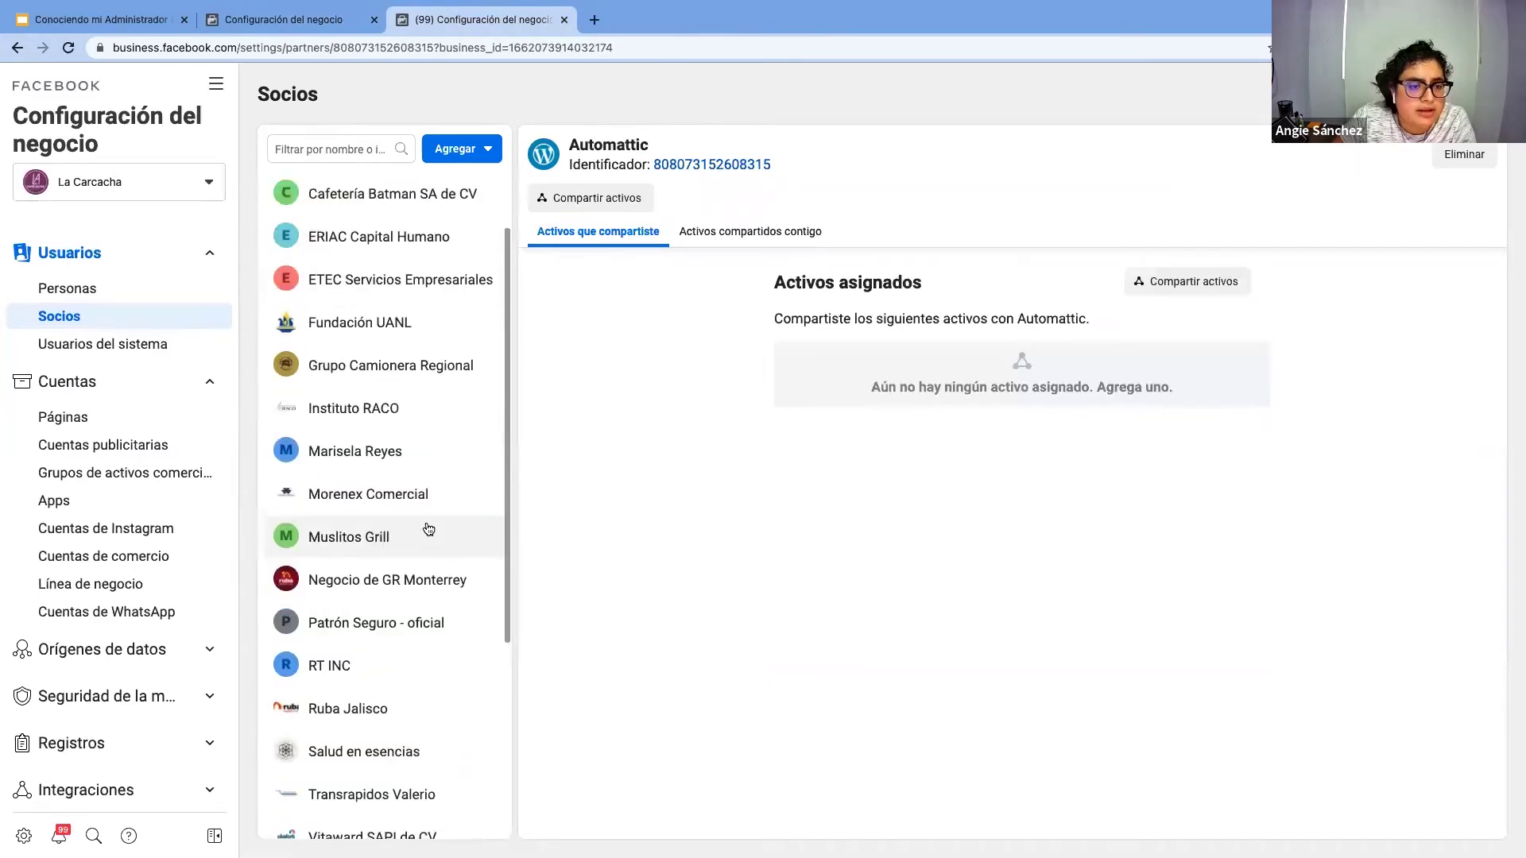
{"action": "scroll", "coordinate": [427, 527], "scroll_direction": "up", "scroll_amount": 1}
View the assets shared with the partner Cafetería Batman SA de CV, check its removal dialog and cancel the removal
{"action": "left_click", "coordinate": [433, 282]}
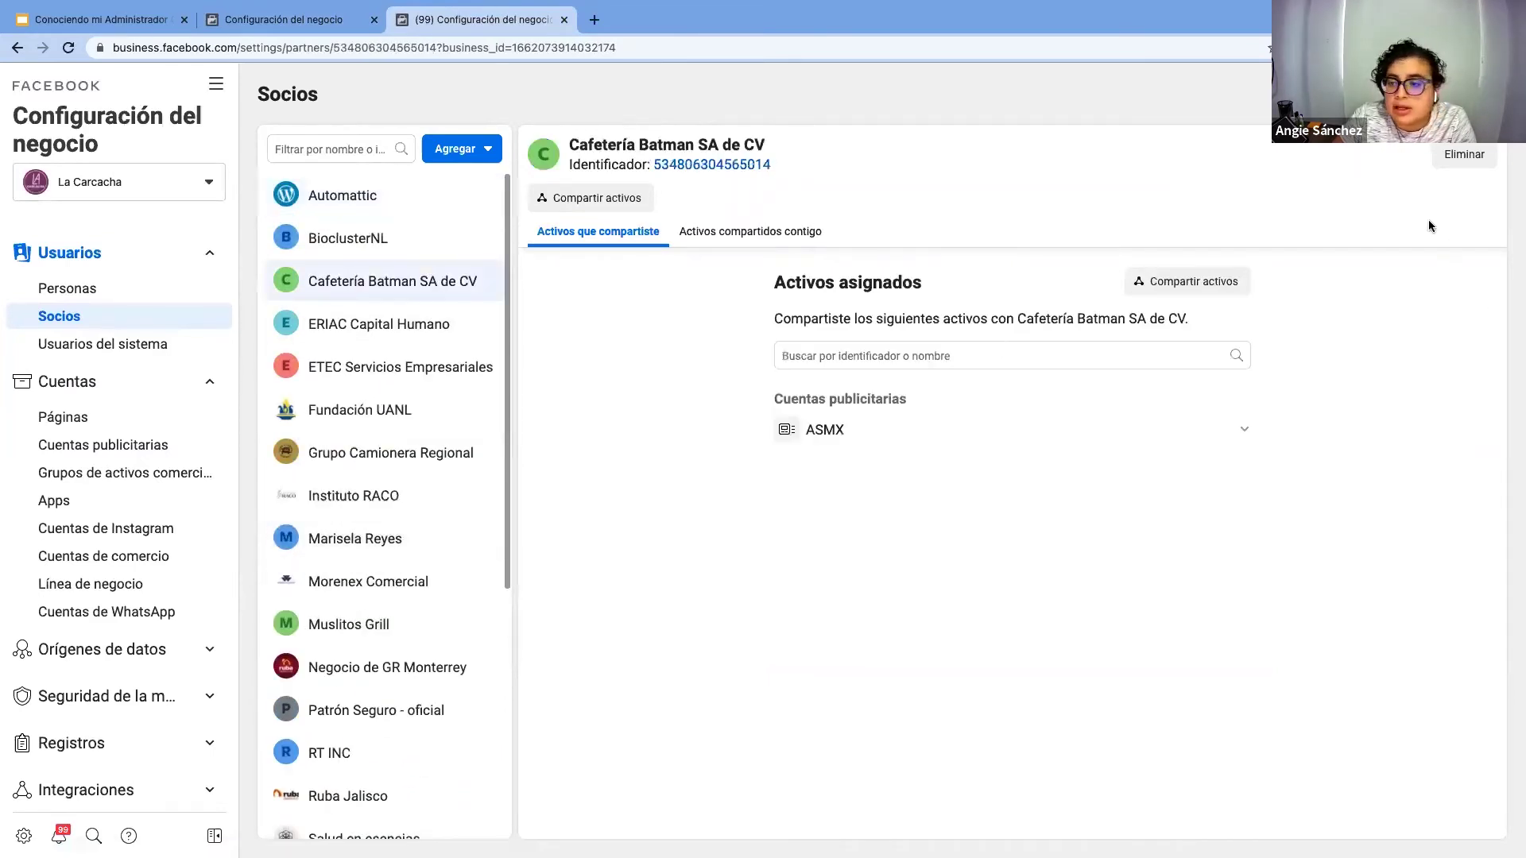
{"action": "left_click", "coordinate": [1466, 156]}
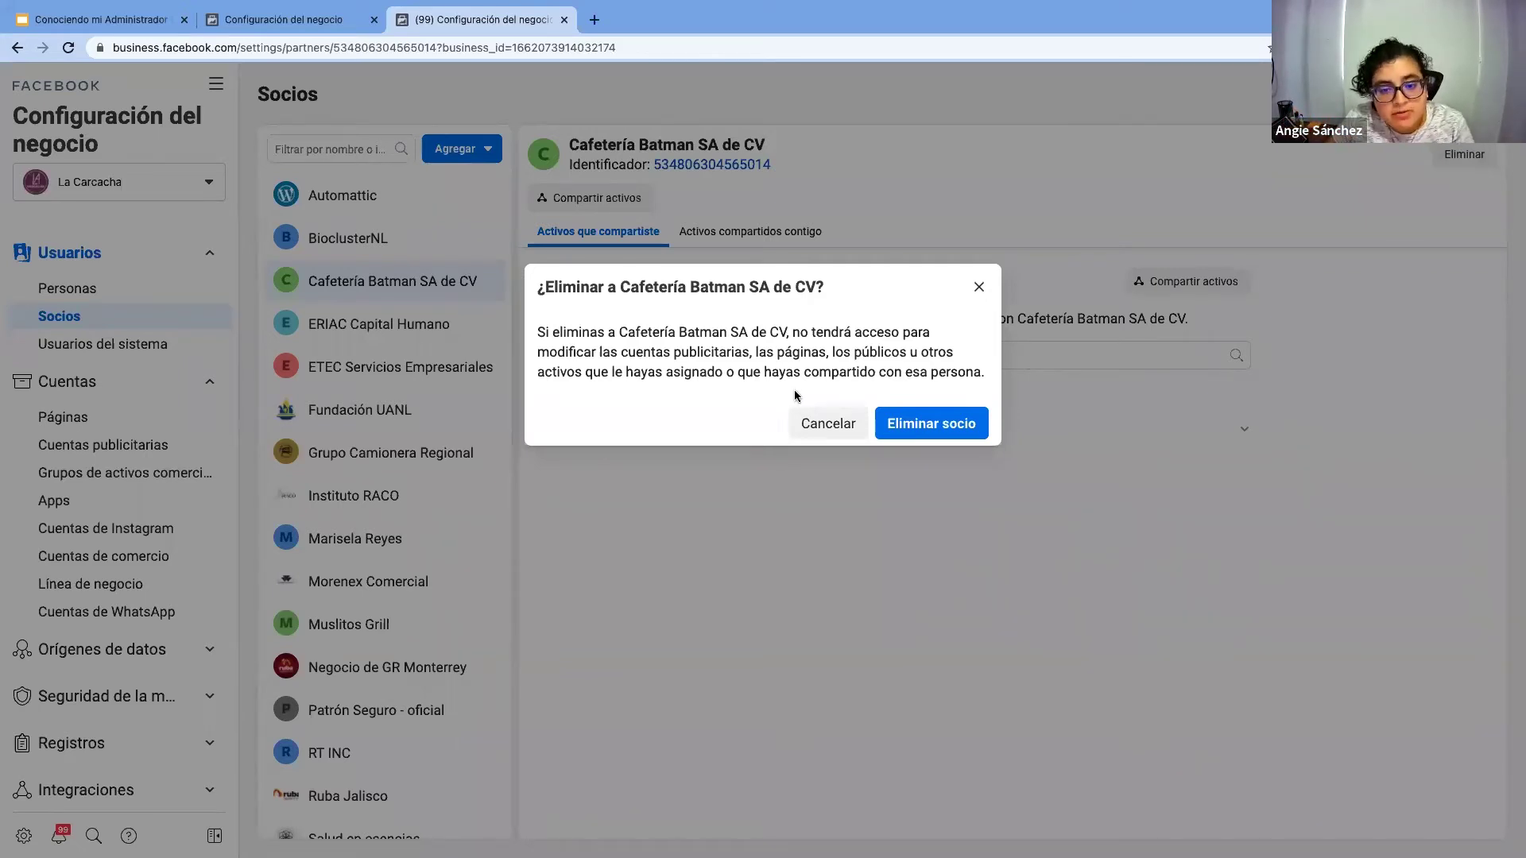
{"action": "left_click", "coordinate": [842, 426]}
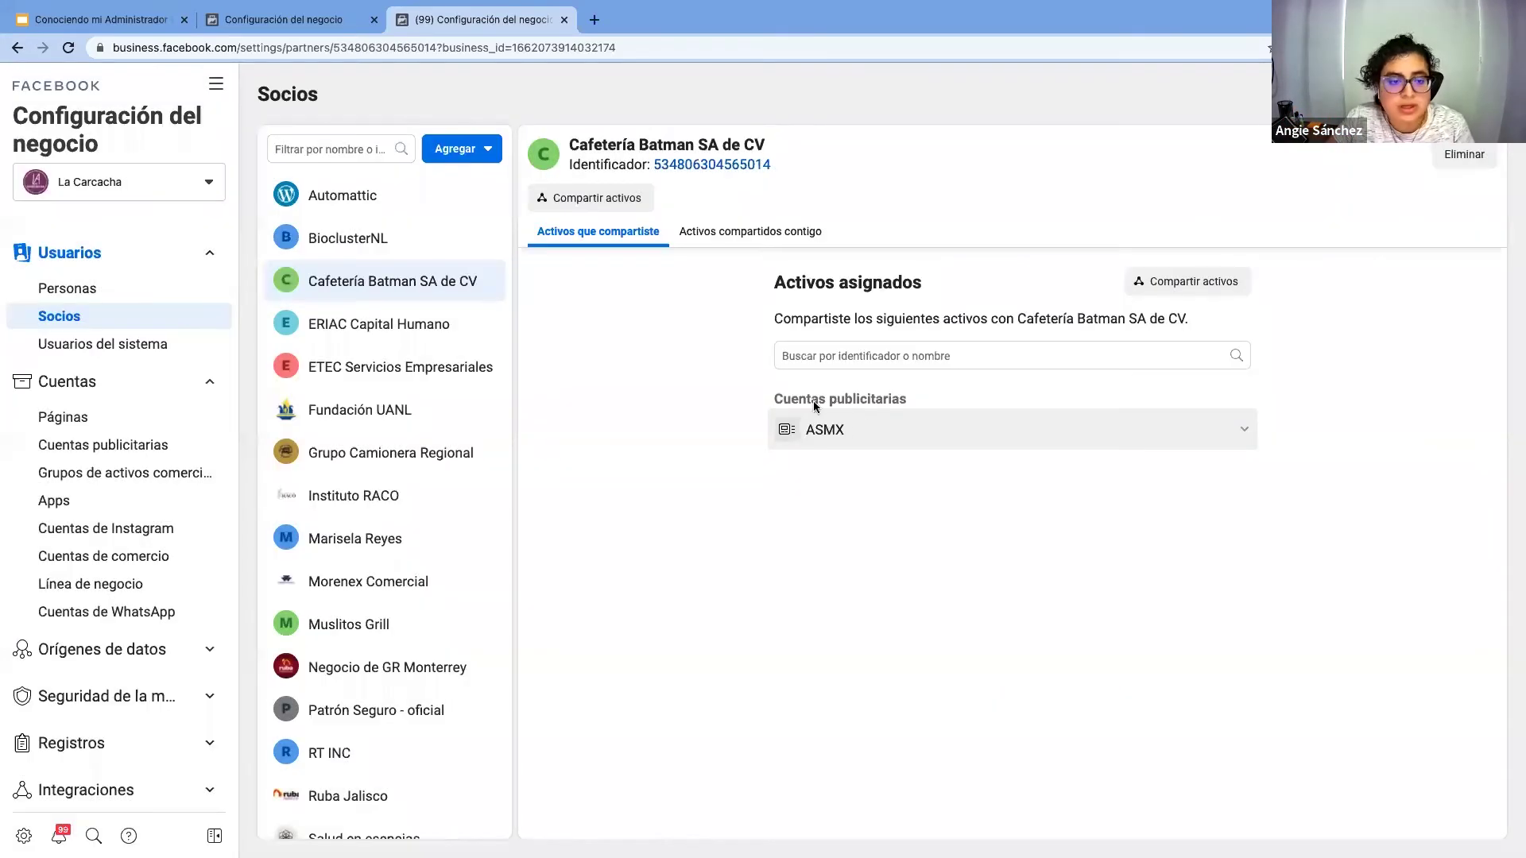
Switch back to Cafetería Batman SA de CV's business settings and view La Carcacha among its partners
{"action": "left_click", "coordinate": [301, 23]}
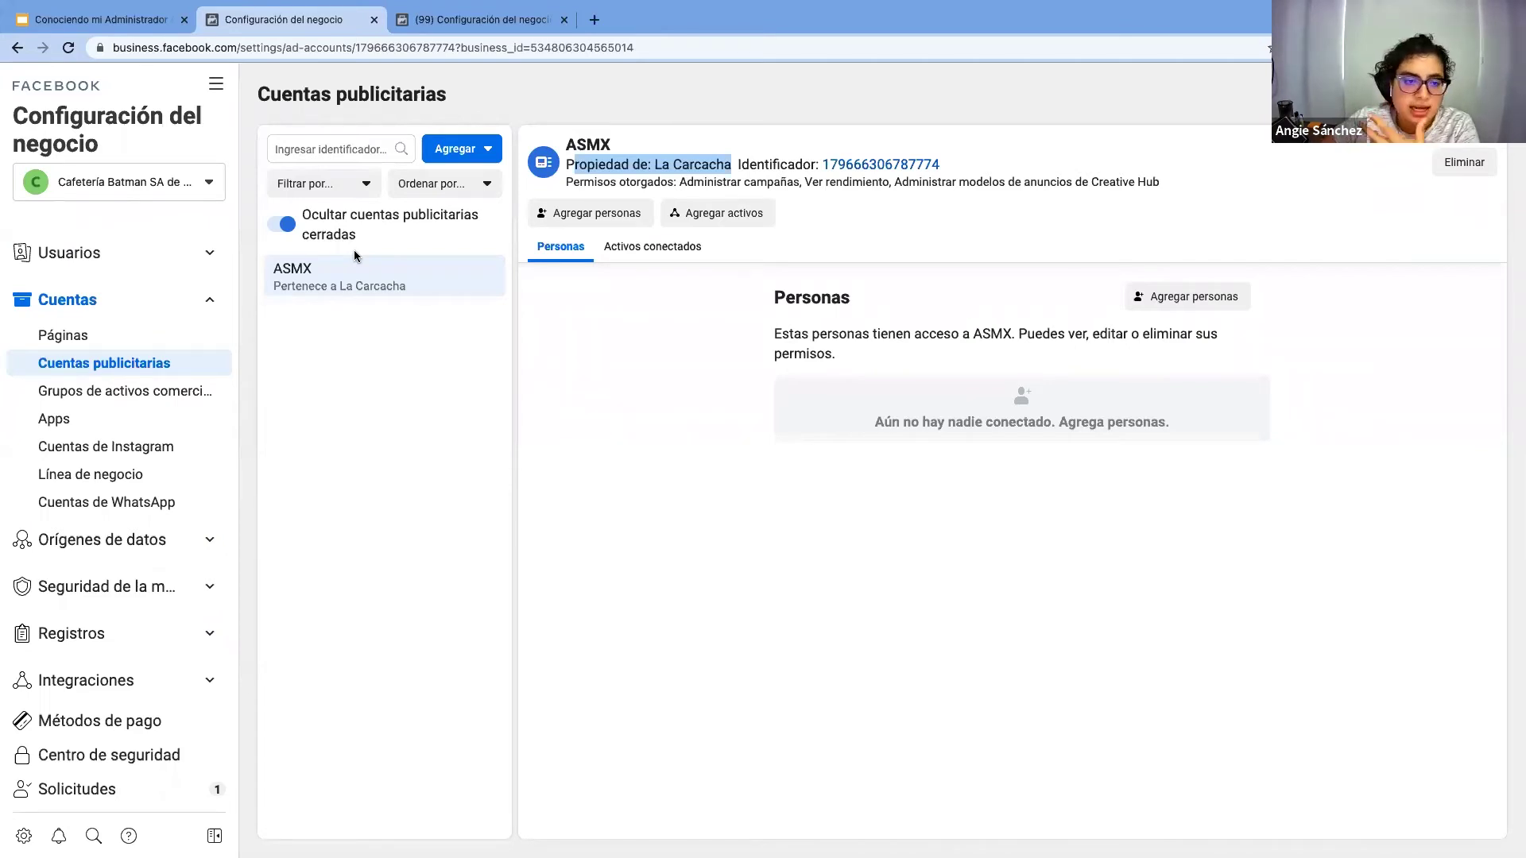
{"action": "left_click", "coordinate": [150, 252]}
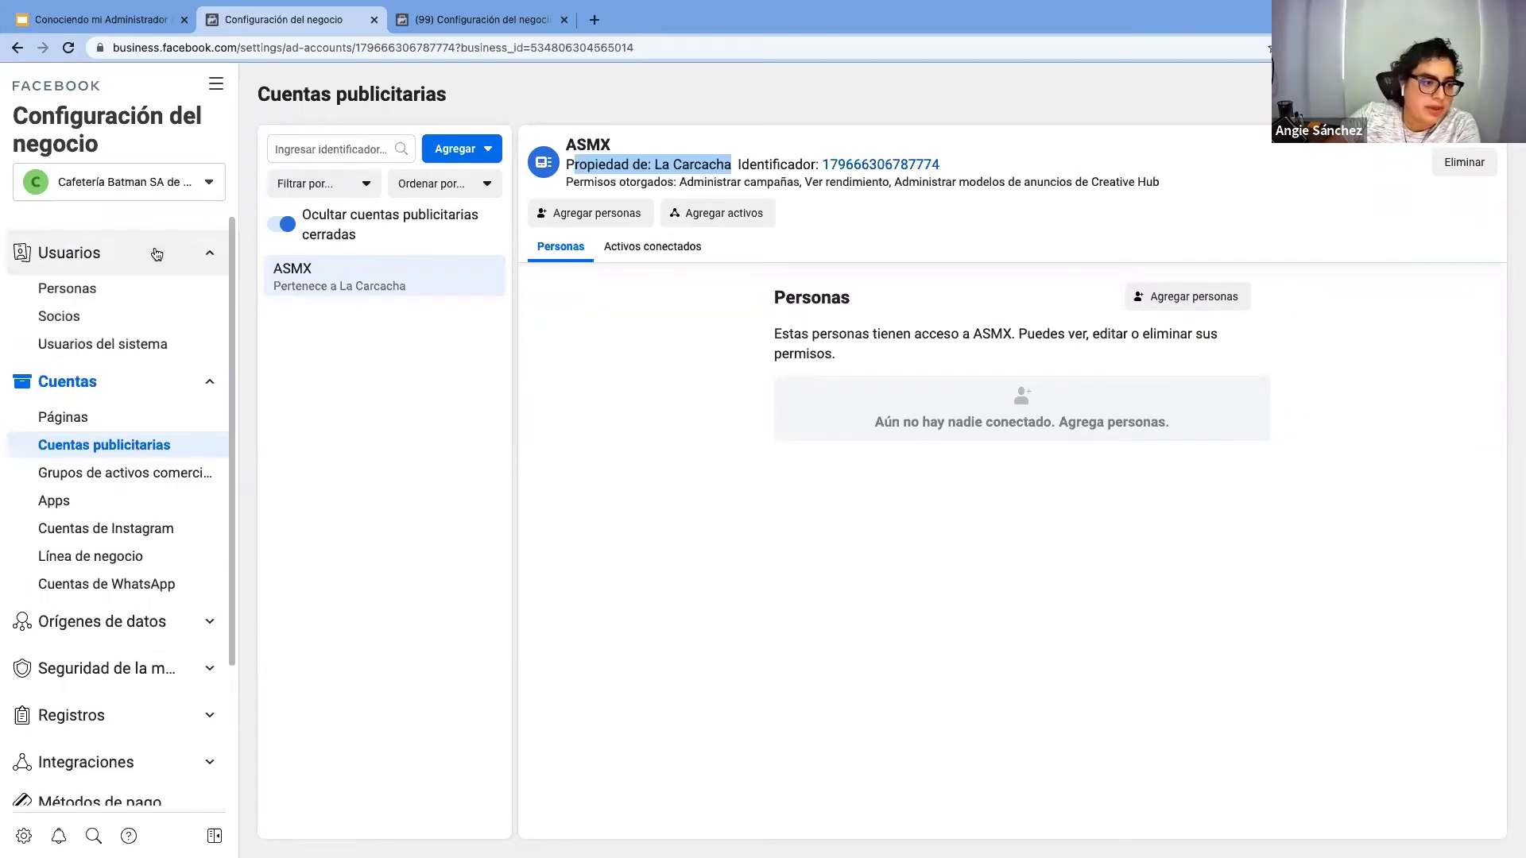
{"action": "left_click", "coordinate": [151, 309]}
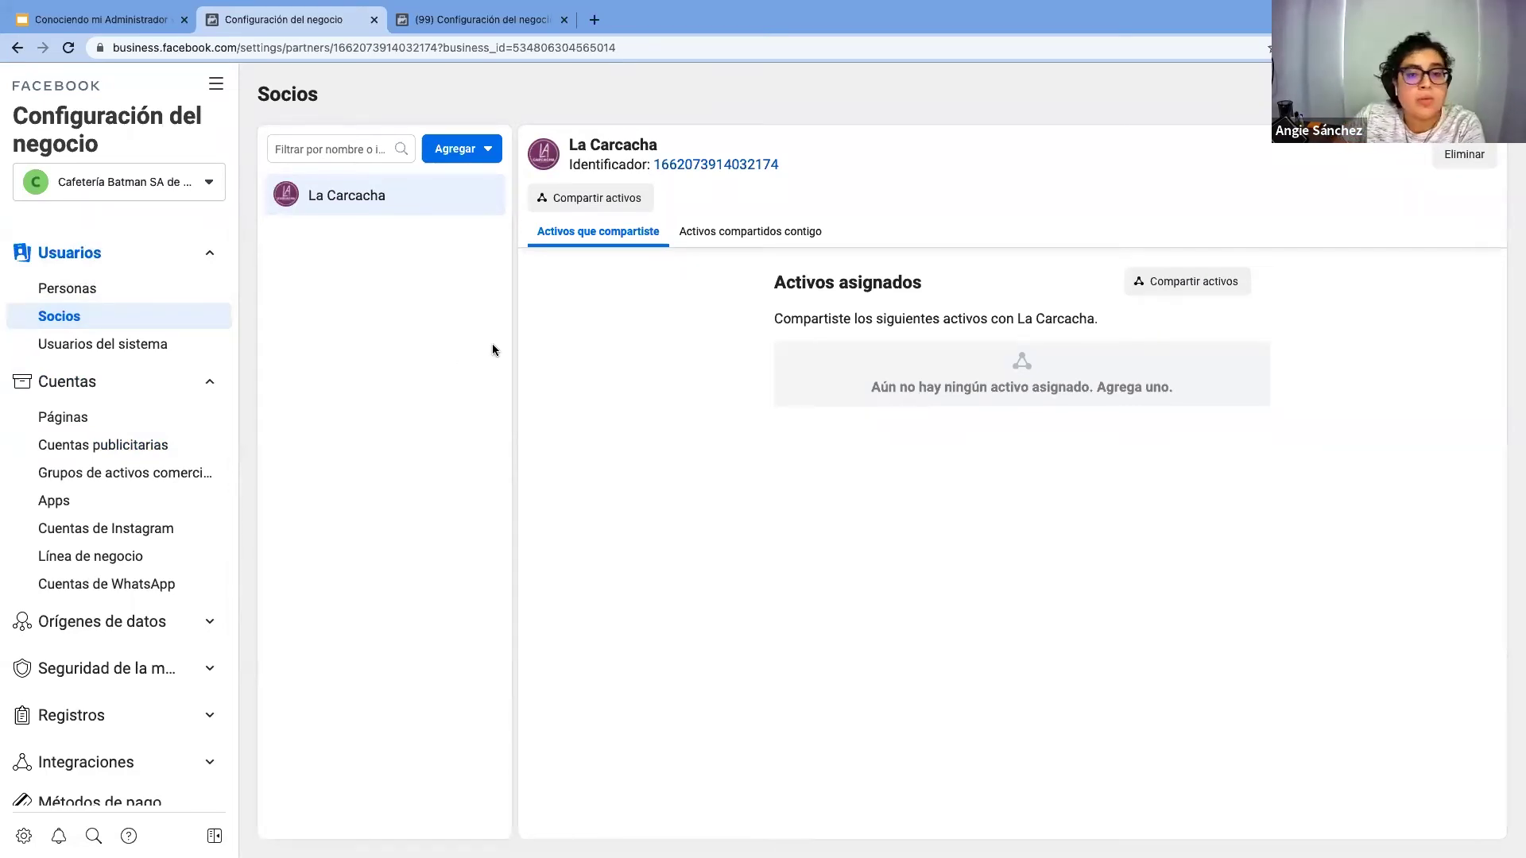
Review the people and permissions that can be assigned to the ASMX ad account, and close the assignment without saving
{"action": "left_click", "coordinate": [73, 445]}
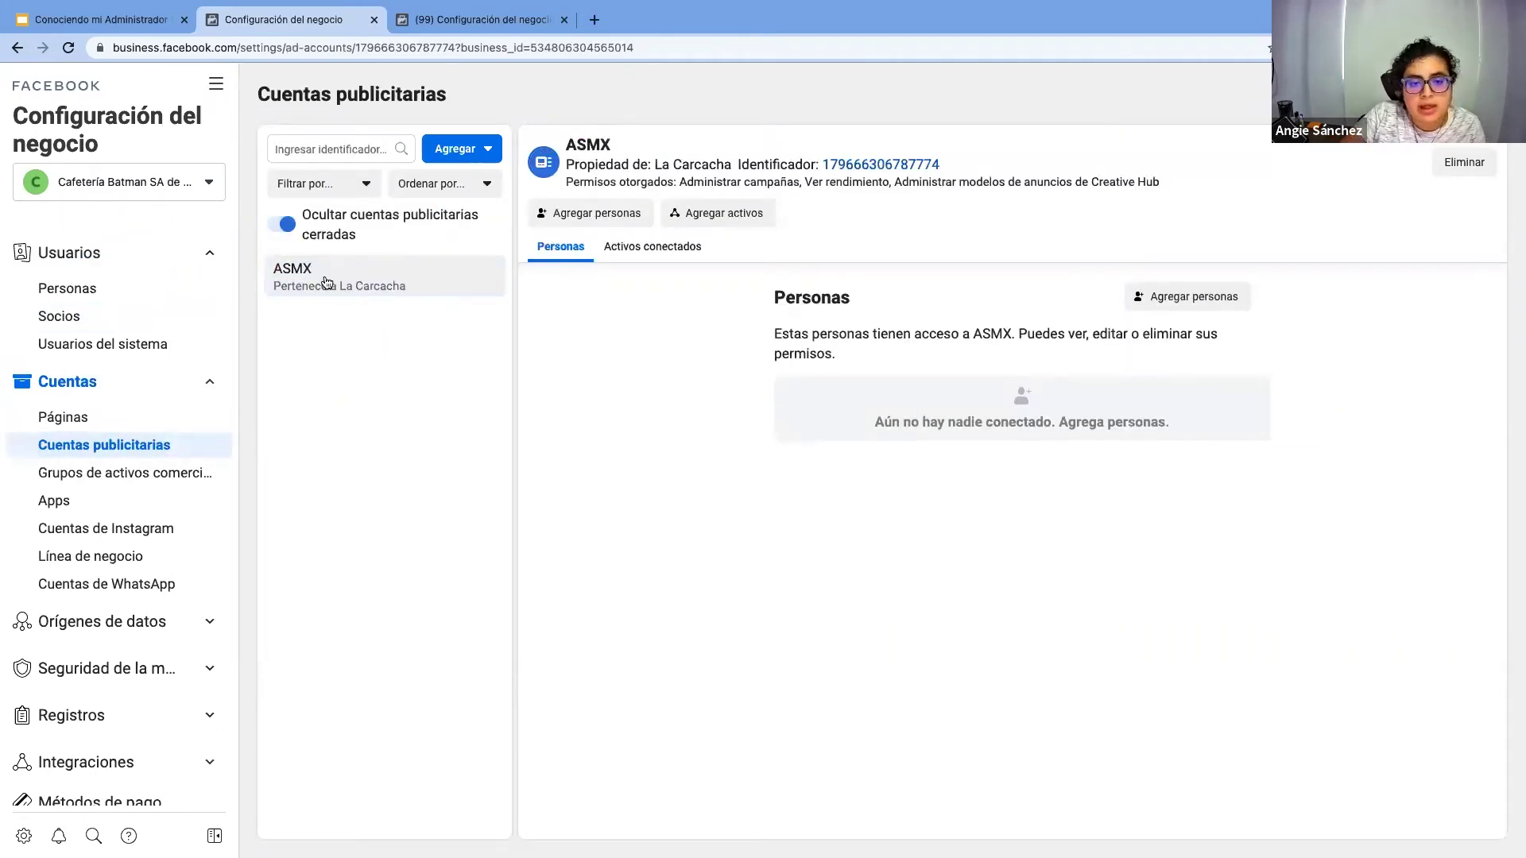
{"action": "left_click", "coordinate": [636, 224]}
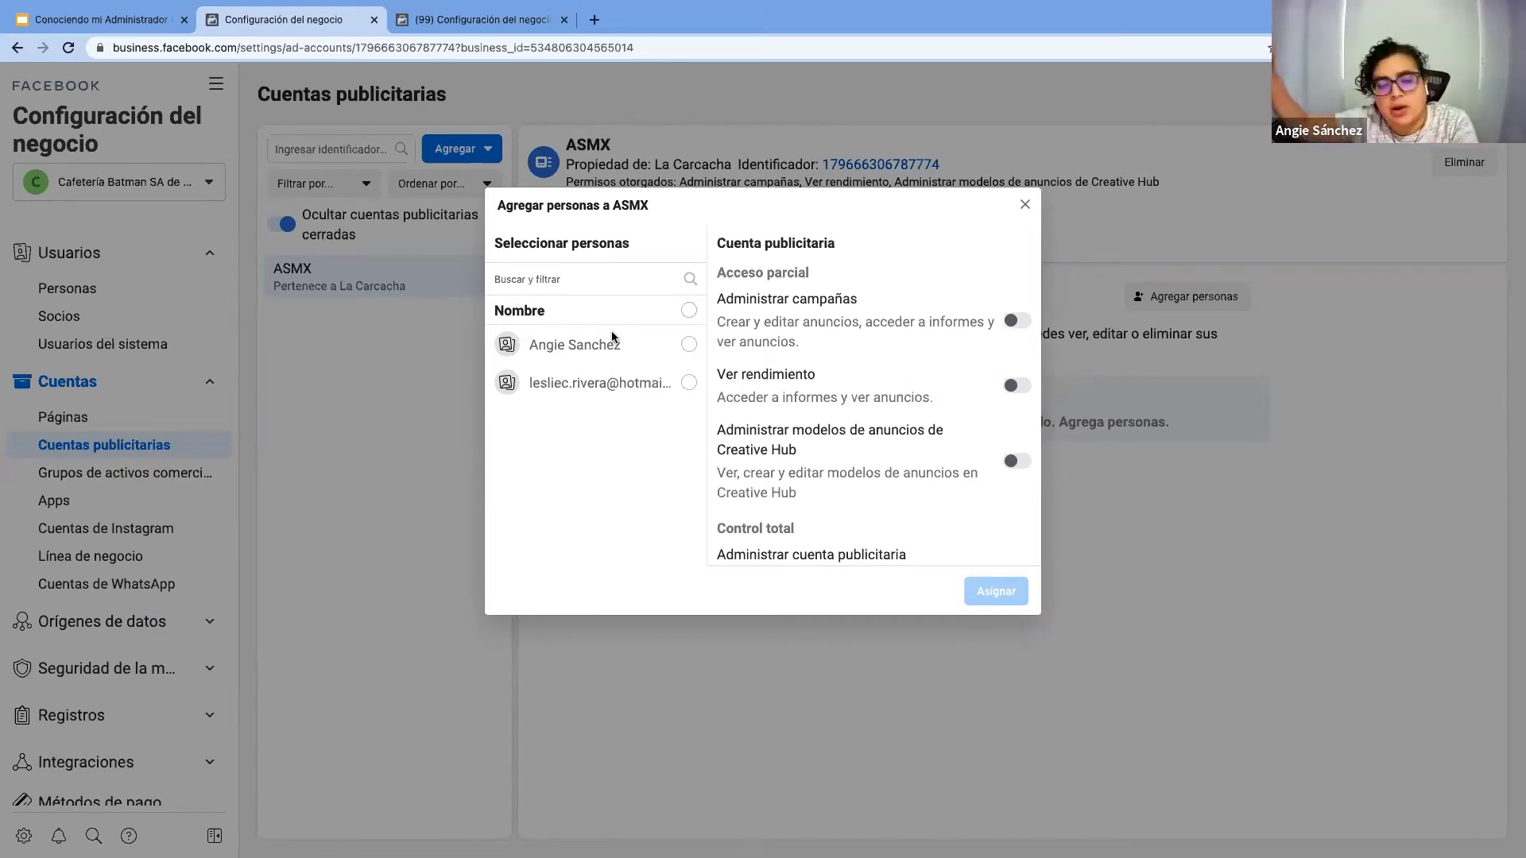
{"action": "left_click", "coordinate": [1025, 205]}
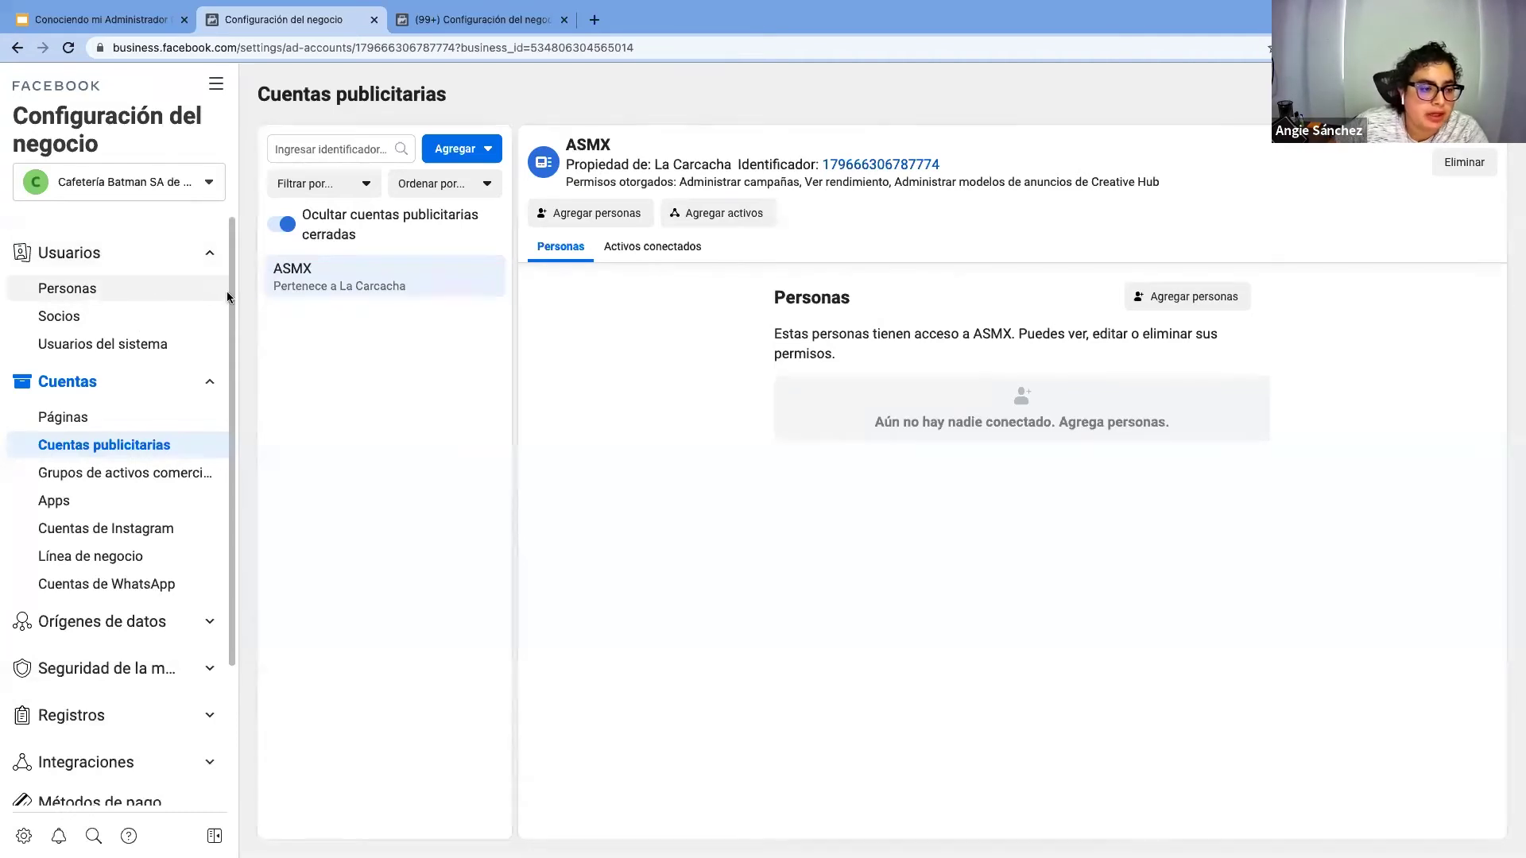
Review Cafetería Batman SA de CV's people and partners, and highlight the business manager identifier in its business information
{"action": "left_click", "coordinate": [182, 303]}
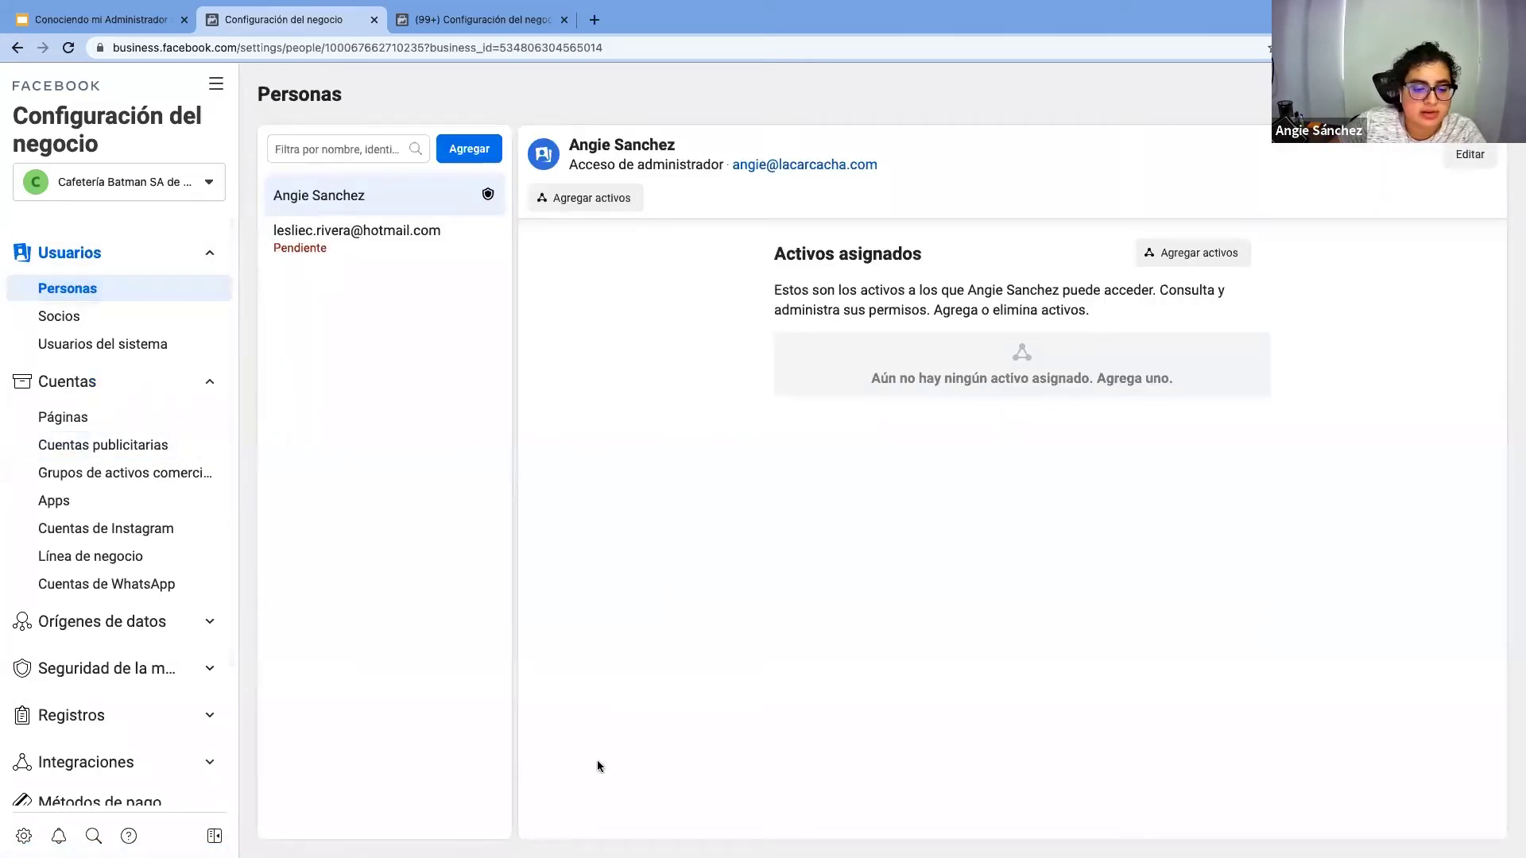
{"action": "left_click", "coordinate": [184, 318]}
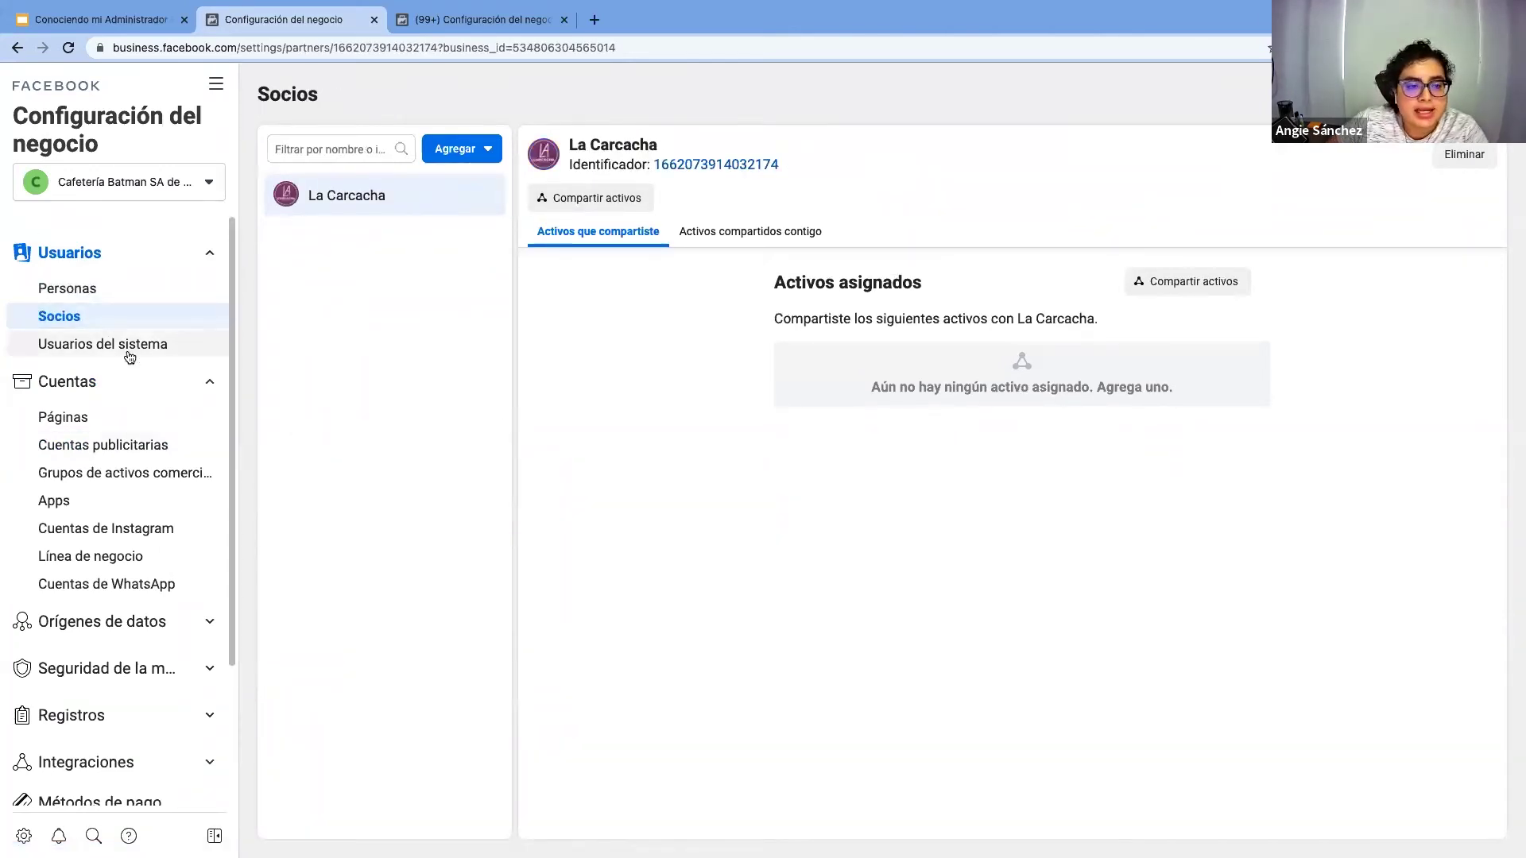
{"action": "scroll", "coordinate": [160, 576], "scroll_direction": "down", "scroll_amount": 5}
{"action": "left_click", "coordinate": [93, 771]}
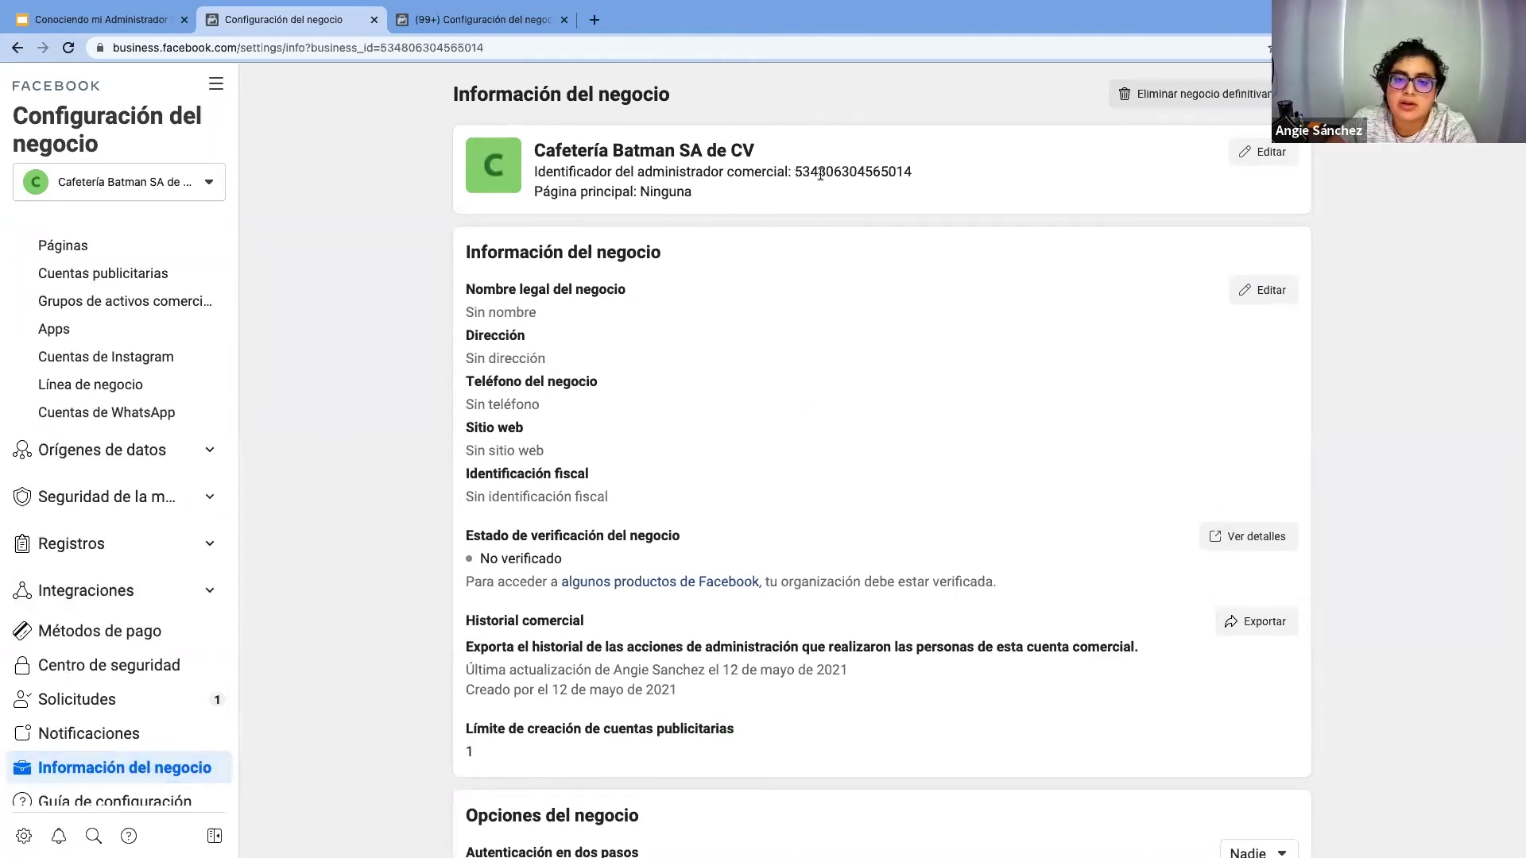
{"action": "left_click_drag", "start_coordinate": [796, 175], "coordinate": [955, 174]}
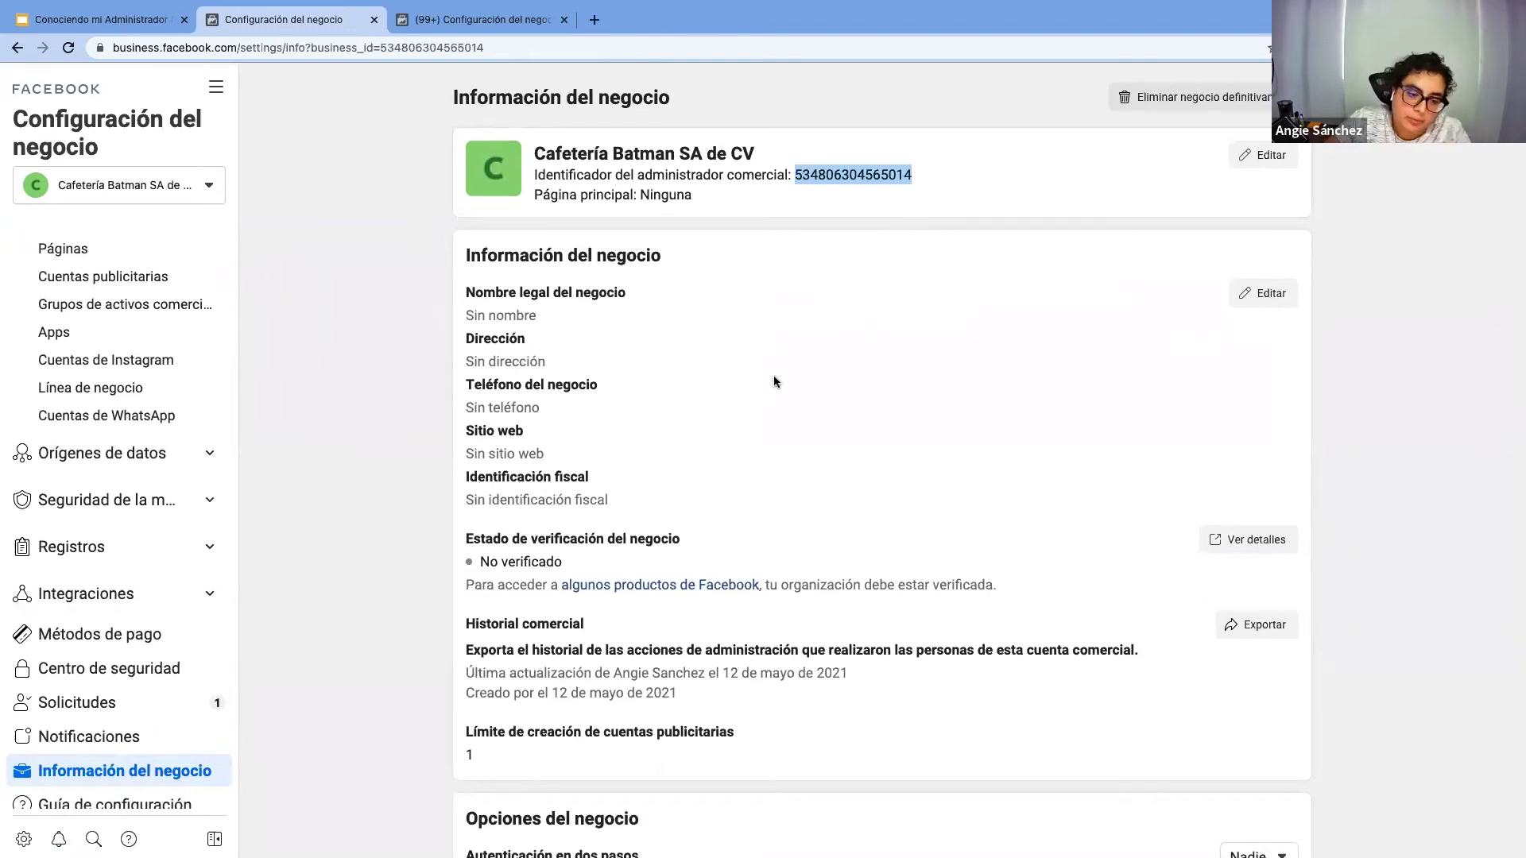
{"action": "left_click", "coordinate": [287, 307]}
Open Cafetería Batman SA de CV's pages section and review the options for adding, requesting access to or creating a page
{"action": "scroll", "coordinate": [204, 298], "scroll_direction": "up", "scroll_amount": 3}
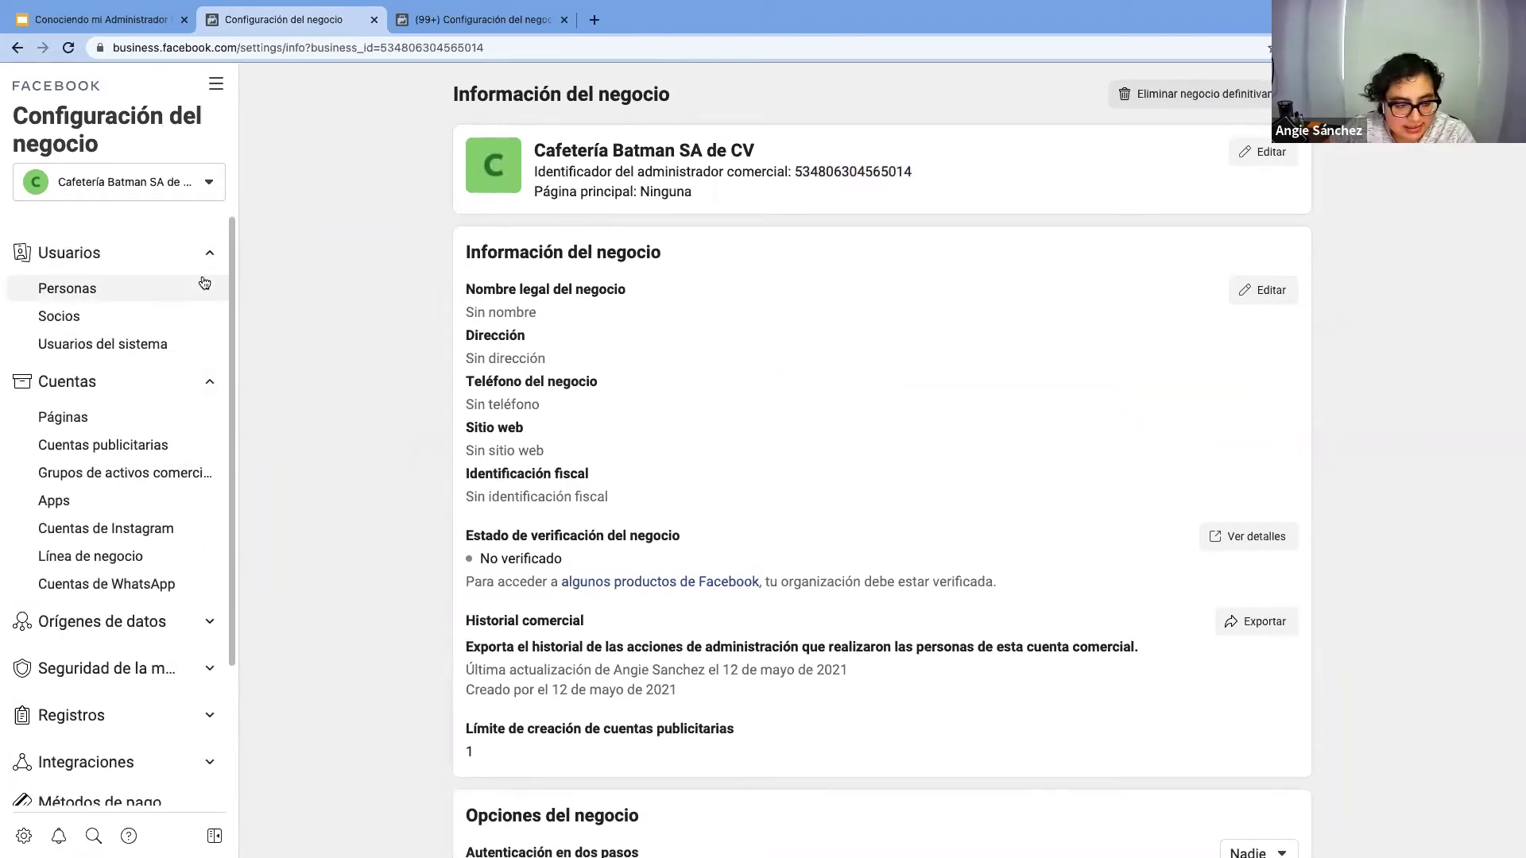
{"action": "left_click", "coordinate": [209, 253]}
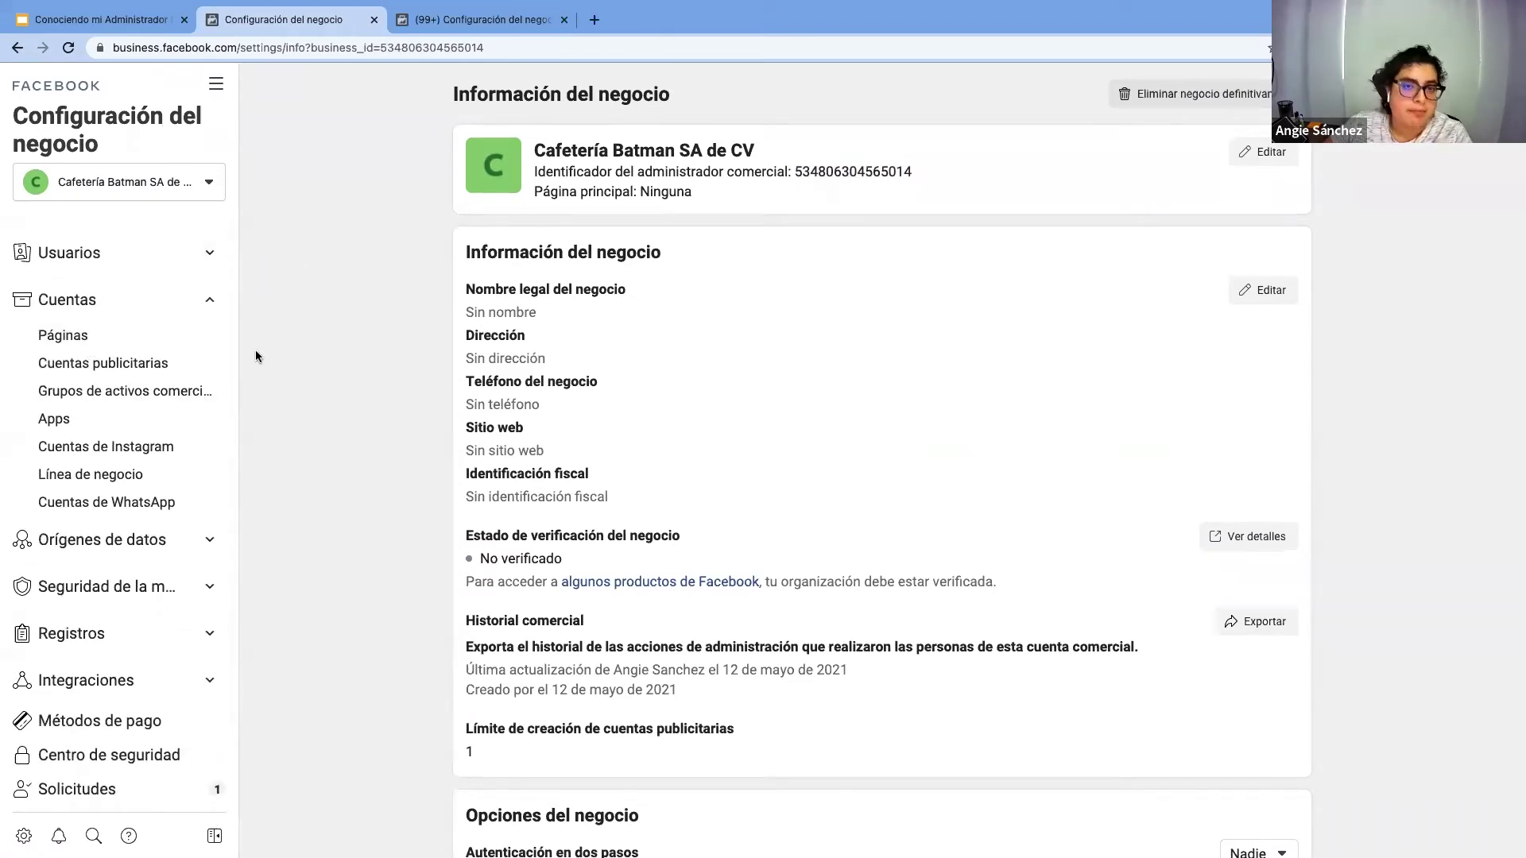
{"action": "left_click", "coordinate": [101, 343]}
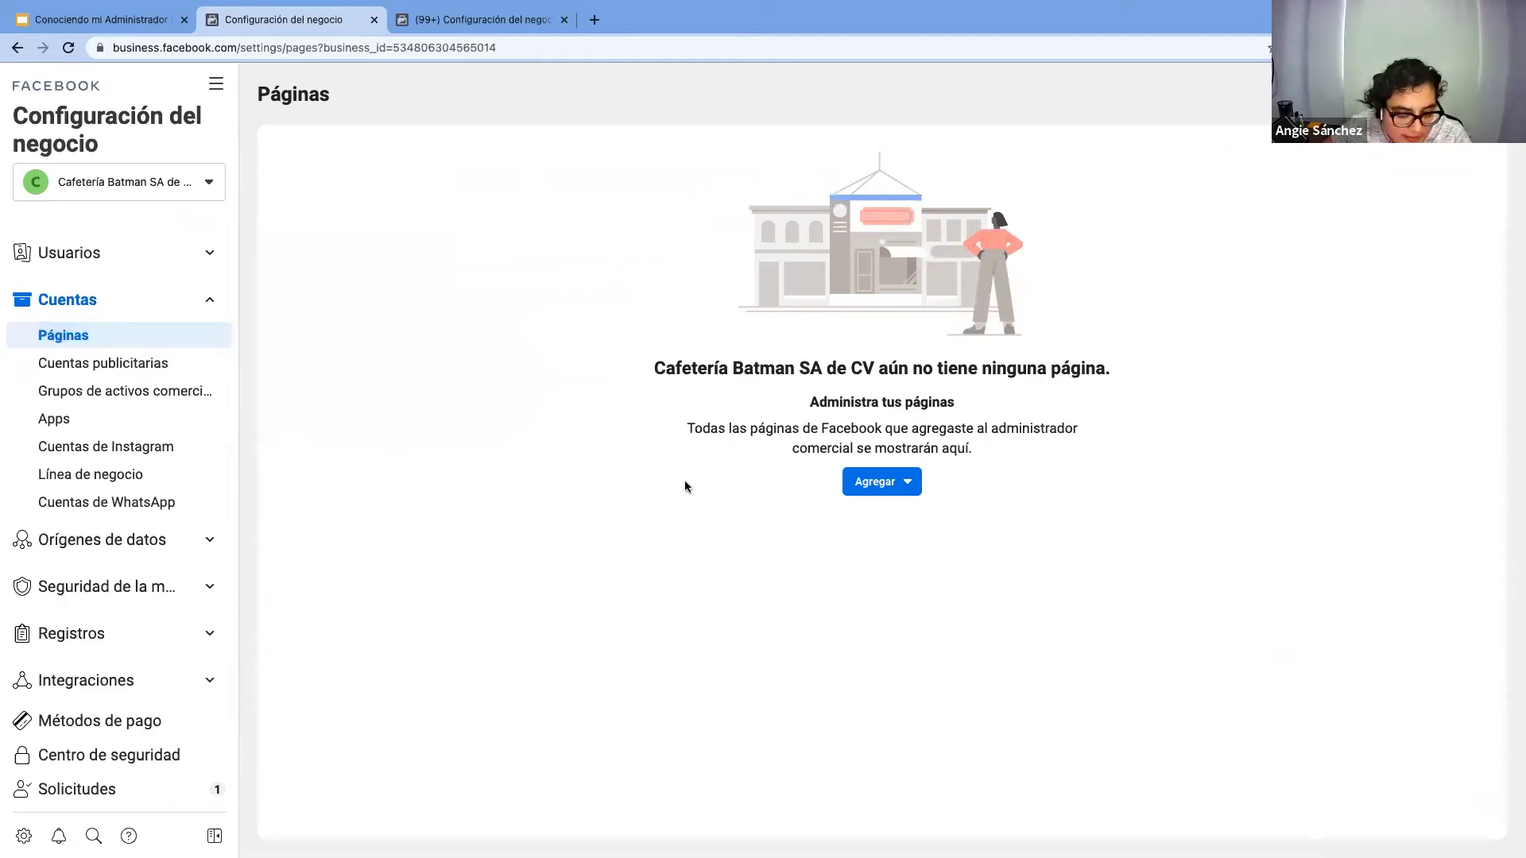
{"action": "left_click", "coordinate": [850, 487]}
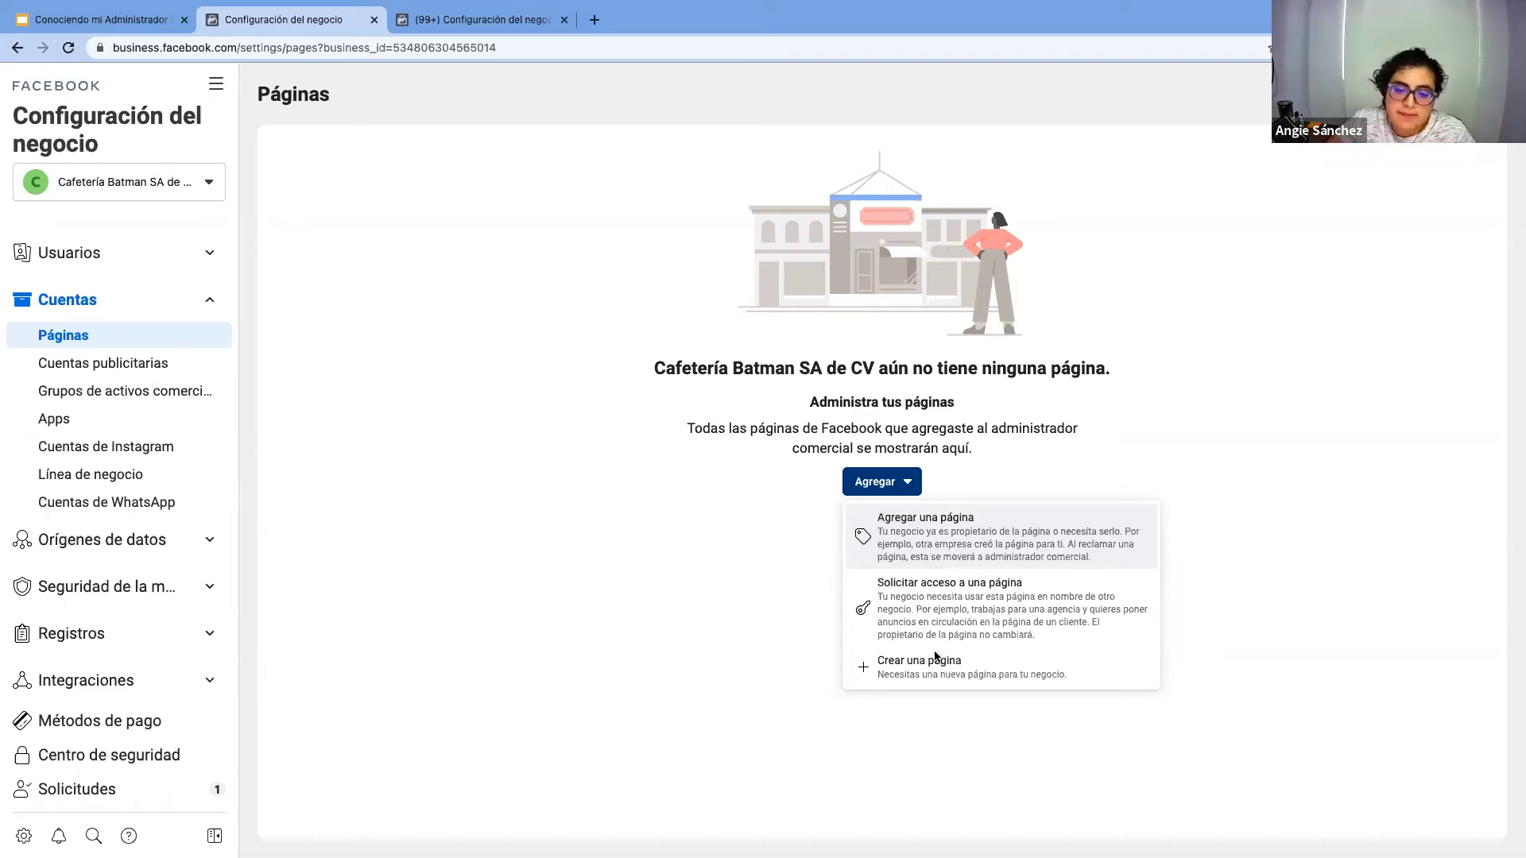
{"action": "left_click", "coordinate": [645, 665]}
{"action": "left_click", "coordinate": [882, 481]}
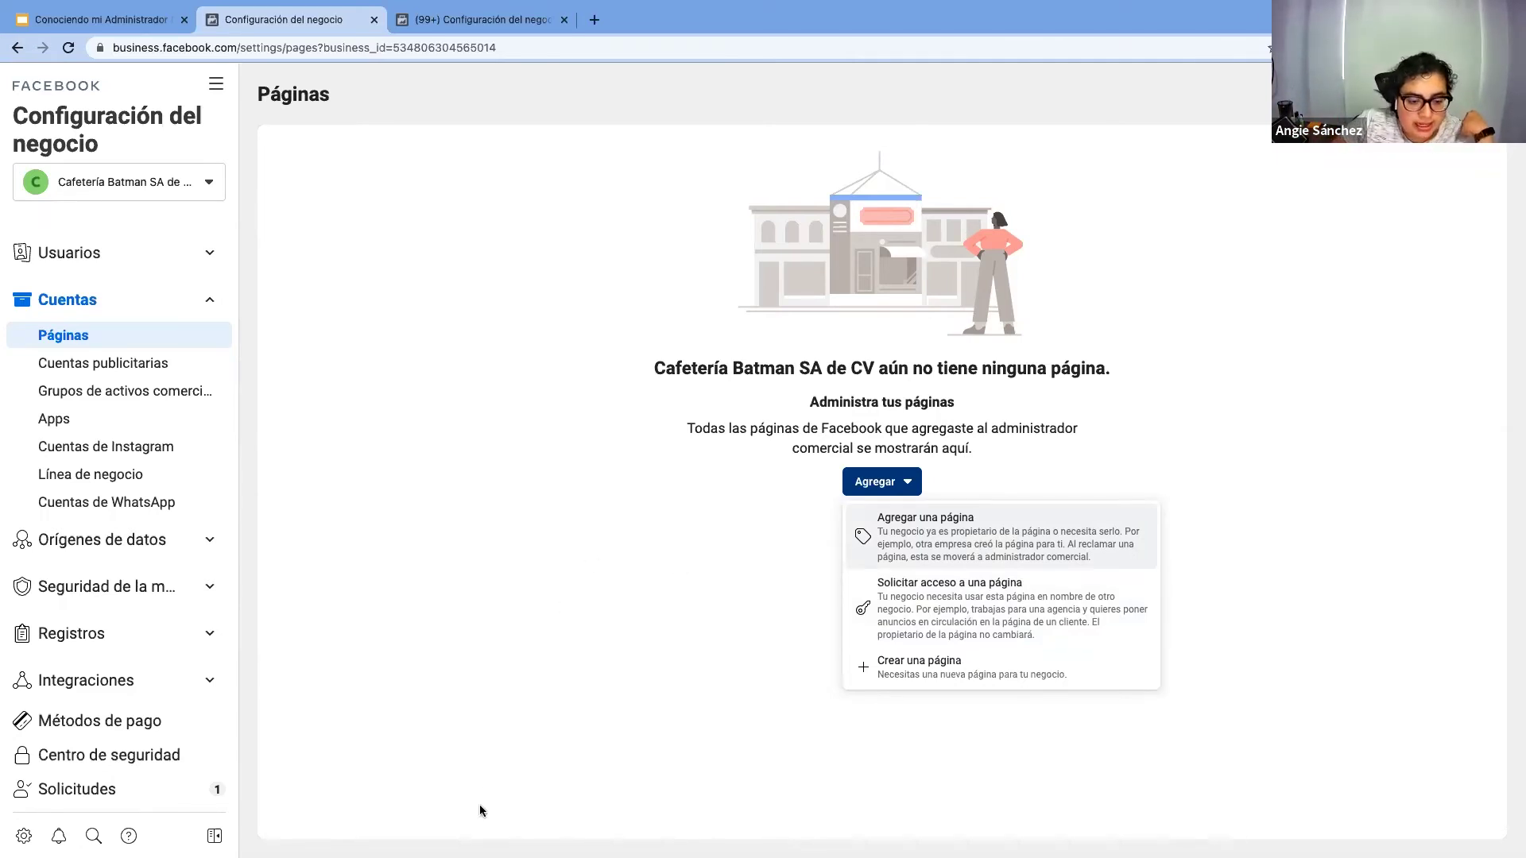
{"action": "left_click", "coordinate": [458, 636]}
Open the presenter's own Facebook page in a new browser tab
{"action": "left_click", "coordinate": [469, 19]}
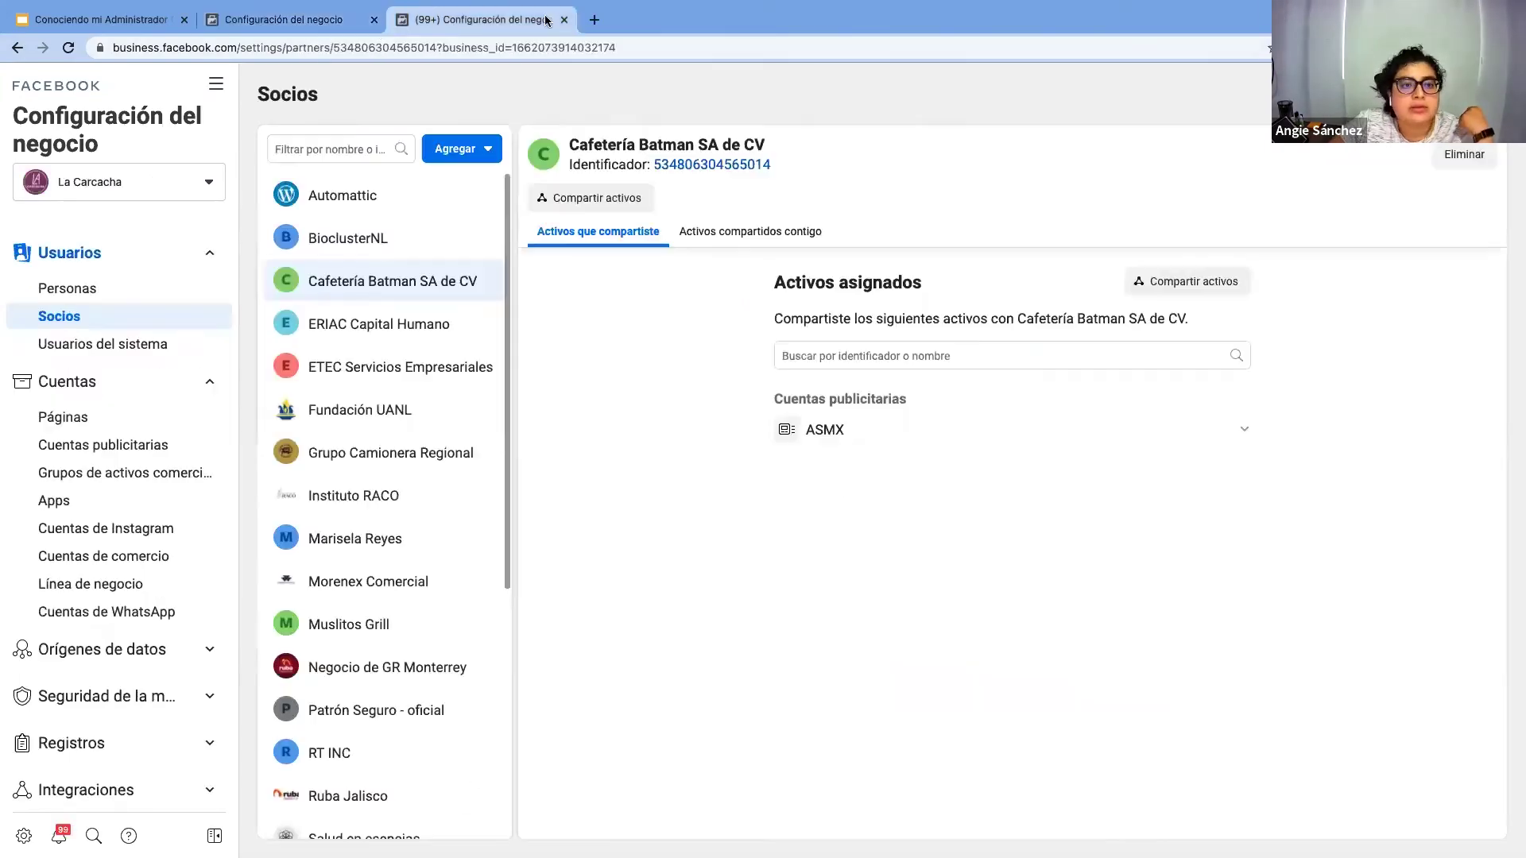
{"action": "left_click", "coordinate": [594, 19]}
{"action": "type", "text": "facebook.com"}
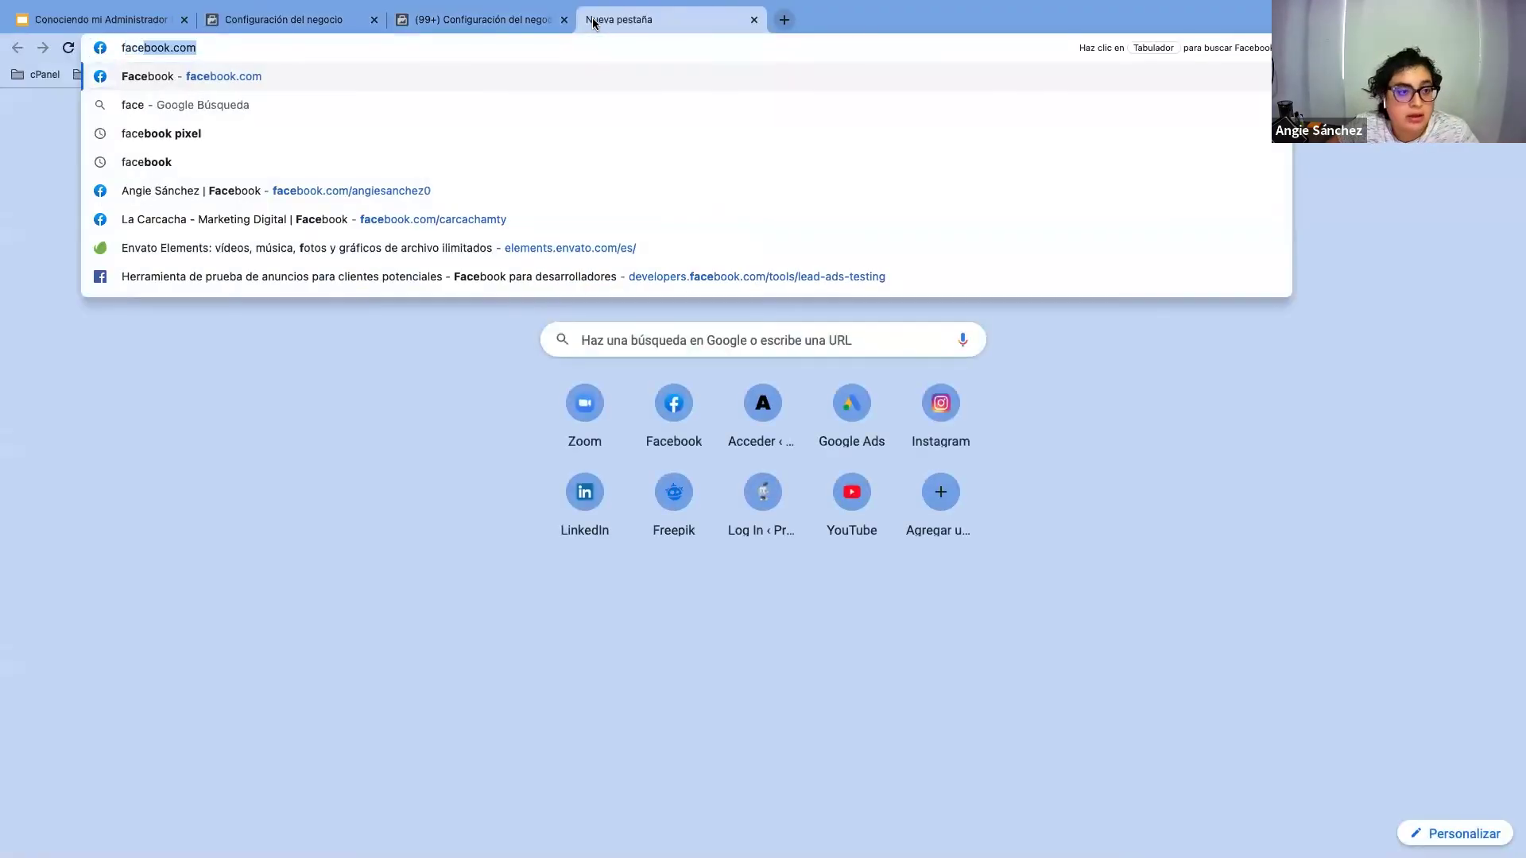
{"action": "key", "text": "Down"}
{"action": "key", "text": "Down"}
{"action": "key", "text": "Return"}
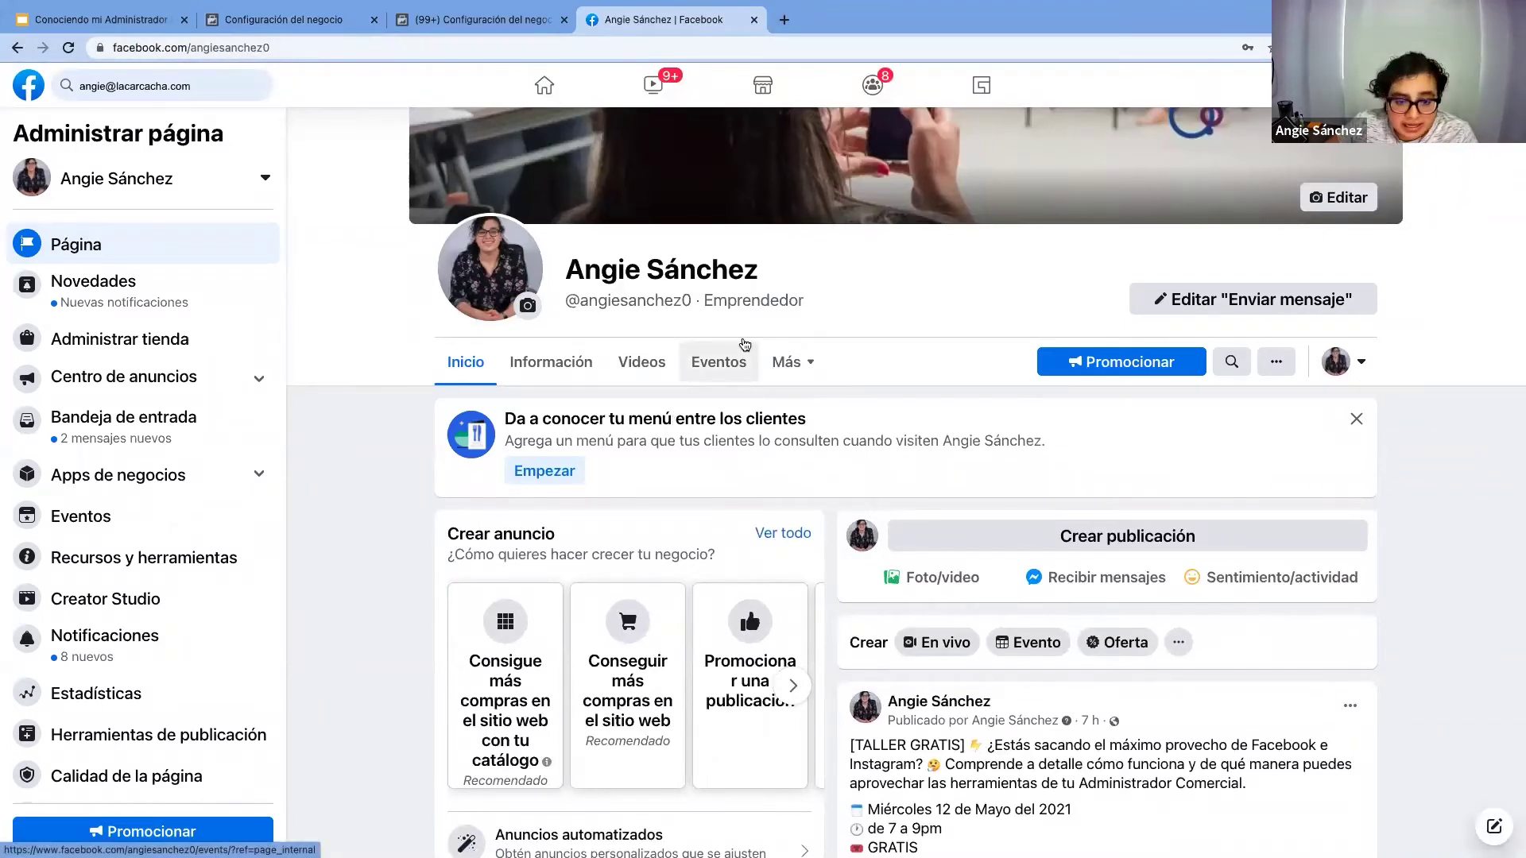
Open the role settings of the presenter's page, and return to the page's home view
{"action": "scroll", "coordinate": [164, 712], "scroll_direction": "down", "scroll_amount": 1}
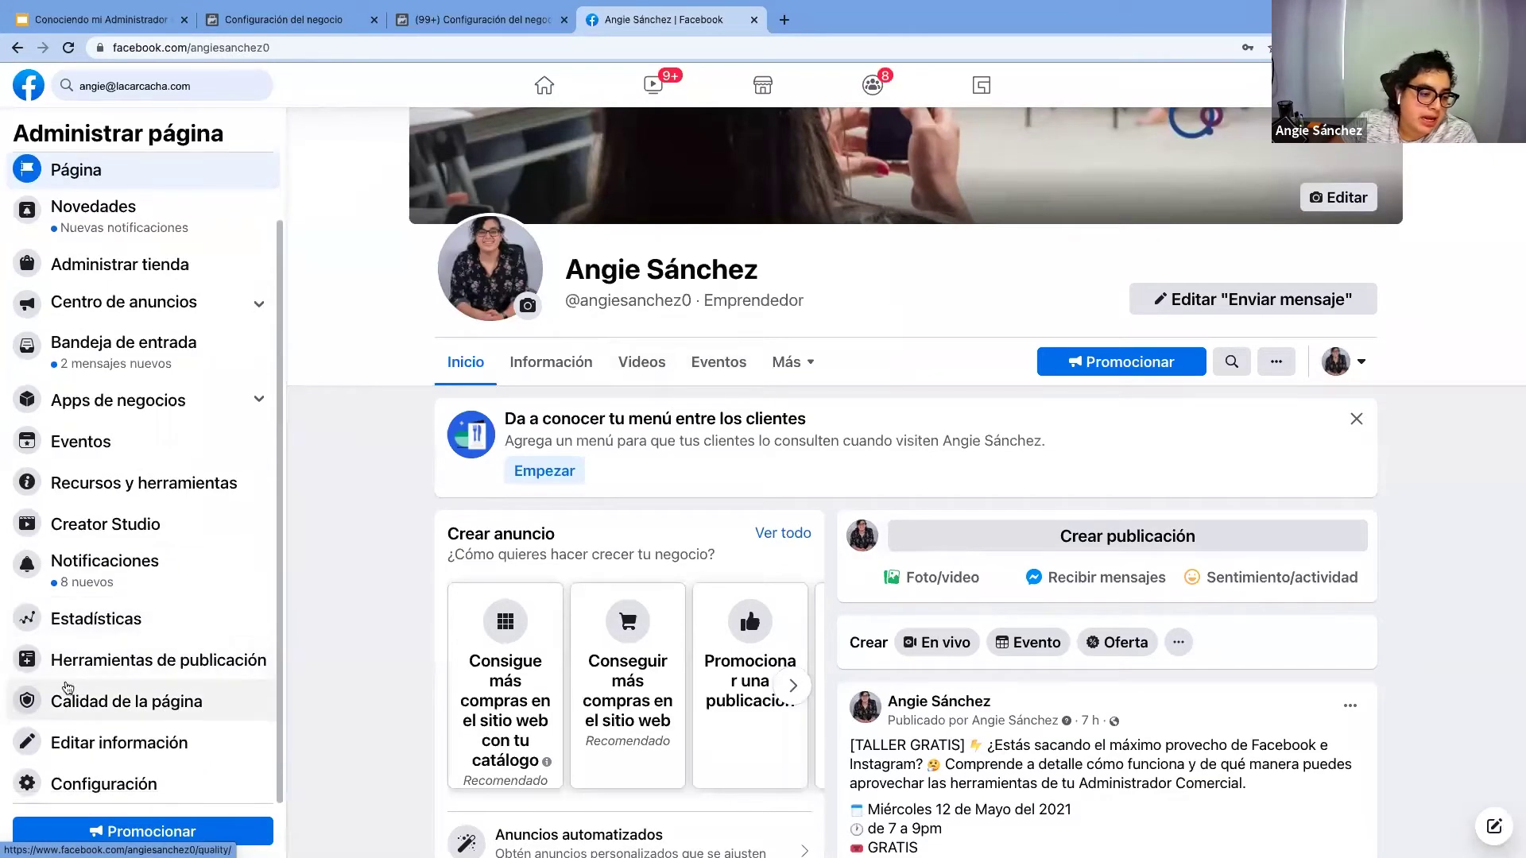
{"action": "left_click", "coordinate": [75, 785]}
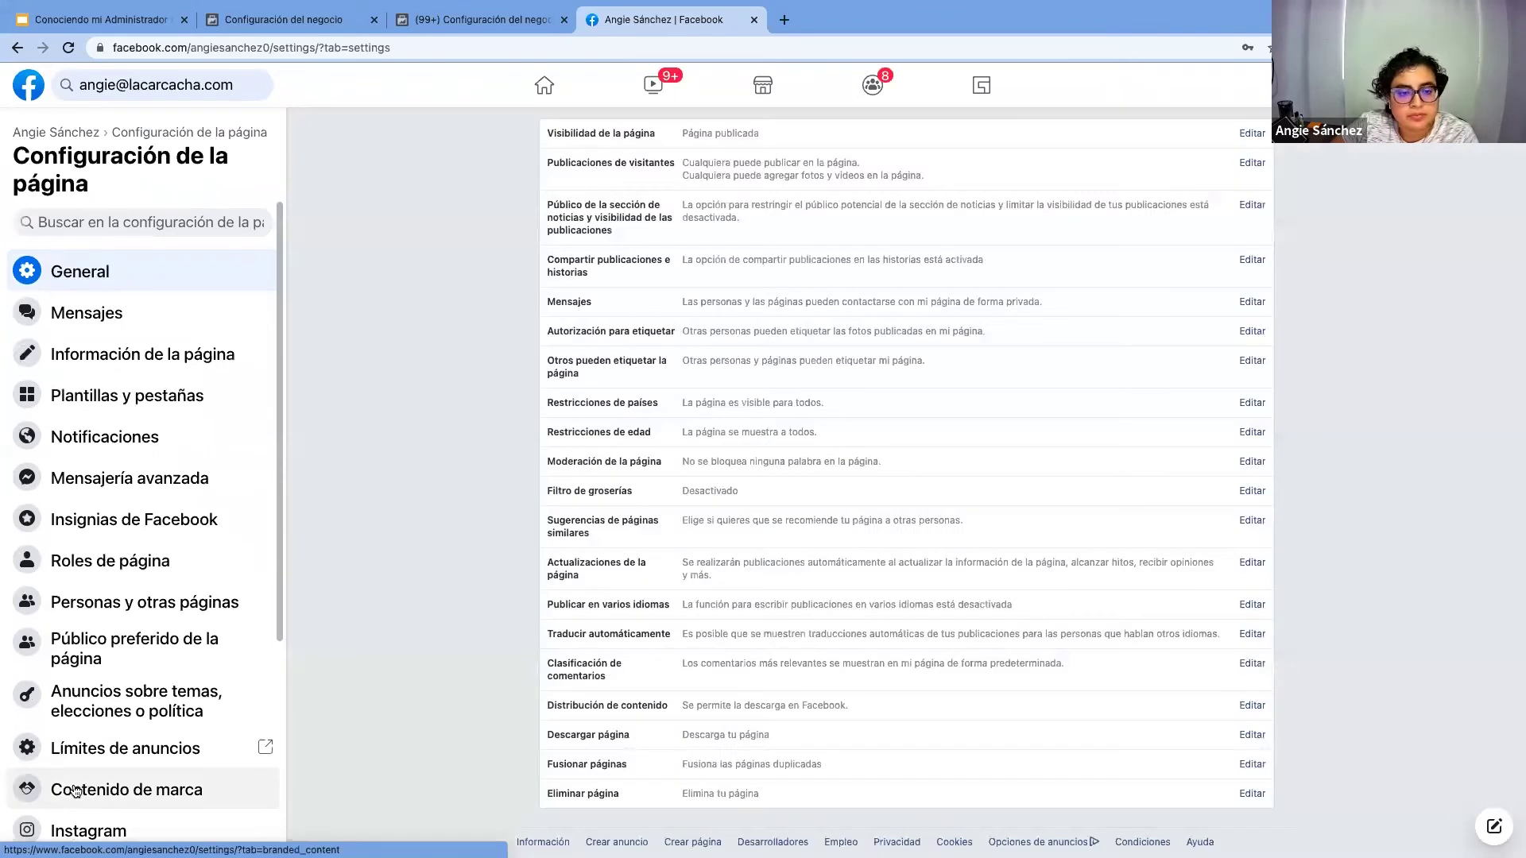
{"action": "scroll", "coordinate": [68, 562], "scroll_direction": "down", "scroll_amount": 1}
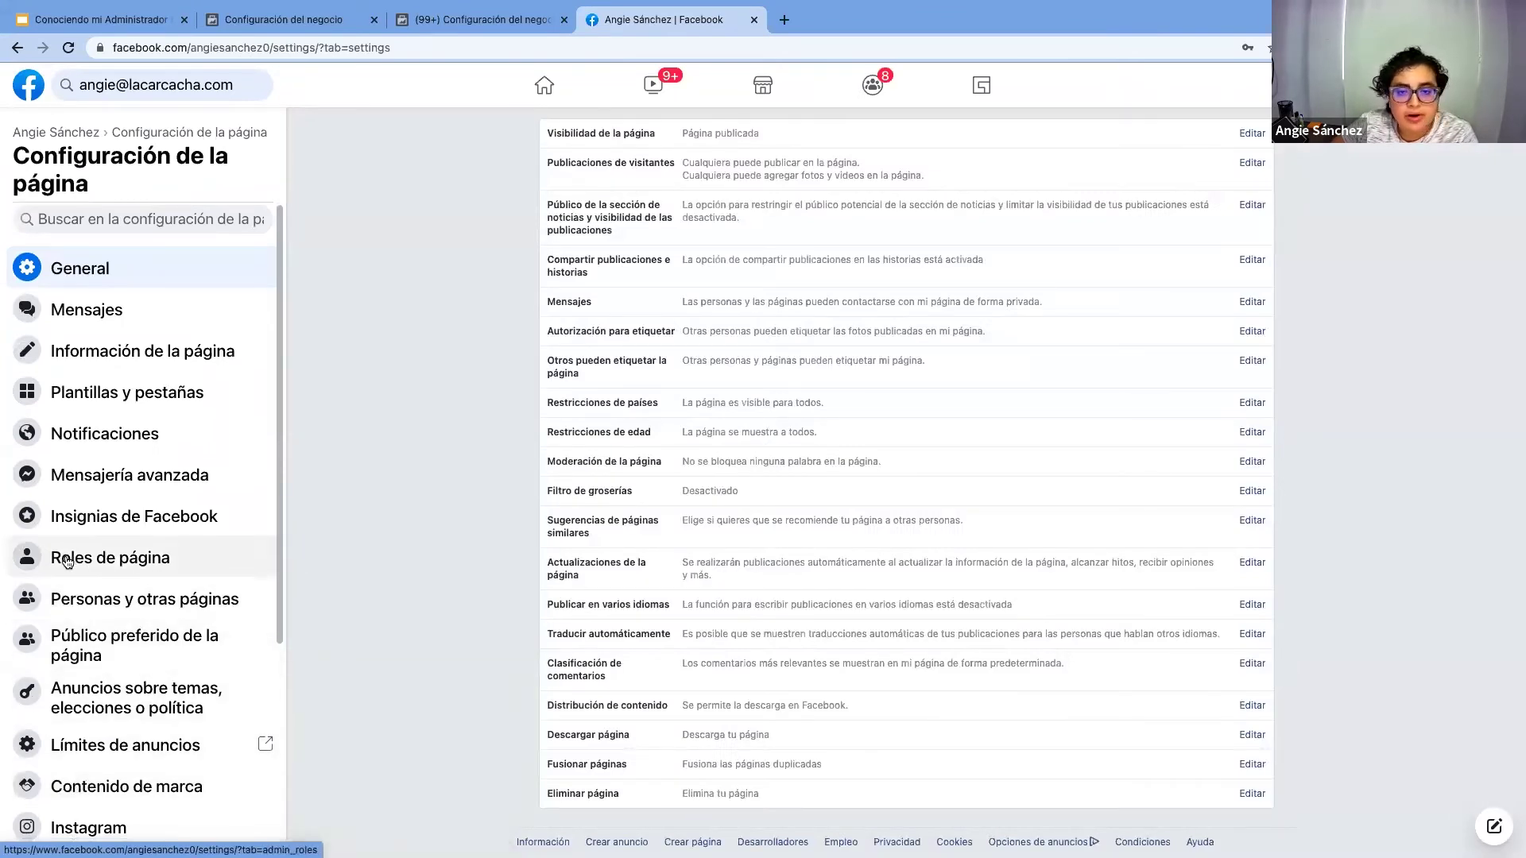
{"action": "left_click", "coordinate": [68, 562]}
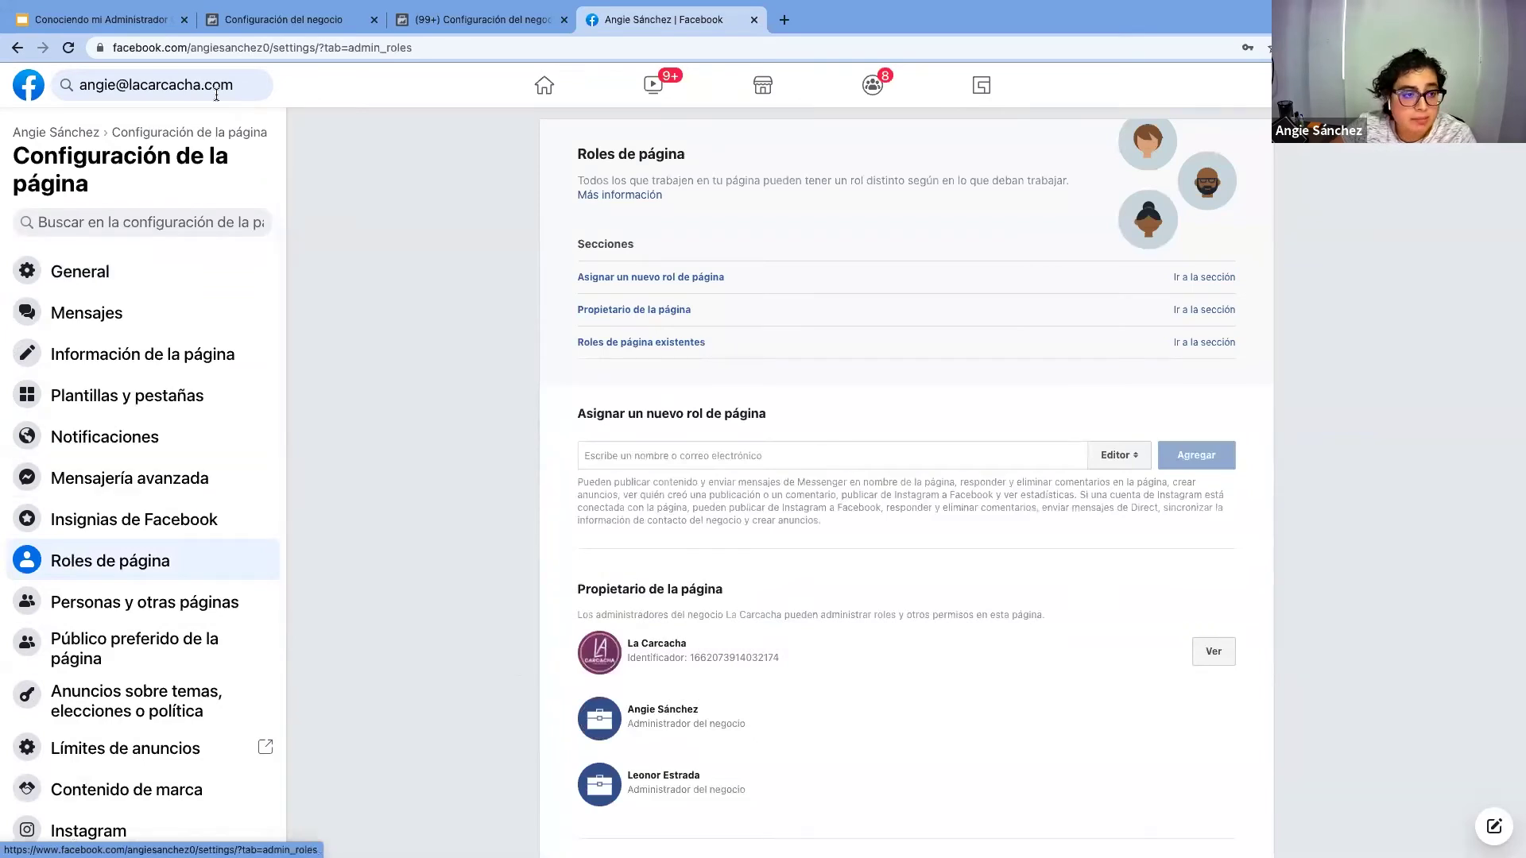
{"action": "left_click", "coordinate": [17, 49]}
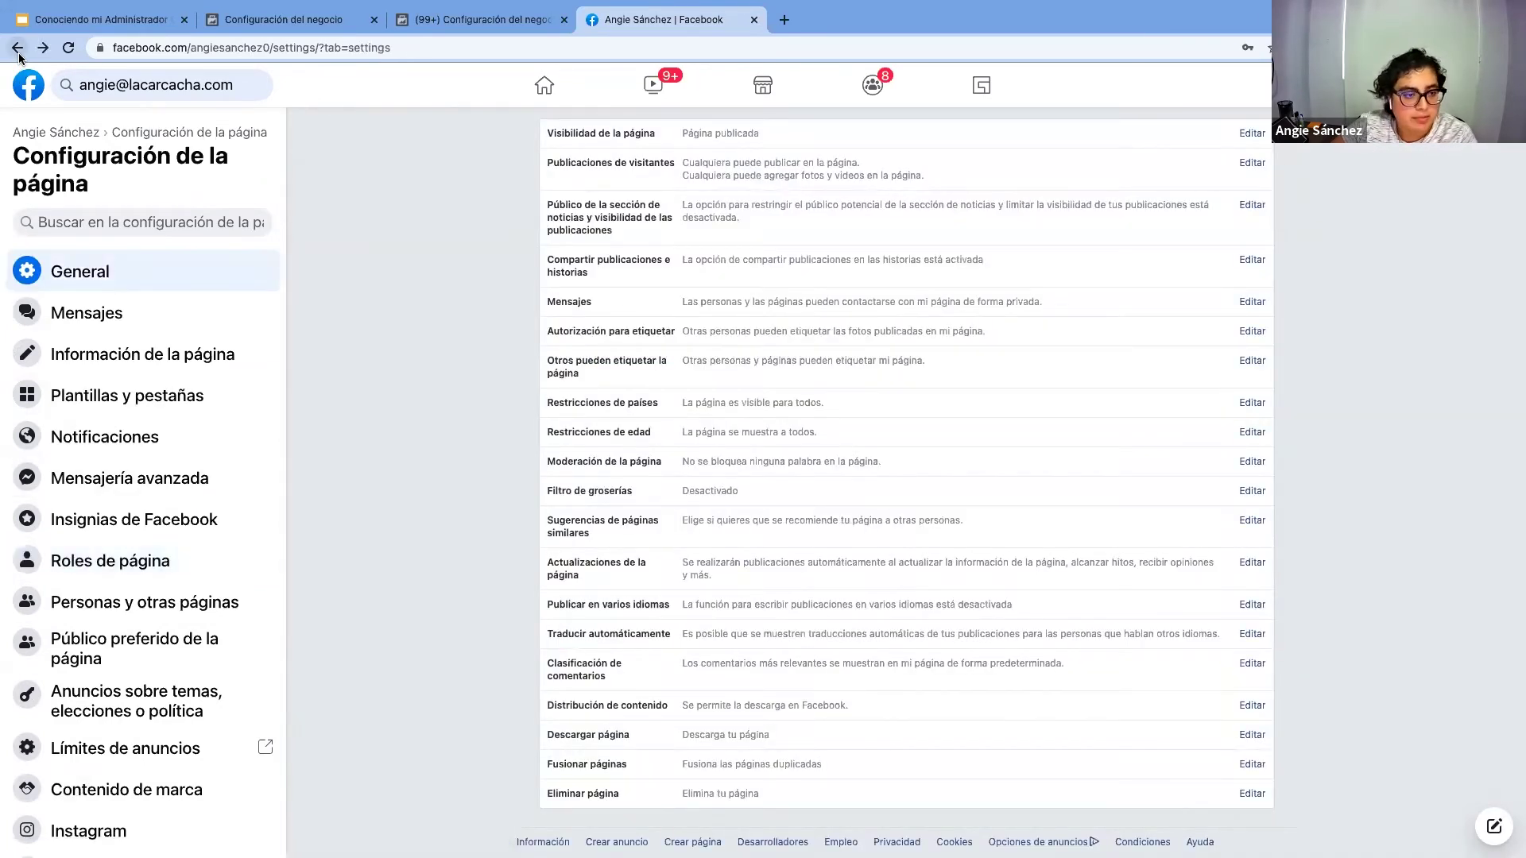
{"action": "left_click", "coordinate": [17, 49]}
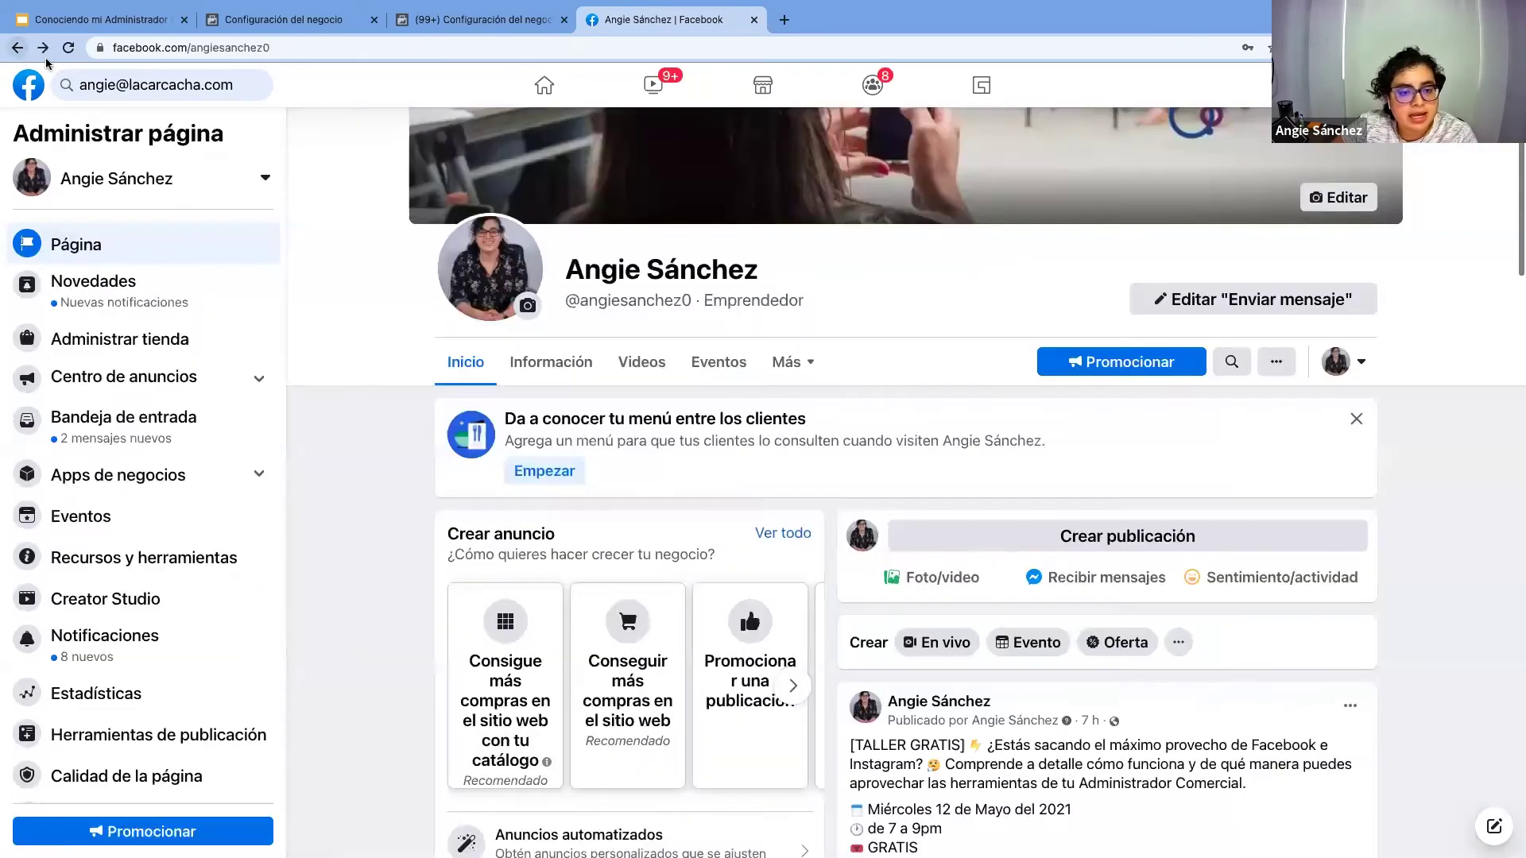
Open the page's role settings and highlight the page owner section down to La Carcacha's entry
{"action": "scroll", "coordinate": [135, 691], "scroll_direction": "down", "scroll_amount": 2}
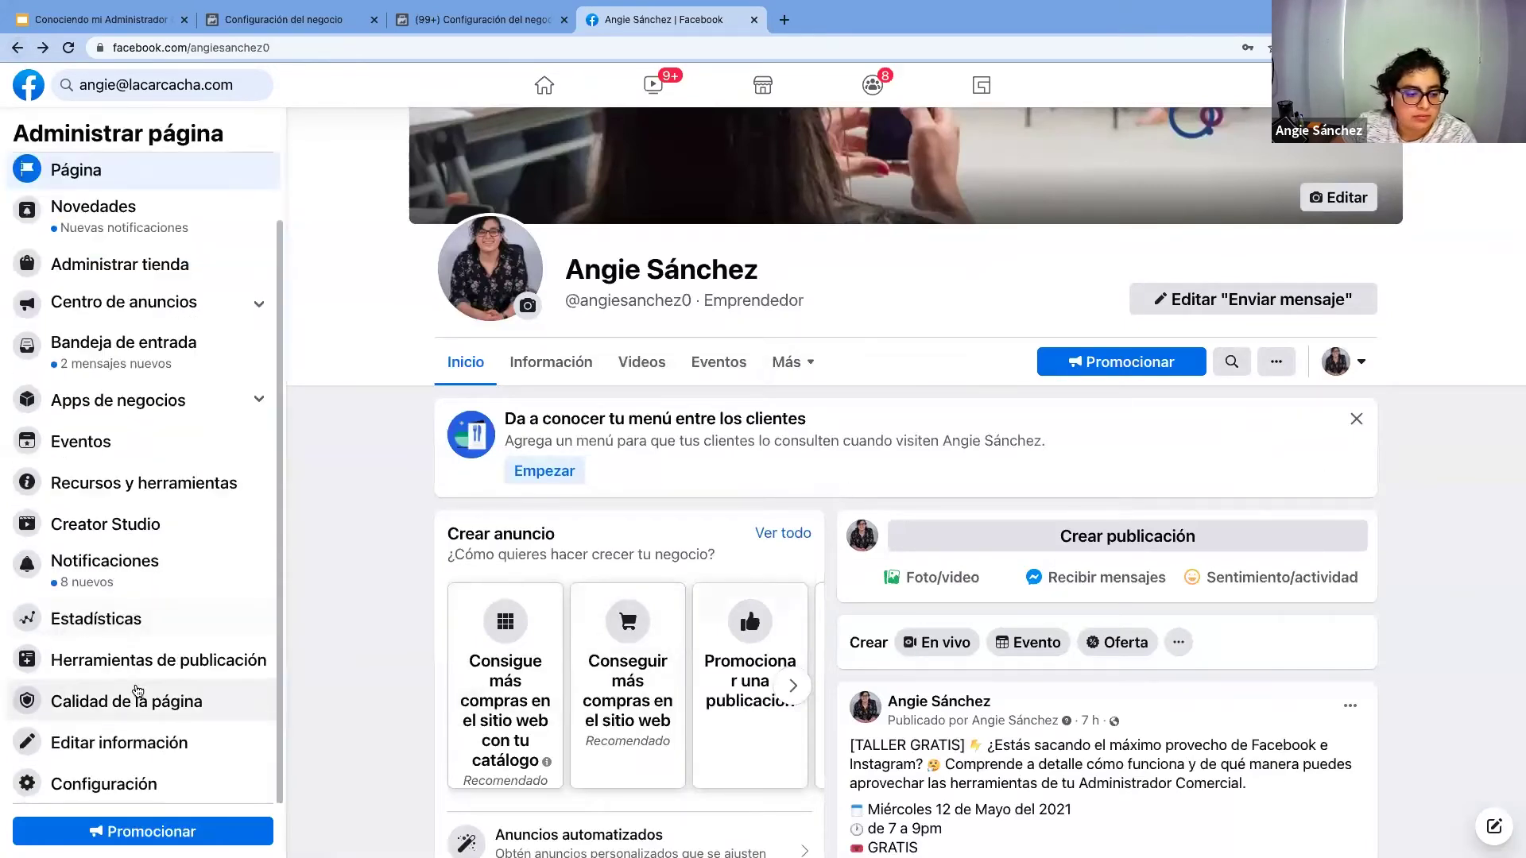
{"action": "left_click", "coordinate": [52, 790]}
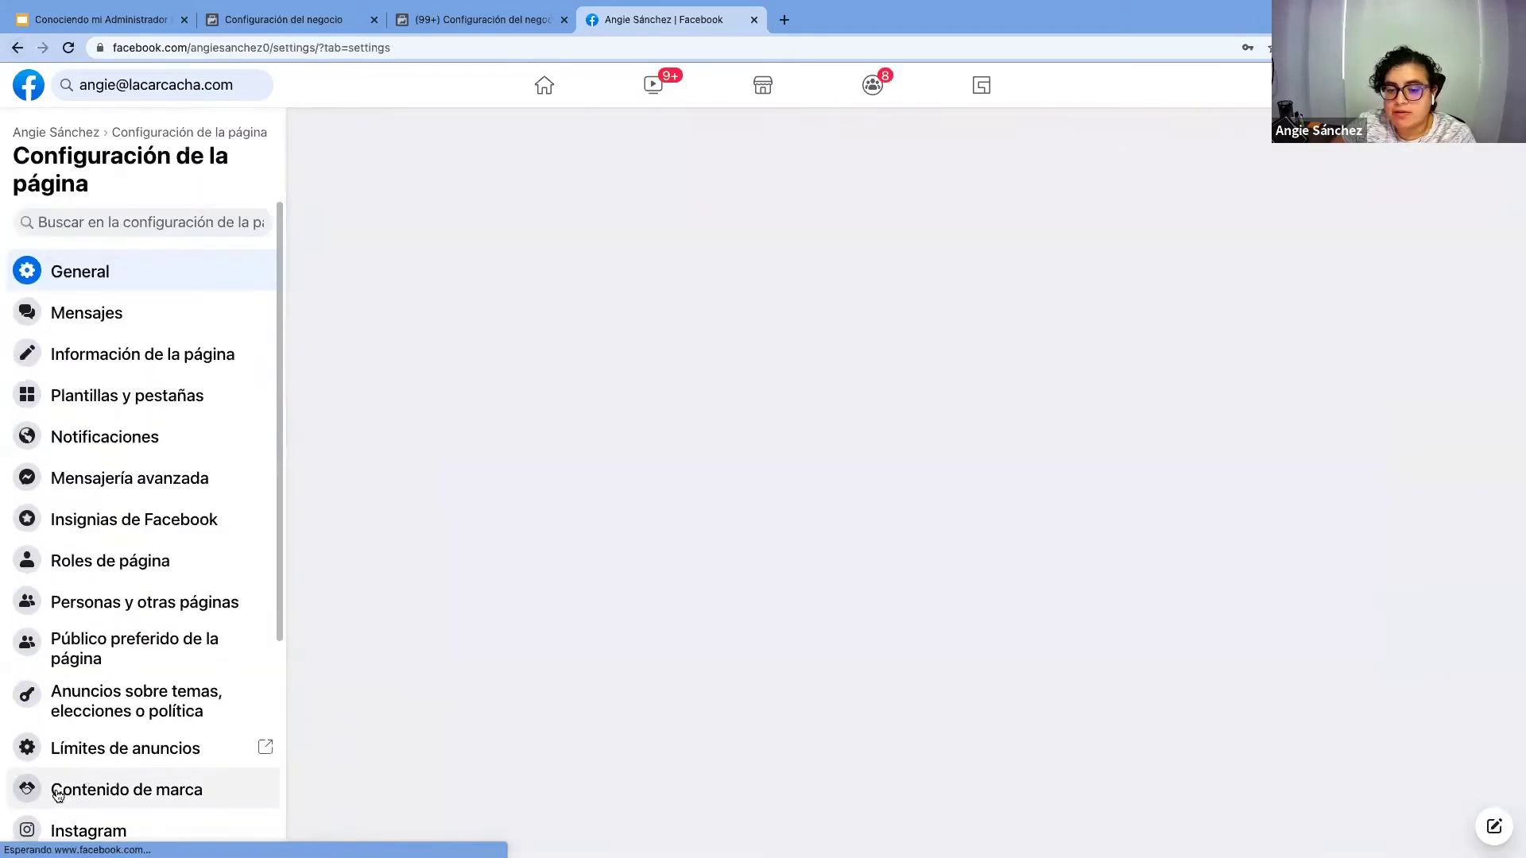
{"action": "left_click", "coordinate": [118, 551]}
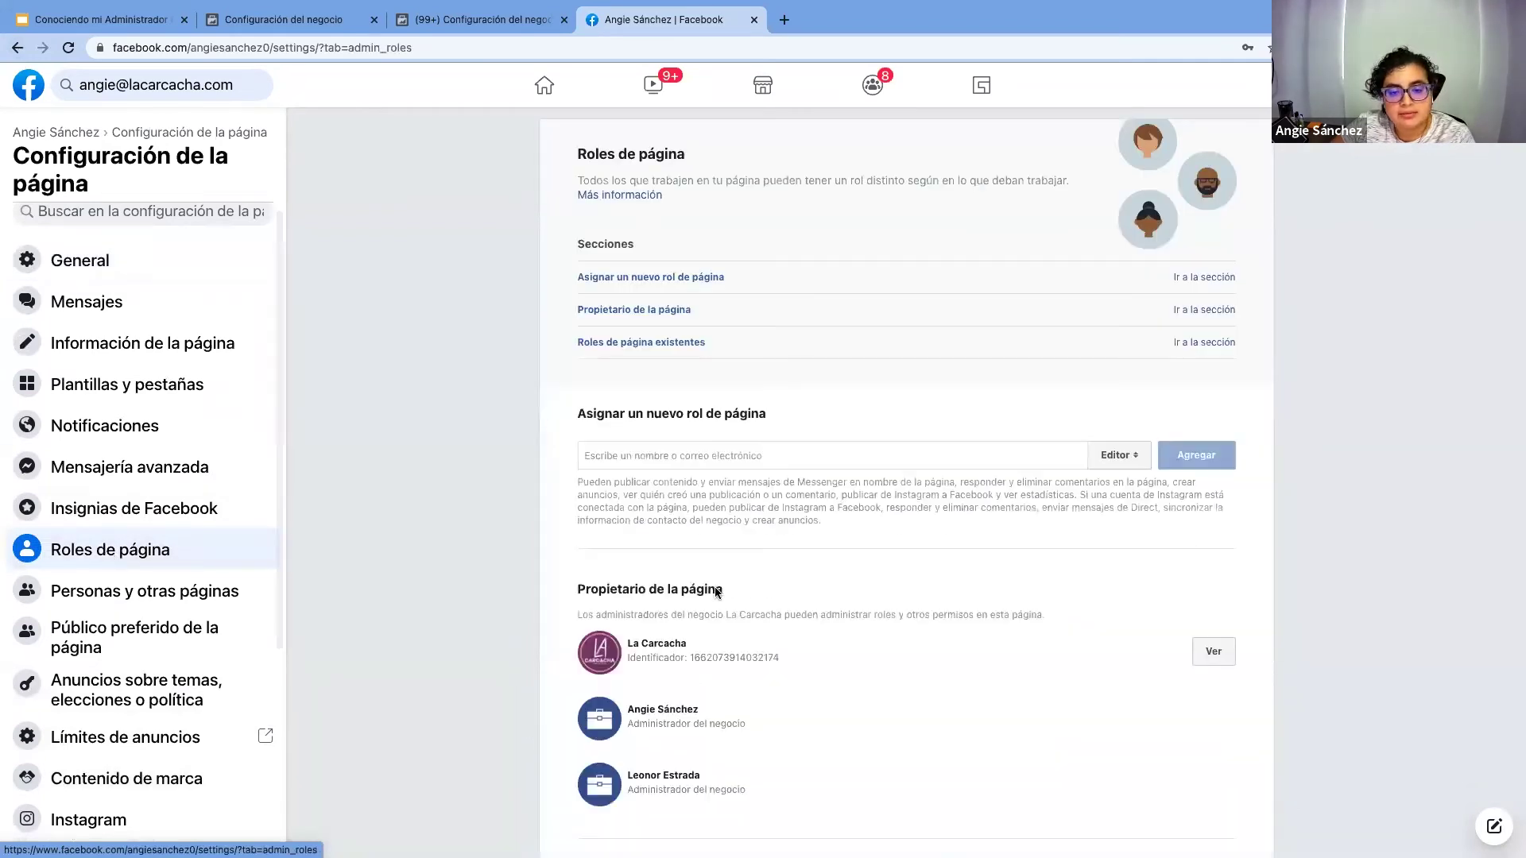
{"action": "scroll", "coordinate": [715, 592], "scroll_direction": "down", "scroll_amount": 3}
{"action": "triple_click", "coordinate": [666, 429]}
{"action": "left_click_drag", "start_coordinate": [666, 431], "coordinate": [1250, 484]}
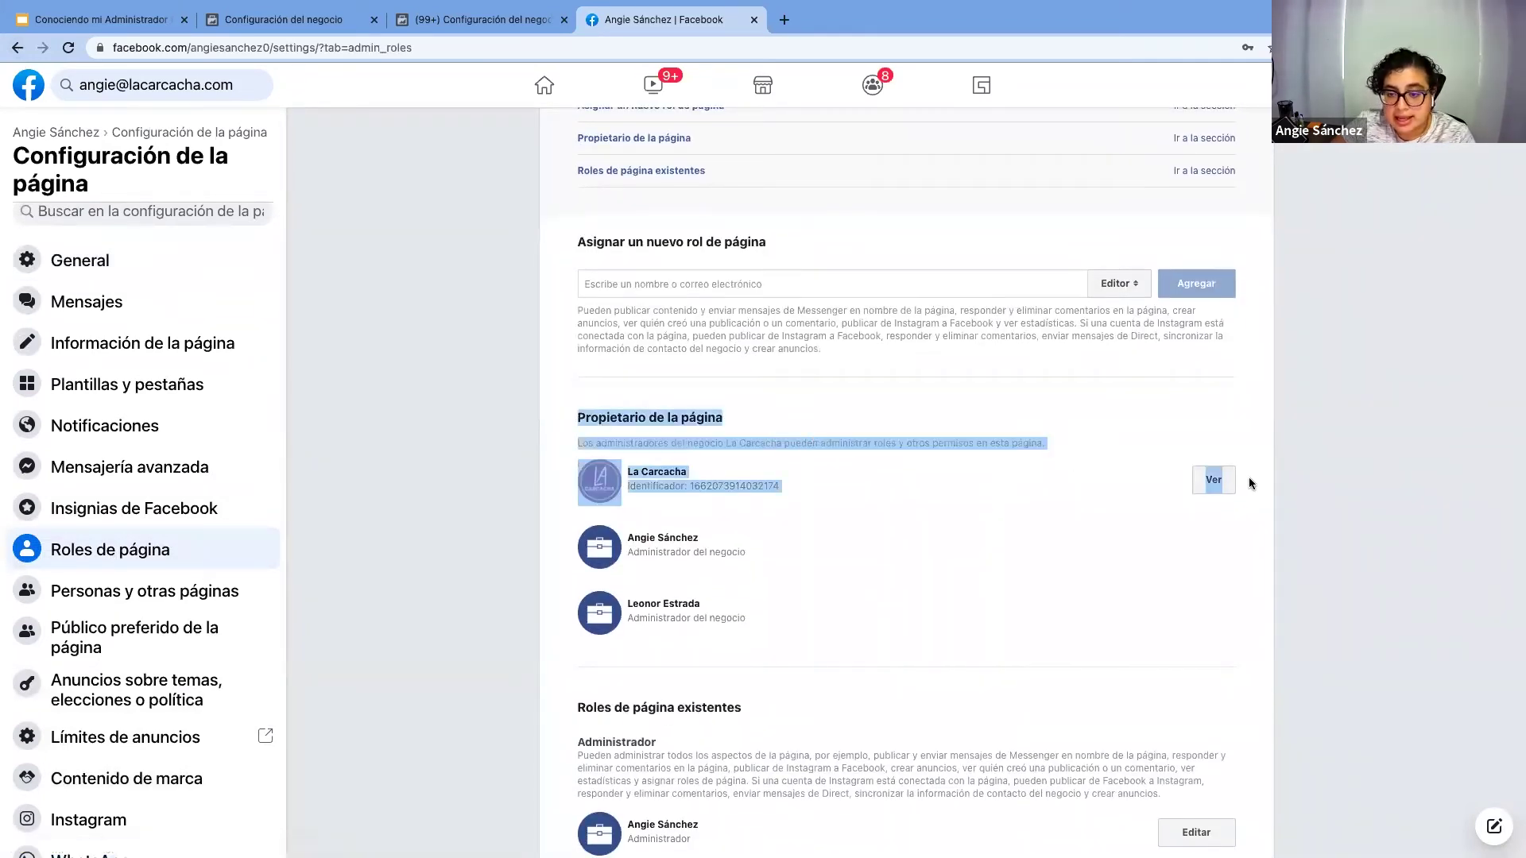
{"action": "left_click", "coordinate": [739, 480]}
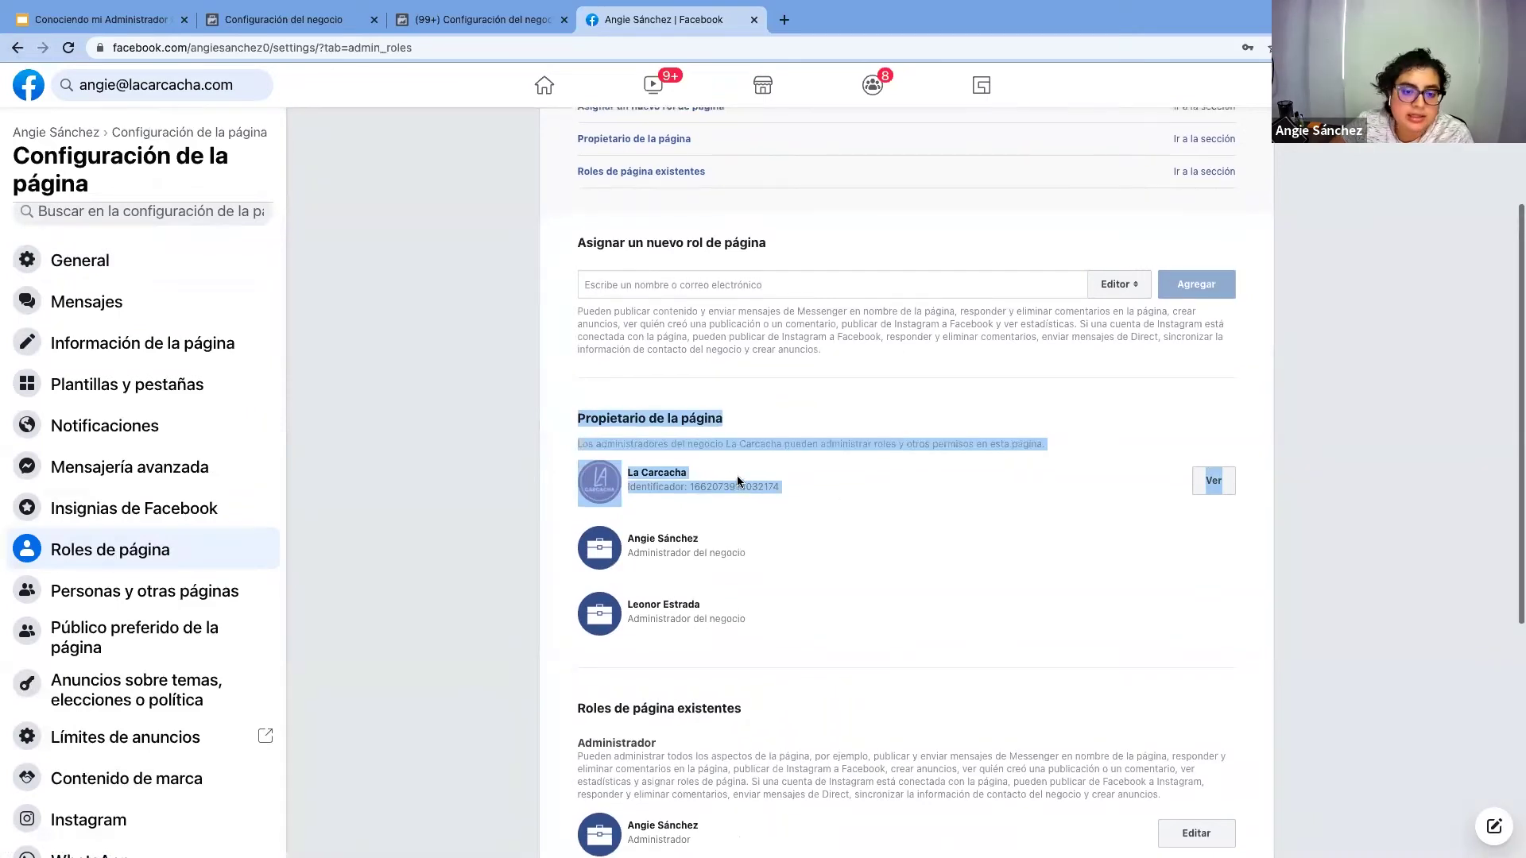
Highlight La Carcacha's name and identifier as page owner, and return to Cafetería Batman SA de CV's pages section
{"action": "scroll", "coordinate": [660, 477], "scroll_direction": "up", "scroll_amount": 1}
{"action": "scroll", "coordinate": [640, 475], "scroll_direction": "down", "scroll_amount": 1}
{"action": "left_click_drag", "start_coordinate": [627, 470], "coordinate": [800, 477]}
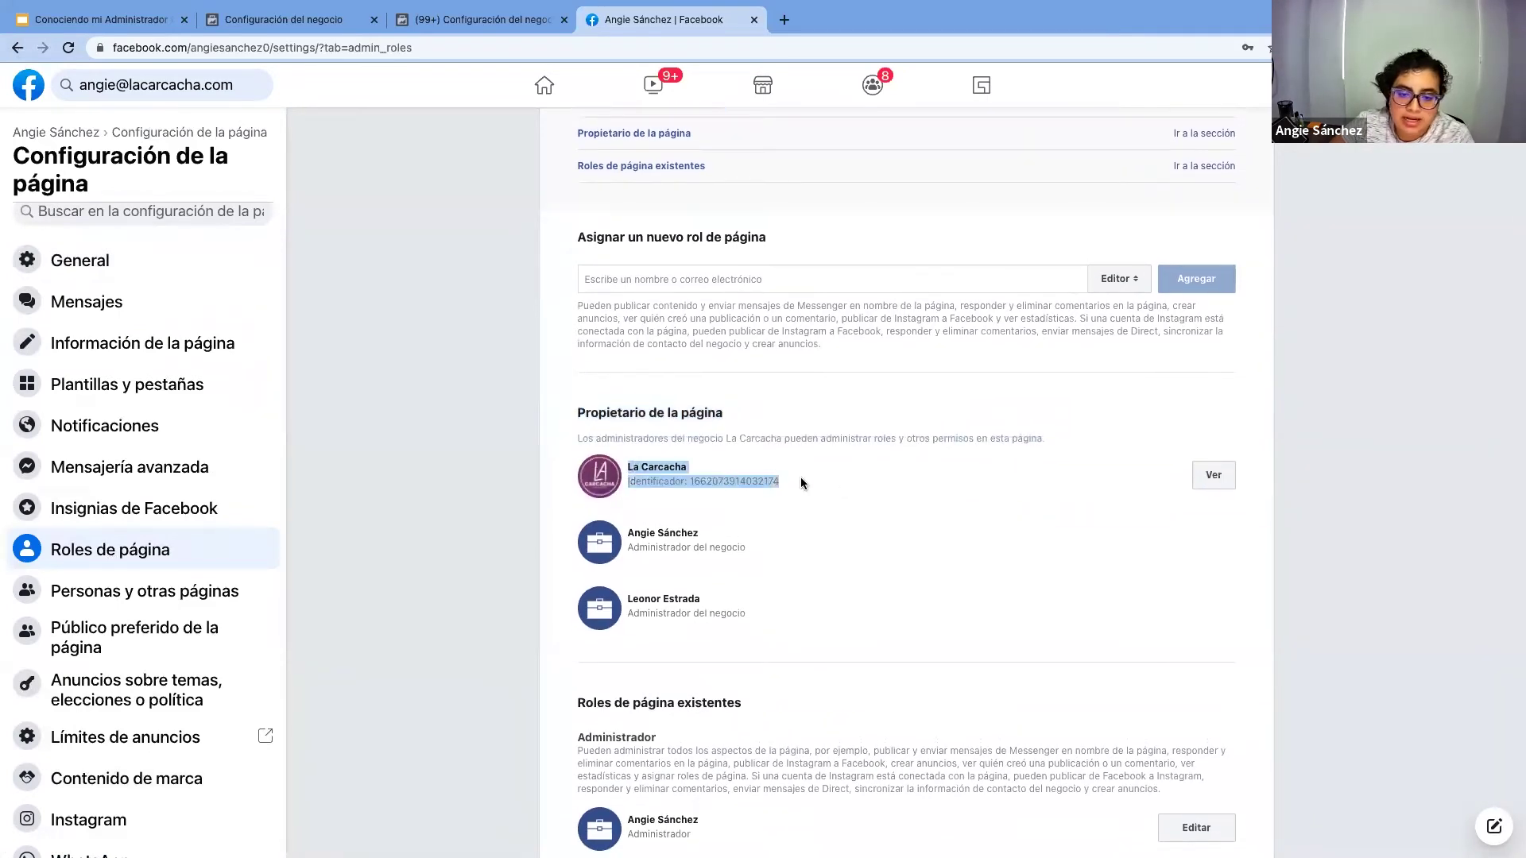
{"action": "scroll", "coordinate": [799, 476], "scroll_direction": "up", "scroll_amount": 2}
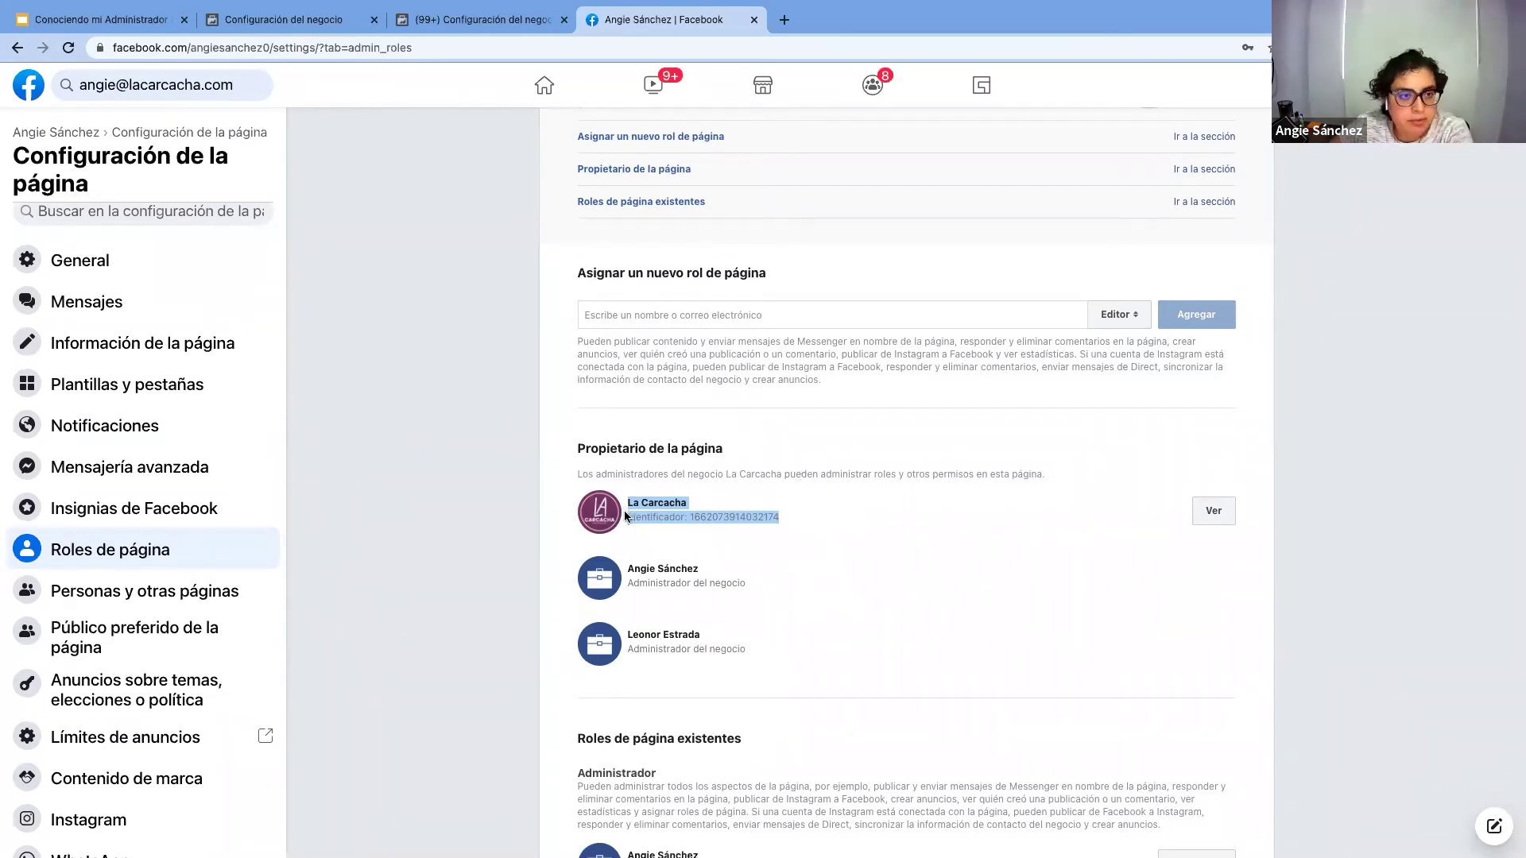
{"action": "left_click", "coordinate": [312, 21]}
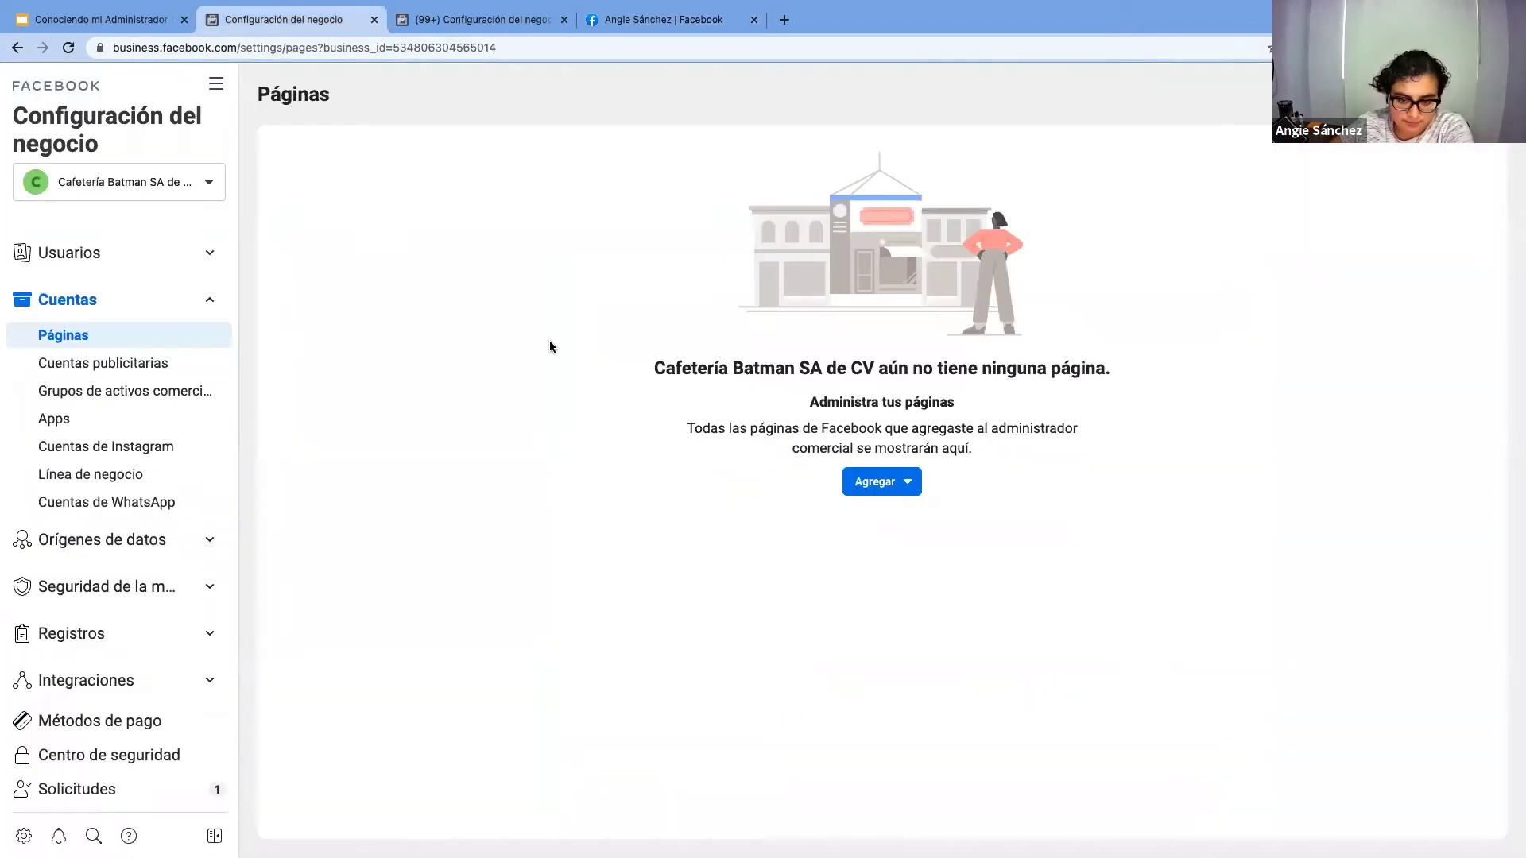
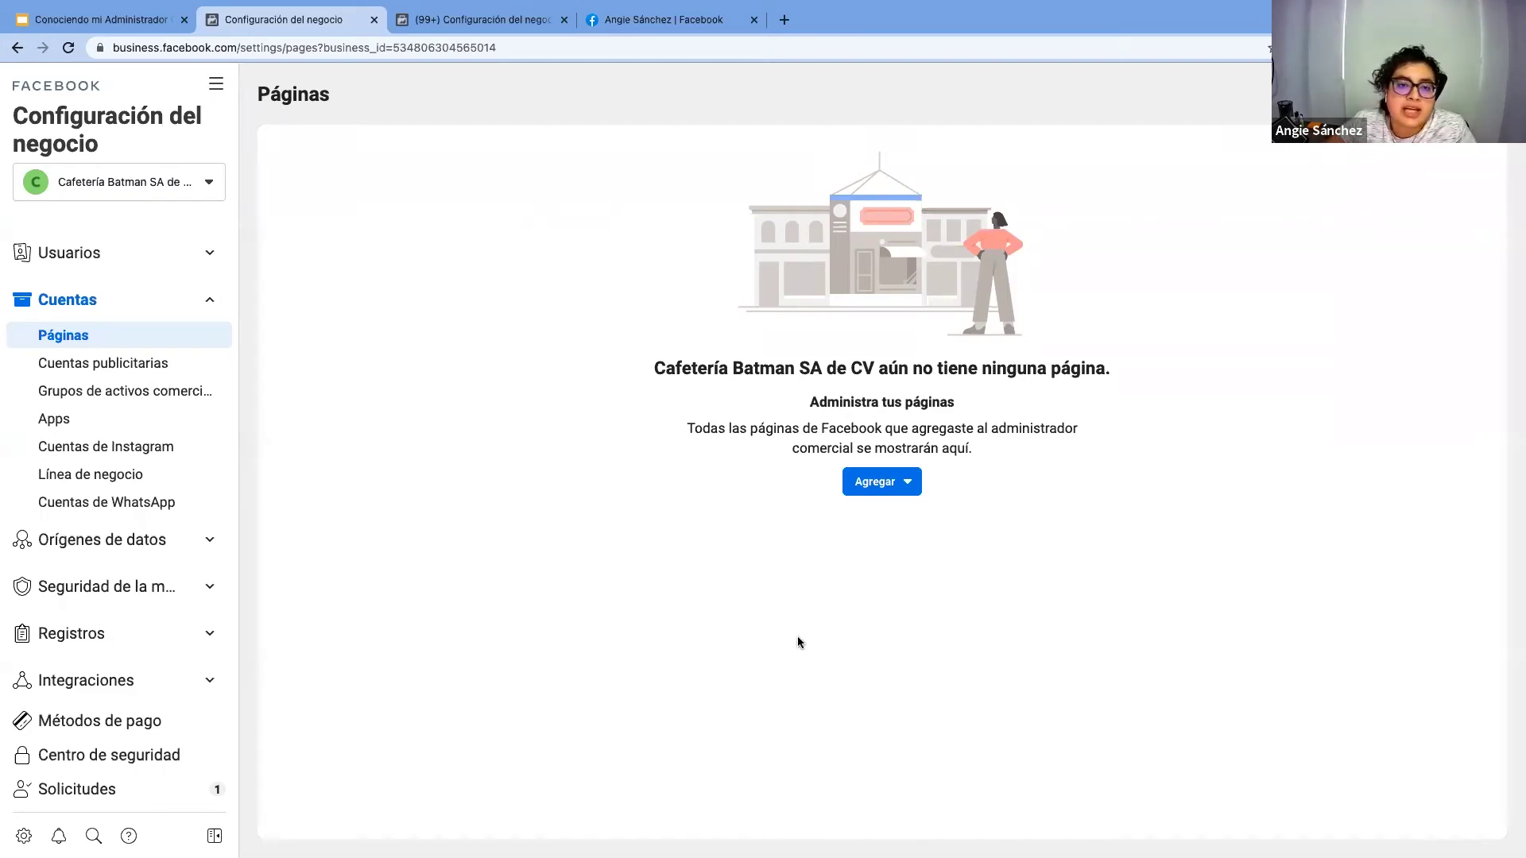
Return to the page's role settings and highlight the whole page owner section including its business administrators
{"action": "left_click", "coordinate": [664, 19]}
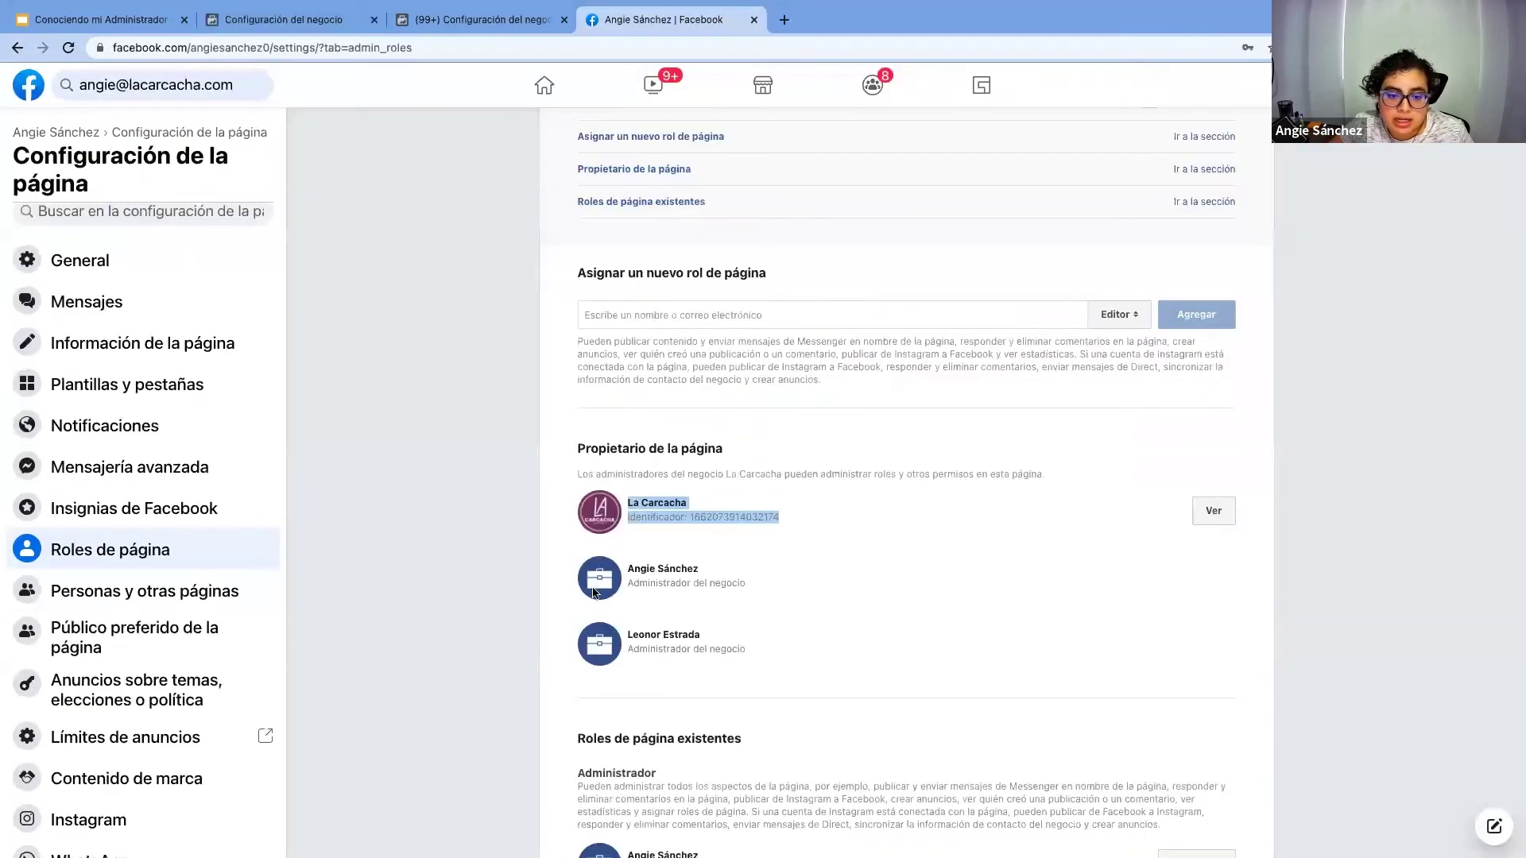
{"action": "left_click_drag", "start_coordinate": [566, 451], "coordinate": [1274, 624]}
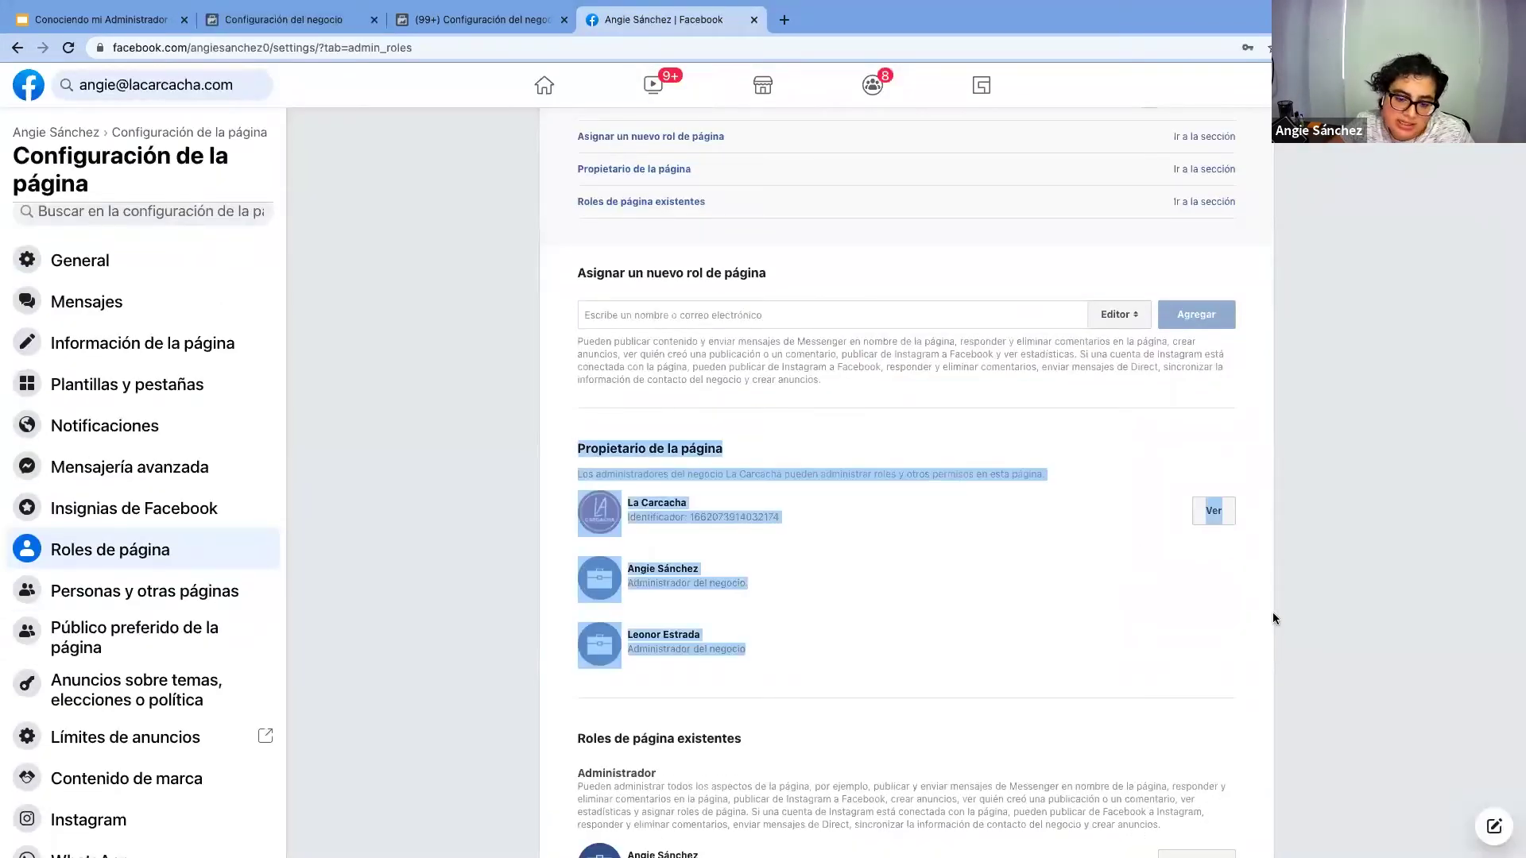
{"action": "left_click", "coordinate": [1147, 657]}
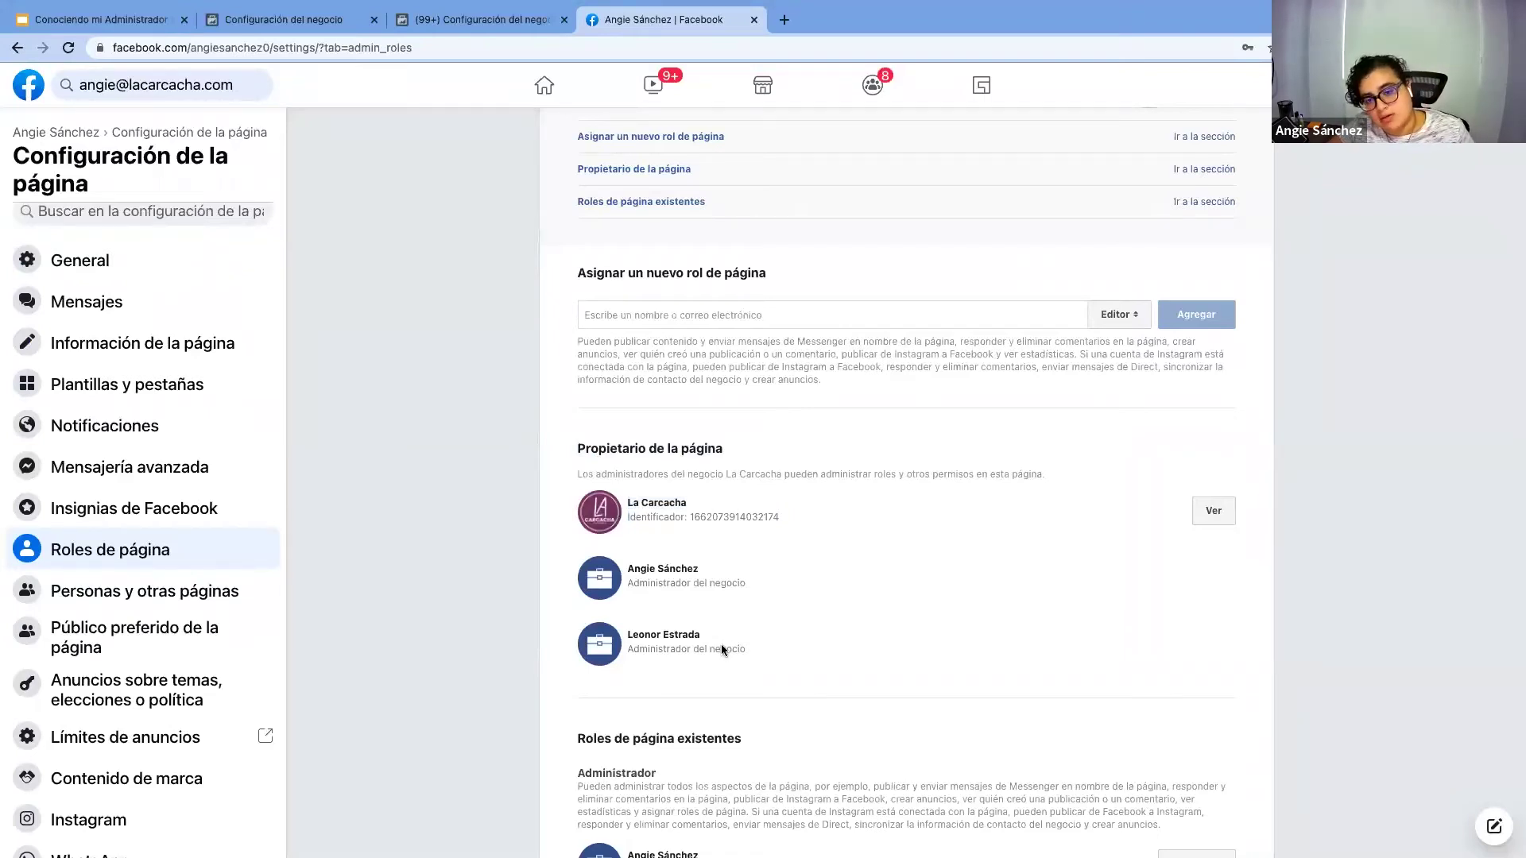
Switch to La Carcacha's business settings, open its pages section and look through the full list of pages
{"action": "left_click", "coordinate": [307, 31]}
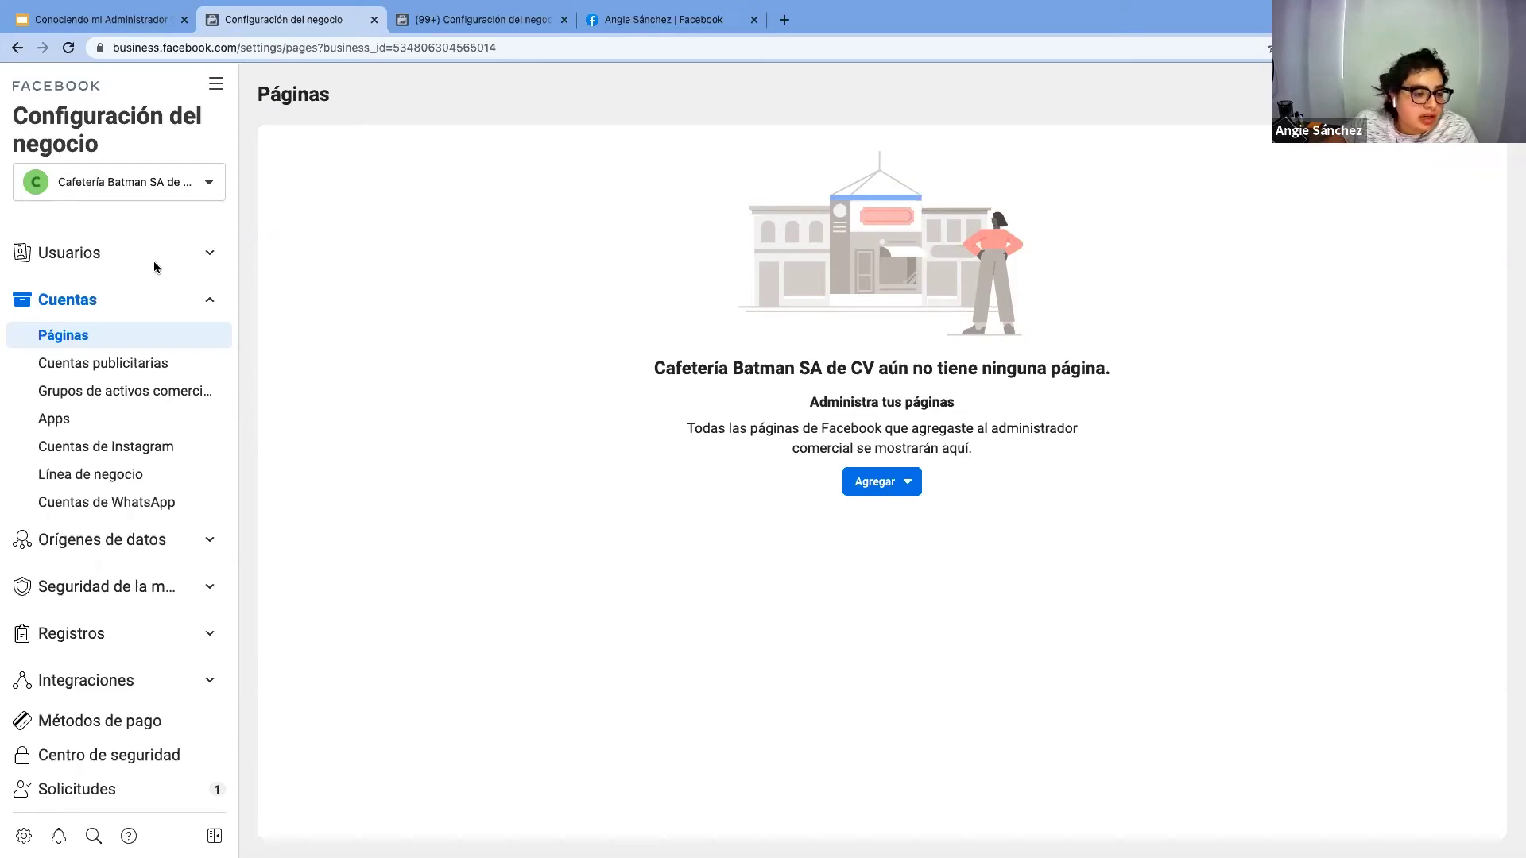
{"action": "left_click", "coordinate": [483, 23]}
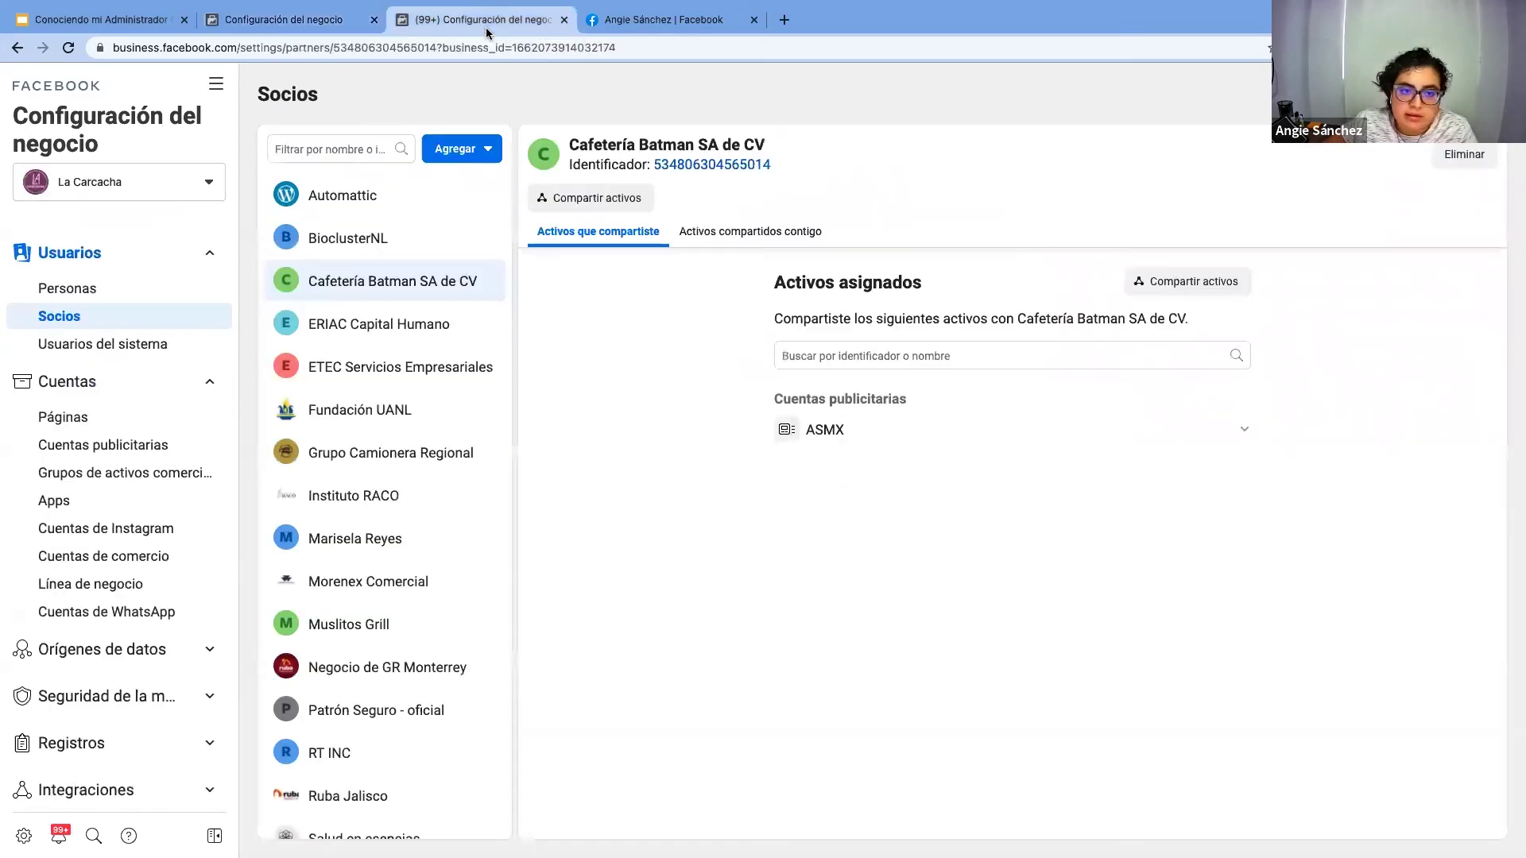
{"action": "left_click", "coordinate": [147, 429]}
{"action": "scroll", "coordinate": [354, 516], "scroll_direction": "down", "scroll_amount": 10}
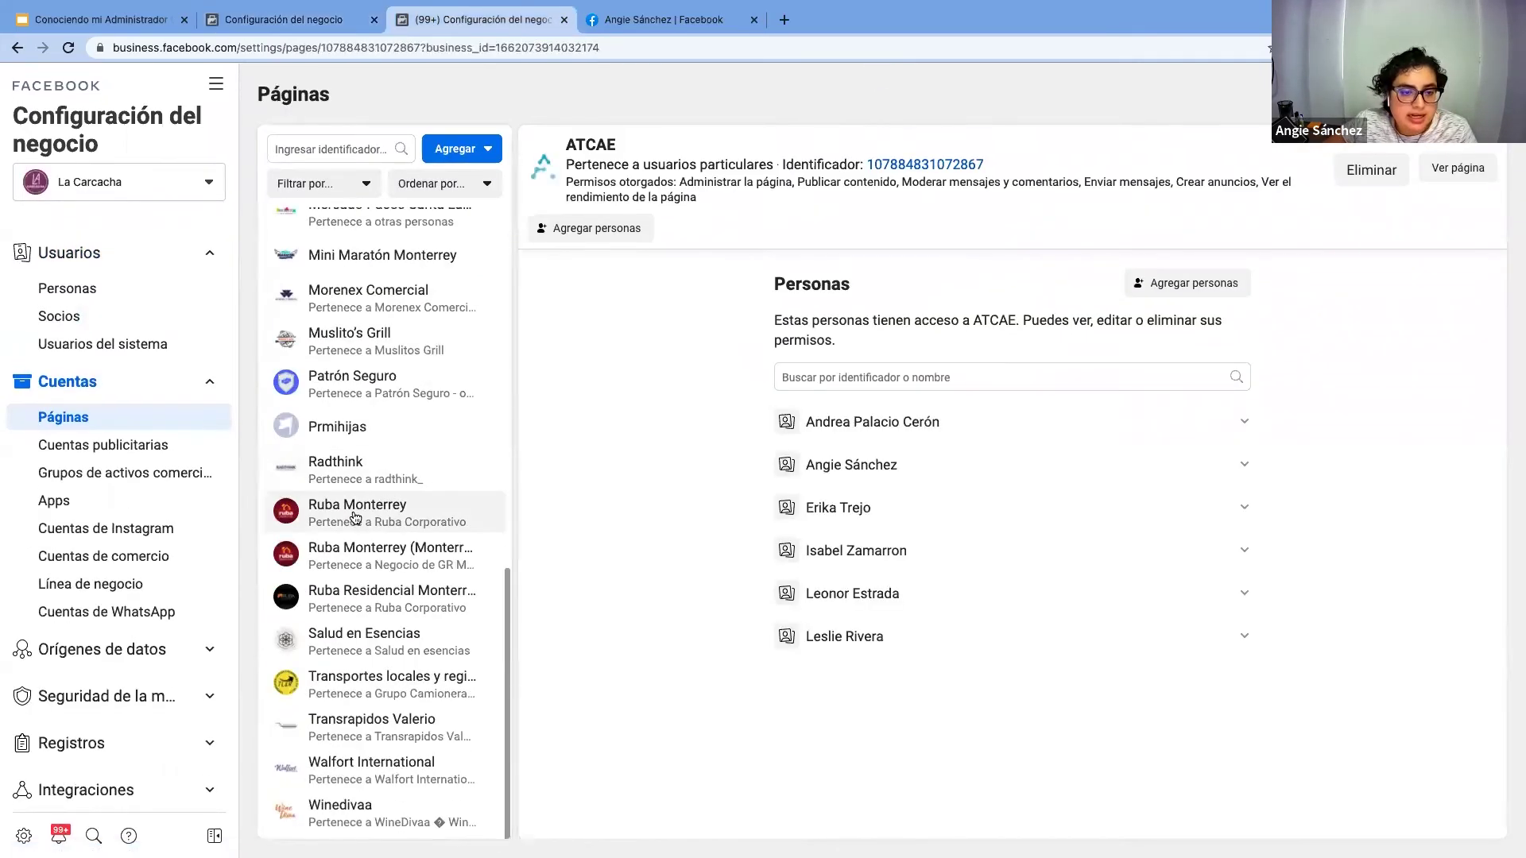
{"action": "scroll", "coordinate": [354, 517], "scroll_direction": "up", "scroll_amount": 10}
{"action": "scroll", "coordinate": [355, 517], "scroll_direction": "down", "scroll_amount": 10}
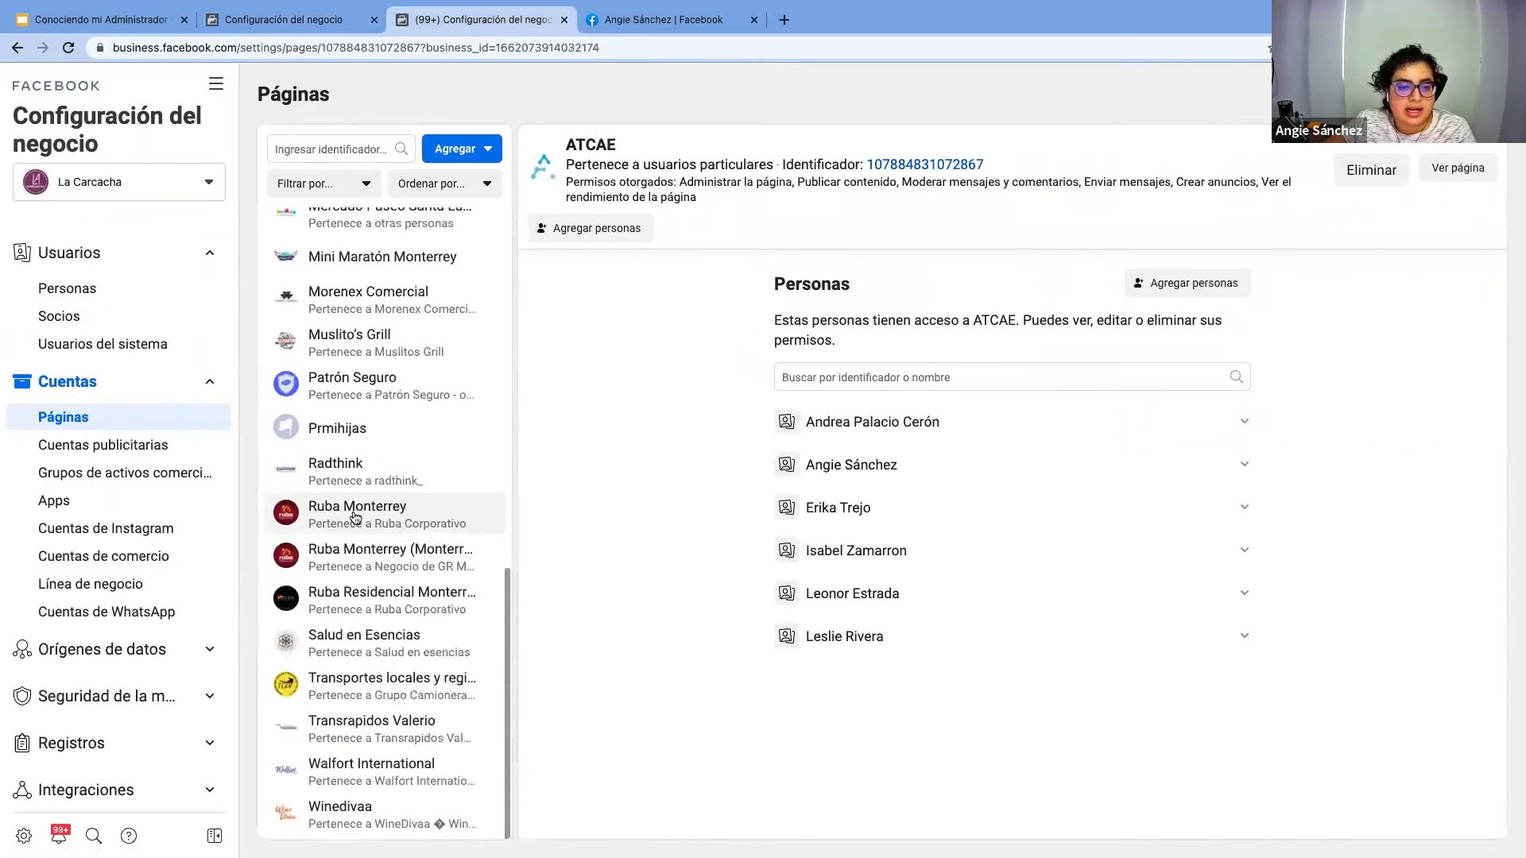
{"action": "scroll", "coordinate": [354, 517], "scroll_direction": "up", "scroll_amount": 7}
{"action": "scroll", "coordinate": [355, 518], "scroll_direction": "down", "scroll_amount": 7}
{"action": "scroll", "coordinate": [354, 517], "scroll_direction": "up", "scroll_amount": 10}
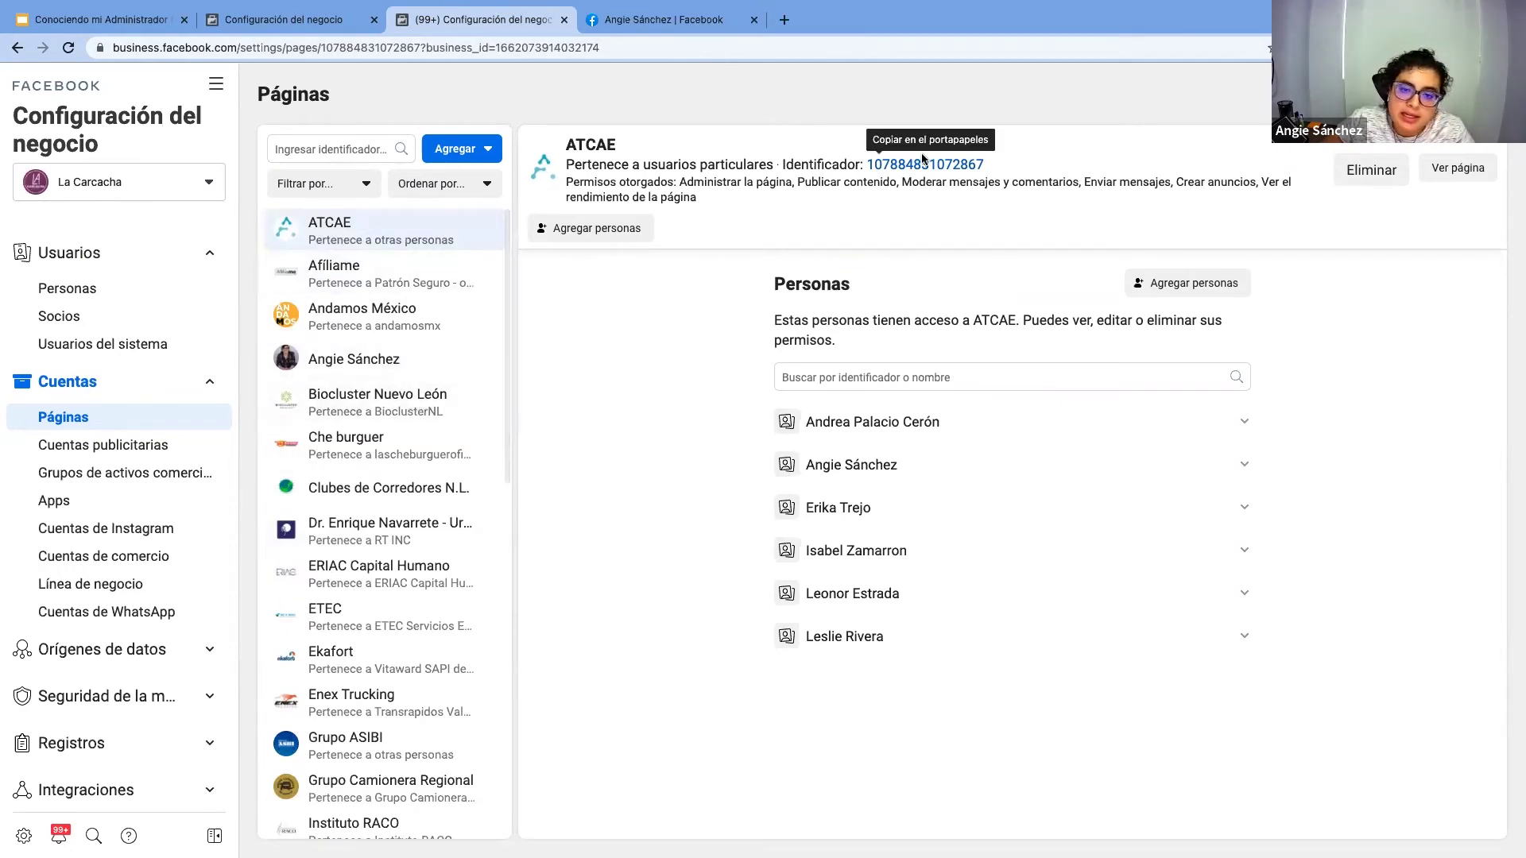
Examine the ATCAE page's ownership, highlighting its name and the owner type in its details
{"action": "left_click", "coordinate": [424, 276]}
{"action": "left_click", "coordinate": [429, 243]}
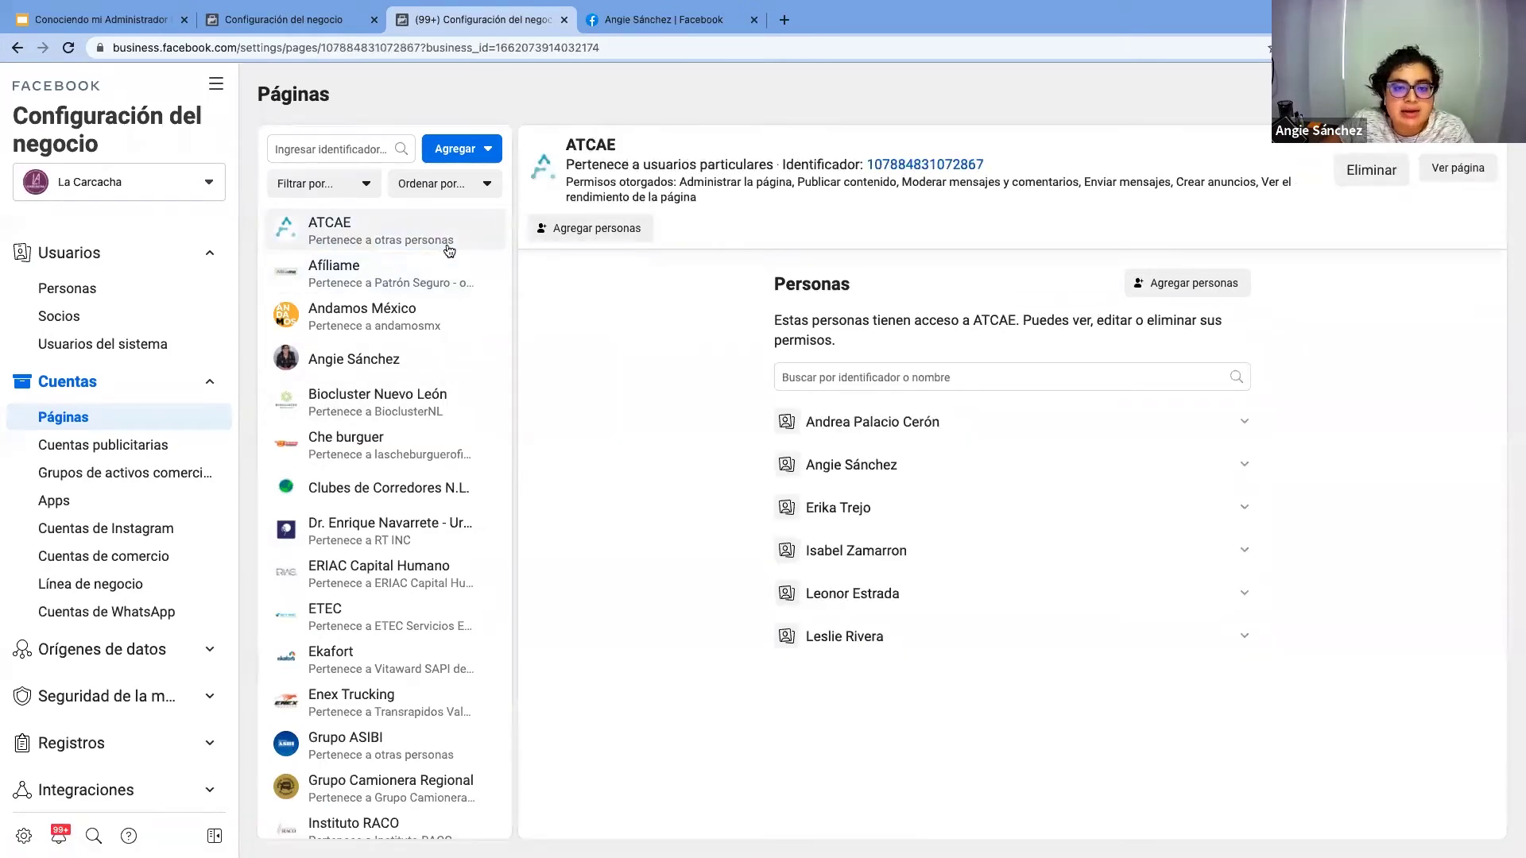
{"action": "left_click", "coordinate": [369, 272]}
{"action": "left_click", "coordinate": [385, 231]}
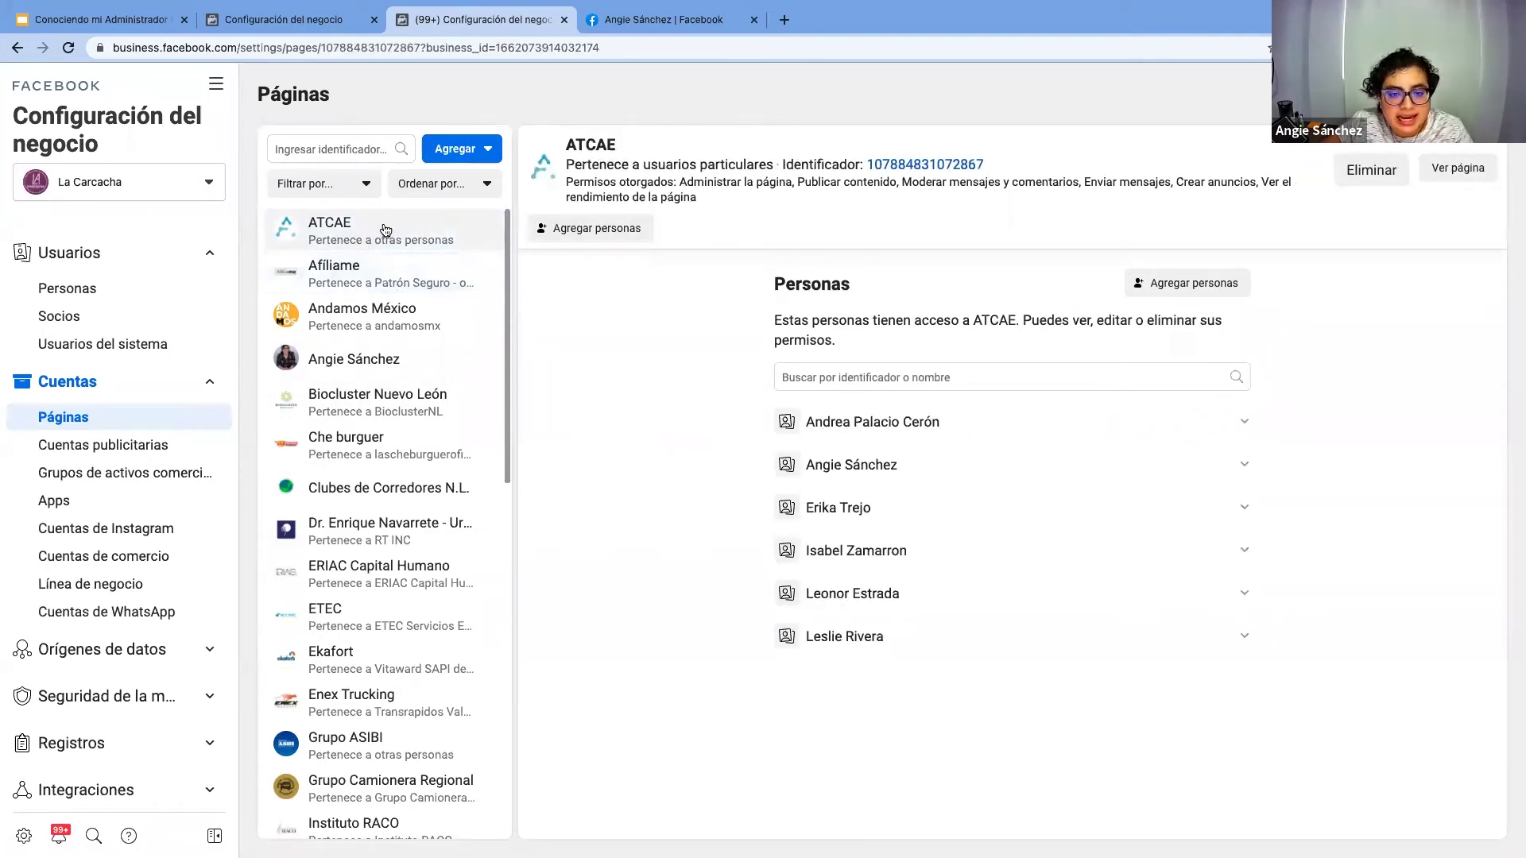
{"action": "left_click", "coordinate": [388, 271]}
{"action": "left_click", "coordinate": [391, 248]}
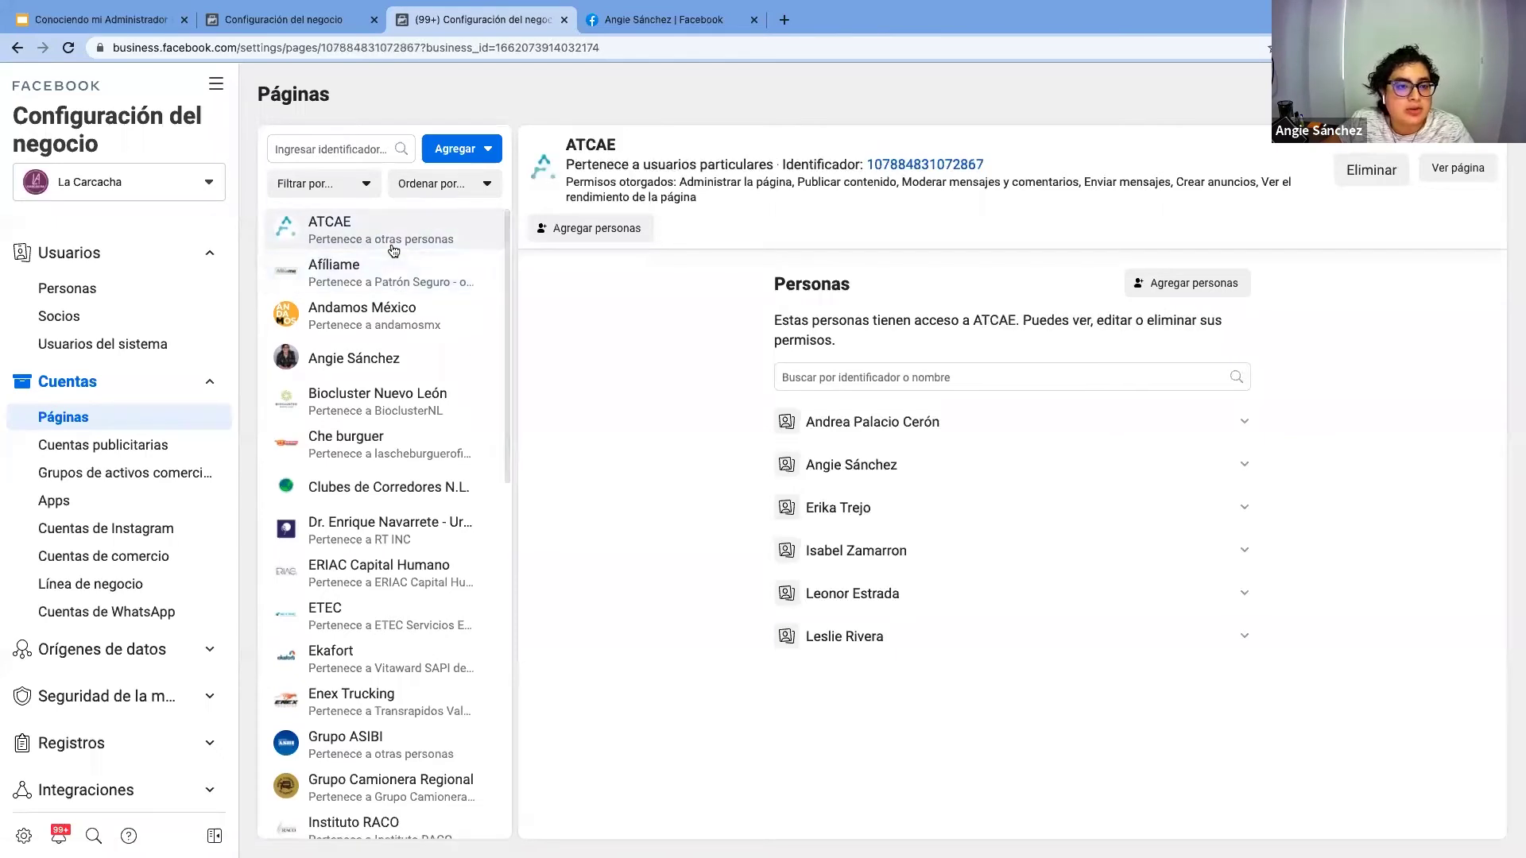
{"action": "left_click_drag", "start_coordinate": [567, 148], "coordinate": [614, 150]}
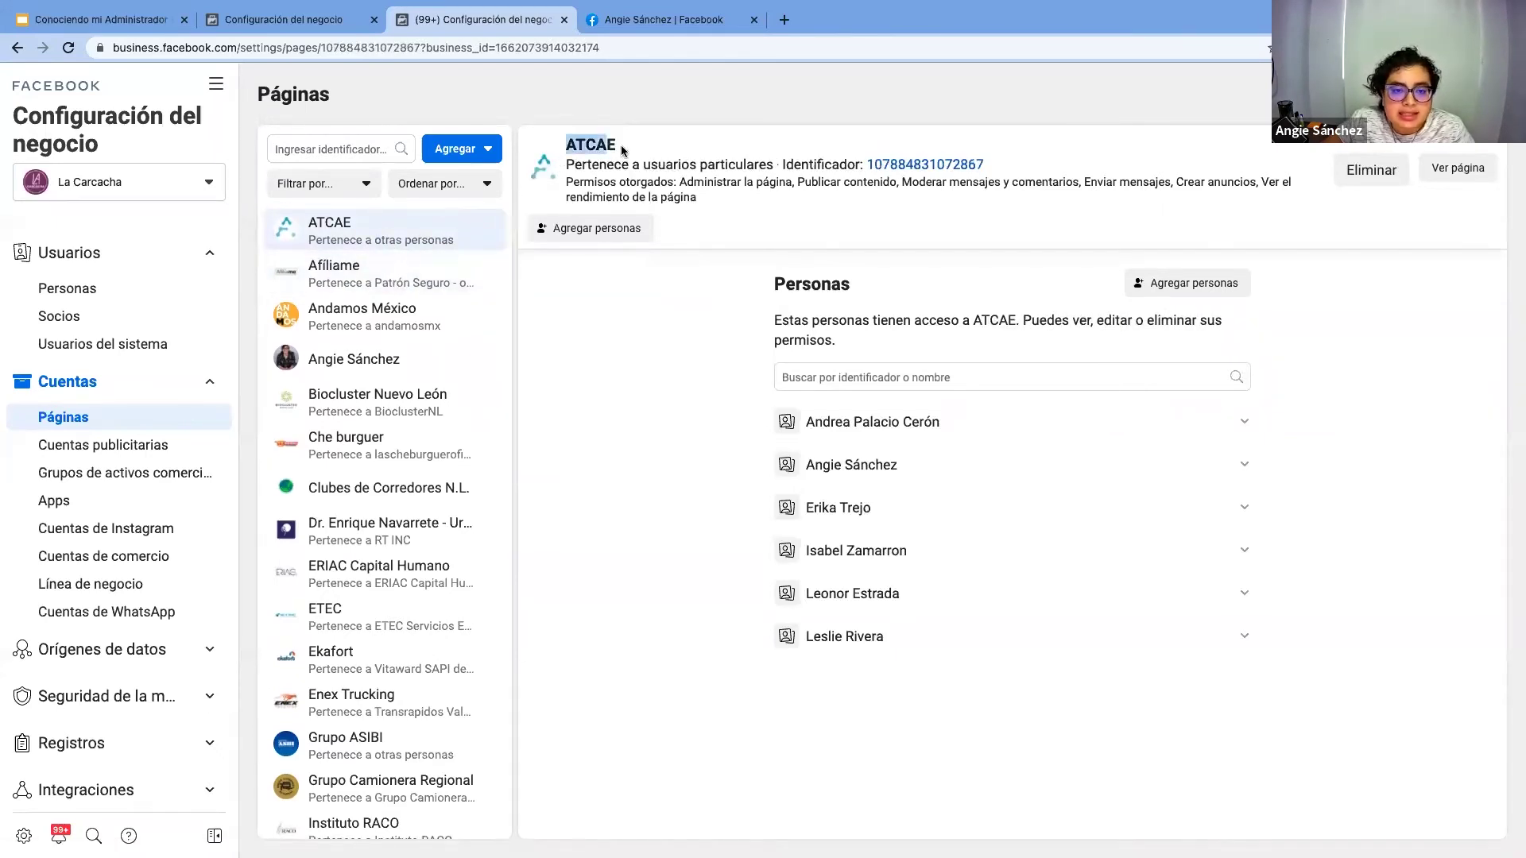
{"action": "mouse_move", "coordinate": [773, 164]}
{"action": "left_mouse_down"}
{"action": "mouse_move", "coordinate": [558, 149]}
{"action": "mouse_move", "coordinate": [561, 165]}
{"action": "mouse_move", "coordinate": [774, 163]}
{"action": "mouse_move", "coordinate": [752, 174]}
{"action": "left_mouse_up"}
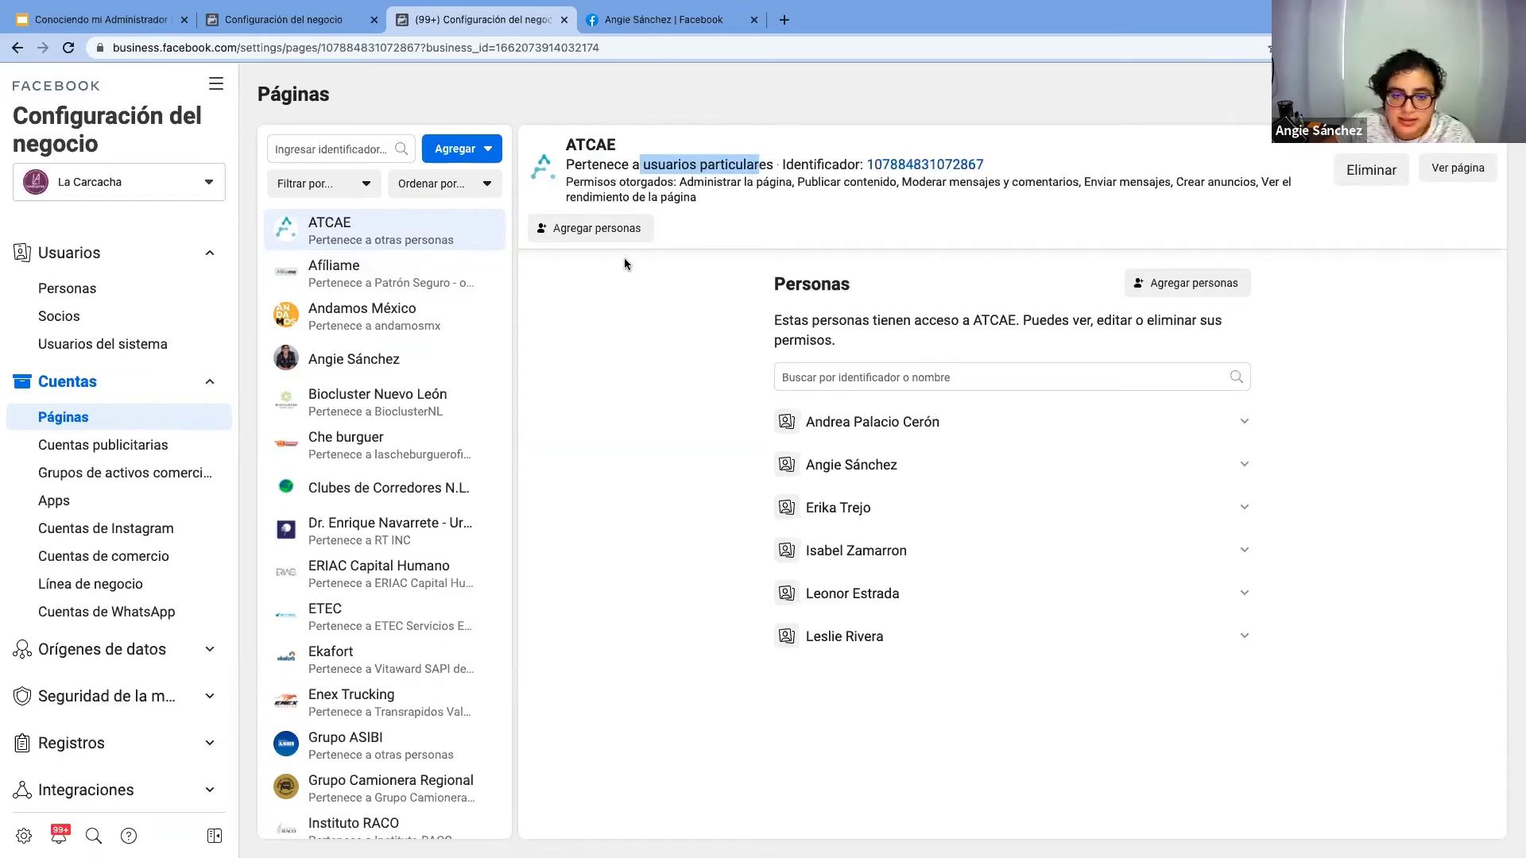
{"action": "left_click", "coordinate": [645, 161]}
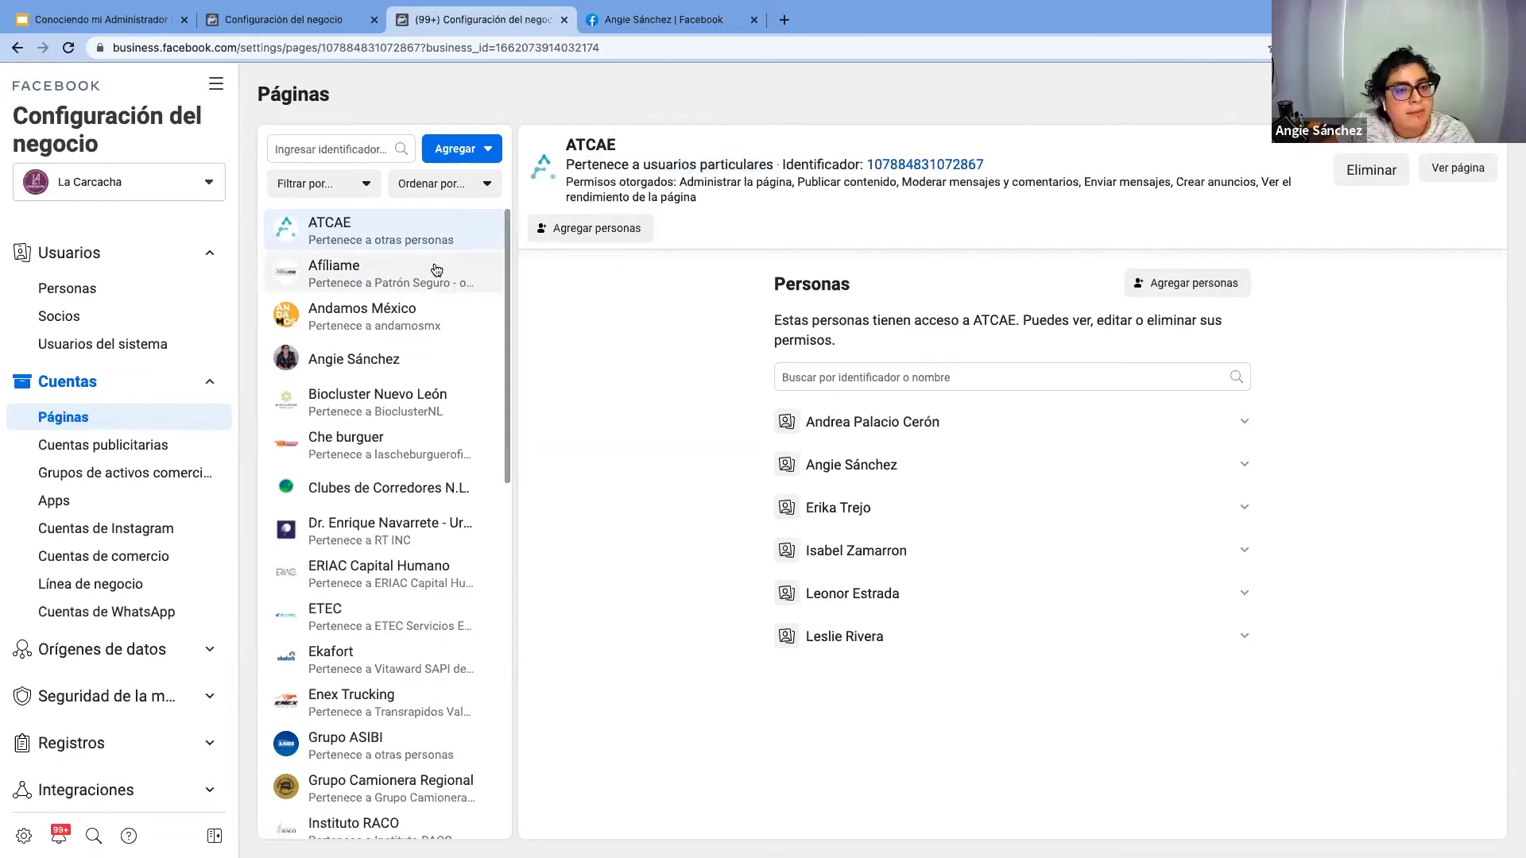
Examine who owns the Afíliame and Andamos México pages, highlighting the owner in each page's details
{"action": "left_click", "coordinate": [437, 270]}
{"action": "left_click_drag", "start_coordinate": [745, 165], "coordinate": [654, 165]}
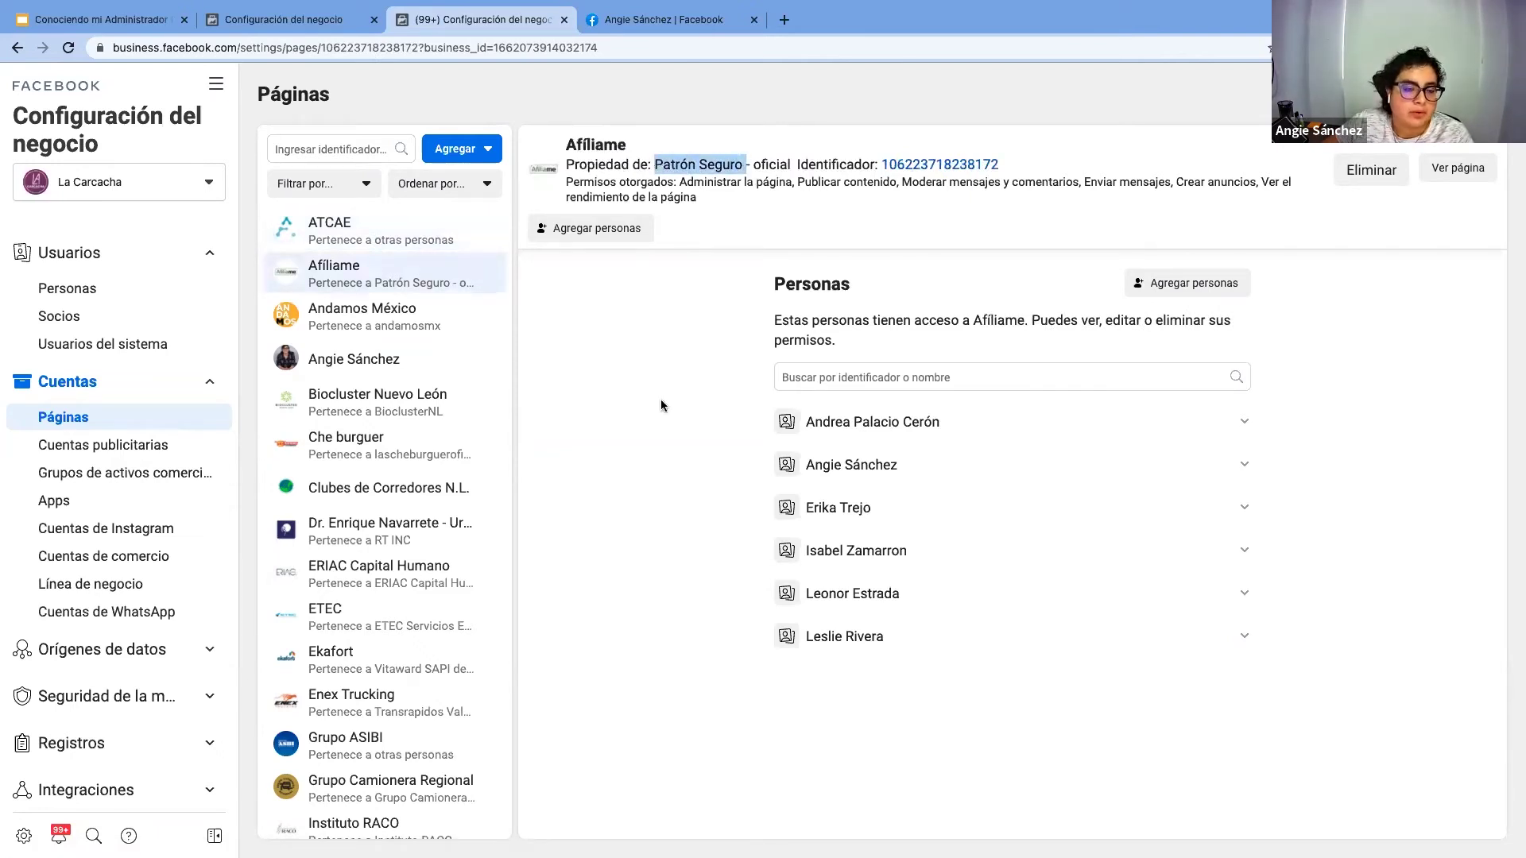
{"action": "left_click", "coordinate": [359, 313]}
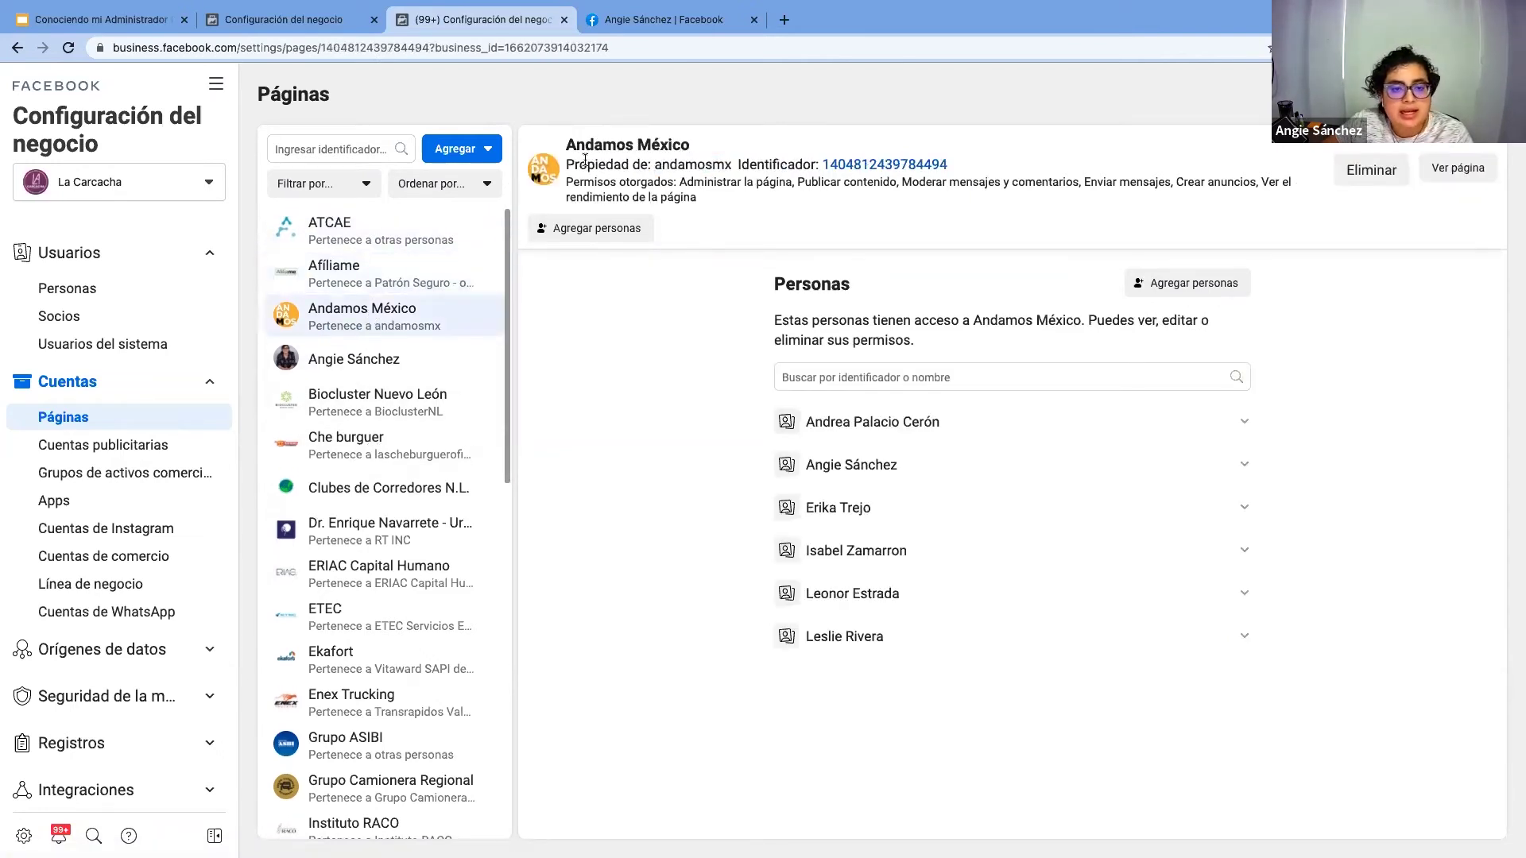
{"action": "left_click_drag", "start_coordinate": [566, 165], "coordinate": [727, 166]}
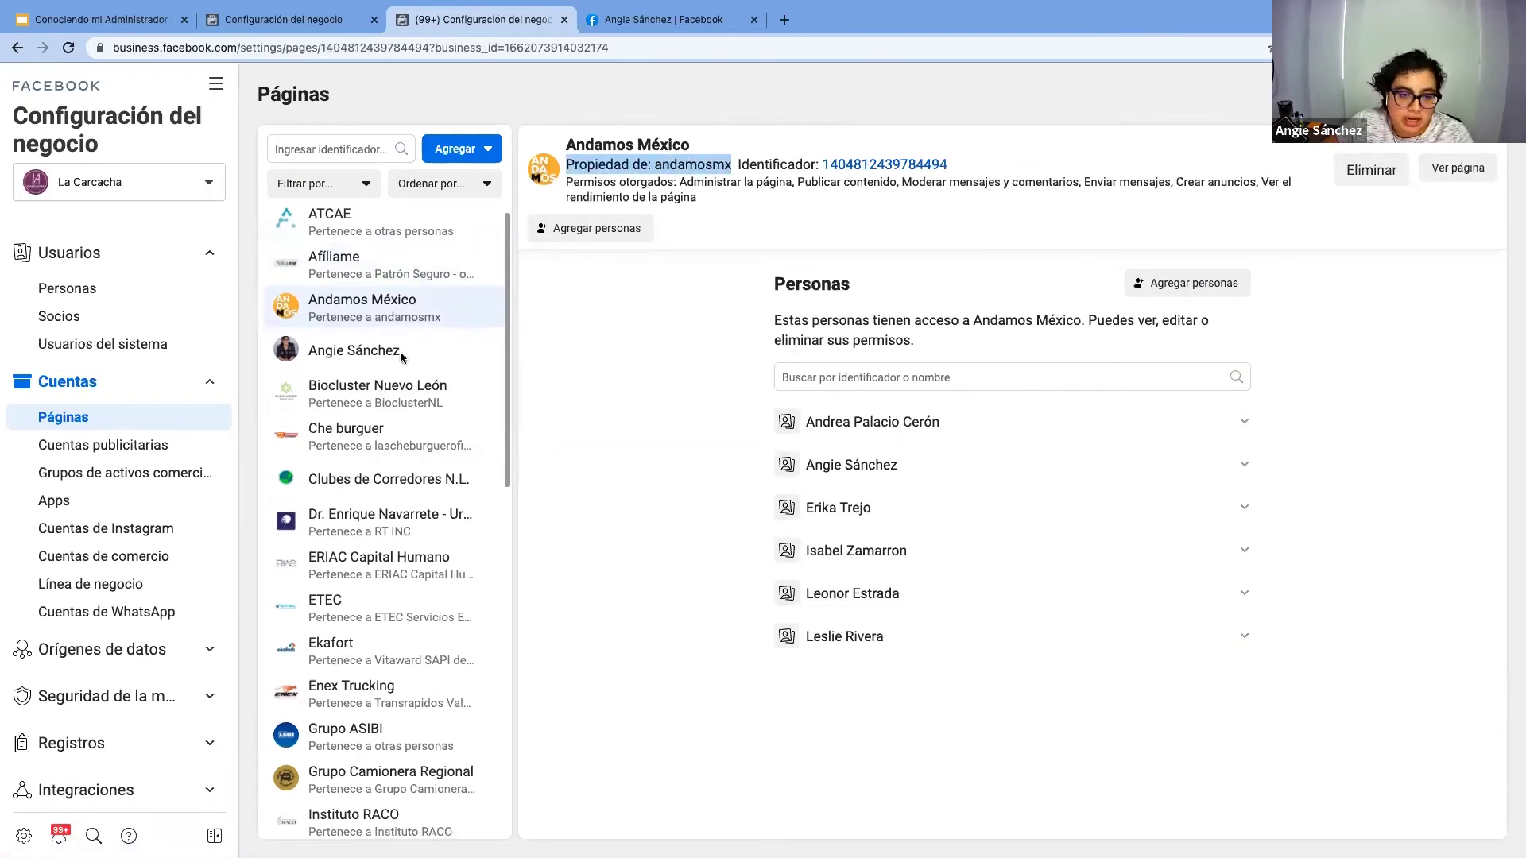
Compare the ownership of further pages in La Carcacha's list, including Che burguer, Grupo ASIBI and Instituto RACO
{"action": "left_click", "coordinate": [350, 409]}
{"action": "left_click", "coordinate": [356, 439]}
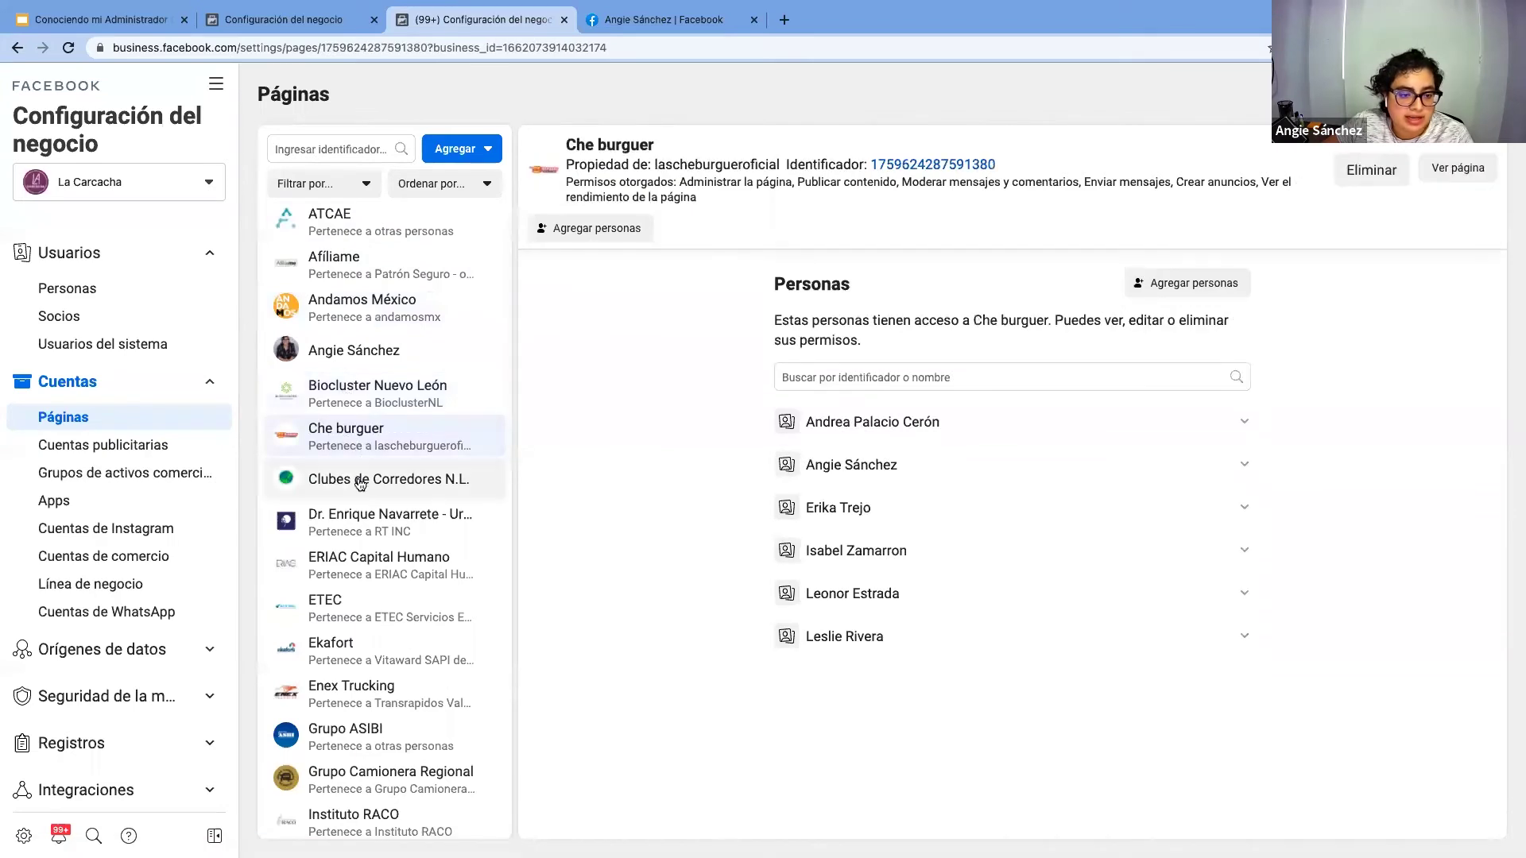
{"action": "left_click", "coordinate": [357, 518]}
{"action": "scroll", "coordinate": [369, 540], "scroll_direction": "down", "scroll_amount": 3}
{"action": "left_click", "coordinate": [383, 557]}
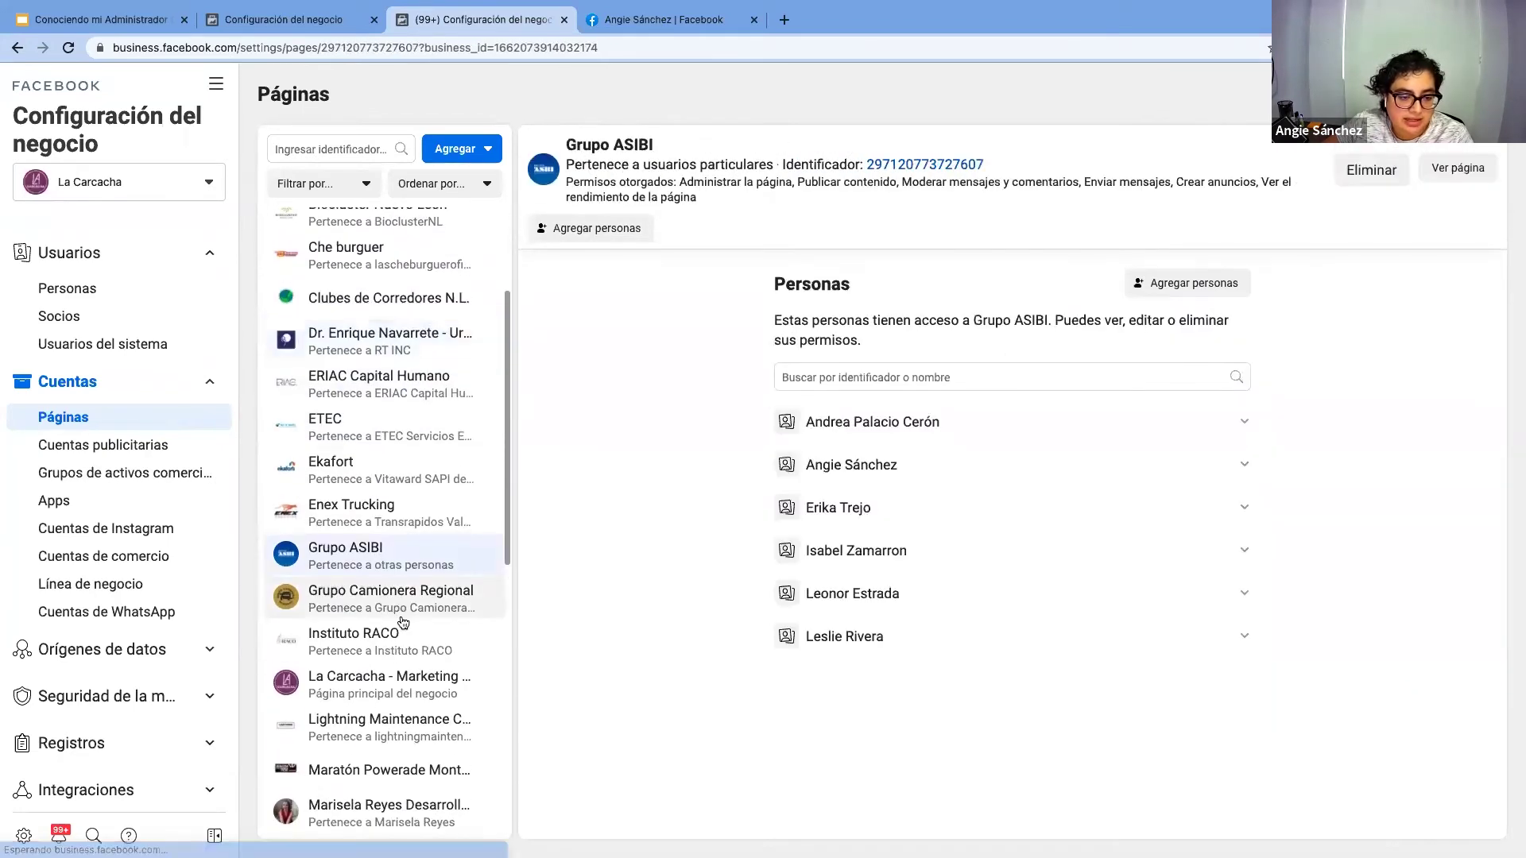
{"action": "left_click", "coordinate": [403, 618]}
{"action": "left_click", "coordinate": [394, 646]}
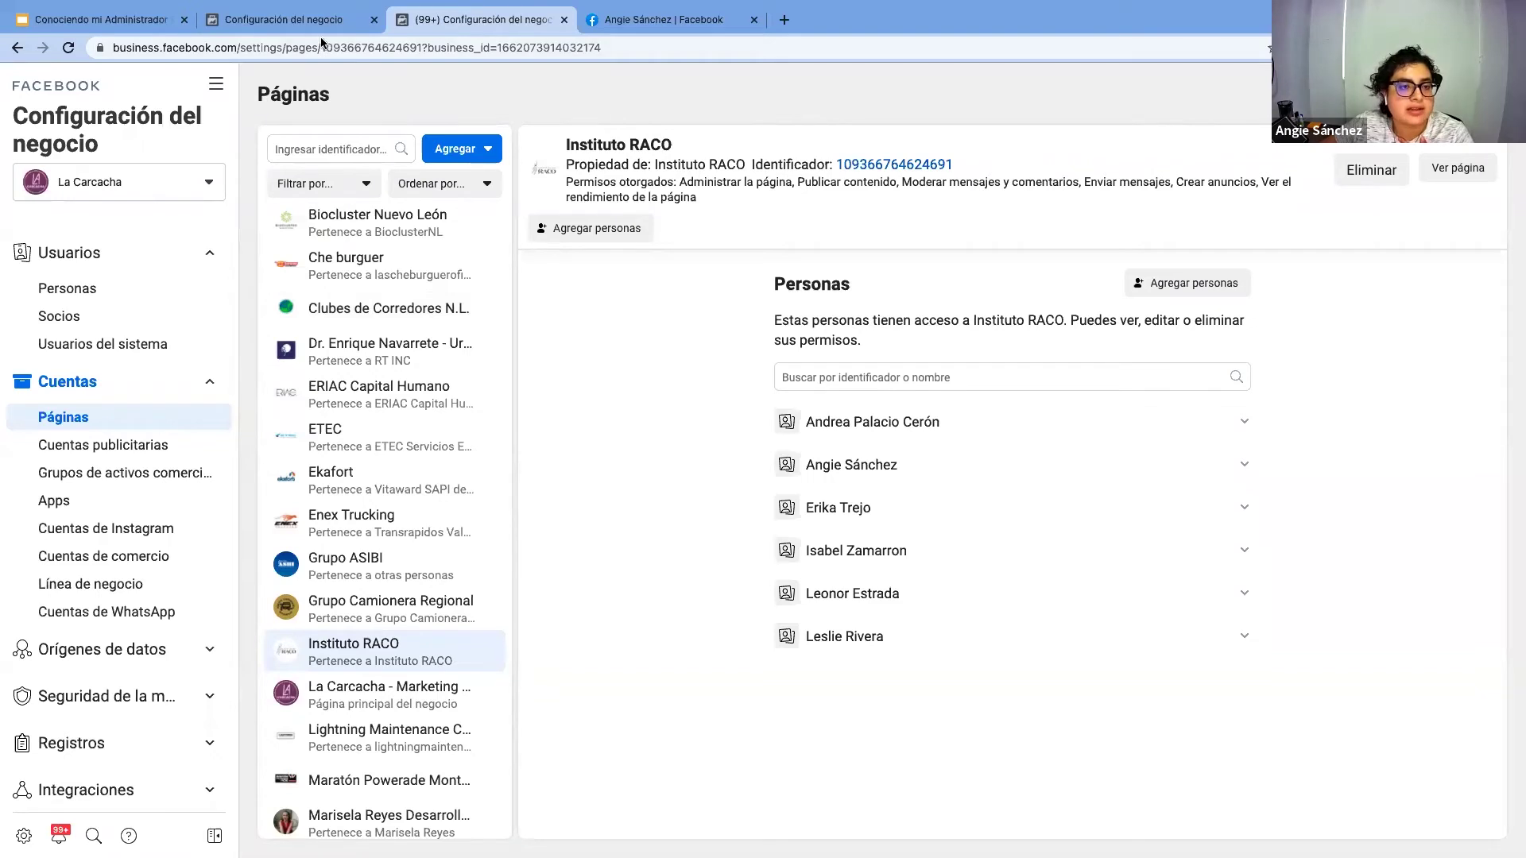
Check Cafetería Batman's pages section, return to La Carcacha's settings and look through the list of available business accounts
{"action": "left_click", "coordinate": [284, 22]}
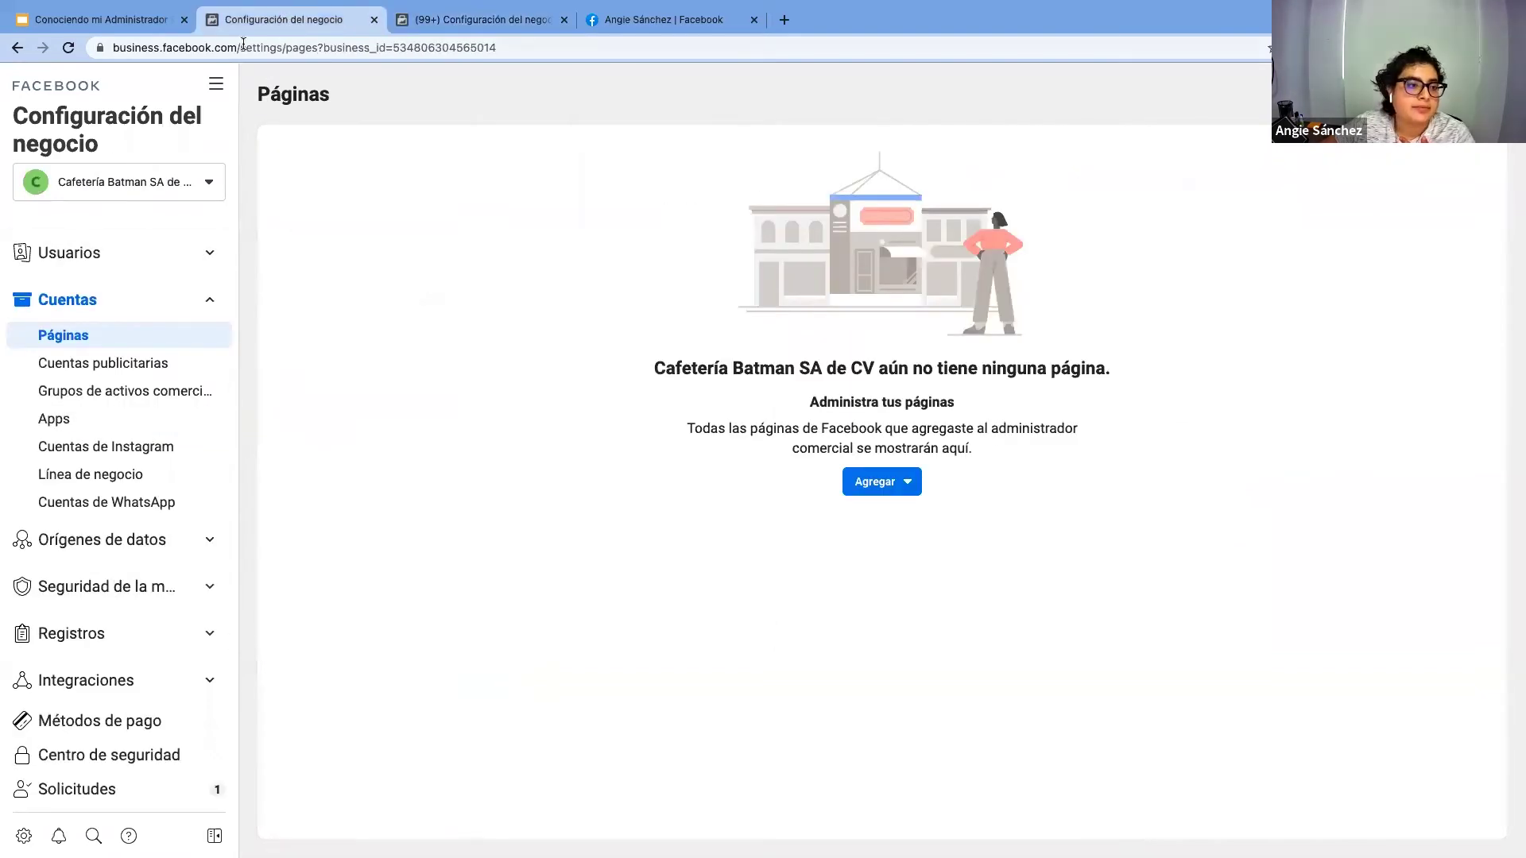
{"action": "left_click", "coordinate": [546, 22]}
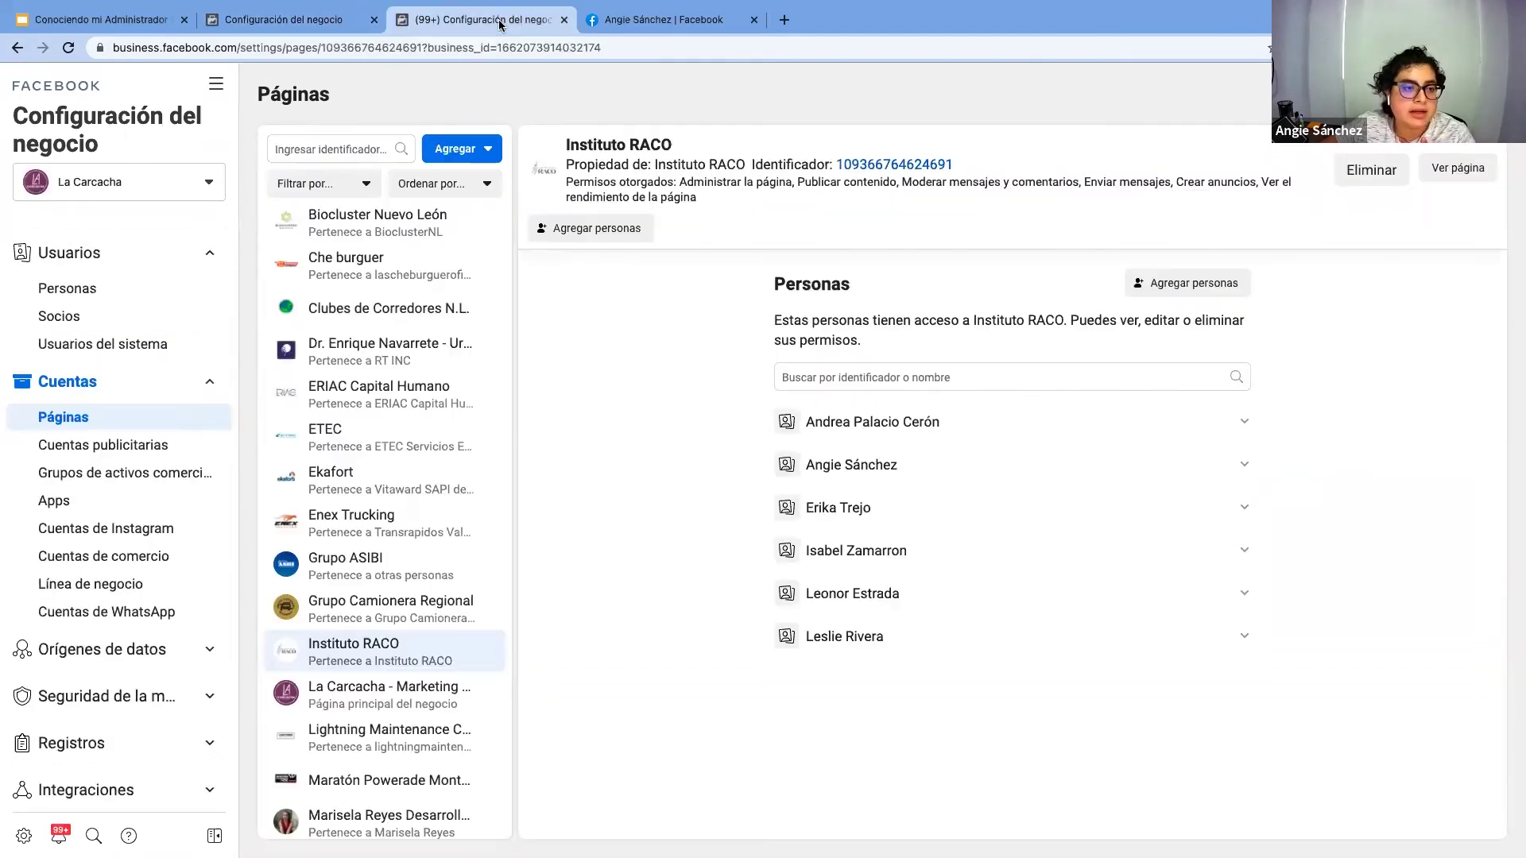
{"action": "left_click", "coordinate": [173, 184]}
{"action": "scroll", "coordinate": [159, 428], "scroll_direction": "down", "scroll_amount": 5}
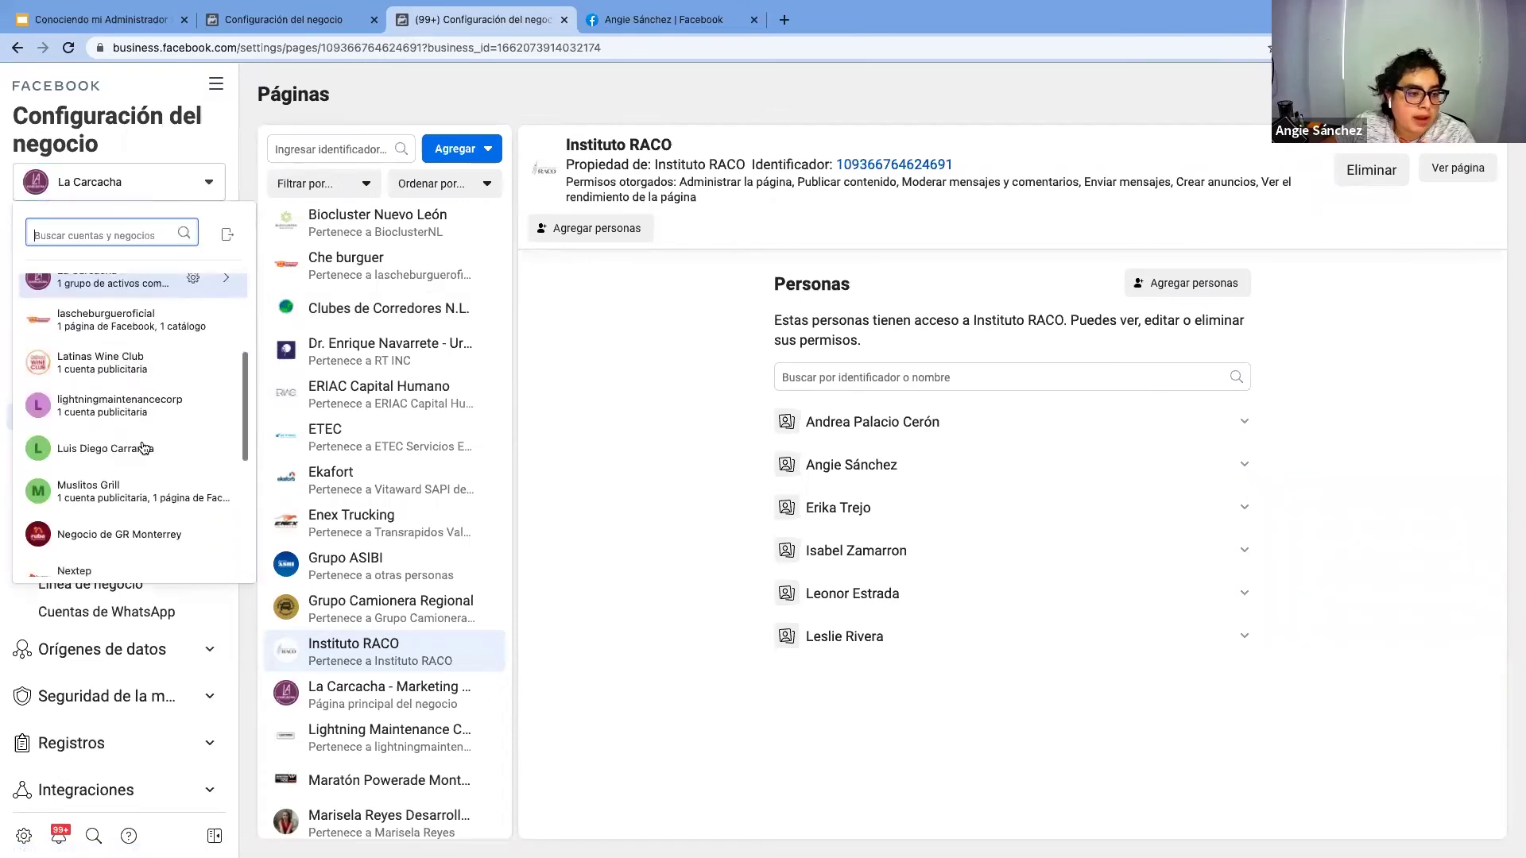
{"action": "scroll", "coordinate": [147, 397], "scroll_direction": "up", "scroll_amount": 5}
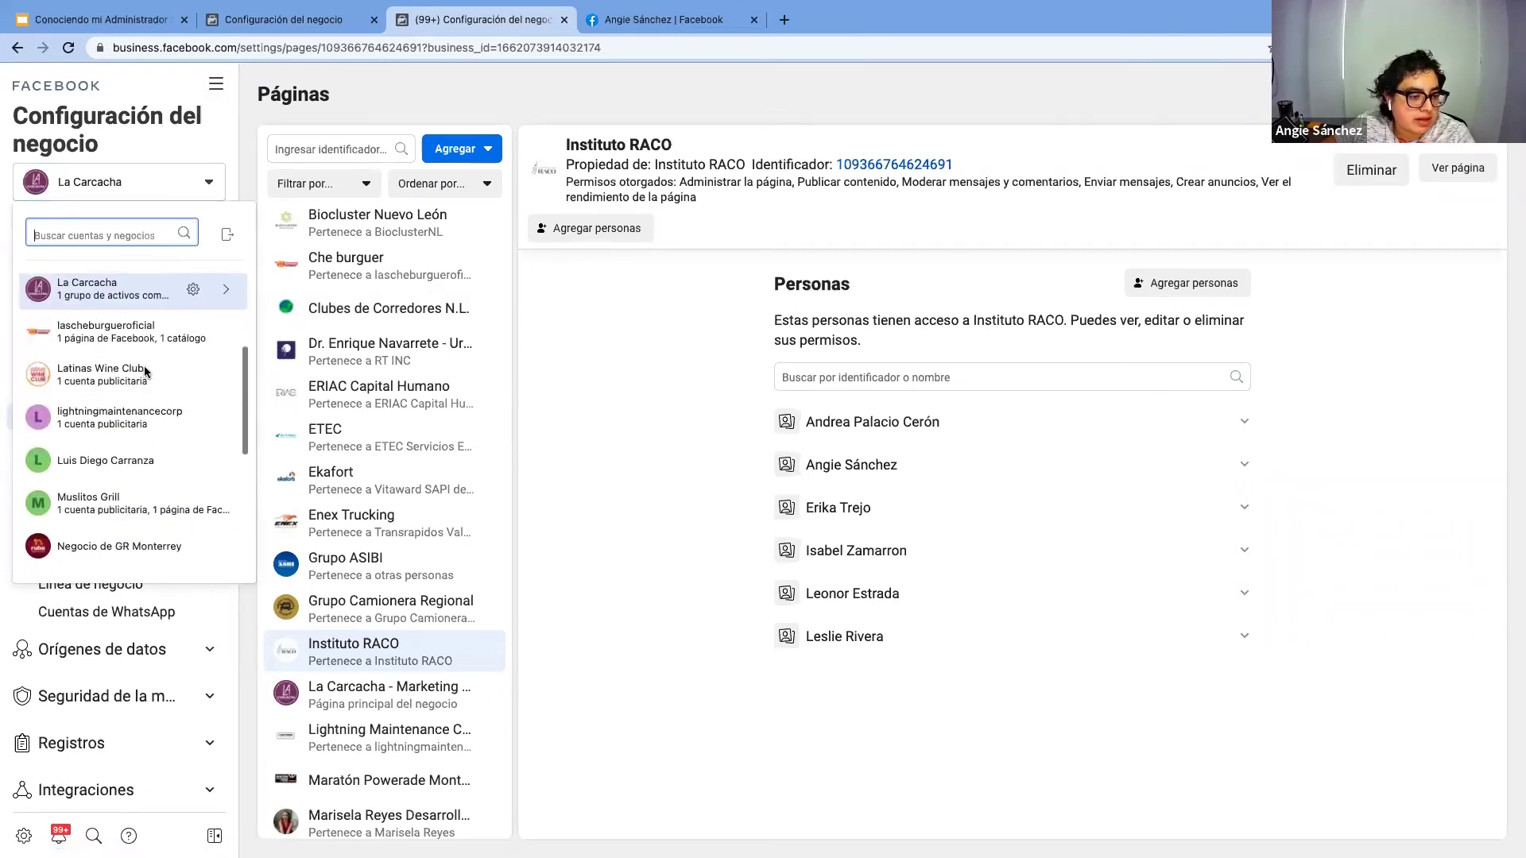
{"action": "scroll", "coordinate": [152, 421], "scroll_direction": "down", "scroll_amount": 8}
{"action": "scroll", "coordinate": [155, 436], "scroll_direction": "up", "scroll_amount": 4}
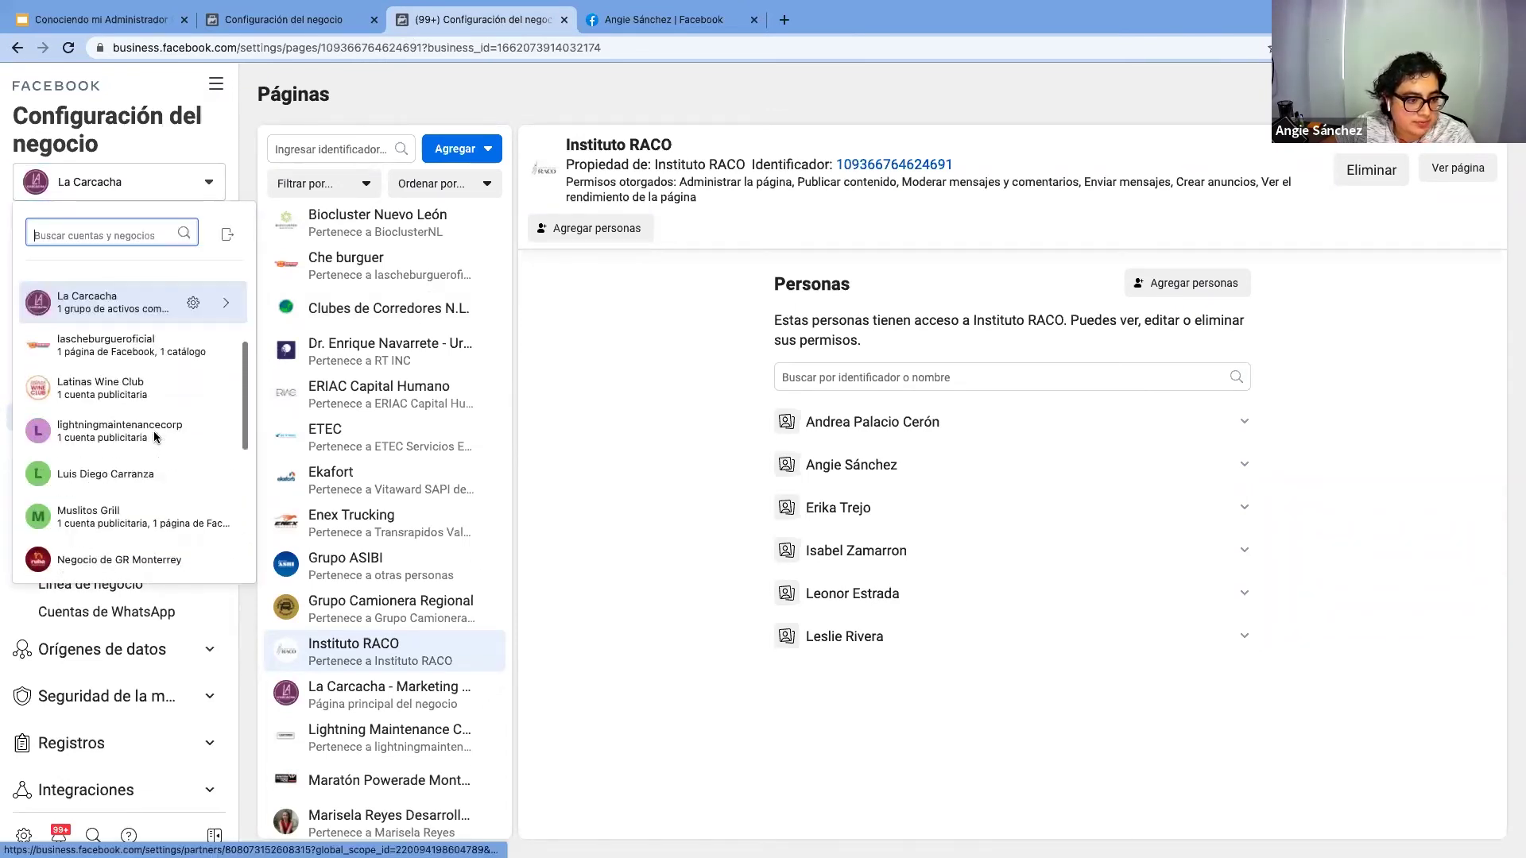
{"action": "scroll", "coordinate": [155, 436], "scroll_direction": "up", "scroll_amount": 3}
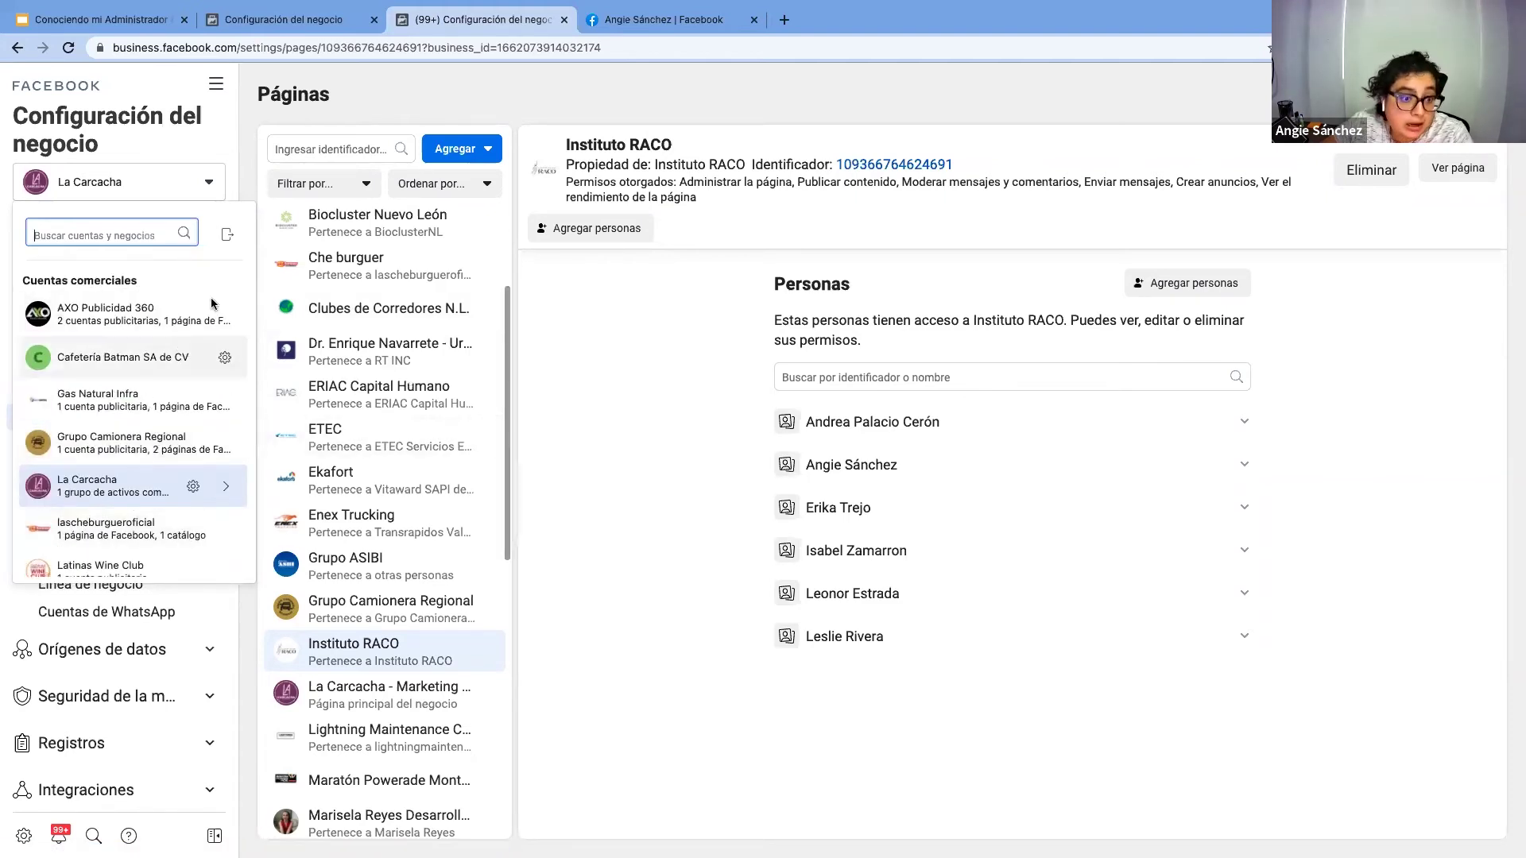
Show the ad accounts of the Cafetería Batman SA de CV business in its business settings
{"action": "key", "text": "Escape"}
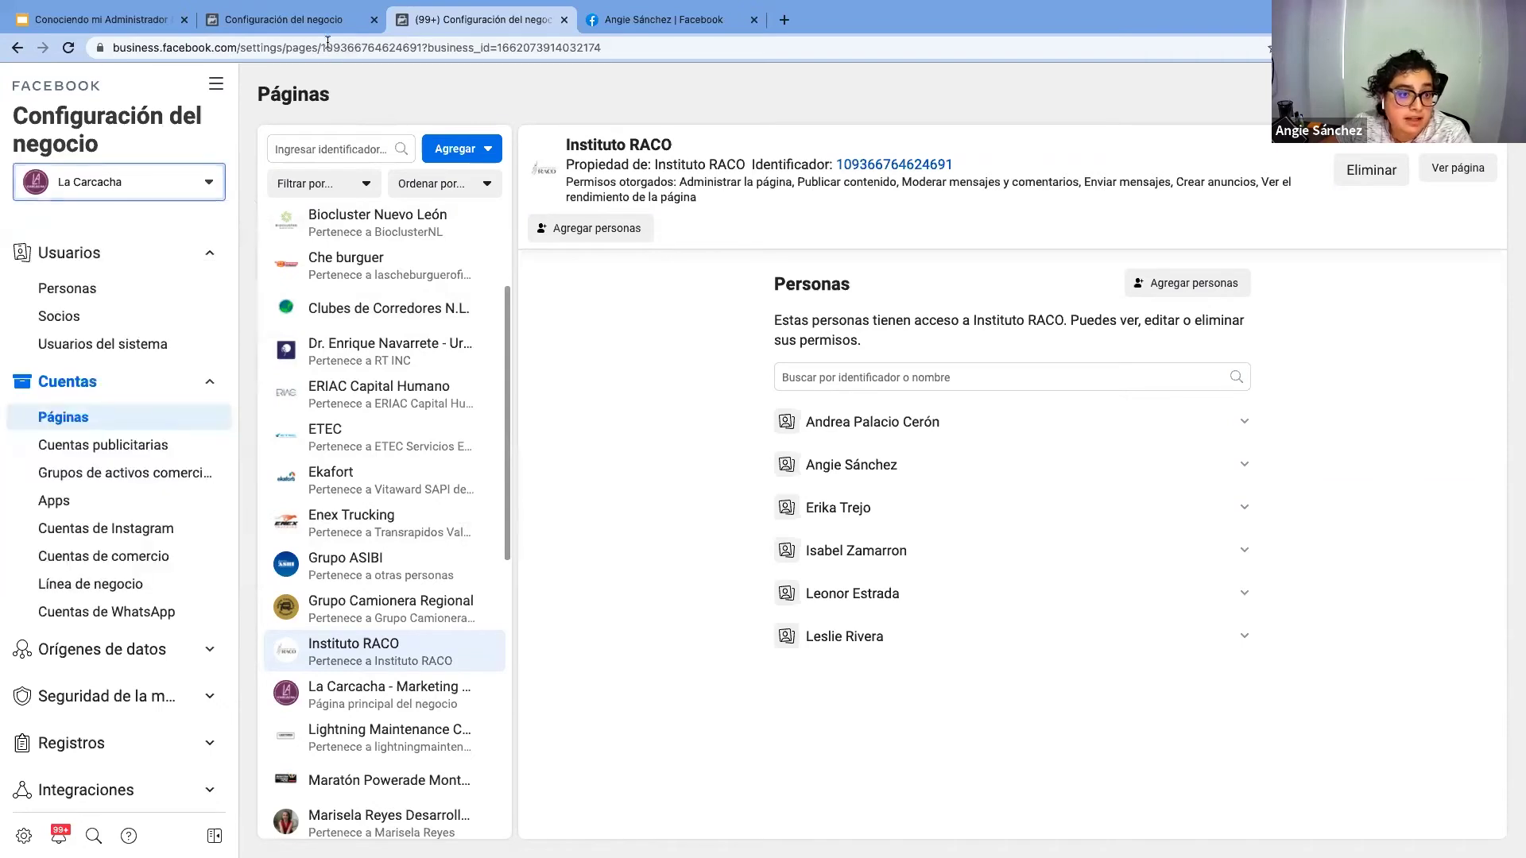
{"action": "left_click", "coordinate": [326, 25]}
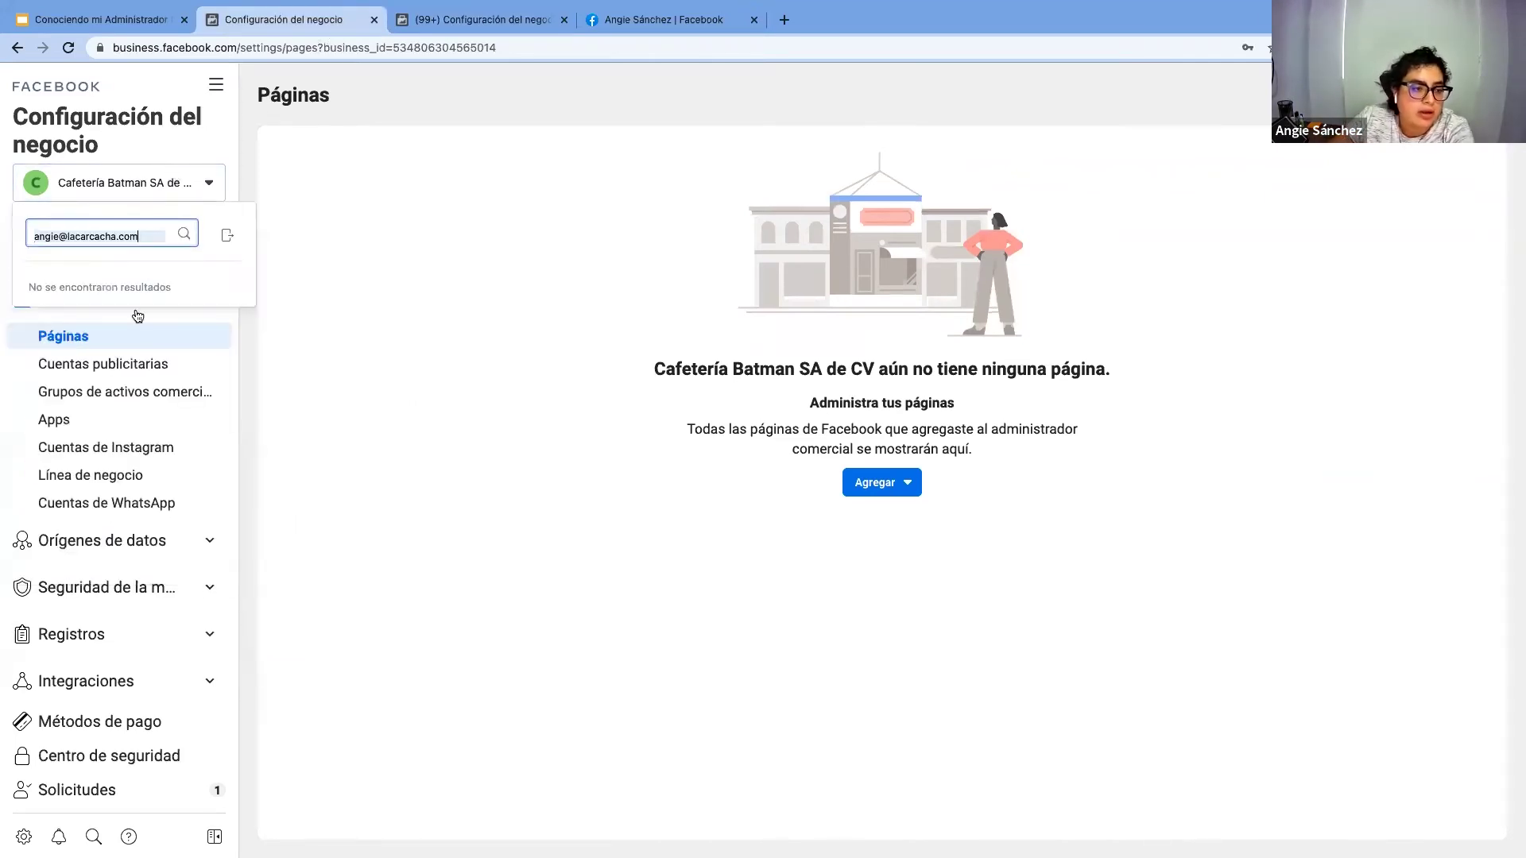
{"action": "left_click", "coordinate": [191, 183]}
{"action": "left_click", "coordinate": [191, 183]}
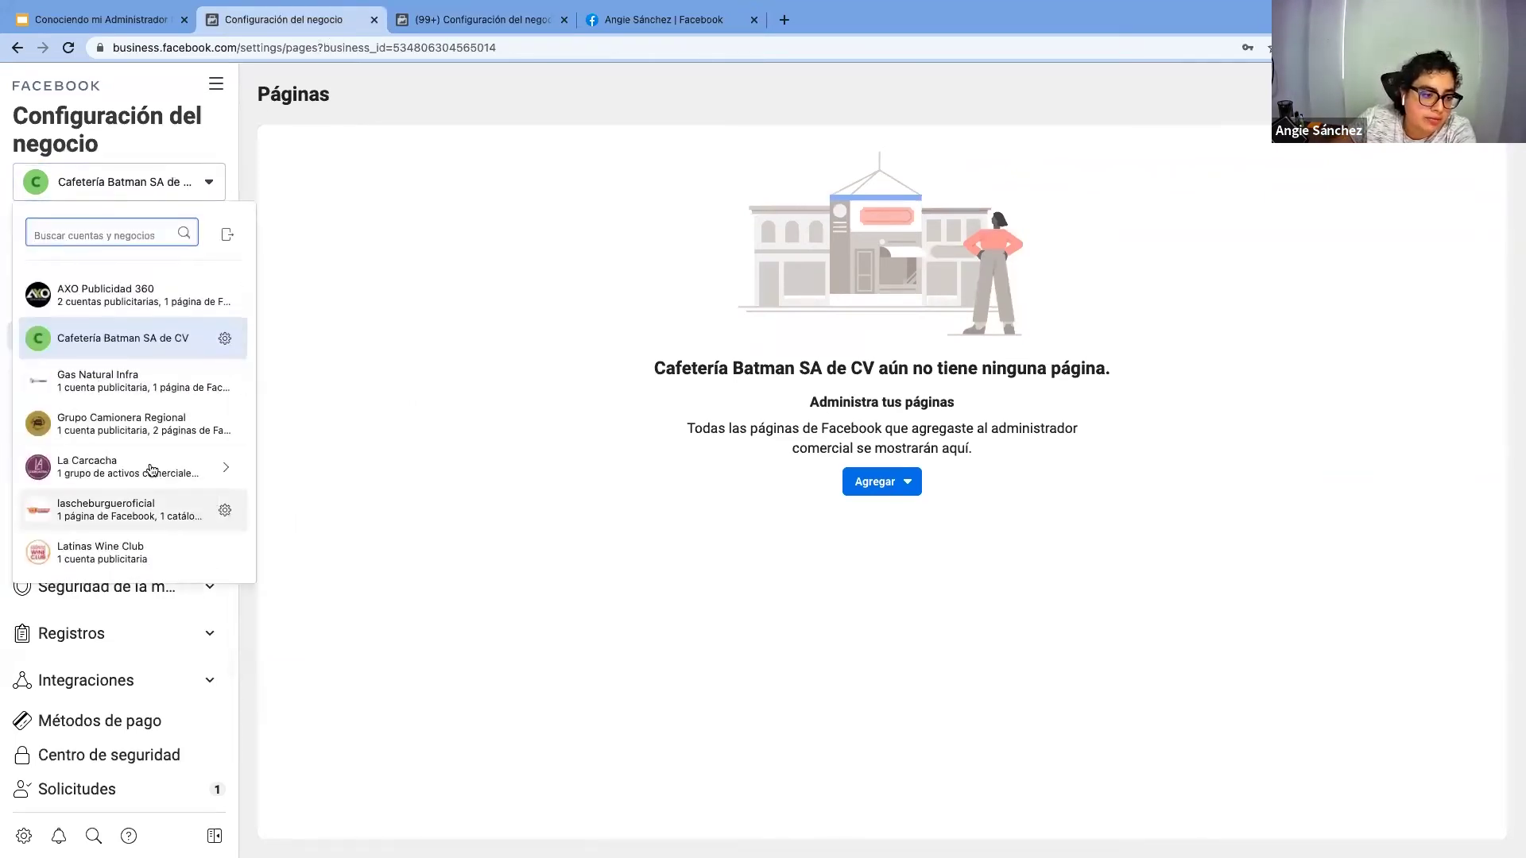
{"action": "left_click", "coordinate": [214, 153]}
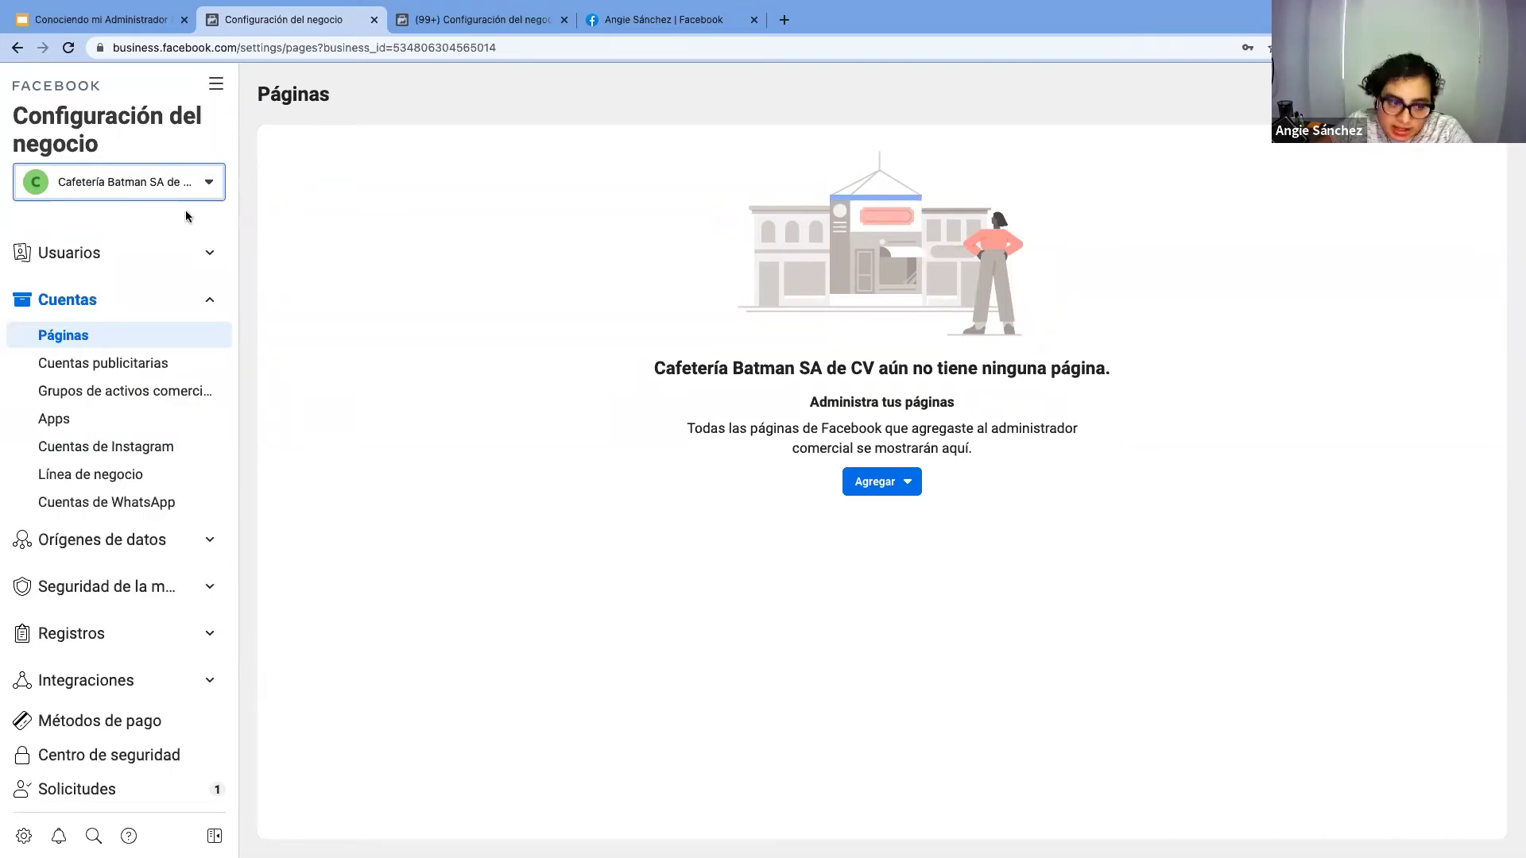
{"action": "left_click", "coordinate": [113, 374]}
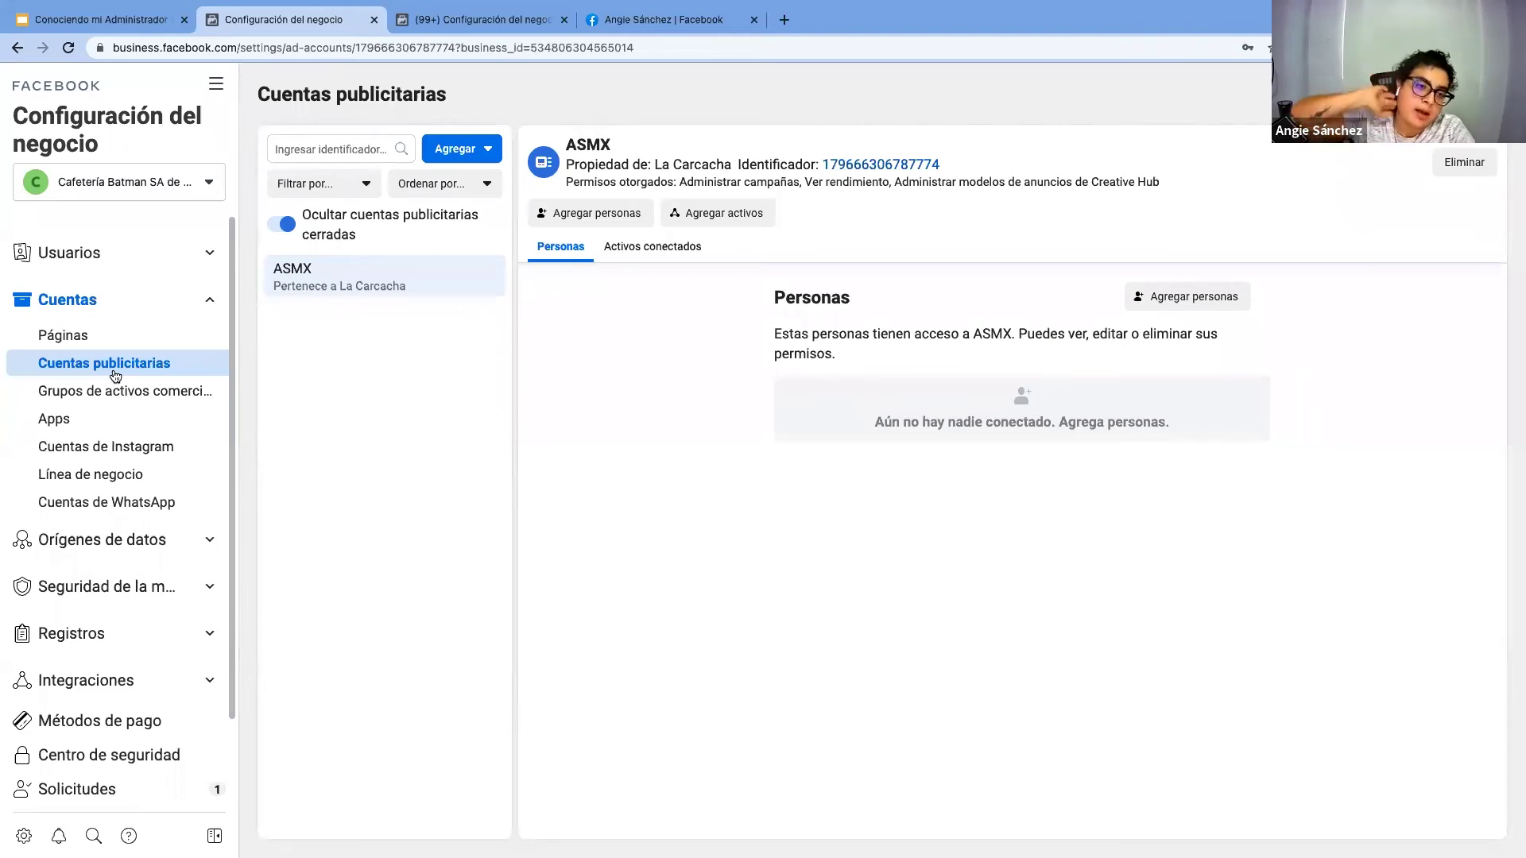
Go to the Facebook page's home from its role settings and view the available promotion objectives
{"action": "left_click", "coordinate": [711, 20]}
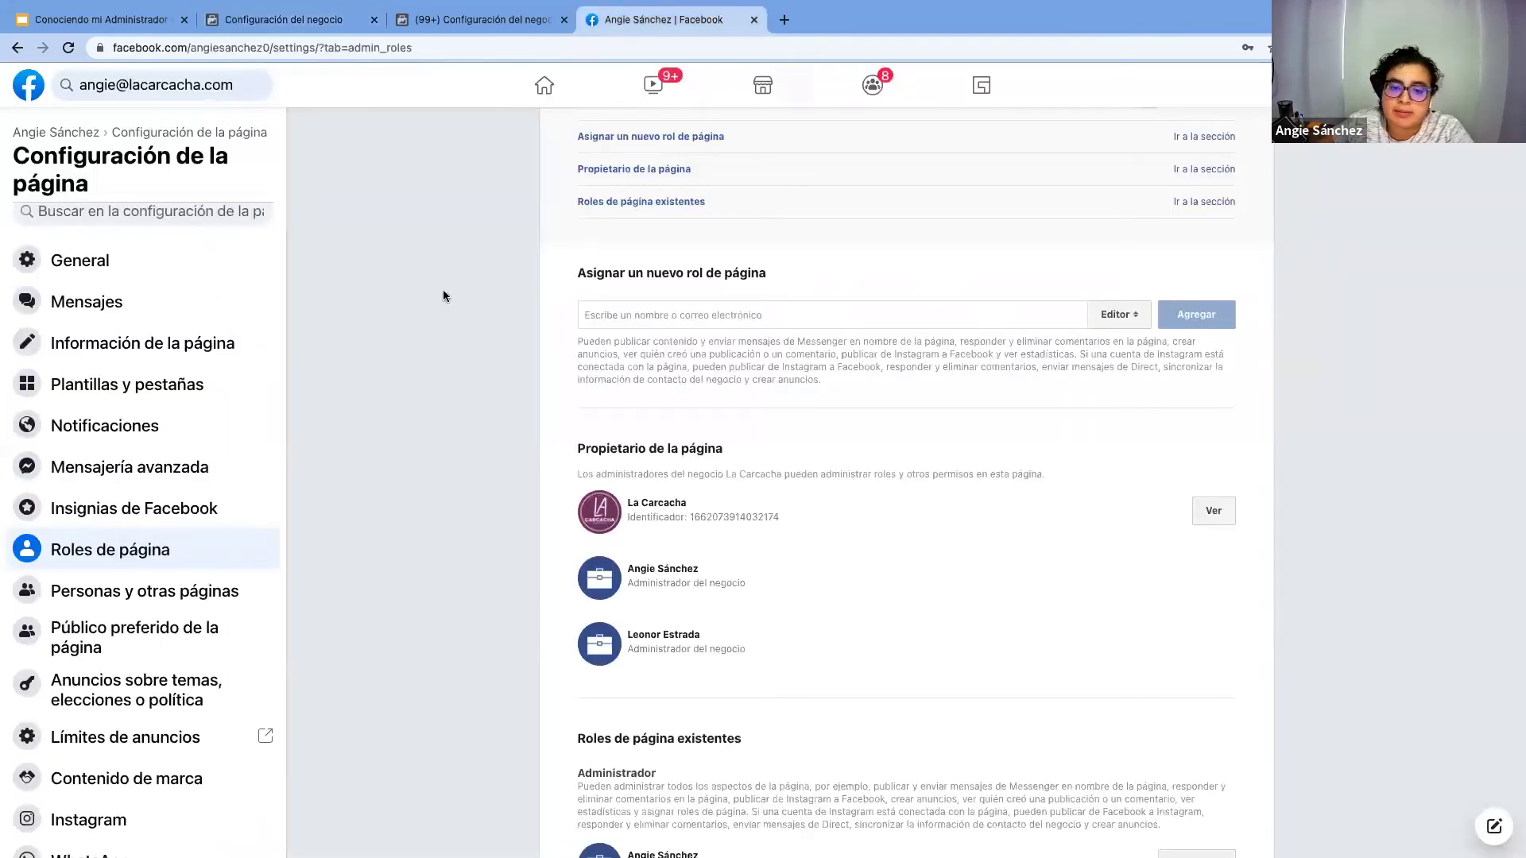
{"action": "scroll", "coordinate": [112, 262], "scroll_direction": "up", "scroll_amount": 1}
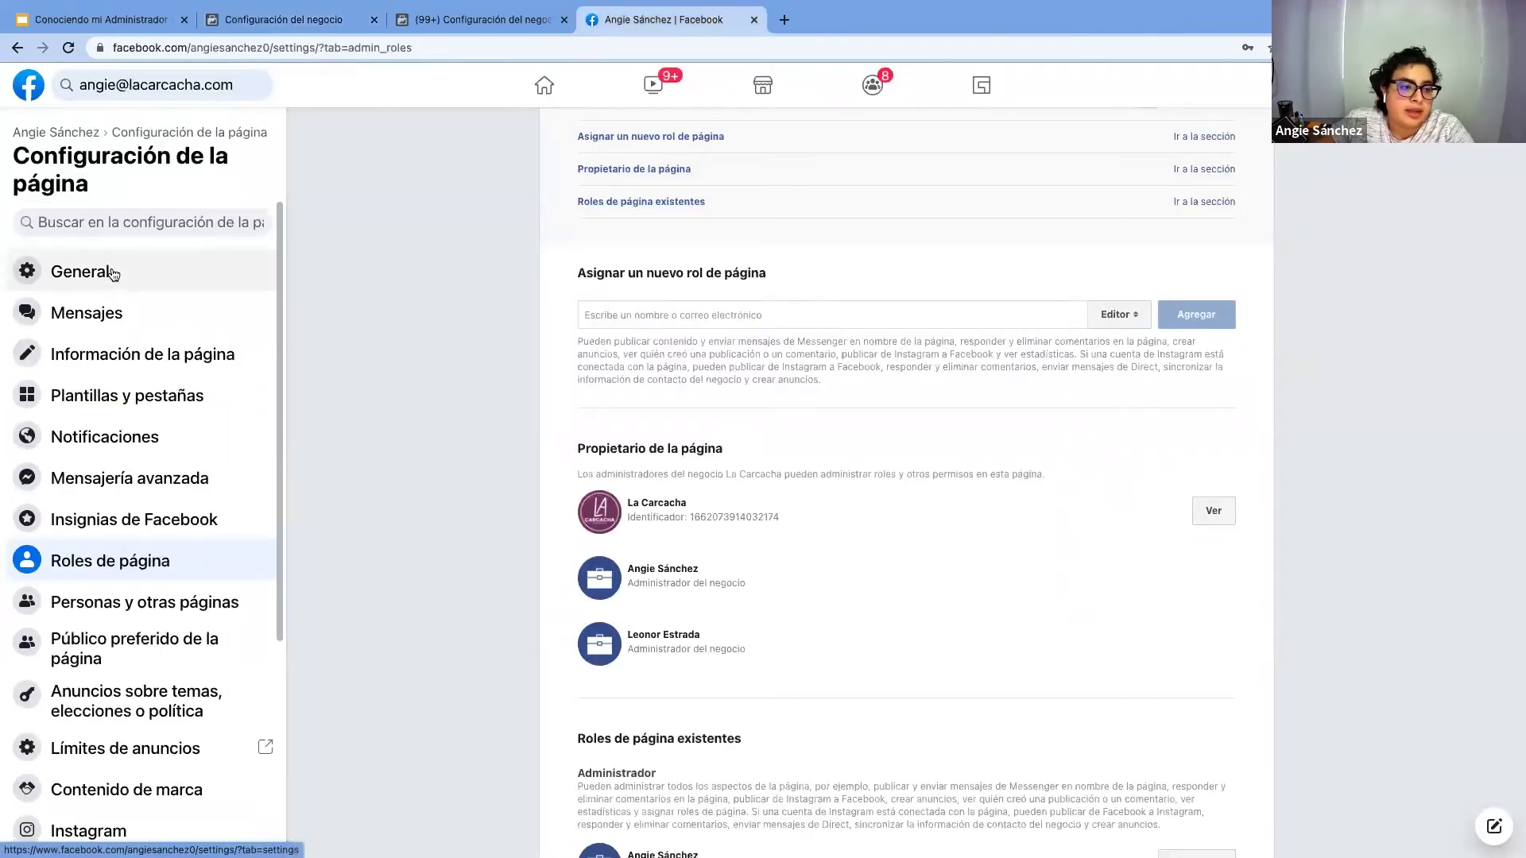
{"action": "left_click", "coordinate": [89, 132]}
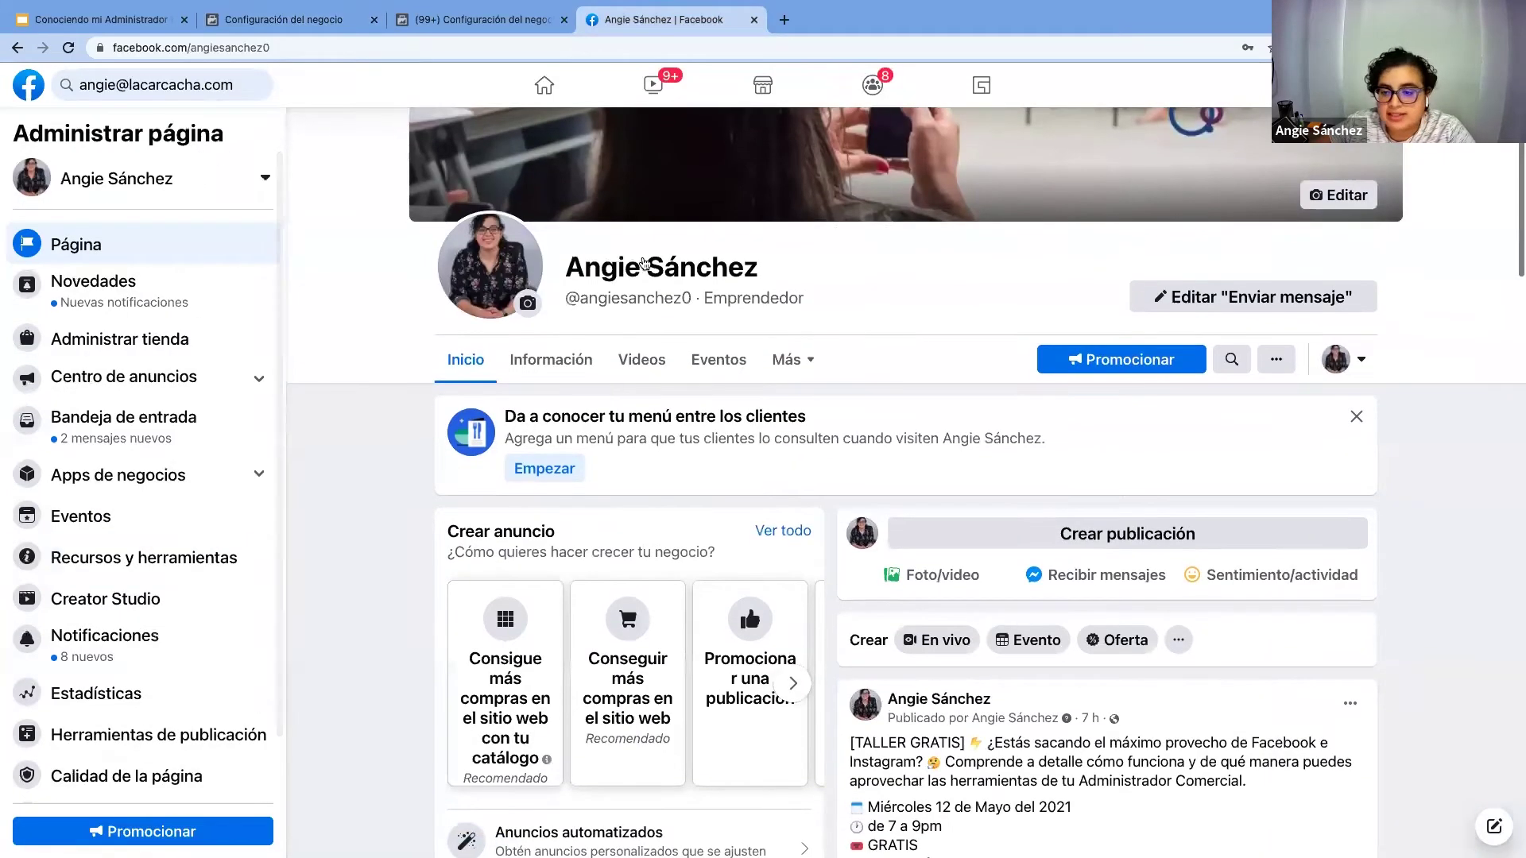
{"action": "left_click", "coordinate": [1083, 361]}
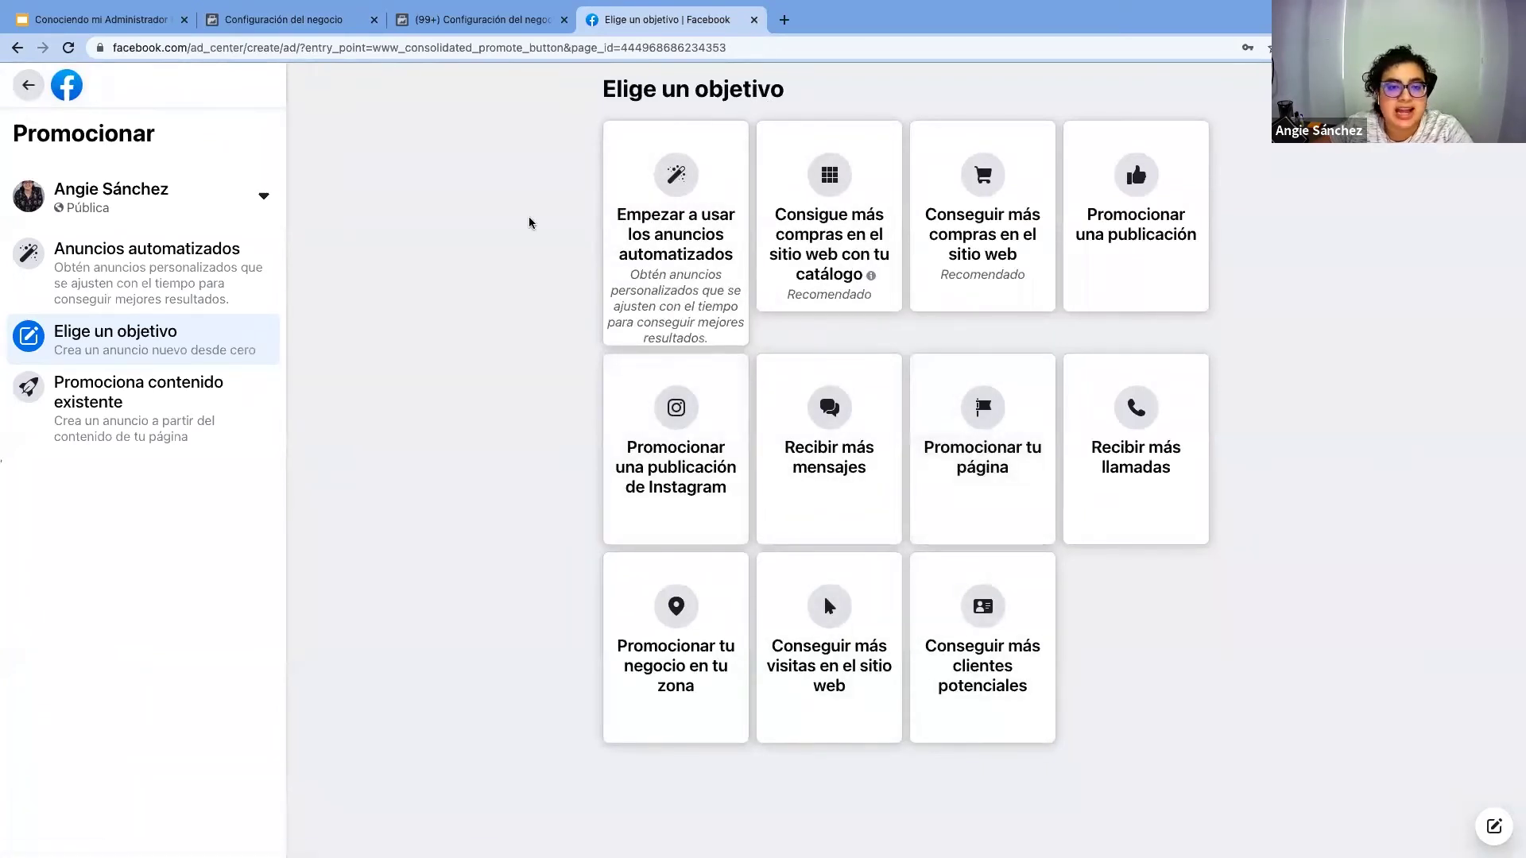
{"action": "scroll", "coordinate": [529, 222], "scroll_direction": "left", "scroll_amount": 5}
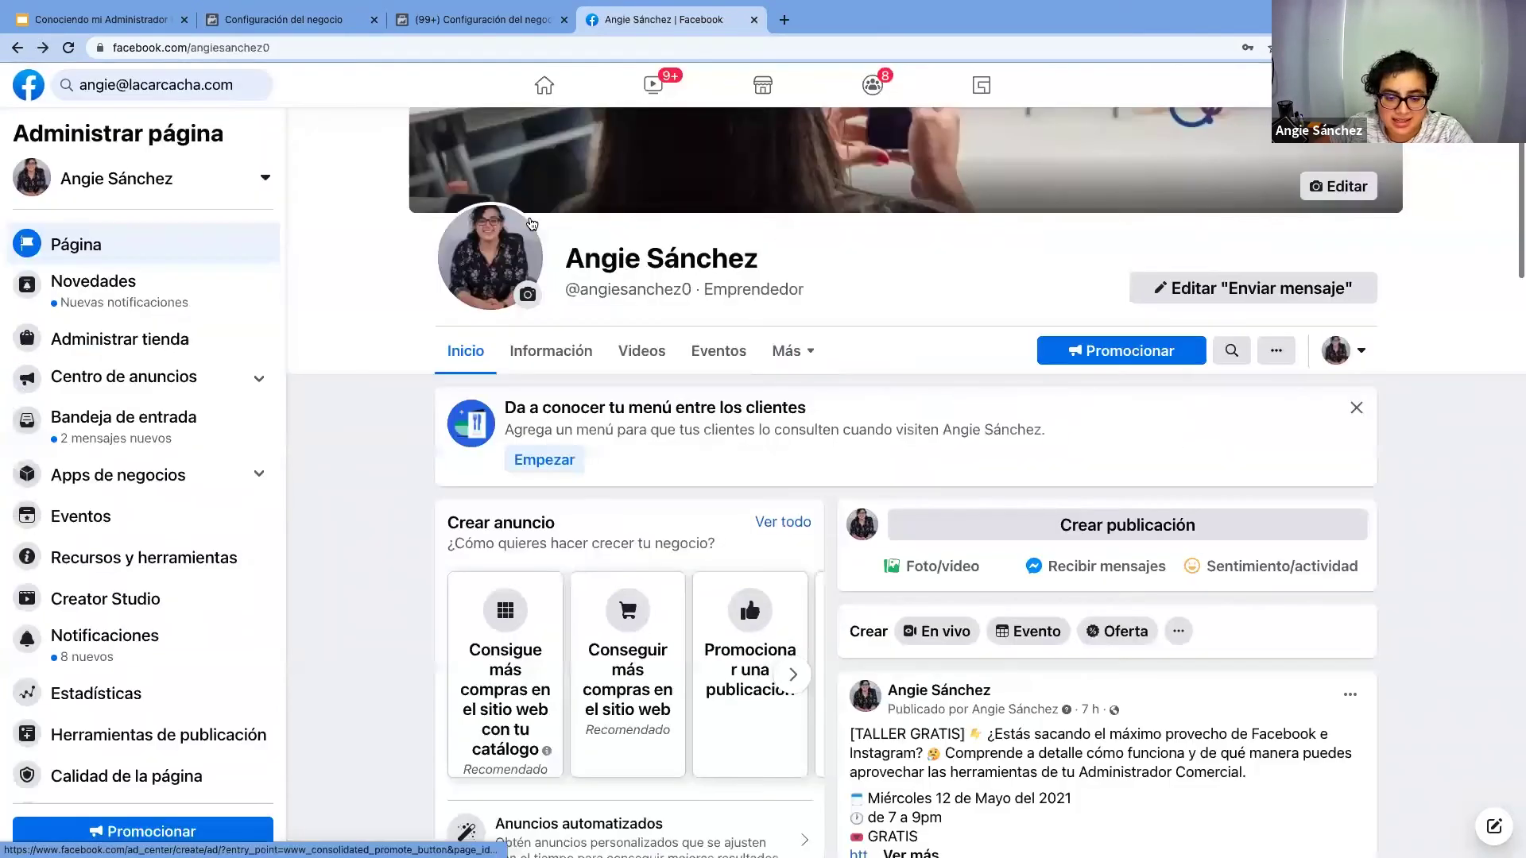
Examine the published posts on the page and their option to promote each publication
{"action": "scroll", "coordinate": [1089, 432], "scroll_direction": "down", "scroll_amount": 10}
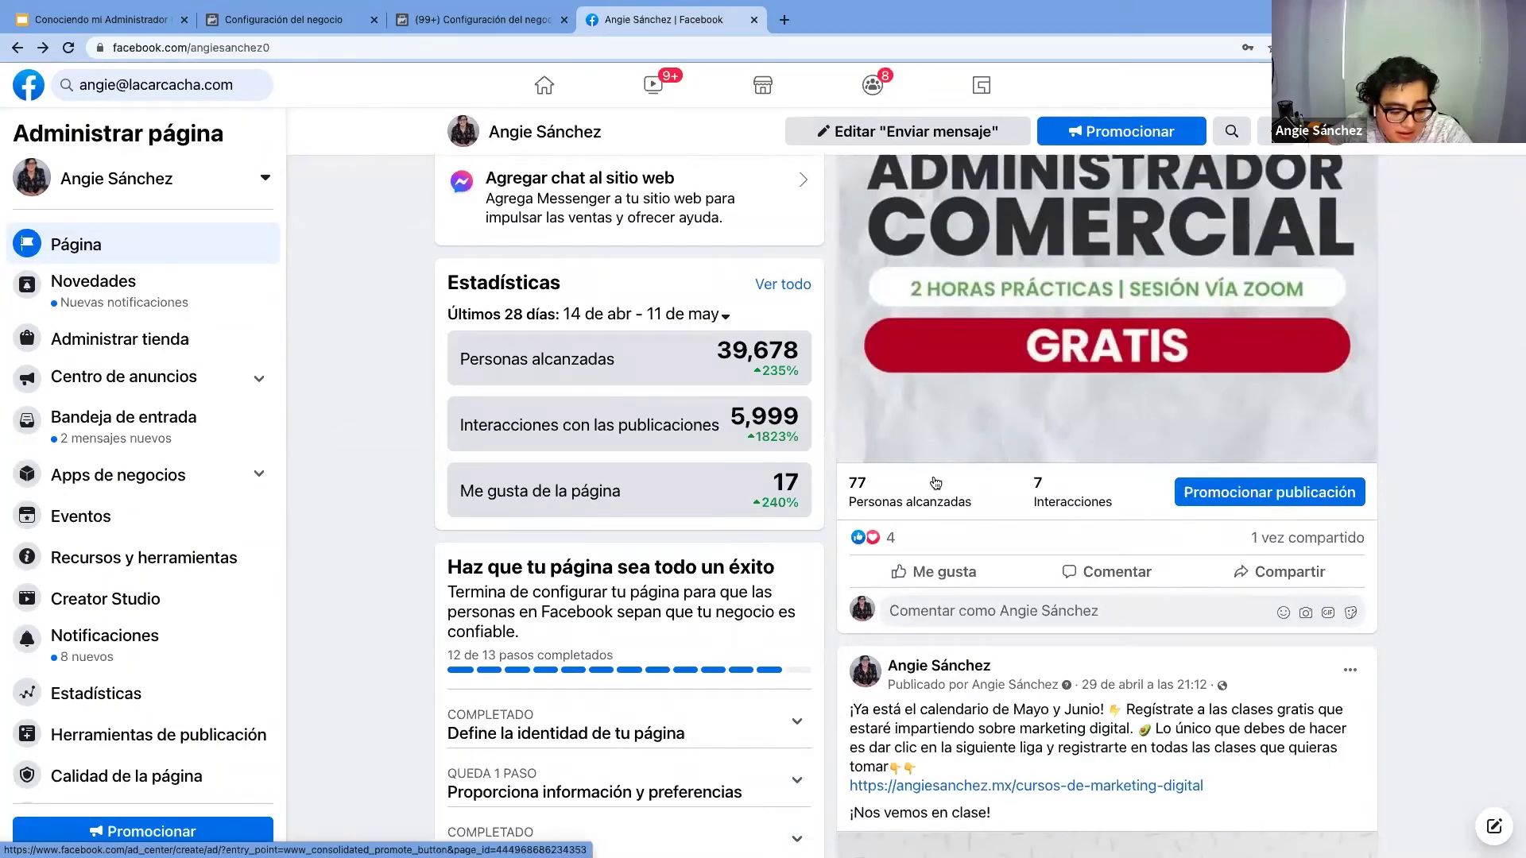
{"action": "scroll", "coordinate": [953, 427], "scroll_direction": "down", "scroll_amount": 15}
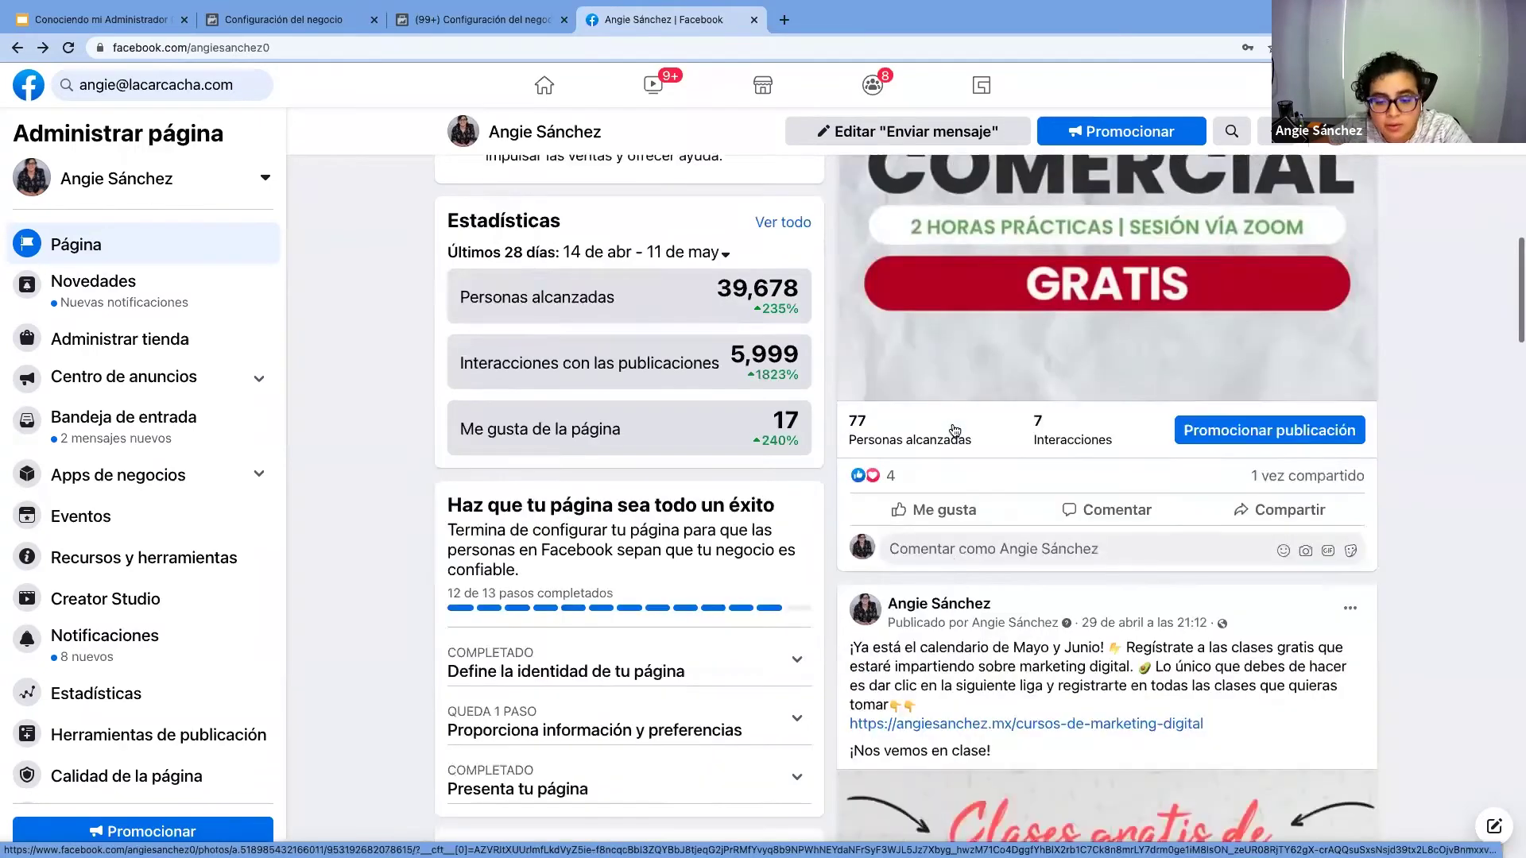
{"action": "scroll", "coordinate": [954, 427], "scroll_direction": "up", "scroll_amount": 5}
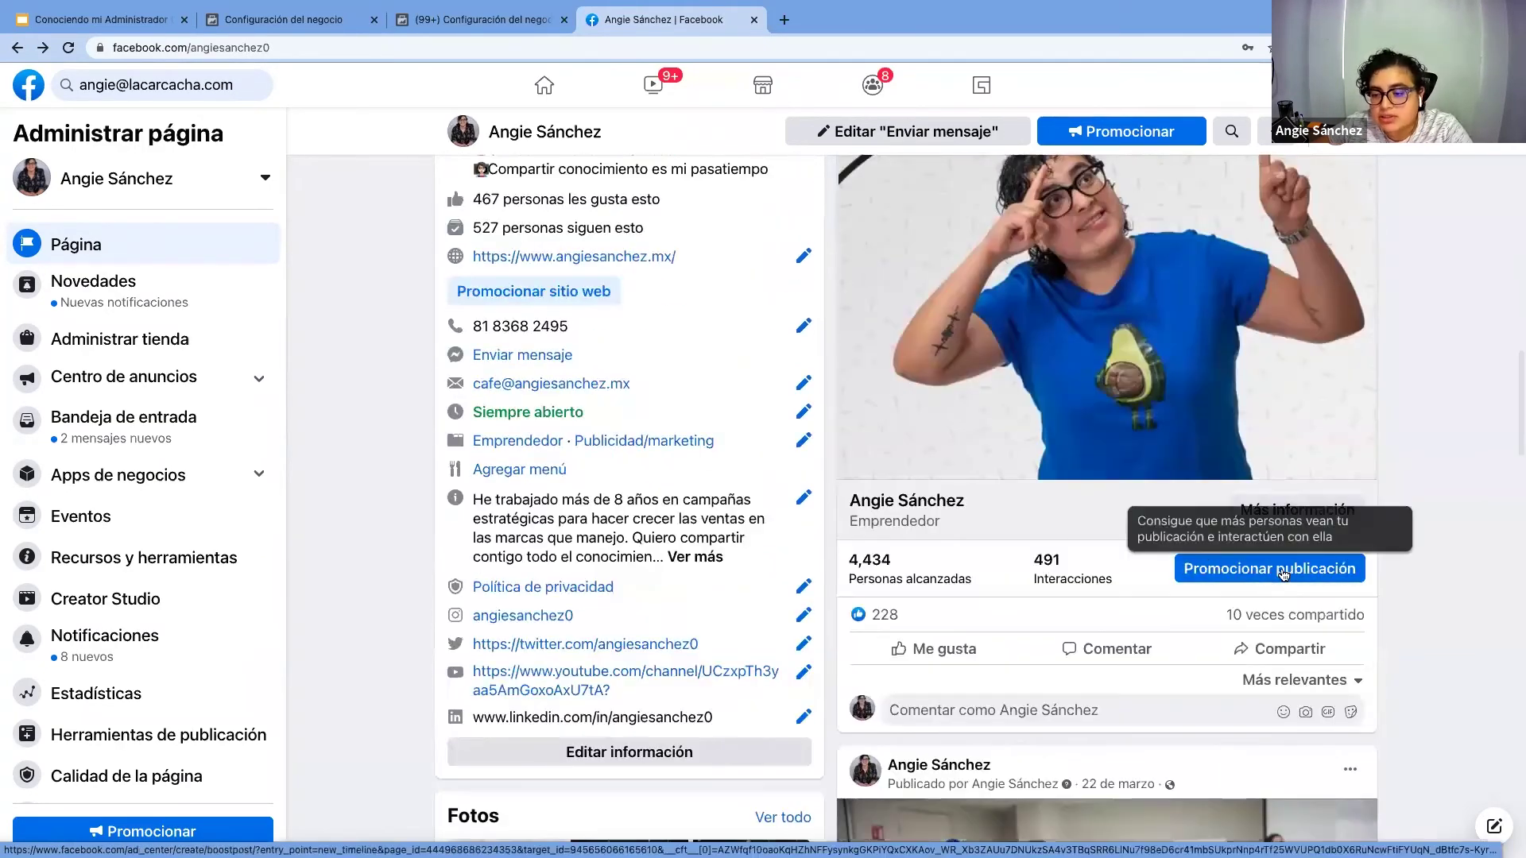
{"action": "scroll", "coordinate": [1015, 364], "scroll_direction": "up", "scroll_amount": 3}
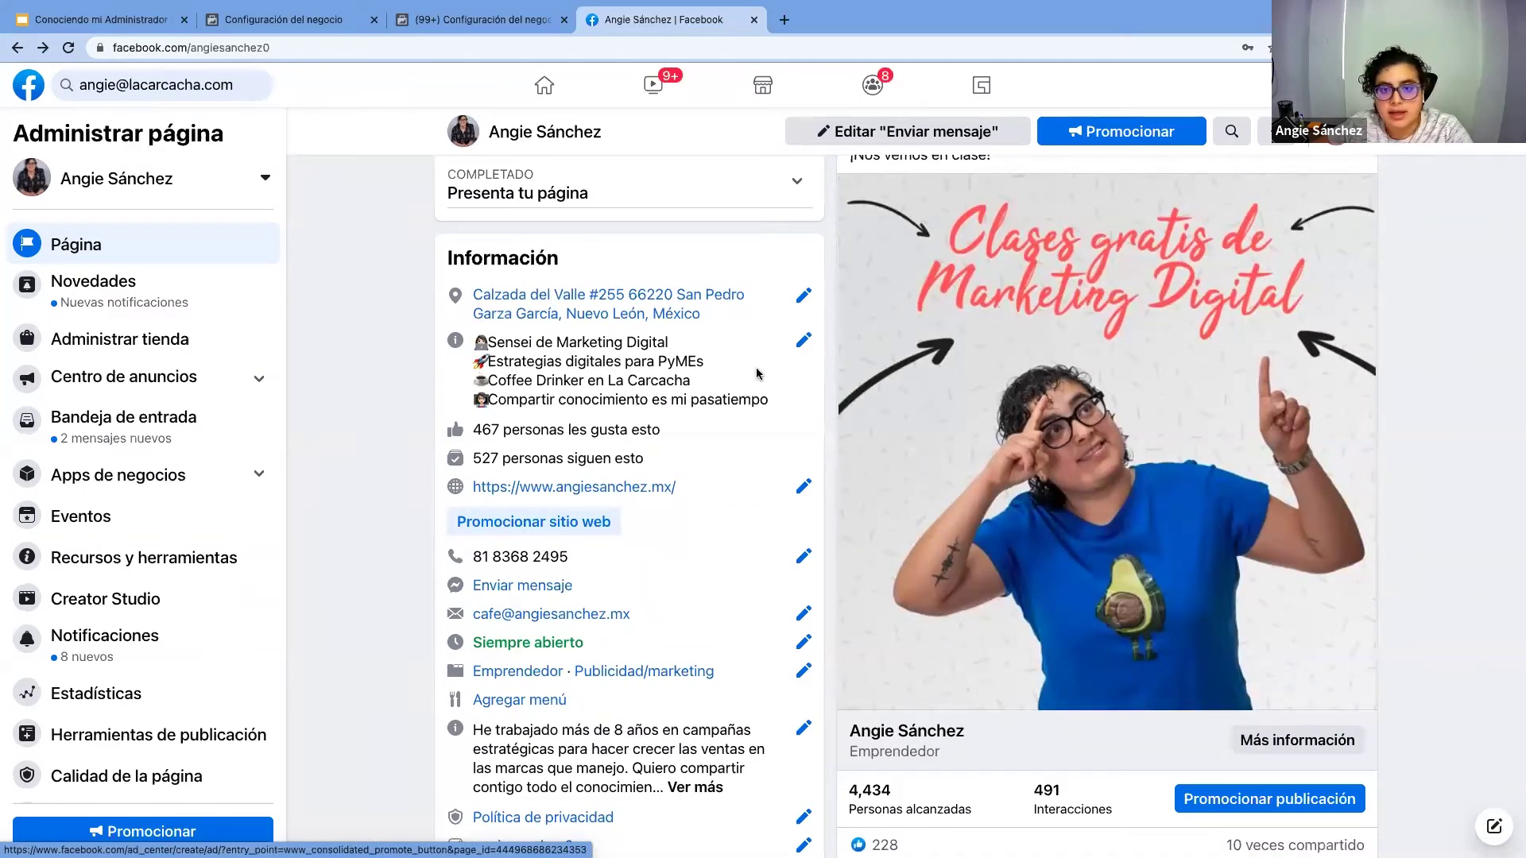
Open La Carcacha's ASMX ad account in Ads Manager from the business settings
{"action": "left_click", "coordinate": [497, 23]}
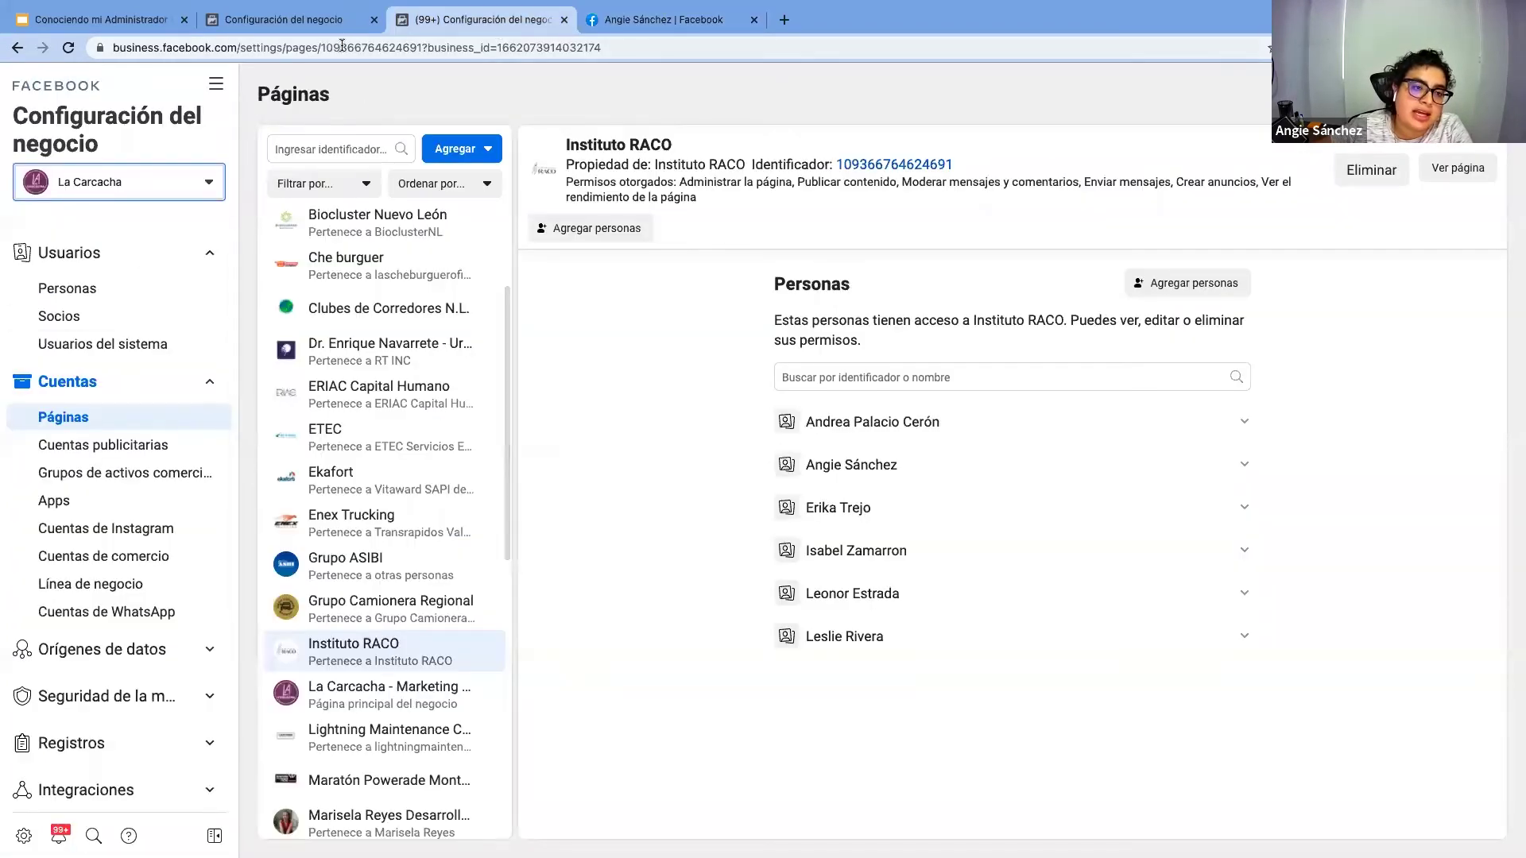
{"action": "left_click", "coordinate": [158, 457]}
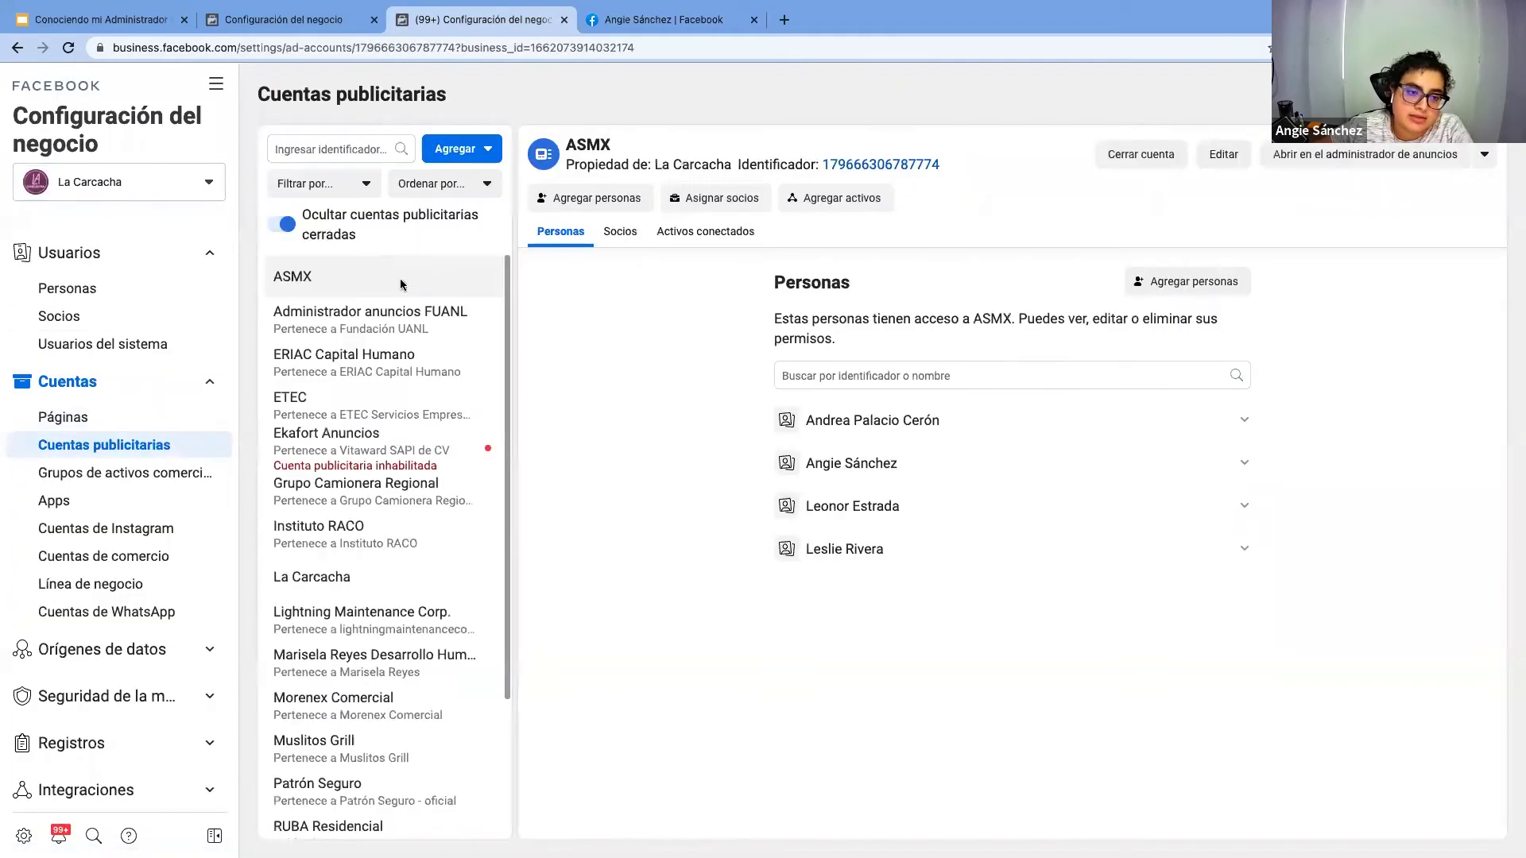
{"action": "left_click", "coordinate": [1365, 154]}
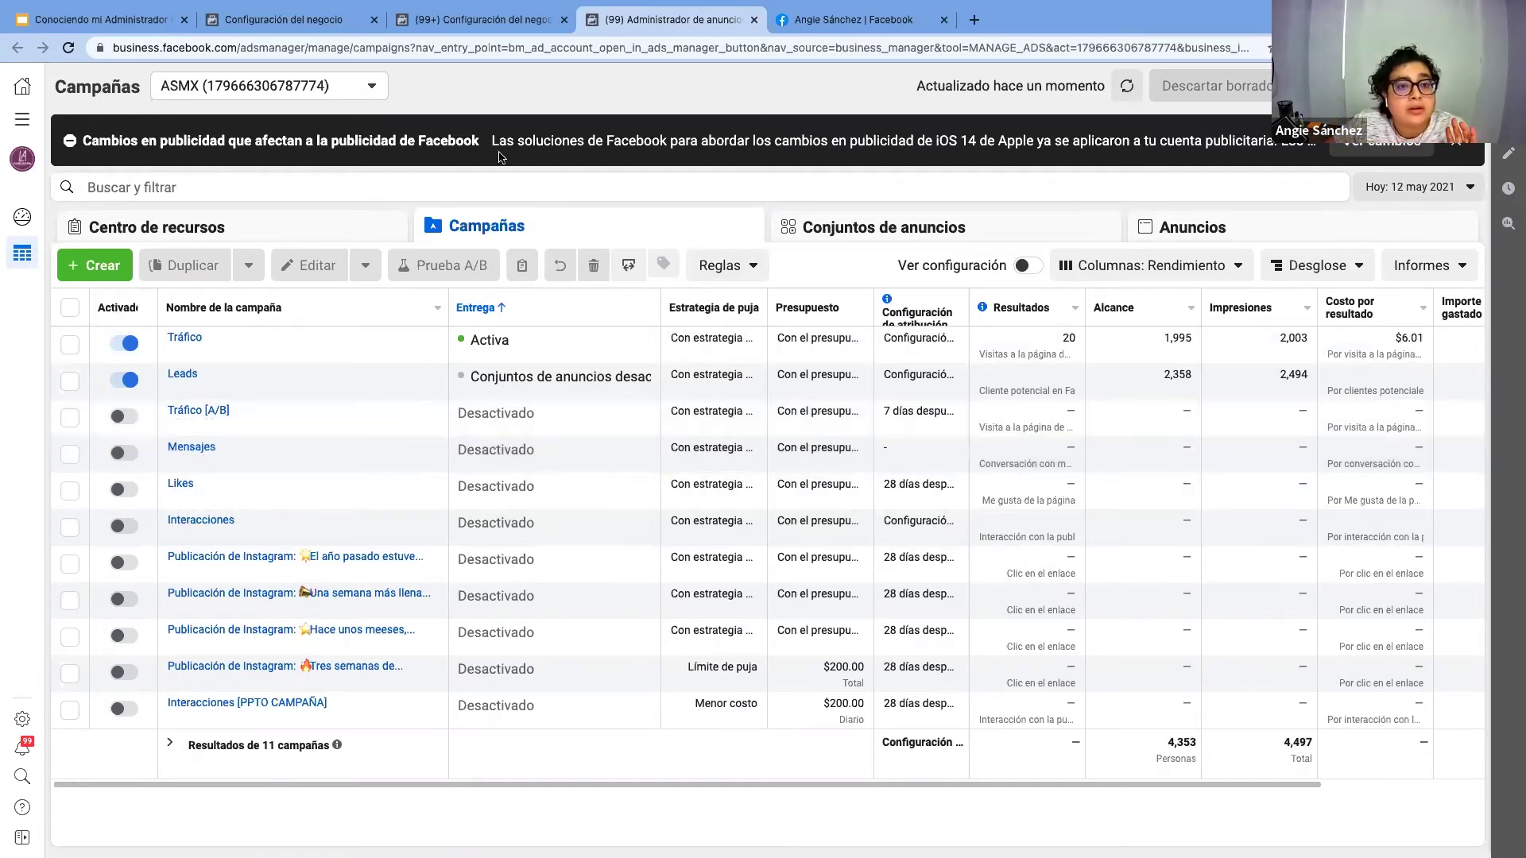
Compare the ASMX ad account in the La Carcacha and Cafetería Batman settings, and check the account selector in Ads Manager
{"action": "left_click", "coordinate": [483, 21]}
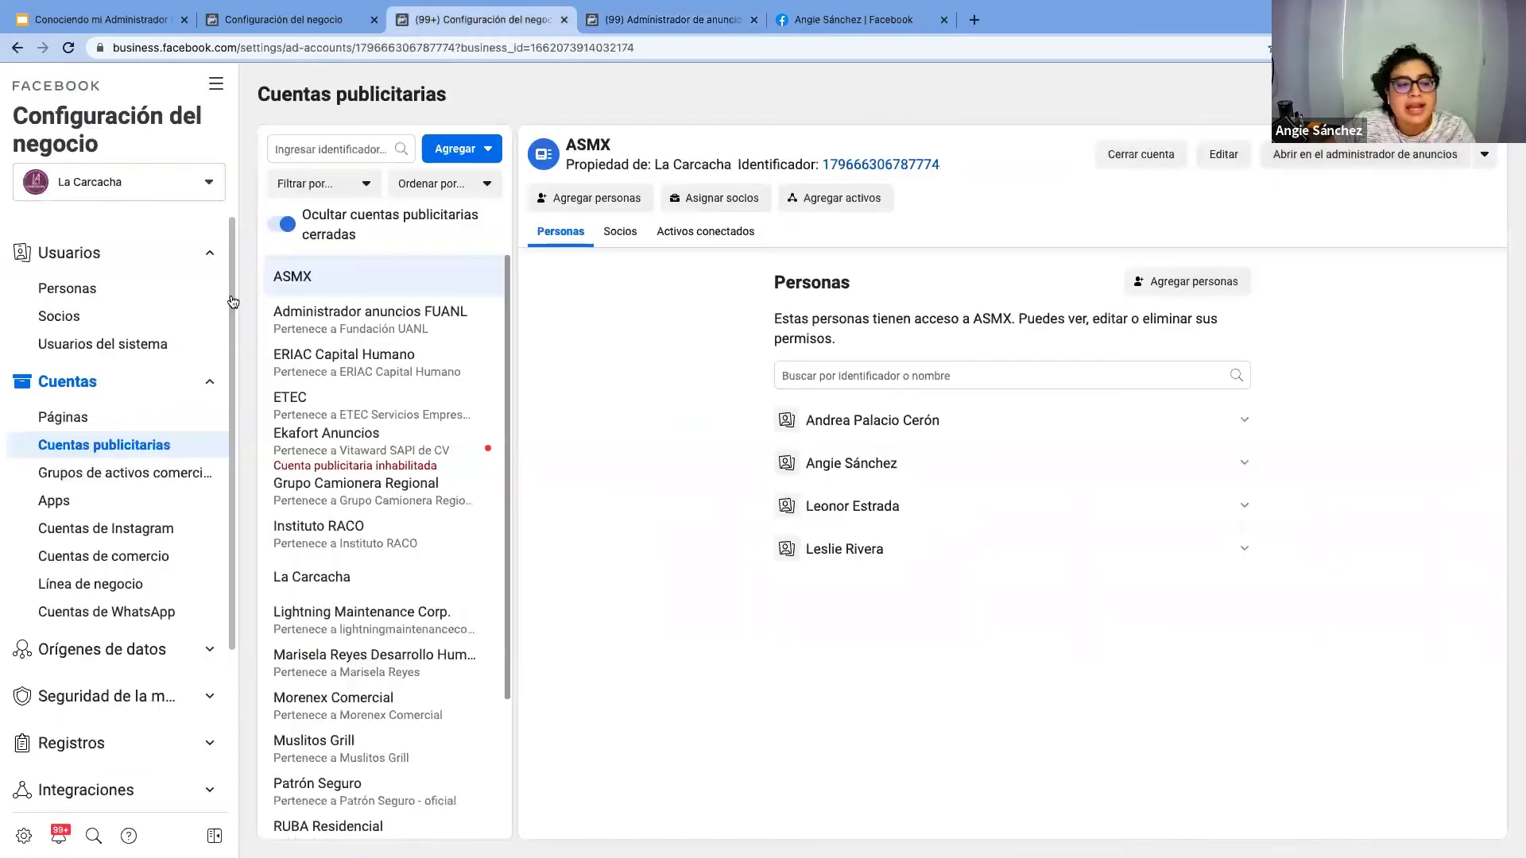
{"action": "left_click", "coordinate": [321, 65]}
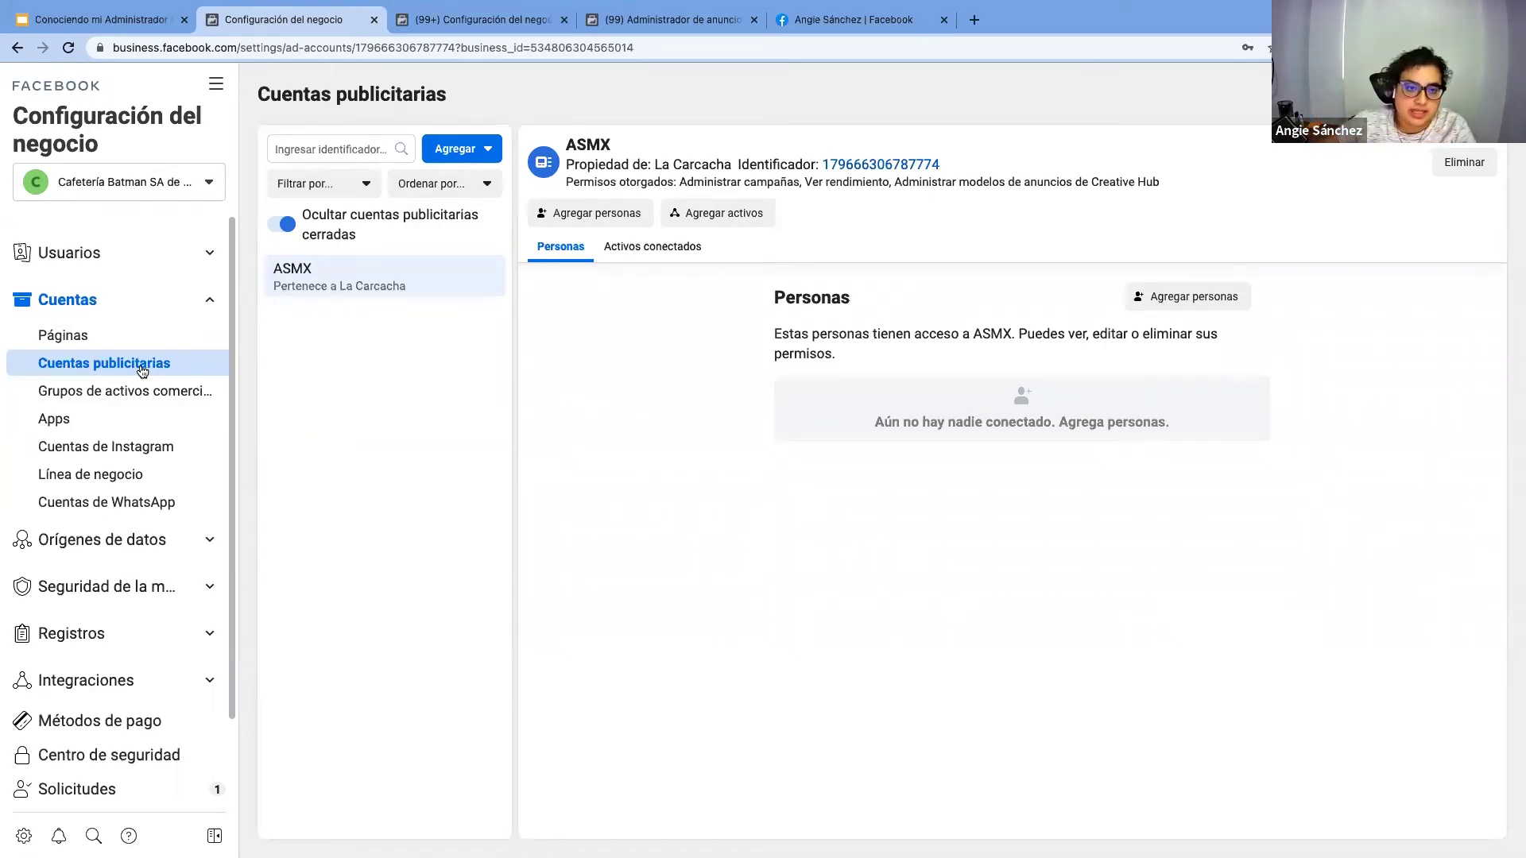
{"action": "left_click", "coordinate": [492, 22]}
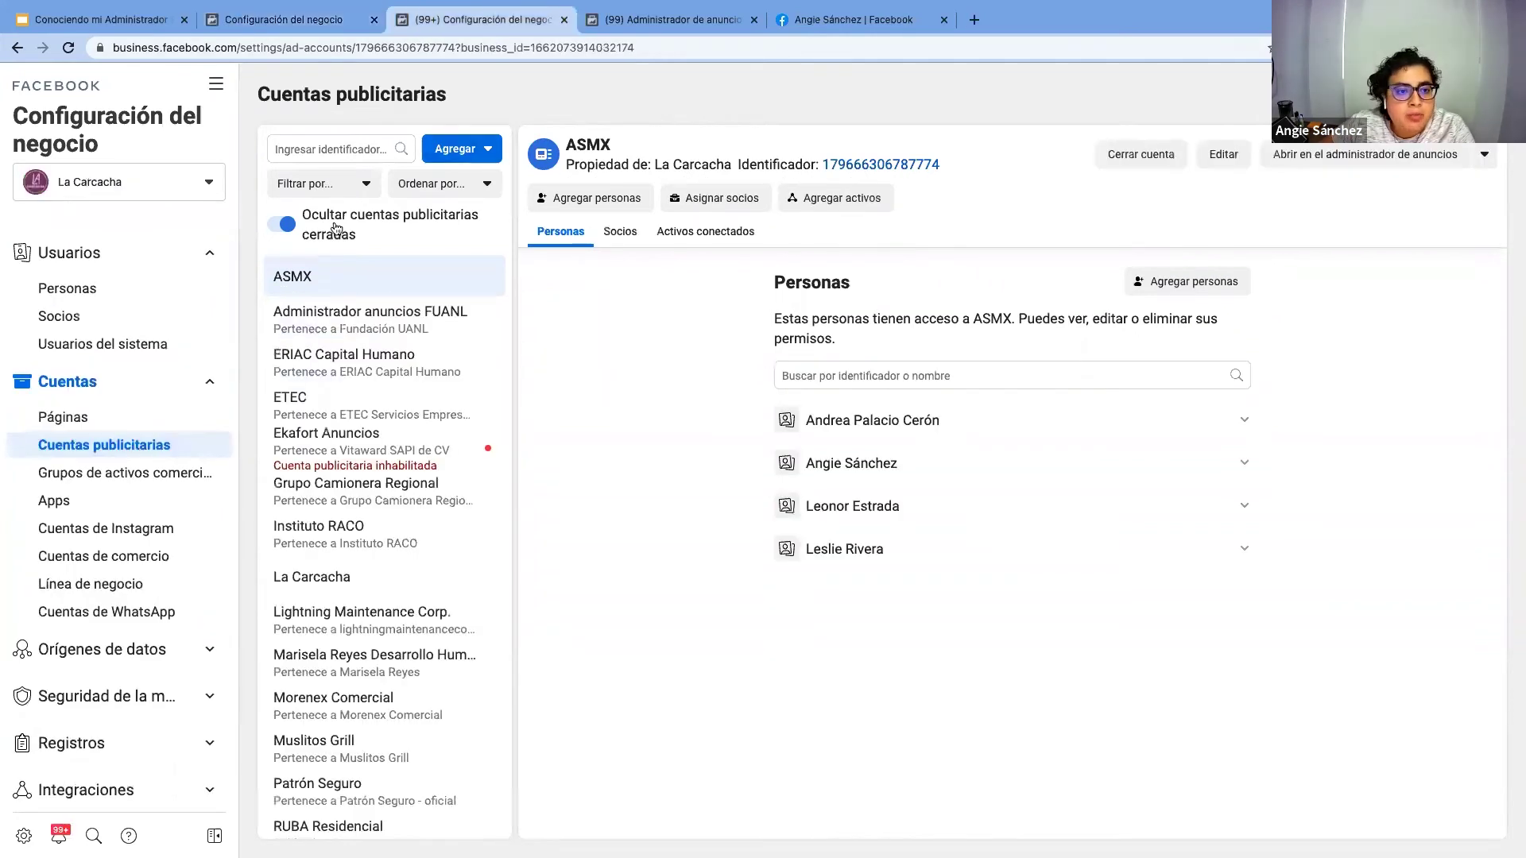
{"action": "left_click", "coordinate": [655, 24]}
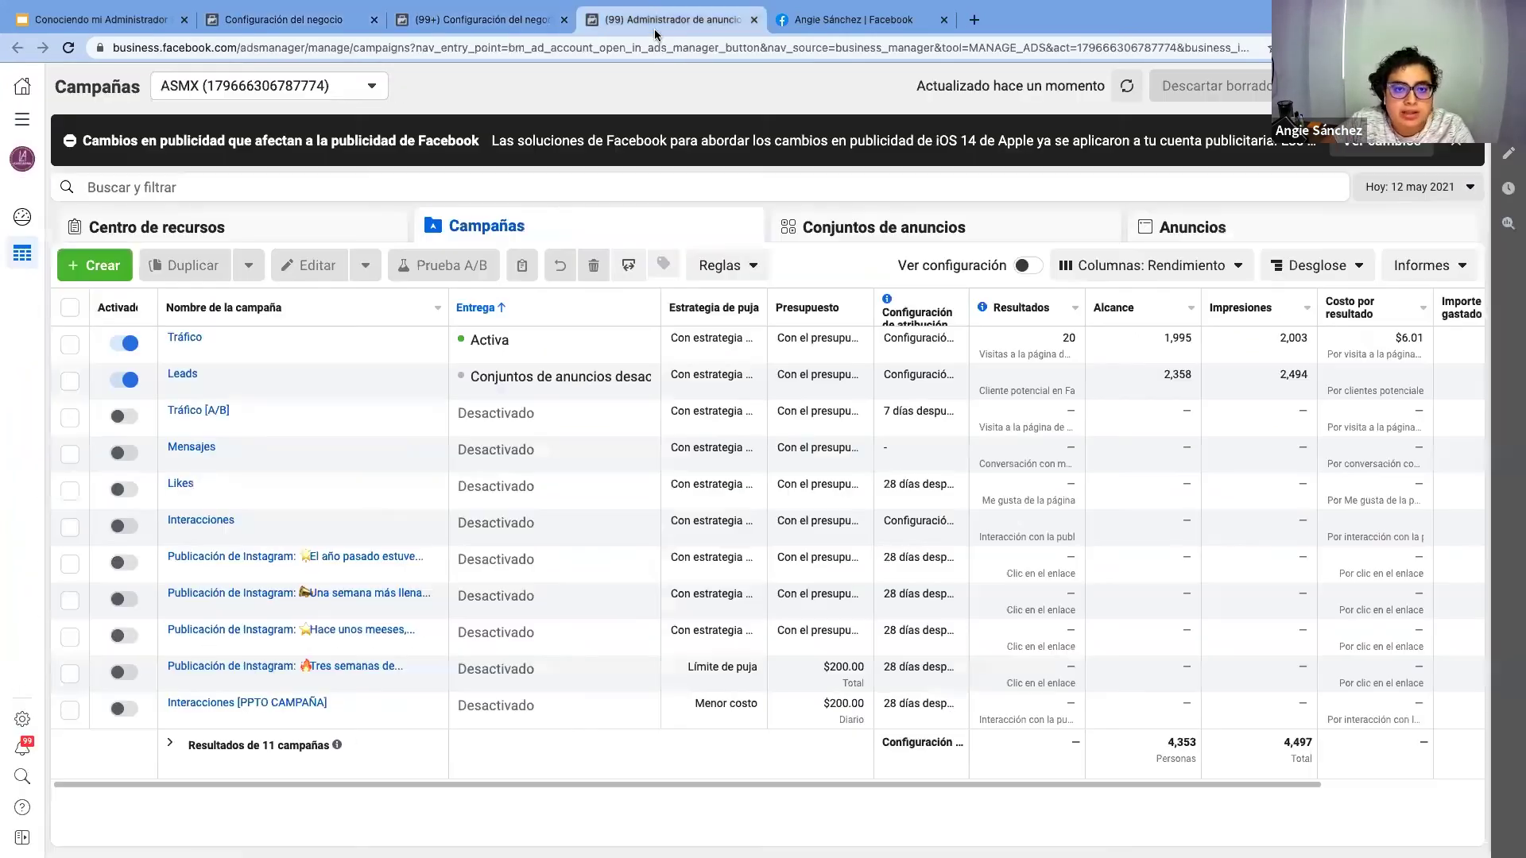
{"action": "left_click", "coordinate": [260, 86]}
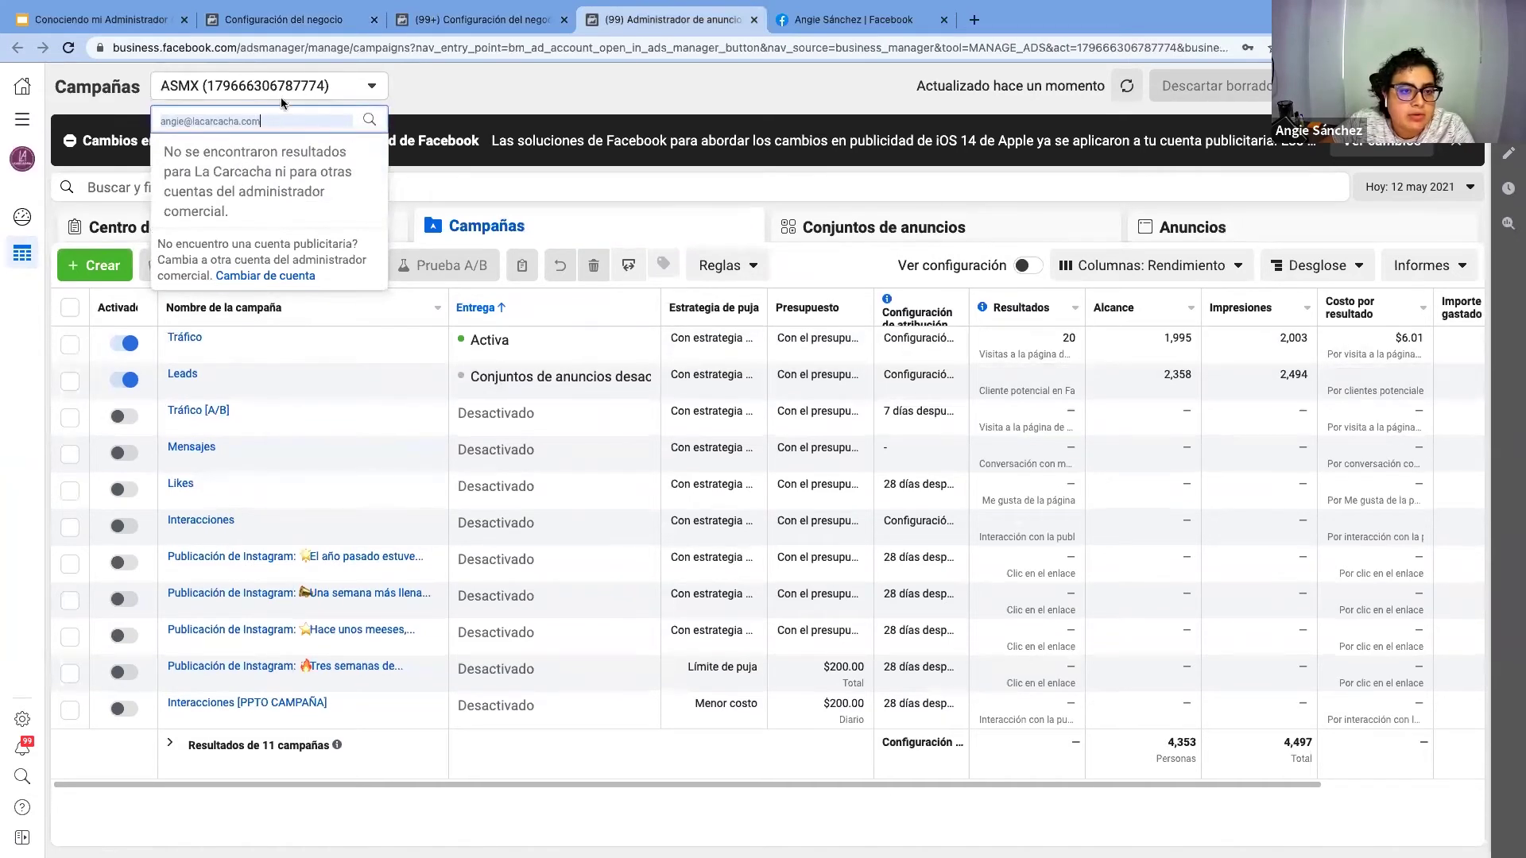
{"action": "left_click", "coordinate": [270, 121]}
Open the La Carcacha ad account in Ads Manager from the business settings
{"action": "left_click", "coordinate": [507, 27]}
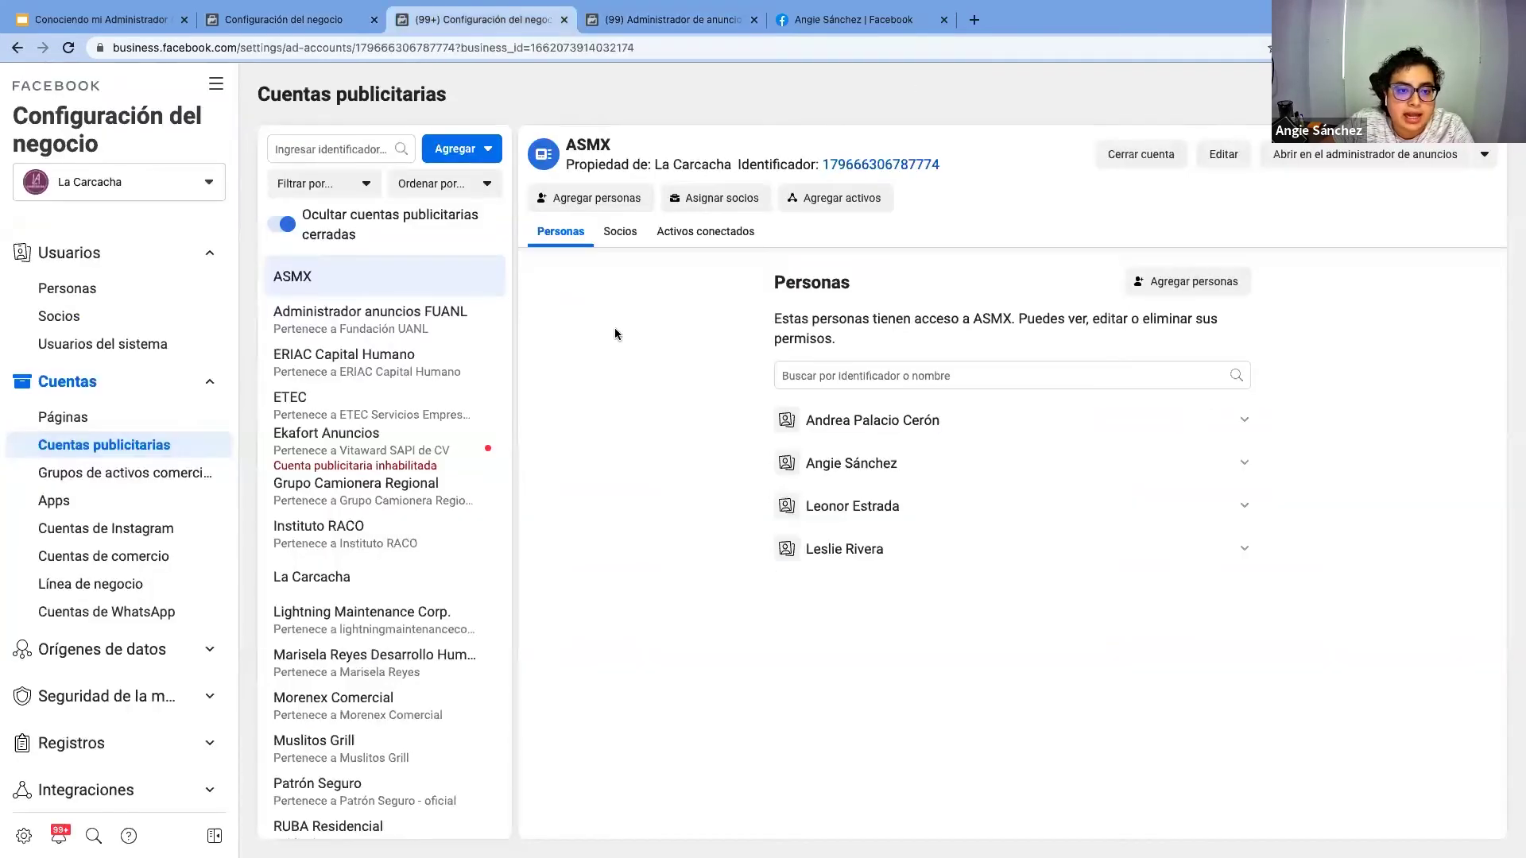
{"action": "scroll", "coordinate": [363, 612], "scroll_direction": "down", "scroll_amount": 2}
{"action": "left_click", "coordinate": [311, 509]}
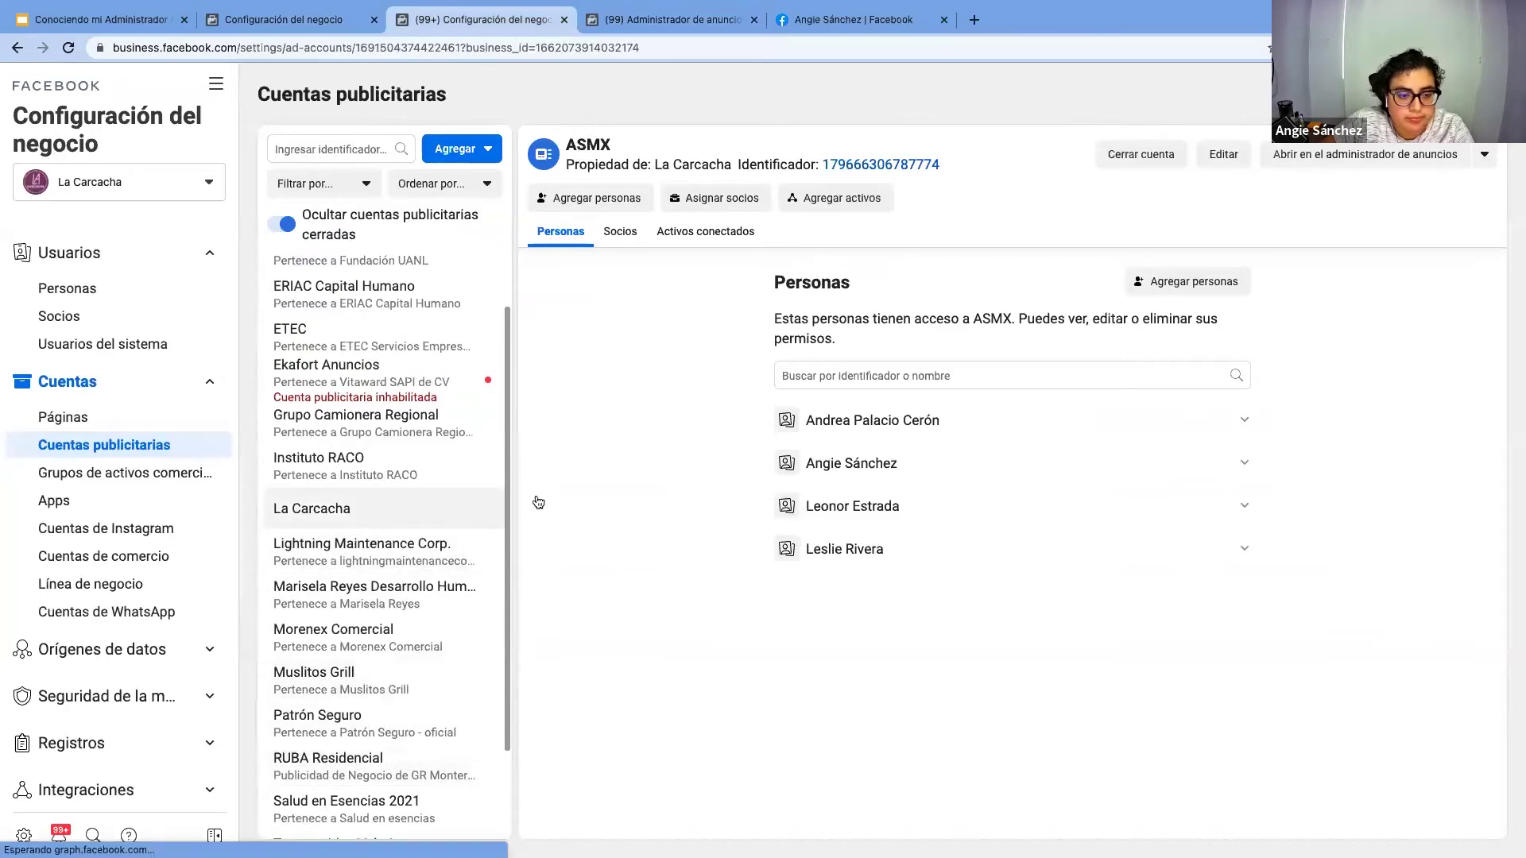
{"action": "left_click", "coordinate": [1350, 154]}
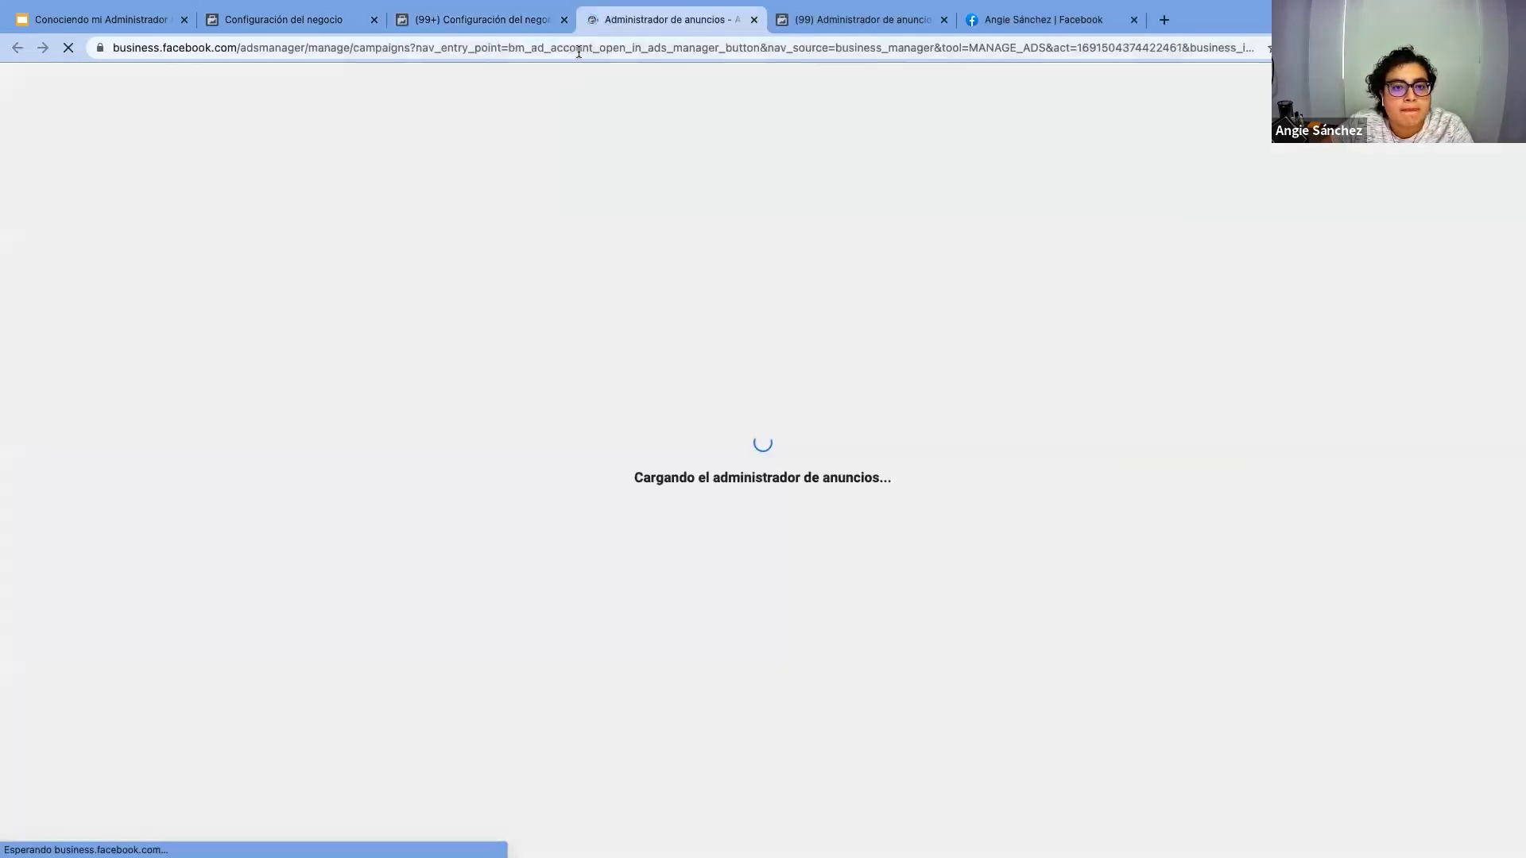
Examine the La Carcacha campaign list, including delivery status, results, amounts spent, and start and end dates
{"action": "scroll", "coordinate": [474, 442], "scroll_direction": "down", "scroll_amount": 5}
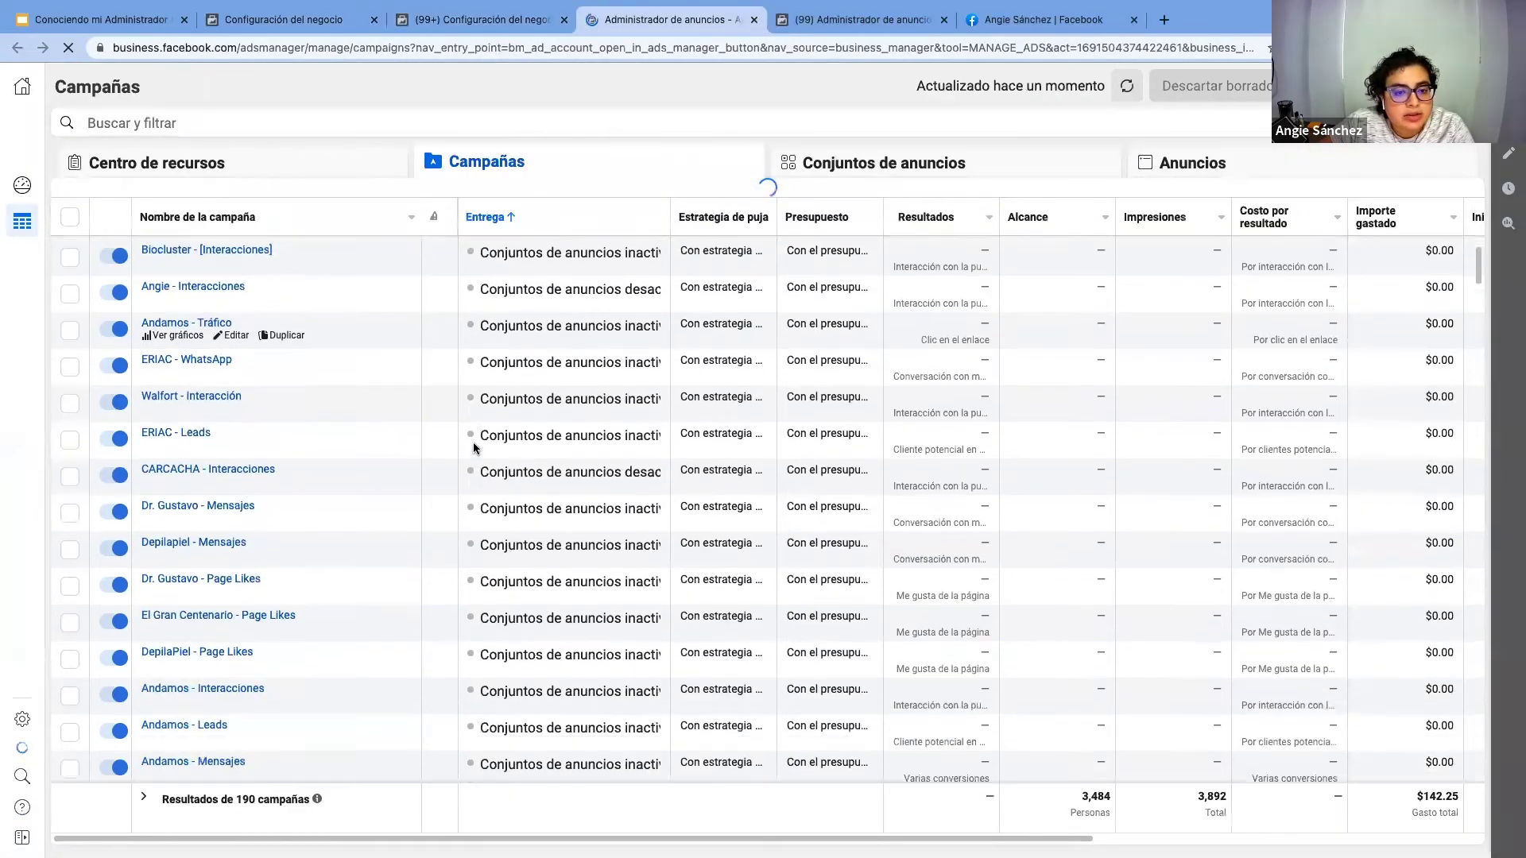
{"action": "scroll", "coordinate": [473, 447], "scroll_direction": "down", "scroll_amount": 5}
{"action": "scroll", "coordinate": [475, 448], "scroll_direction": "down", "scroll_amount": 5}
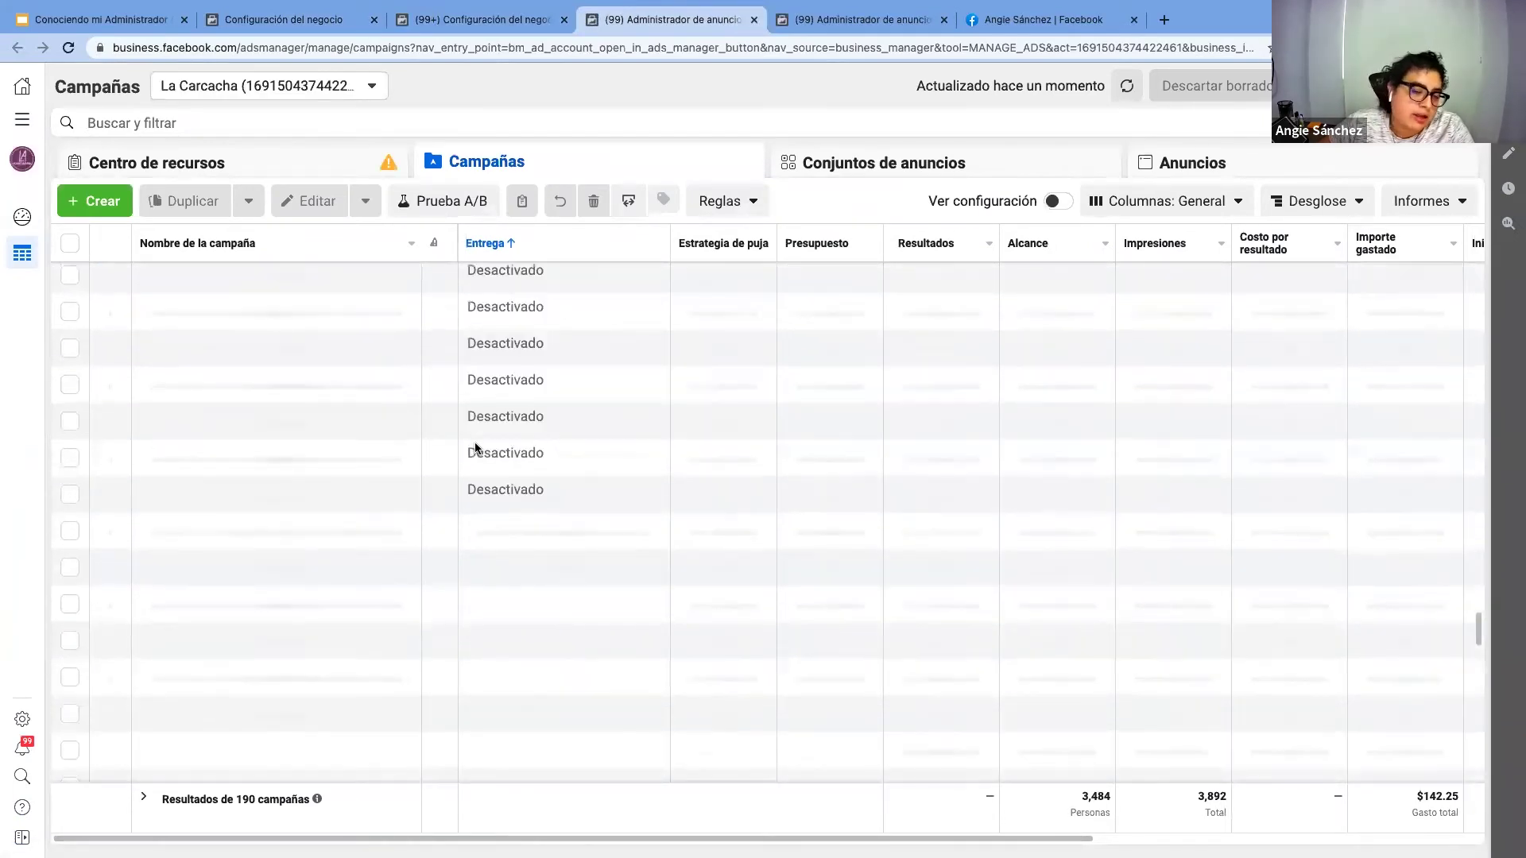
{"action": "scroll", "coordinate": [475, 448], "scroll_direction": "down", "scroll_amount": 3}
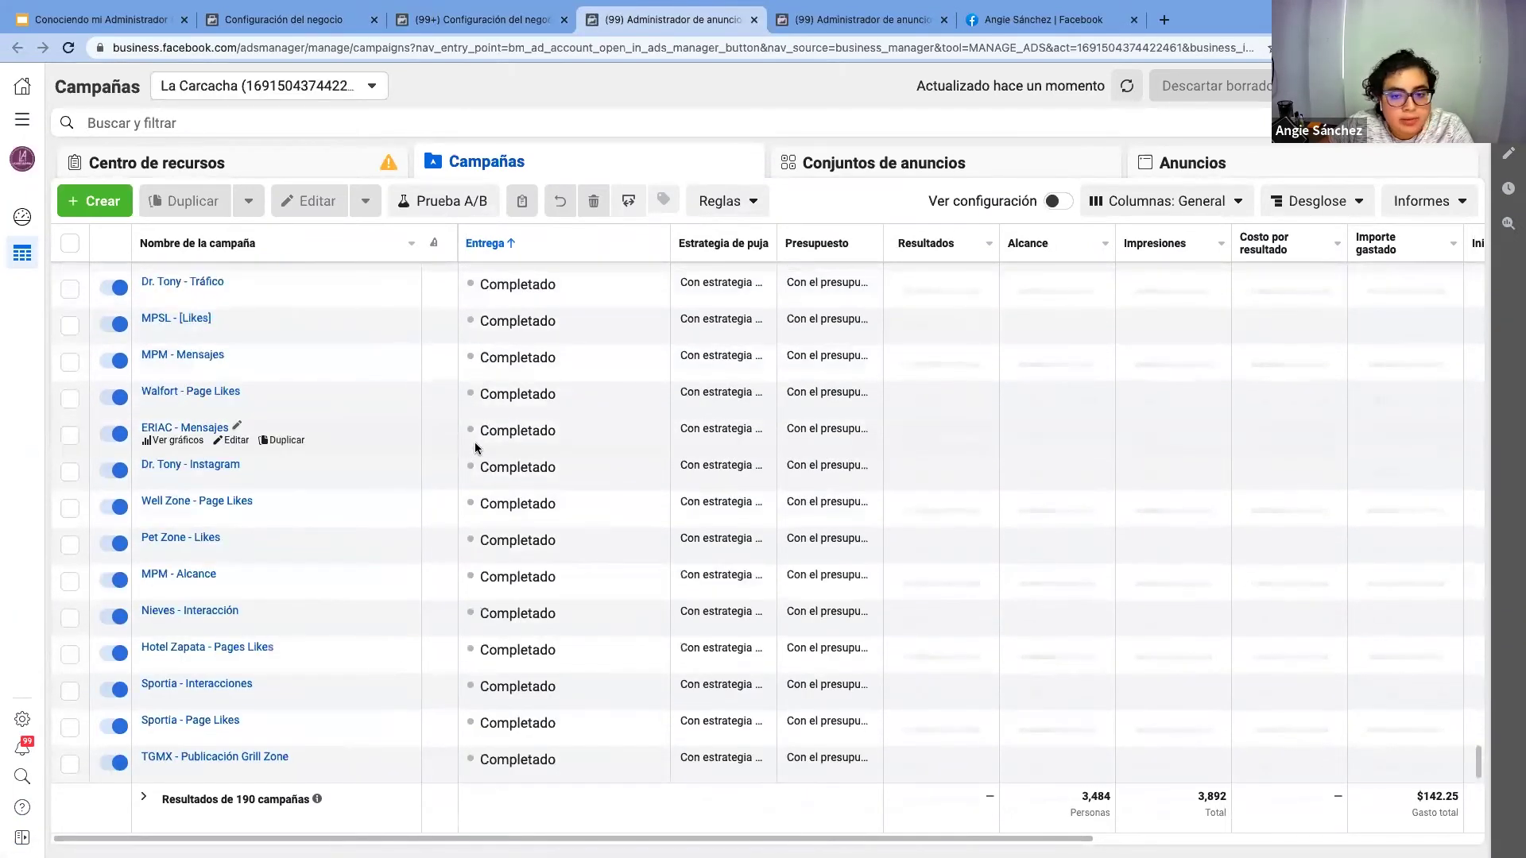
{"action": "scroll", "coordinate": [476, 447], "scroll_direction": "up", "scroll_amount": 9}
{"action": "scroll", "coordinate": [475, 446], "scroll_direction": "up", "scroll_amount": 10}
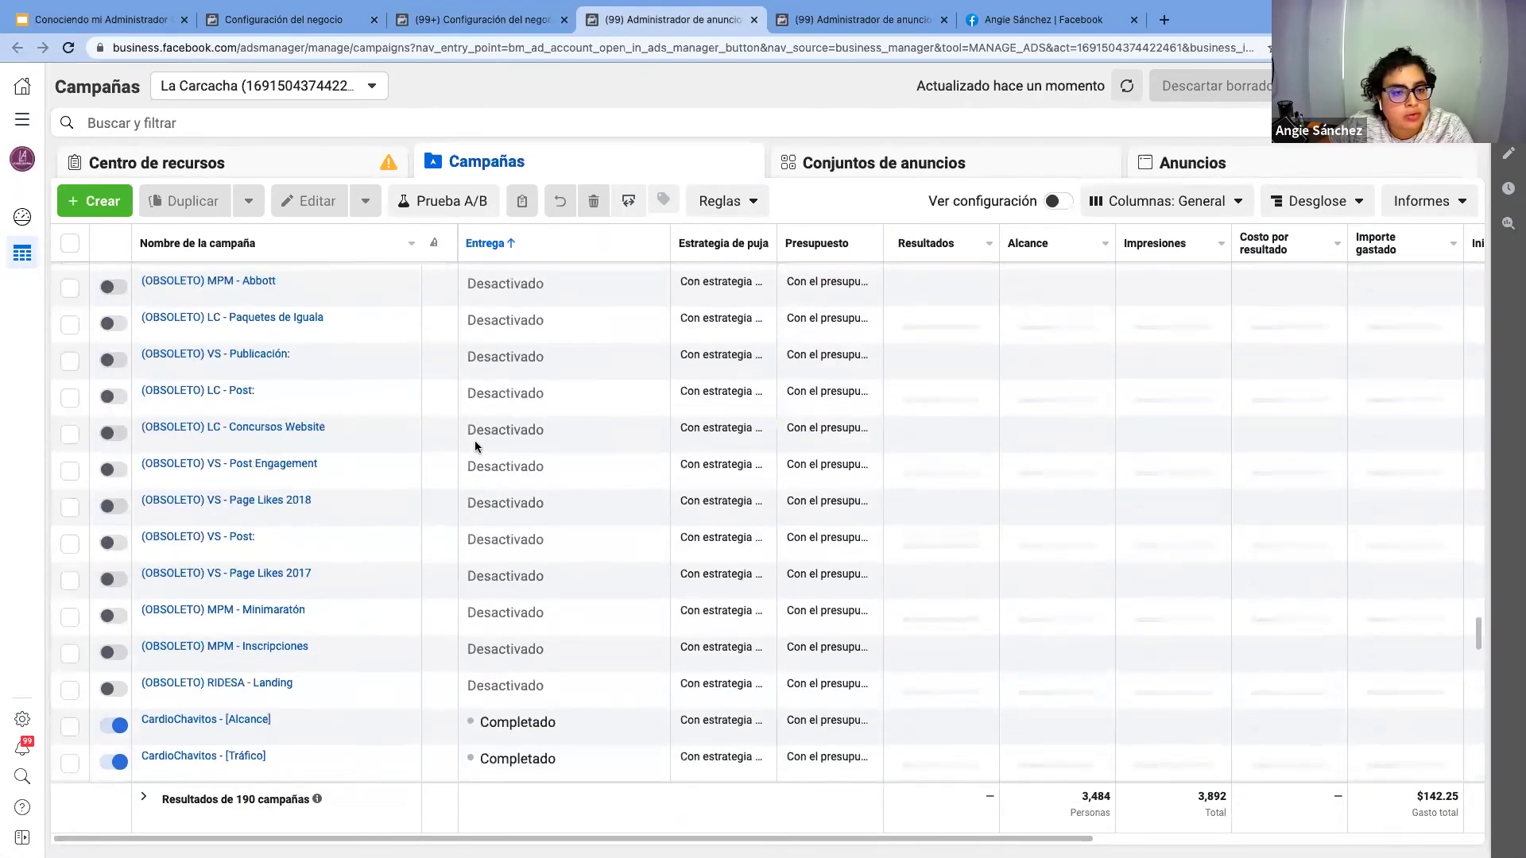
{"action": "scroll", "coordinate": [475, 447], "scroll_direction": "up", "scroll_amount": 10}
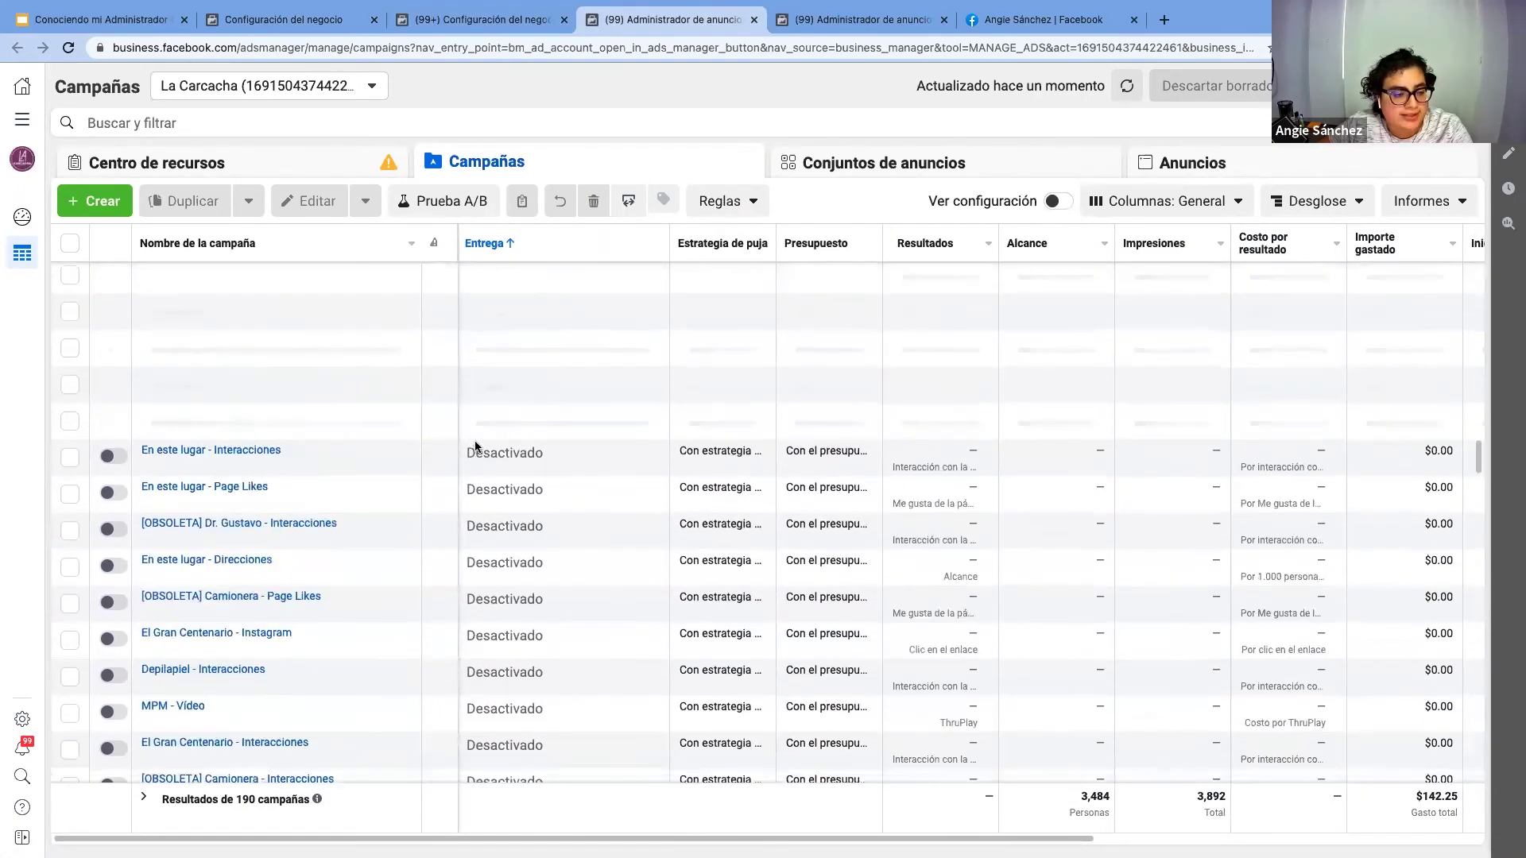
{"action": "scroll", "coordinate": [475, 447], "scroll_direction": "up", "scroll_amount": 10}
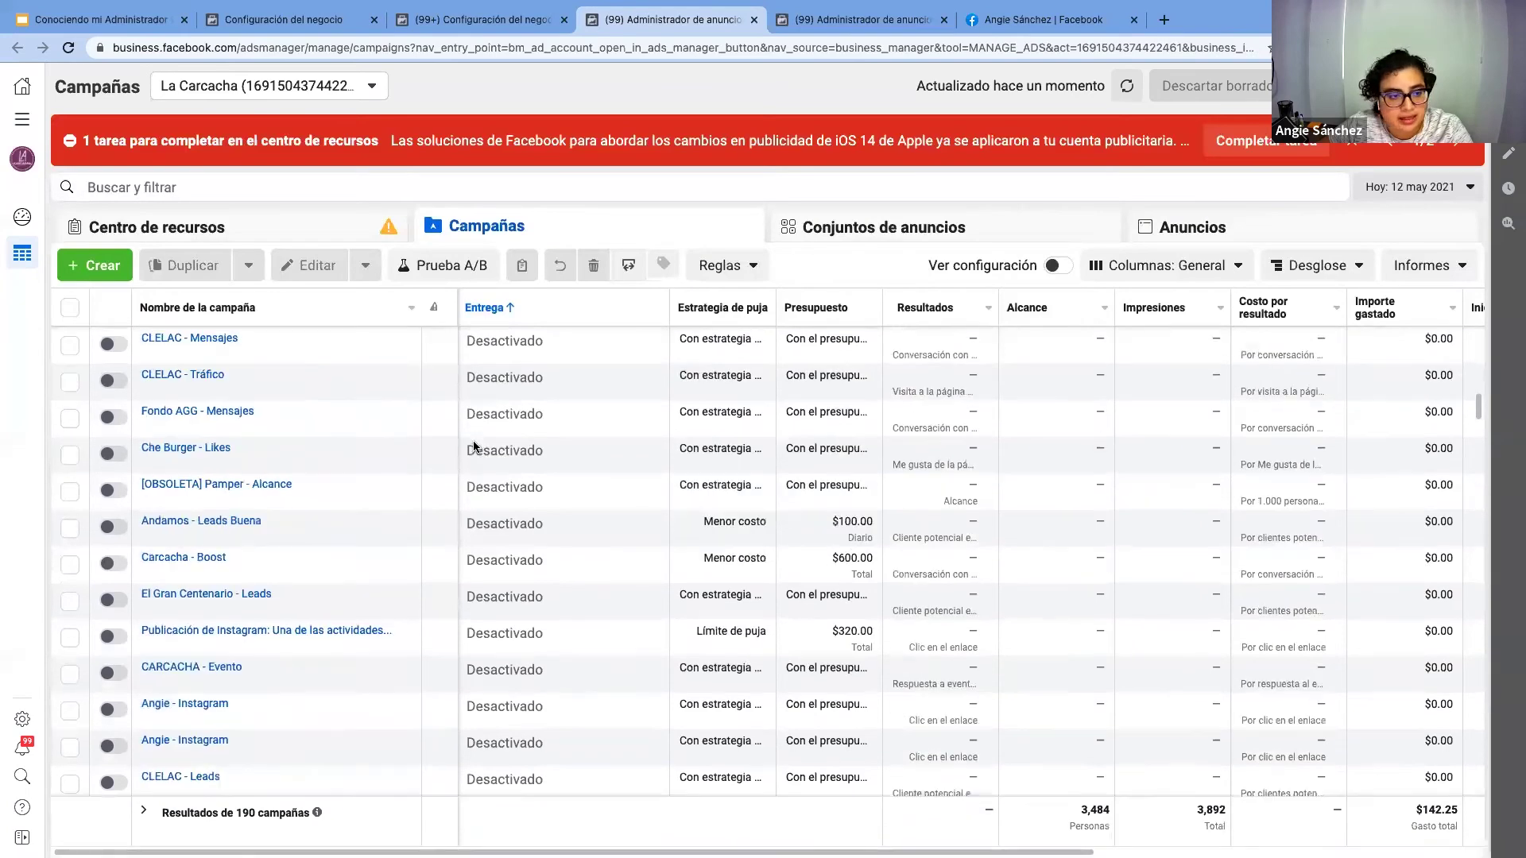
{"action": "scroll", "coordinate": [588, 477], "scroll_direction": "right", "scroll_amount": 5}
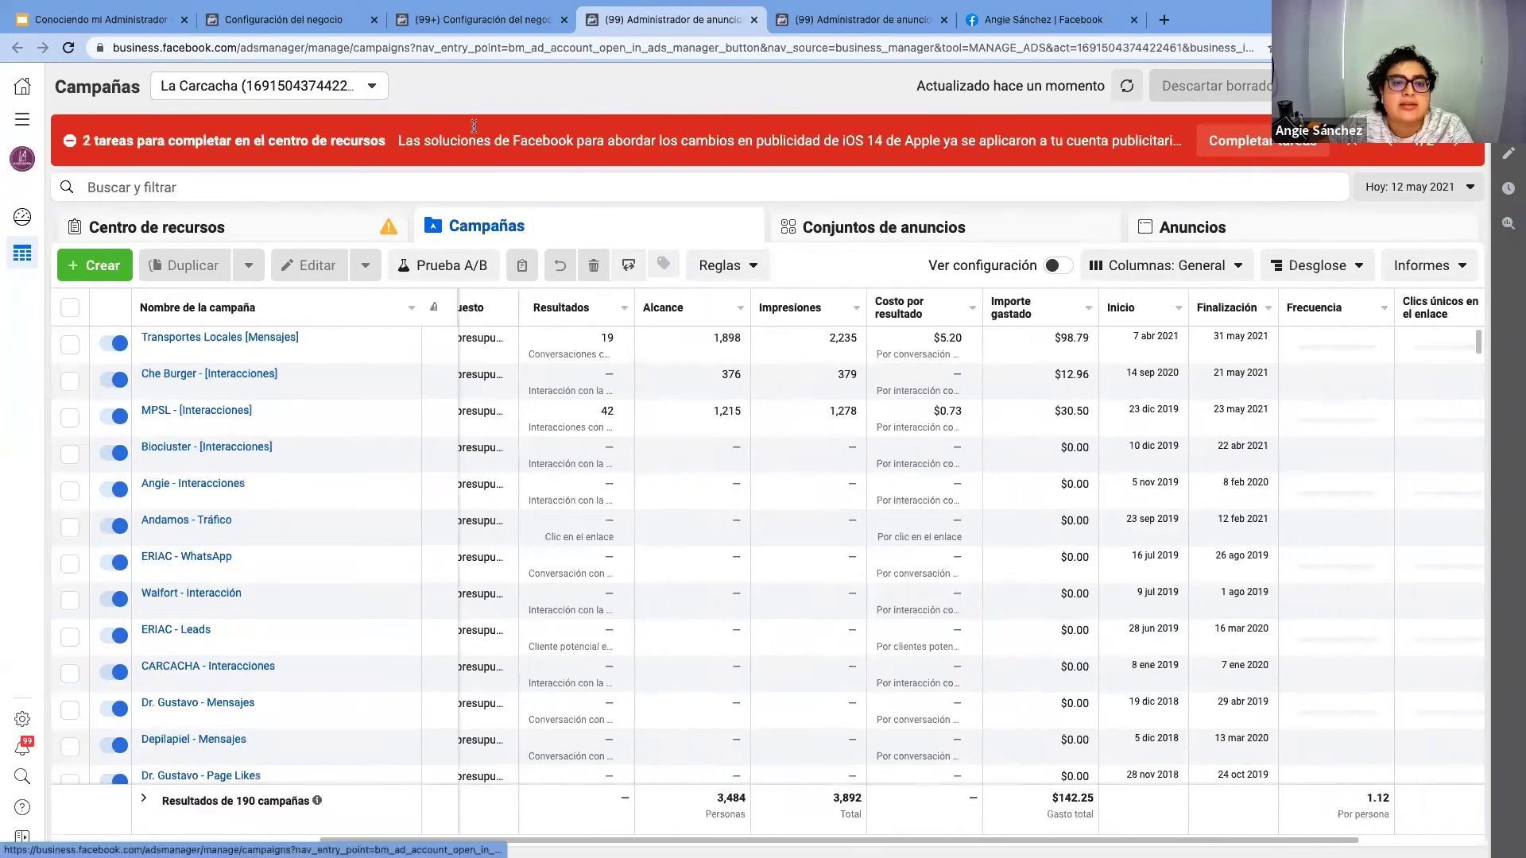
Review the Cafetería Batman ad accounts and the ASMX campaigns again, ending on the Facebook page
{"action": "left_click", "coordinate": [340, 22]}
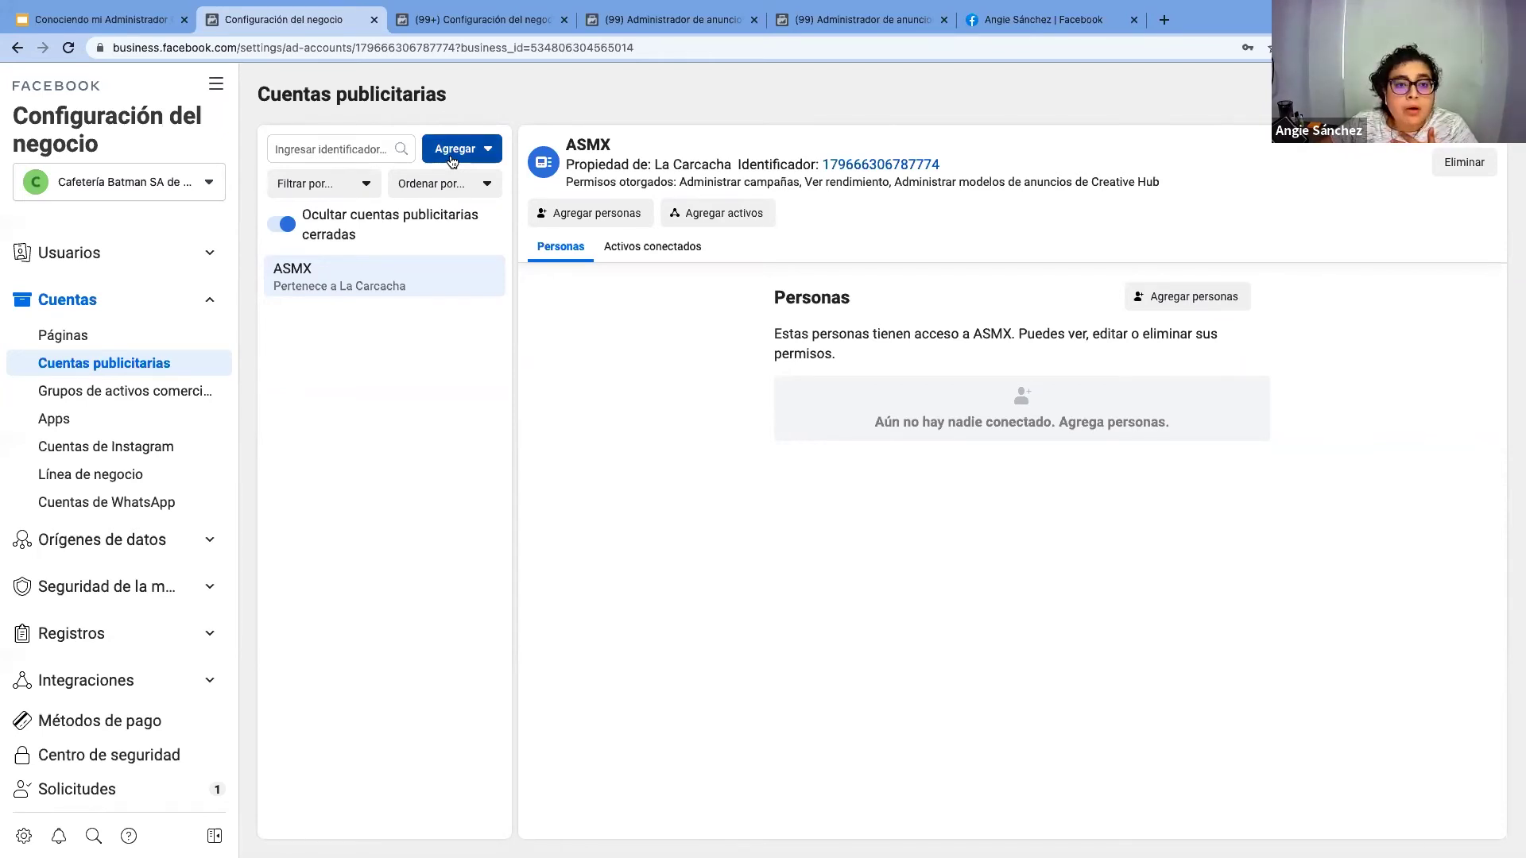
{"action": "left_click", "coordinate": [896, 21]}
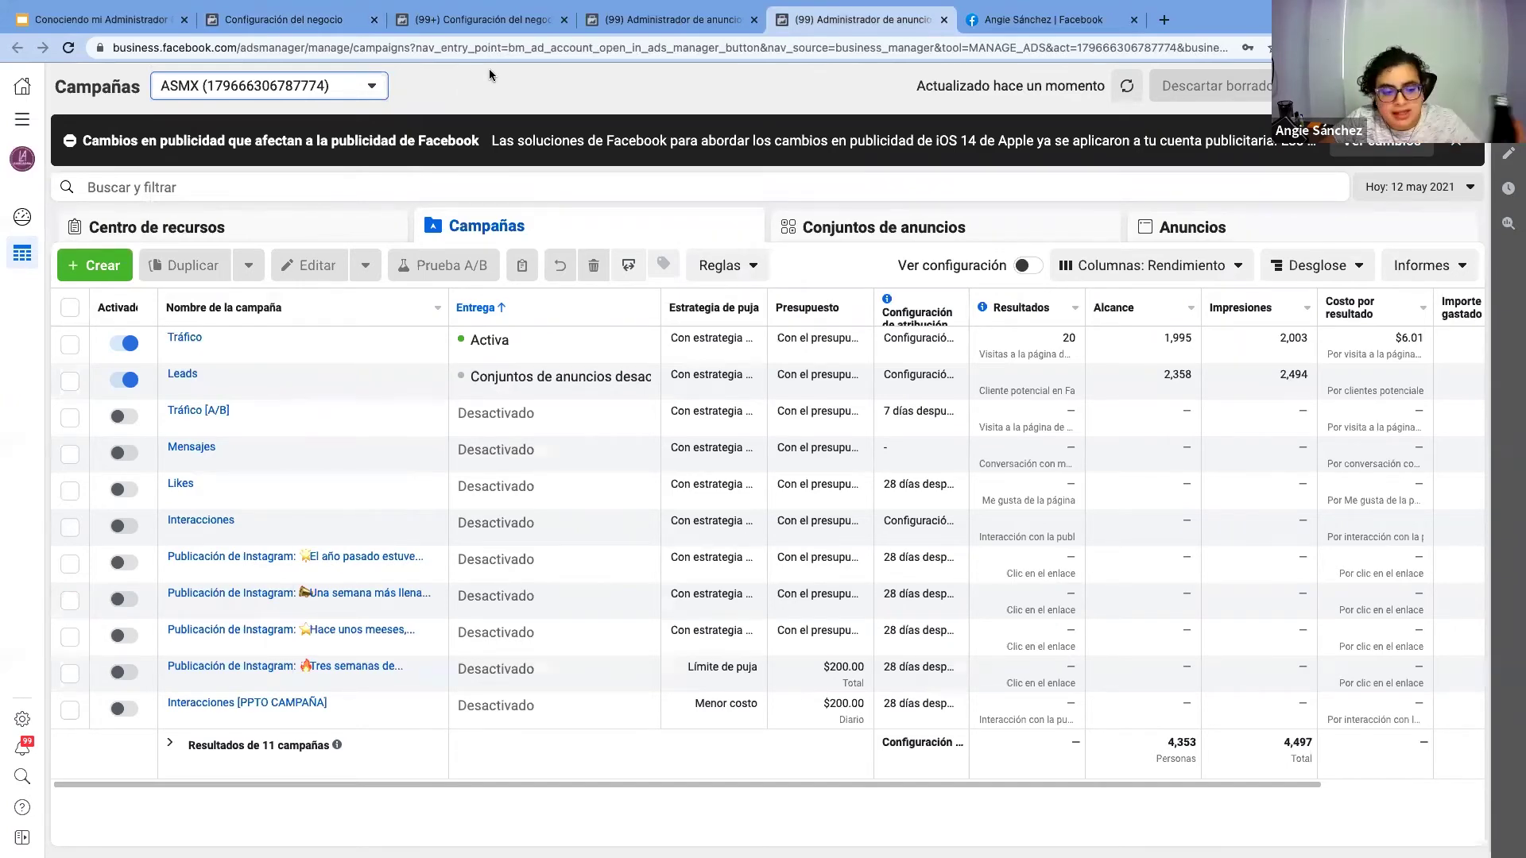
{"action": "left_click", "coordinate": [976, 25]}
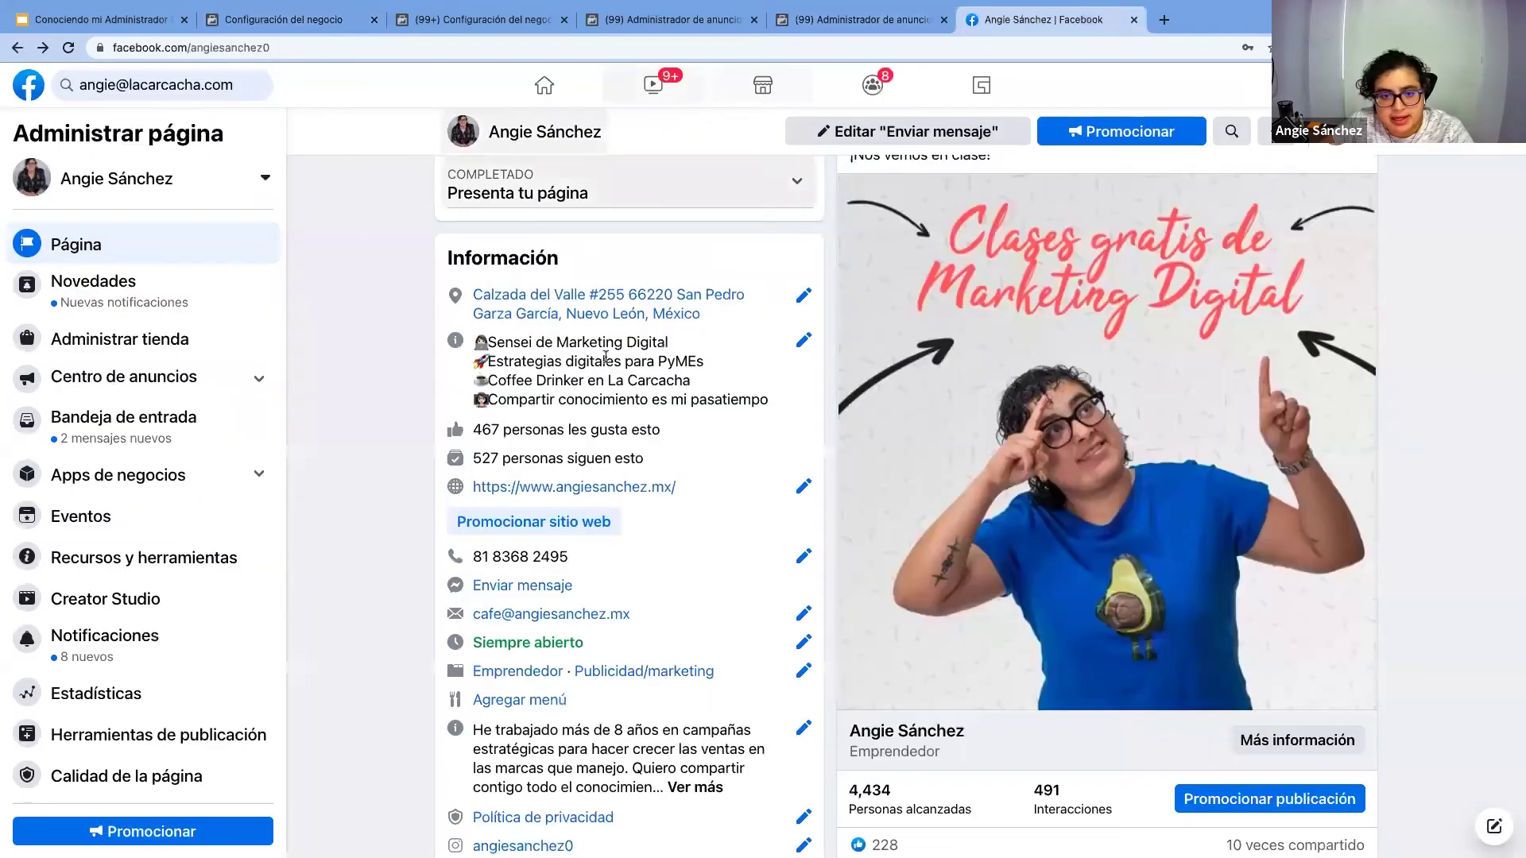
Return to the ASMX campaigns in Ads Manager, search the ad account selector for "la" and switch to the La Carcacha account
{"action": "left_click", "coordinate": [31, 99]}
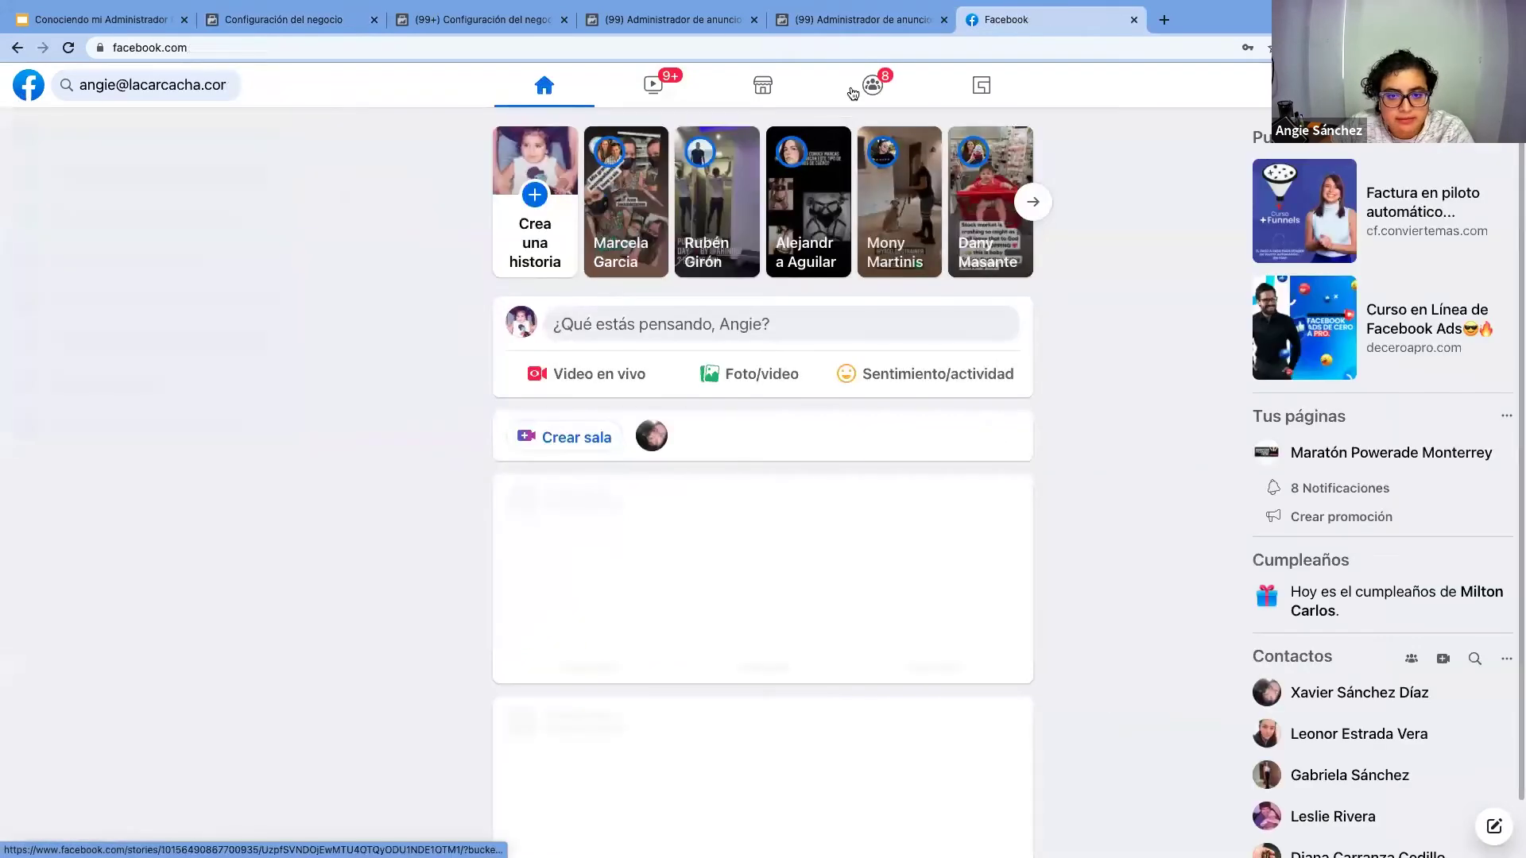
{"action": "left_click", "coordinate": [847, 29]}
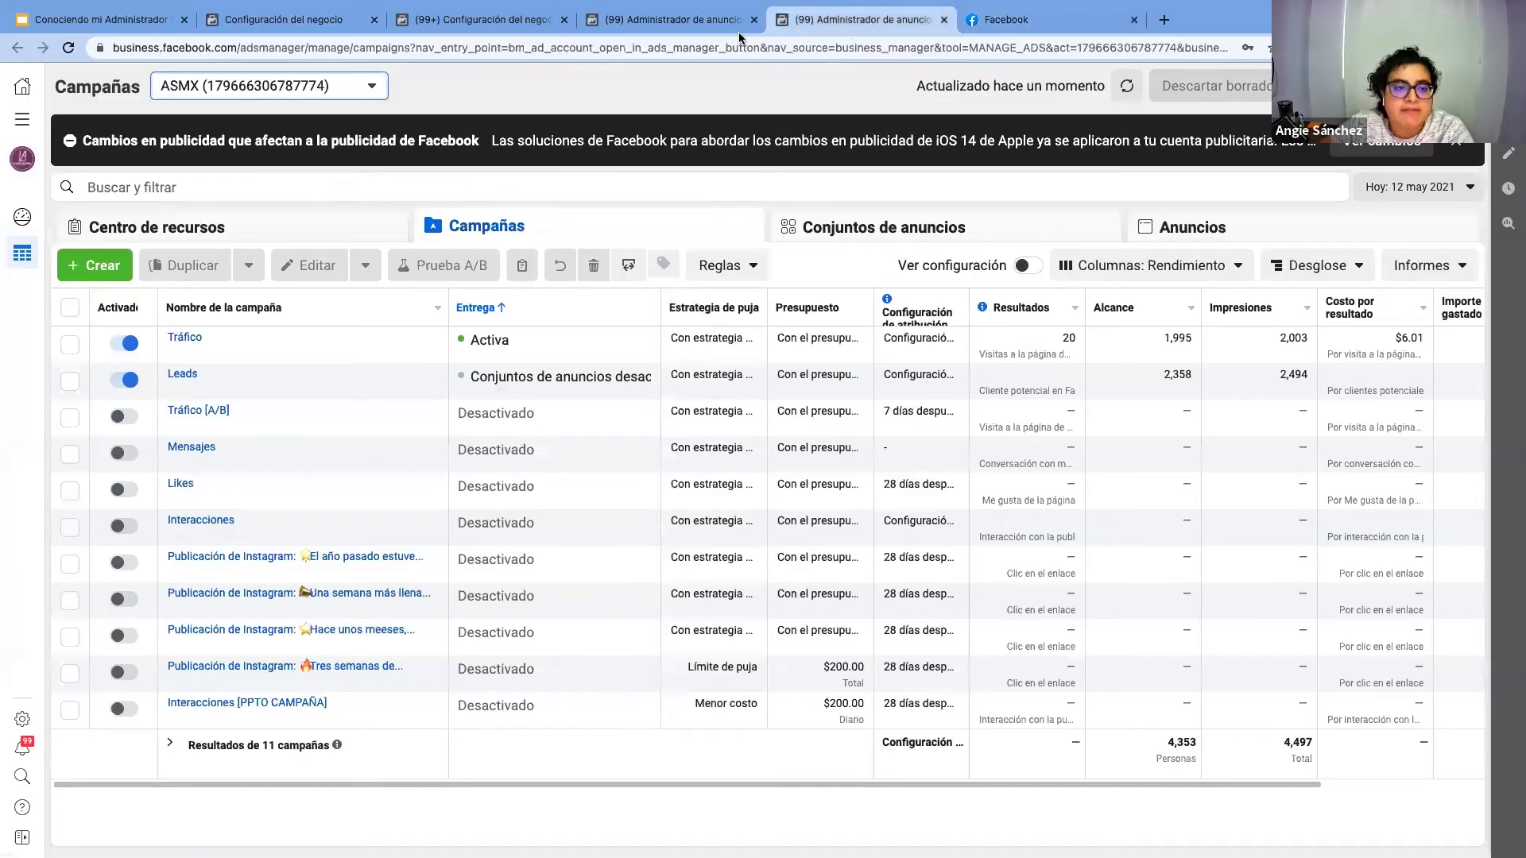
{"action": "left_click", "coordinate": [350, 95]}
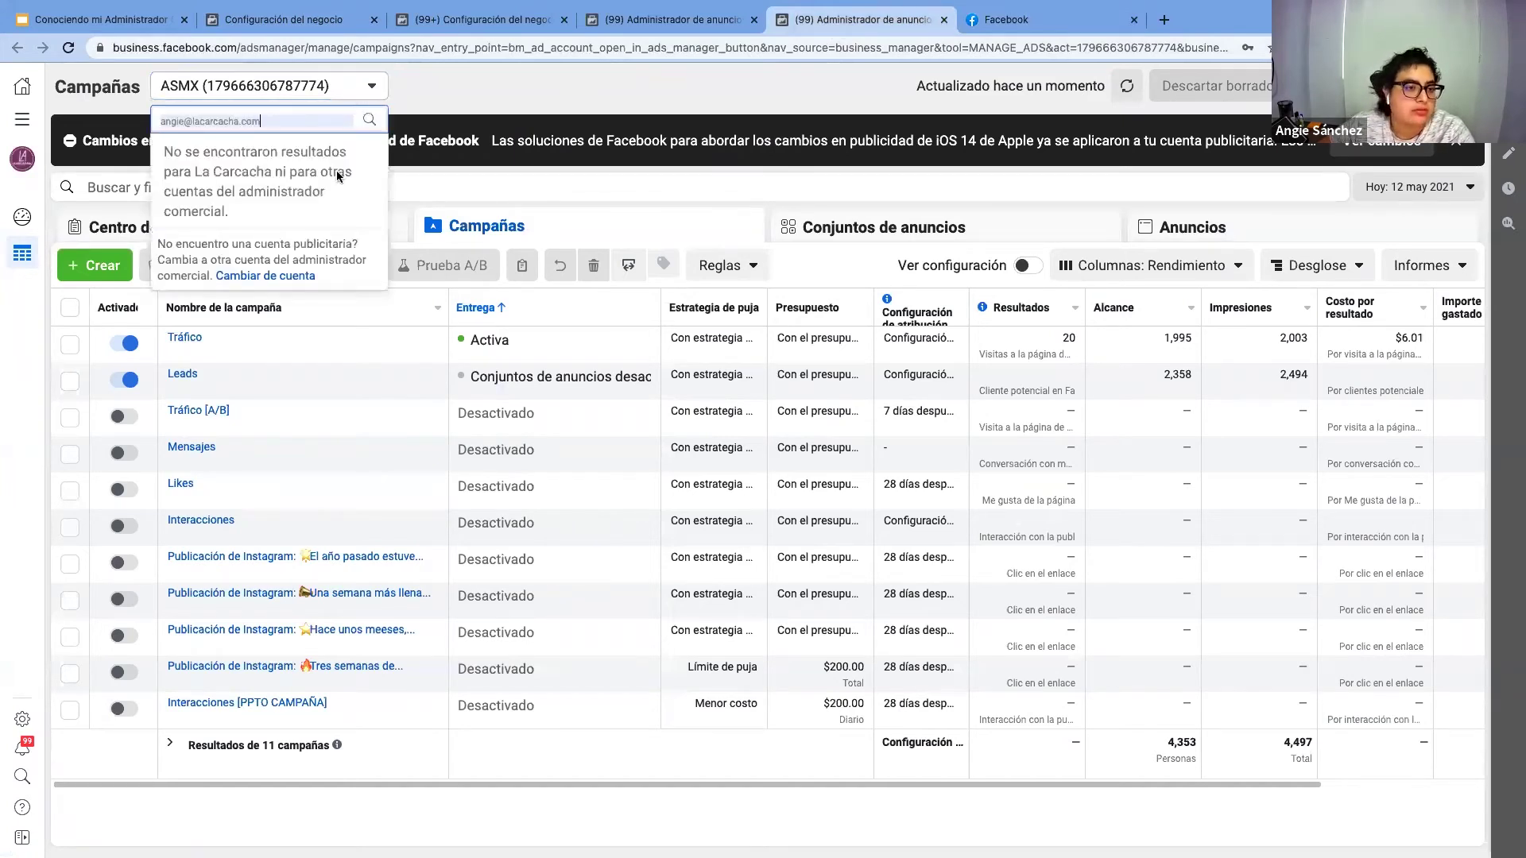
{"action": "left_click", "coordinate": [375, 99]}
{"action": "left_click", "coordinate": [375, 99]}
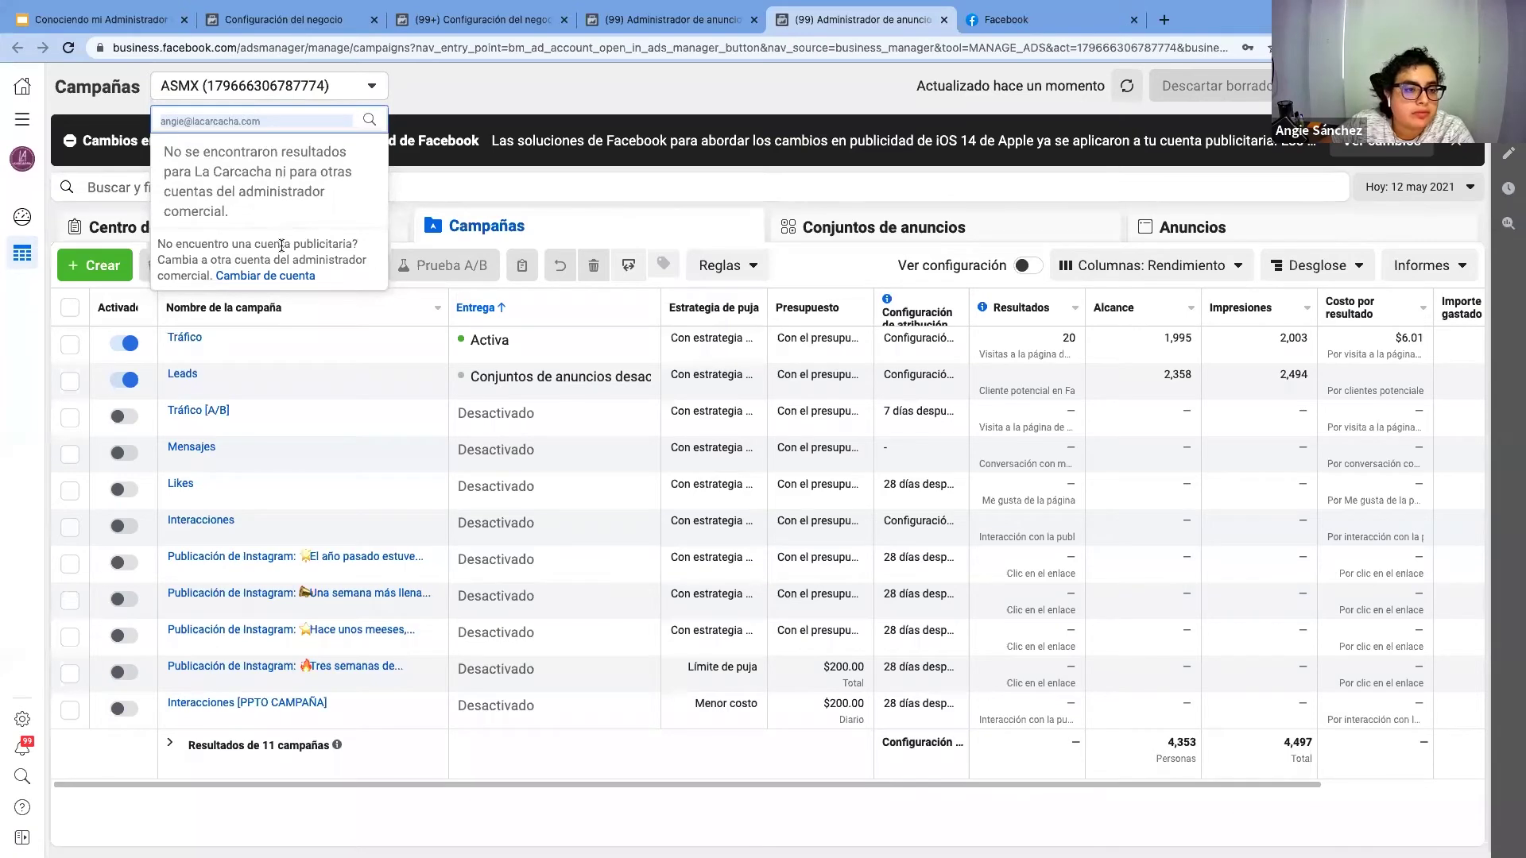
{"action": "left_click", "coordinate": [261, 274]}
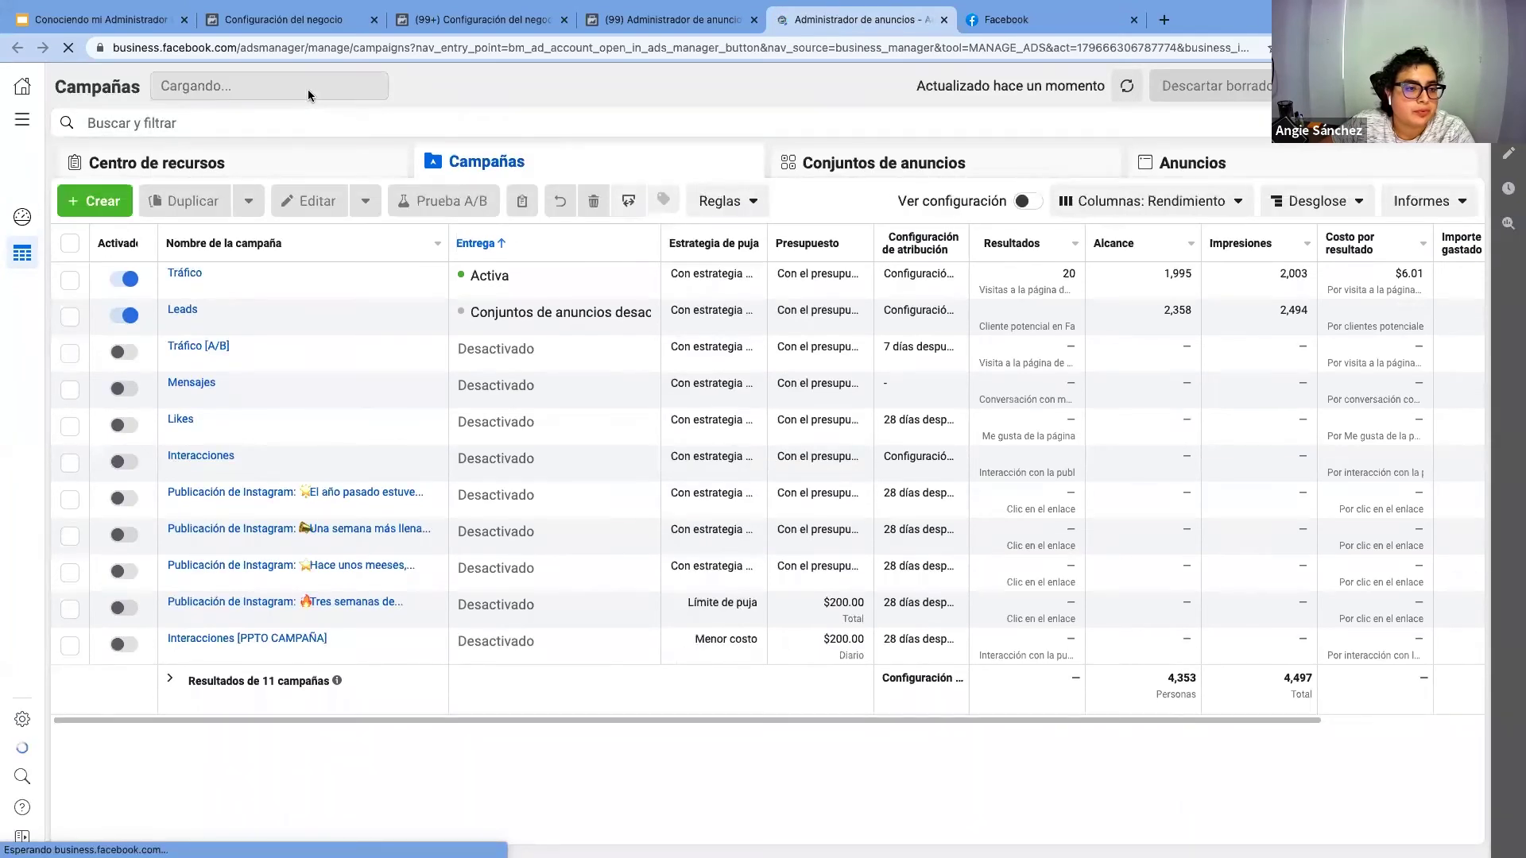
{"action": "left_click", "coordinate": [308, 89]}
{"action": "left_click", "coordinate": [298, 120]}
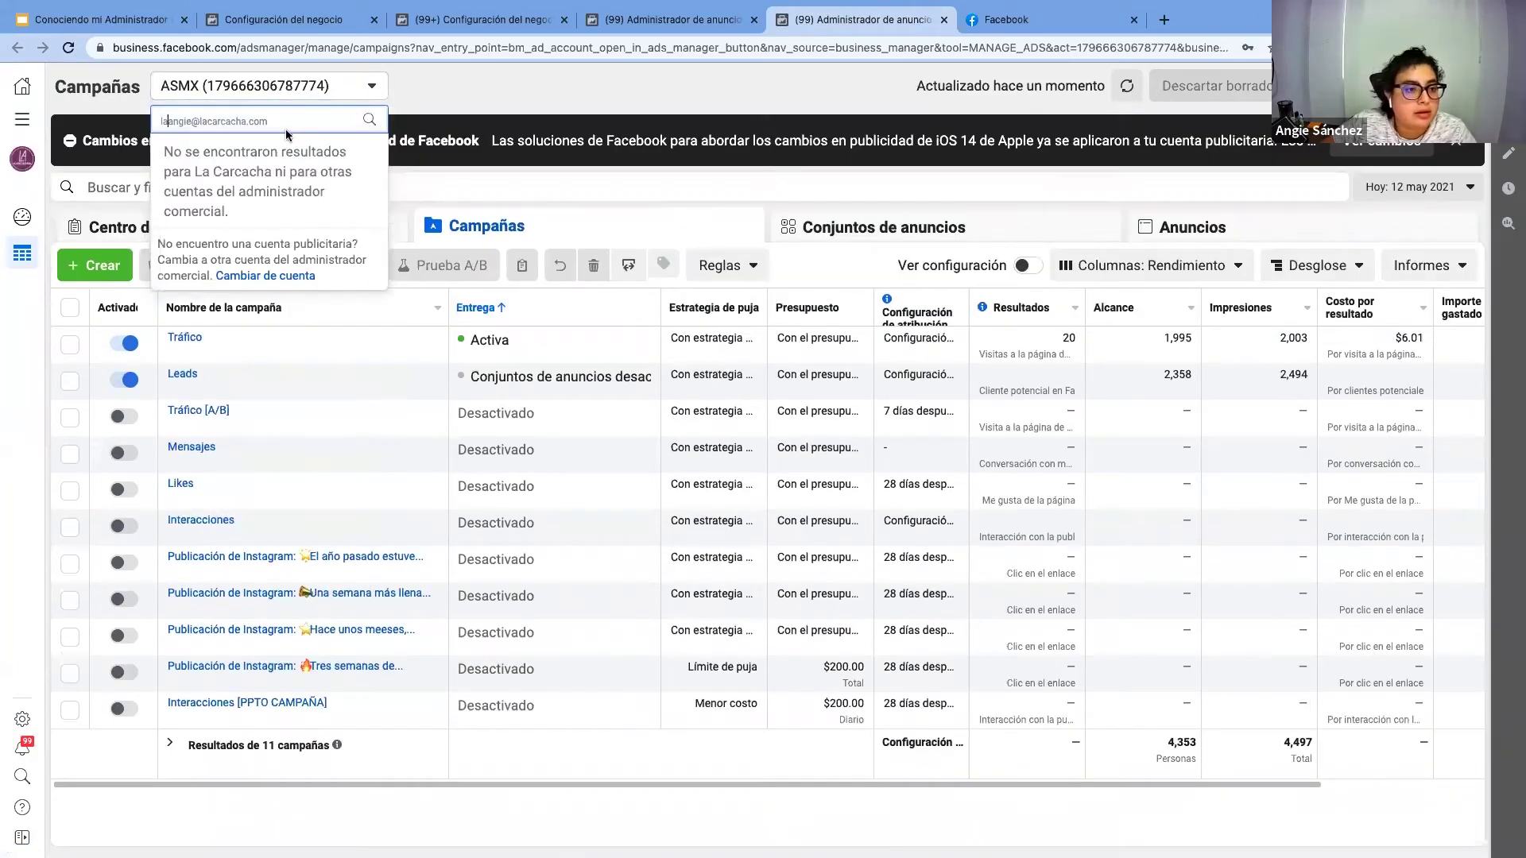
{"action": "left_click", "coordinate": [292, 123]}
{"action": "type", "text": "la"}
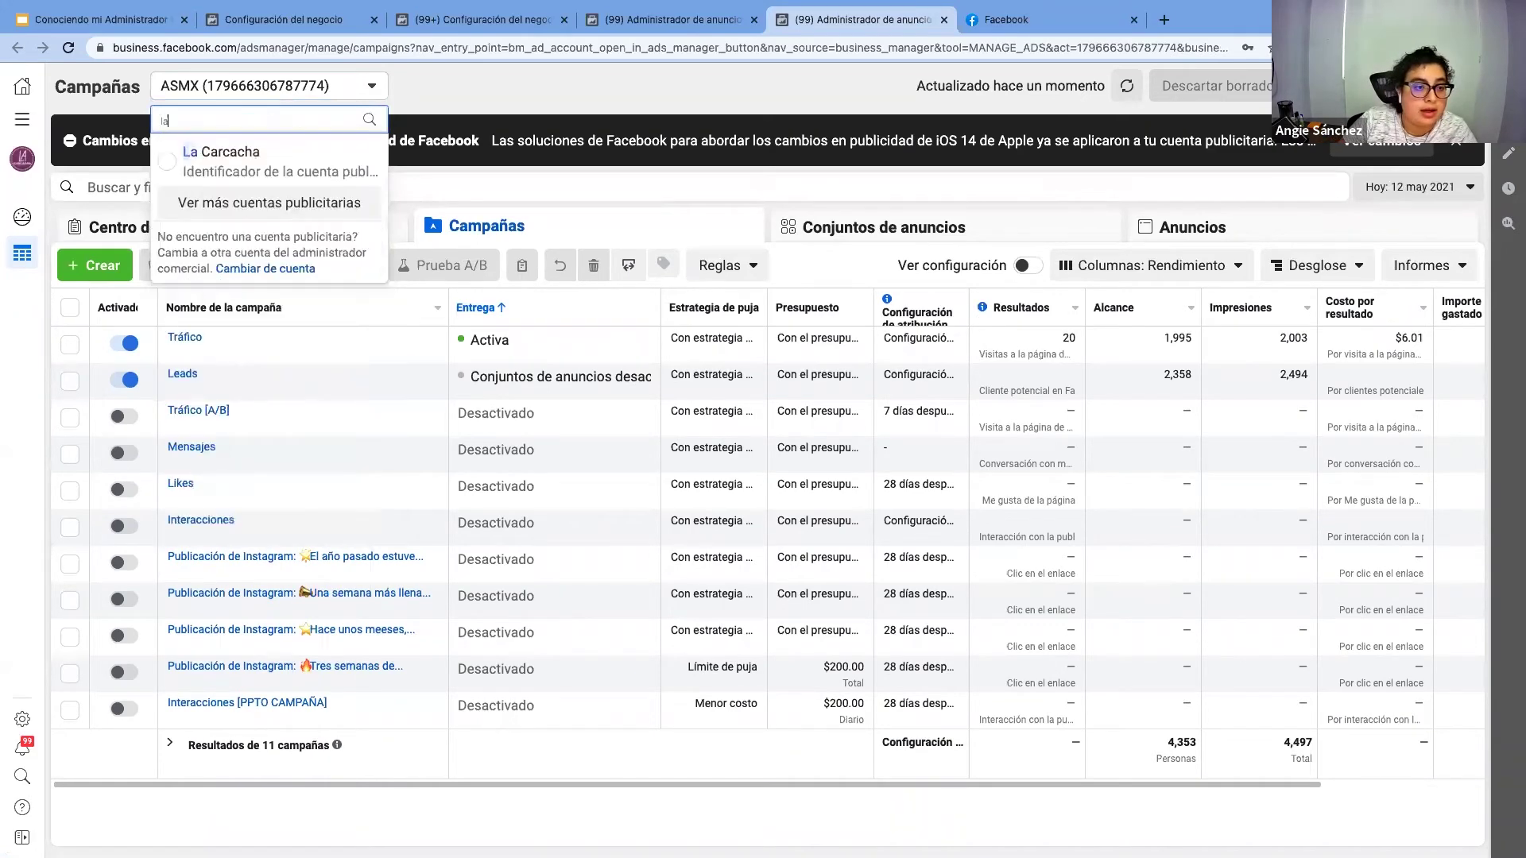
{"action": "left_click", "coordinate": [280, 163]}
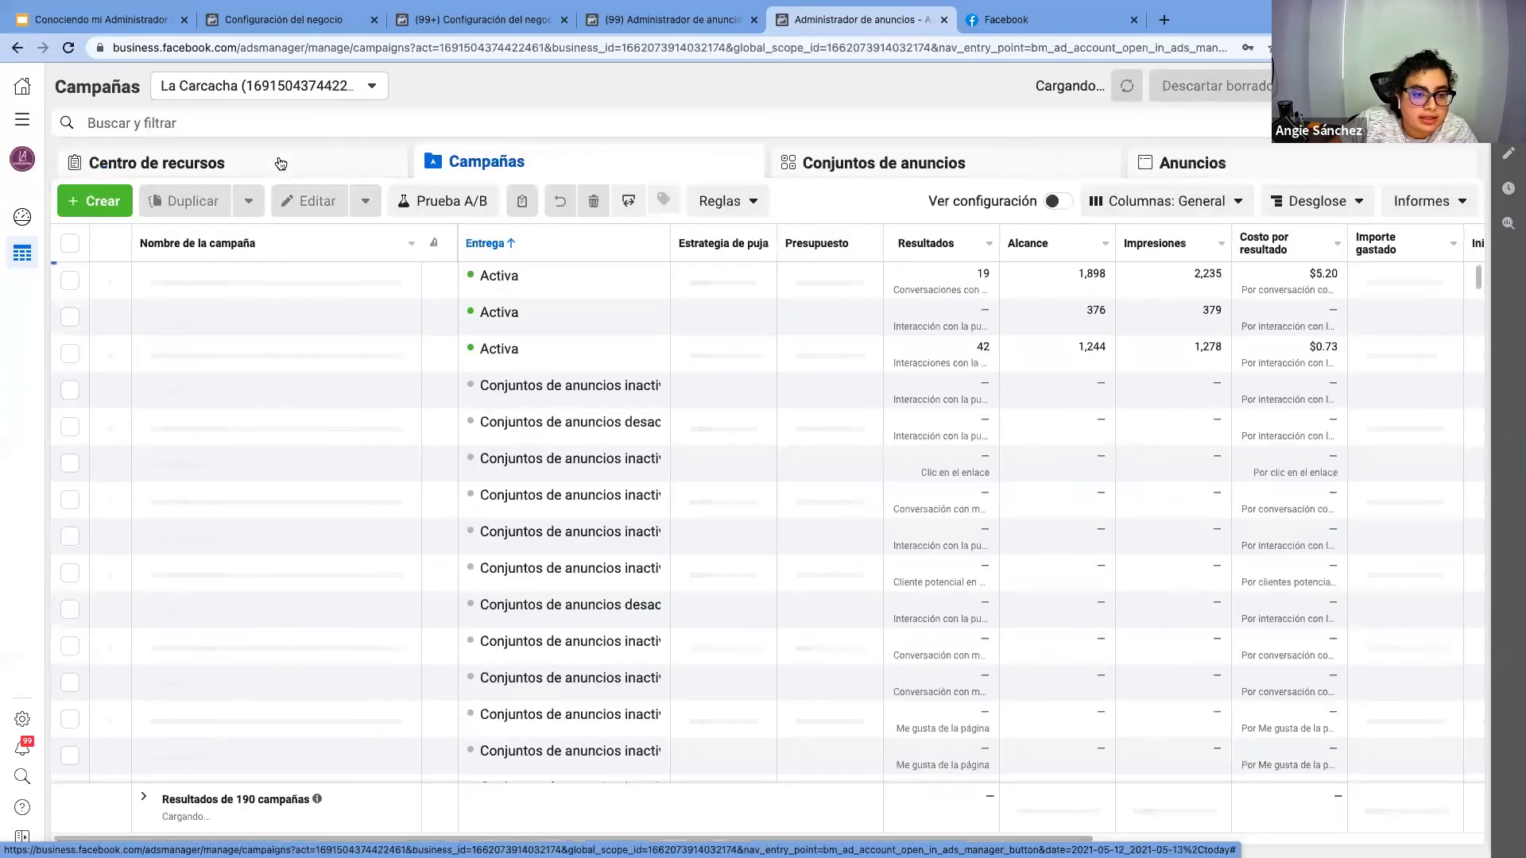
Look through the ad accounts offered in the Ads Manager account selector, including those owned by other businesses
{"action": "left_click", "coordinate": [269, 81]}
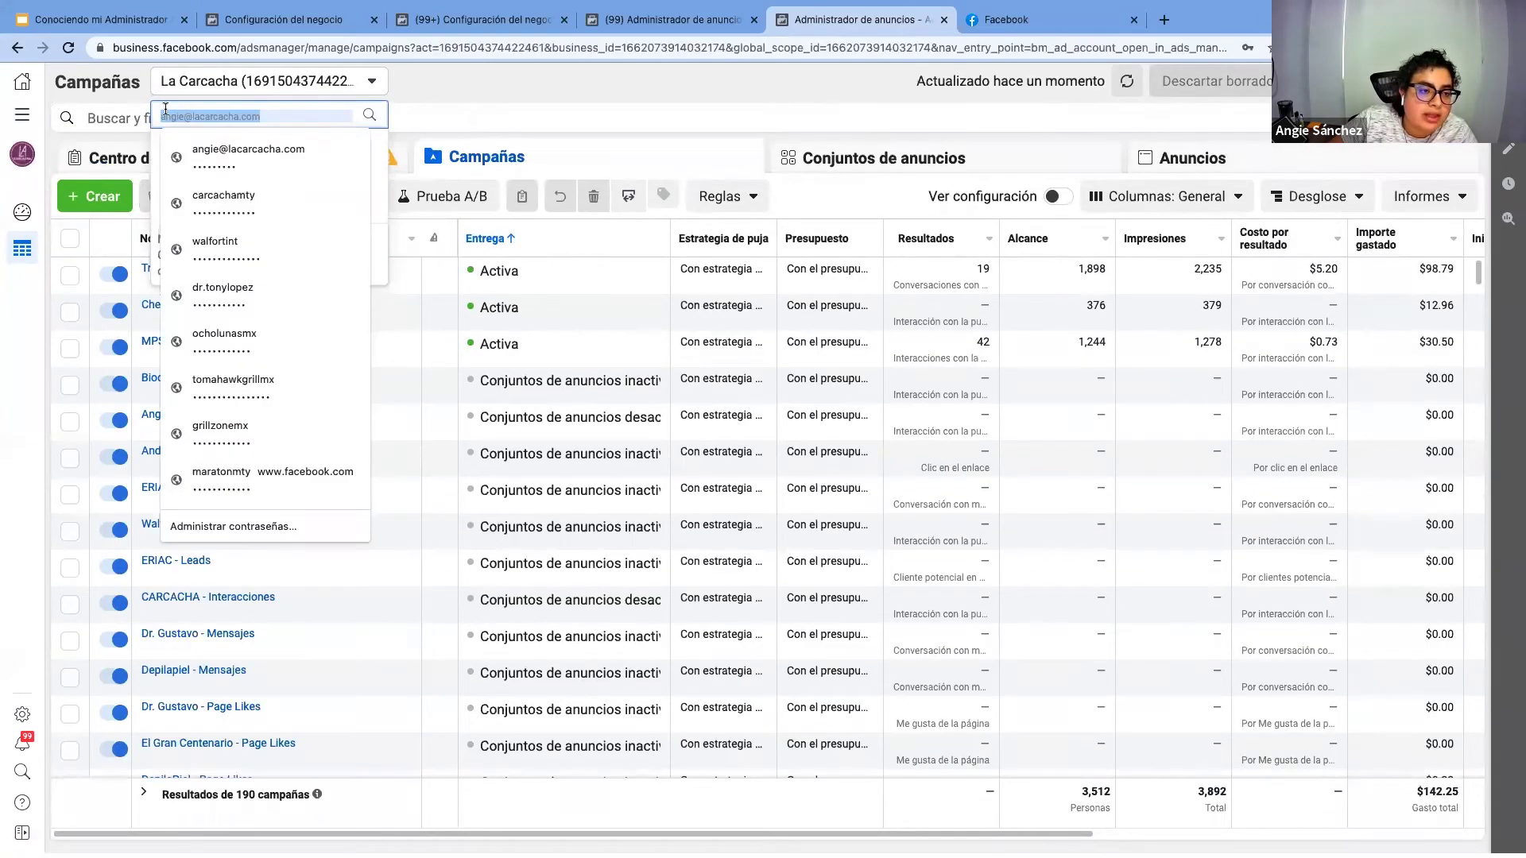
{"action": "left_click", "coordinate": [340, 89]}
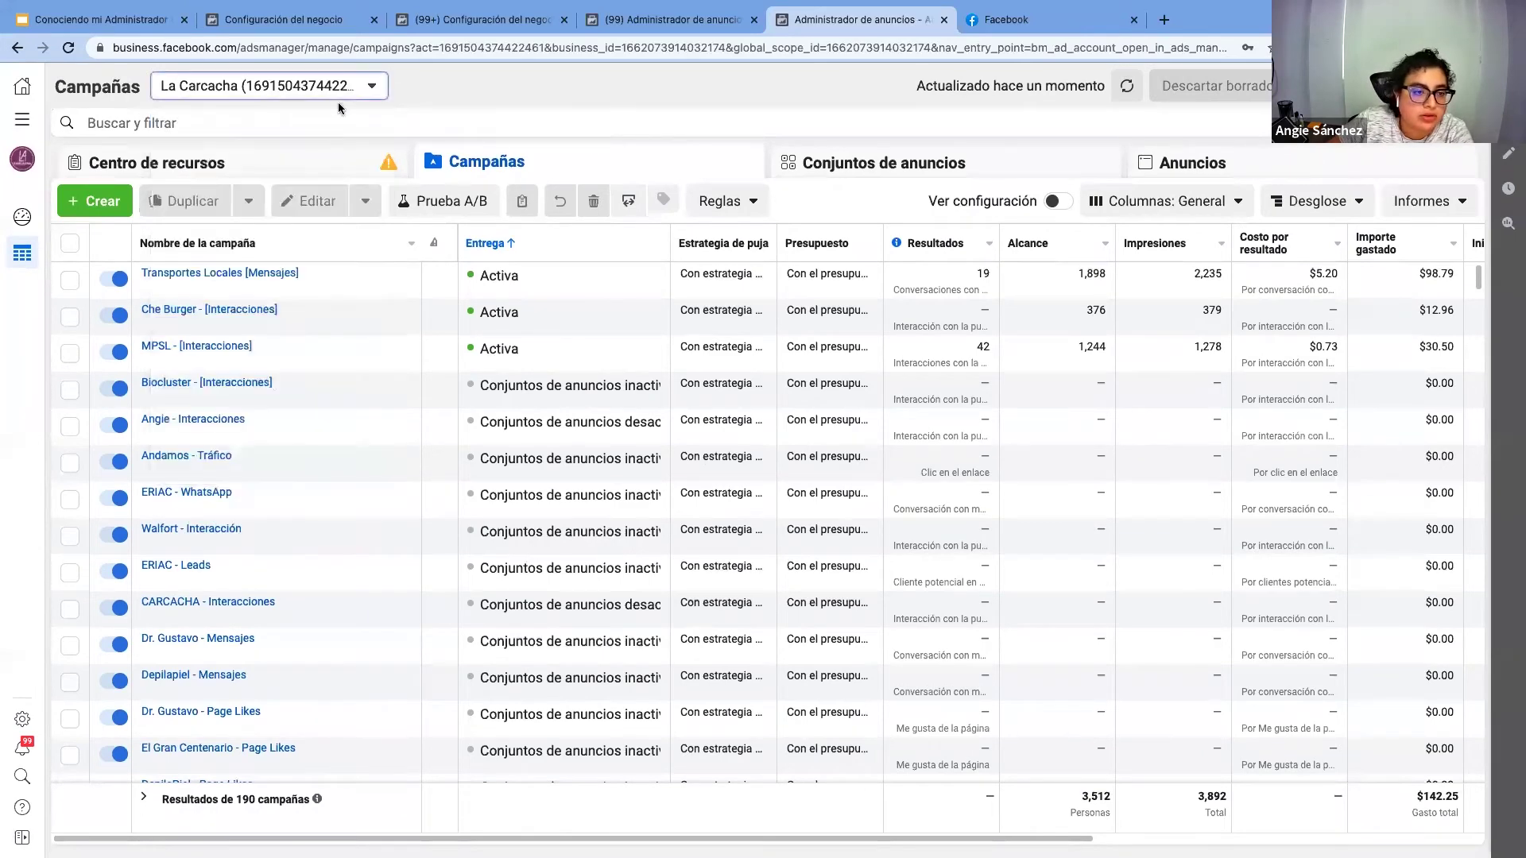
{"action": "left_click", "coordinate": [340, 89]}
{"action": "scroll", "coordinate": [279, 334], "scroll_direction": "down", "scroll_amount": 10}
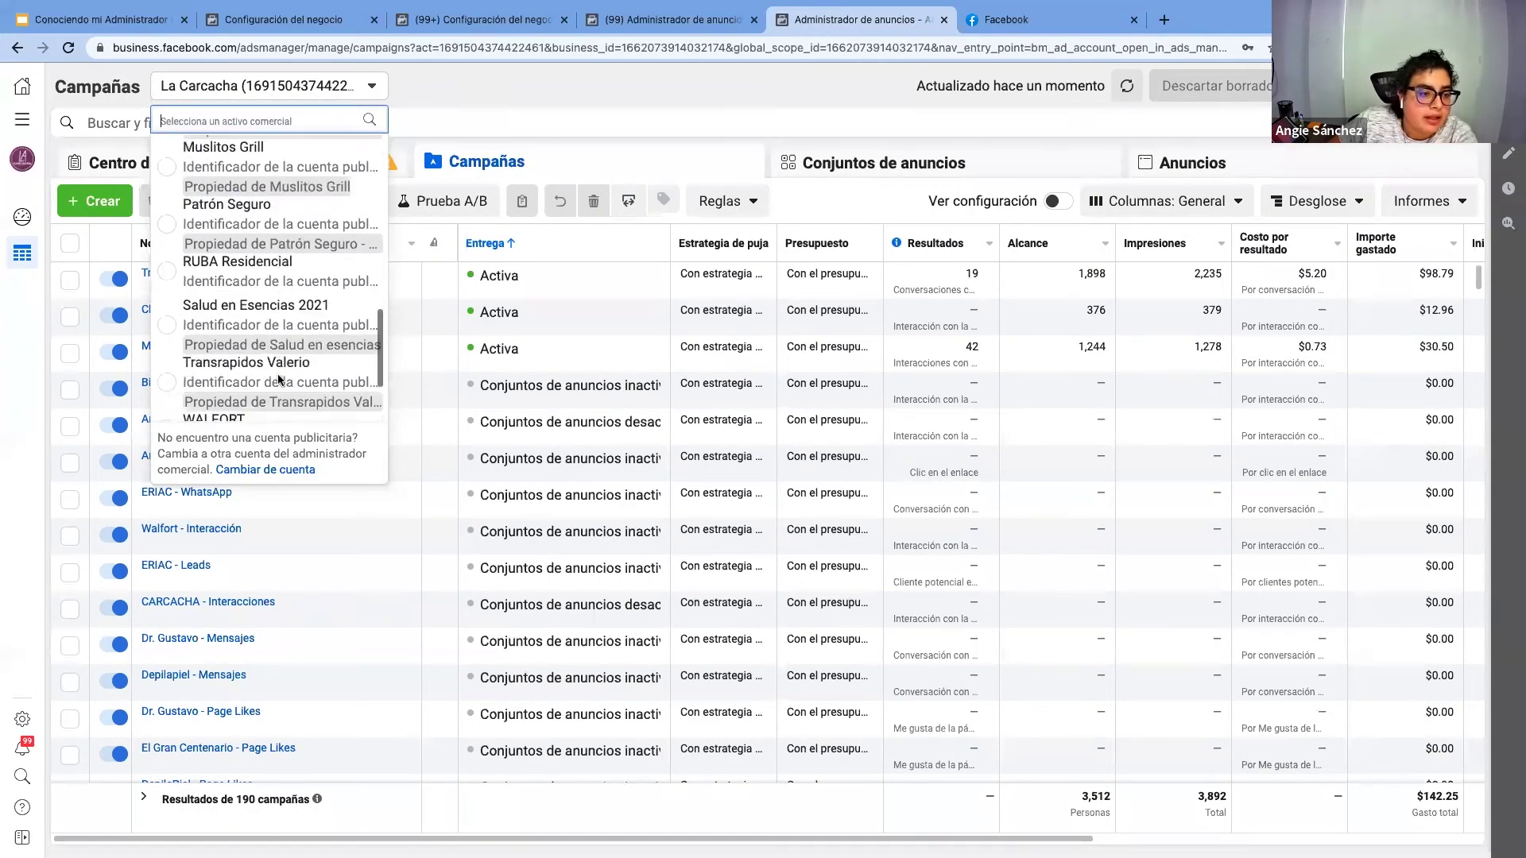
{"action": "left_click", "coordinate": [292, 402]}
{"action": "scroll", "coordinate": [262, 358], "scroll_direction": "down", "scroll_amount": 15}
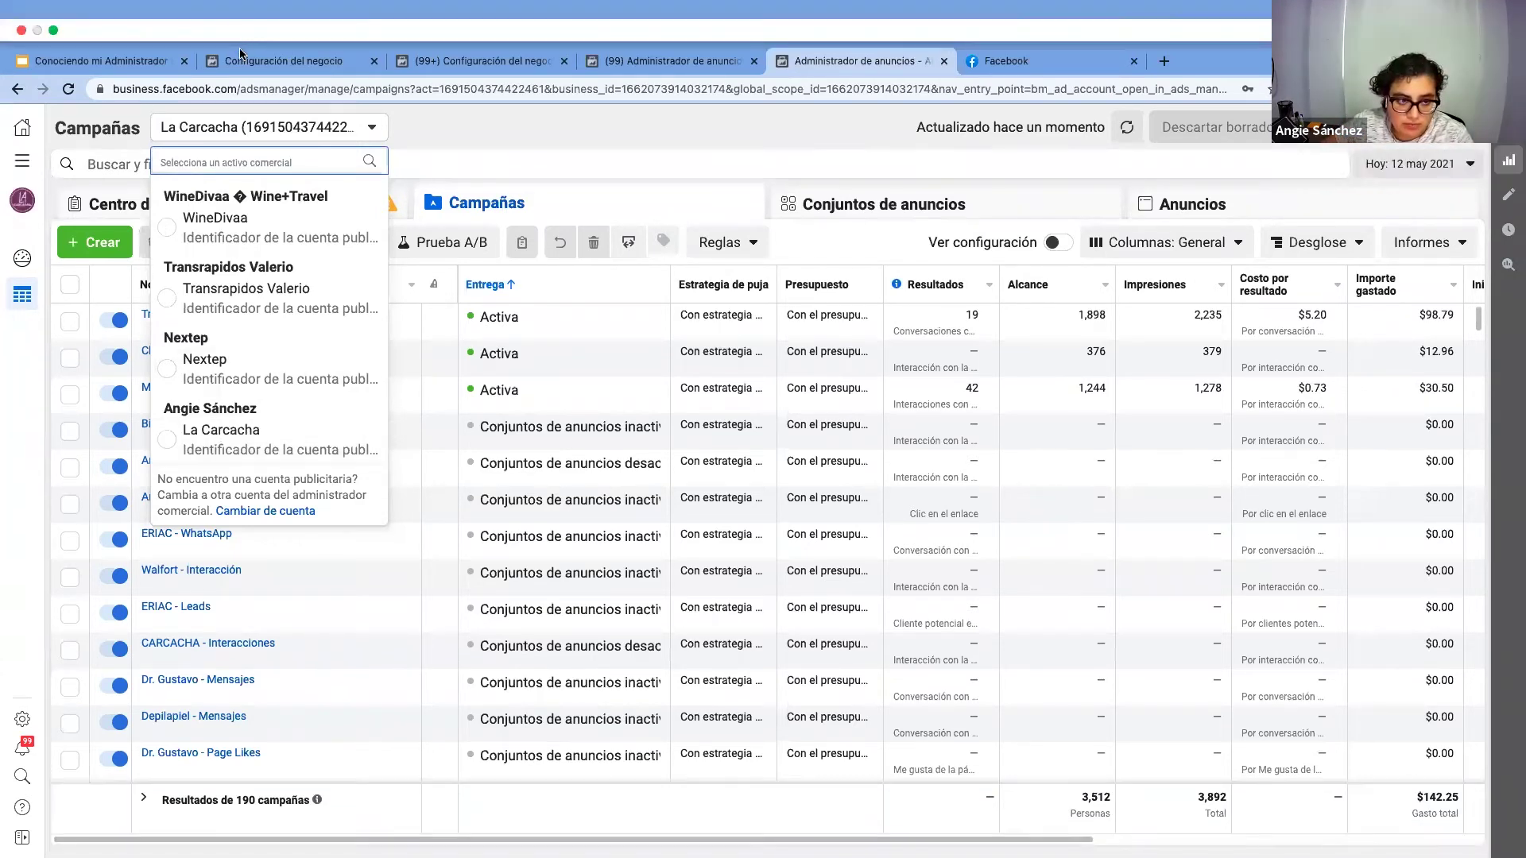
Review the options for adding an ad account to Cafetería Batman, including the new account form's name, time zone and currency fields
{"action": "left_click", "coordinate": [240, 56]}
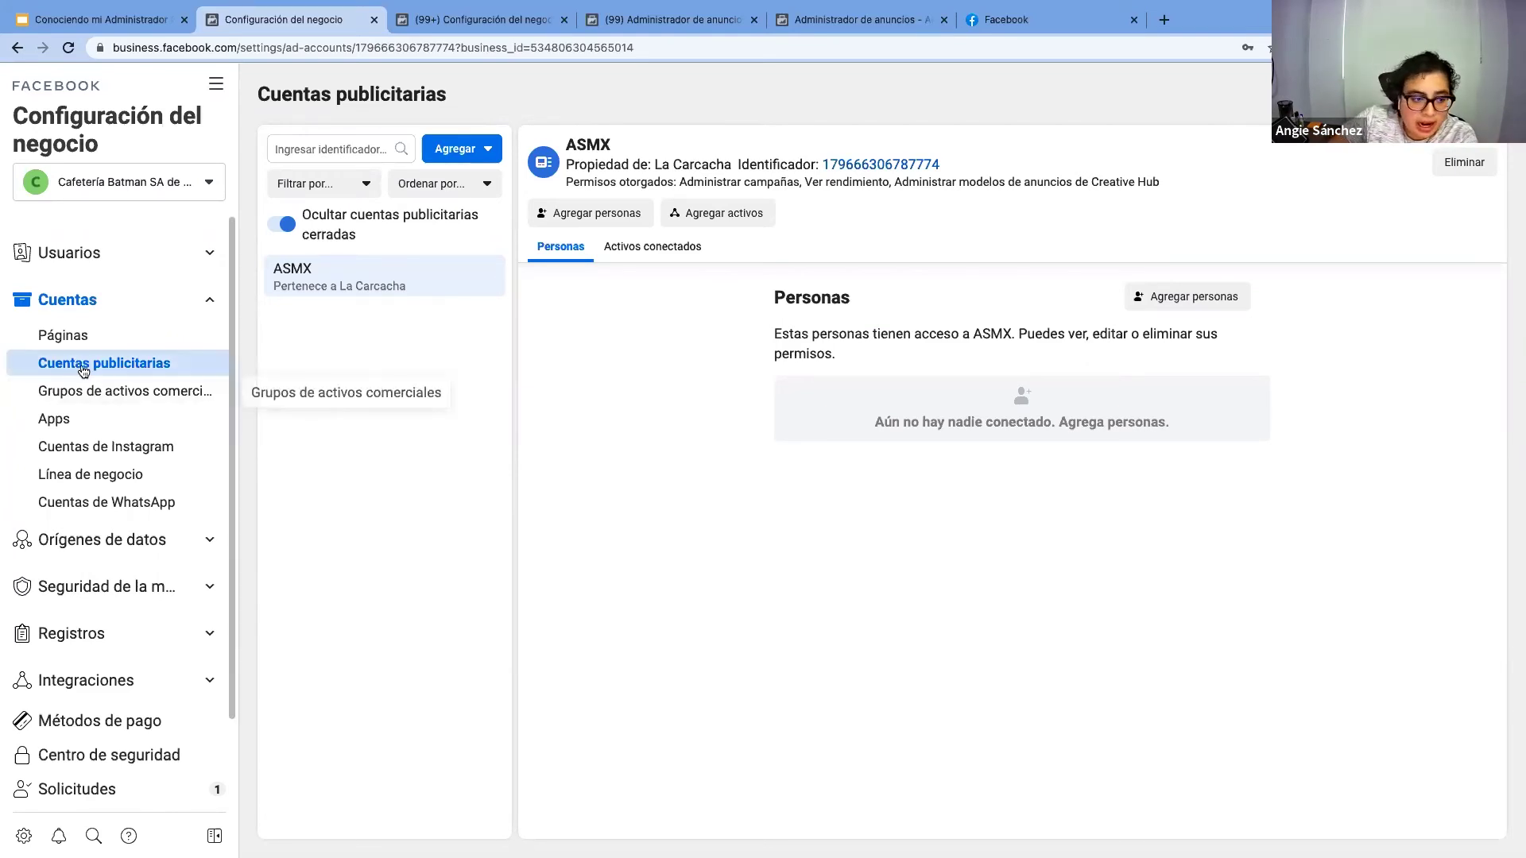
{"action": "left_click", "coordinate": [457, 148]}
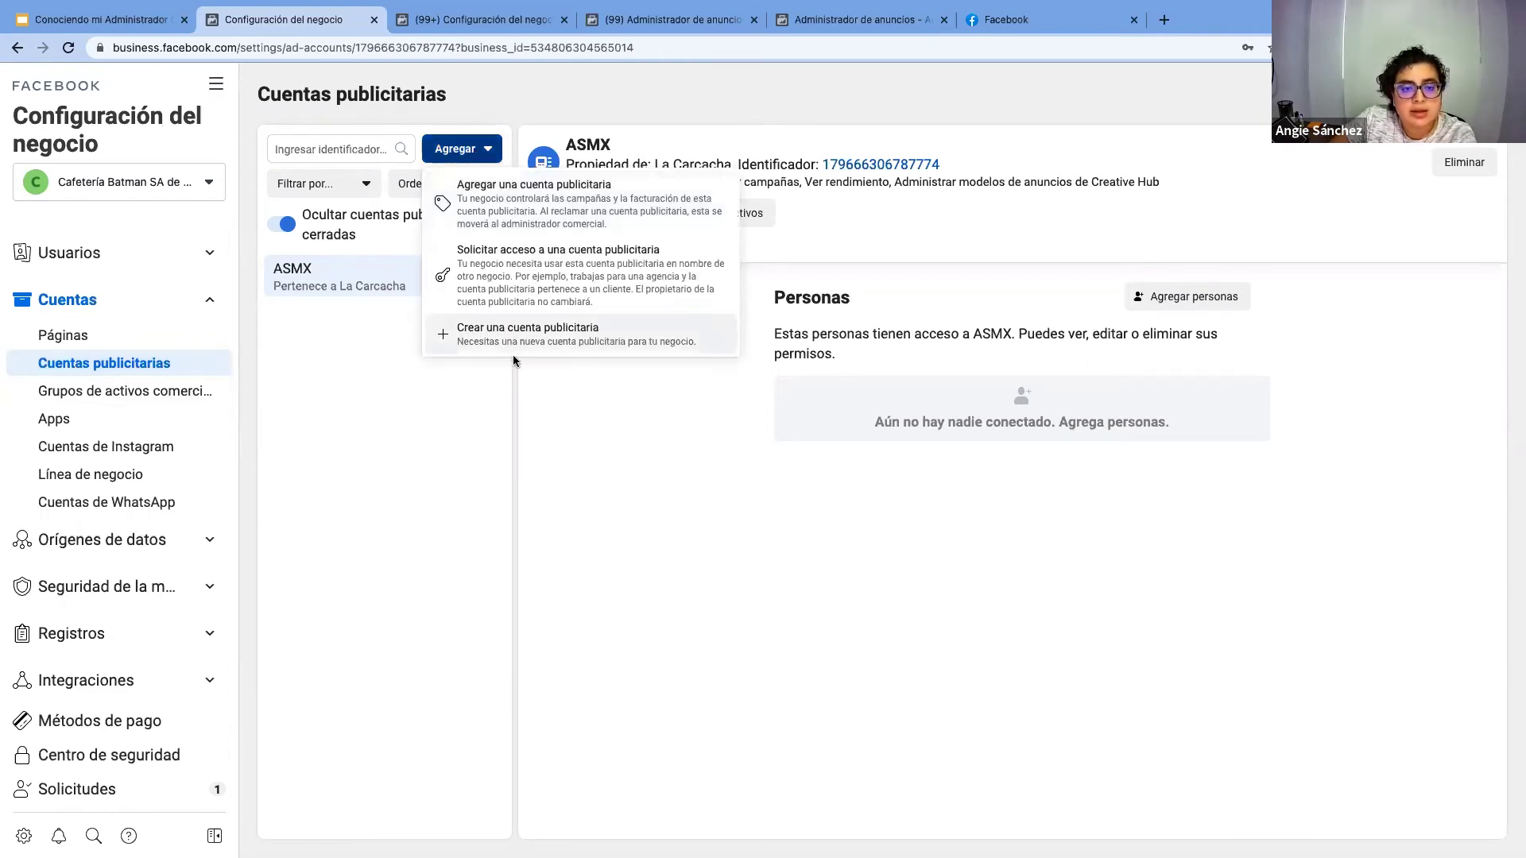
{"action": "left_click", "coordinate": [487, 338]}
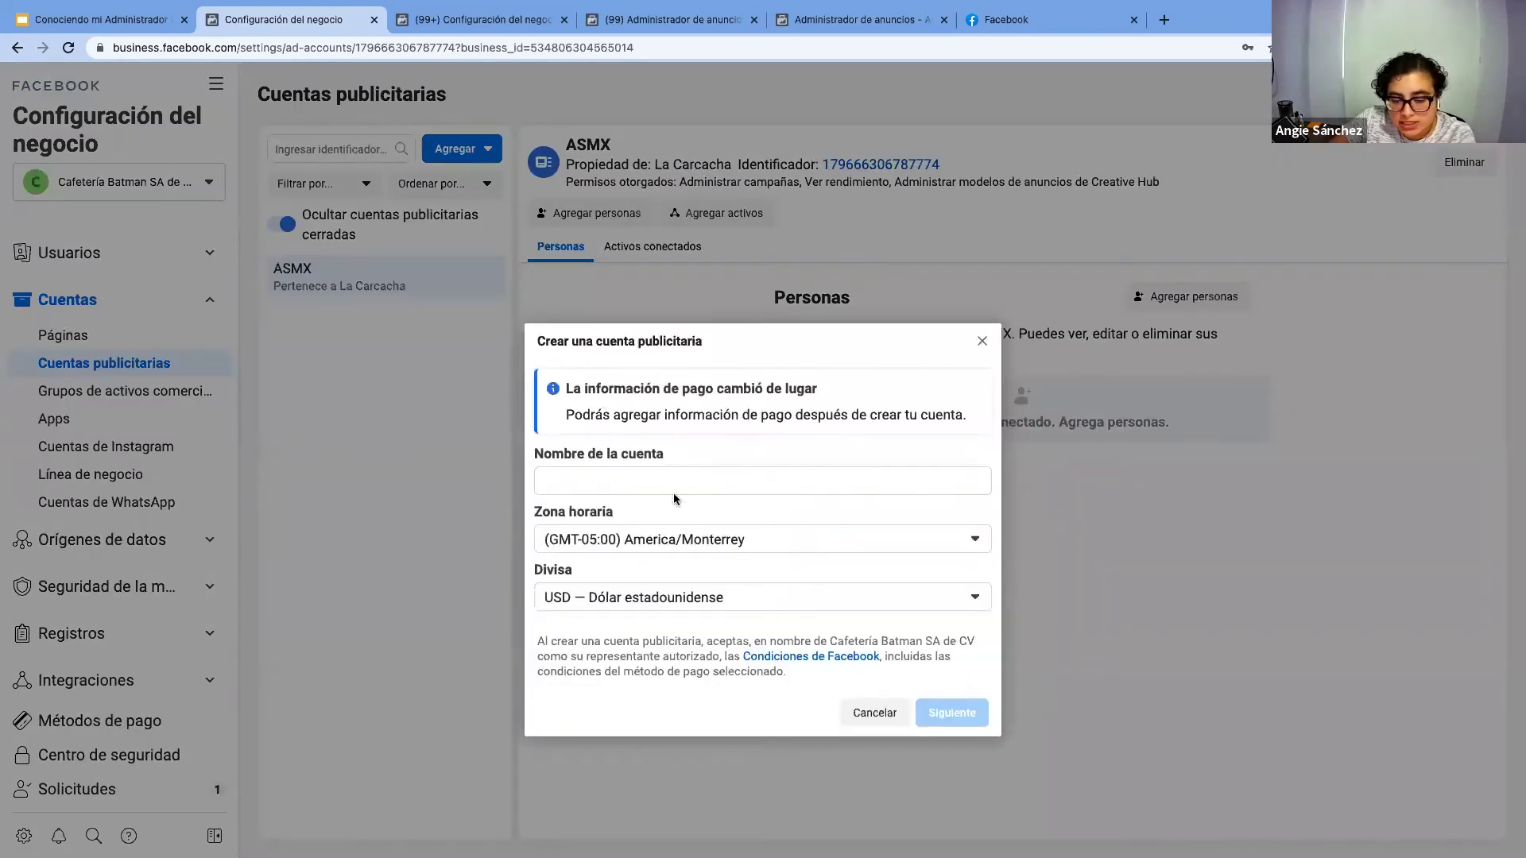
{"action": "left_click", "coordinate": [890, 709]}
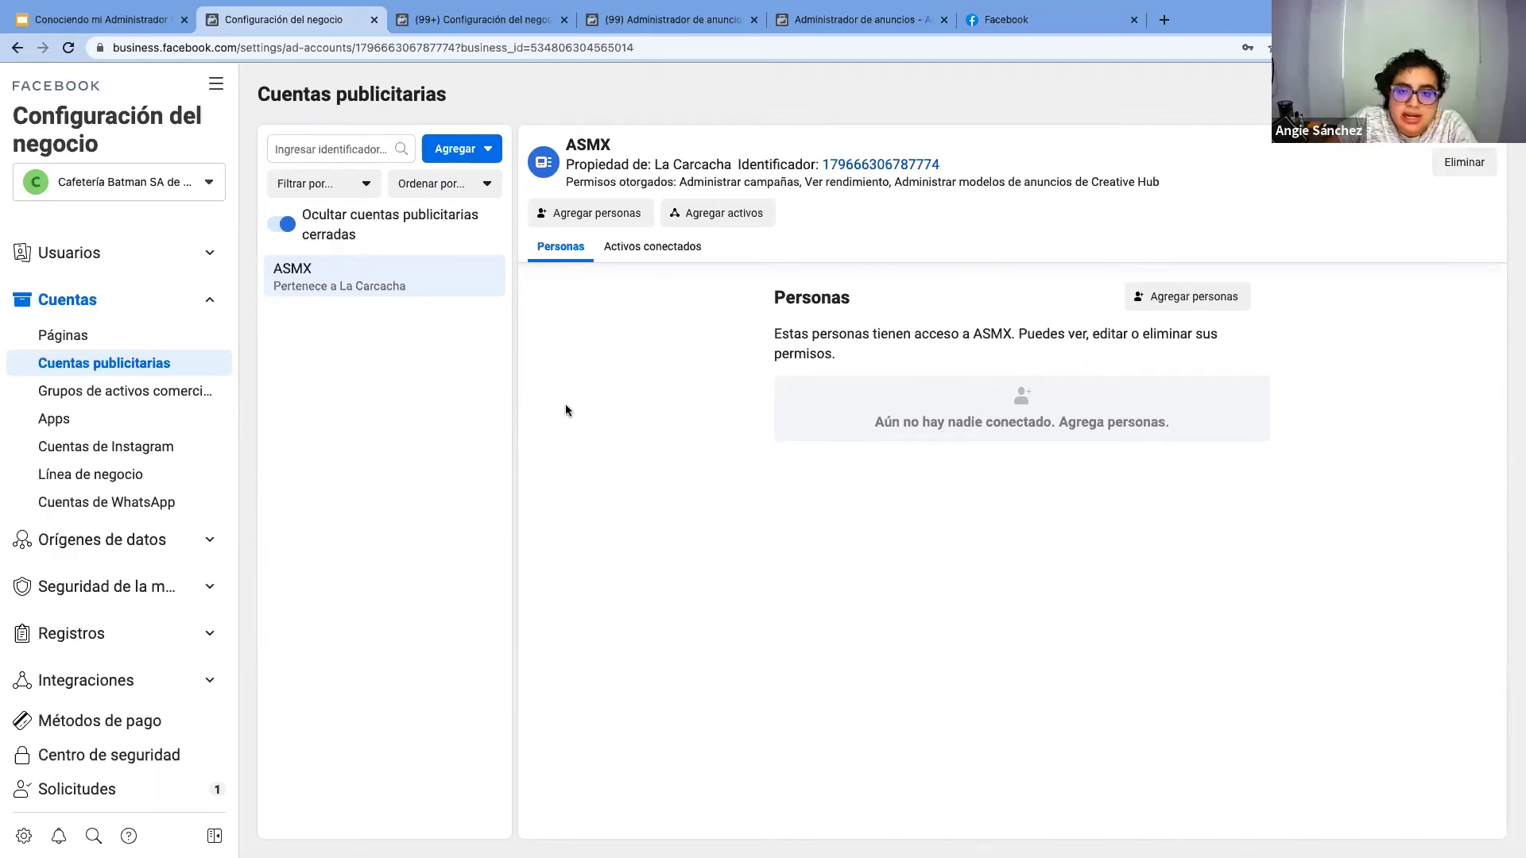
{"action": "left_click", "coordinate": [457, 153]}
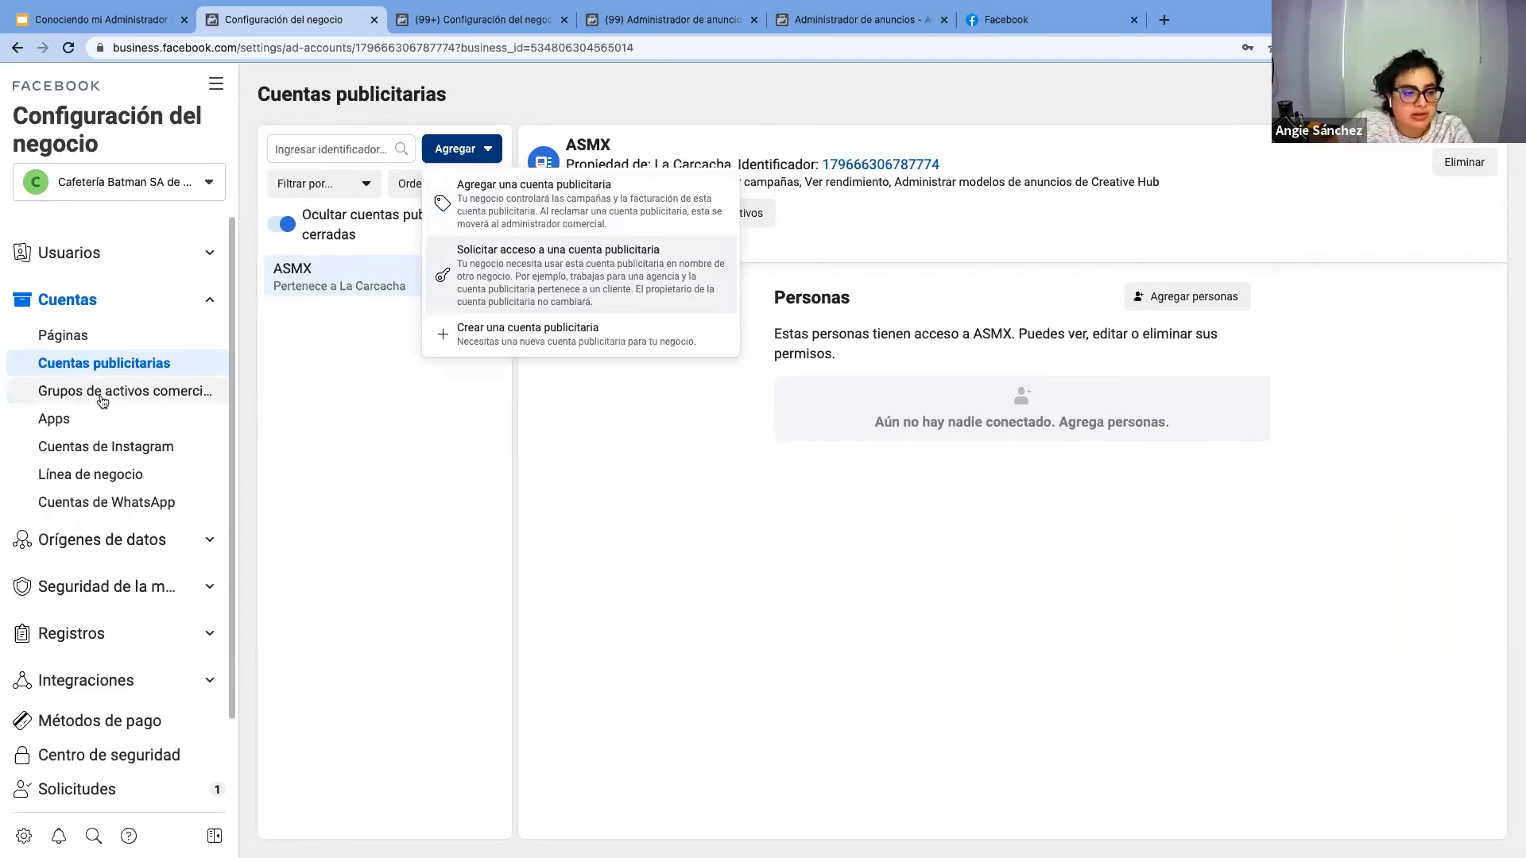
{"action": "left_click", "coordinate": [102, 335]}
{"action": "left_click", "coordinate": [103, 370]}
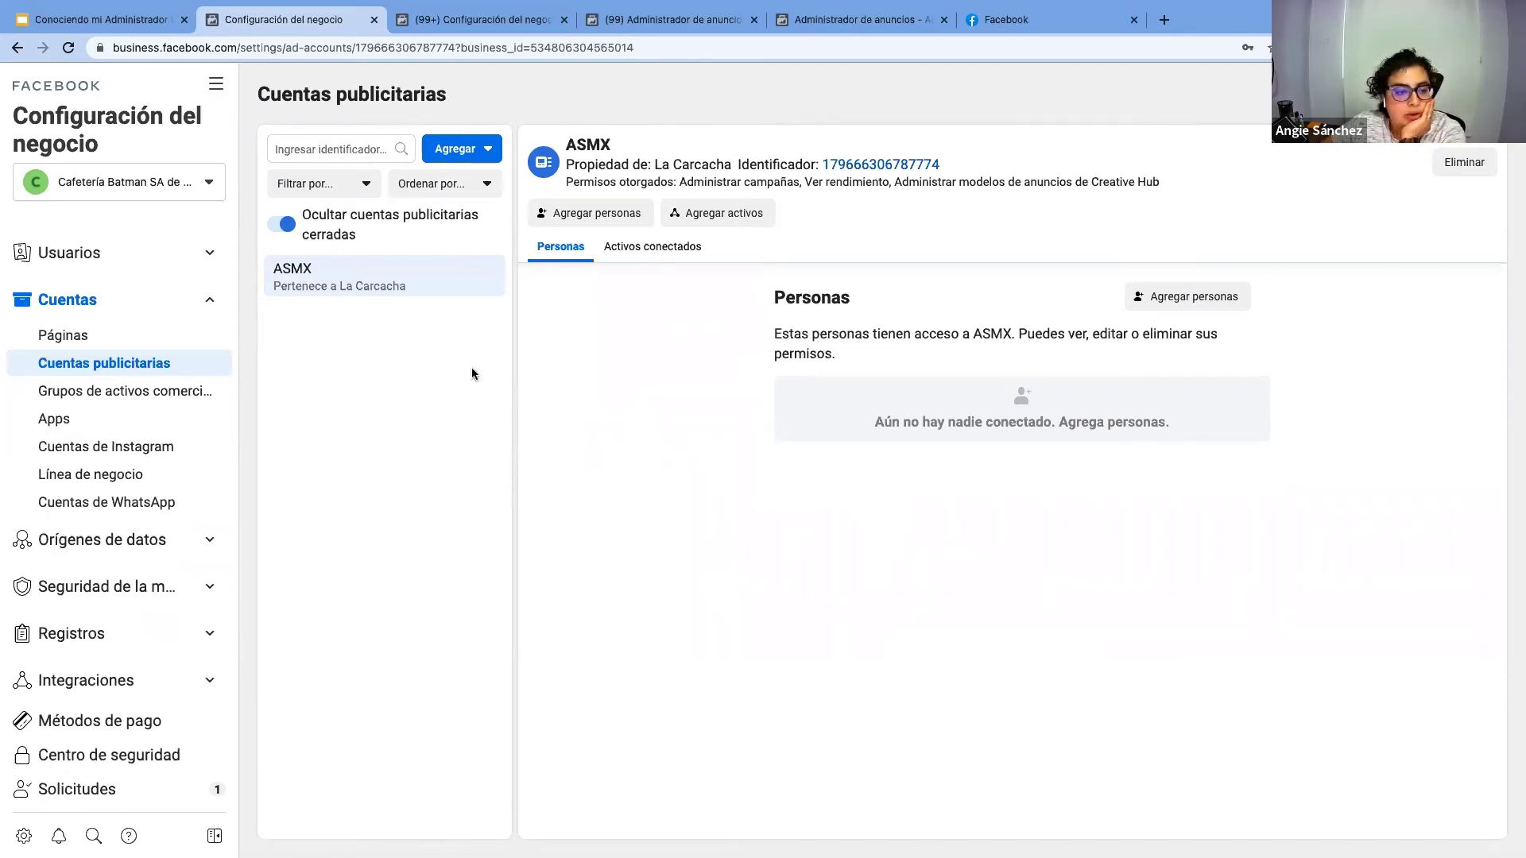
Examine the permissions of two people assigned to the ASMX ad account in the La Carcacha business settings
{"action": "left_click", "coordinate": [460, 22]}
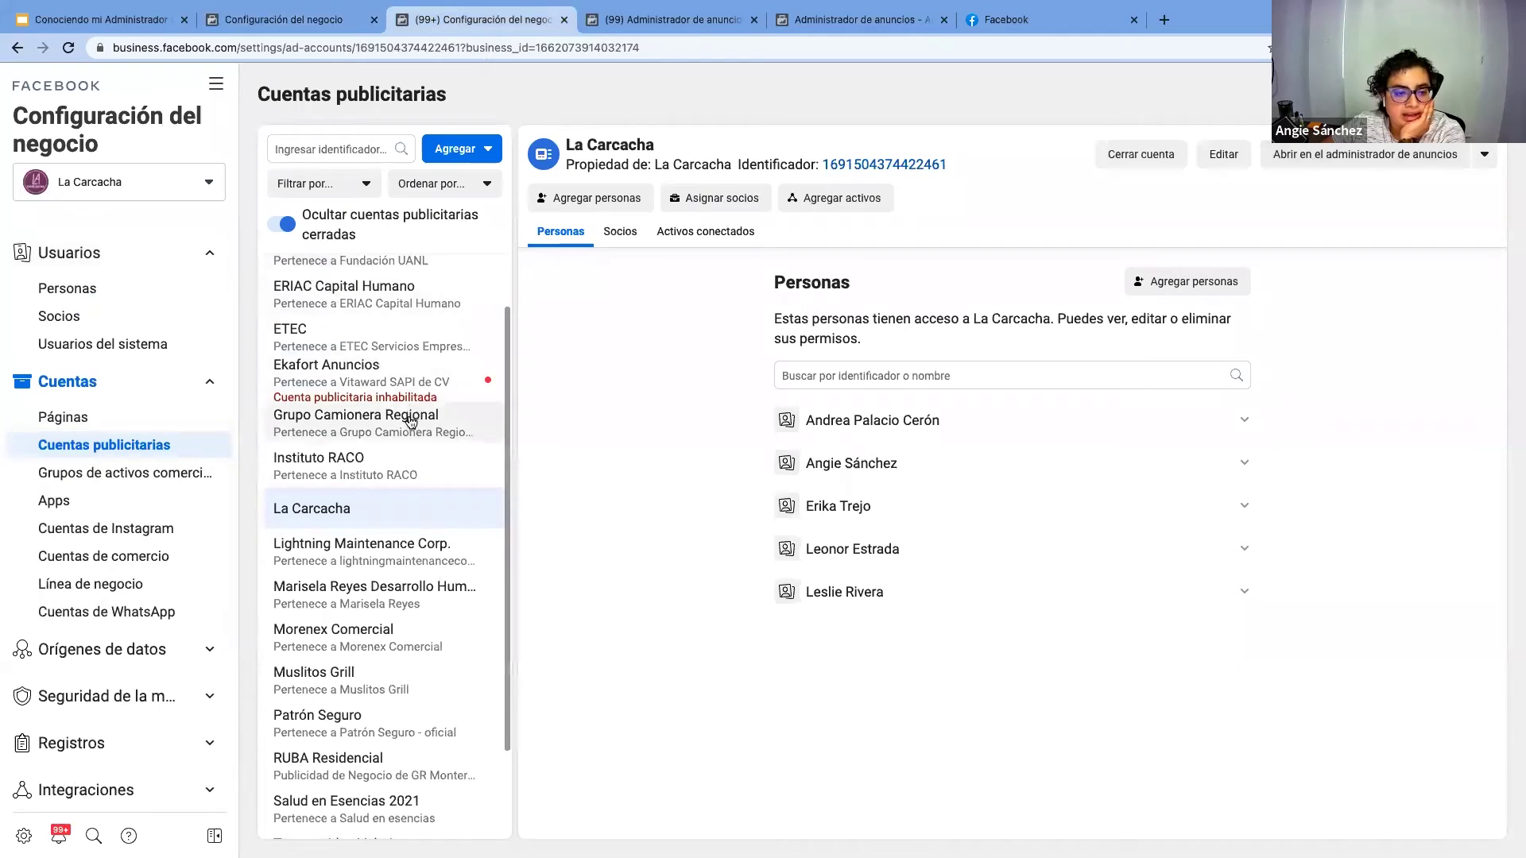
{"action": "scroll", "coordinate": [411, 422], "scroll_direction": "up", "scroll_amount": 2}
{"action": "left_click", "coordinate": [429, 275]}
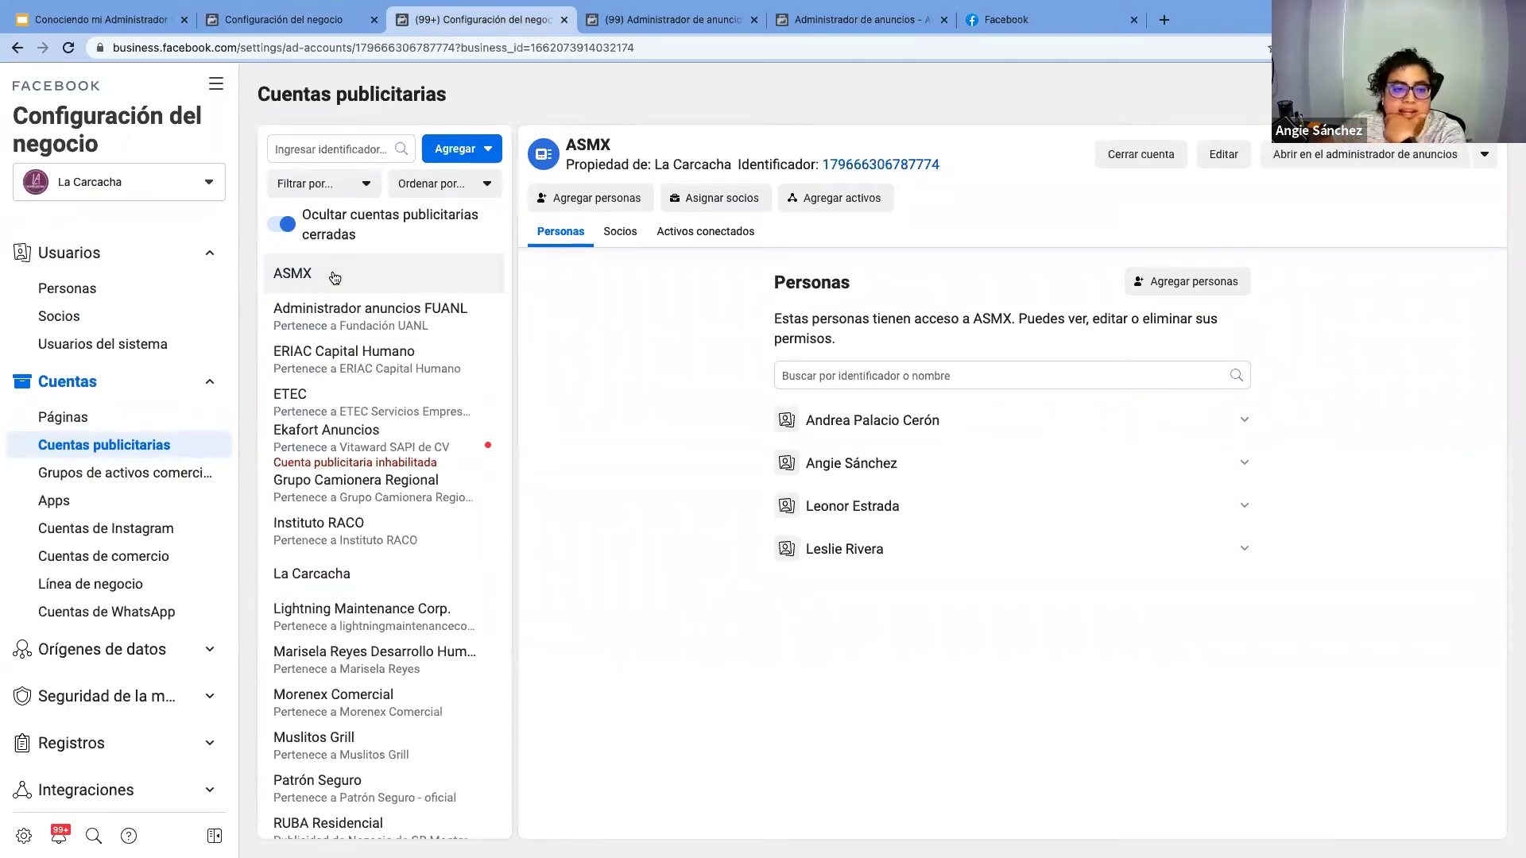
{"action": "left_click", "coordinate": [1007, 509]}
{"action": "scroll", "coordinate": [1129, 596], "scroll_direction": "down", "scroll_amount": 2}
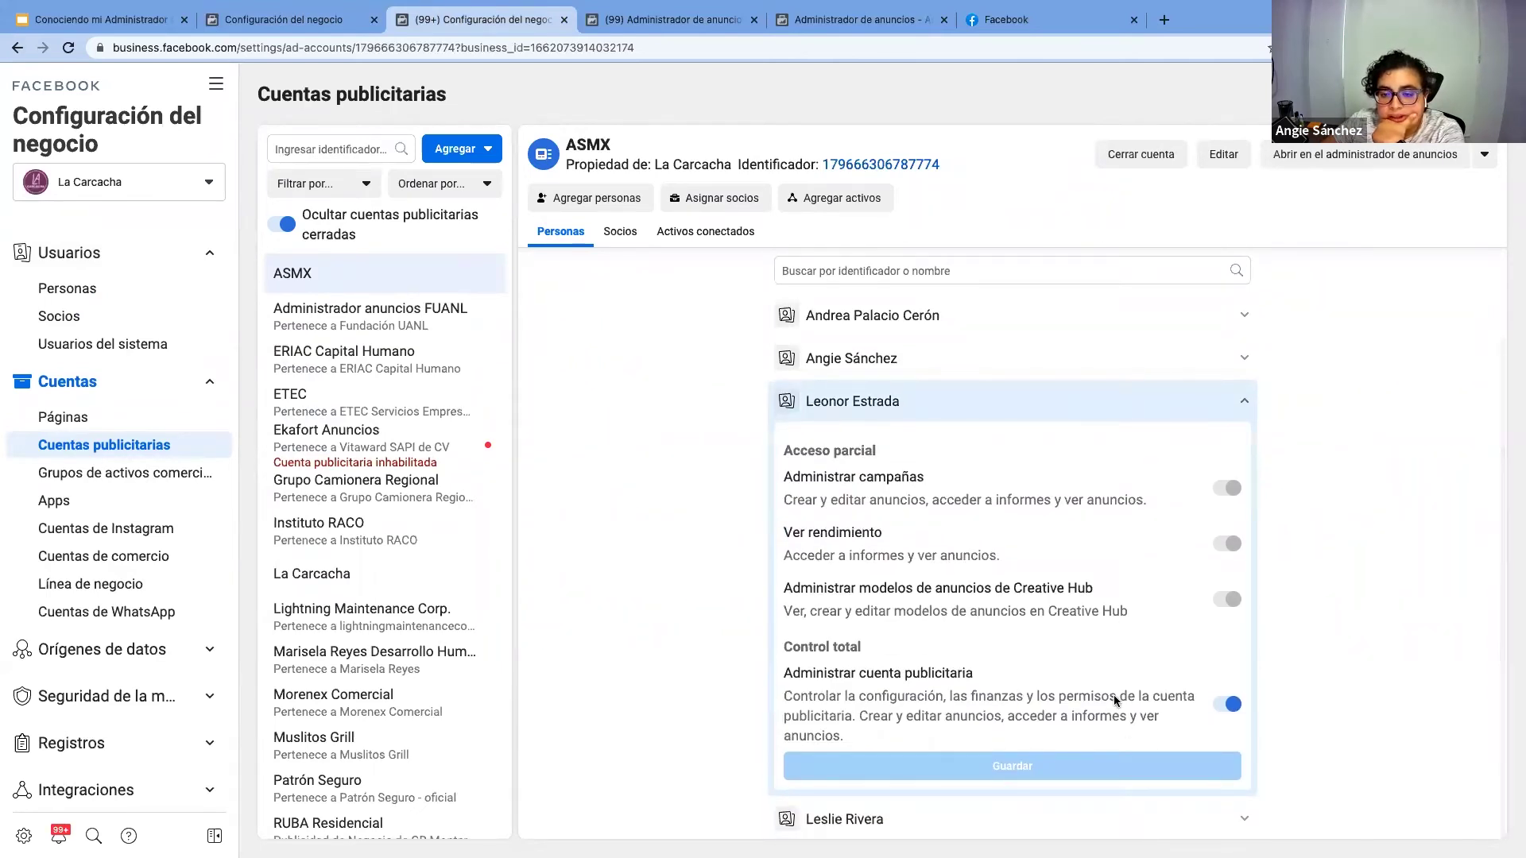
{"action": "left_click", "coordinate": [1013, 315]}
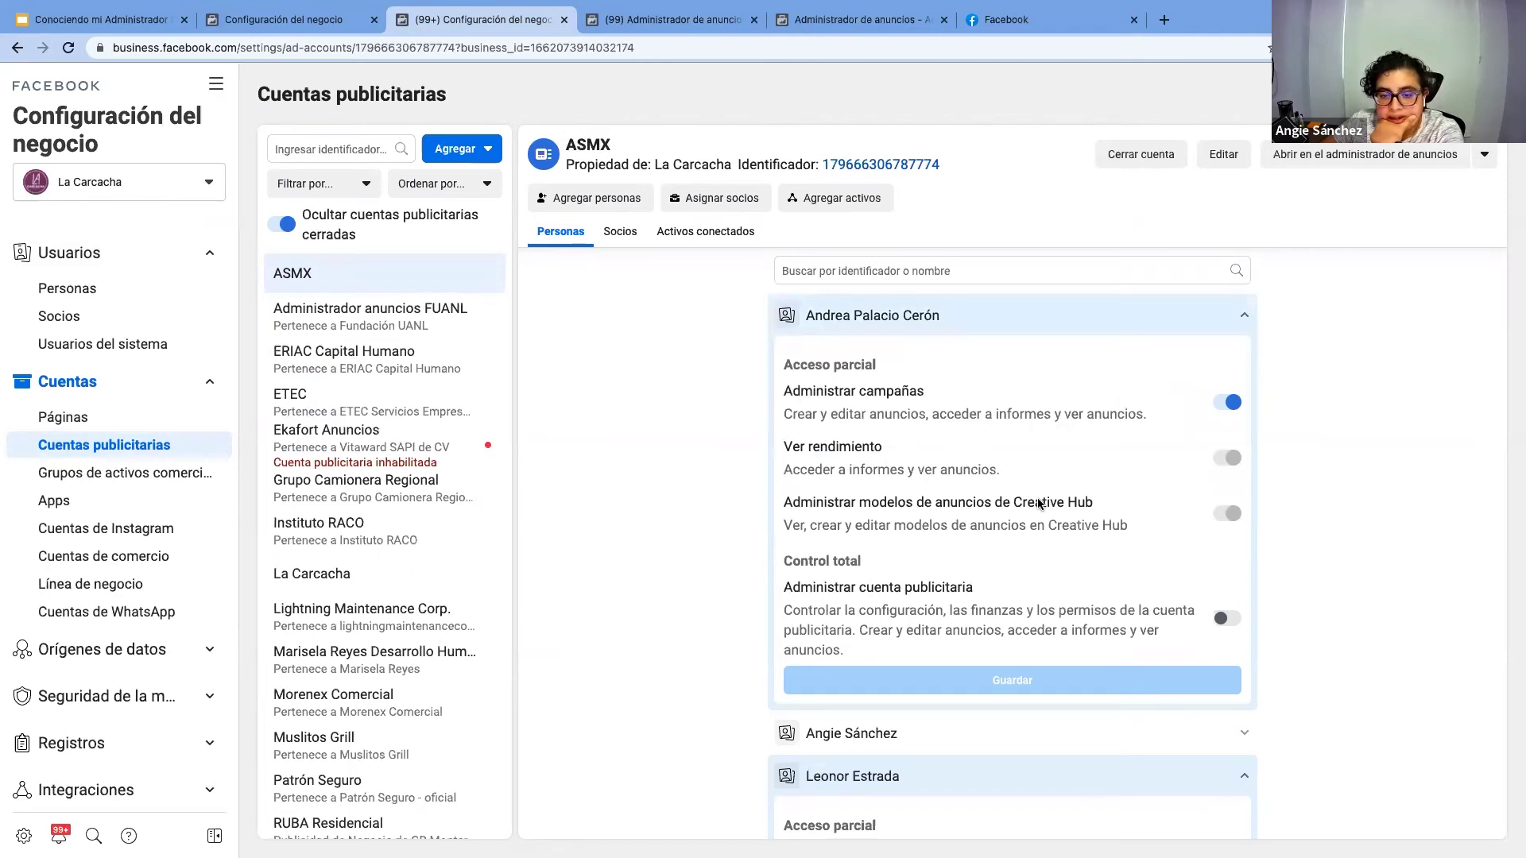
Compare the partial access and full control permissions of the people assigned to the Administrador anuncios FUANL ad account
{"action": "left_click", "coordinate": [331, 317]}
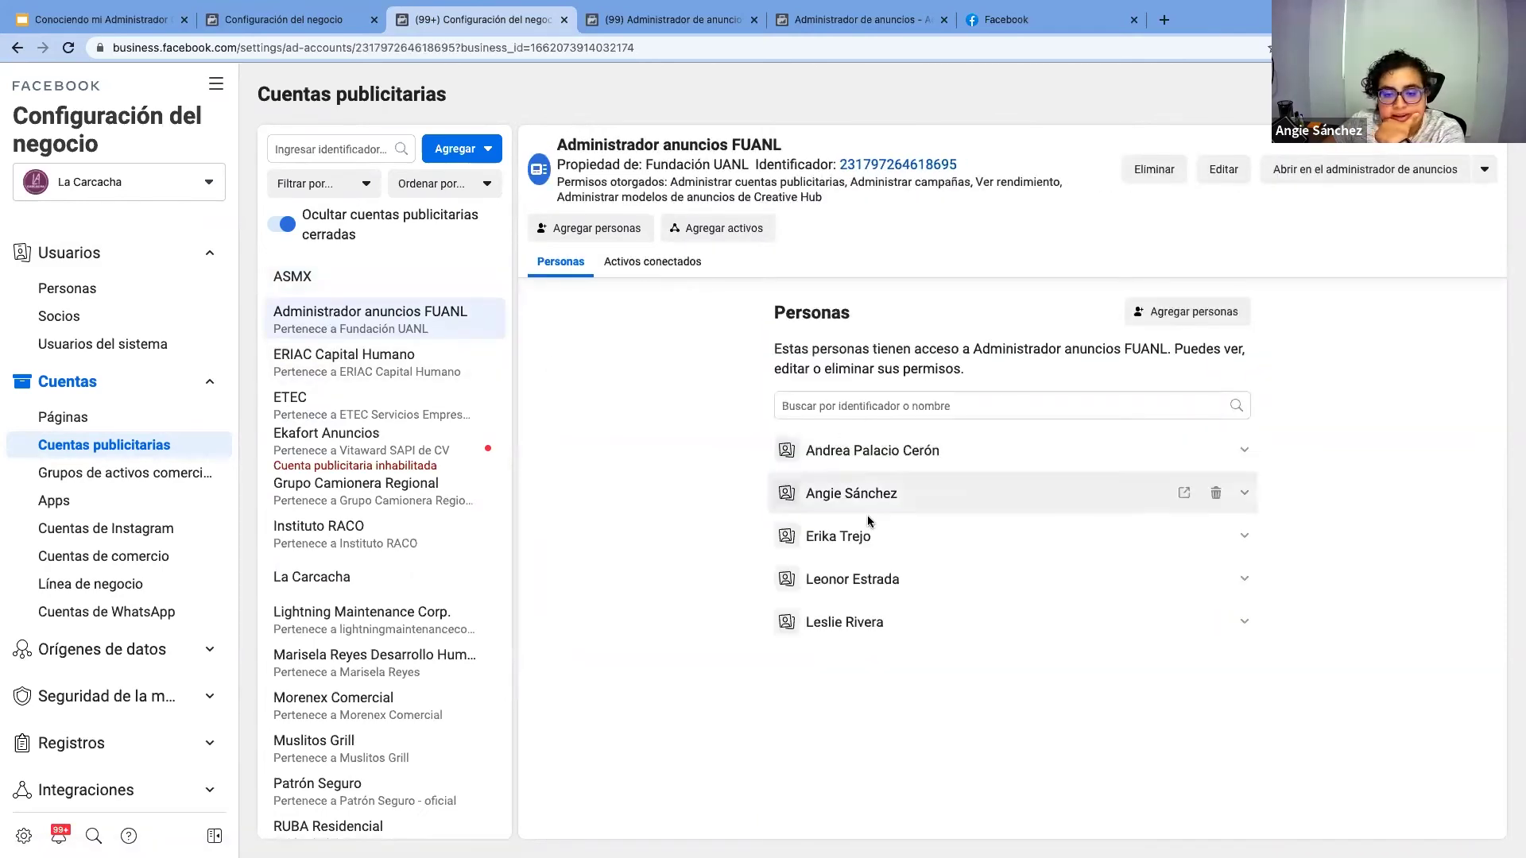
{"action": "left_click", "coordinate": [855, 624]}
{"action": "scroll", "coordinate": [930, 645], "scroll_direction": "down", "scroll_amount": 2}
{"action": "scroll", "coordinate": [961, 509], "scroll_direction": "up", "scroll_amount": 2}
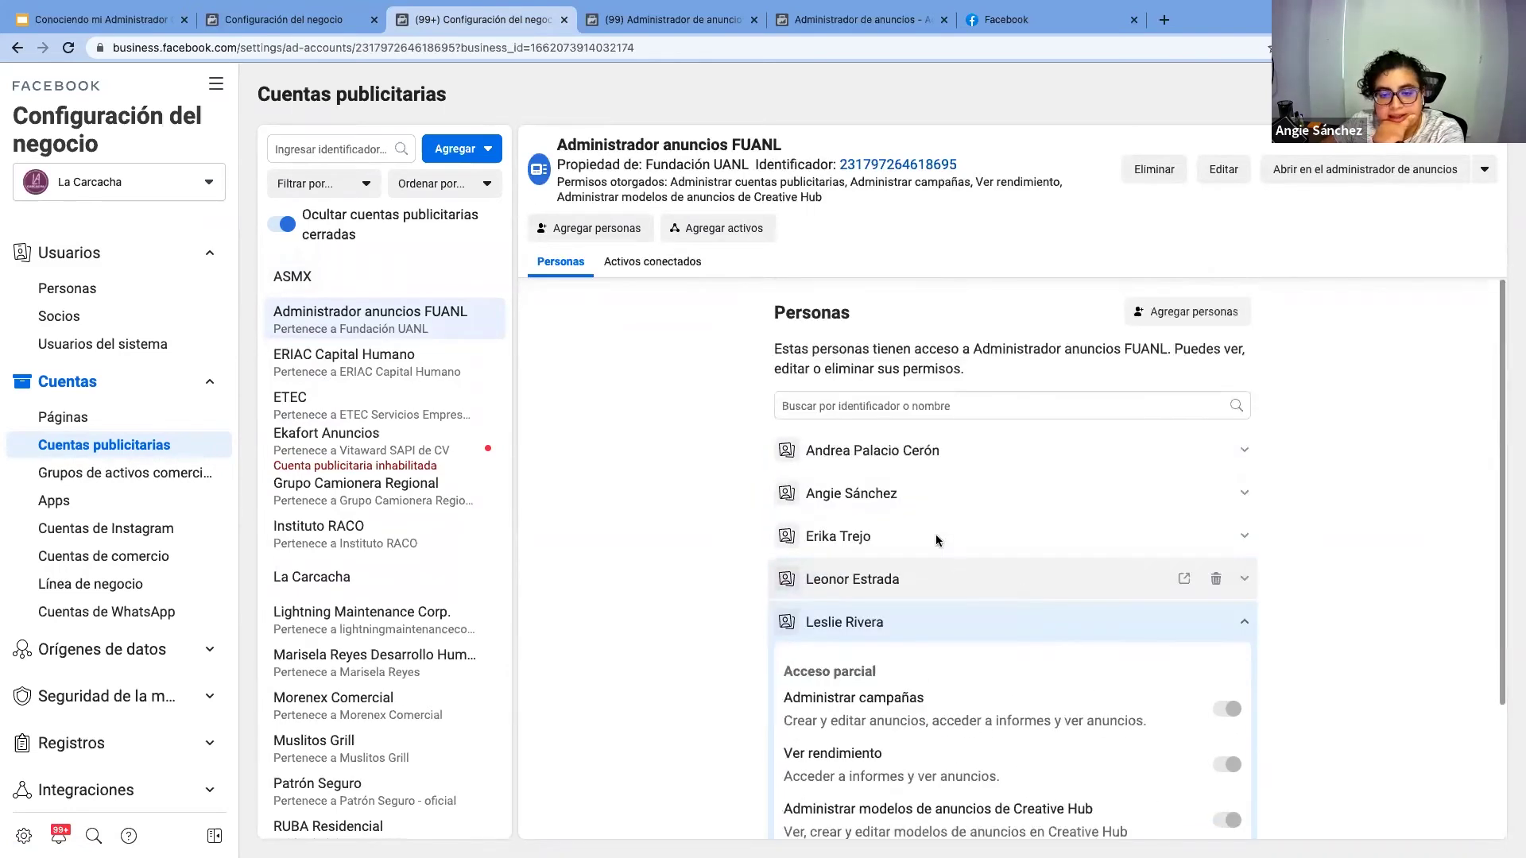
{"action": "left_click", "coordinate": [938, 537]}
{"action": "left_click", "coordinate": [949, 494]}
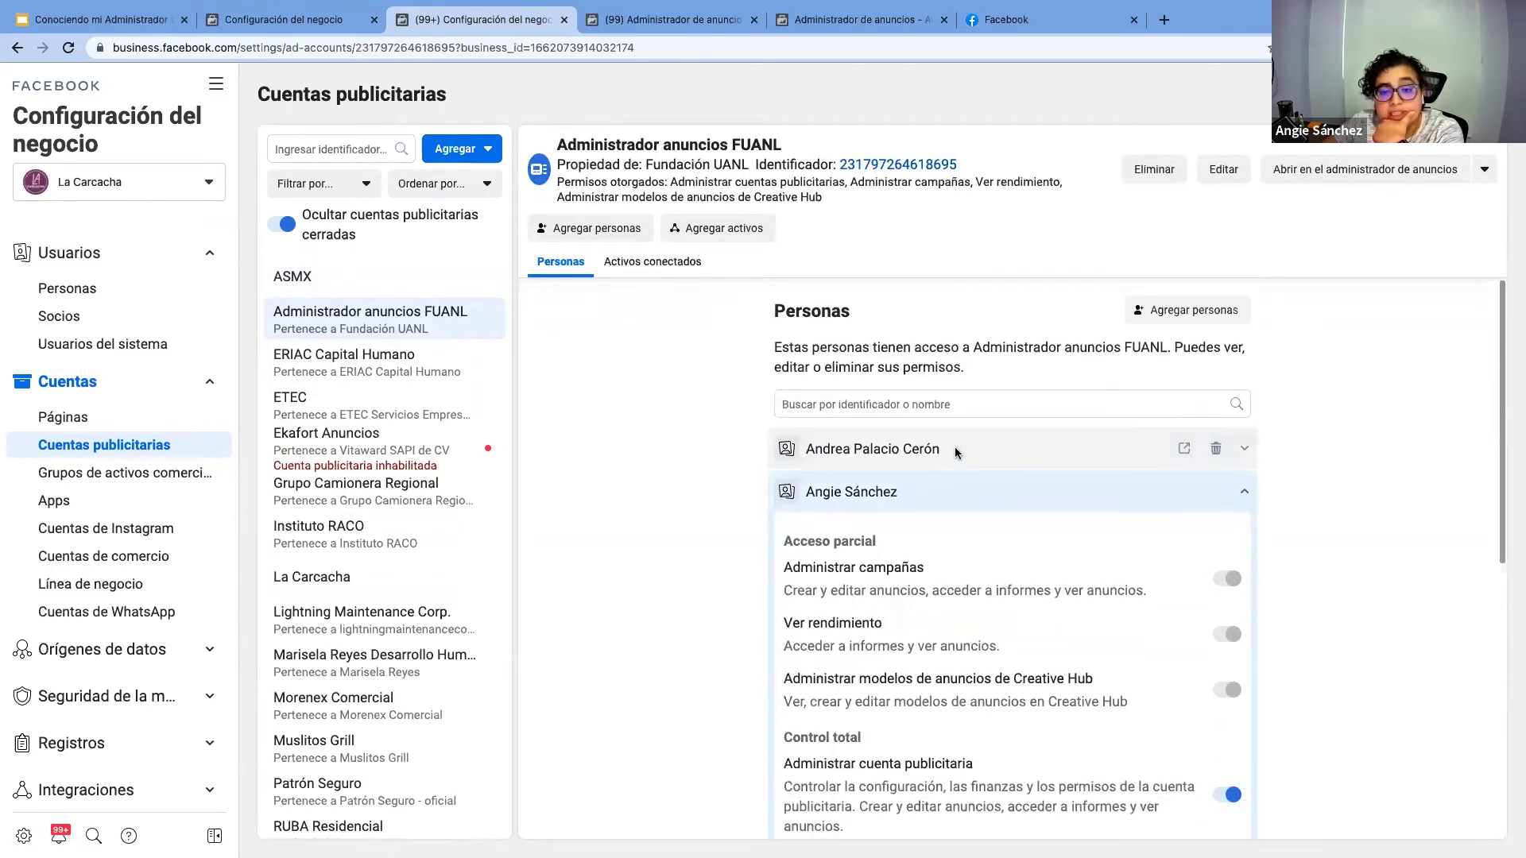
{"action": "left_click", "coordinate": [956, 450]}
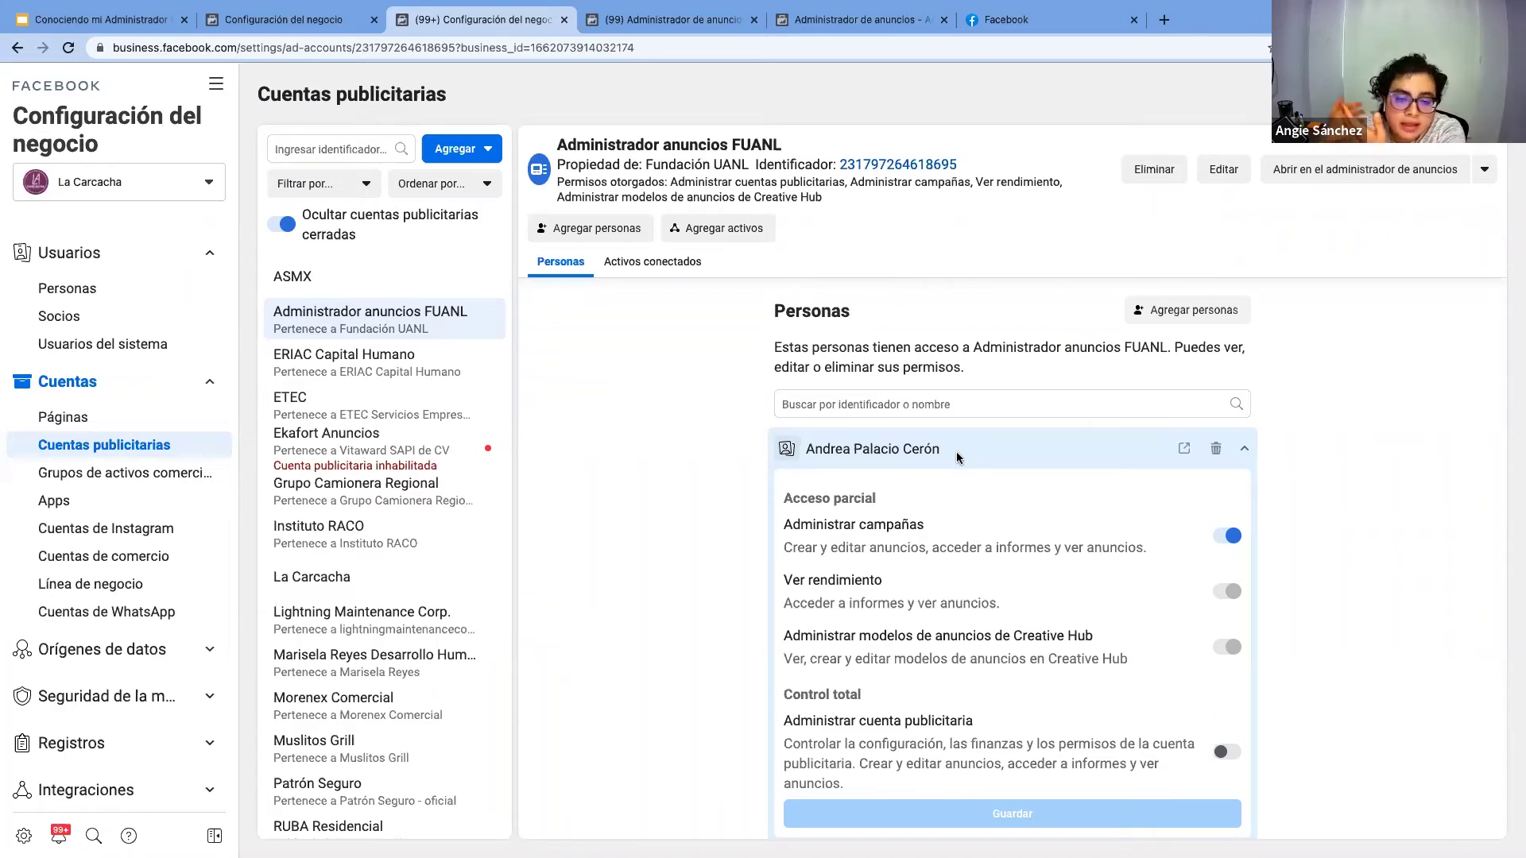
Stop hiding closed ad accounts in the La Carcacha business settings and look through the full account list
{"action": "left_click", "coordinate": [348, 21]}
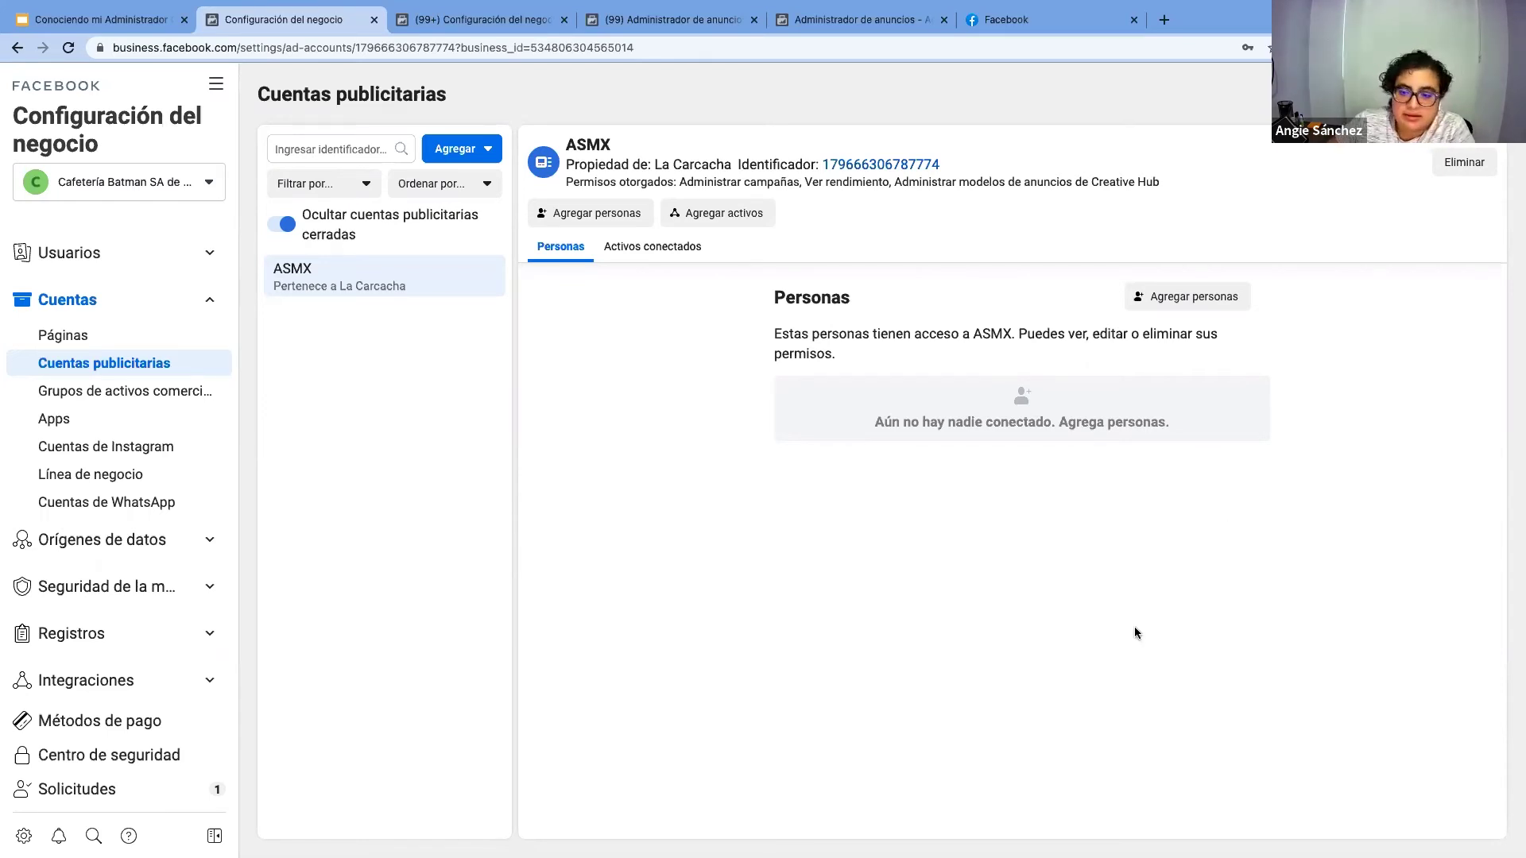
{"action": "left_click", "coordinate": [474, 19]}
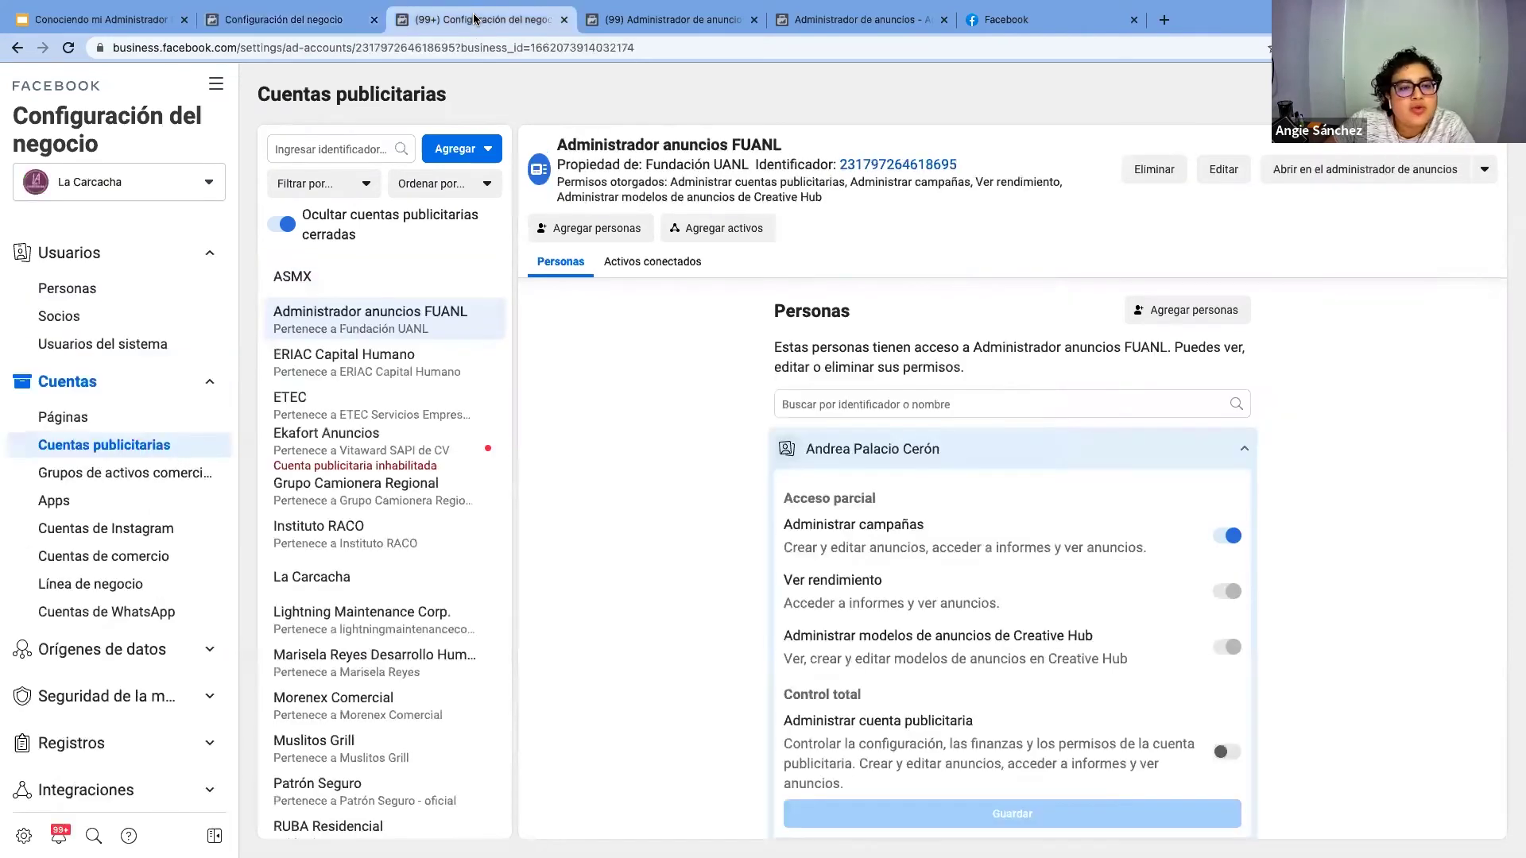
{"action": "left_click", "coordinate": [340, 182]}
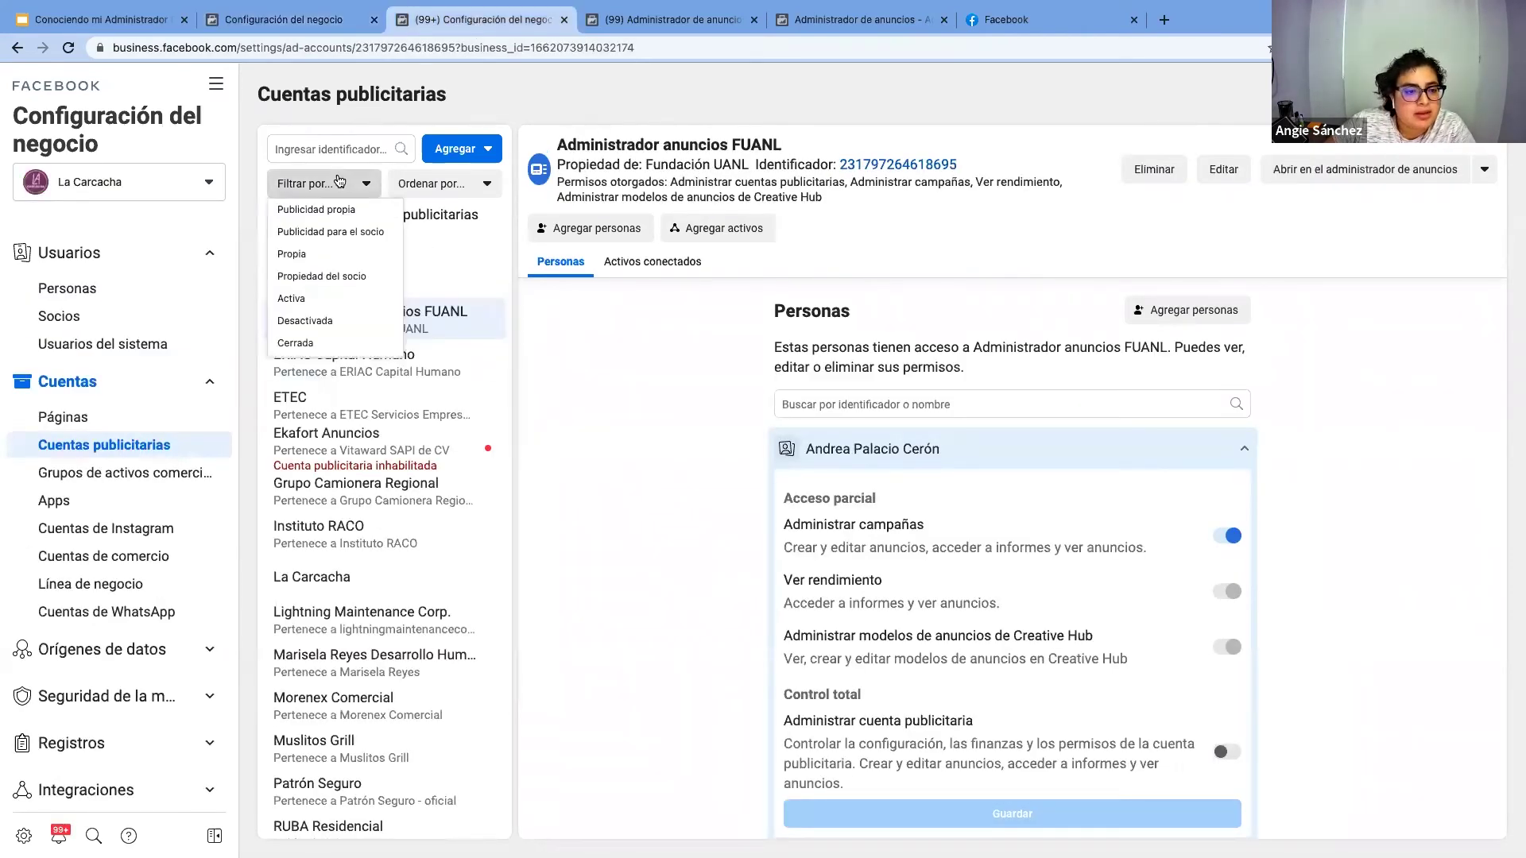
{"action": "left_click", "coordinate": [278, 256]}
{"action": "left_click", "coordinate": [280, 226]}
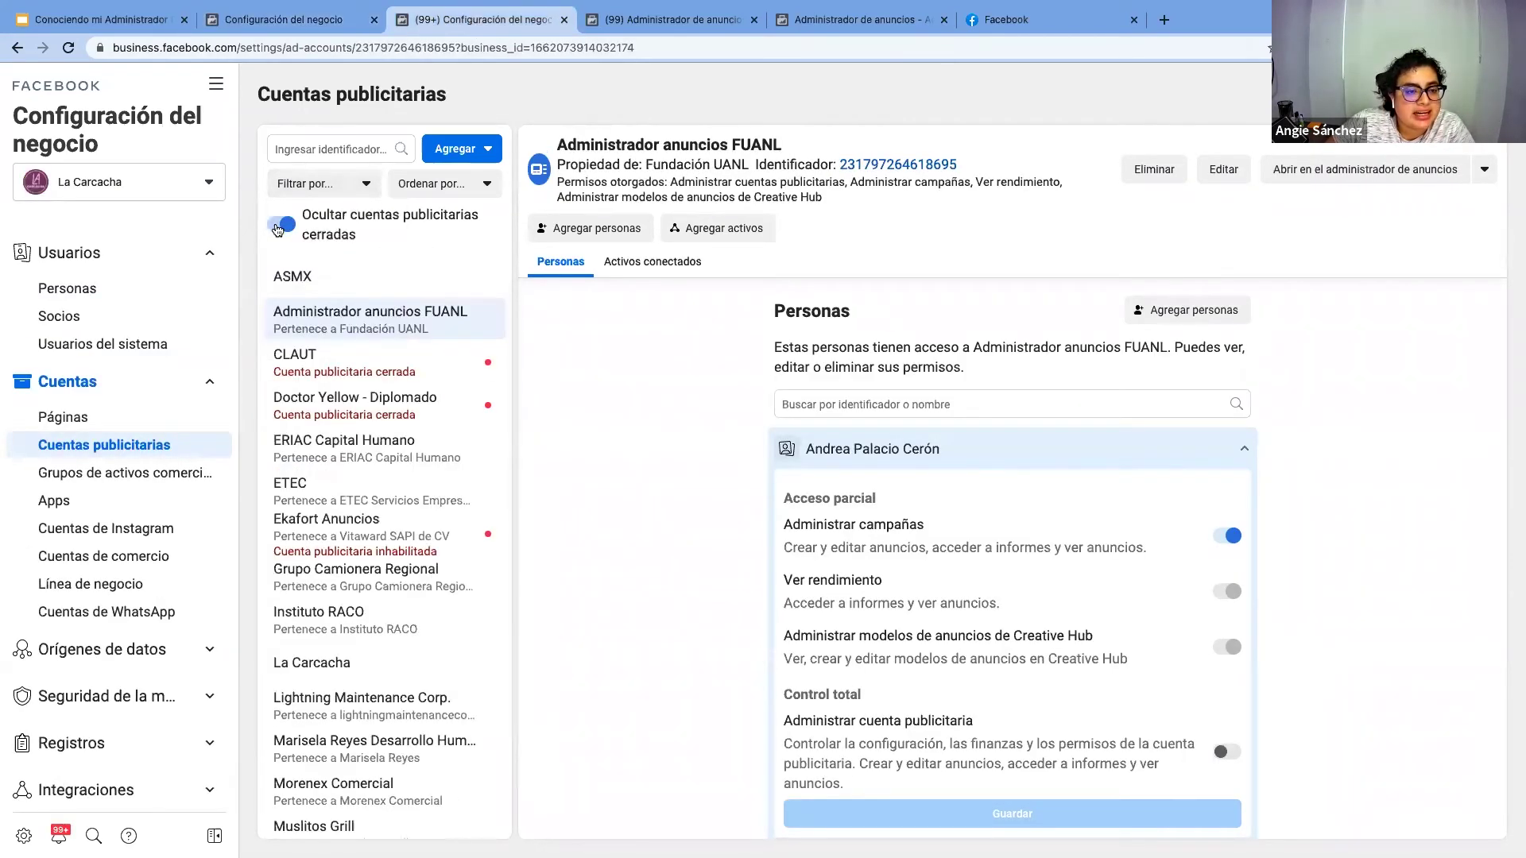
{"action": "scroll", "coordinate": [419, 487], "scroll_direction": "down", "scroll_amount": 2}
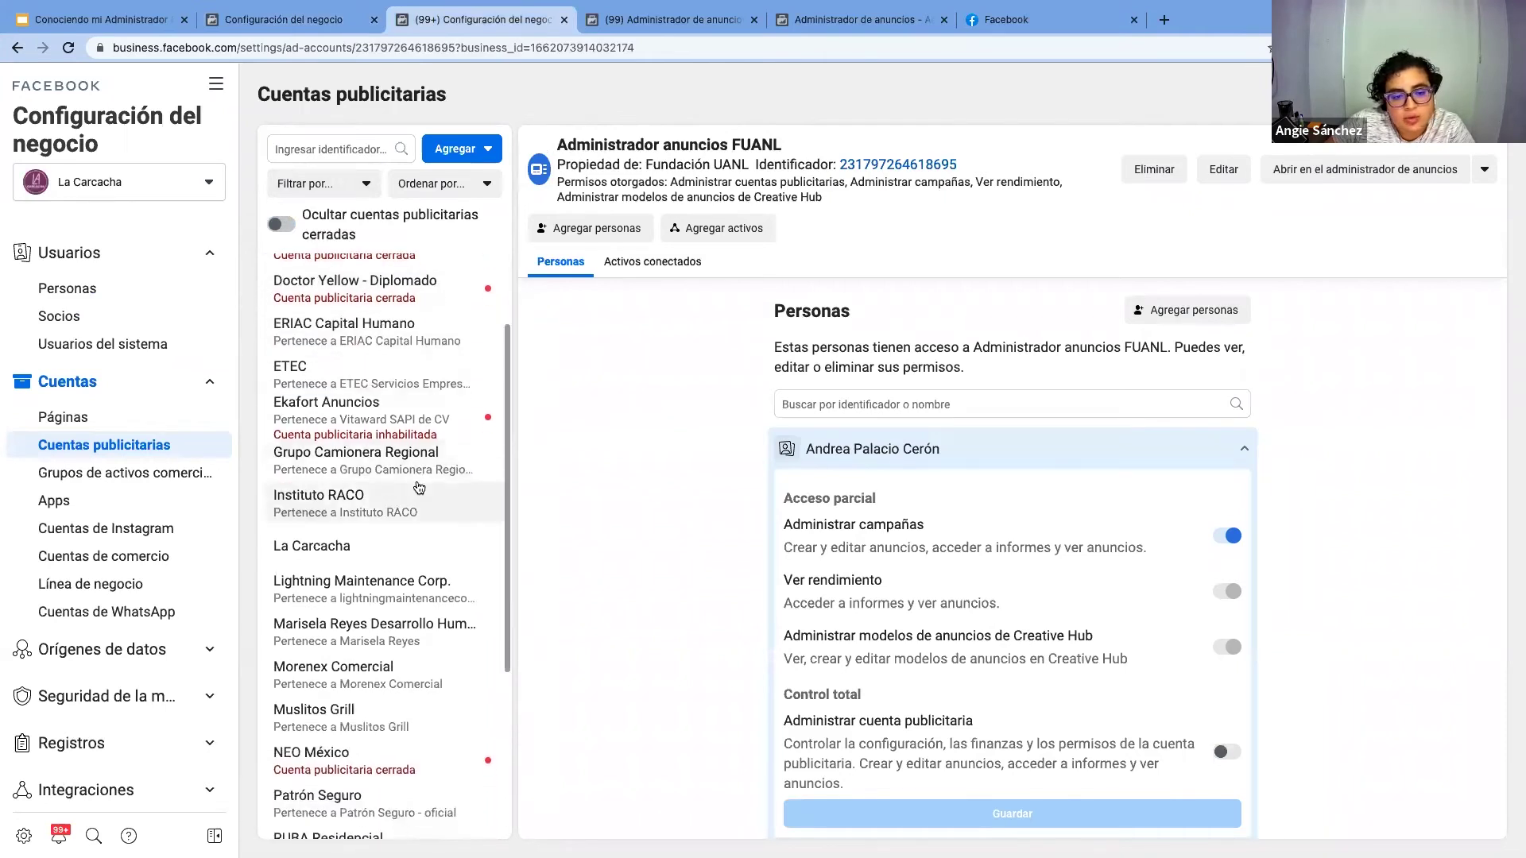
{"action": "scroll", "coordinate": [420, 445], "scroll_direction": "down", "scroll_amount": 5}
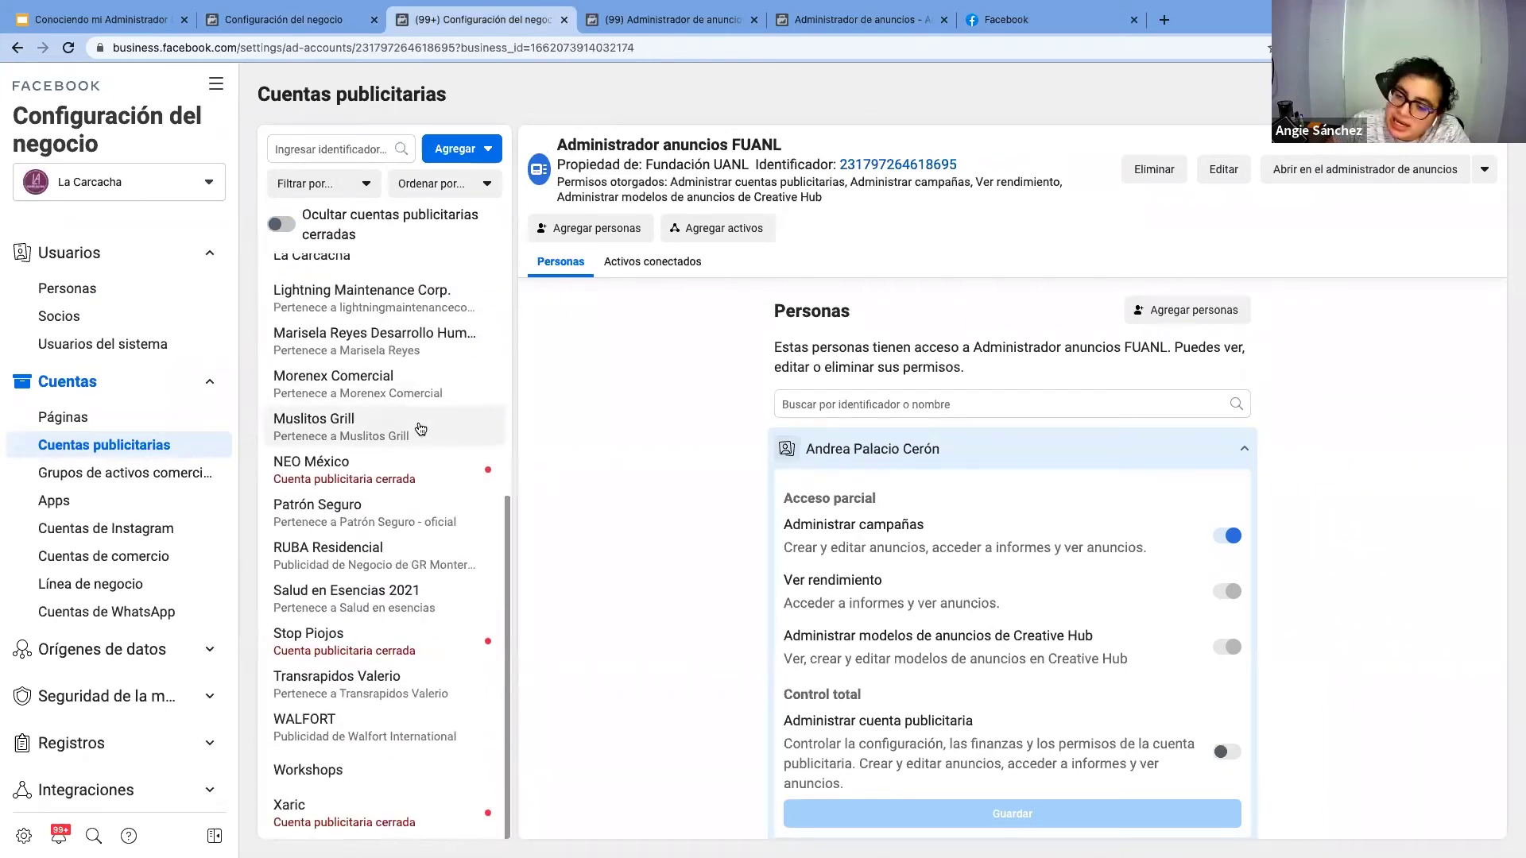
Compare the details of the closed NEO México and CLAUT ad accounts with those of the ASMX account
{"action": "left_click", "coordinate": [469, 470]}
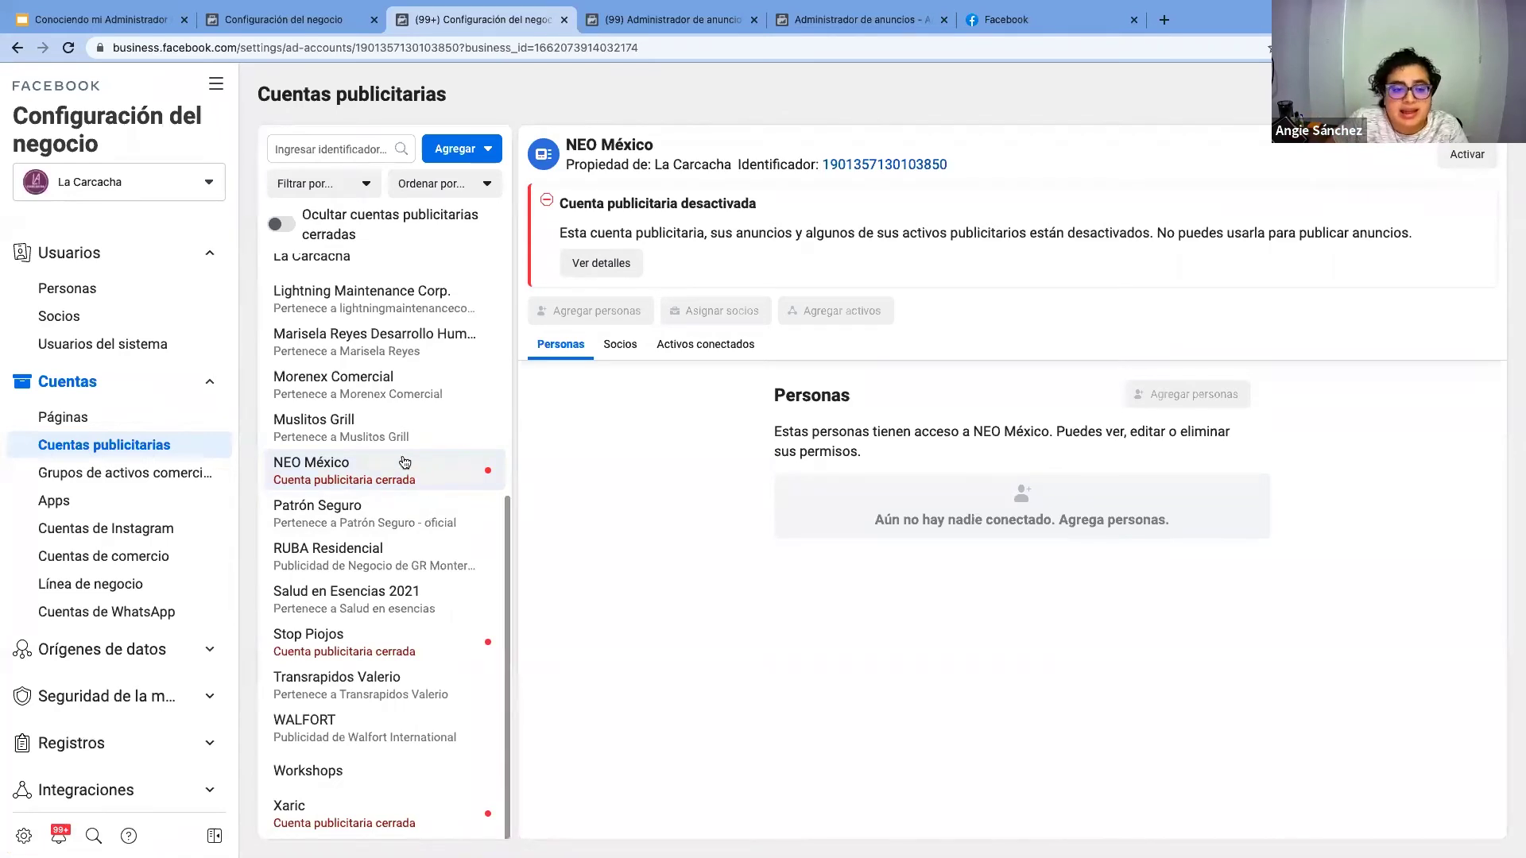
{"action": "scroll", "coordinate": [339, 286], "scroll_direction": "up", "scroll_amount": 5}
{"action": "left_click", "coordinate": [339, 283]}
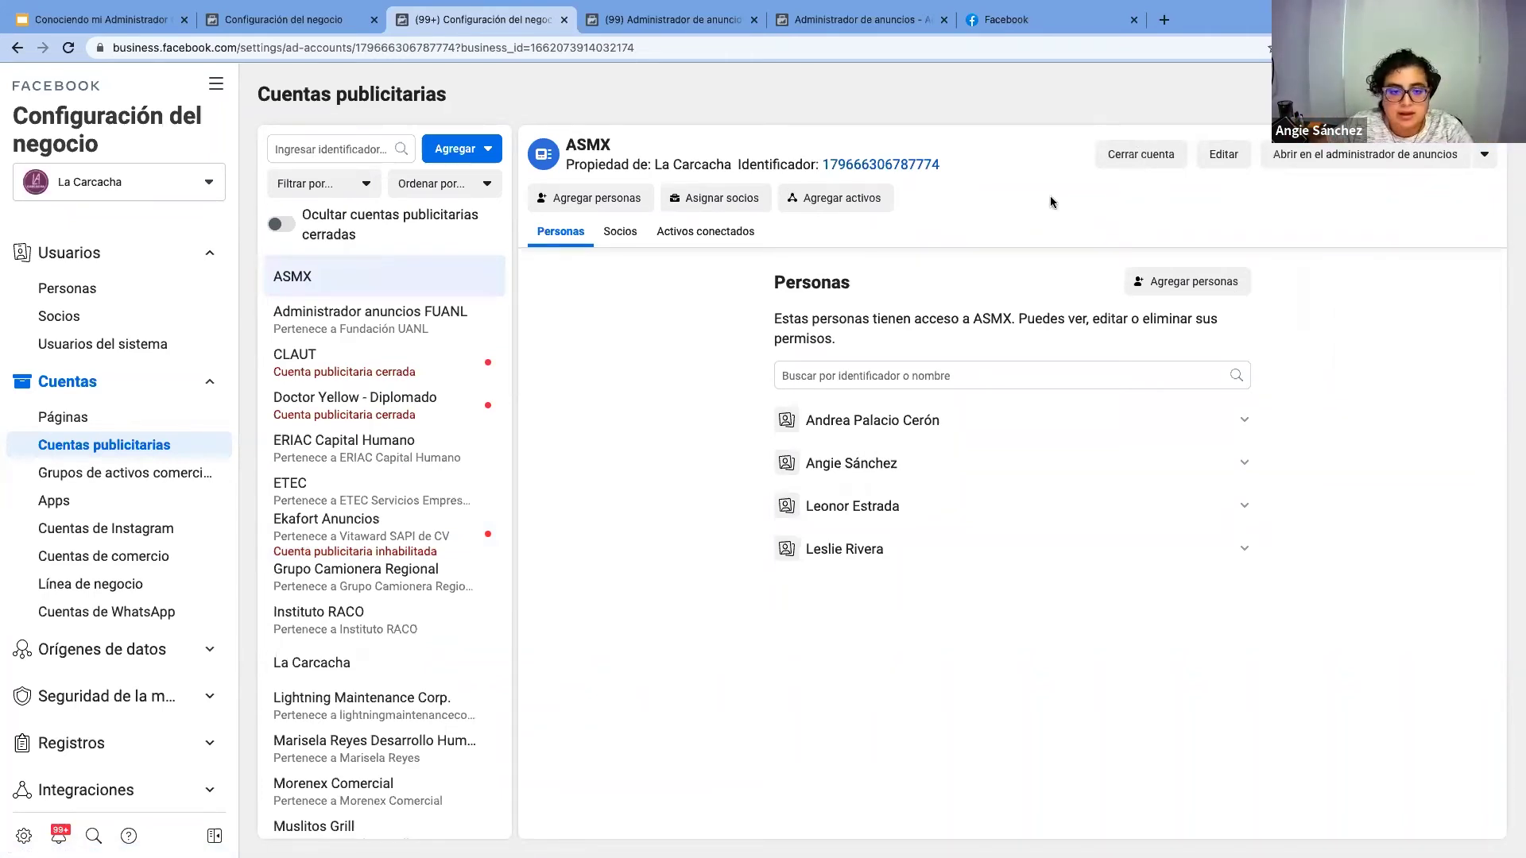
{"action": "left_click", "coordinate": [369, 367]}
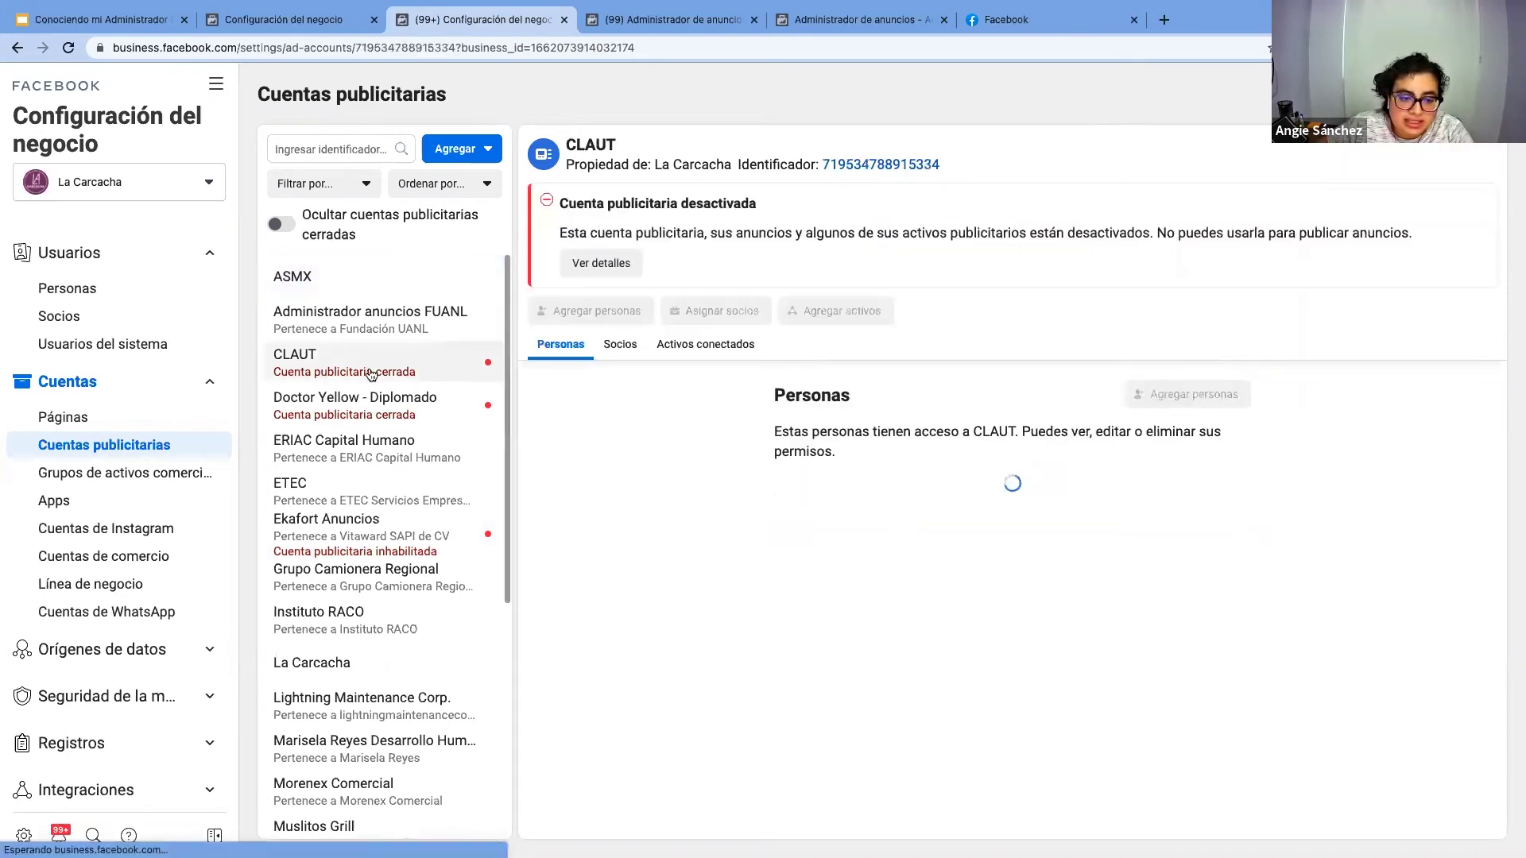
Examine the deactivation notice and assigned people of the Ekafort Anuncios ad account
{"action": "left_click", "coordinate": [389, 537]}
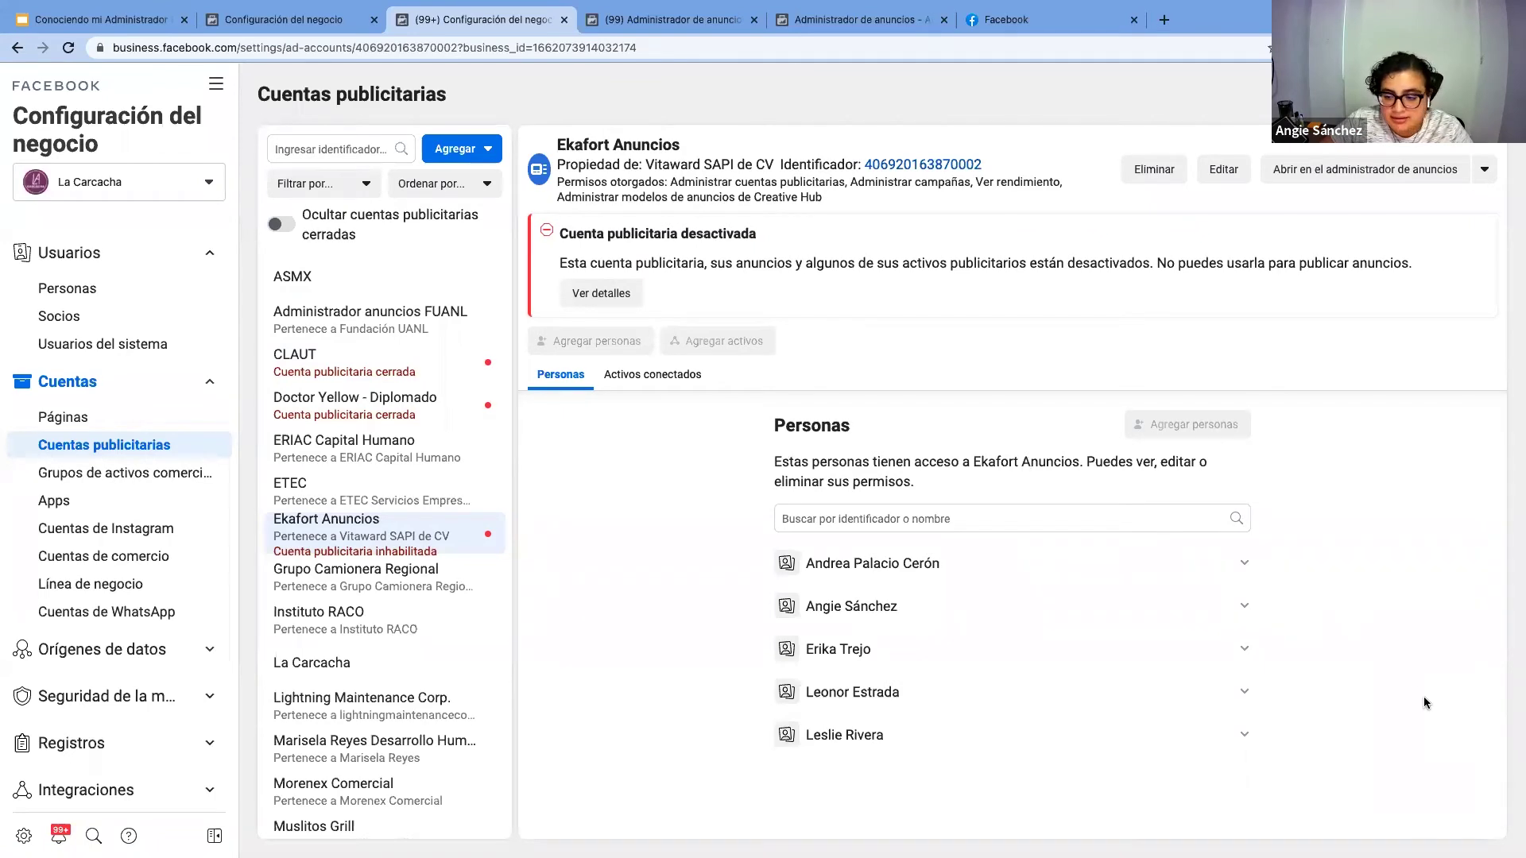
{"action": "left_click_drag", "start_coordinate": [632, 235], "coordinate": [767, 242]}
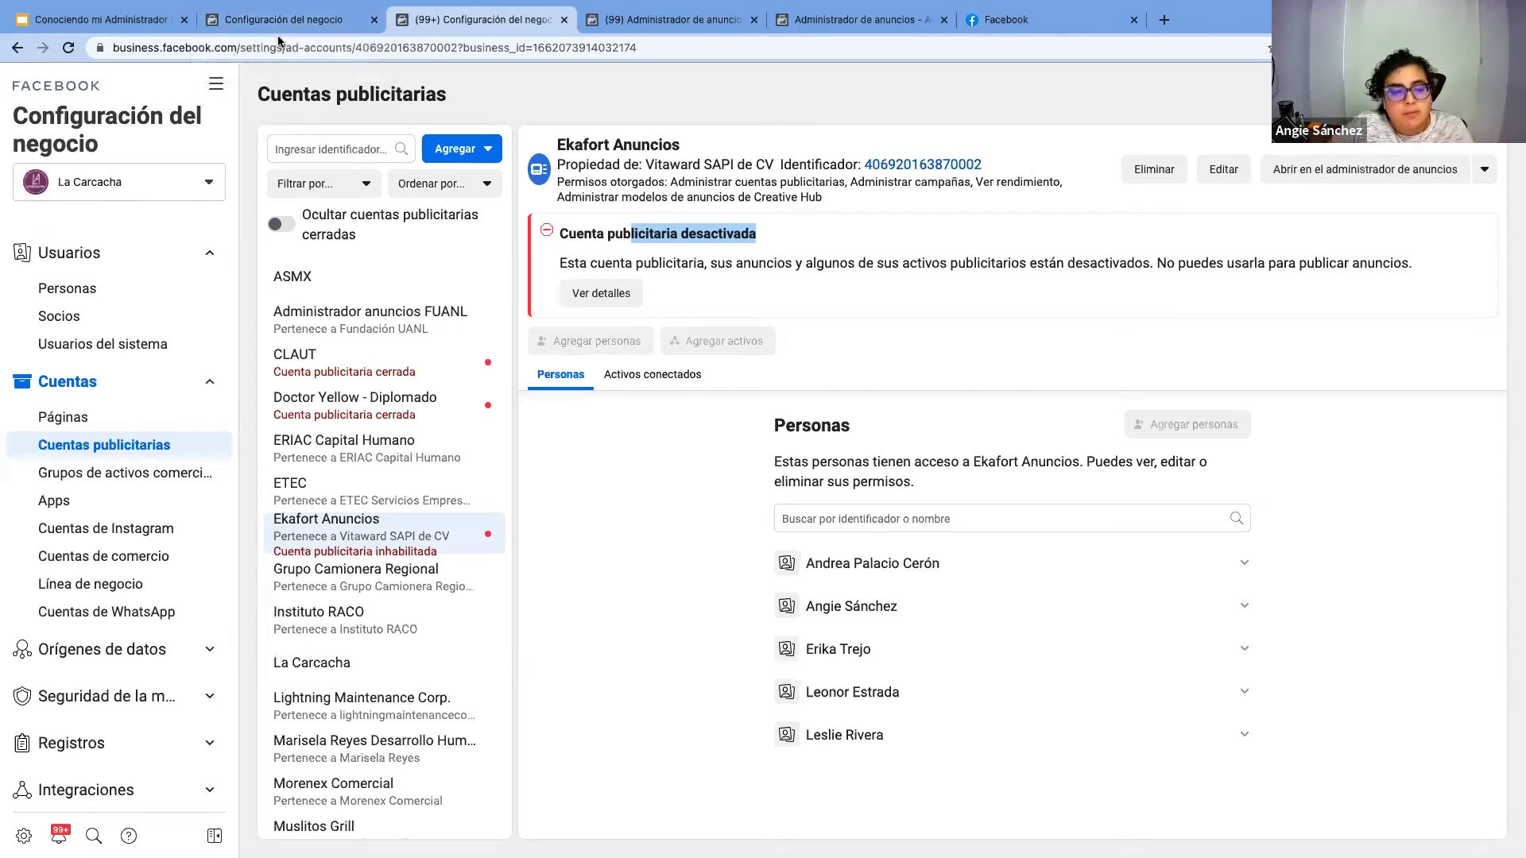
Switch to the Cafetería Batman business settings and review its pages, people and business information
{"action": "left_click", "coordinate": [279, 25]}
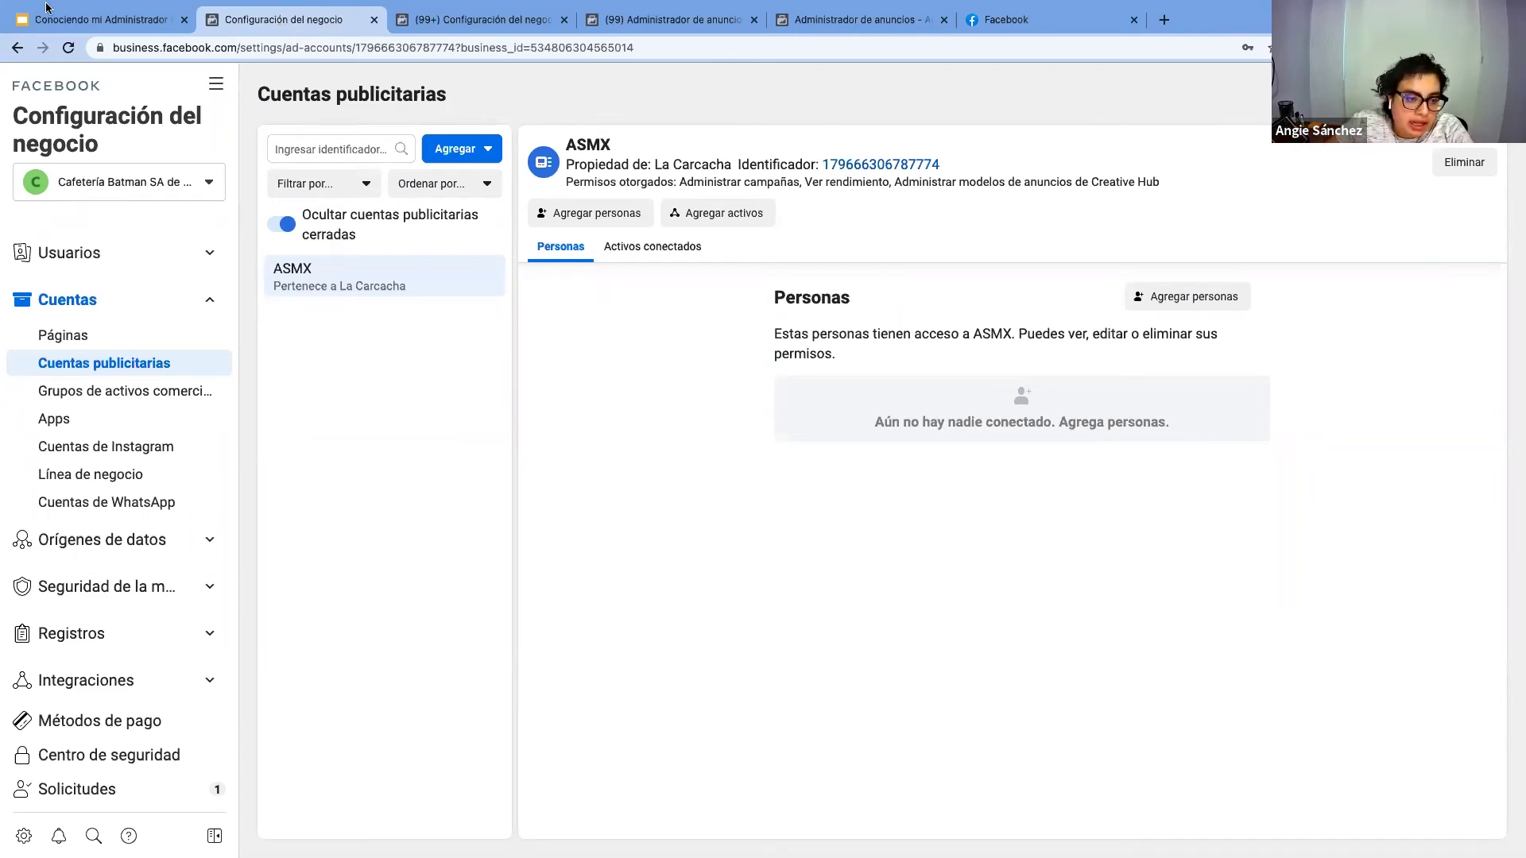
{"action": "left_click", "coordinate": [63, 334]}
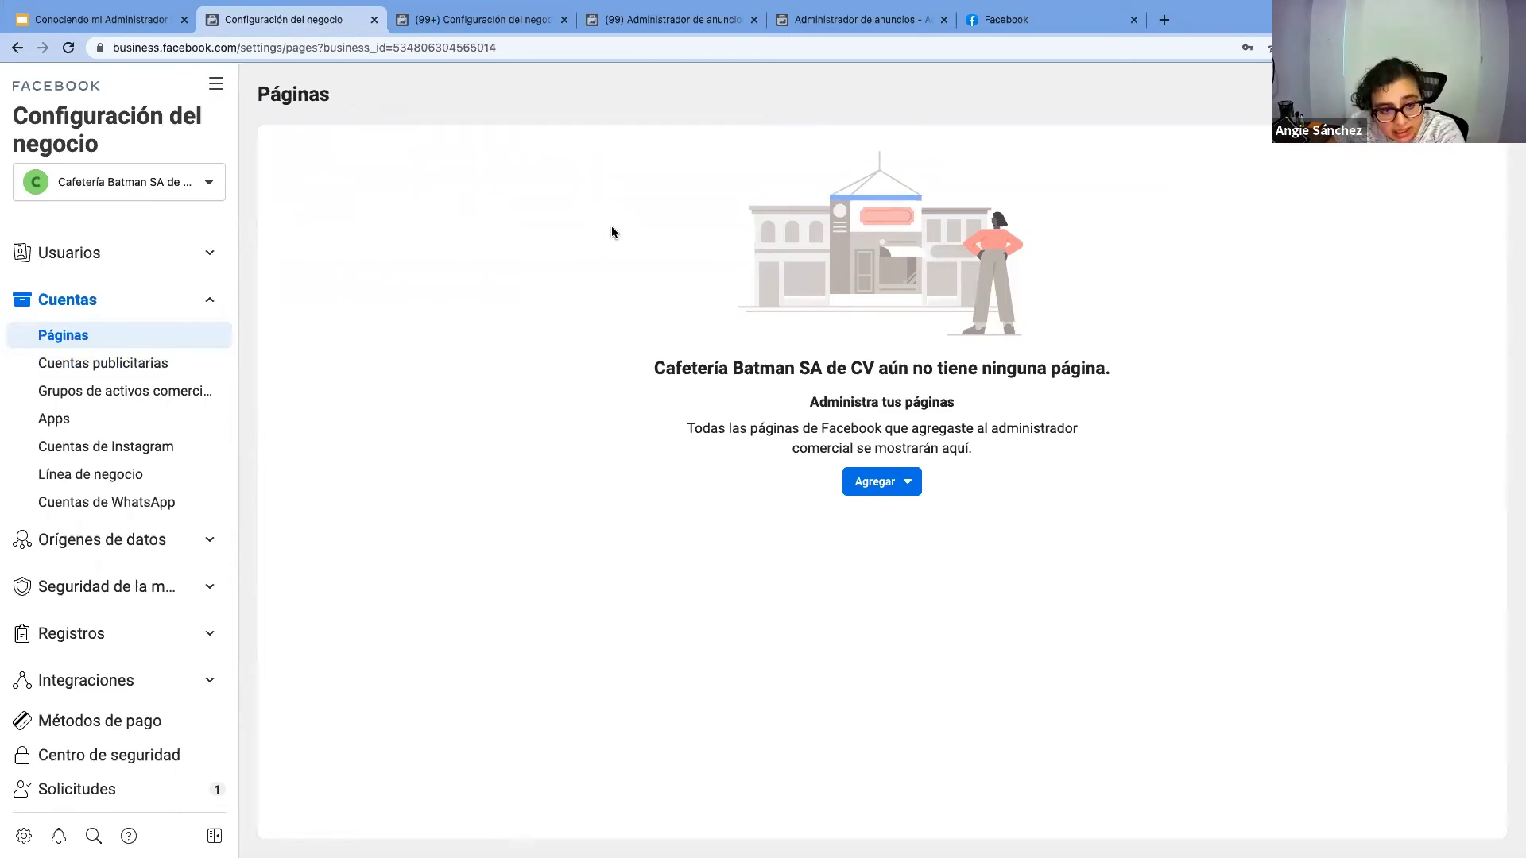
{"action": "left_click", "coordinate": [111, 253]}
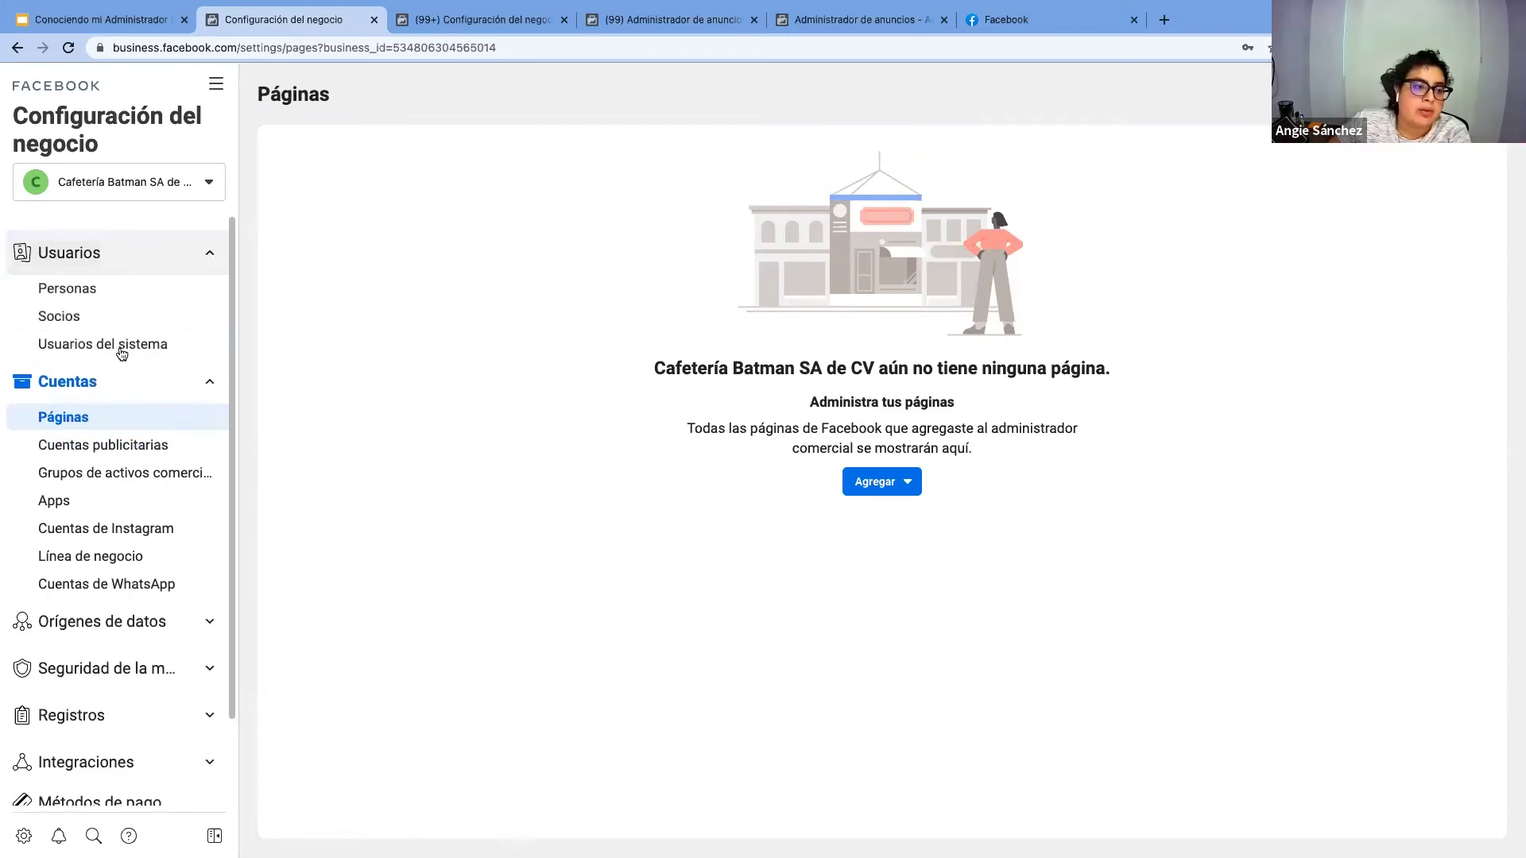
{"action": "left_click", "coordinate": [119, 293]}
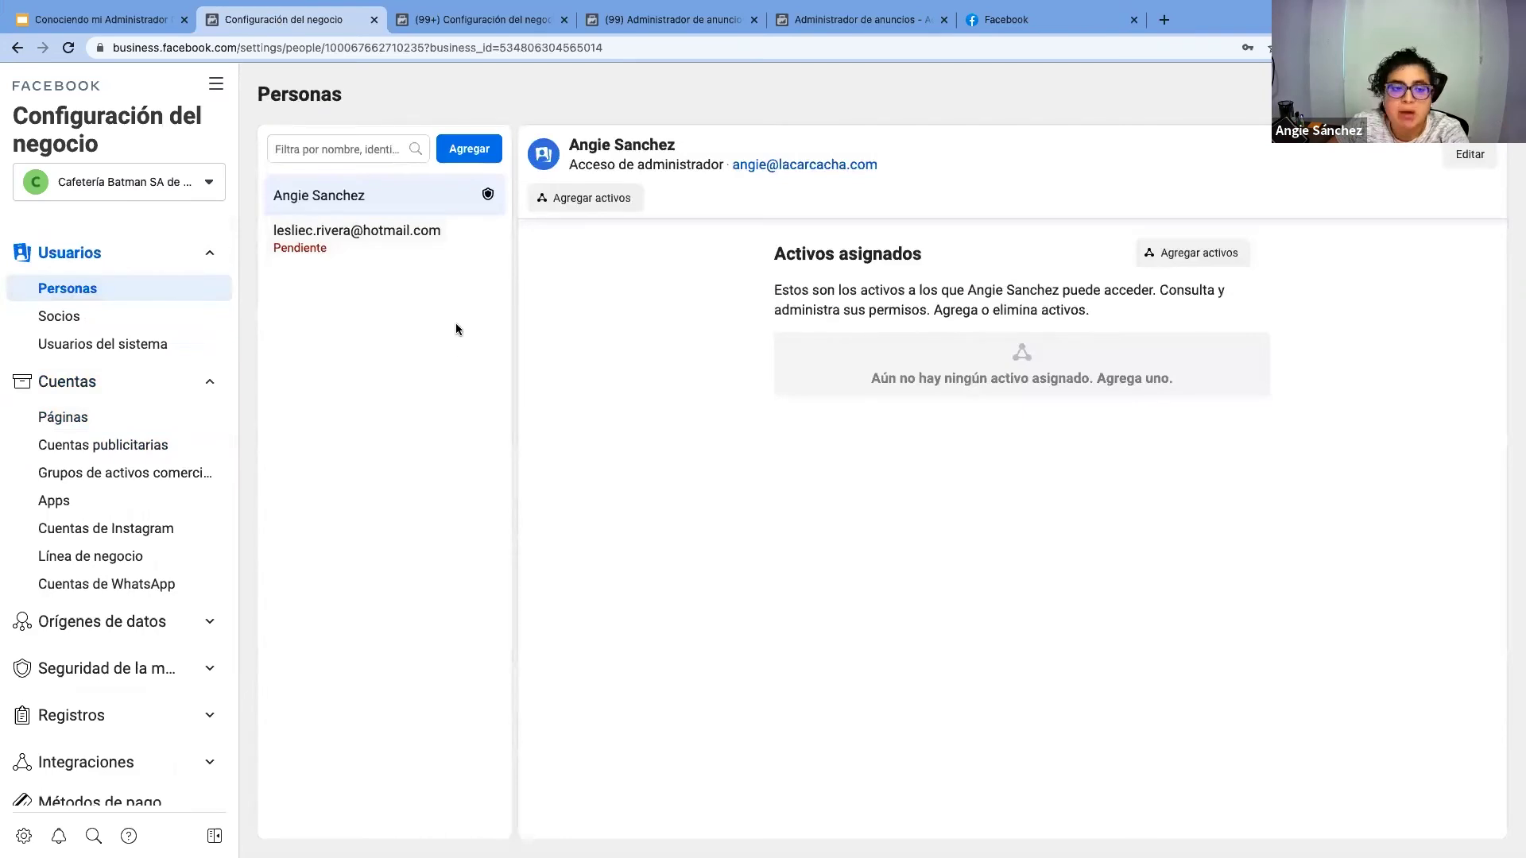
{"action": "scroll", "coordinate": [127, 477], "scroll_direction": "down", "scroll_amount": 3}
{"action": "left_click", "coordinate": [144, 759]}
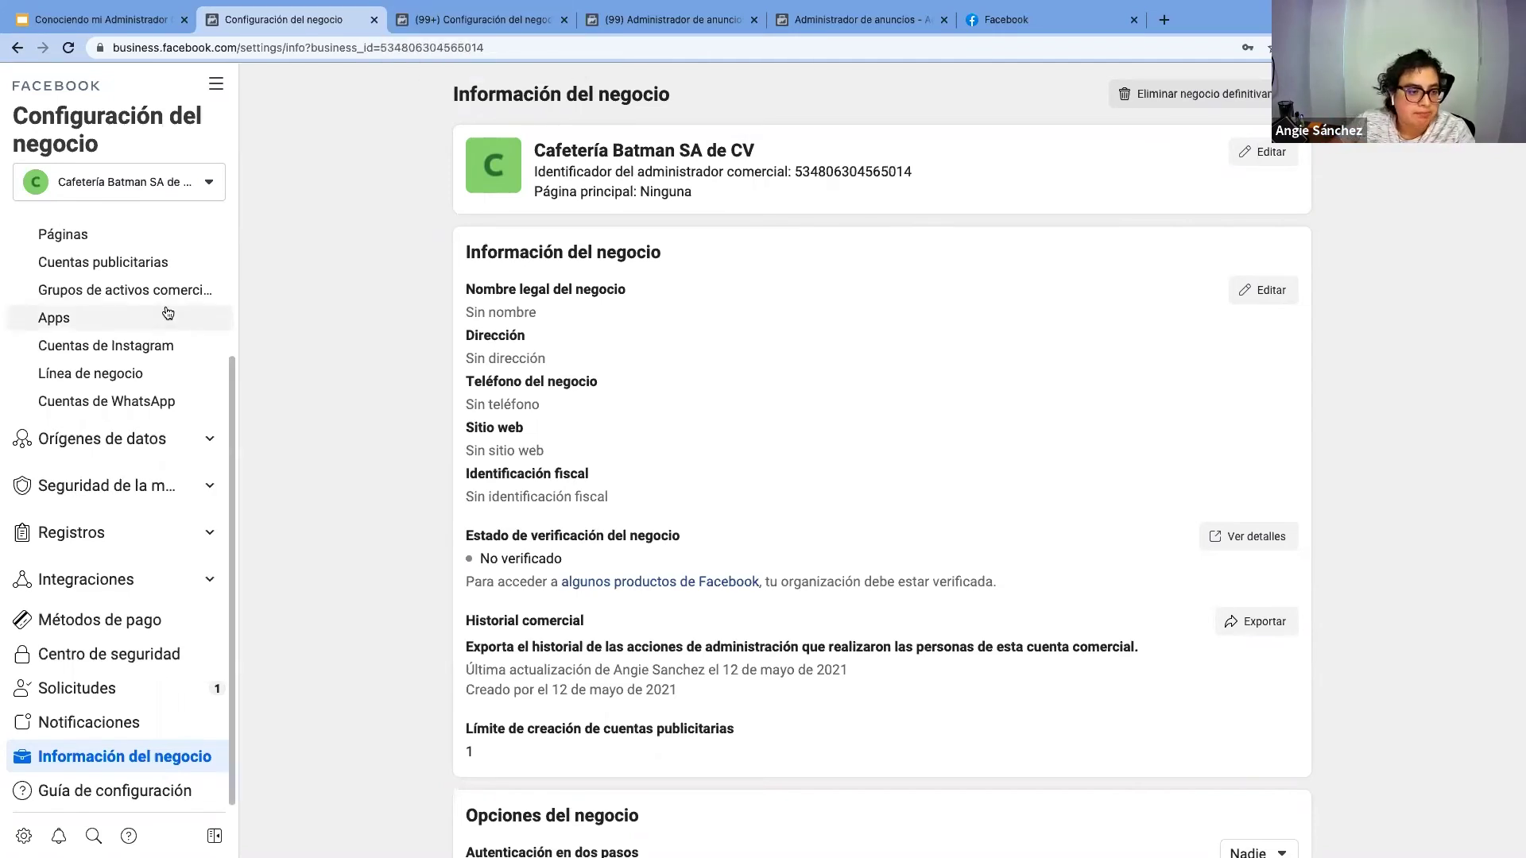
Return to the Cafetería Batman ad accounts and review the ASMX account's details
{"action": "scroll", "coordinate": [167, 313], "scroll_direction": "up", "scroll_amount": 3}
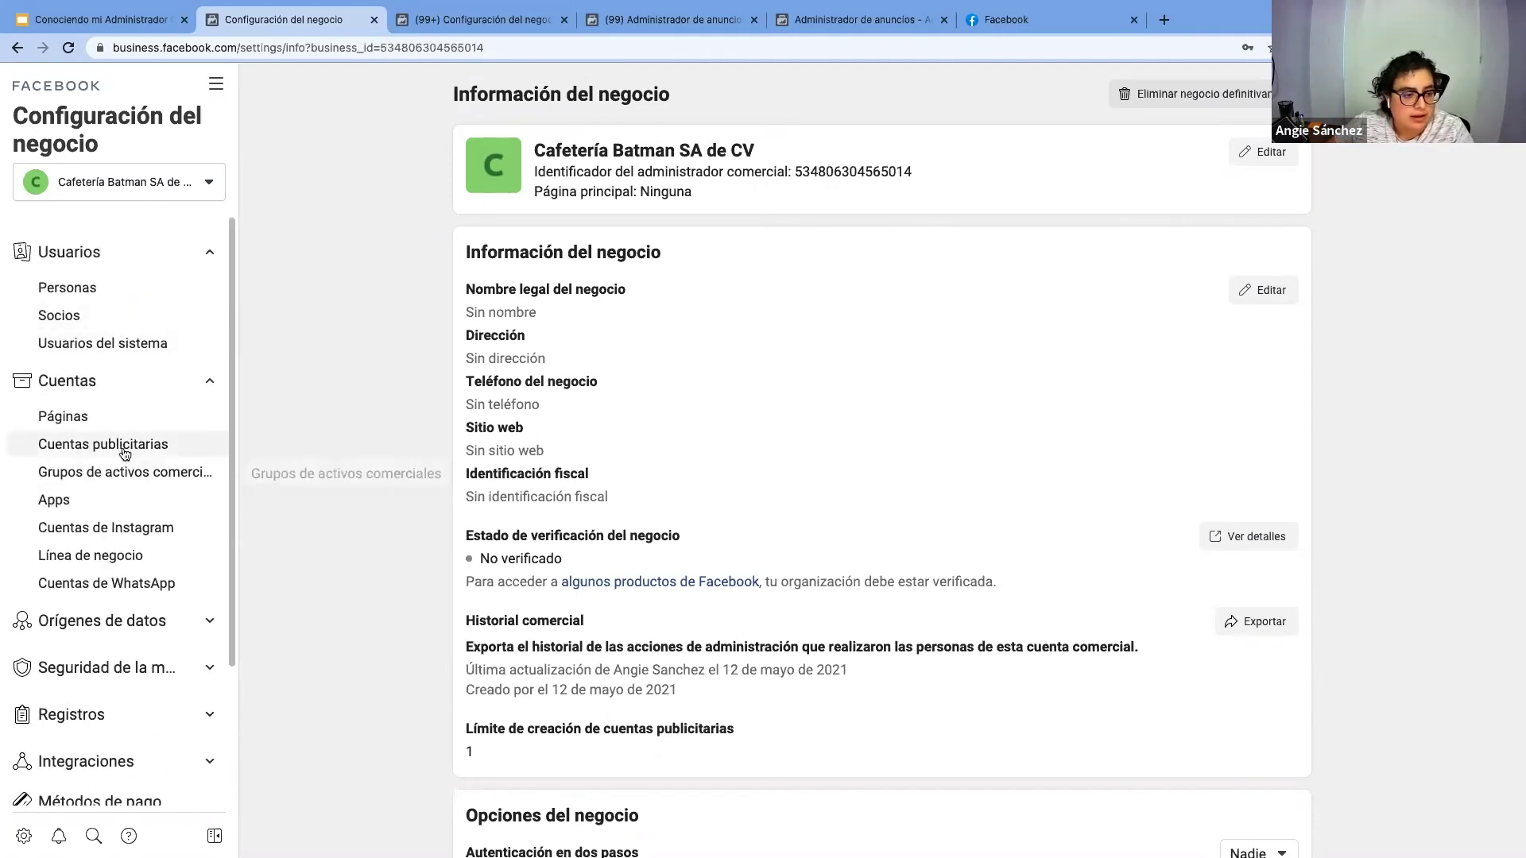
{"action": "left_click", "coordinate": [153, 451]}
{"action": "scroll", "coordinate": [231, 572], "scroll_direction": "down", "scroll_amount": 2}
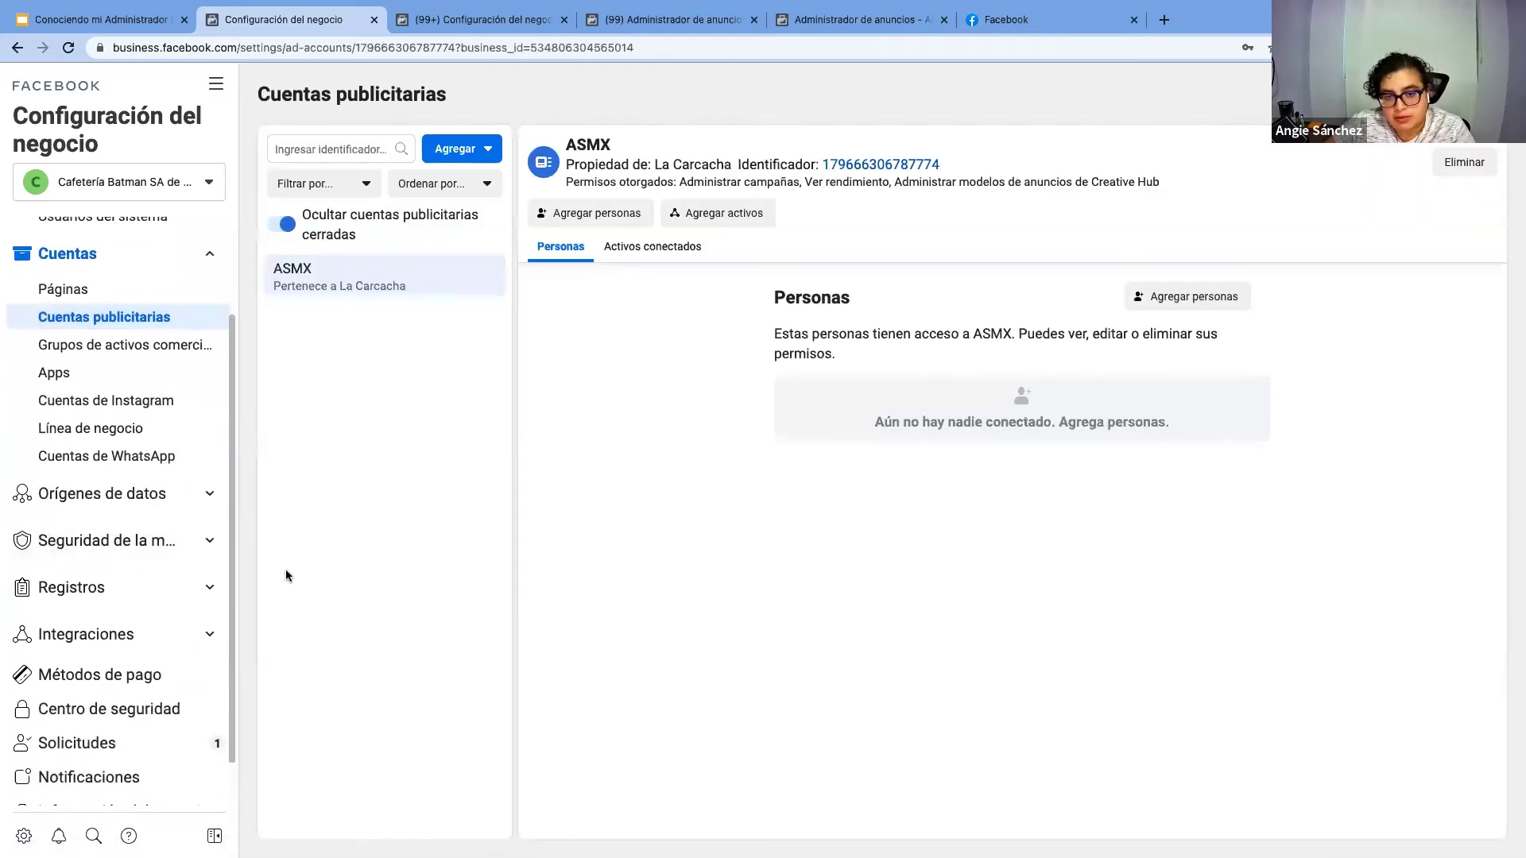
{"action": "scroll", "coordinate": [225, 557], "scroll_direction": "up", "scroll_amount": 2}
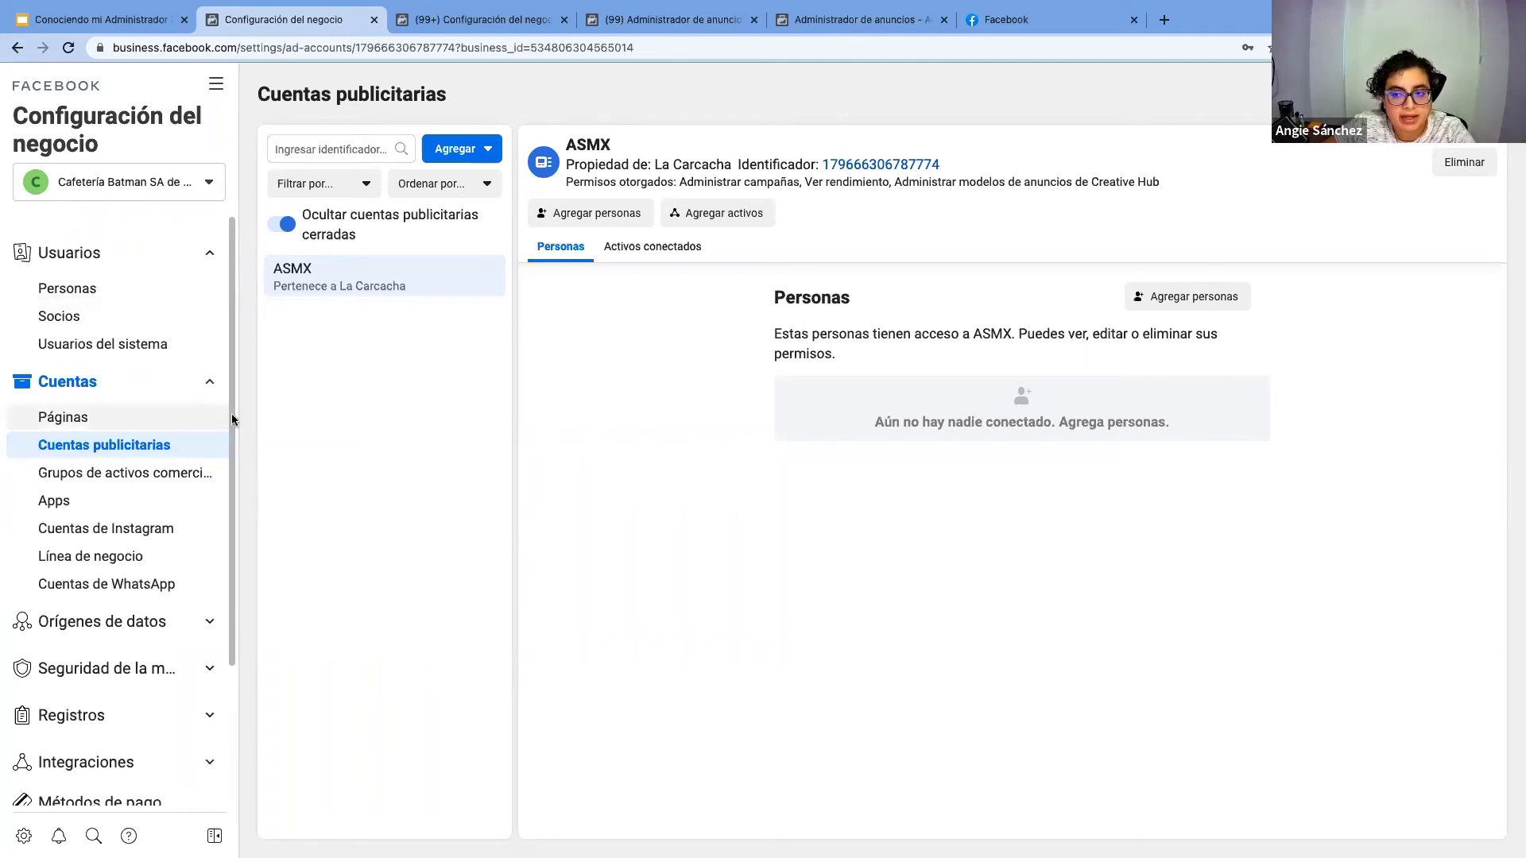
Review the Instagram accounts section of Cafetería Batman and look at the dialog for connecting an Instagram account, leaving without connecting one
{"action": "left_click", "coordinate": [197, 531]}
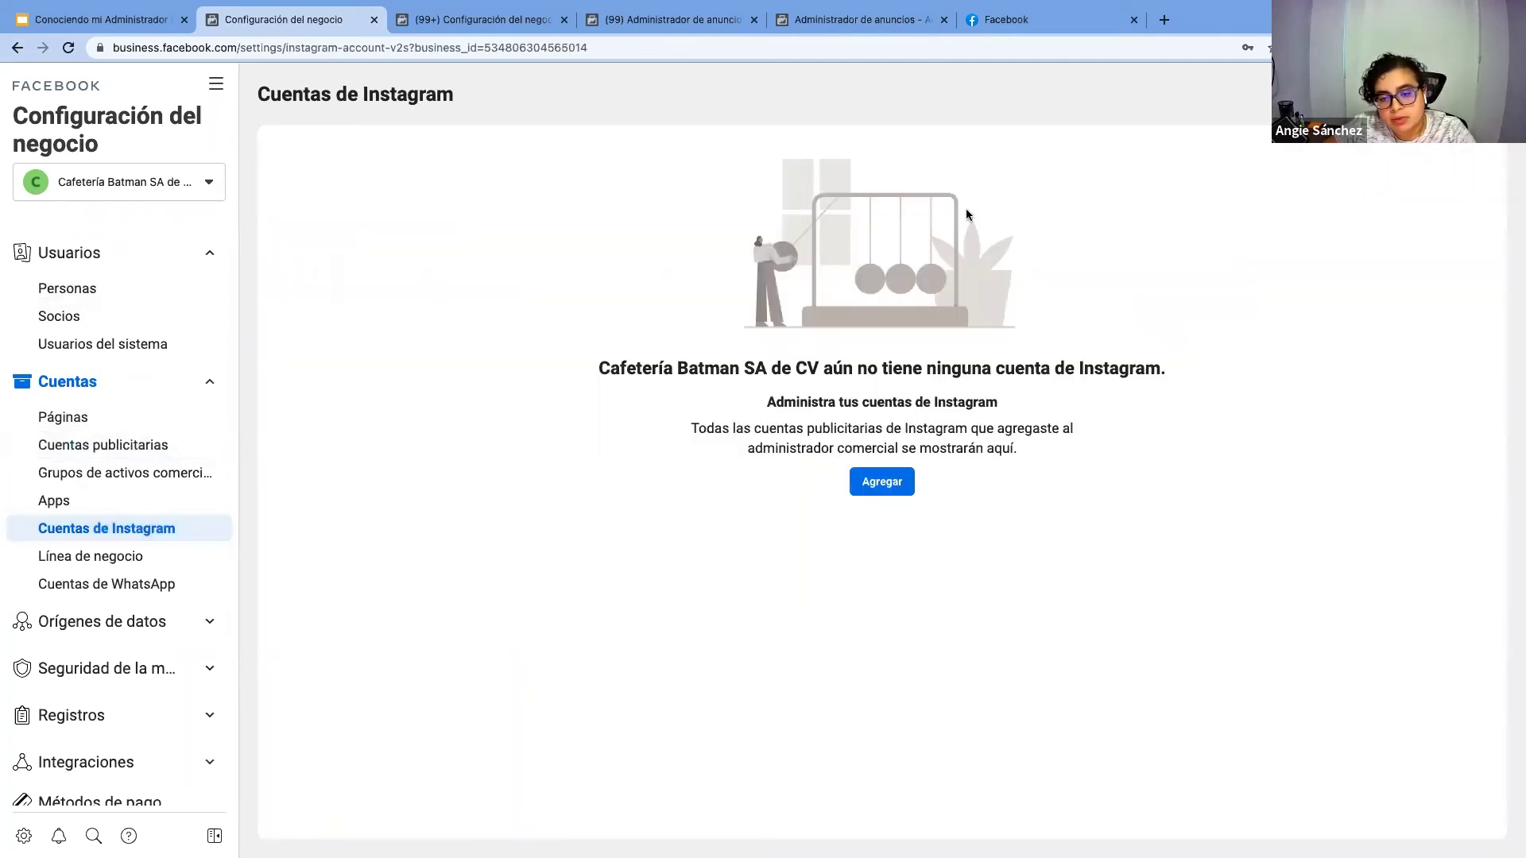
{"action": "left_click_drag", "start_coordinate": [1093, 449], "coordinate": [598, 371]}
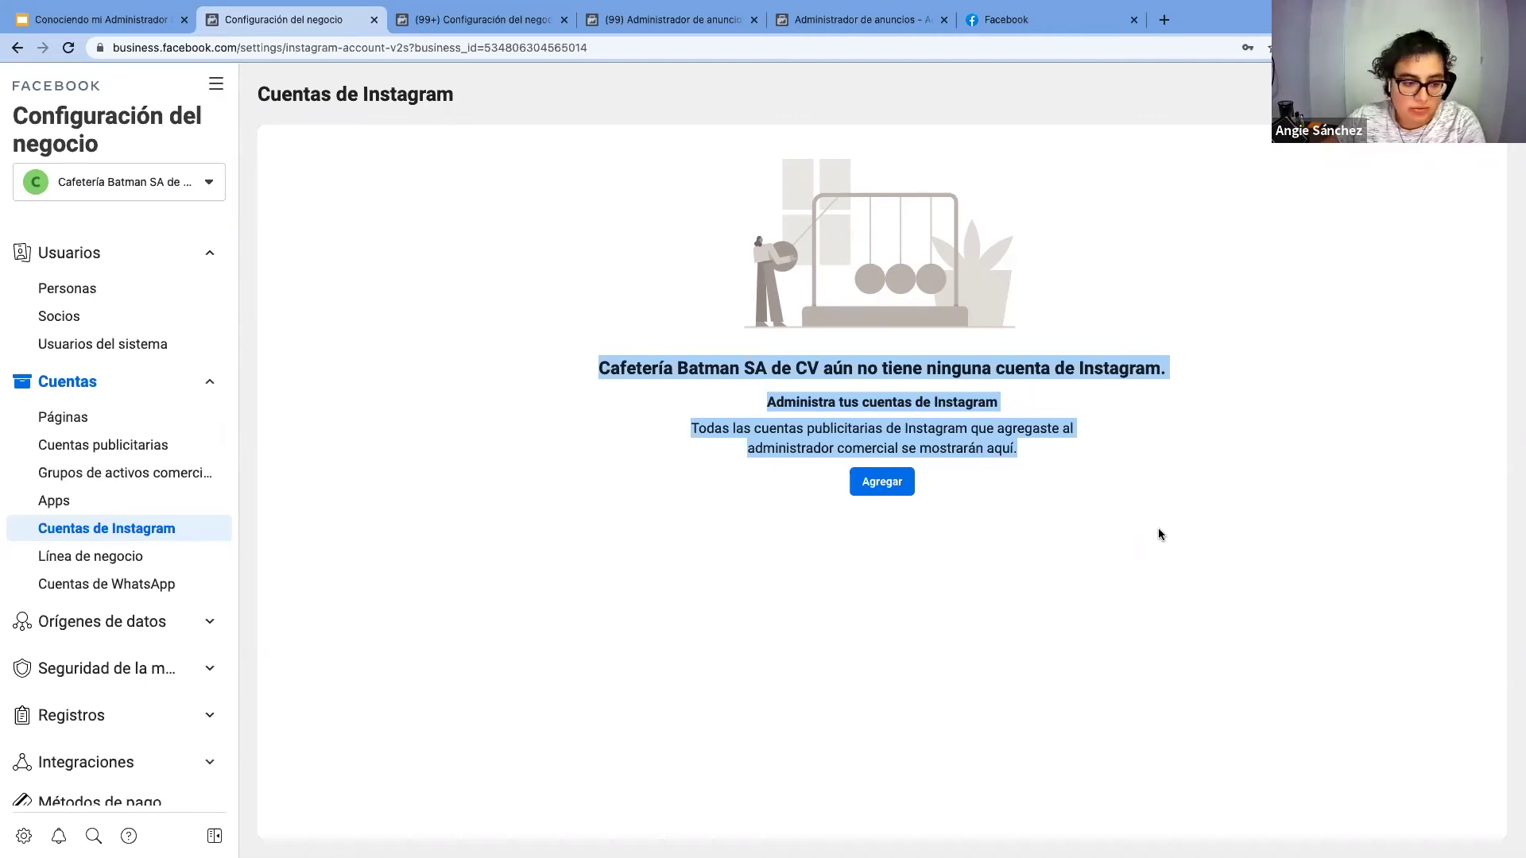
{"action": "left_click", "coordinate": [1072, 539]}
{"action": "left_click", "coordinate": [882, 483]}
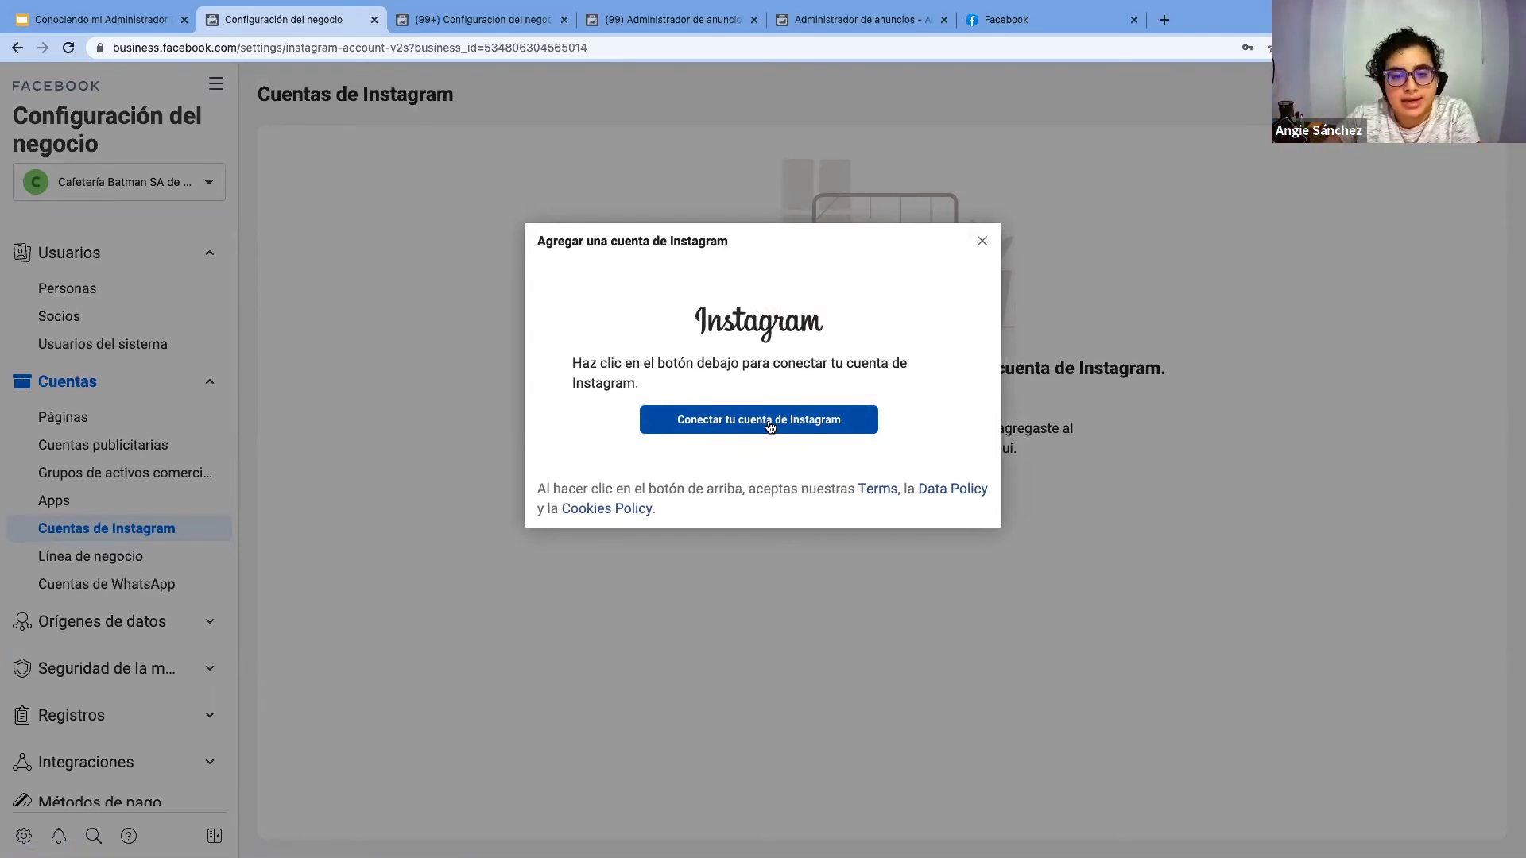
{"action": "left_click", "coordinate": [982, 241]}
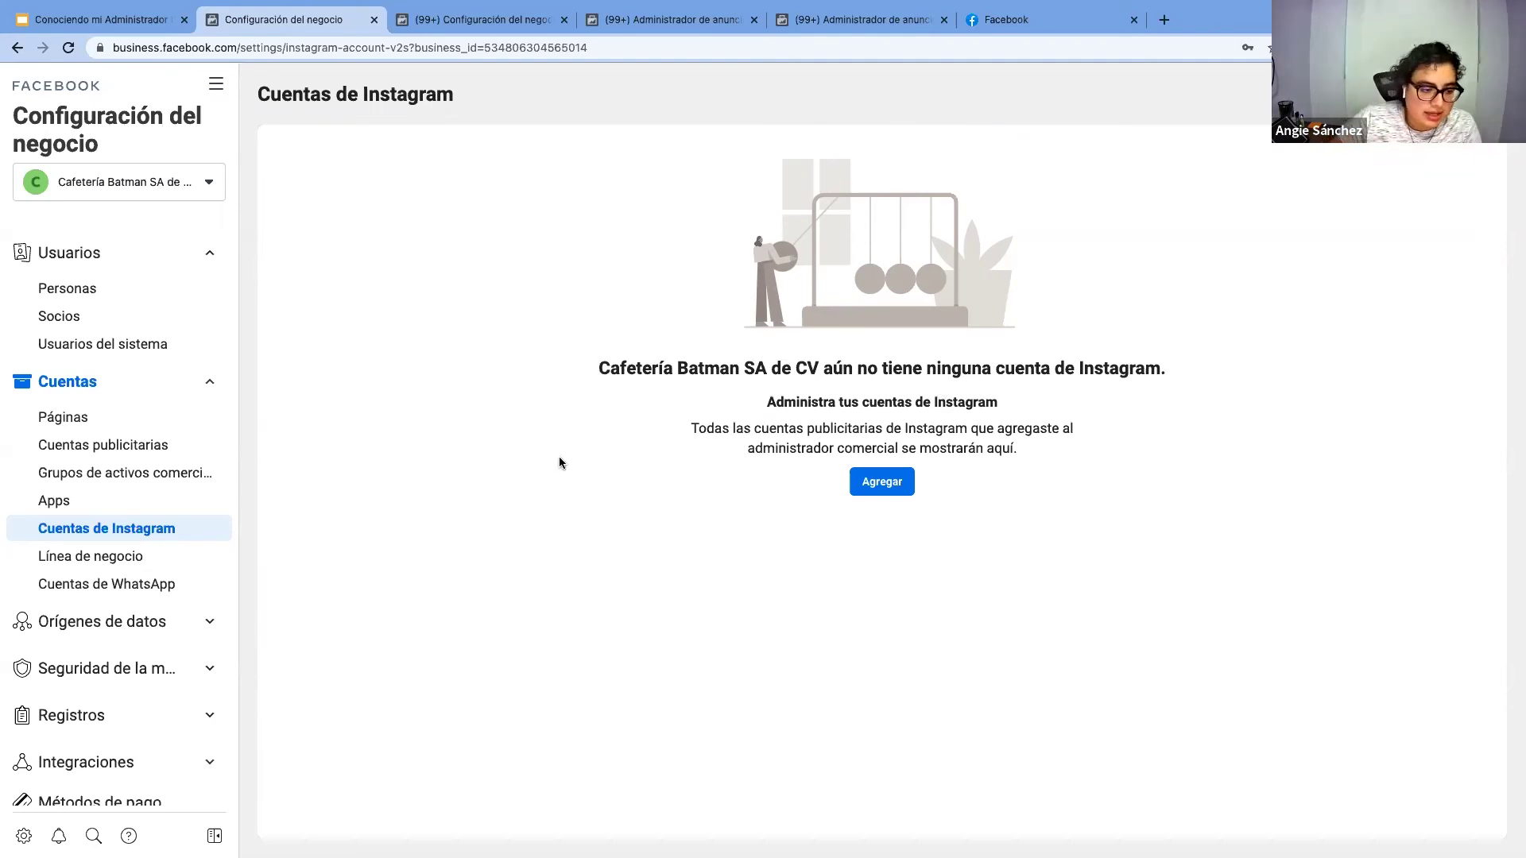
Look at the phone number requirements for adding a WhatsApp Business account to Cafetería Batman, then cancel the dialog
{"action": "left_click", "coordinate": [137, 586]}
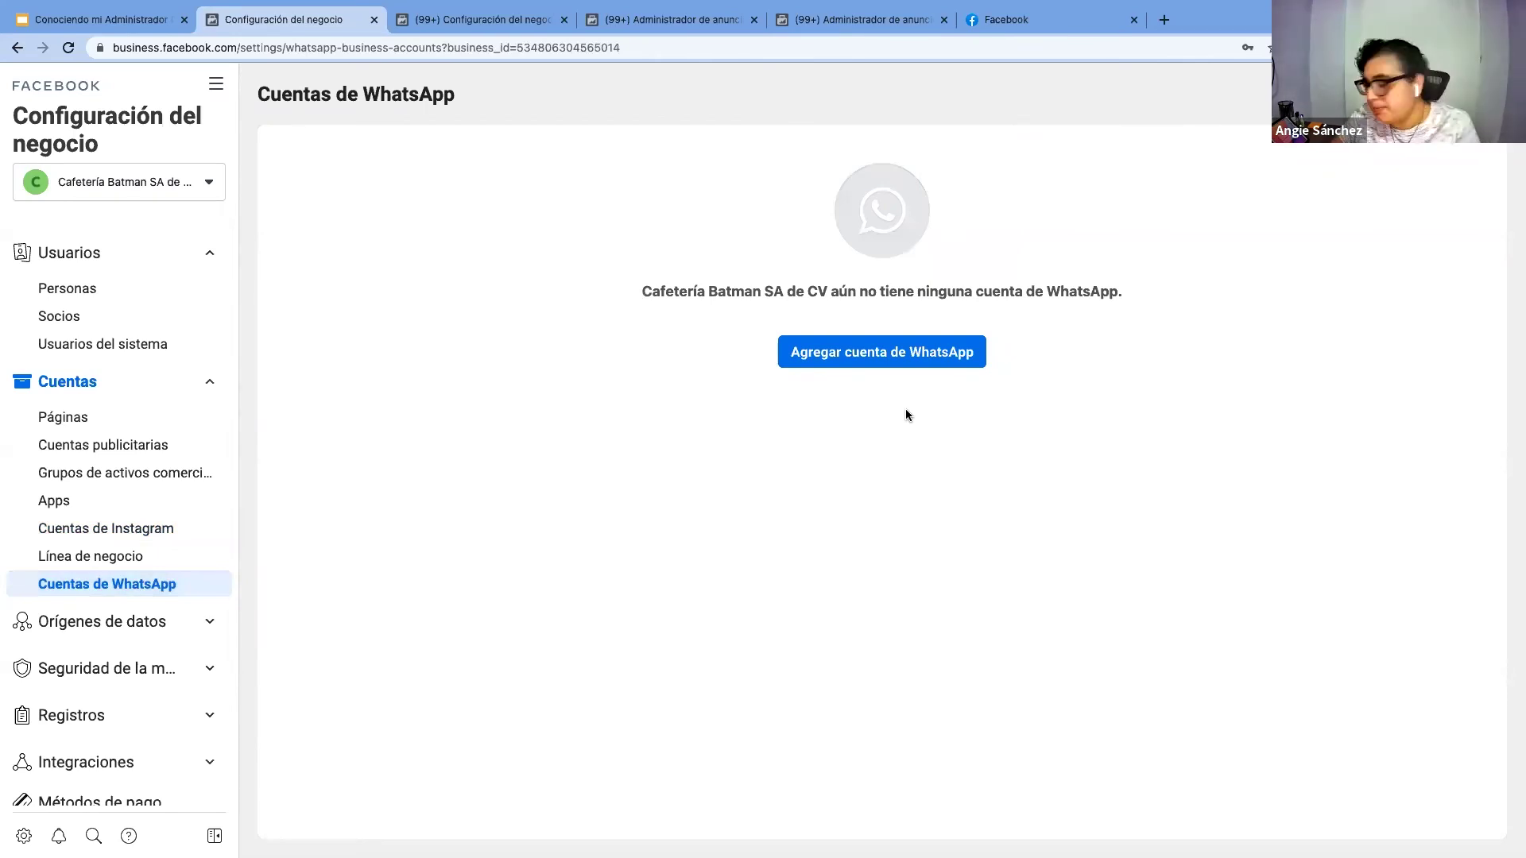
{"action": "left_click", "coordinate": [902, 352]}
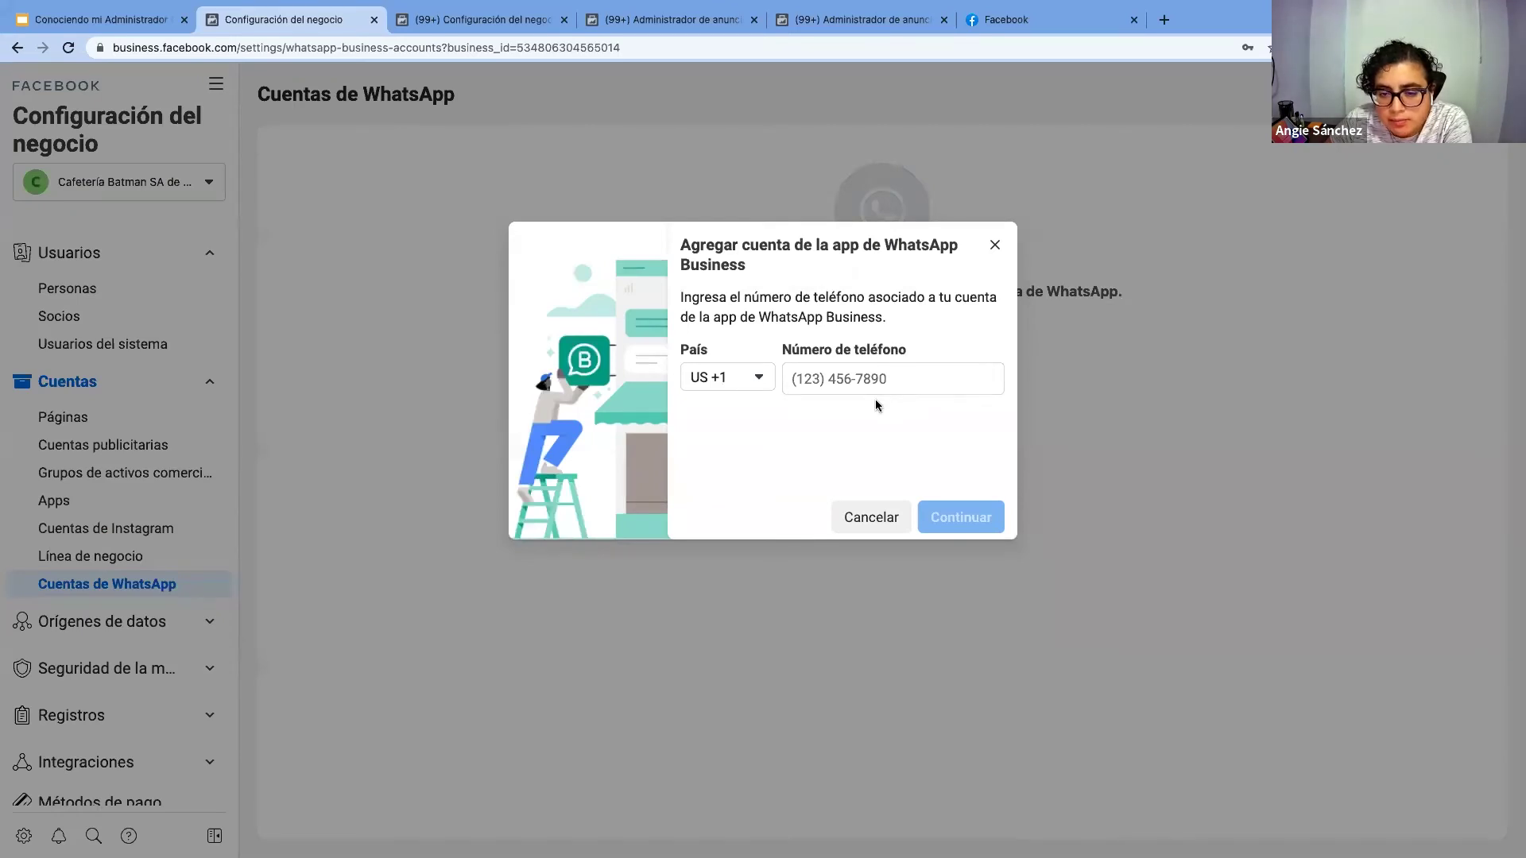
{"action": "left_click_drag", "start_coordinate": [887, 319], "coordinate": [767, 318]}
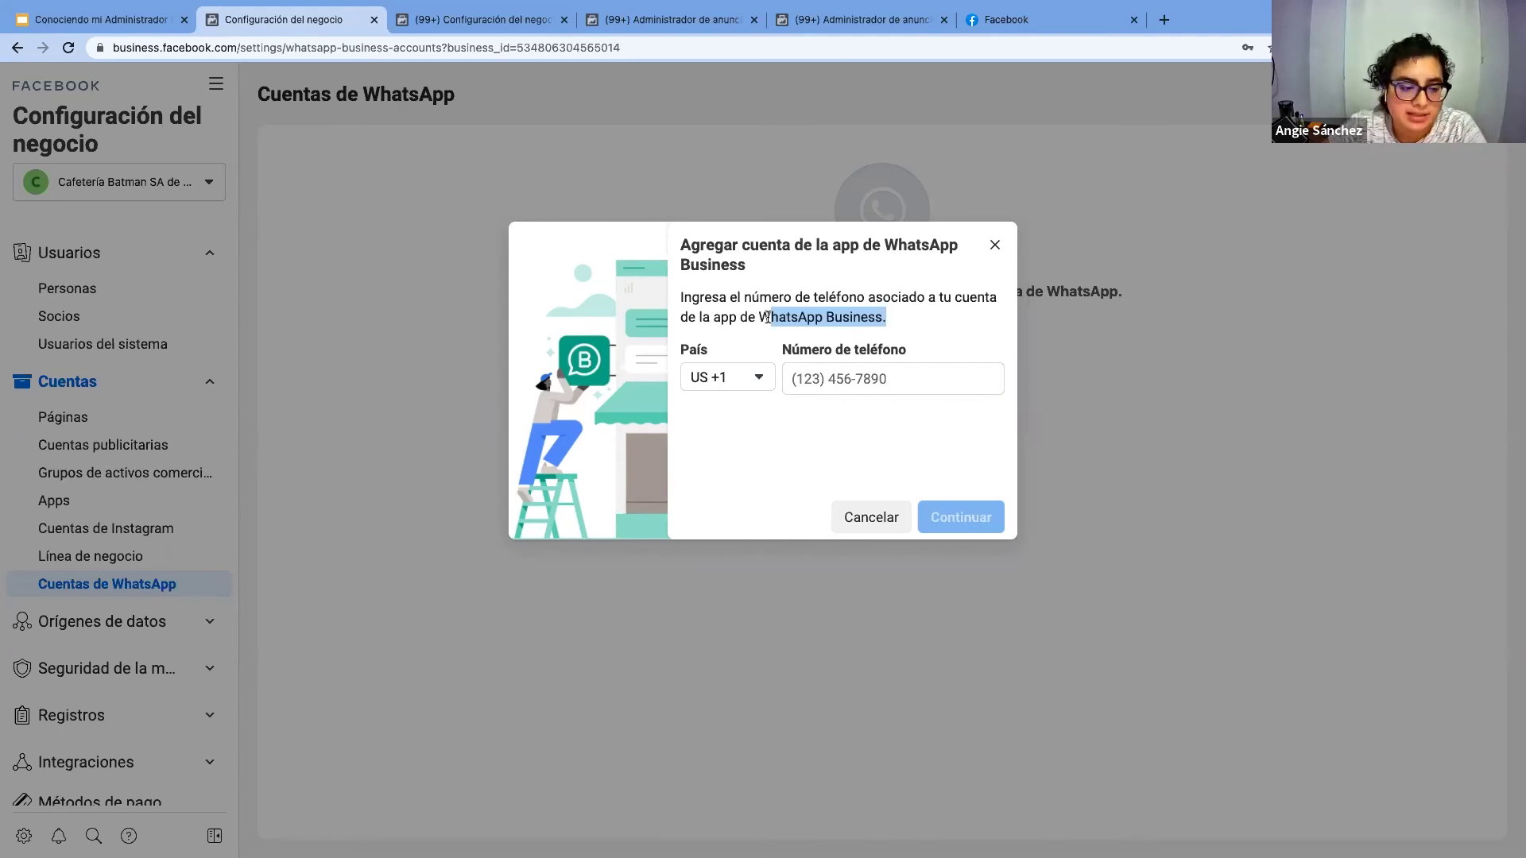
{"action": "left_click", "coordinate": [858, 520]}
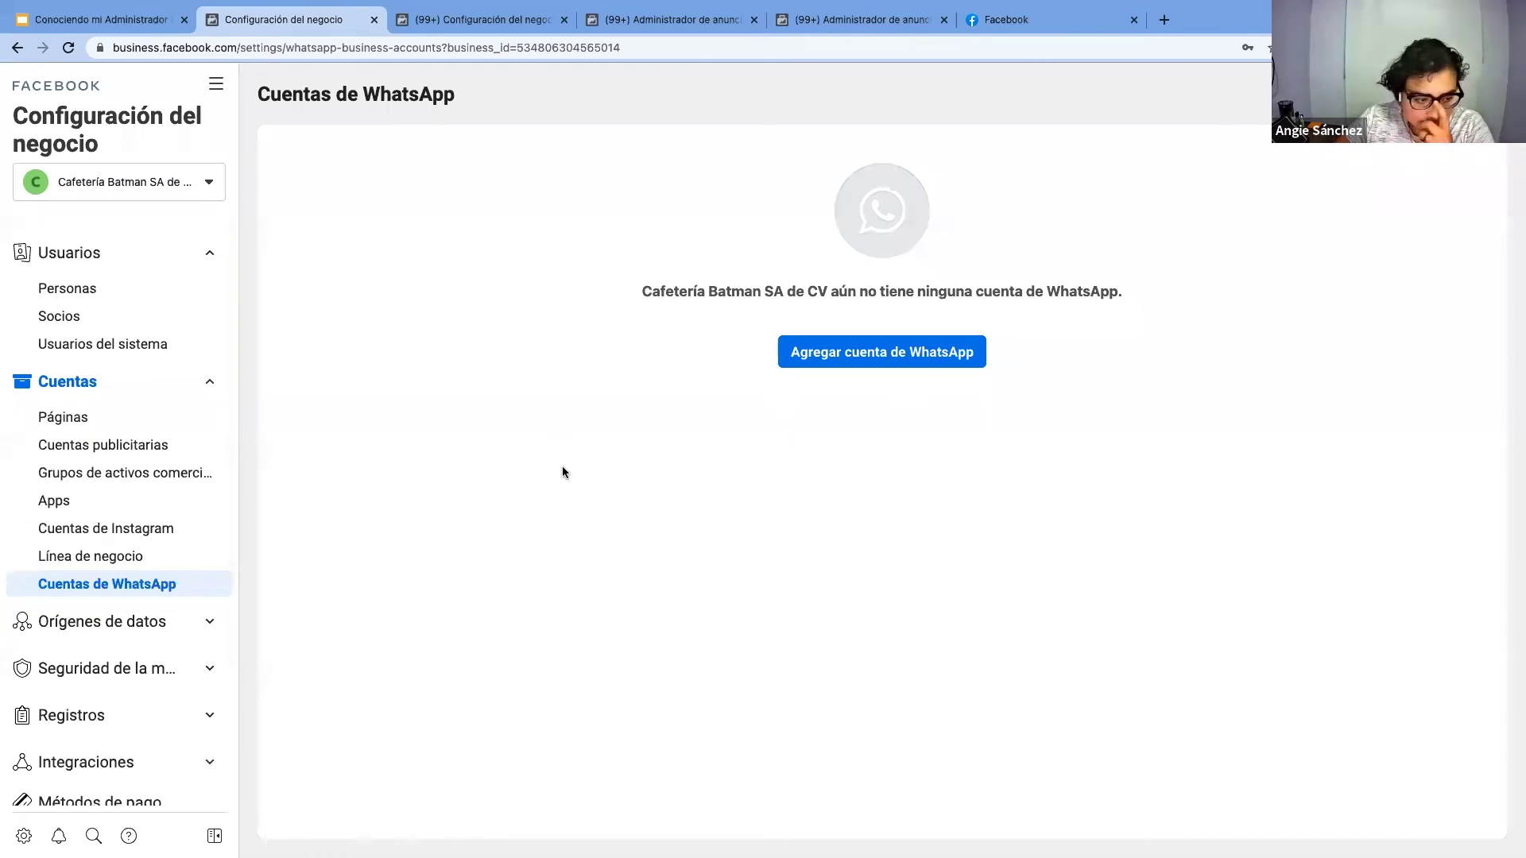
Collapse the users and accounts sections and view Cafetería Batman's pixels under the data sources
{"action": "left_click", "coordinate": [147, 254]}
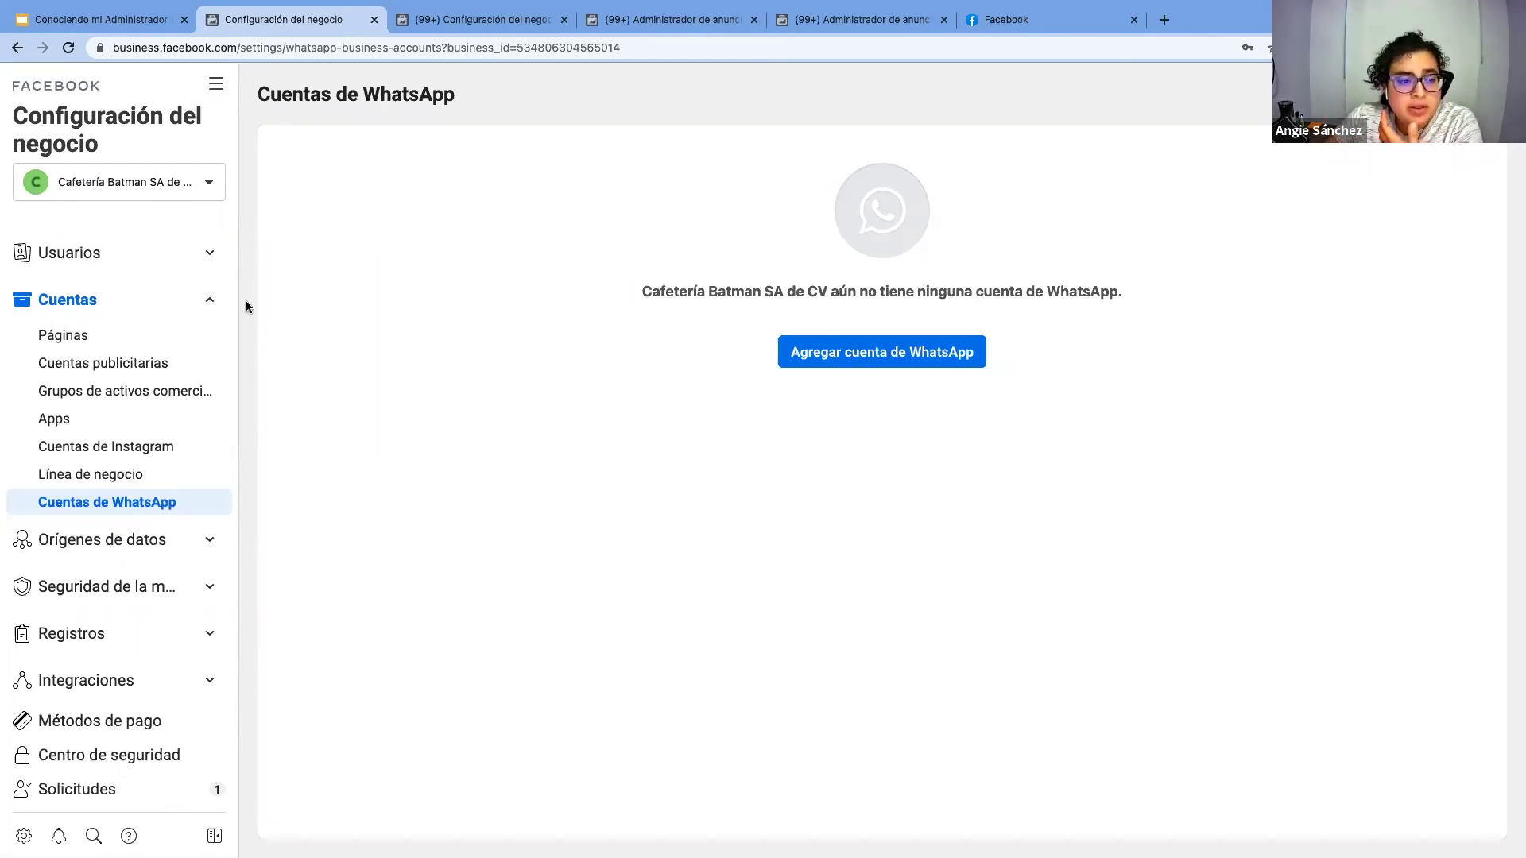
{"action": "left_click", "coordinate": [212, 302]}
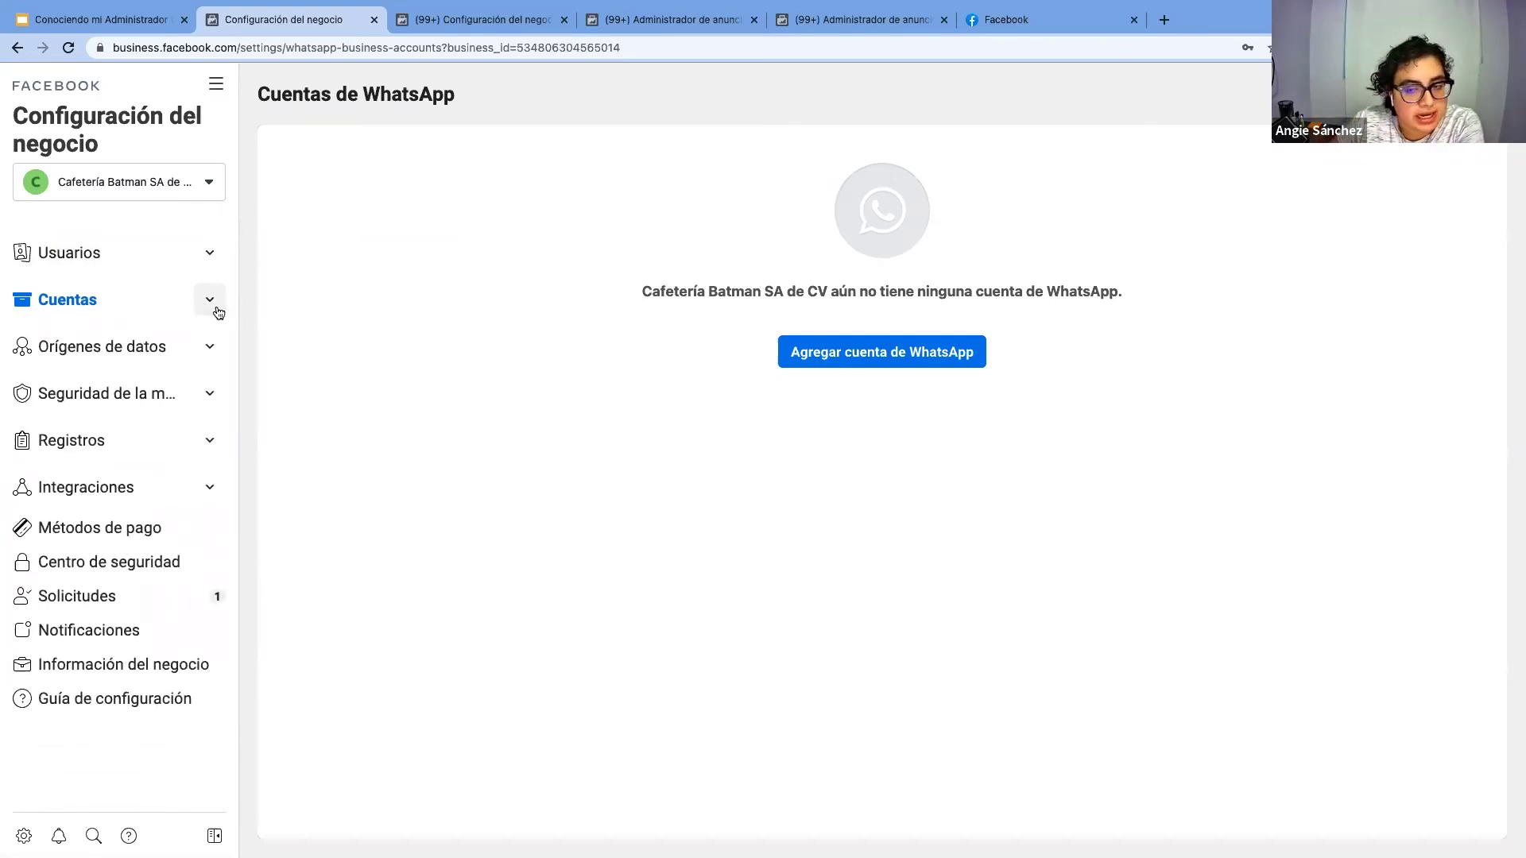
{"action": "left_click", "coordinate": [208, 345]}
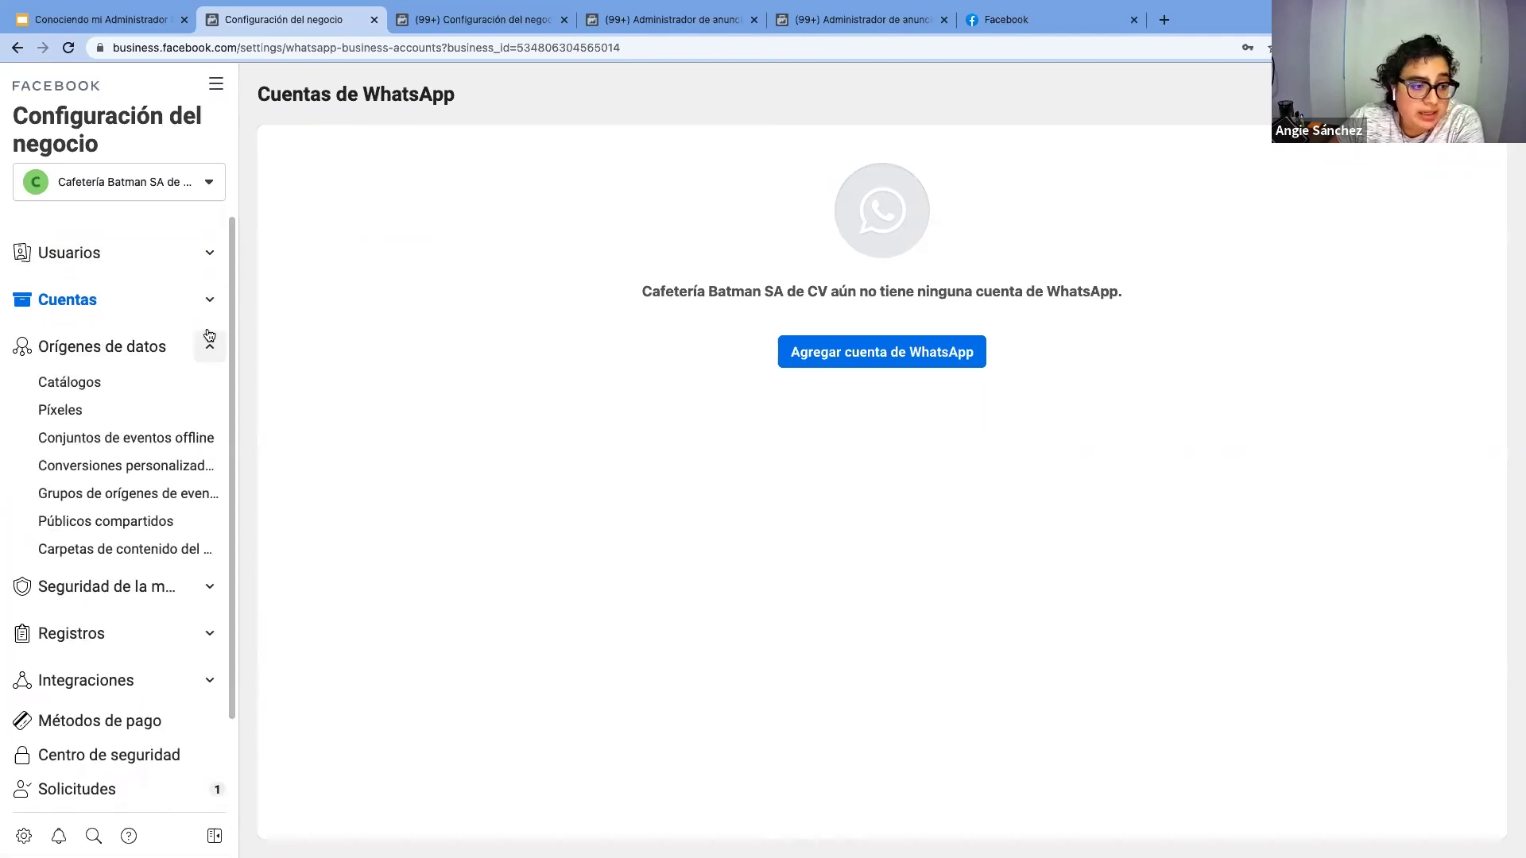
{"action": "left_click", "coordinate": [61, 409]}
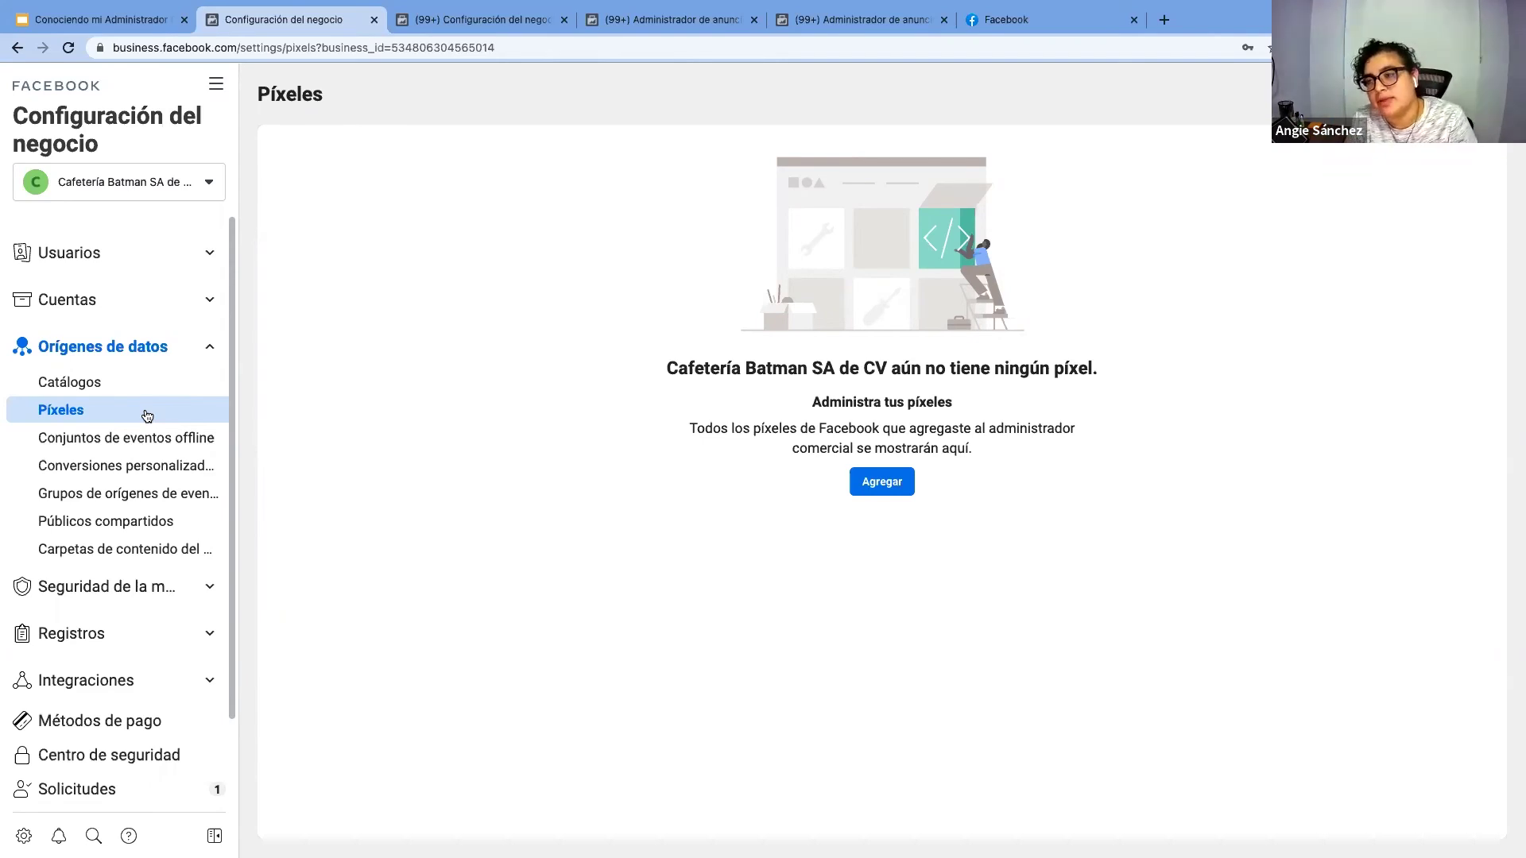
Open the Viva Aerobus website, vivaaerobus.com, in a new browser tab
{"action": "key", "text": "super+t"}
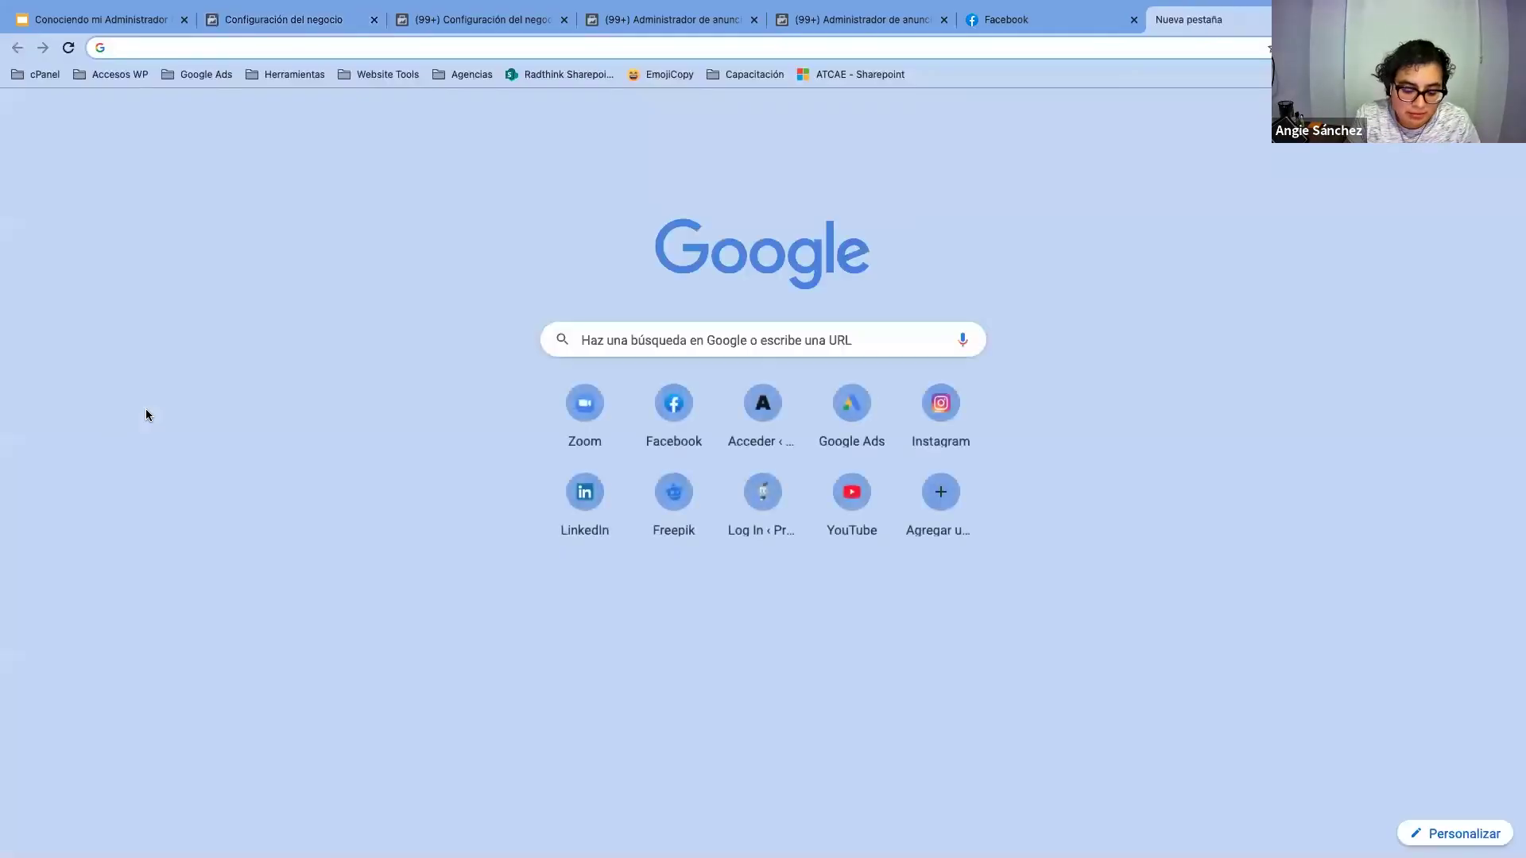
{"action": "type", "text": "vi"}
{"action": "key", "text": "Return"}
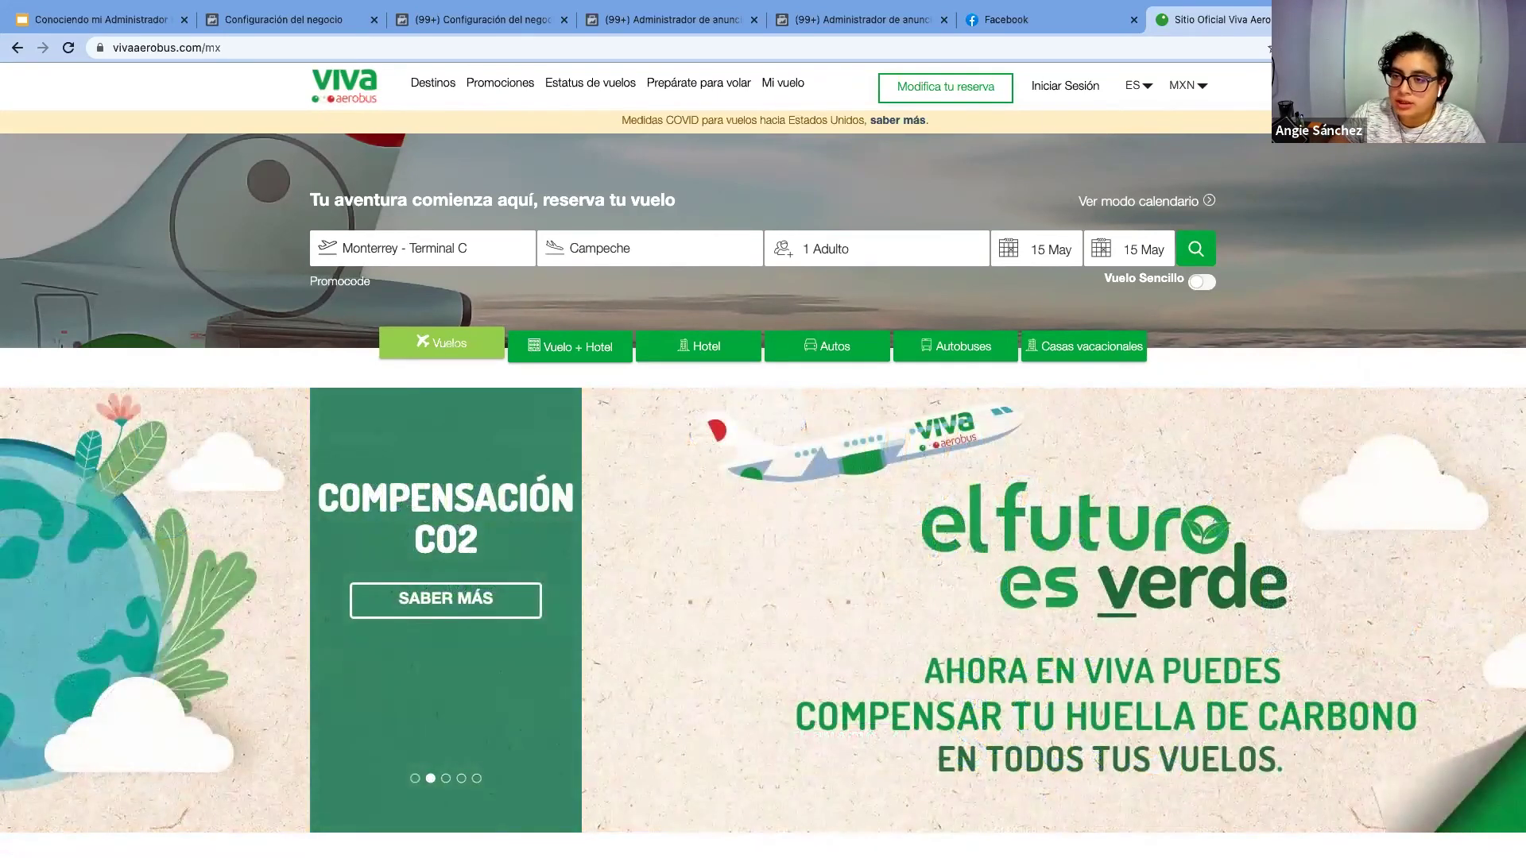
Inspect the fb_page_view event on the Viva Aerobus home page with Facebook Pixel Helper
{"action": "left_click", "coordinate": [1354, 48]}
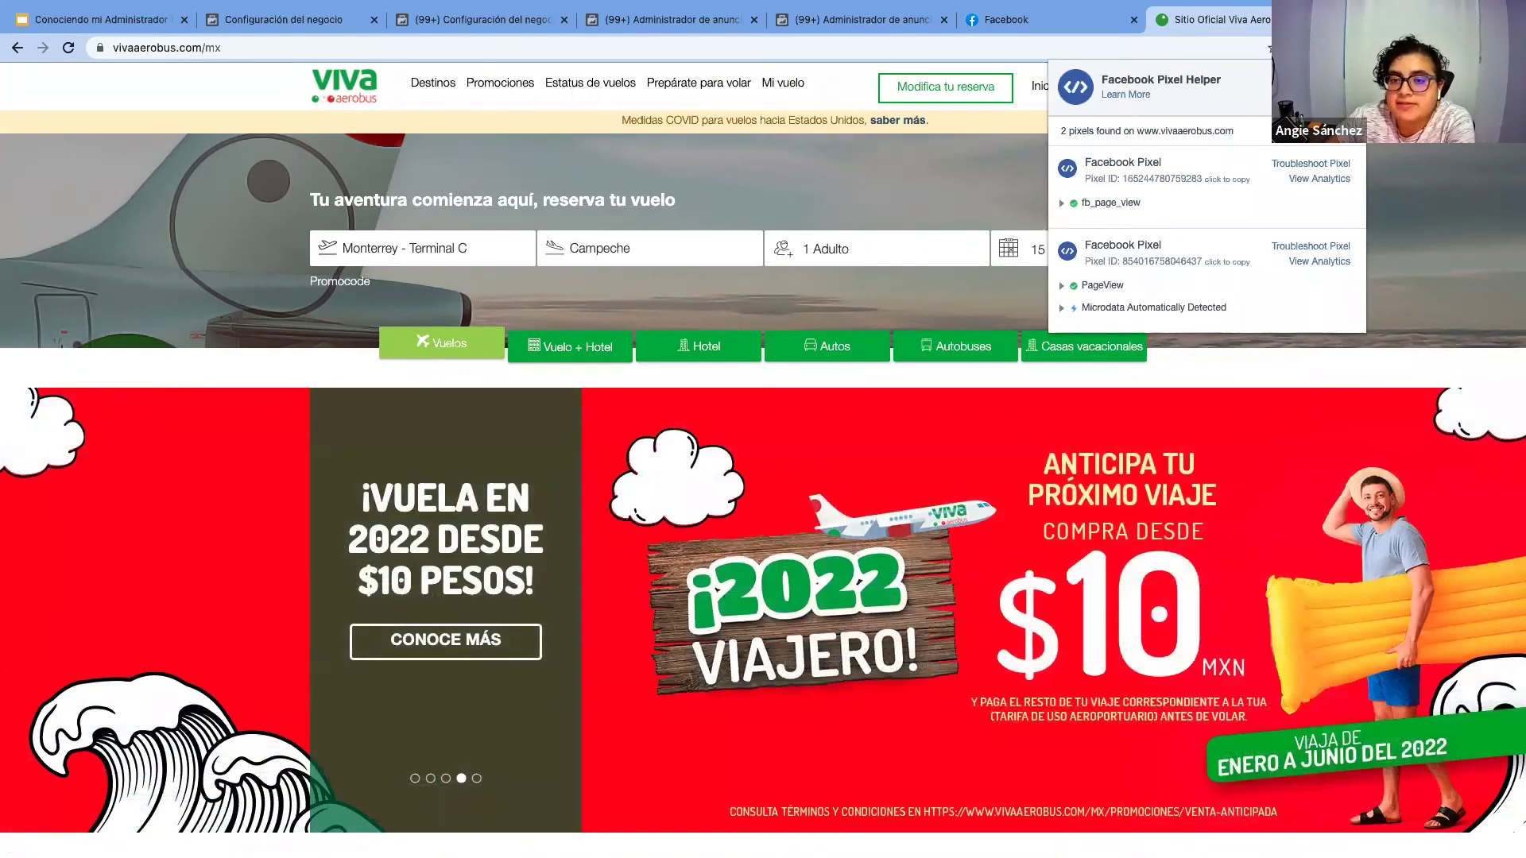
{"action": "left_click_drag", "start_coordinate": [1079, 204], "coordinate": [1144, 207]}
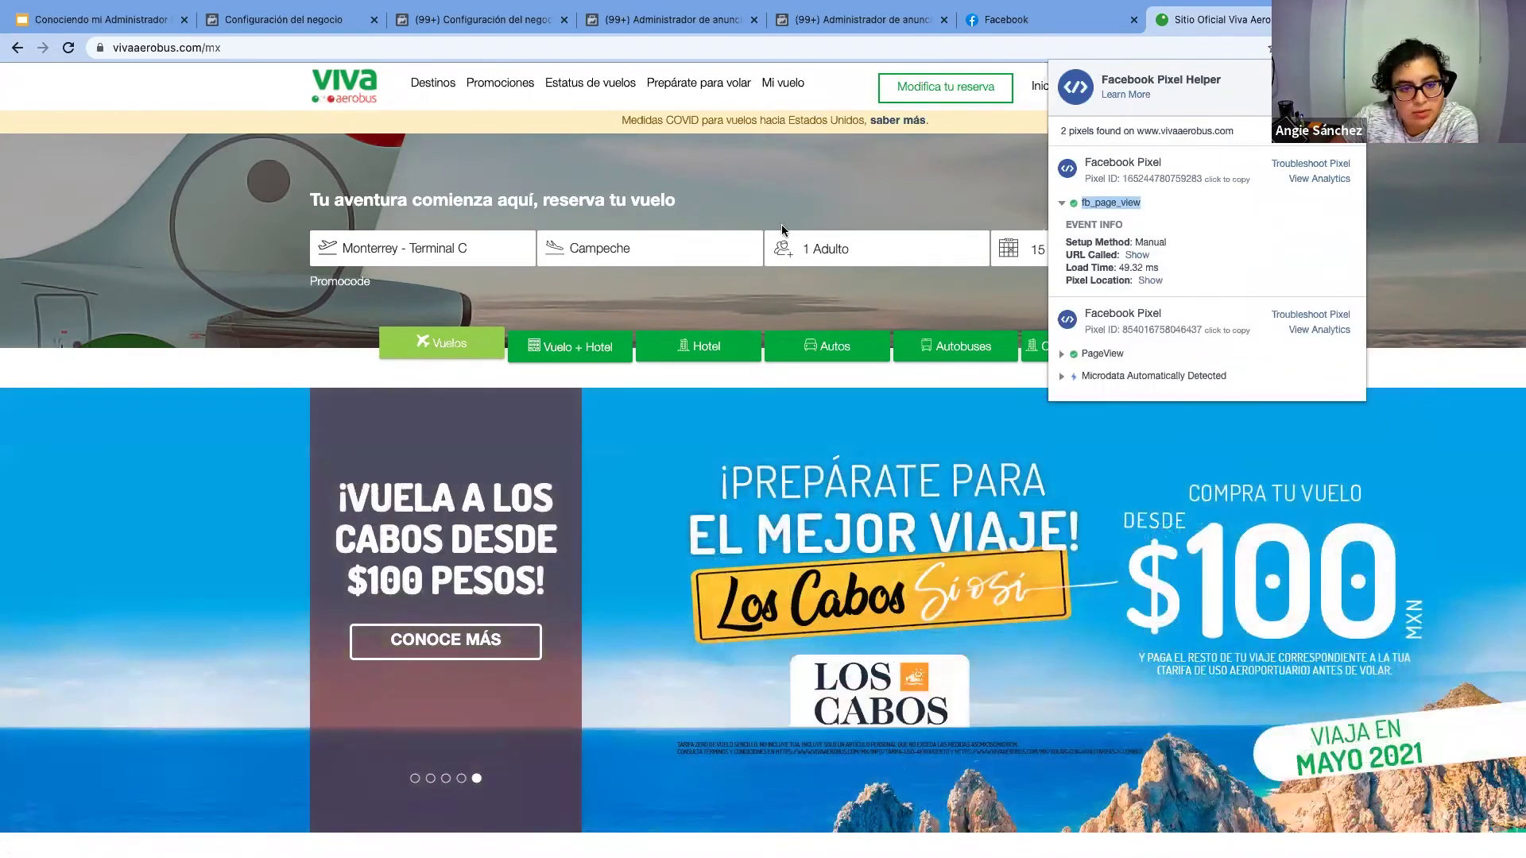
{"action": "left_click", "coordinate": [779, 198]}
Search for a round-trip flight from Monterrey - Terminal C to Campeche on 15 May for one adult
{"action": "left_click", "coordinate": [445, 249]}
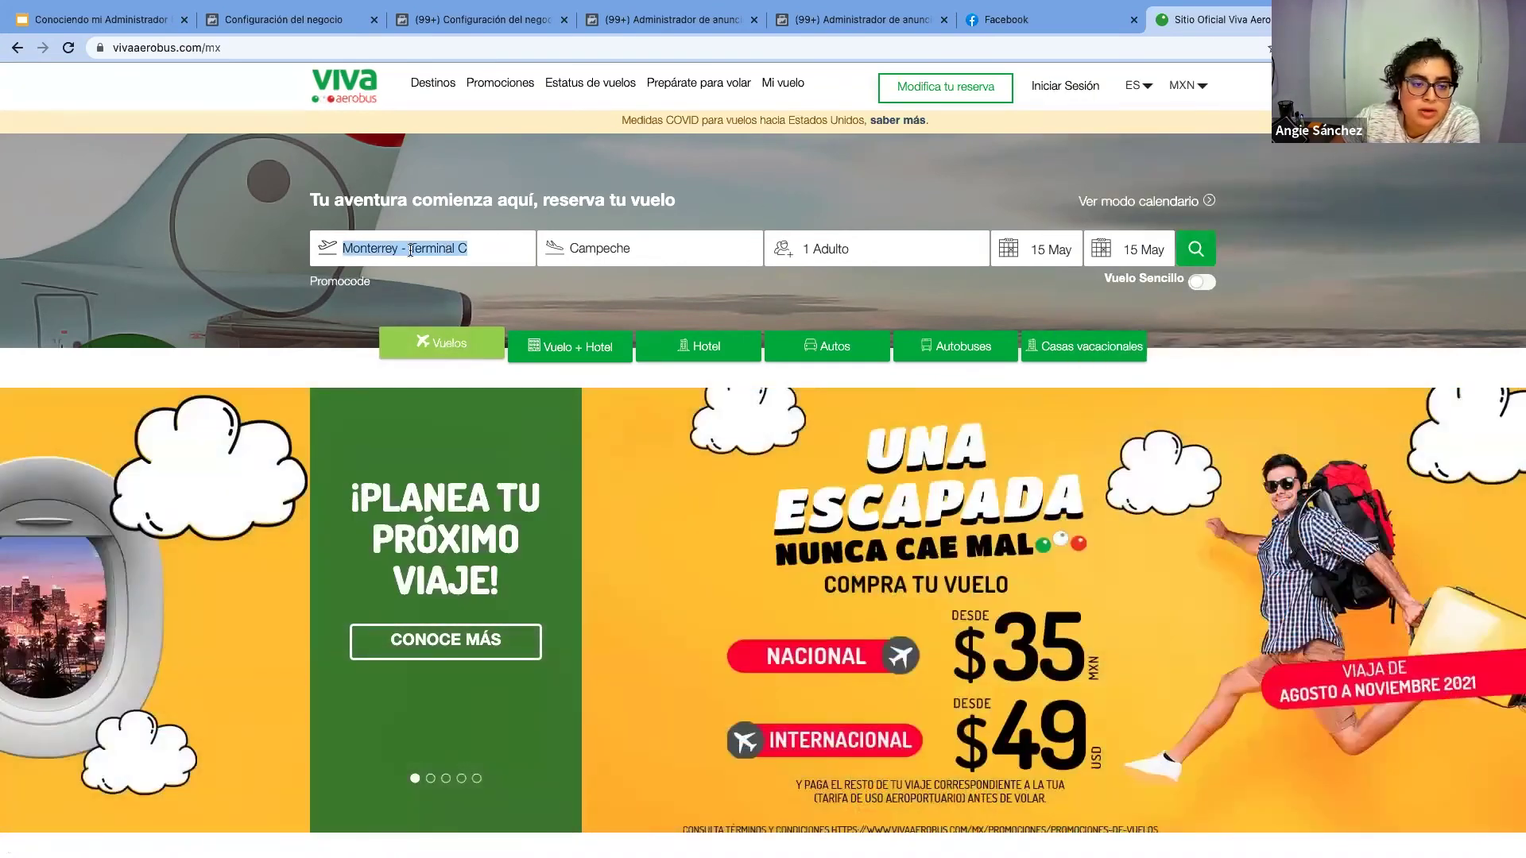
{"action": "left_click", "coordinate": [493, 251]}
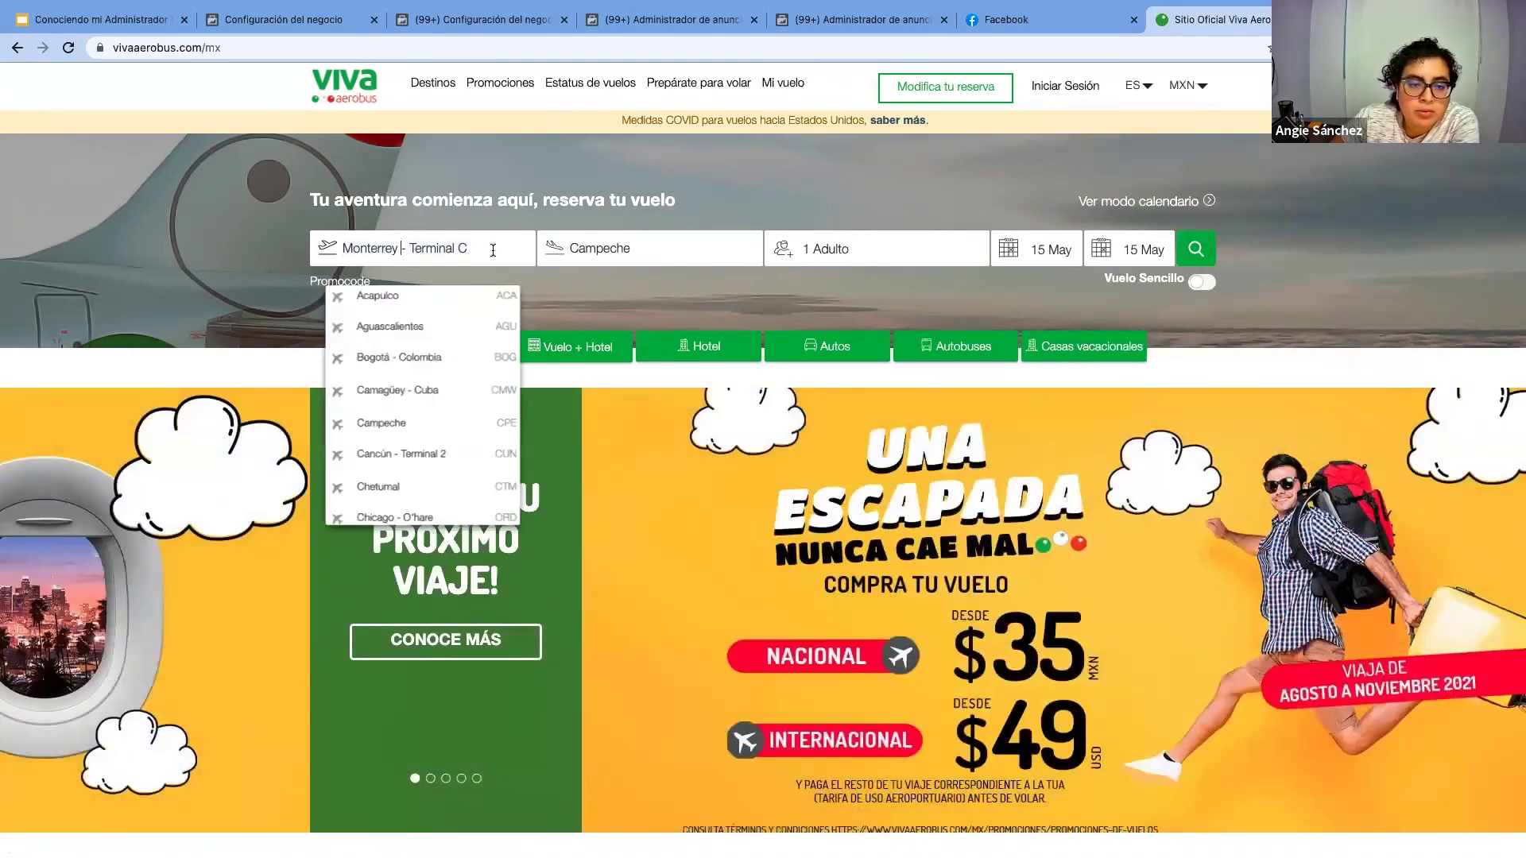
{"action": "left_click", "coordinate": [600, 248]}
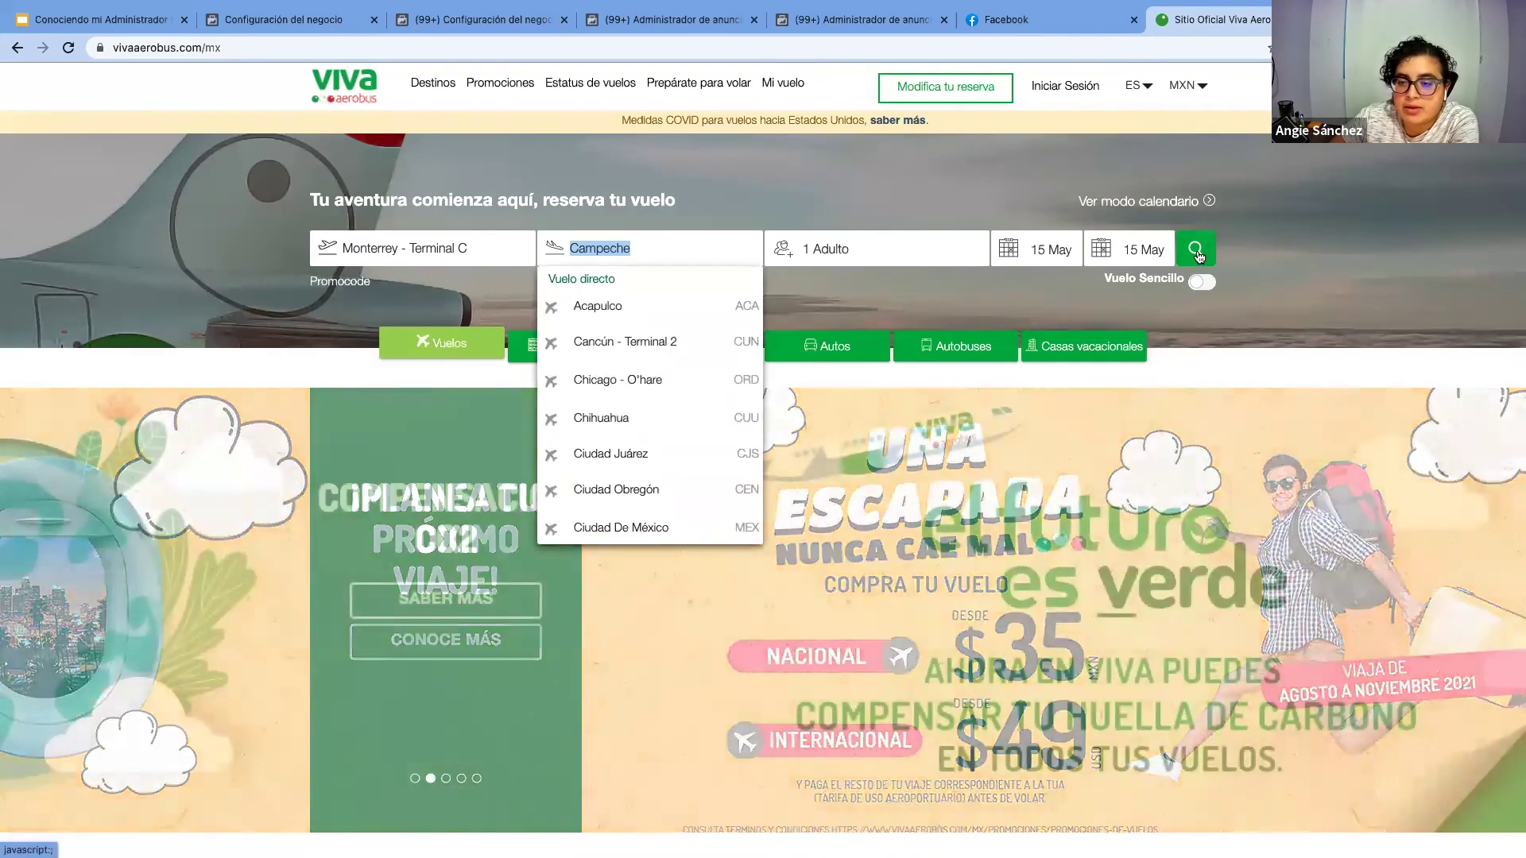
{"action": "left_click", "coordinate": [1201, 255]}
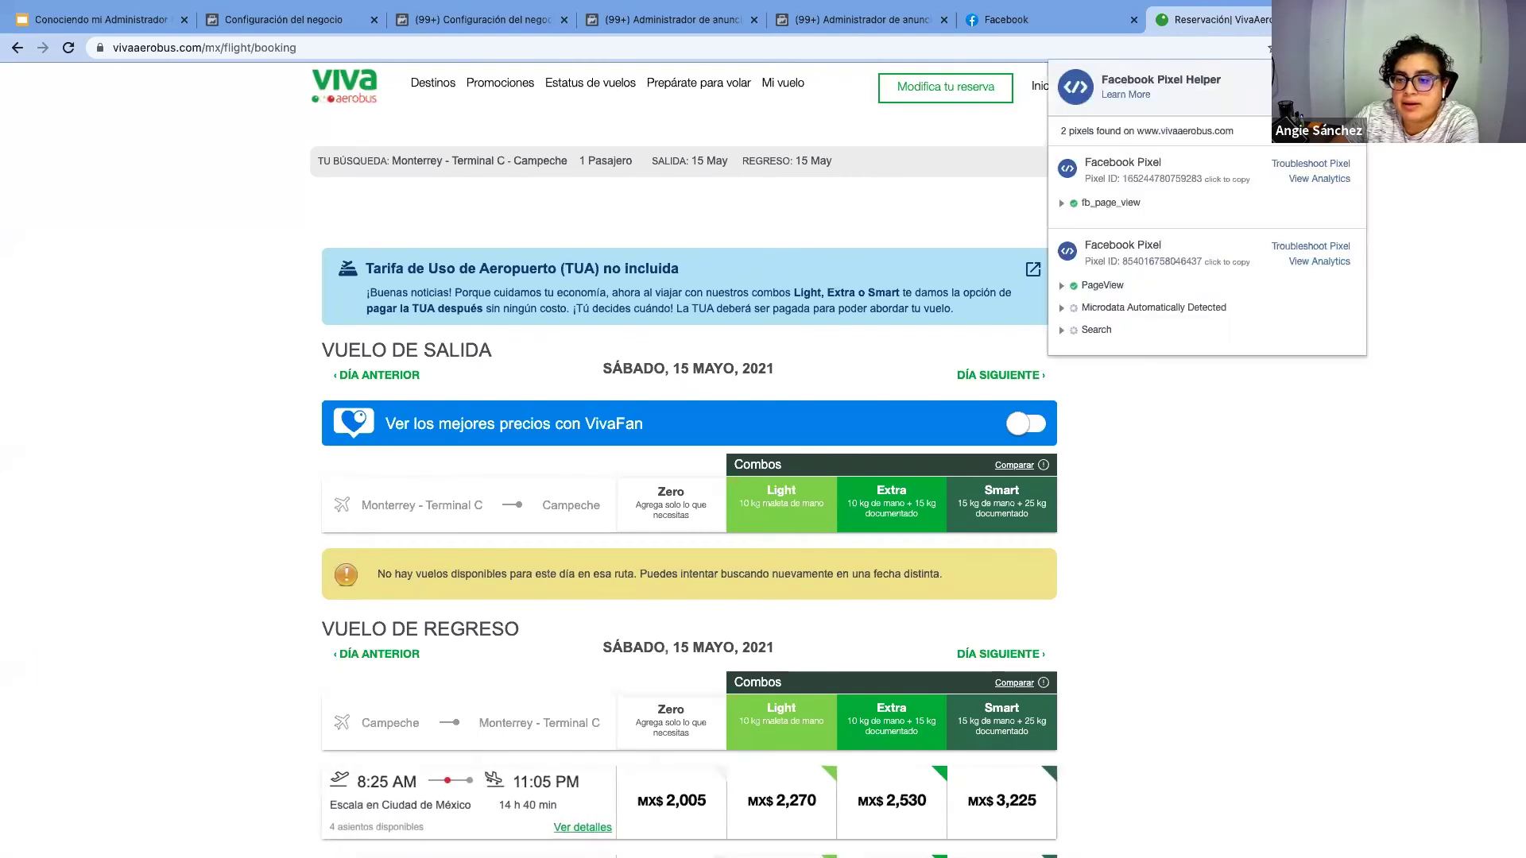
Examine the custom parameters of the pixel's Search event, including the origin airport, destination airport and travel dates
{"action": "left_click", "coordinate": [1061, 332]}
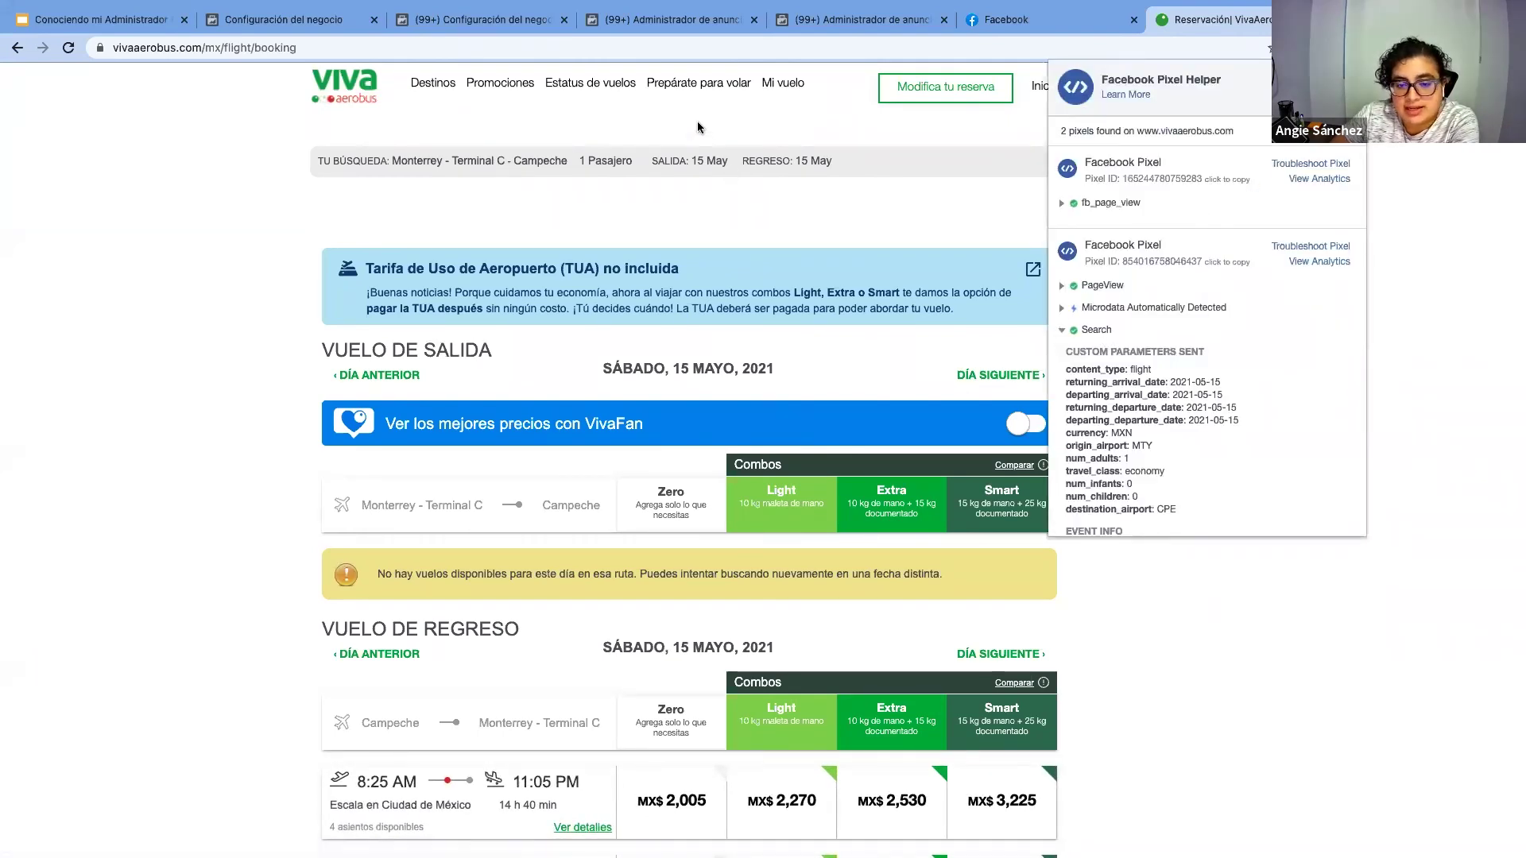
{"action": "scroll", "coordinate": [1203, 437], "scroll_direction": "down", "scroll_amount": 2}
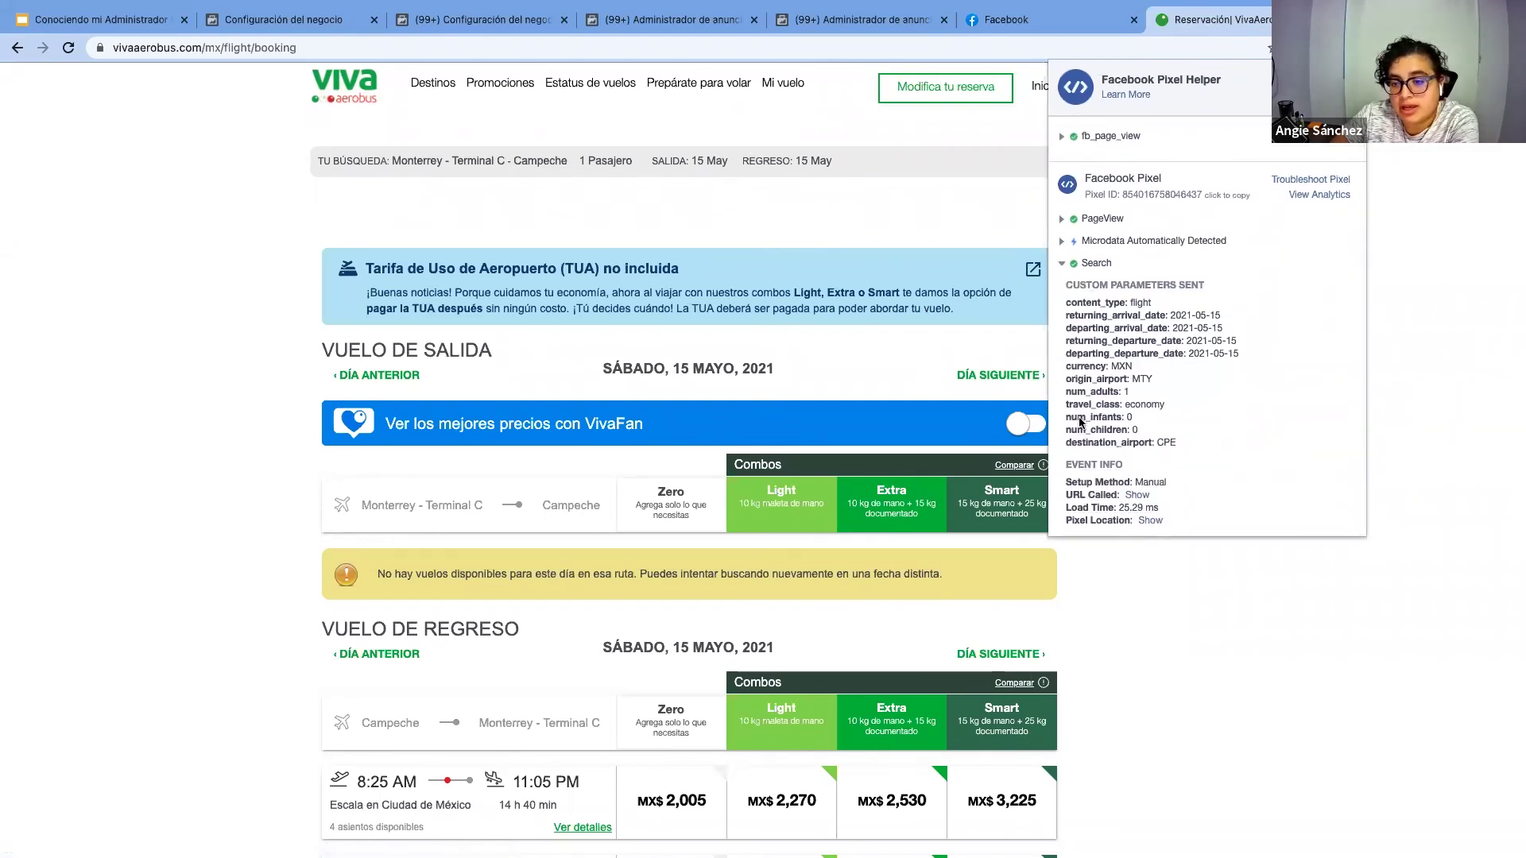
{"action": "left_click_drag", "start_coordinate": [1168, 318], "coordinate": [1226, 321]}
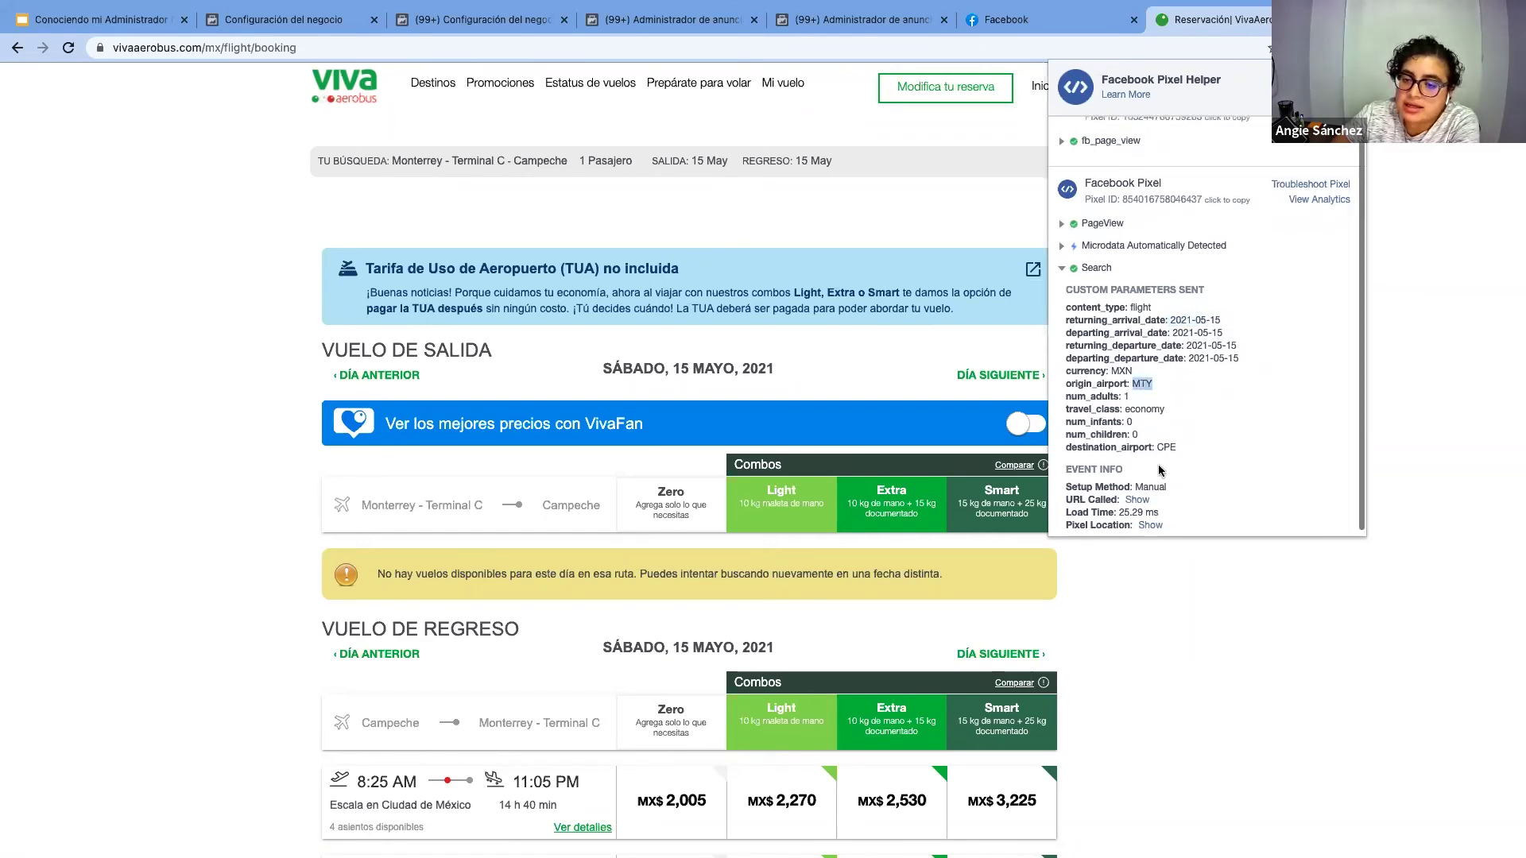
{"action": "left_click_drag", "start_coordinate": [1156, 443], "coordinate": [1179, 448]}
{"action": "scroll", "coordinate": [1179, 442], "scroll_direction": "up", "scroll_amount": 1}
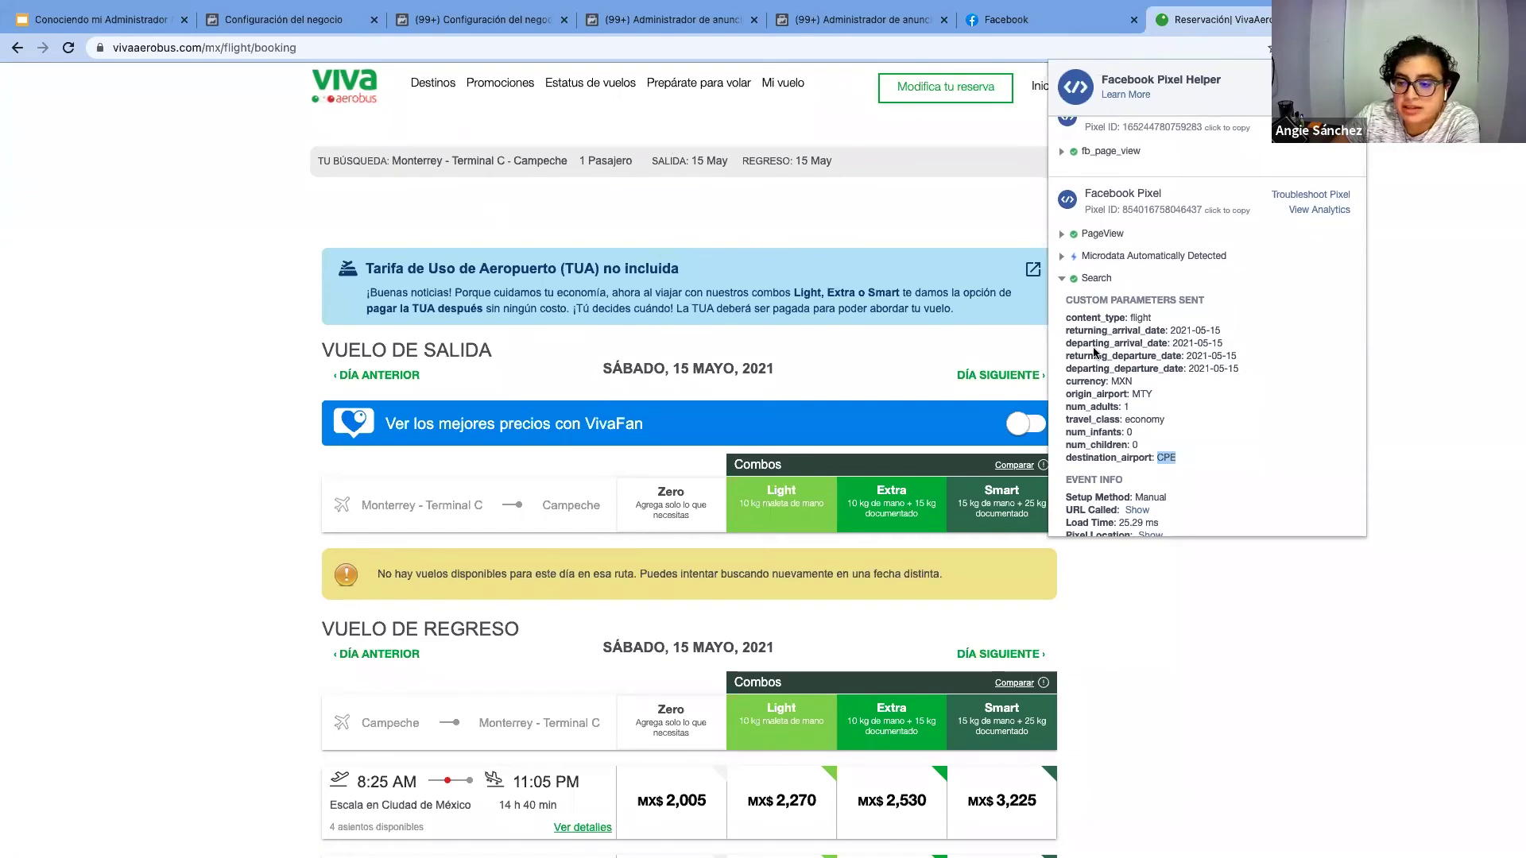
{"action": "left_click_drag", "start_coordinate": [1182, 356], "coordinate": [1244, 359]}
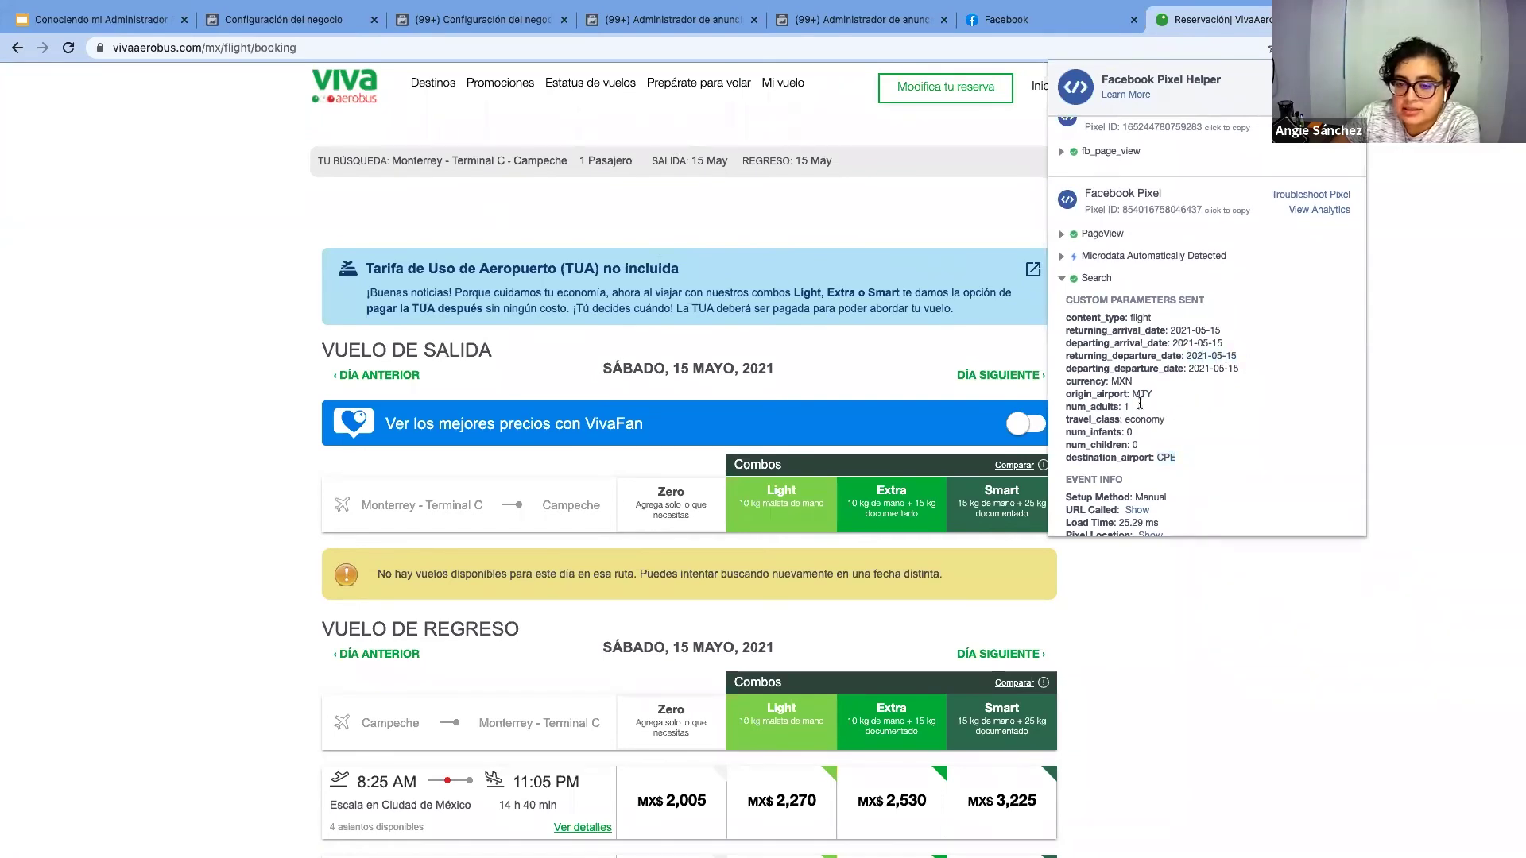
Check the Search event's num_adults parameter, and select the MX$ 2,530 Extra fare for the 8:25 AM to 11:05 PM return flight
{"action": "left_click_drag", "start_coordinate": [1141, 407], "coordinate": [1054, 411]}
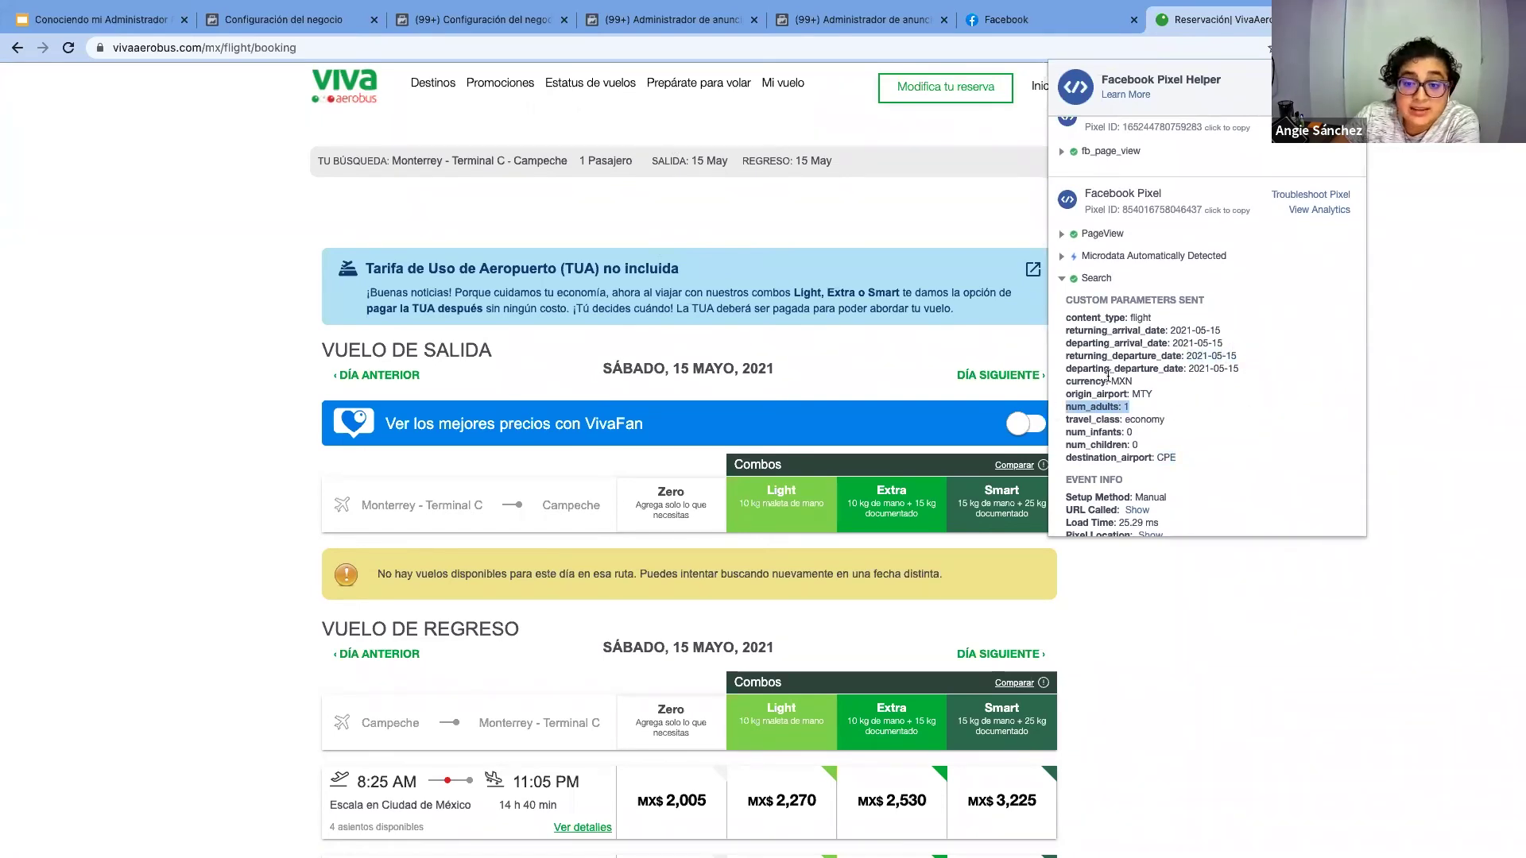
{"action": "left_click", "coordinate": [1203, 616]}
{"action": "scroll", "coordinate": [793, 537], "scroll_direction": "down", "scroll_amount": 5}
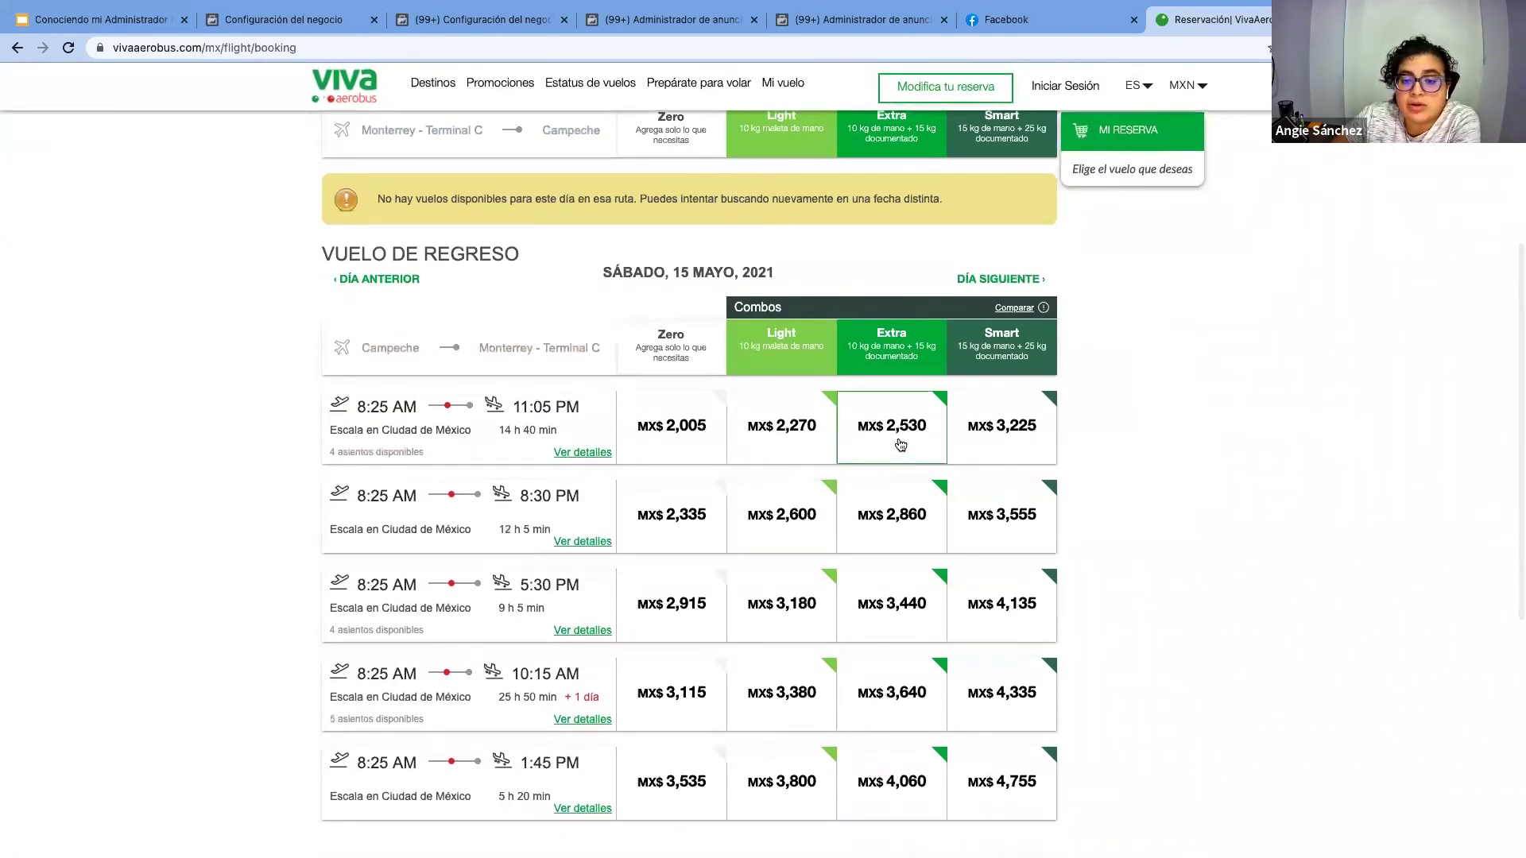
{"action": "left_click", "coordinate": [882, 437]}
{"action": "scroll", "coordinate": [961, 501], "scroll_direction": "down", "scroll_amount": 1}
Open the fare combo comparison for the outbound flight and check the page's pixel events in Facebook Pixel Helper
{"action": "scroll", "coordinate": [1203, 341], "scroll_direction": "up", "scroll_amount": 5}
{"action": "scroll", "coordinate": [1209, 391], "scroll_direction": "up", "scroll_amount": 1}
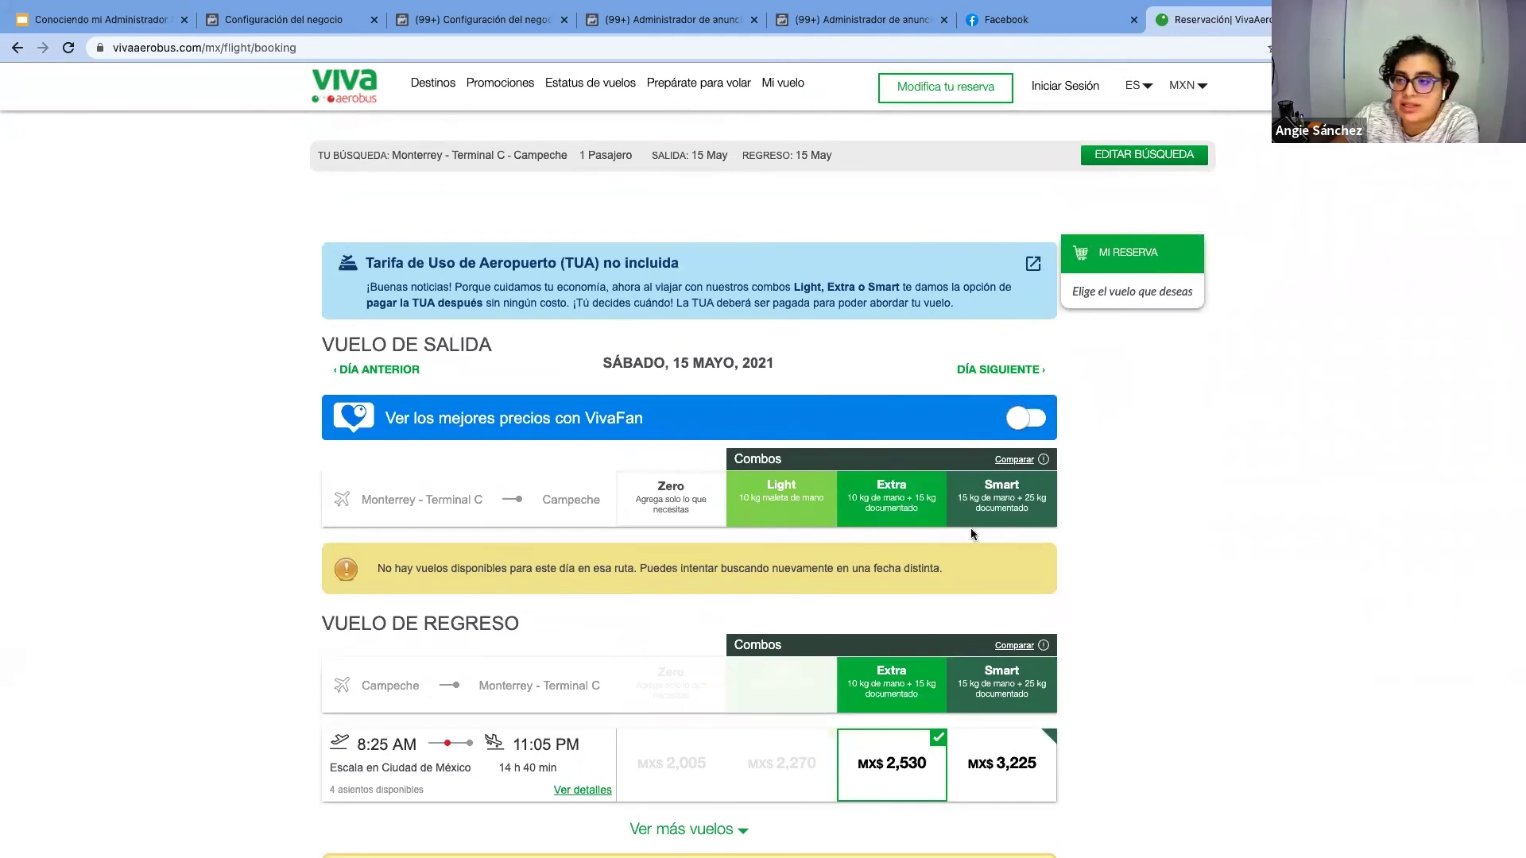
{"action": "left_click", "coordinate": [724, 514]}
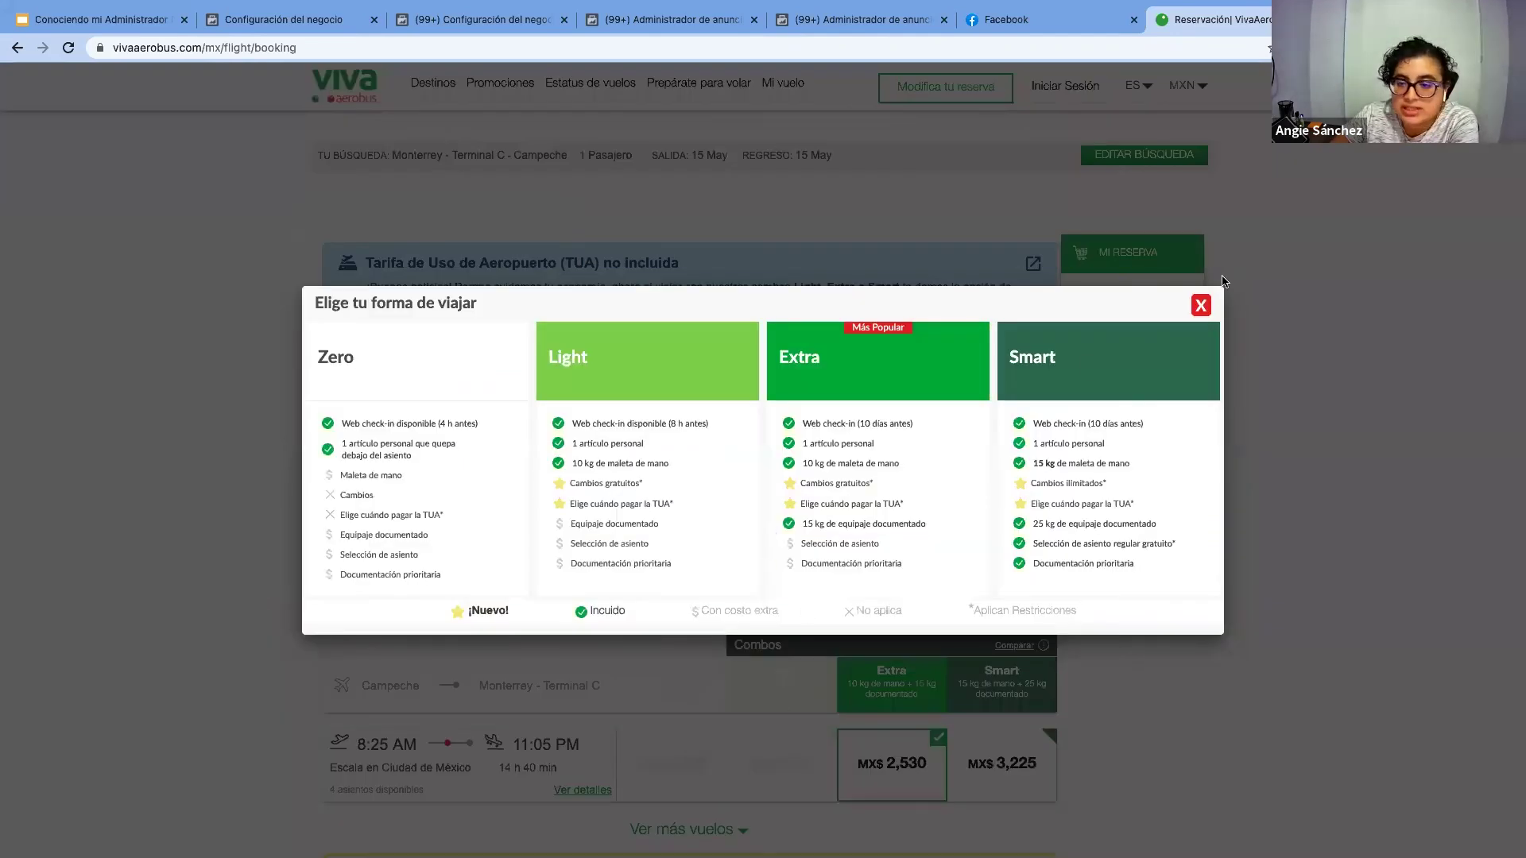
{"action": "left_click", "coordinate": [1351, 48]}
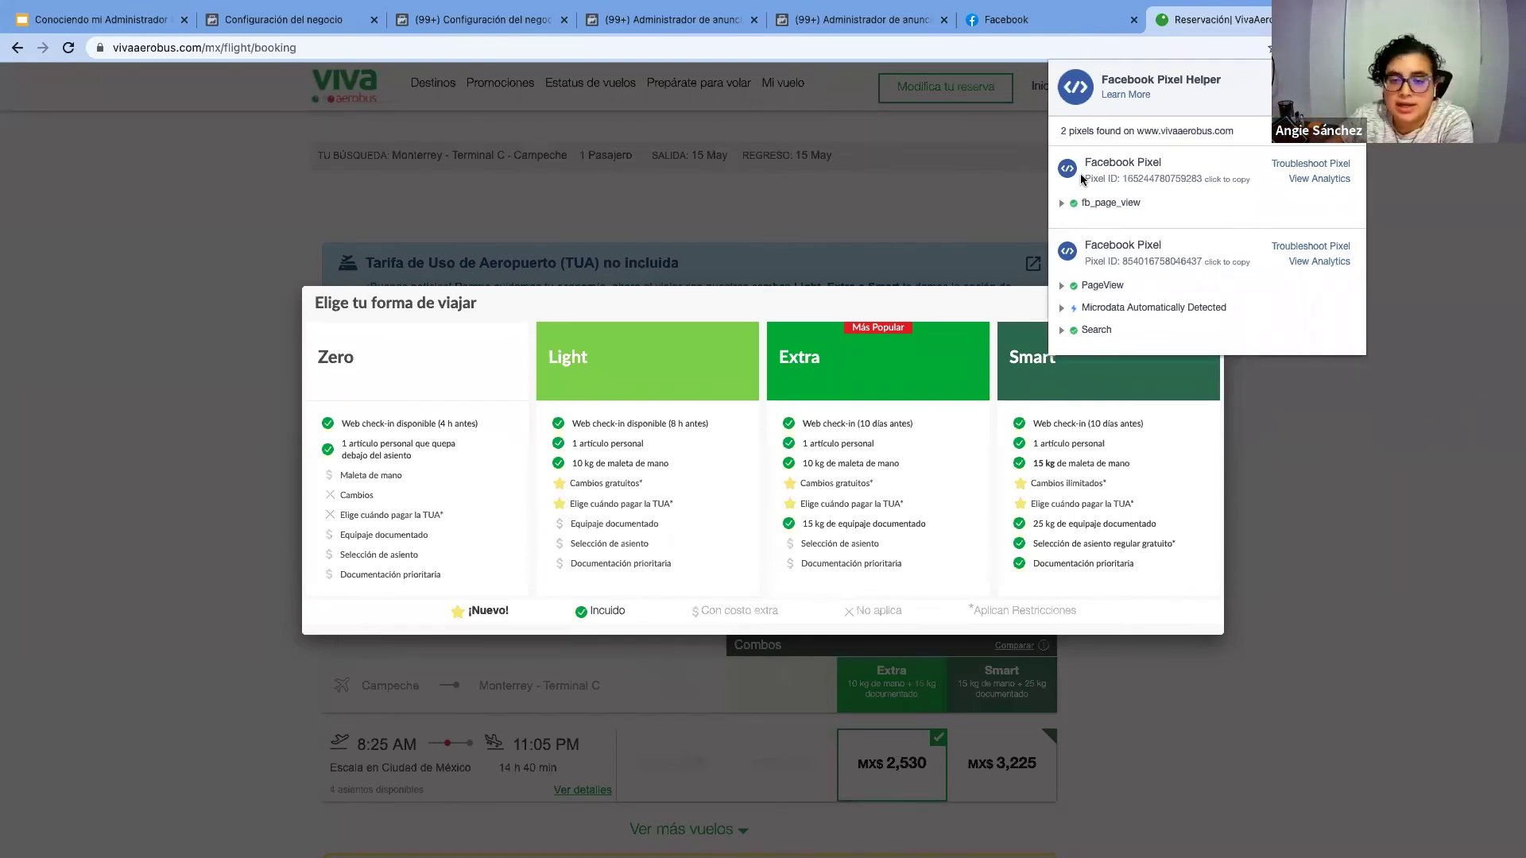
Open the pixel listed between Andamos Pixel and ERIAC - Foro in La Carcacha's Facebook business settings
{"action": "left_click", "coordinate": [274, 19]}
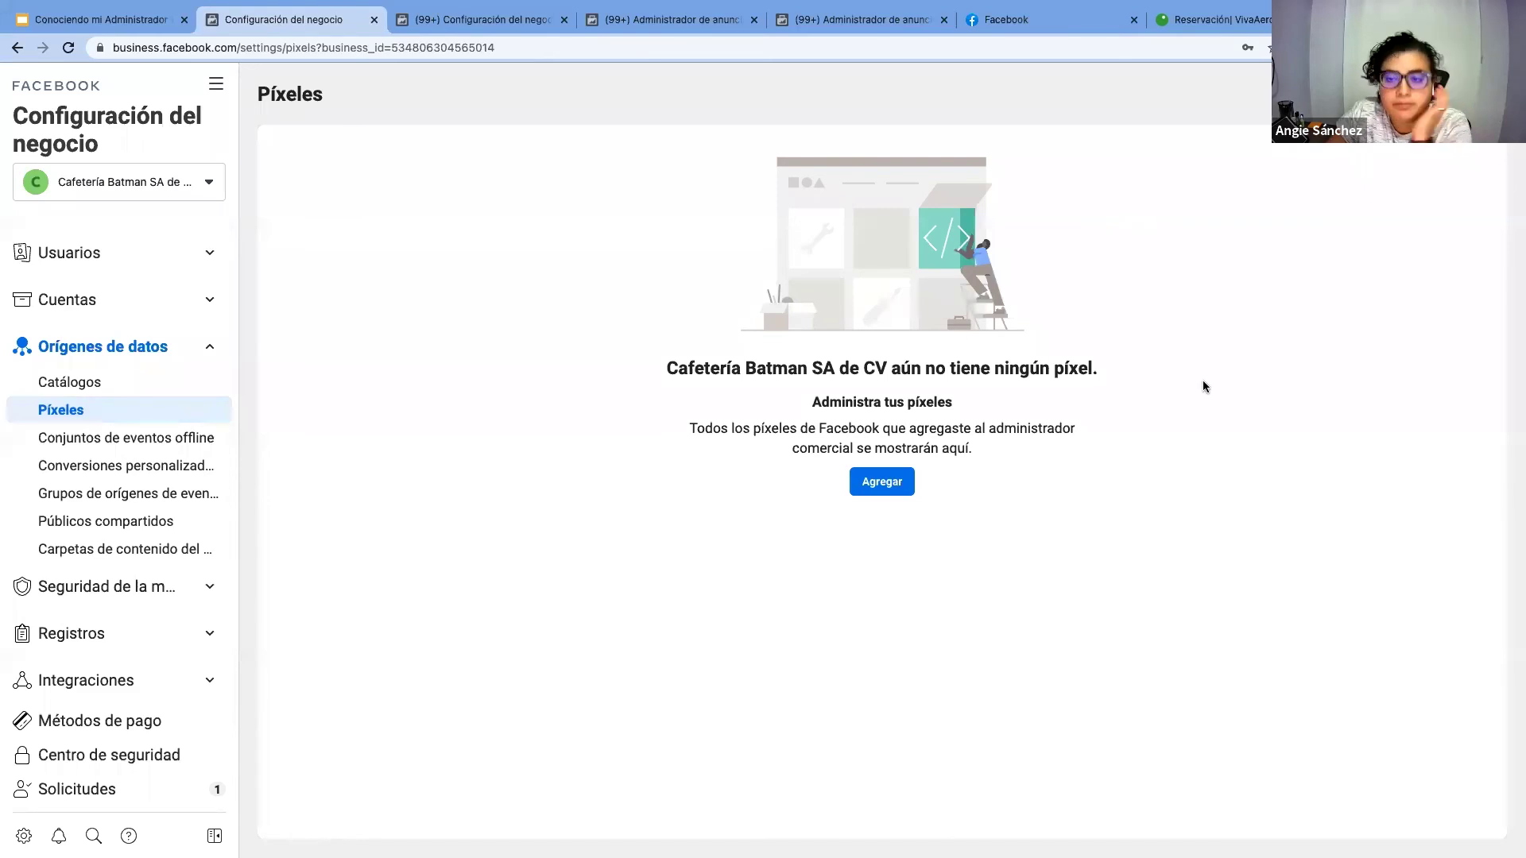
{"action": "scroll", "coordinate": [177, 410], "scroll_direction": "down", "scroll_amount": 1}
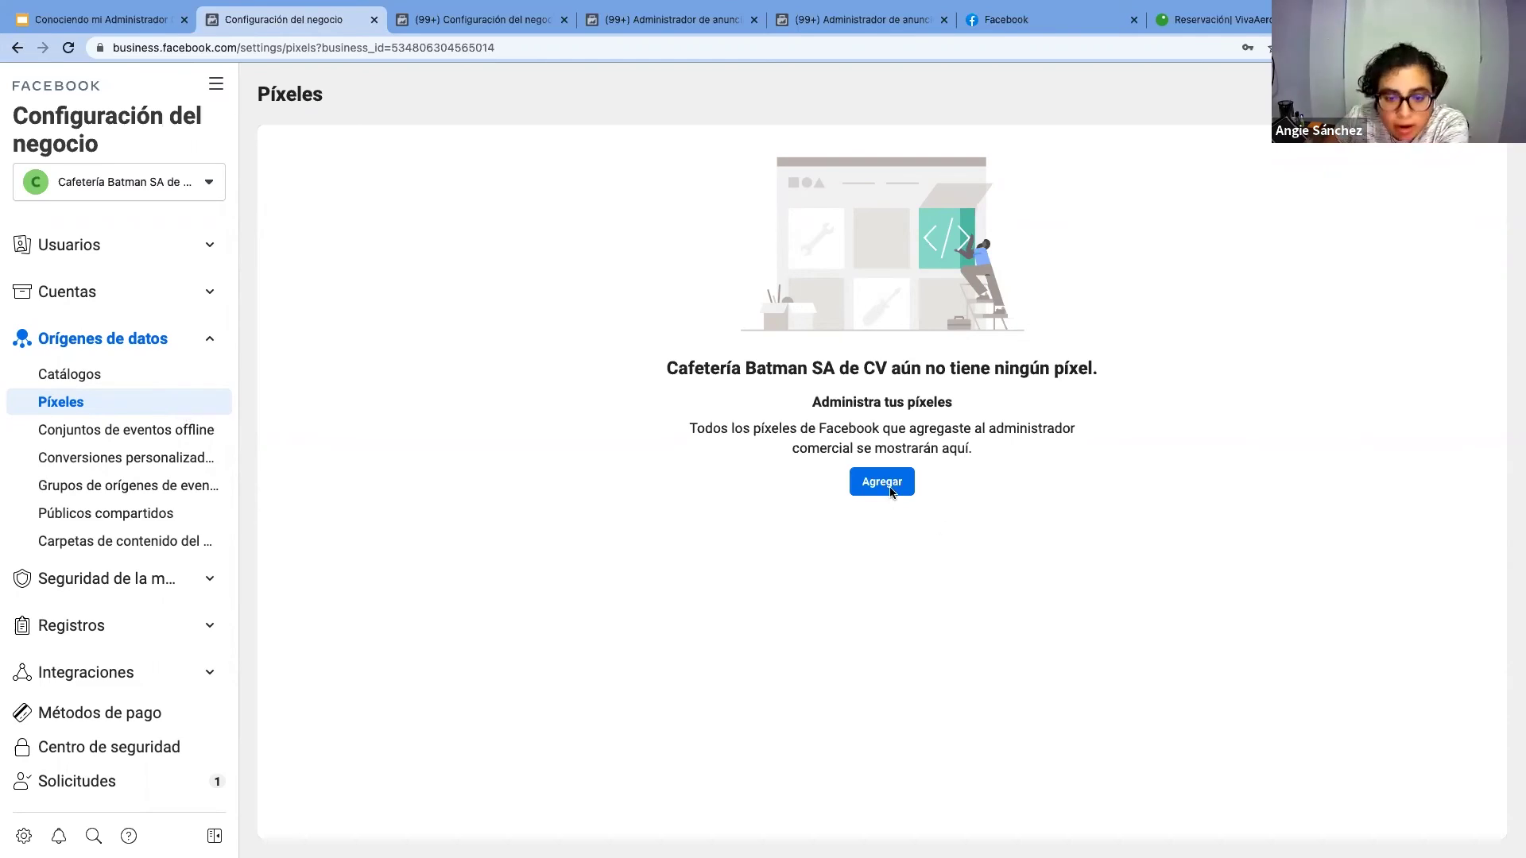
{"action": "left_click", "coordinate": [481, 19]}
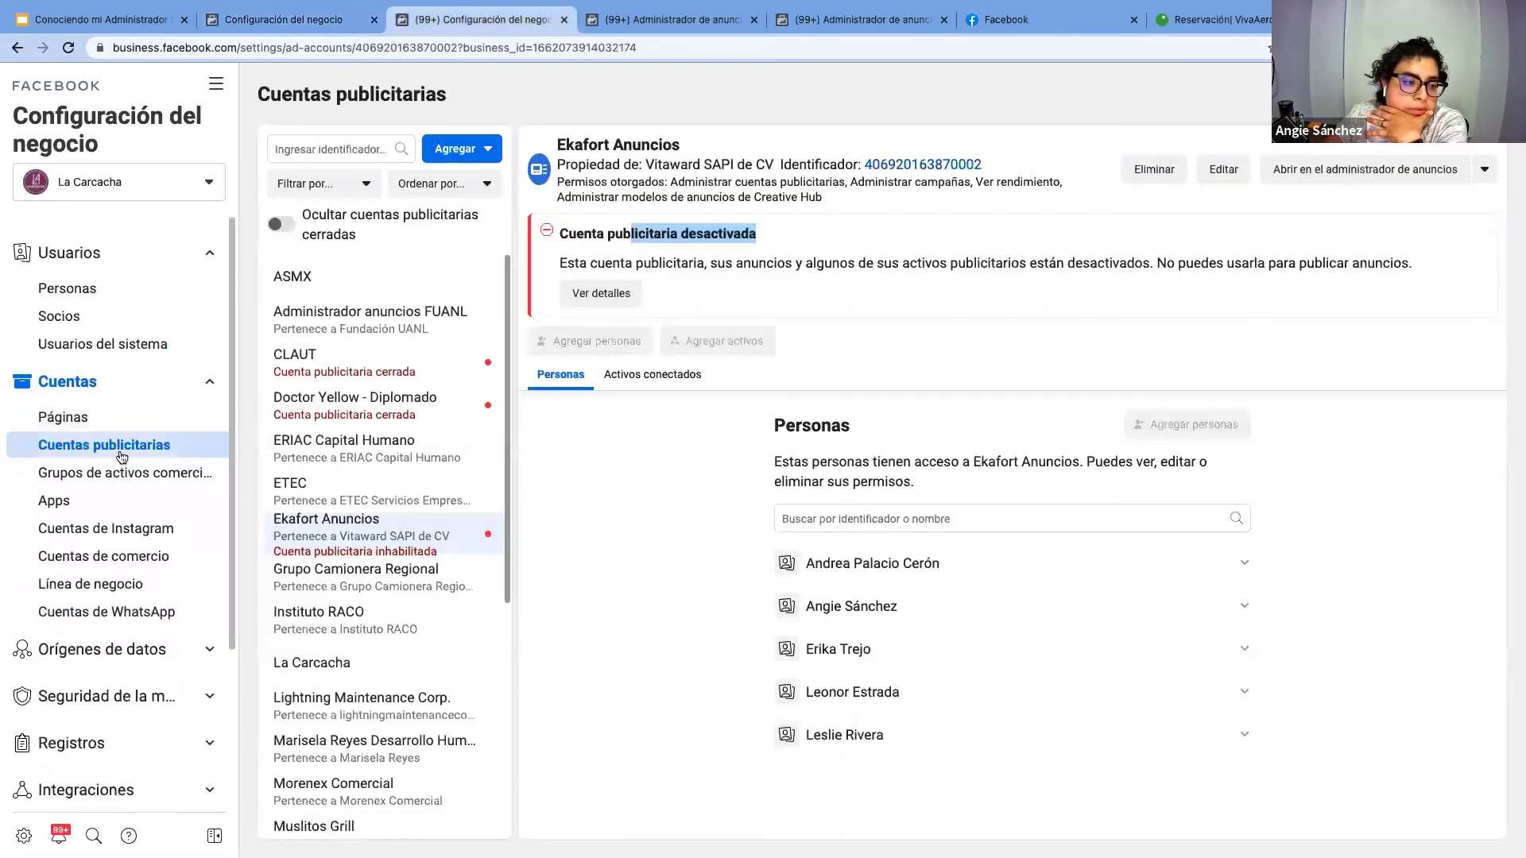
{"action": "left_click", "coordinate": [101, 649]}
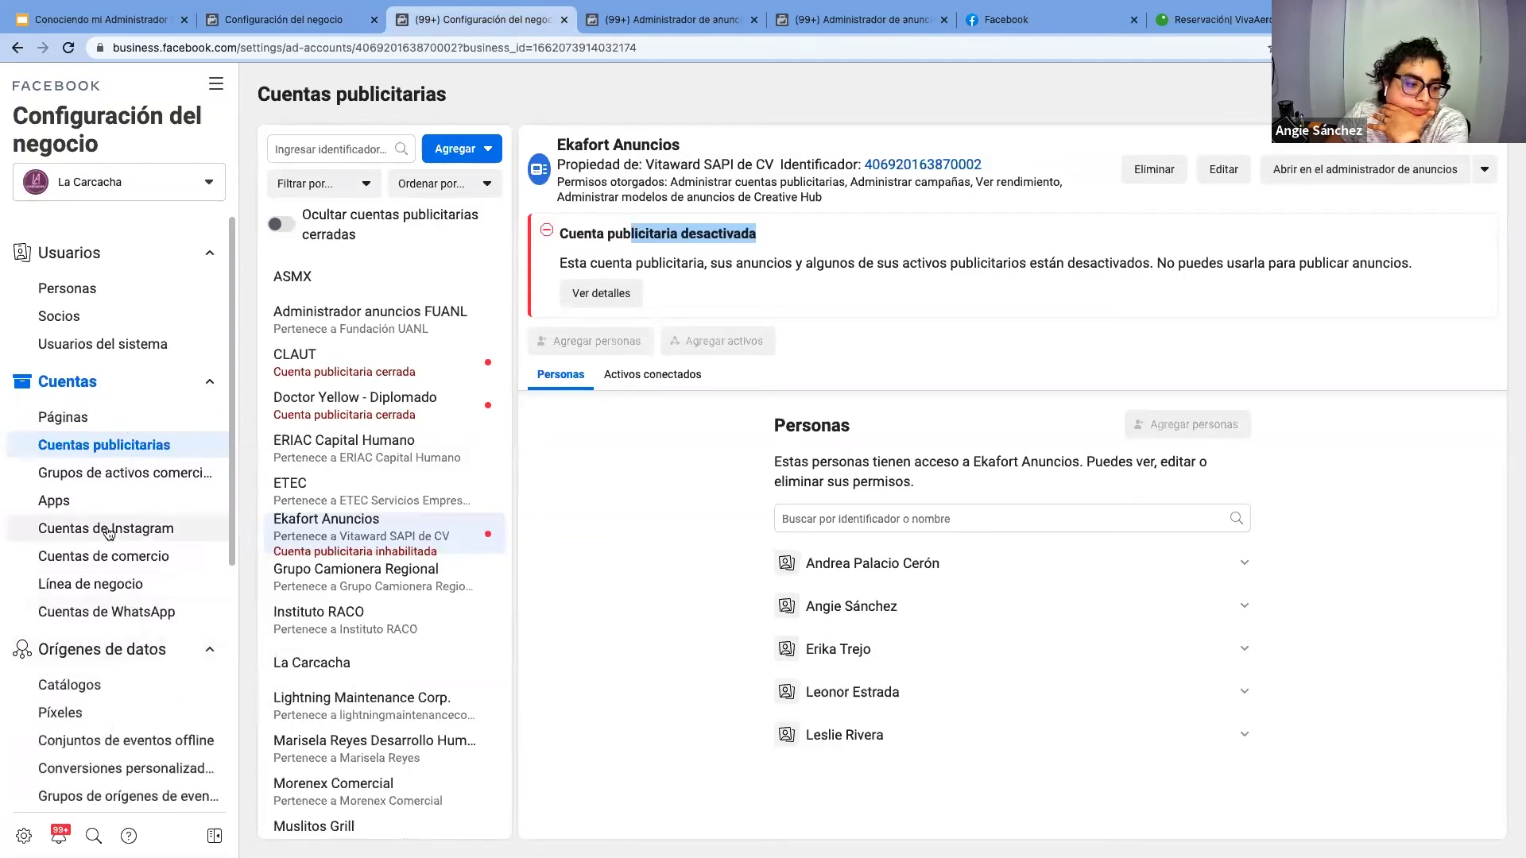
{"action": "left_click", "coordinate": [140, 696]}
{"action": "left_click", "coordinate": [140, 714]}
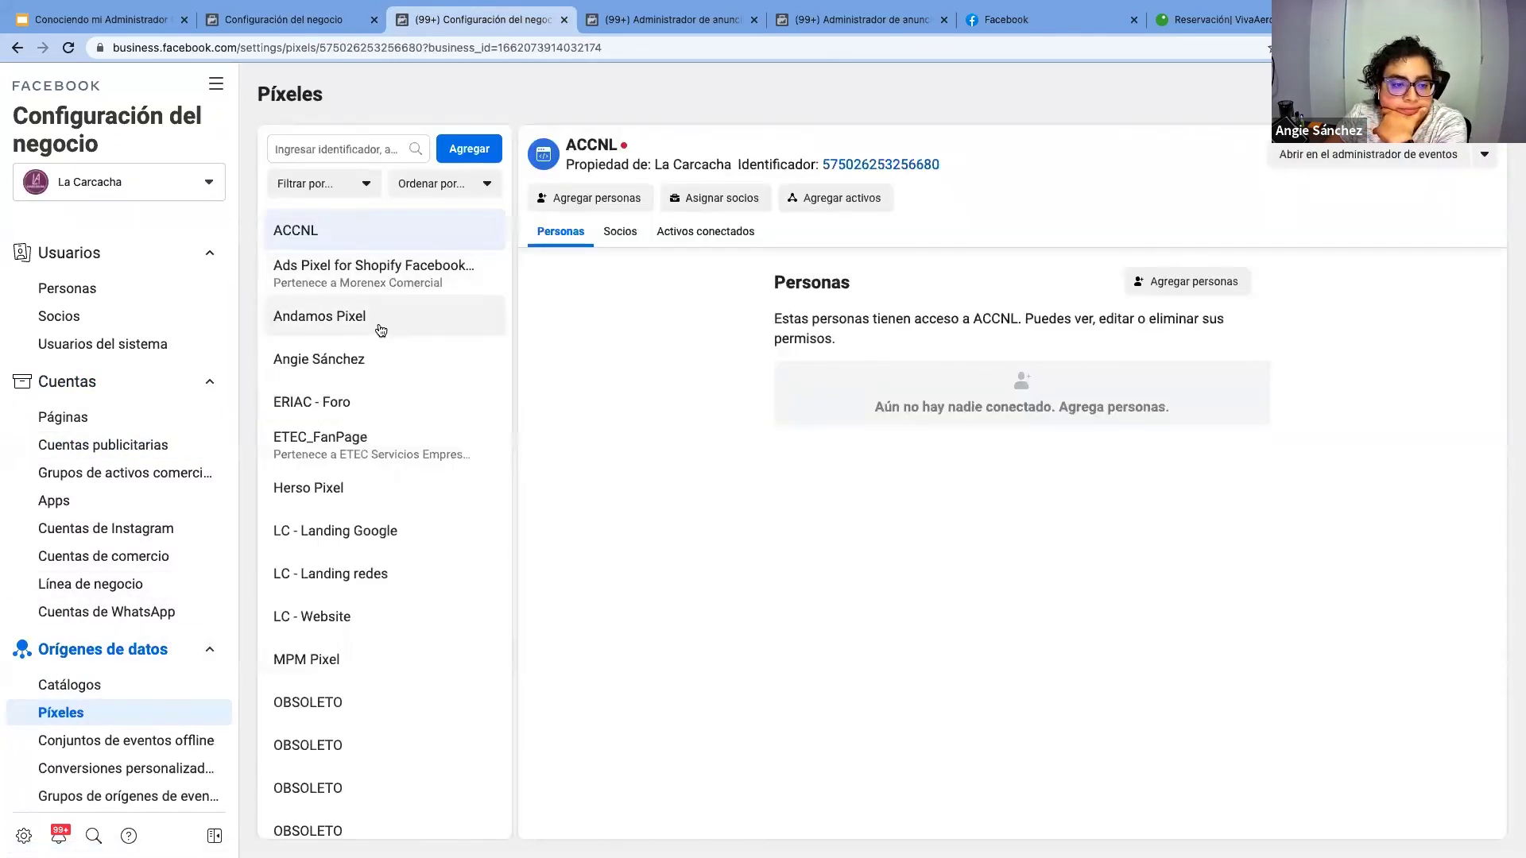
{"action": "left_click", "coordinate": [376, 359]}
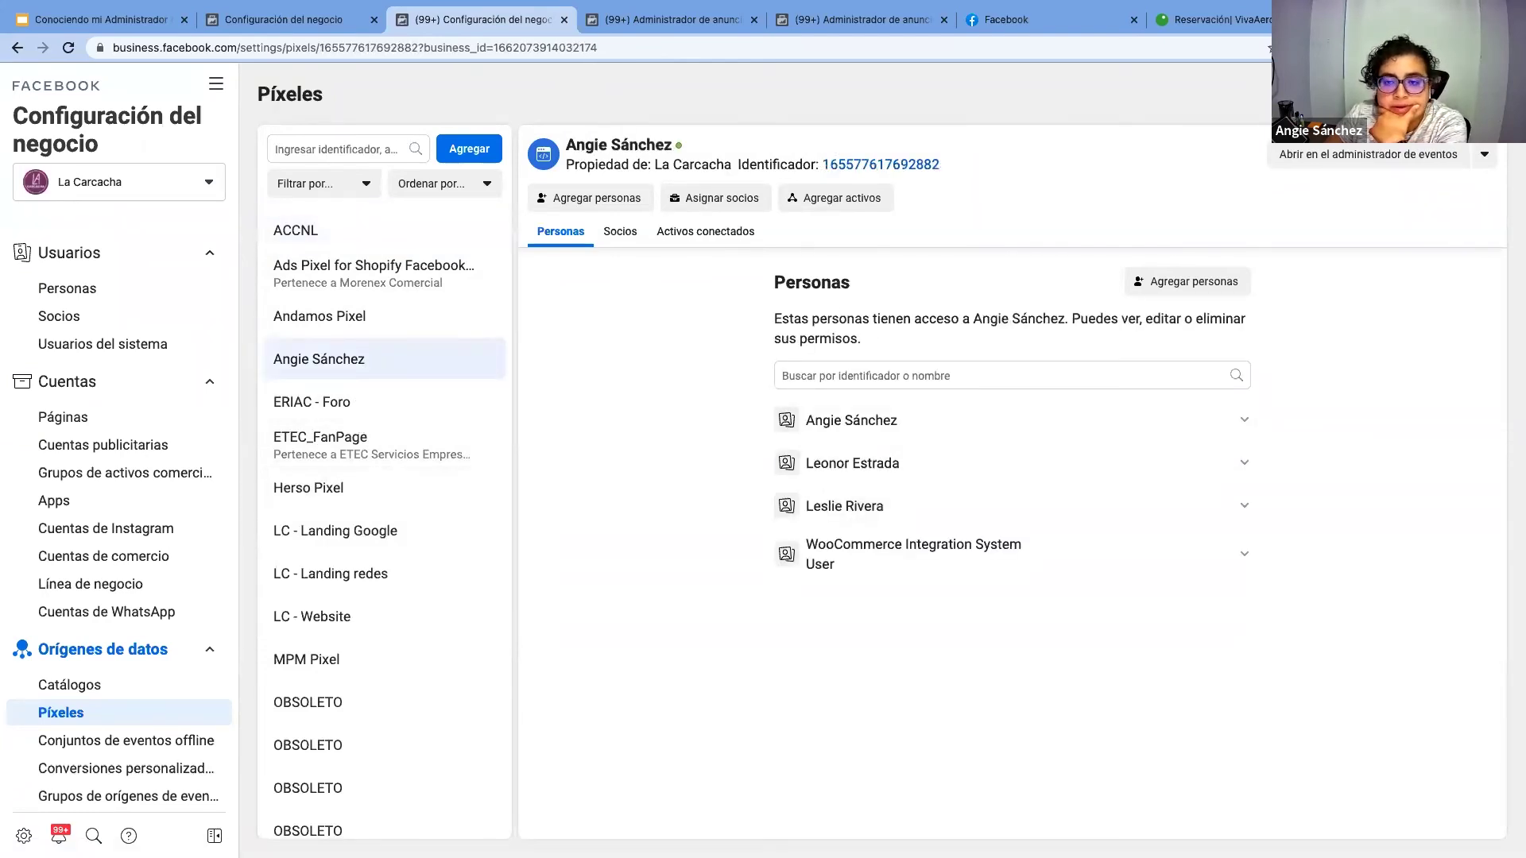
Open the selected pixel in Events Manager and review its activity and the list of received events
{"action": "left_click", "coordinate": [1394, 159]}
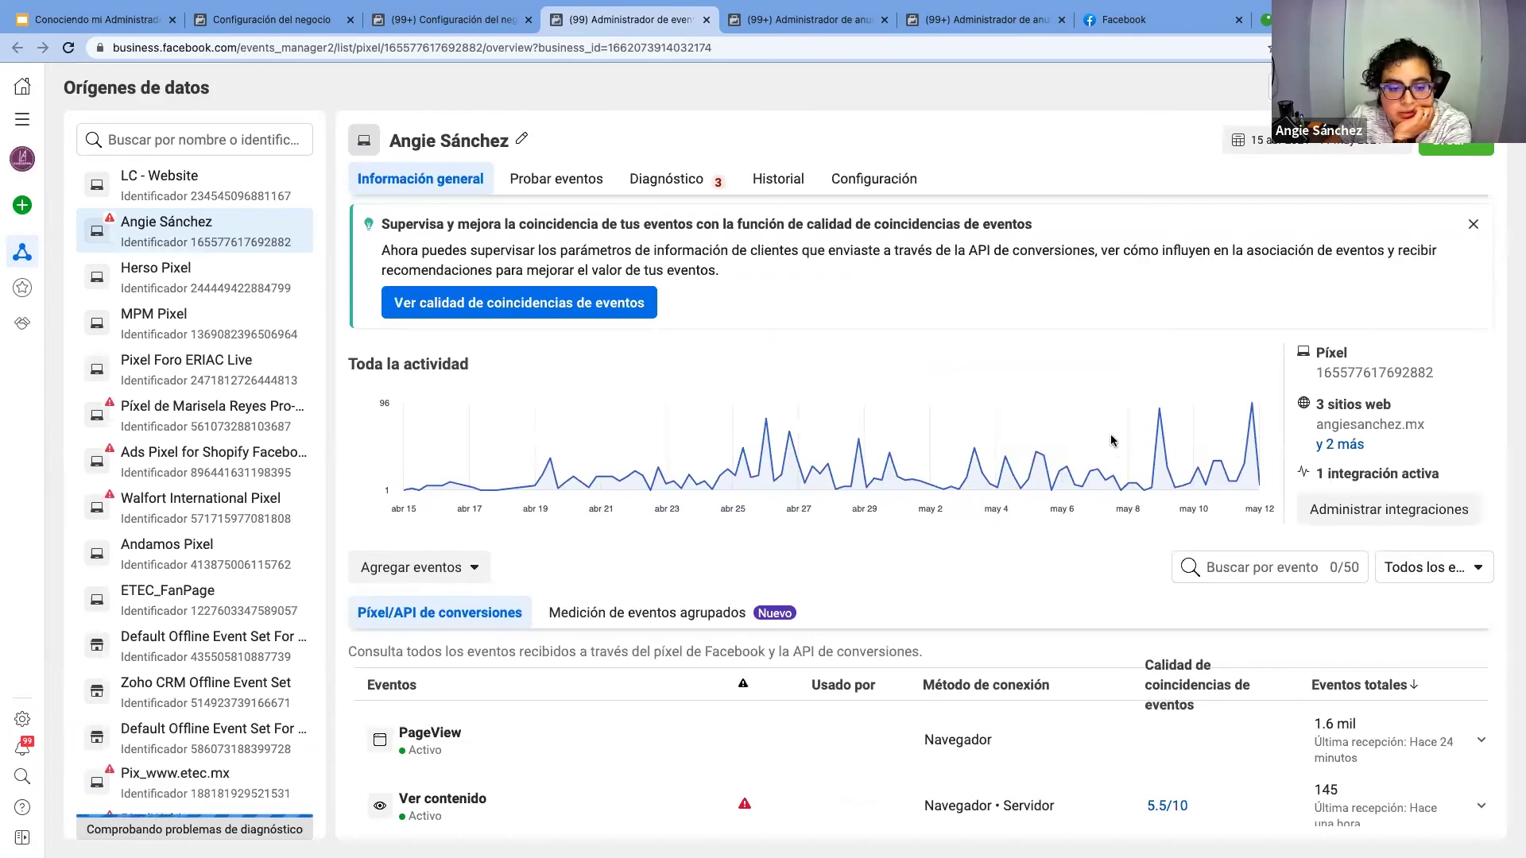
{"action": "scroll", "coordinate": [1073, 520], "scroll_direction": "down", "scroll_amount": 2}
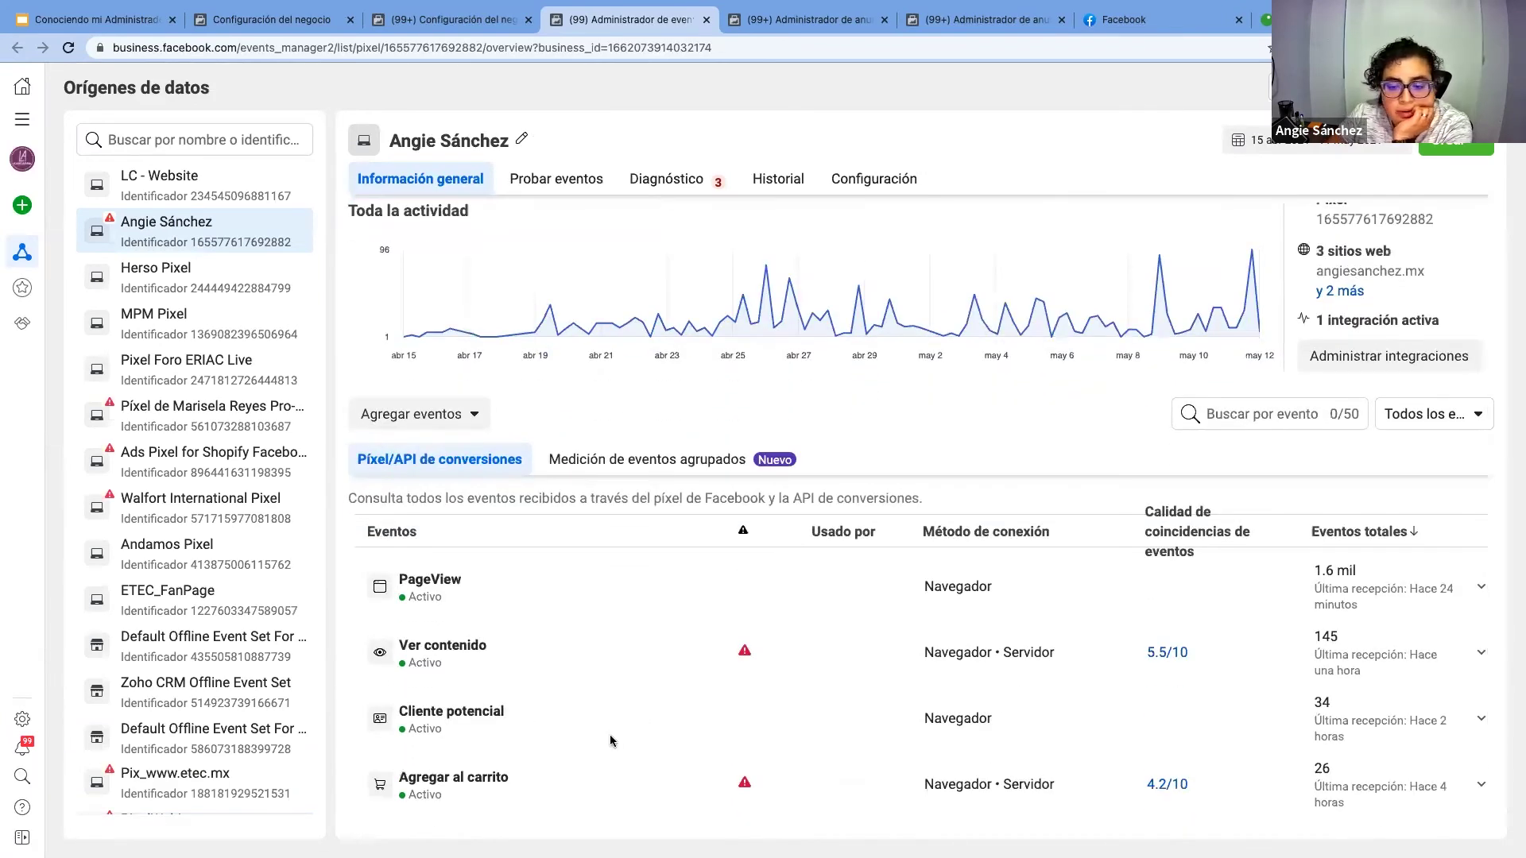
{"action": "scroll", "coordinate": [828, 735], "scroll_direction": "down", "scroll_amount": 2}
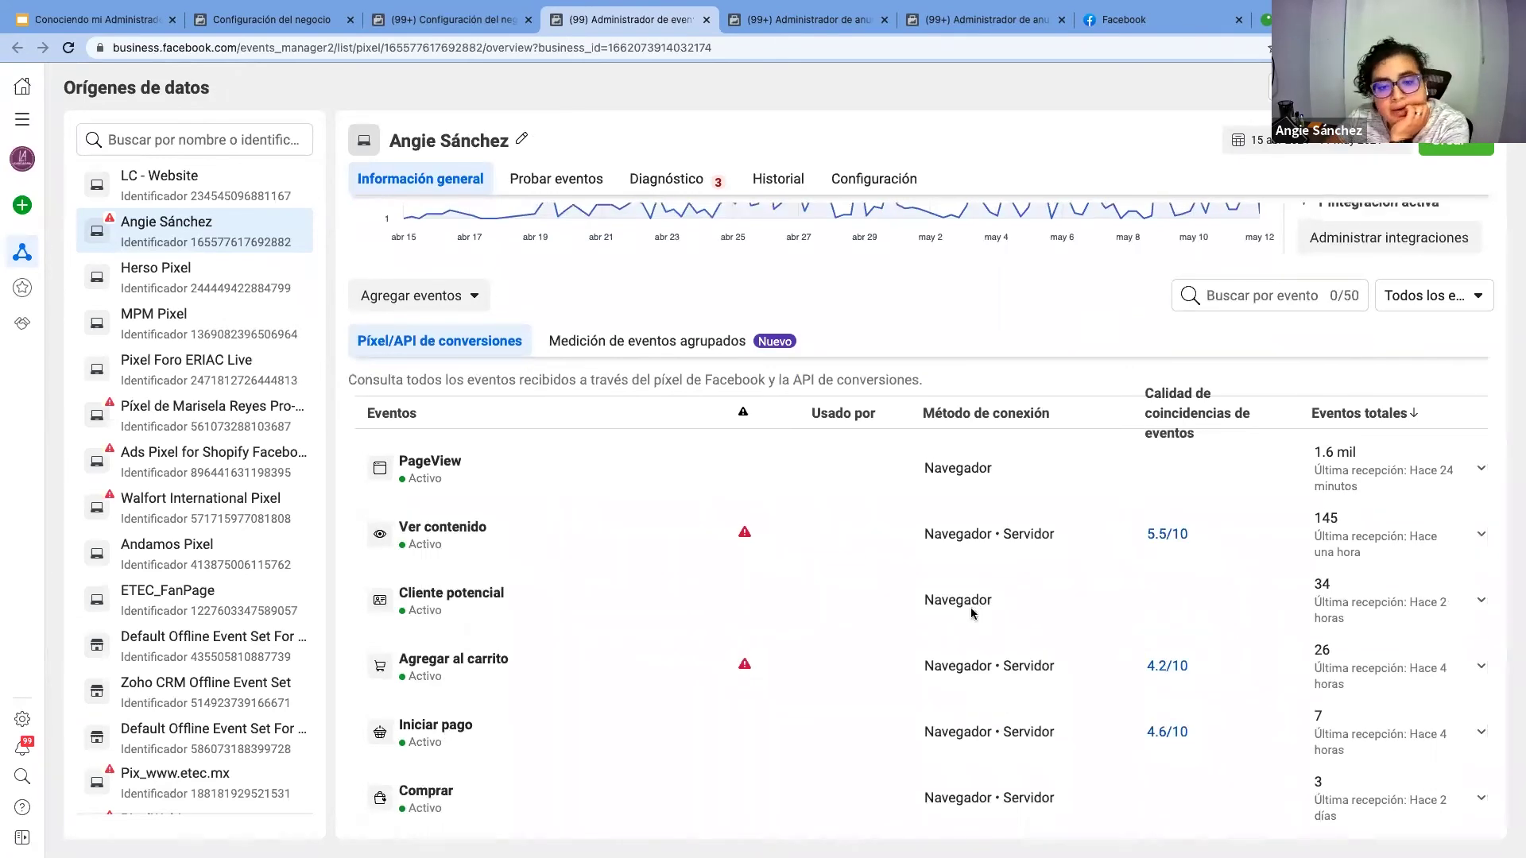
{"action": "scroll", "coordinate": [971, 604], "scroll_direction": "up", "scroll_amount": 2}
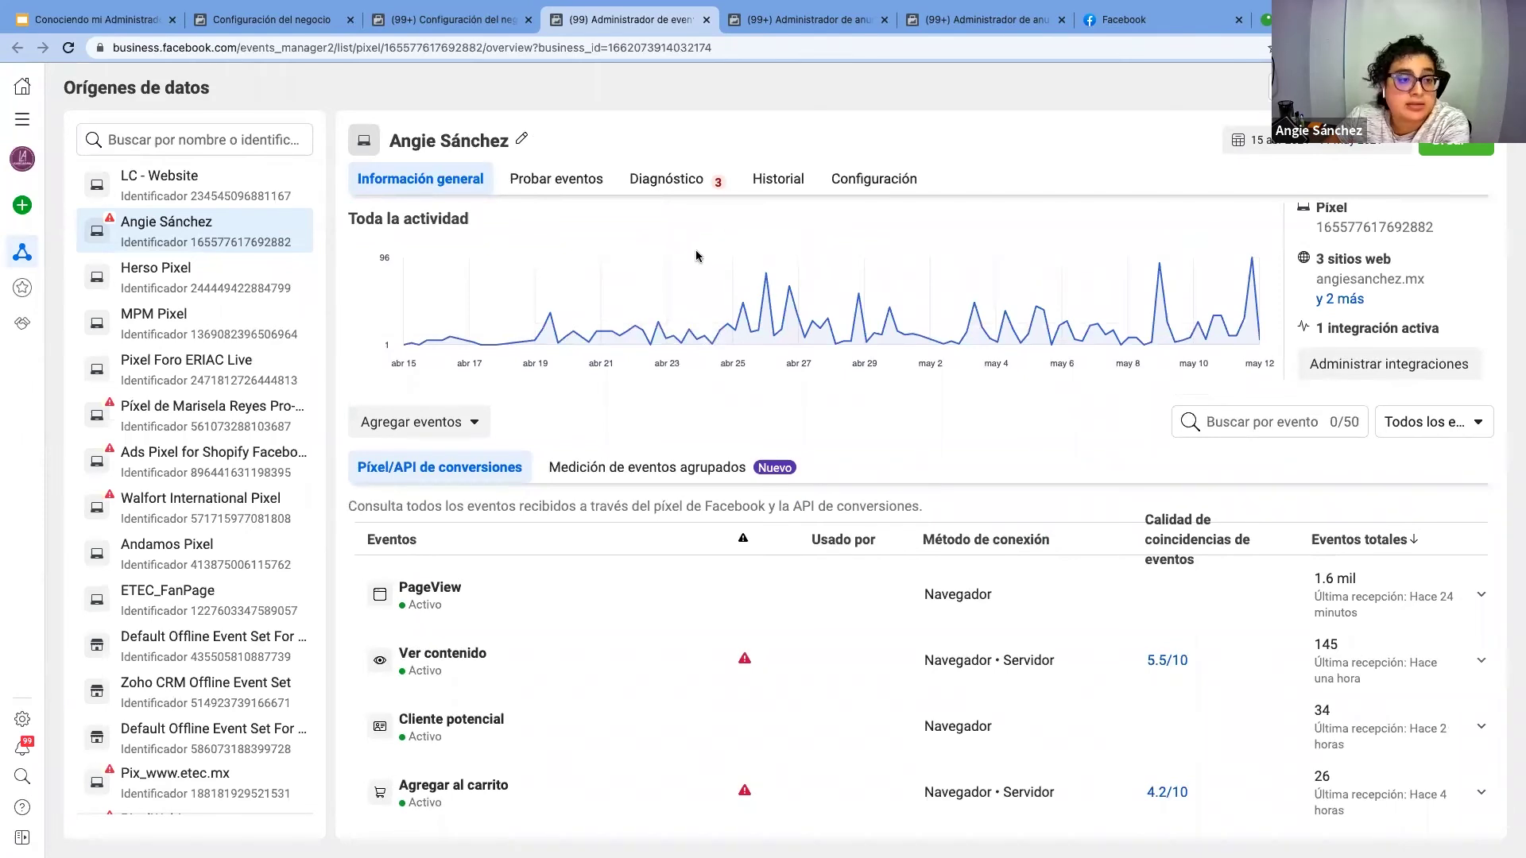
View the Catálogos and Píxeles sections under data sources in Cafetería Batman's business settings
{"action": "left_click", "coordinate": [322, 22]}
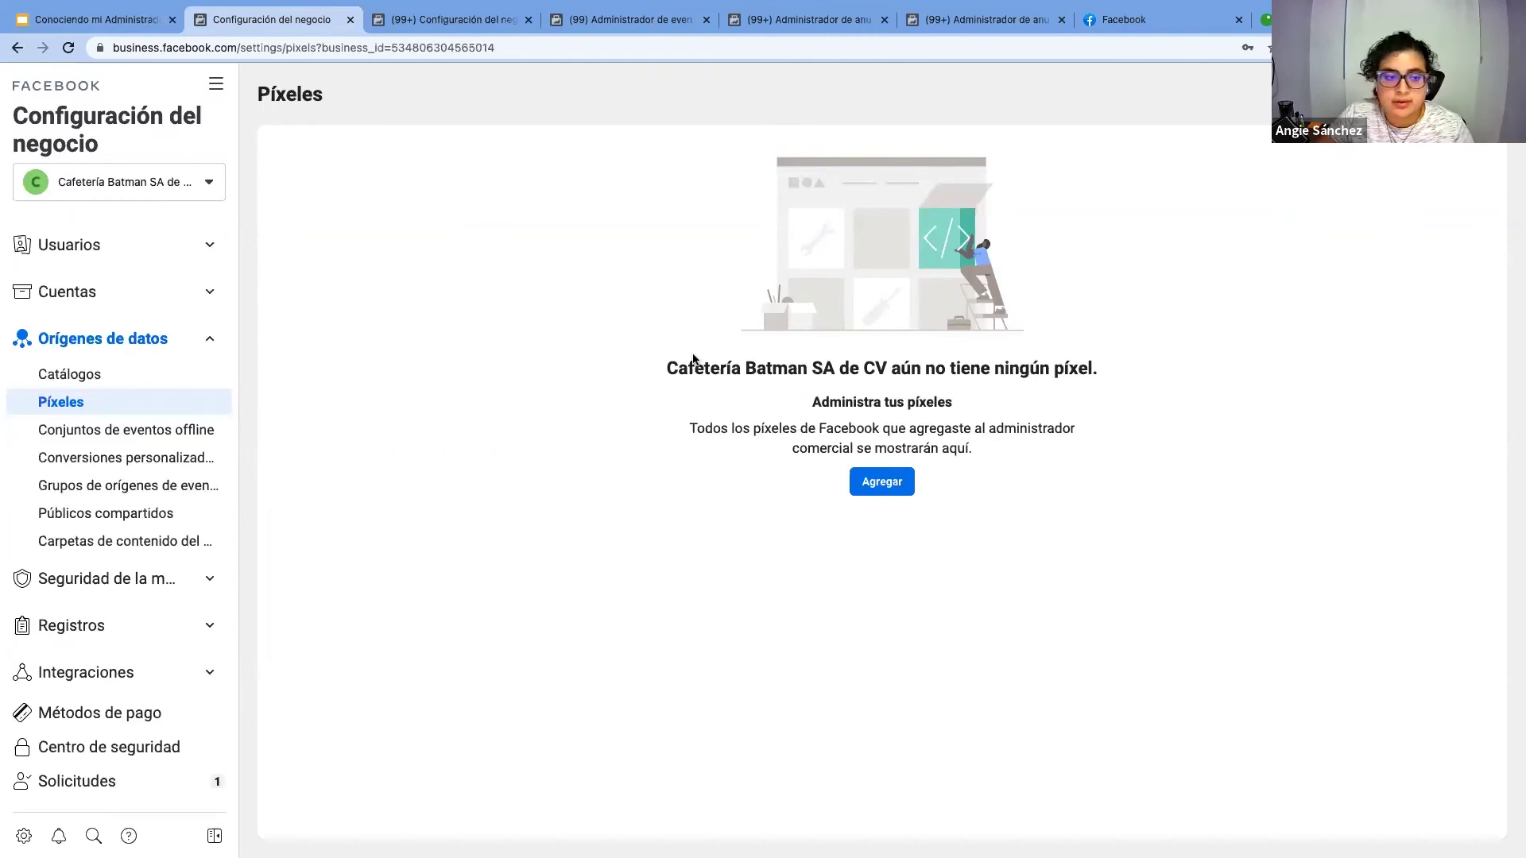
{"action": "left_click", "coordinate": [115, 375]}
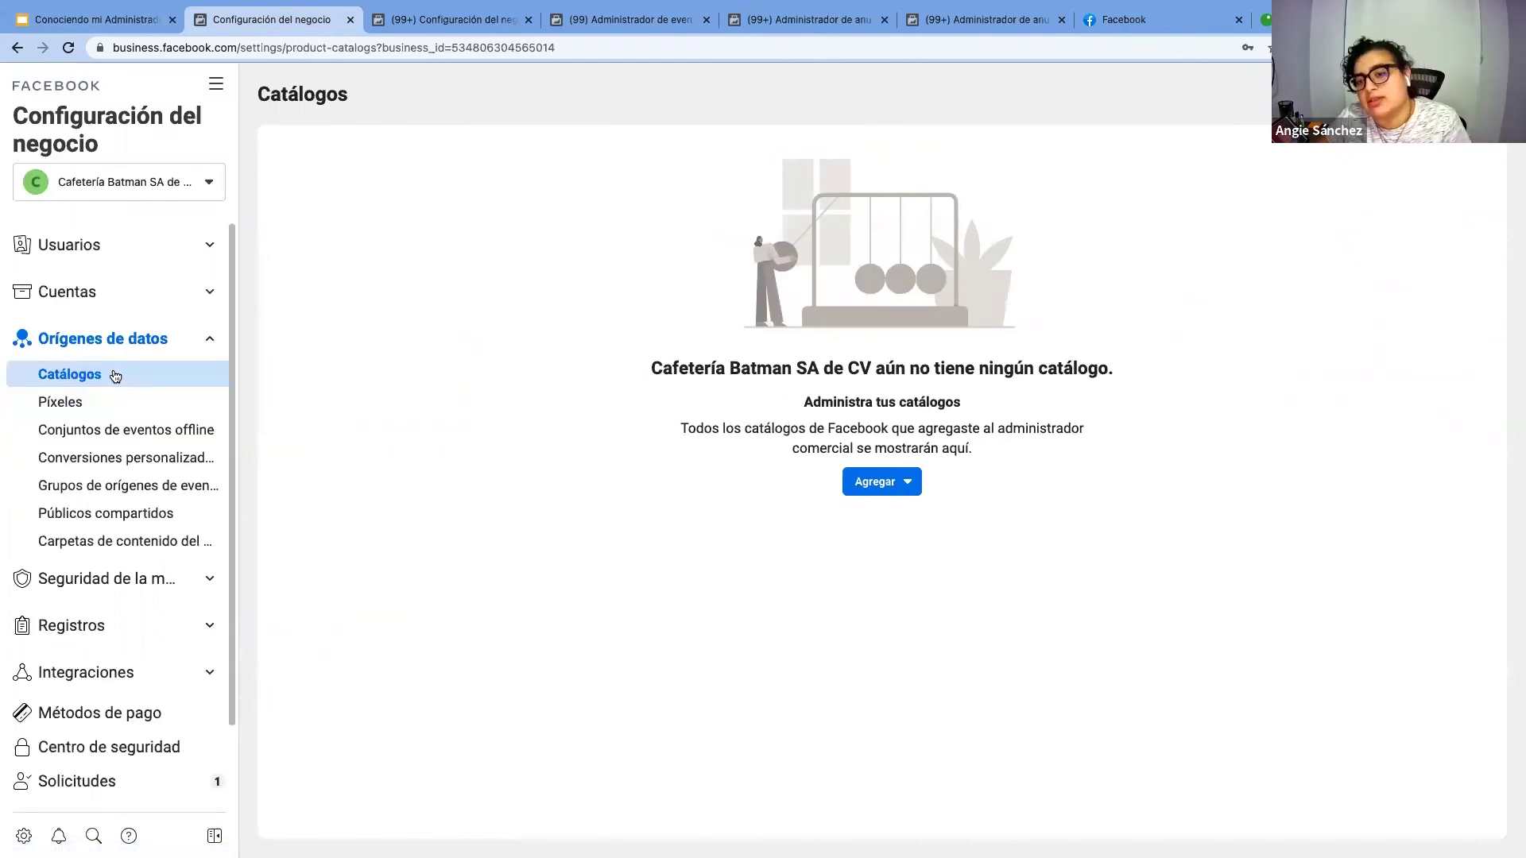
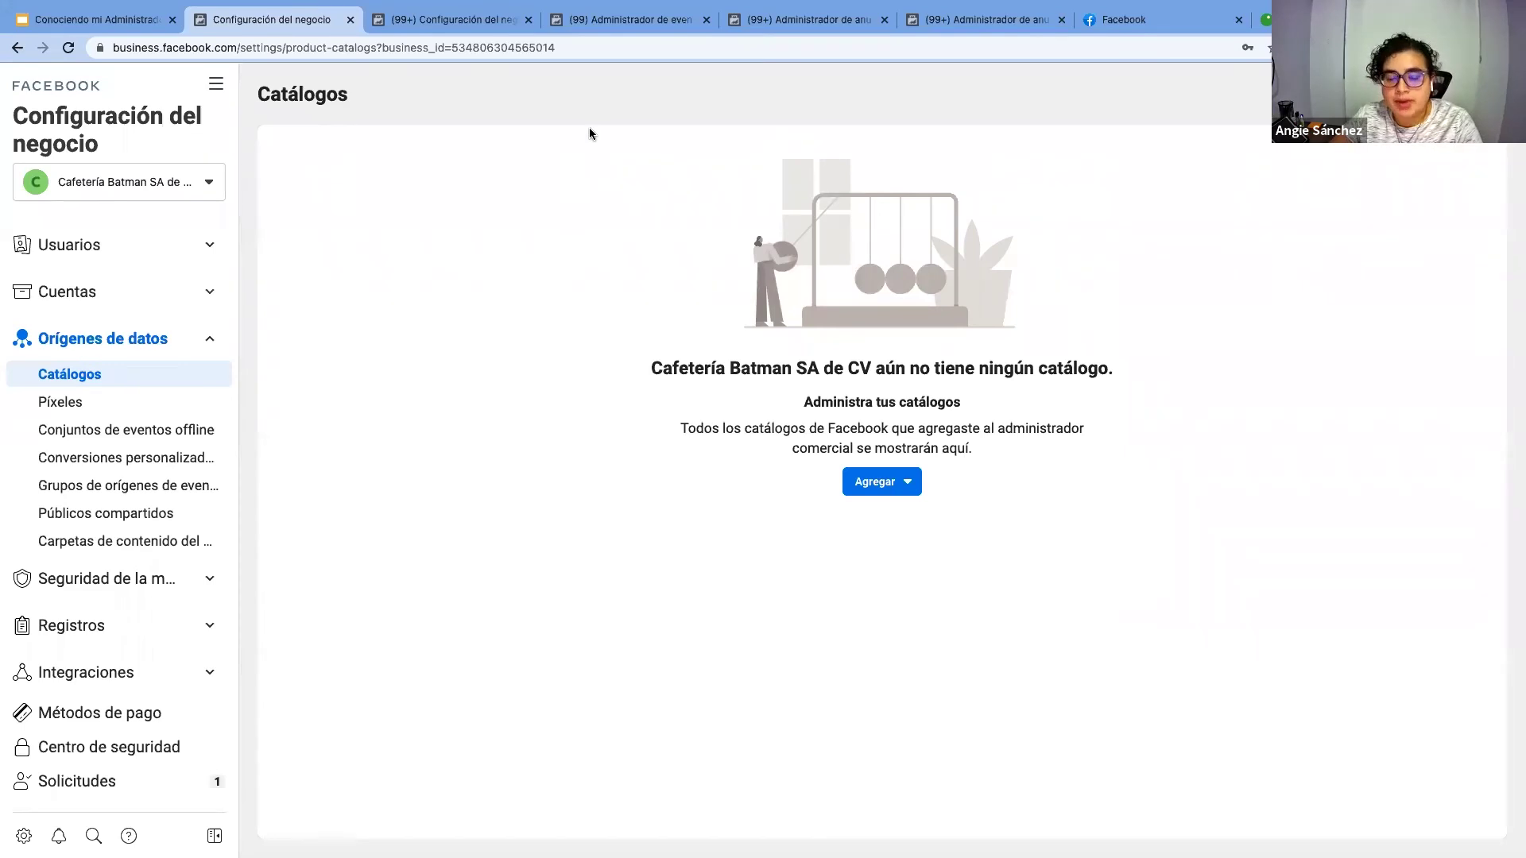
{"action": "left_click", "coordinate": [124, 403]}
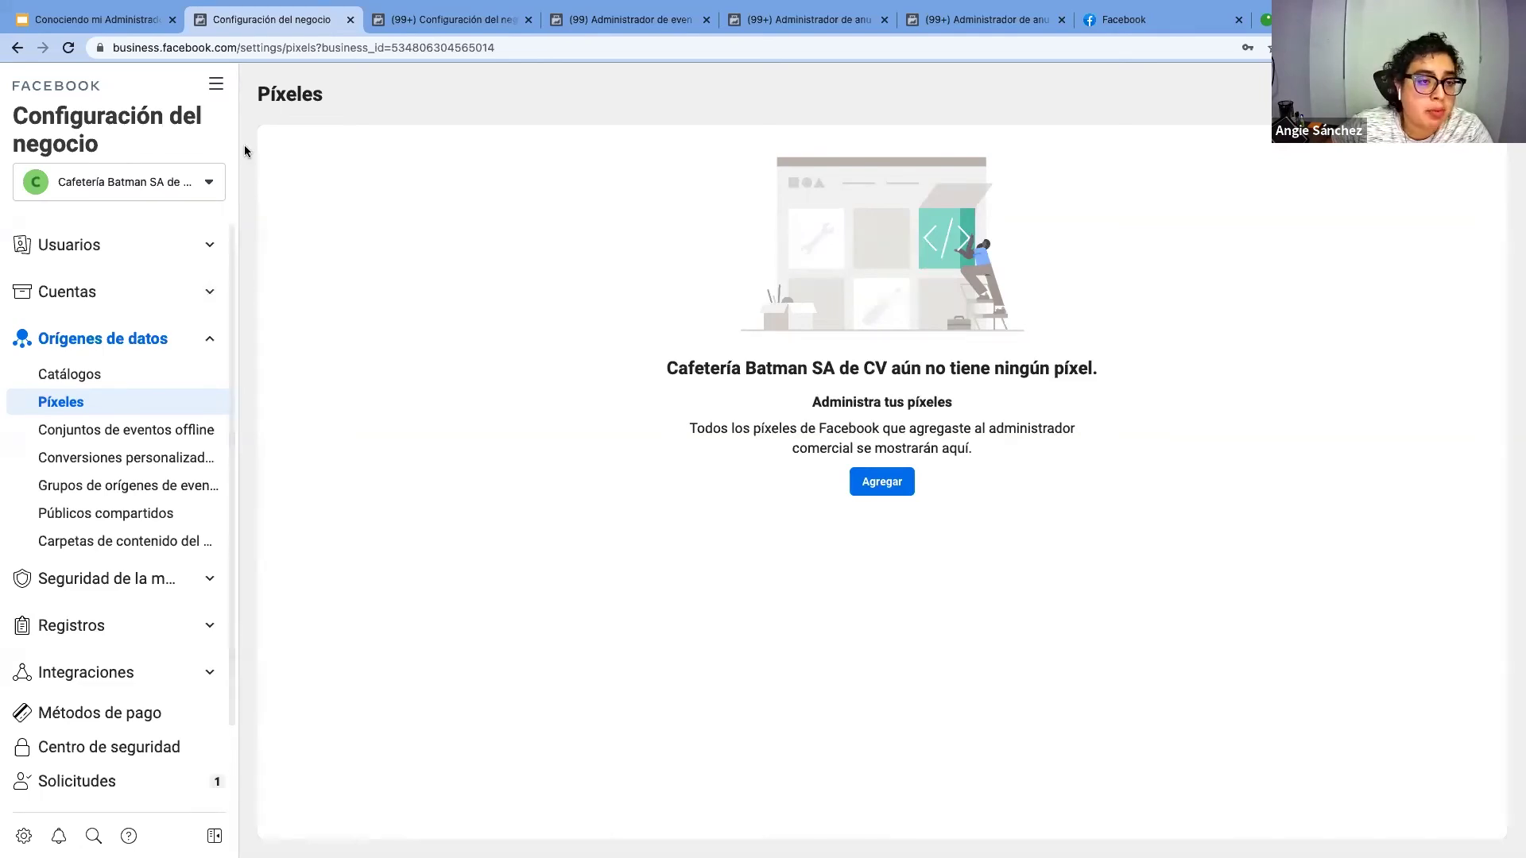
Look through the business tools available to Cafetería Batman, from shortcuts to analysis and reports
{"action": "left_click", "coordinate": [217, 93]}
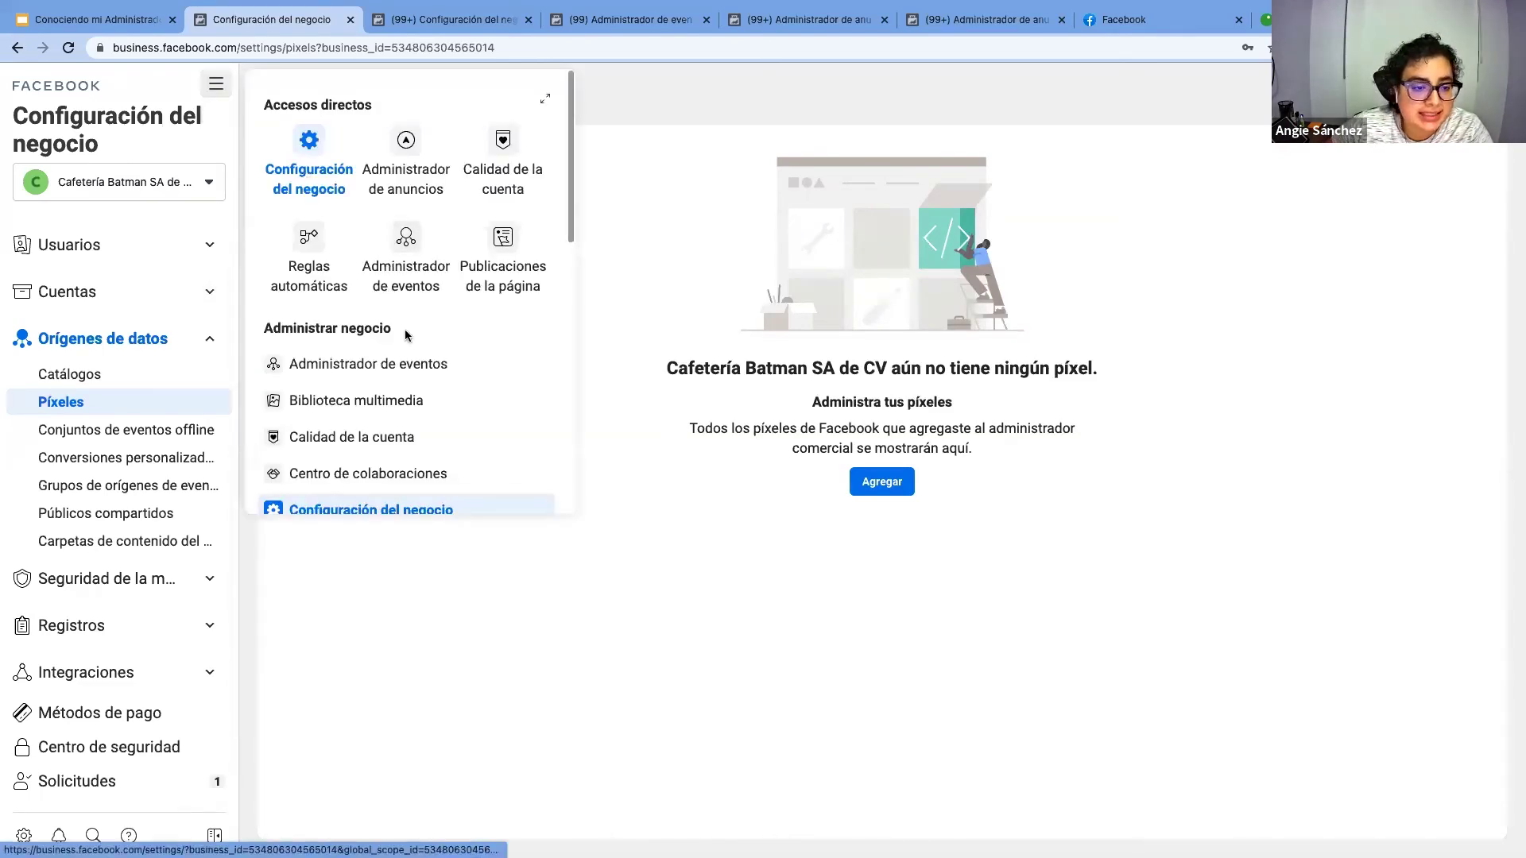
{"action": "scroll", "coordinate": [409, 338], "scroll_direction": "down", "scroll_amount": 4}
{"action": "scroll", "coordinate": [420, 353], "scroll_direction": "down", "scroll_amount": 5}
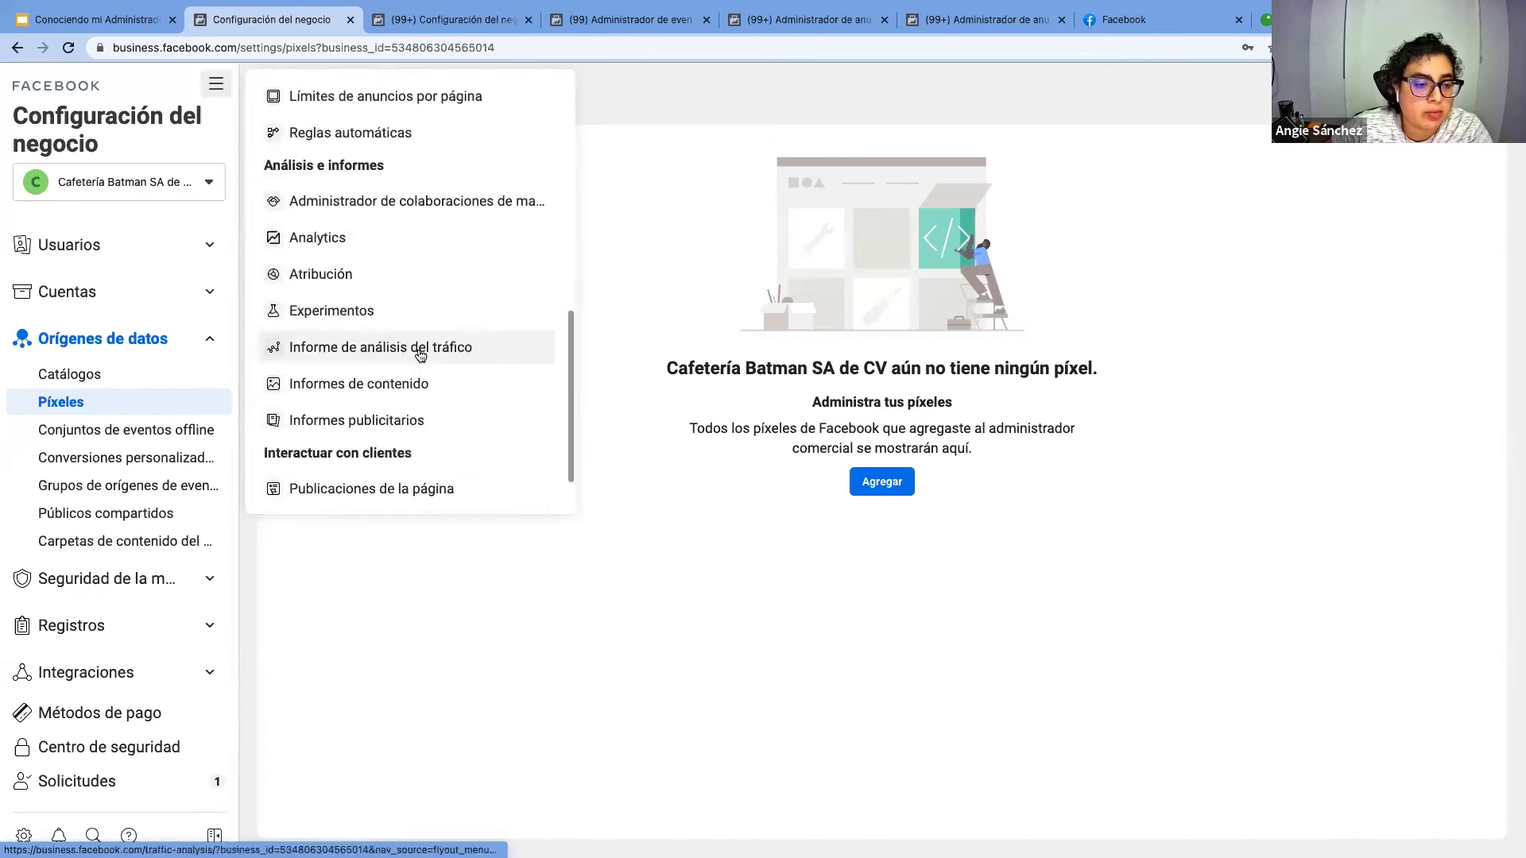
{"action": "scroll", "coordinate": [420, 355], "scroll_direction": "up", "scroll_amount": 10}
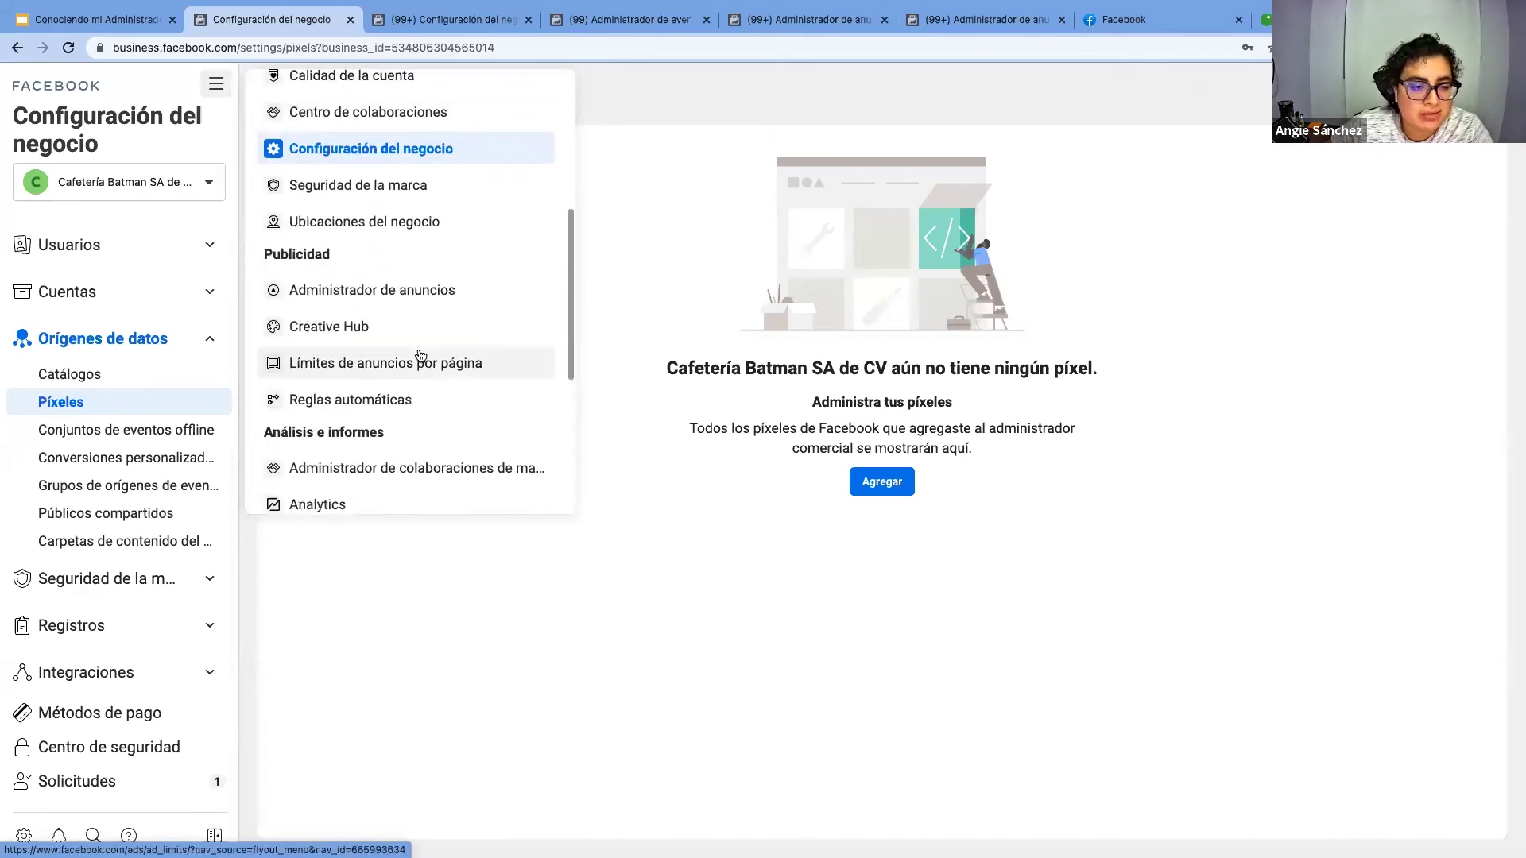
{"action": "scroll", "coordinate": [420, 355], "scroll_direction": "up", "scroll_amount": 2}
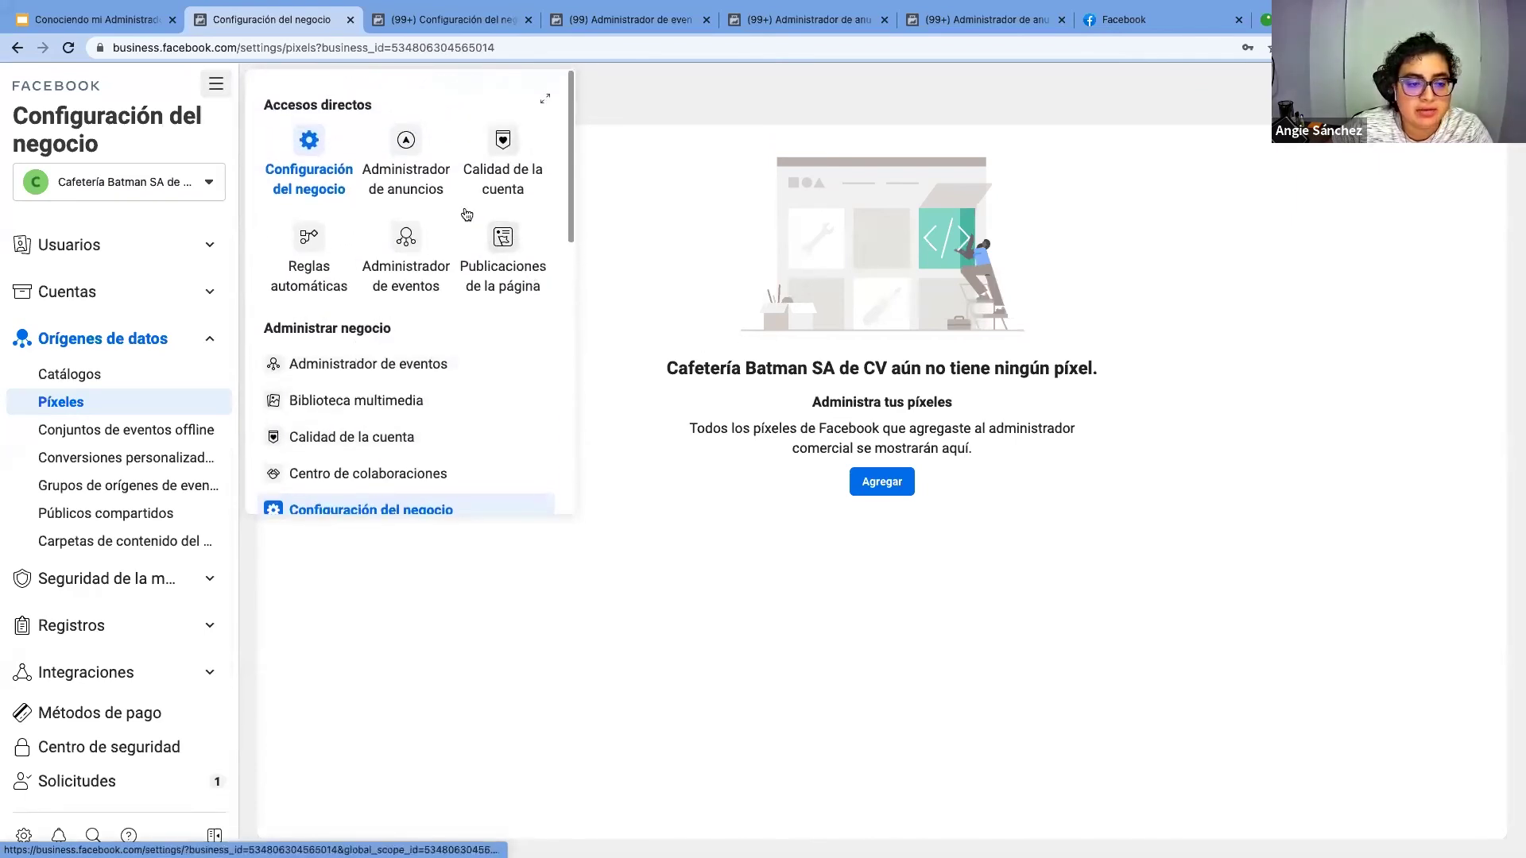
Open the Públicos tool from La Carcacha's business settings
{"action": "left_click", "coordinate": [603, 21]}
{"action": "left_click", "coordinate": [381, 21]}
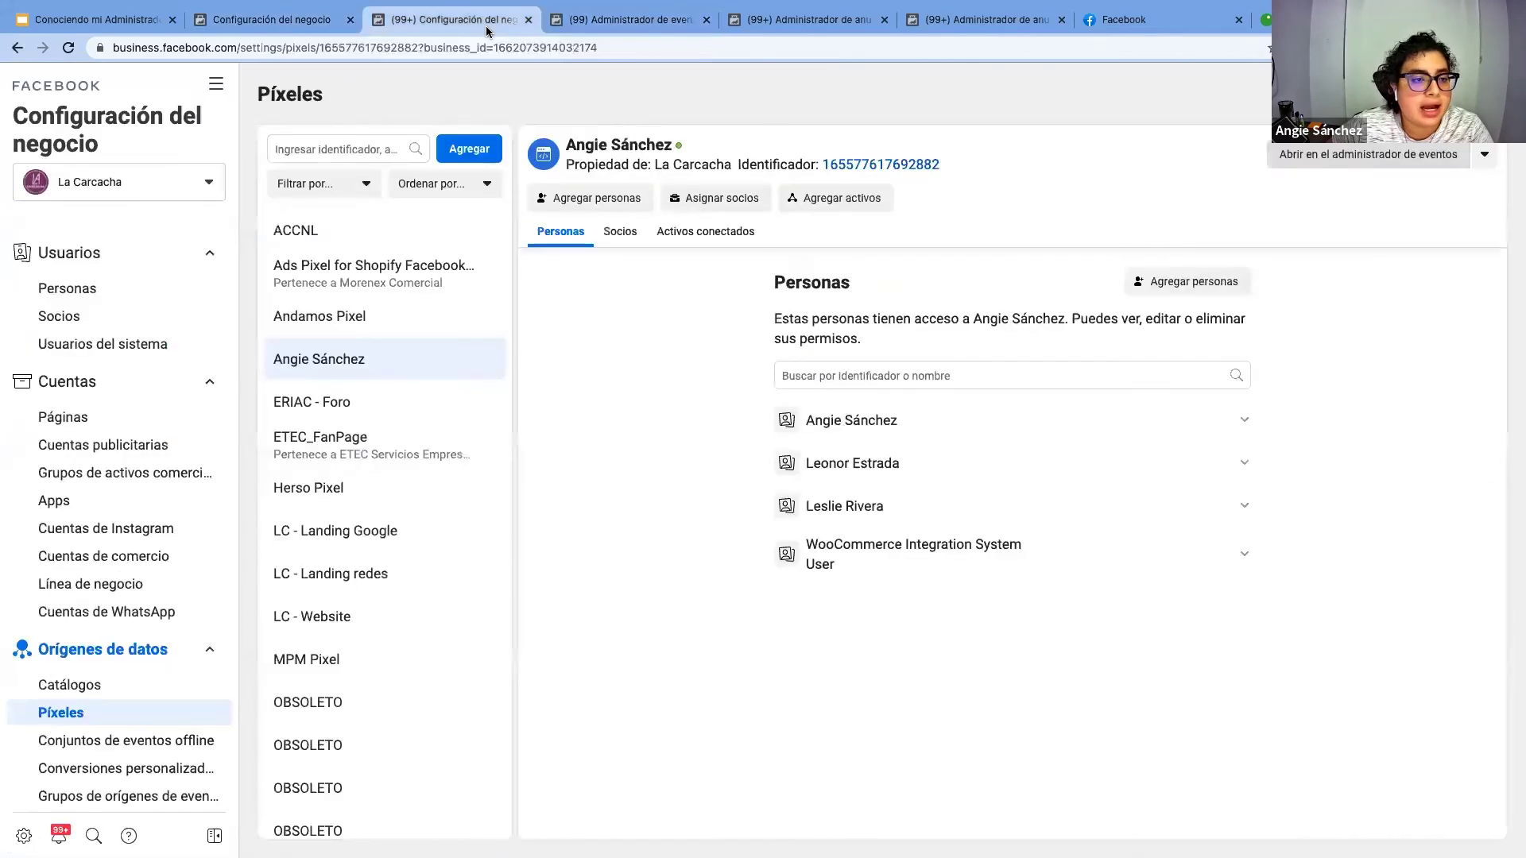
{"action": "left_click", "coordinate": [216, 84]}
{"action": "scroll", "coordinate": [410, 395], "scroll_direction": "down", "scroll_amount": 6}
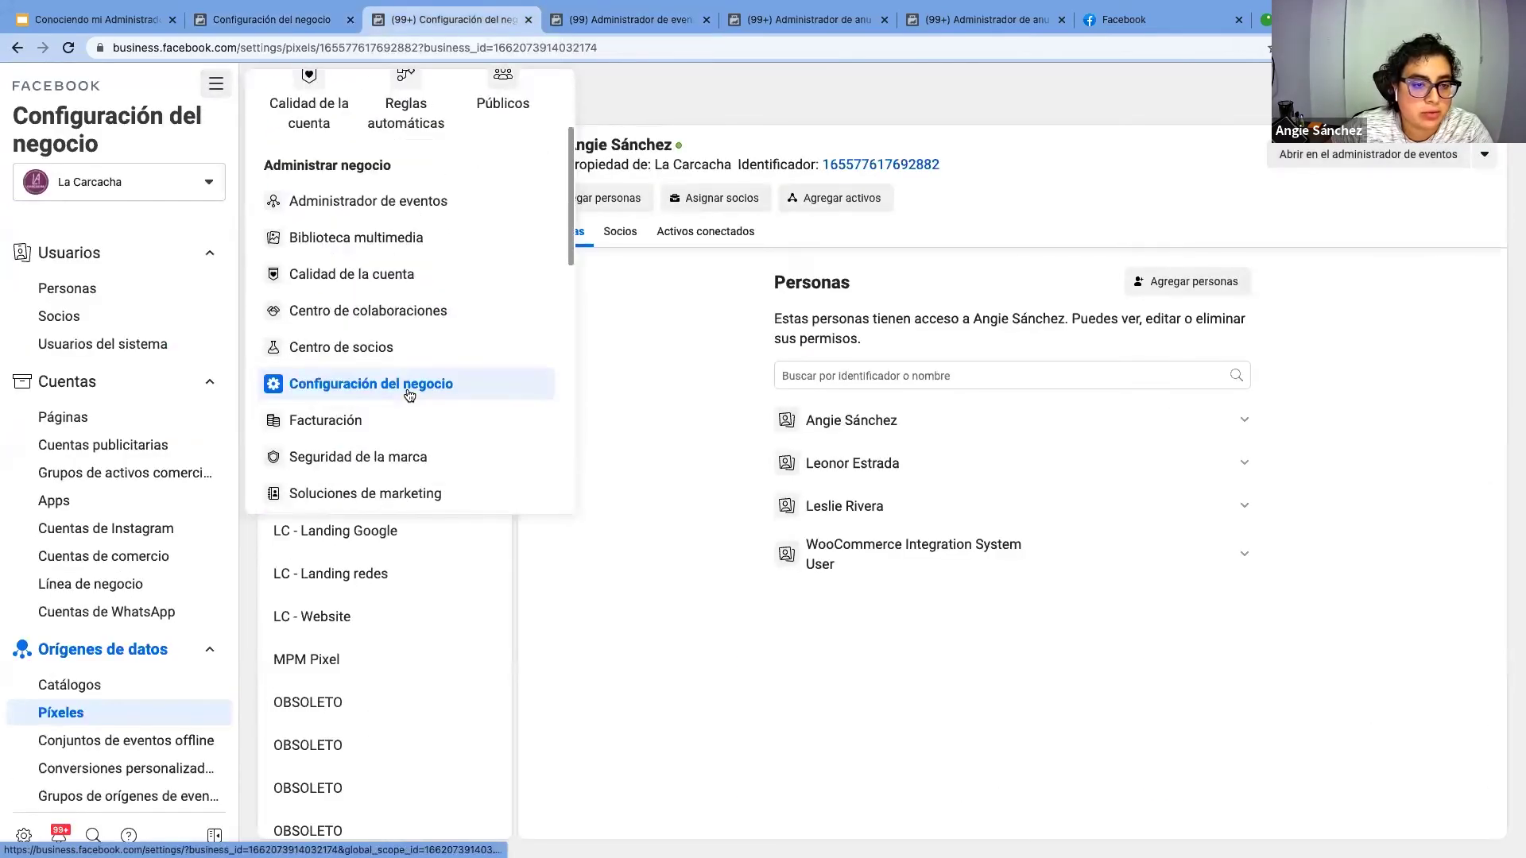
{"action": "scroll", "coordinate": [409, 395], "scroll_direction": "down", "scroll_amount": 3}
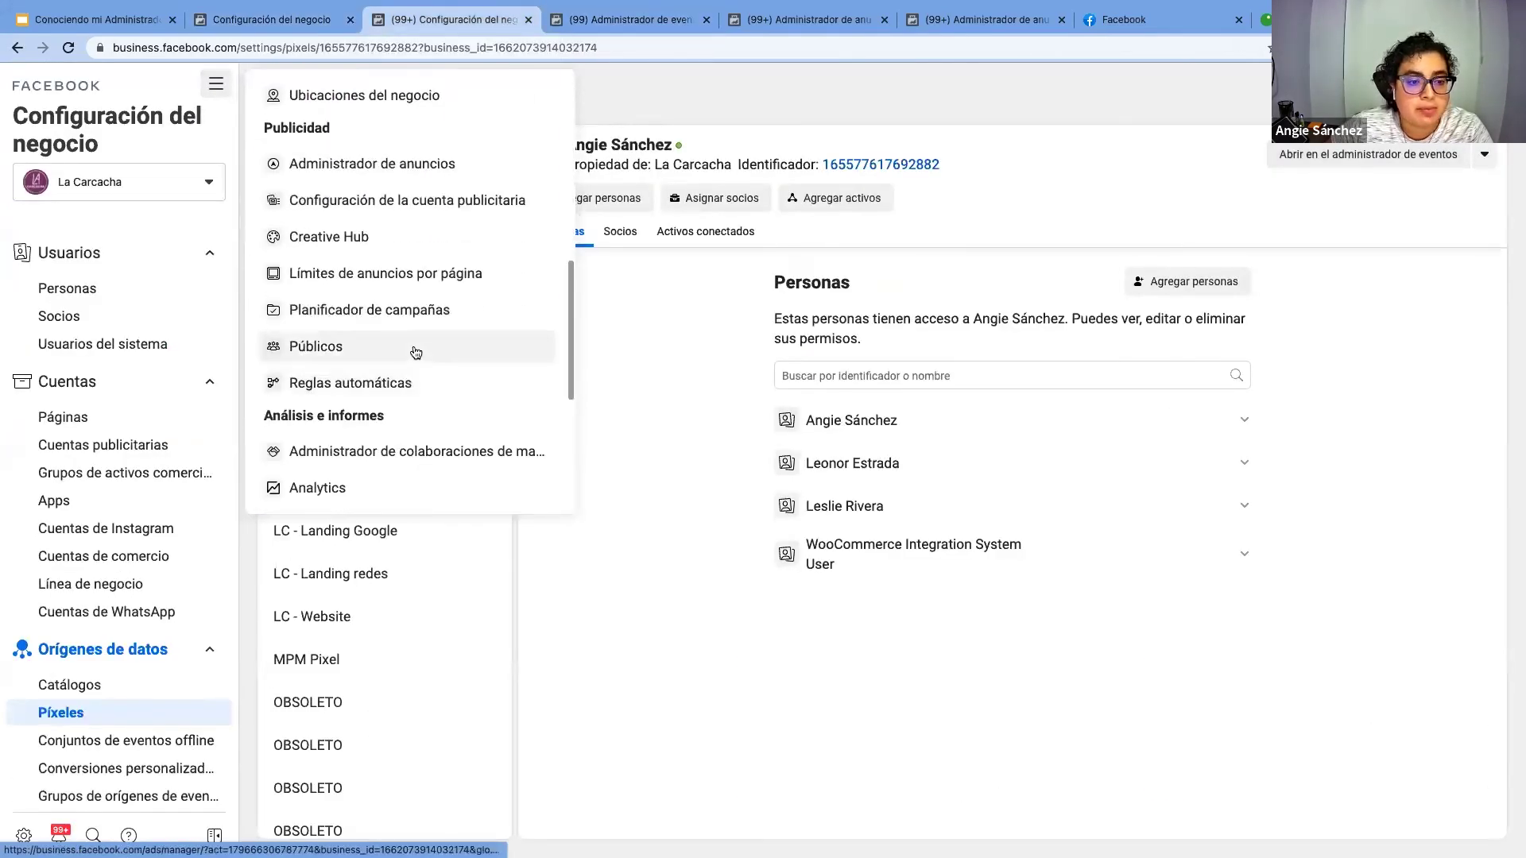
{"action": "left_click", "coordinate": [412, 347]}
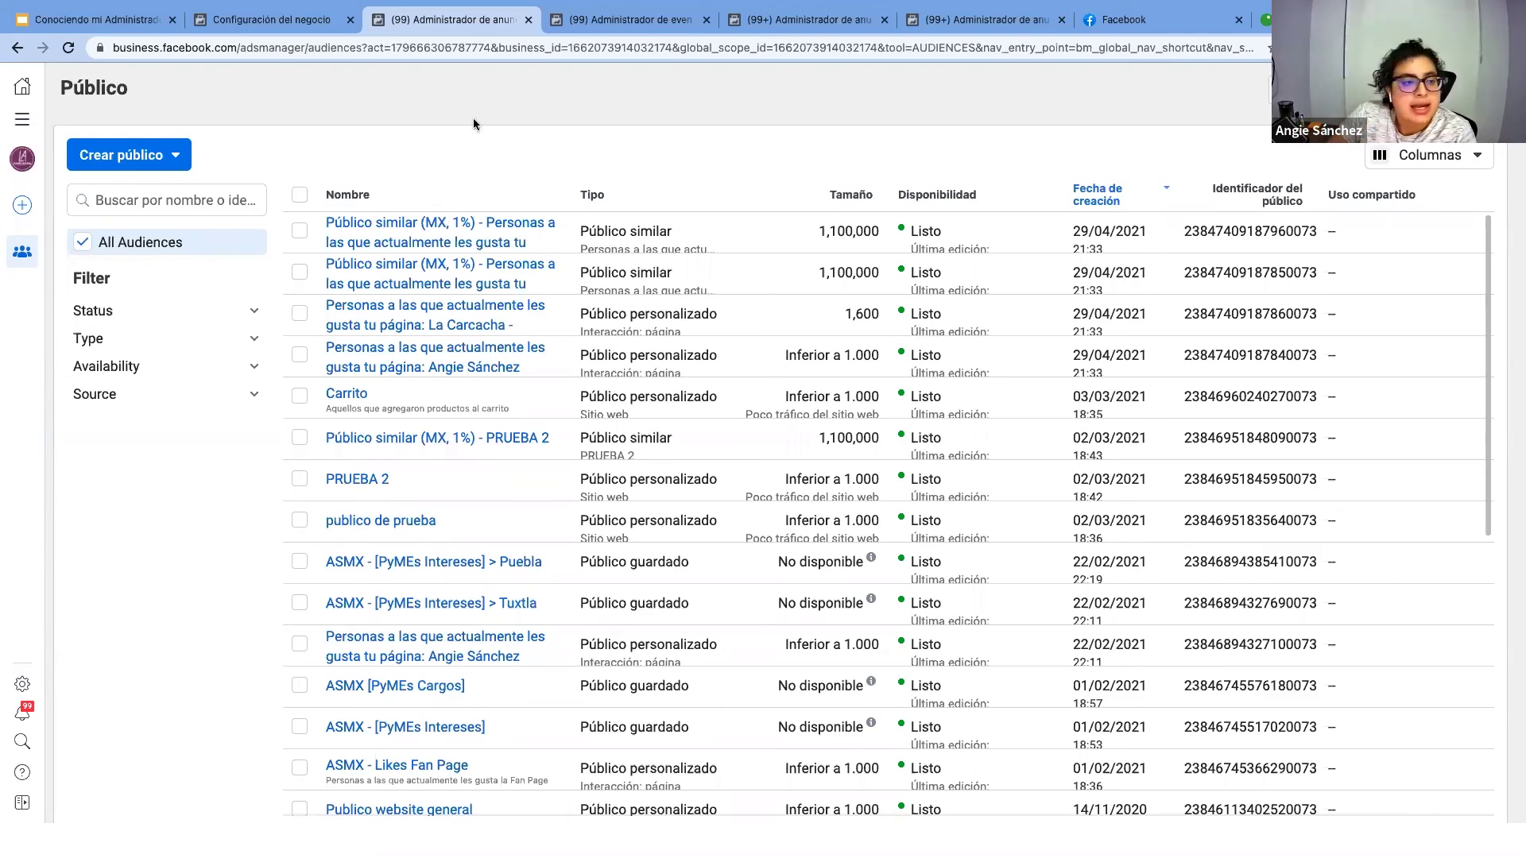
View the audience types that can be created, and check the Publico website general and ASMX - Diplomado Website audiences
{"action": "left_click", "coordinate": [134, 155]}
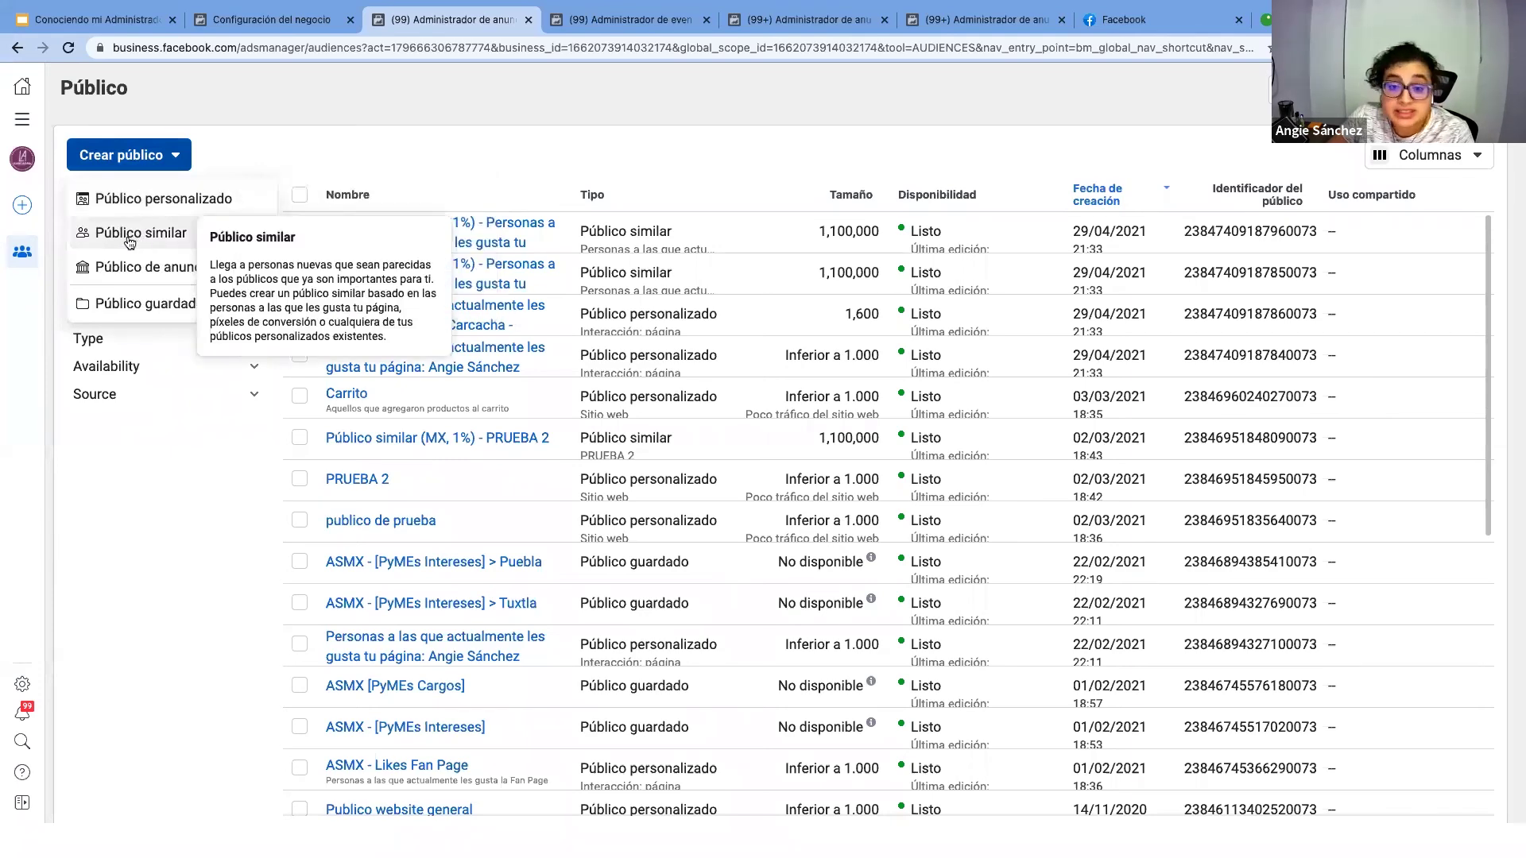
{"action": "left_click", "coordinate": [455, 139]}
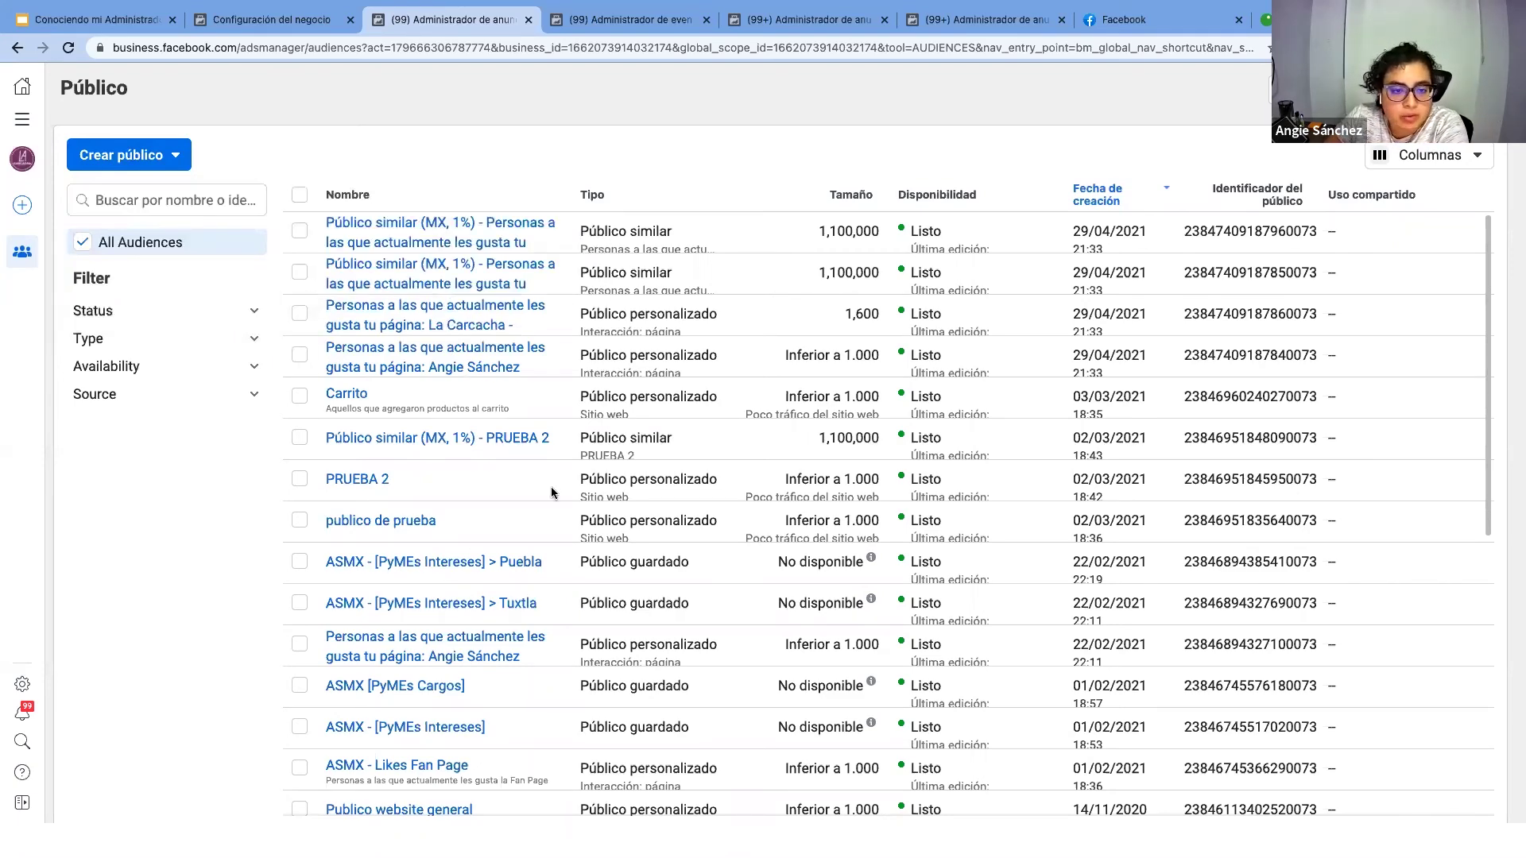
{"action": "scroll", "coordinate": [551, 493], "scroll_direction": "down", "scroll_amount": 5}
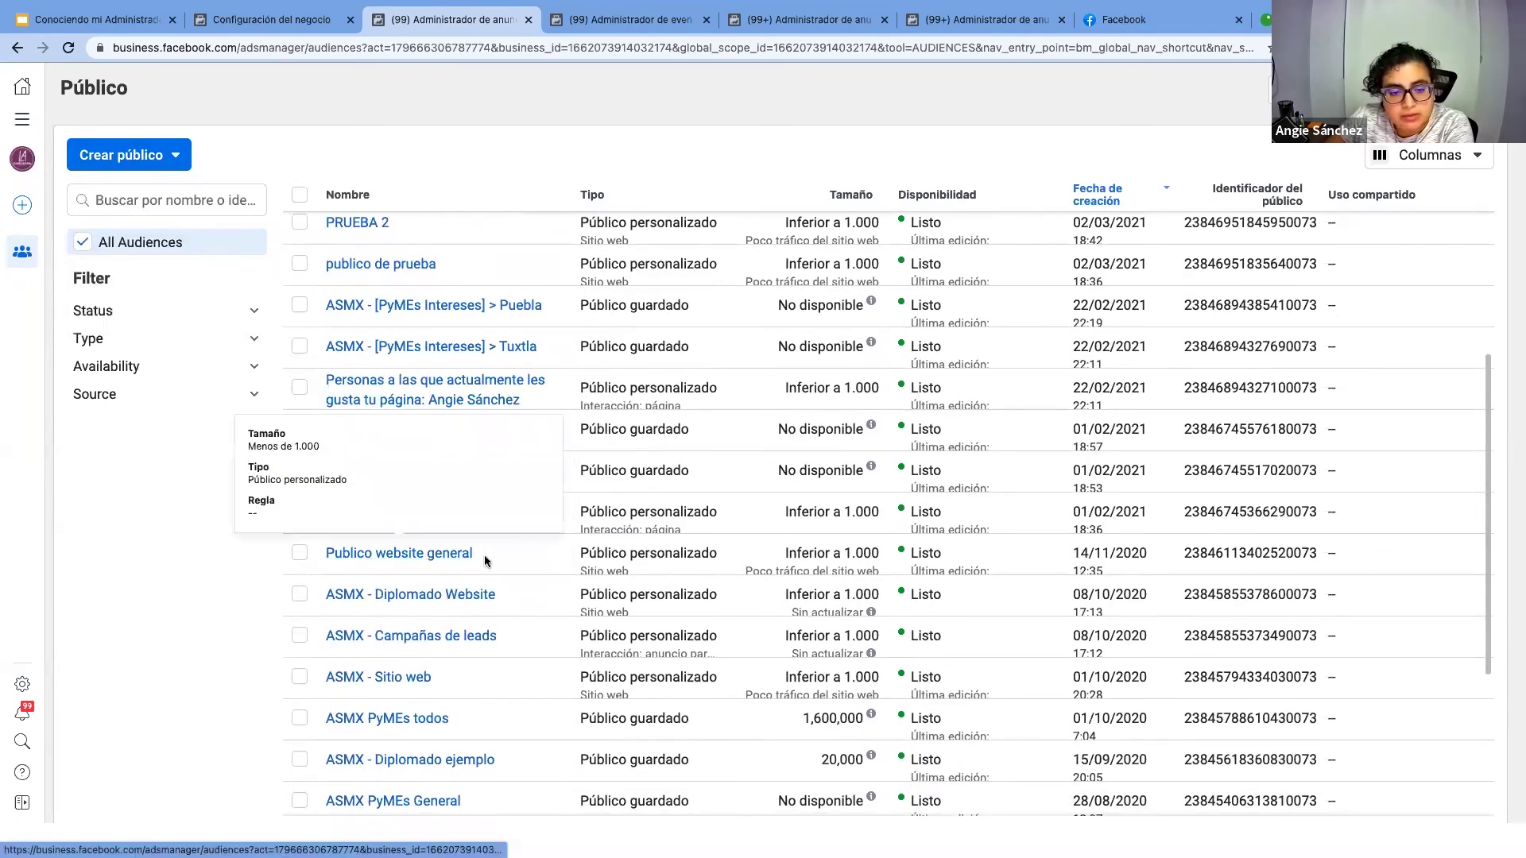
{"action": "mouse_move", "coordinate": [447, 560]}
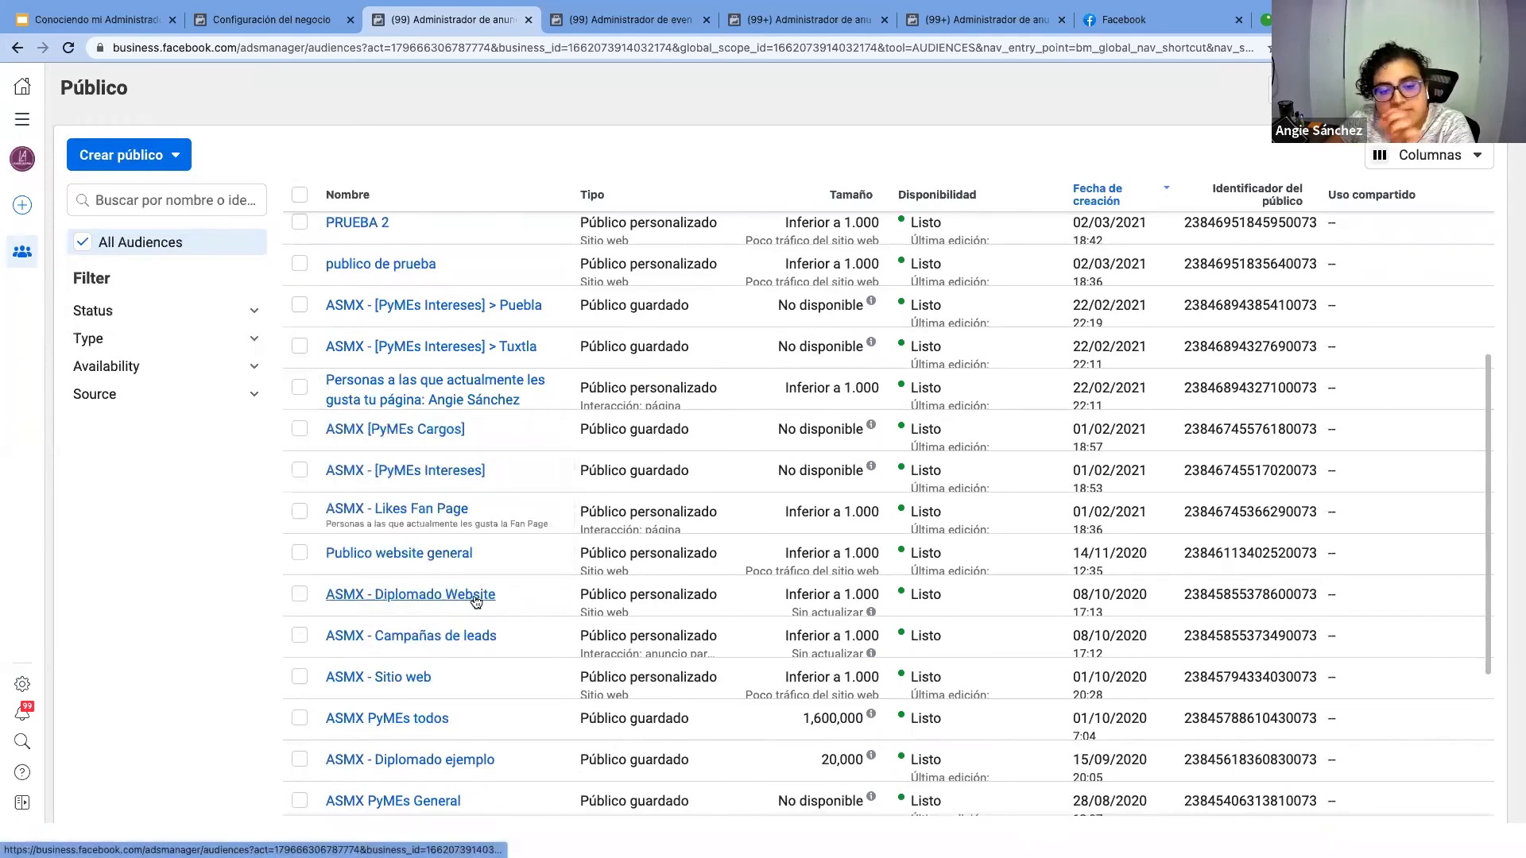
{"action": "mouse_move", "coordinate": [464, 608]}
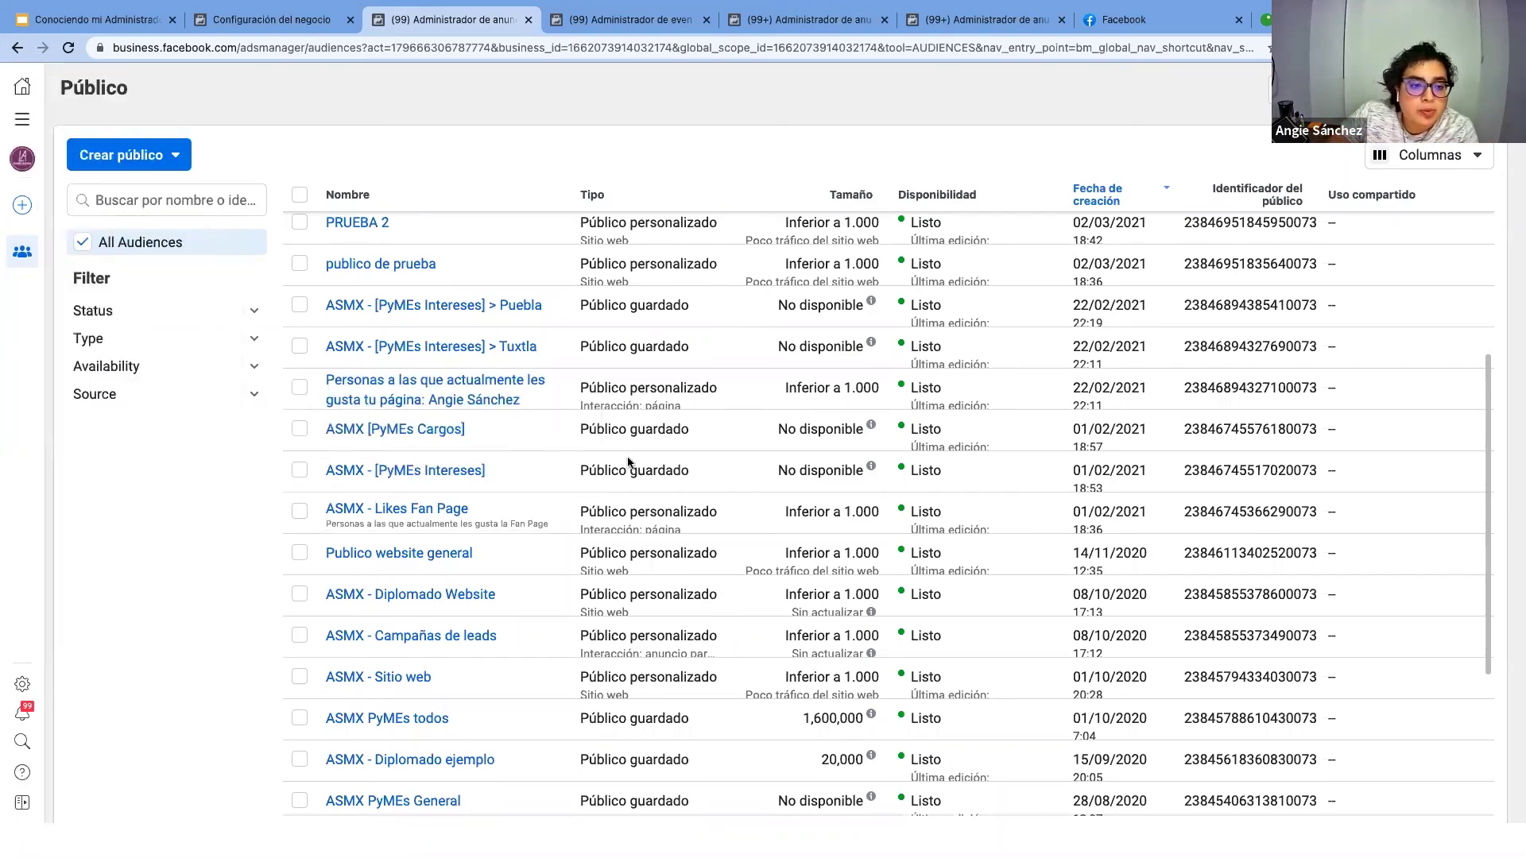
Examine the size of the first lookalike audience (Público similar, MX, 1%) in the audience list
{"action": "scroll", "coordinate": [738, 472], "scroll_direction": "up", "scroll_amount": 3}
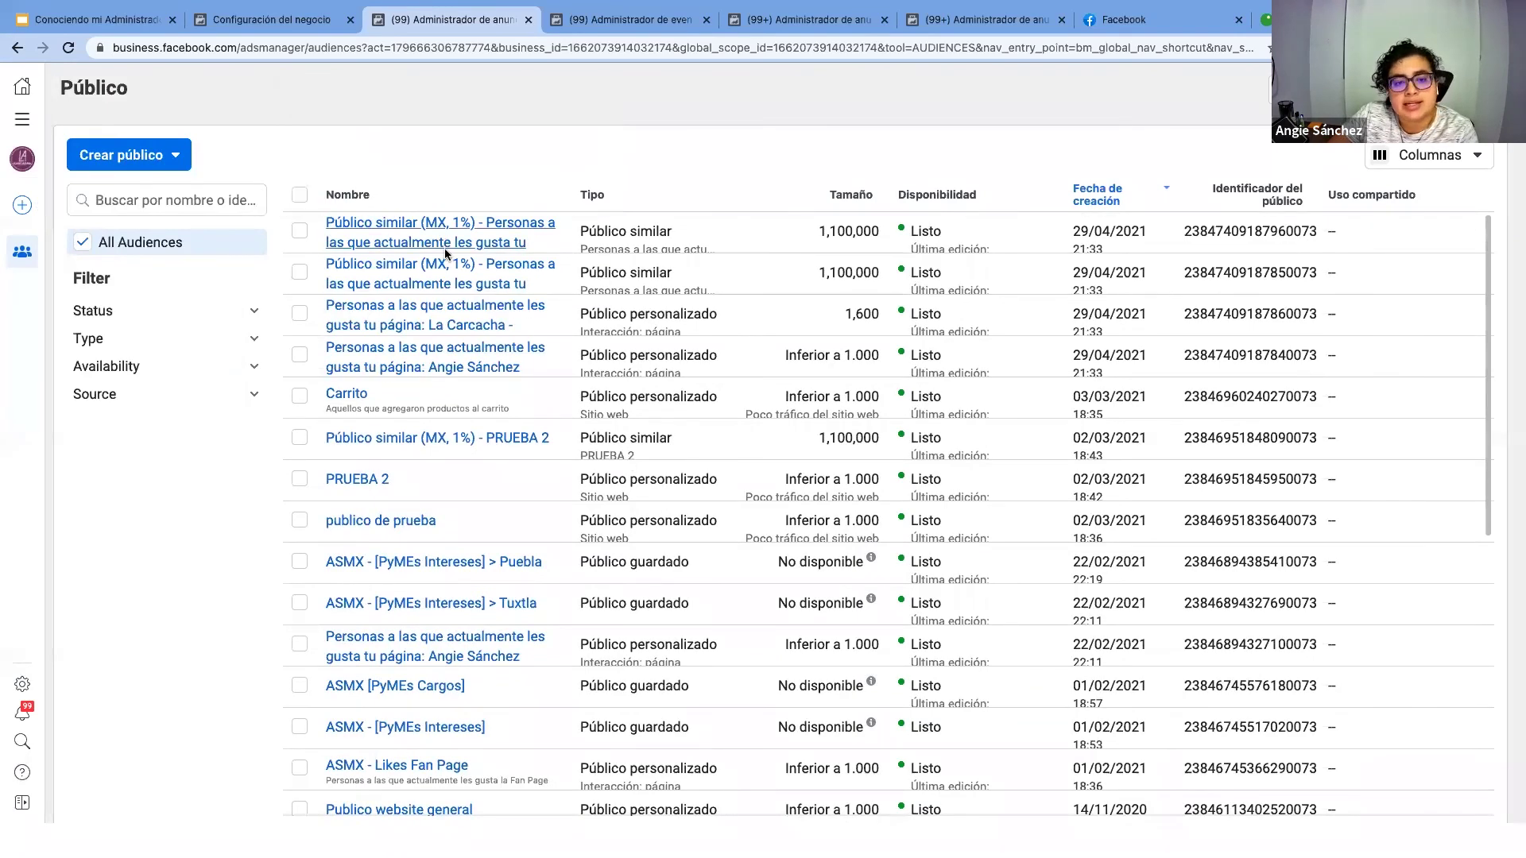
{"action": "mouse_move", "coordinate": [445, 226]}
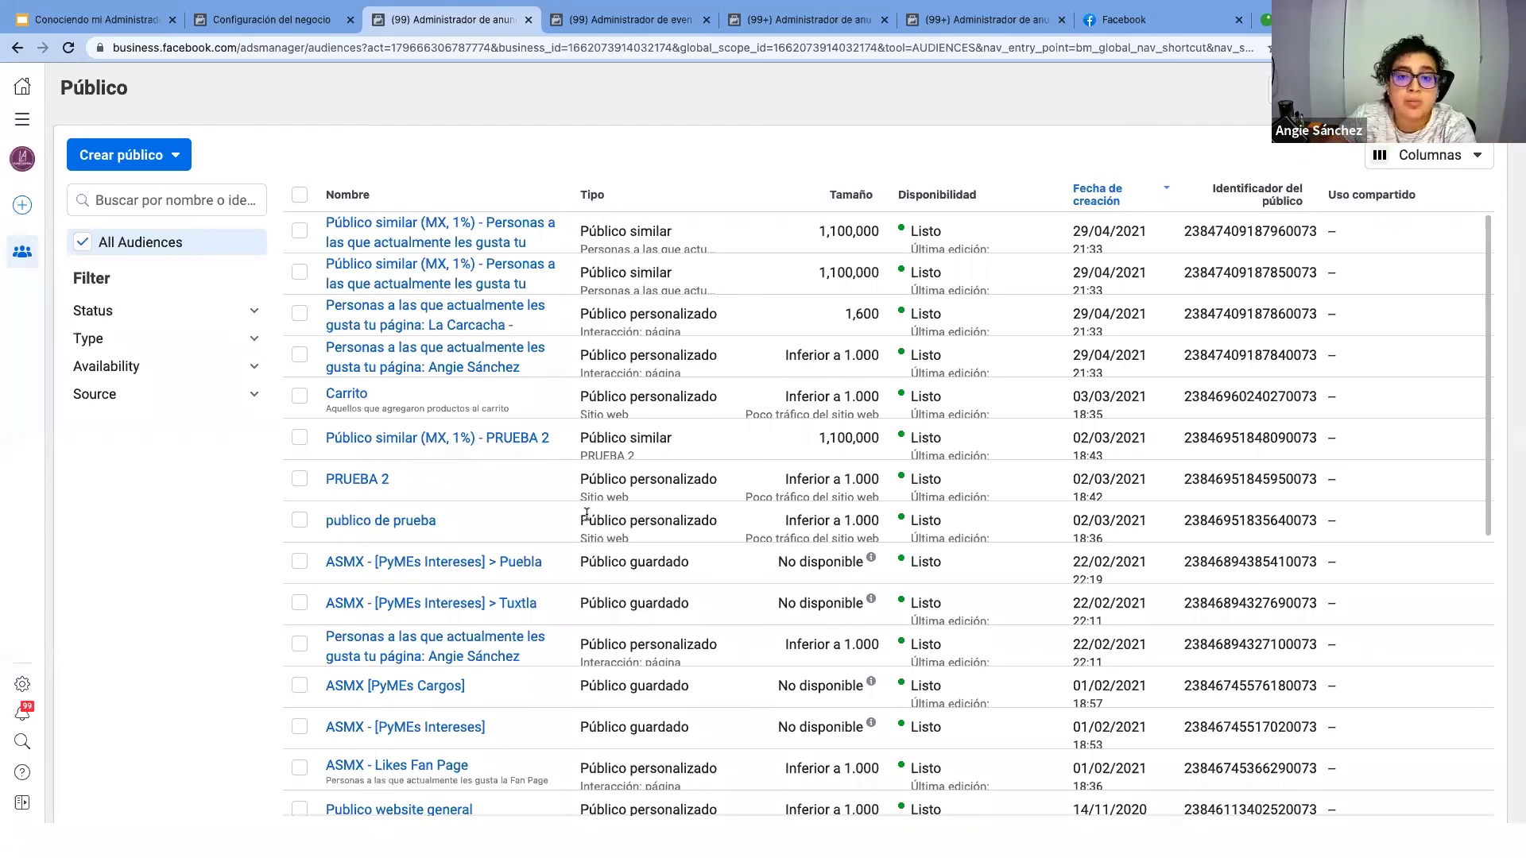
{"action": "left_click_drag", "start_coordinate": [811, 232], "coordinate": [890, 235]}
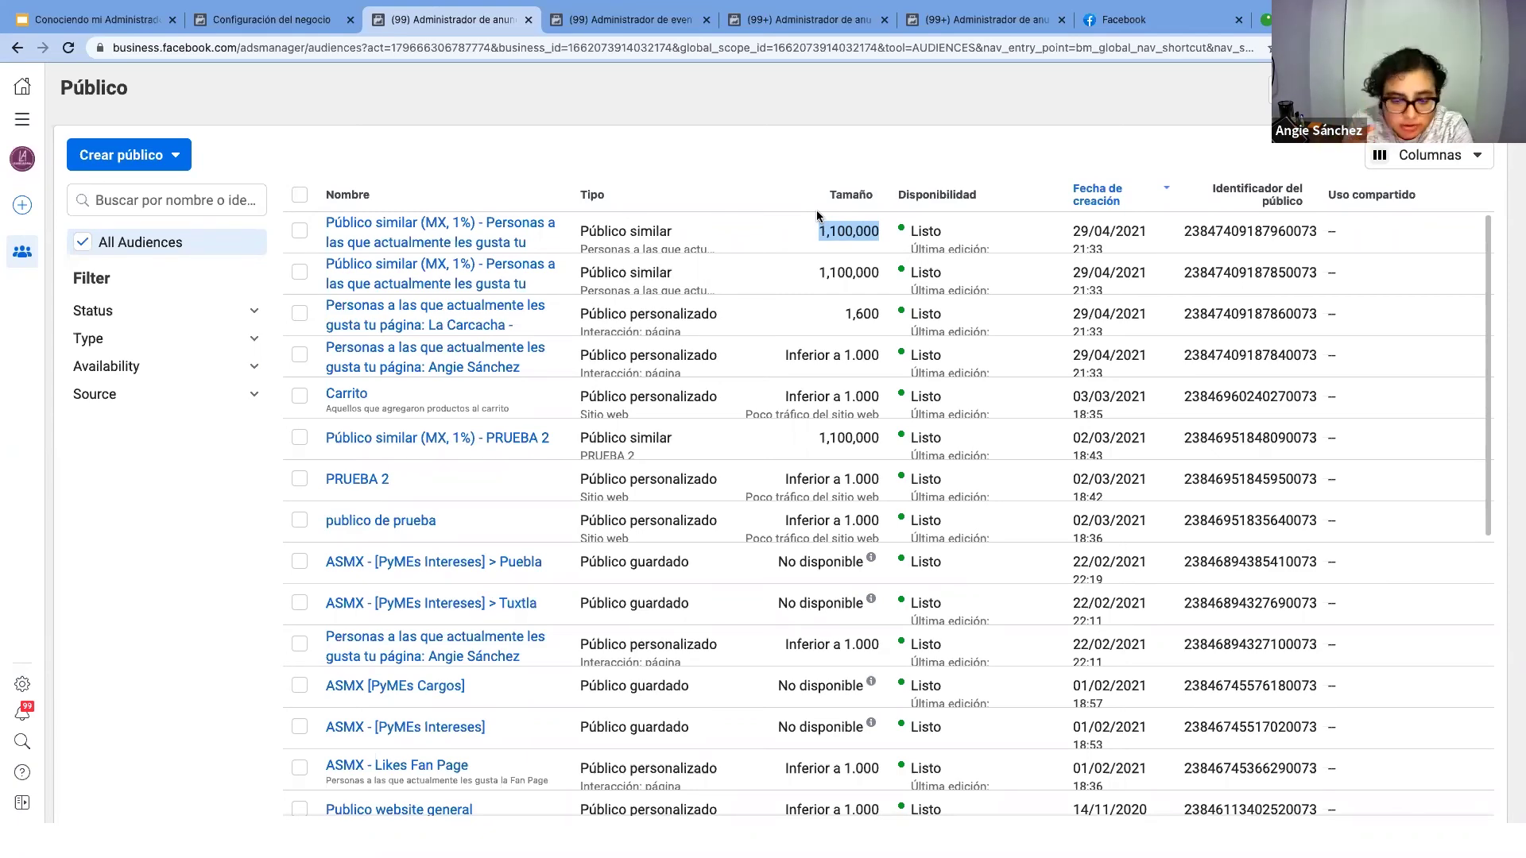
View the sources offered for creating a custom audience in the Público list, without creating one
{"action": "left_click", "coordinate": [273, 23]}
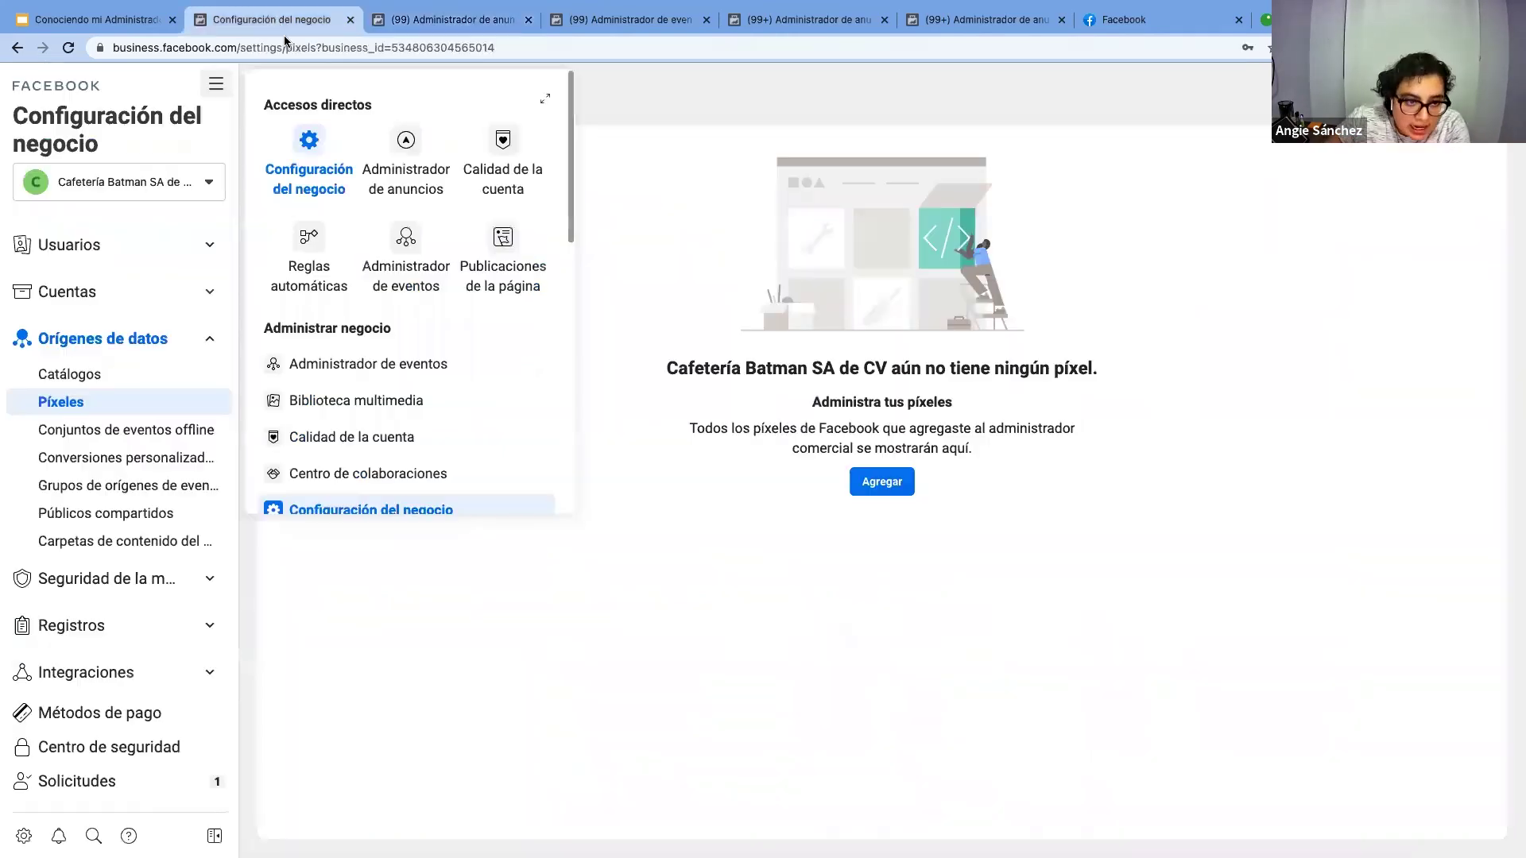
{"action": "left_click", "coordinate": [646, 596]}
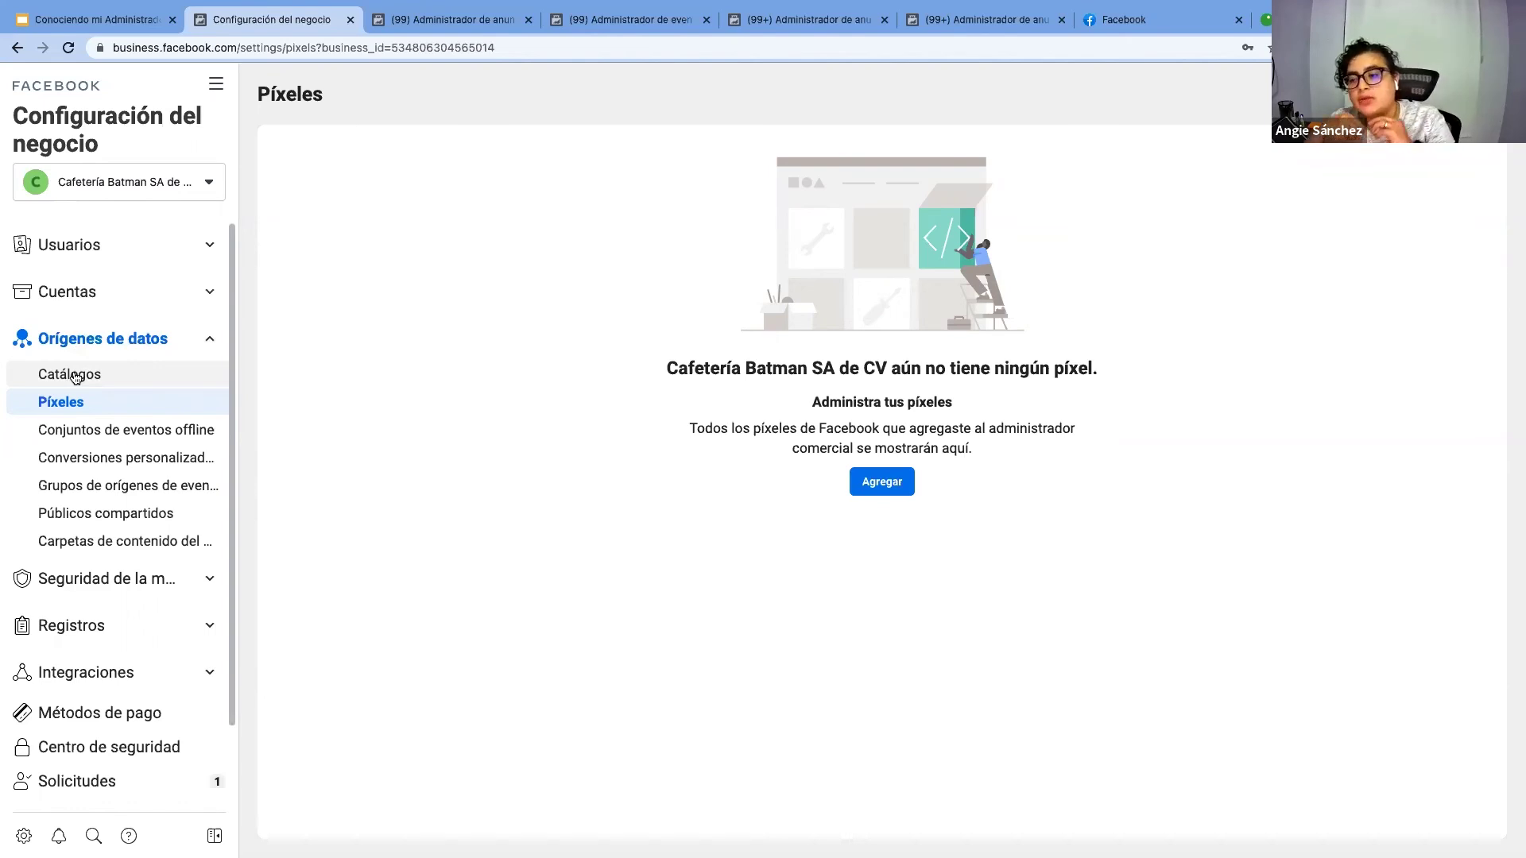
{"action": "left_click", "coordinate": [449, 19]}
{"action": "left_click", "coordinate": [181, 164]}
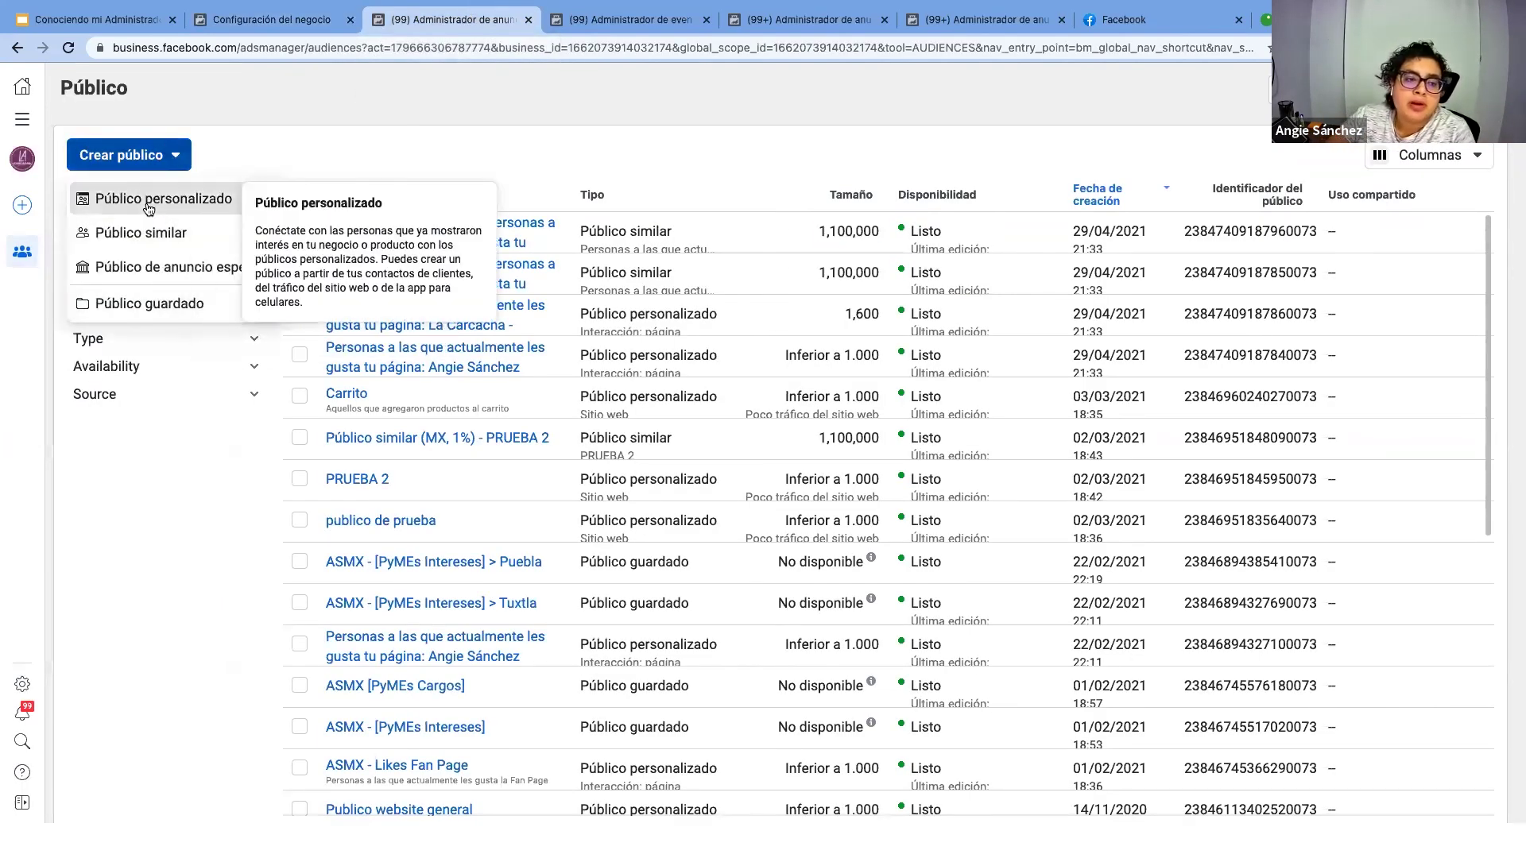
{"action": "left_click", "coordinate": [145, 200]}
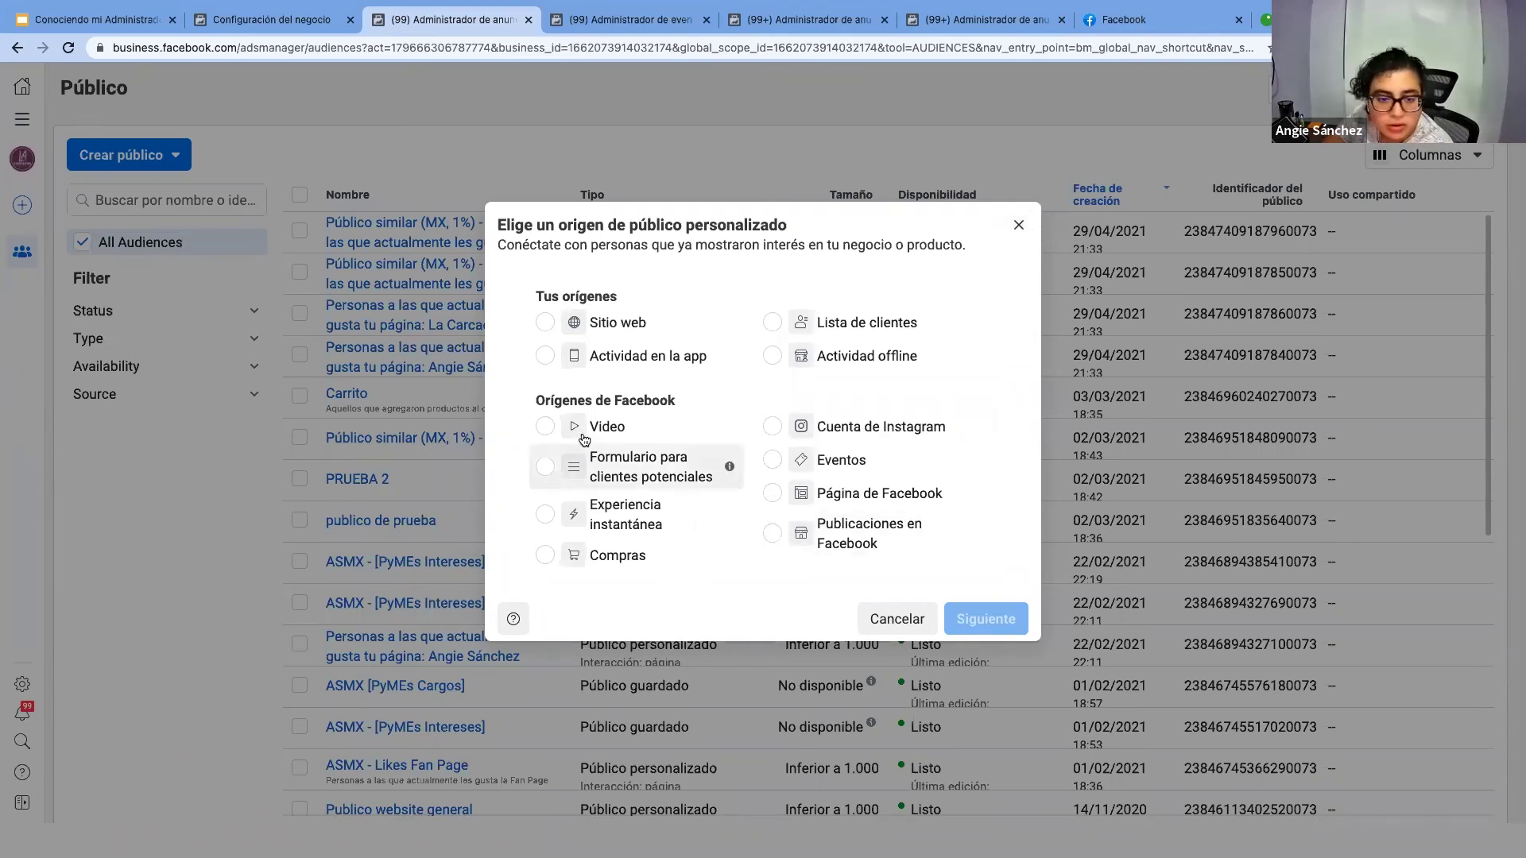
{"action": "left_click", "coordinate": [1017, 224]}
Open Cafetería Batman's business information and check its legal name and tax identification fields
{"action": "left_click", "coordinate": [299, 27]}
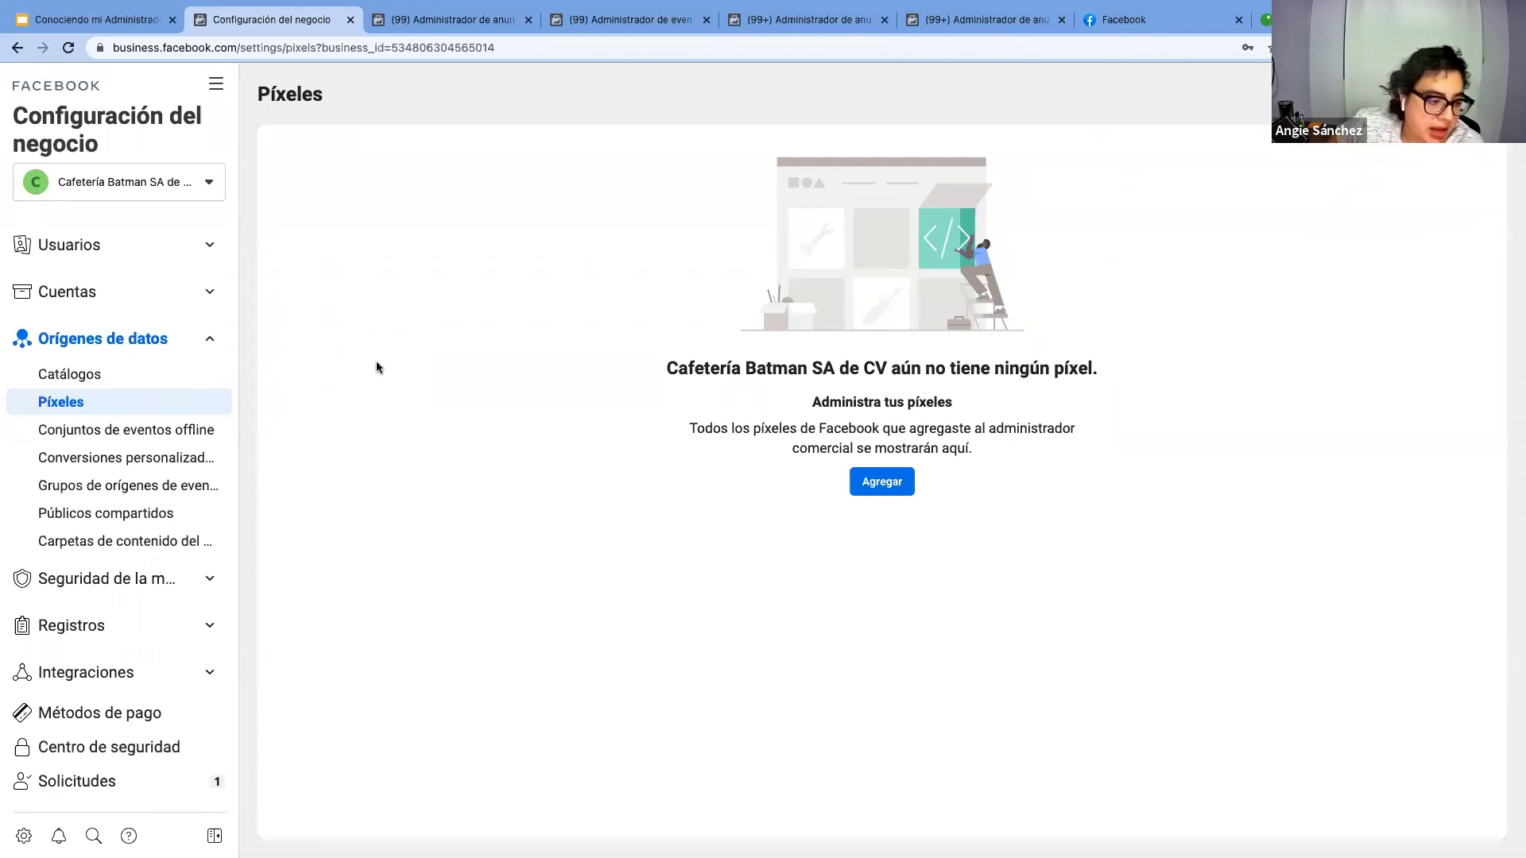
{"action": "scroll", "coordinate": [138, 552], "scroll_direction": "down", "scroll_amount": 2}
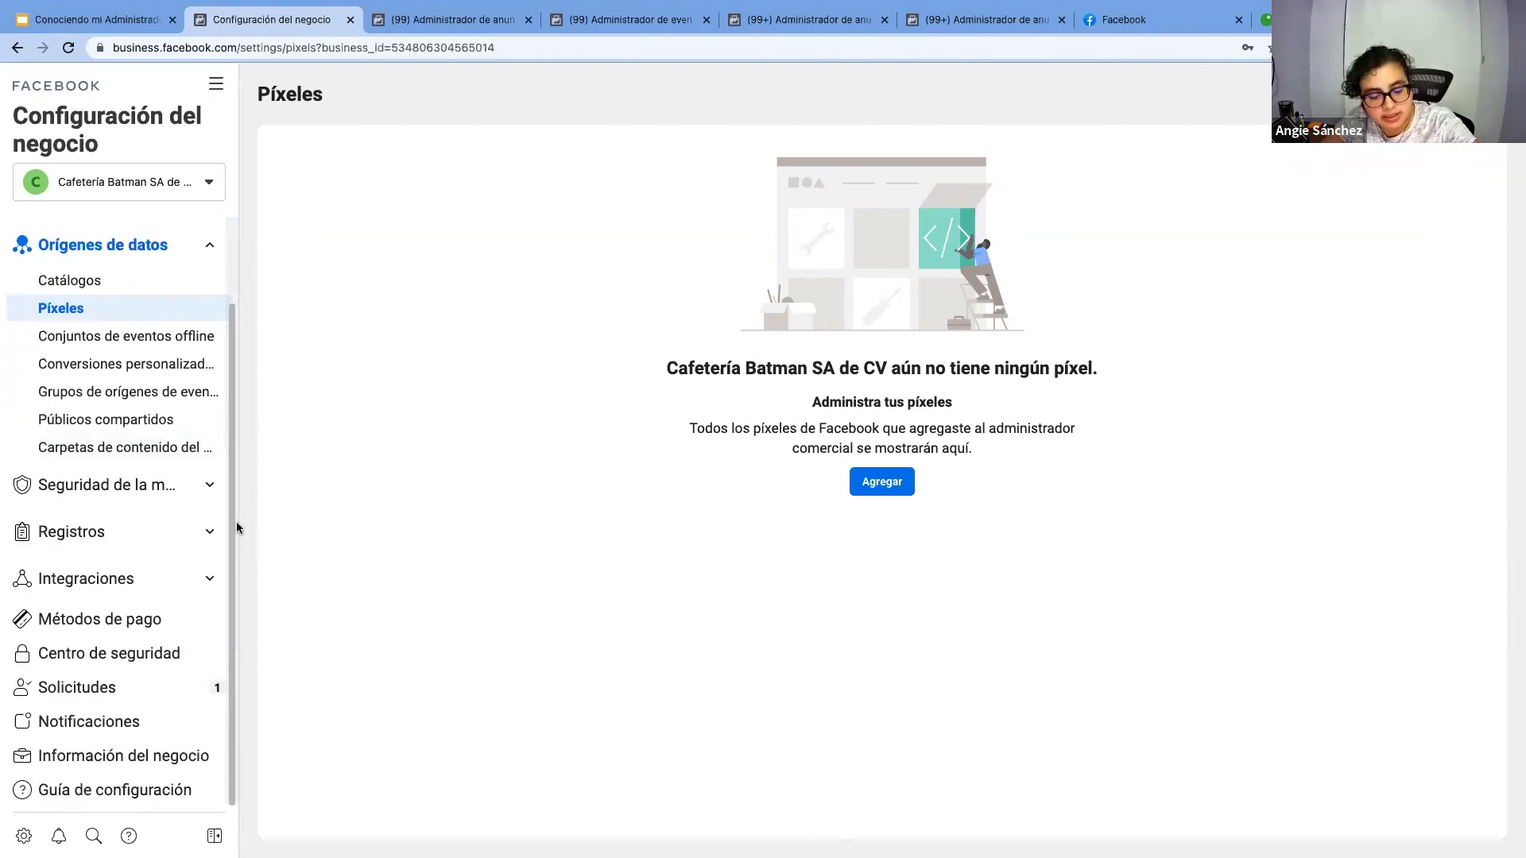
{"action": "left_click", "coordinate": [145, 755]}
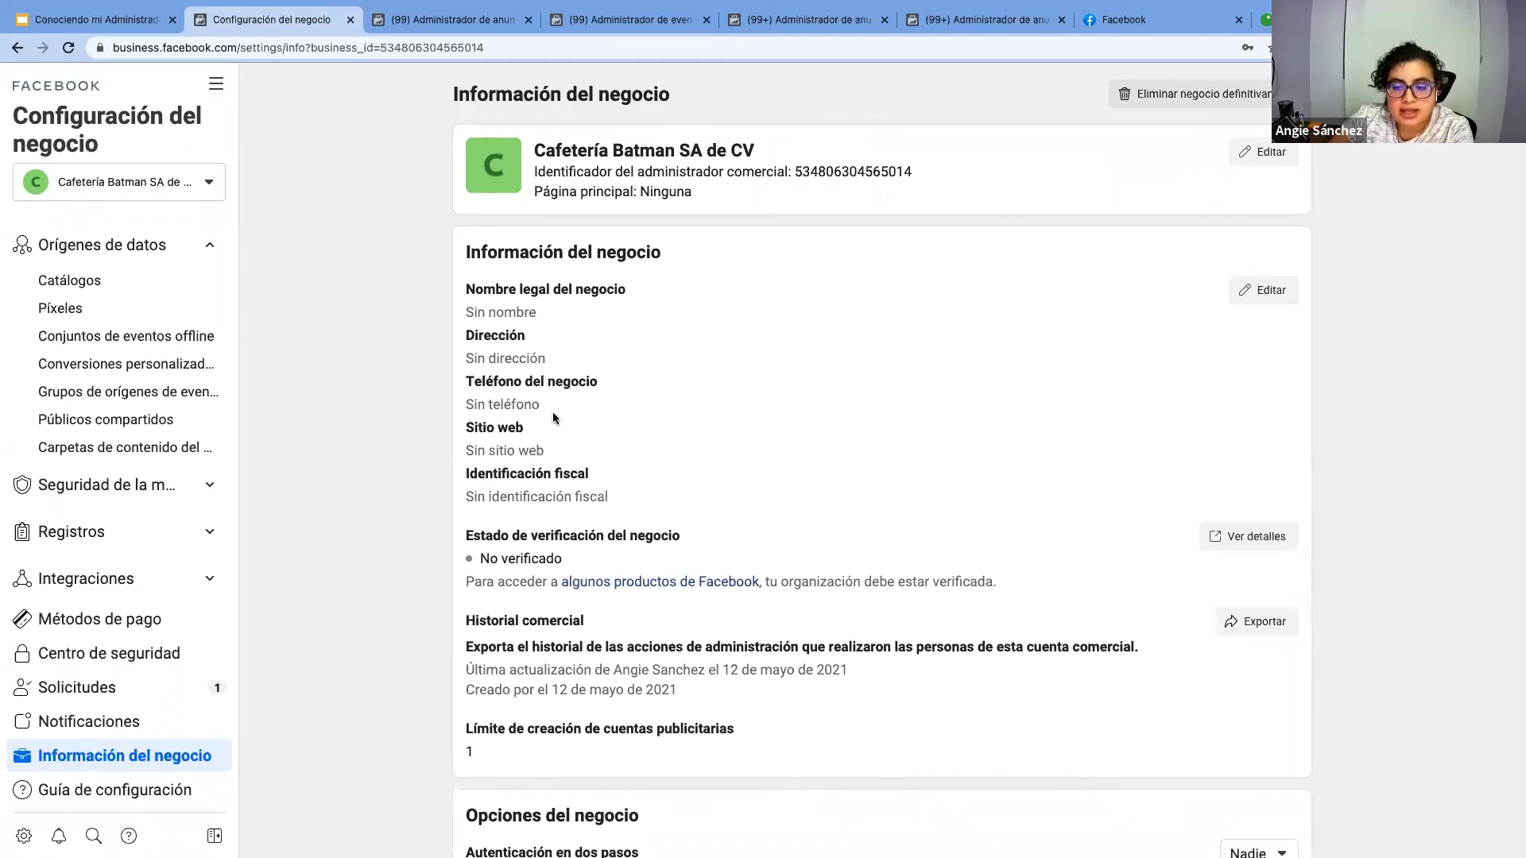
{"action": "left_click_drag", "start_coordinate": [495, 289], "coordinate": [564, 367]}
{"action": "left_click", "coordinate": [501, 333]}
{"action": "mouse_move", "coordinate": [557, 312]}
{"action": "left_mouse_down"}
{"action": "mouse_move", "coordinate": [451, 308]}
{"action": "mouse_move", "coordinate": [572, 314]}
{"action": "left_mouse_up"}
{"action": "triple_click", "coordinate": [464, 311]}
{"action": "left_click", "coordinate": [471, 310]}
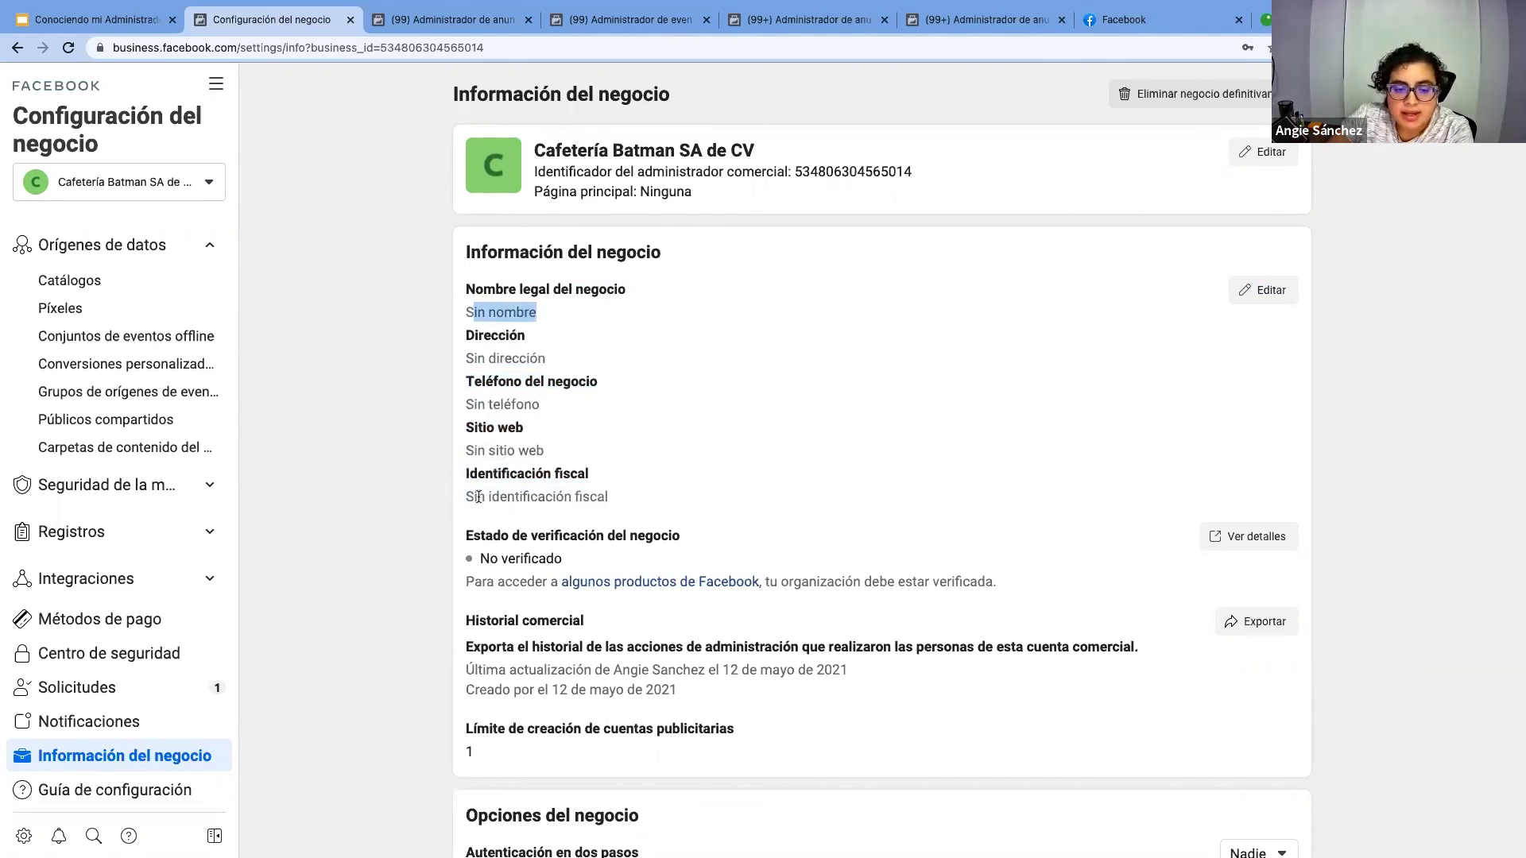
{"action": "left_click_drag", "start_coordinate": [473, 496], "coordinate": [610, 497]}
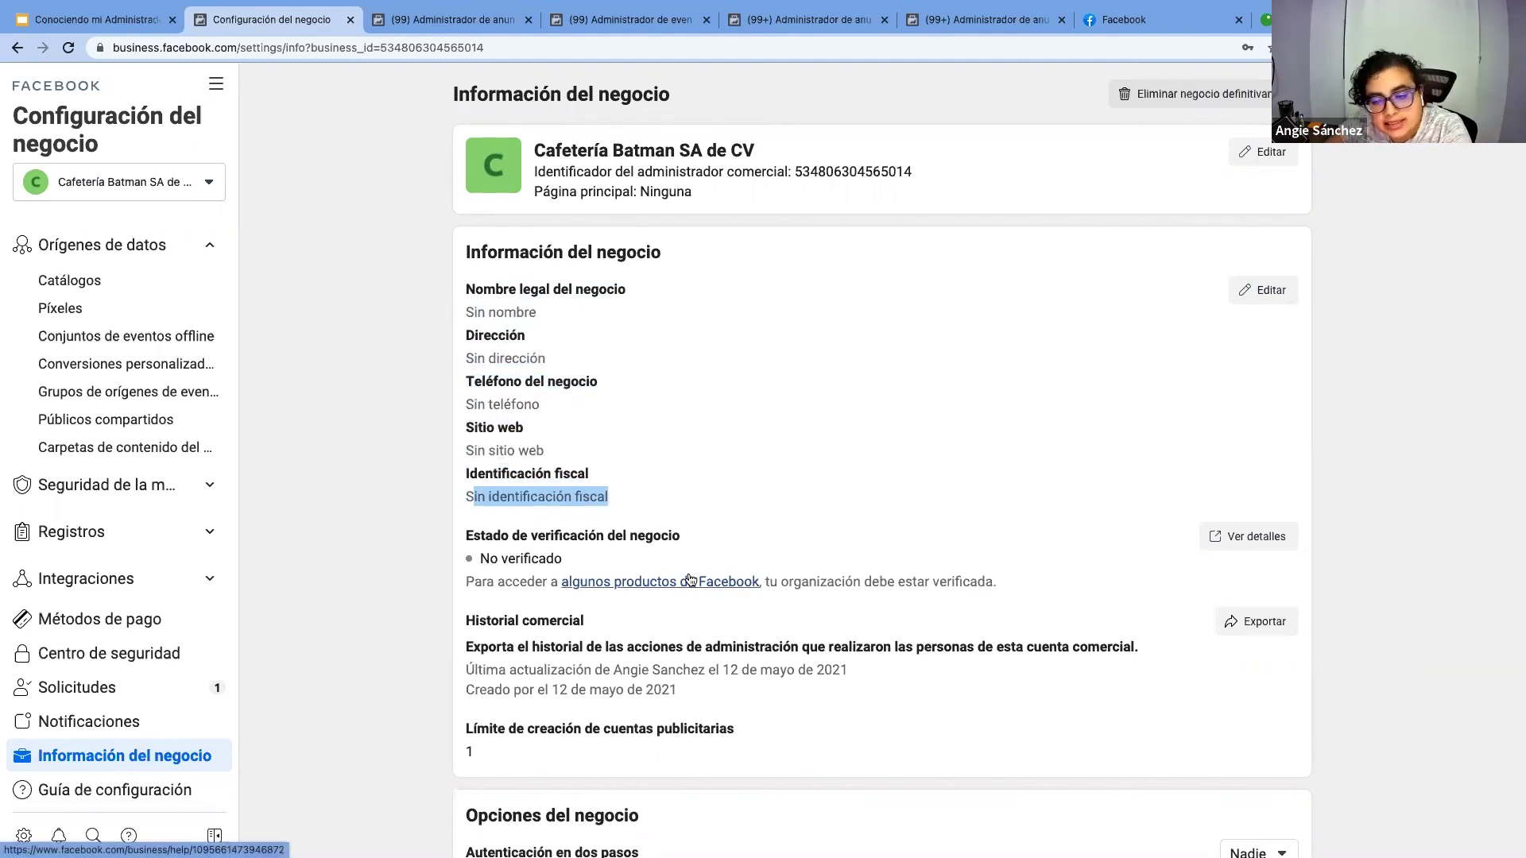
Open La Carcacha's business information from its business settings and check the business verification status
{"action": "left_click", "coordinate": [451, 19]}
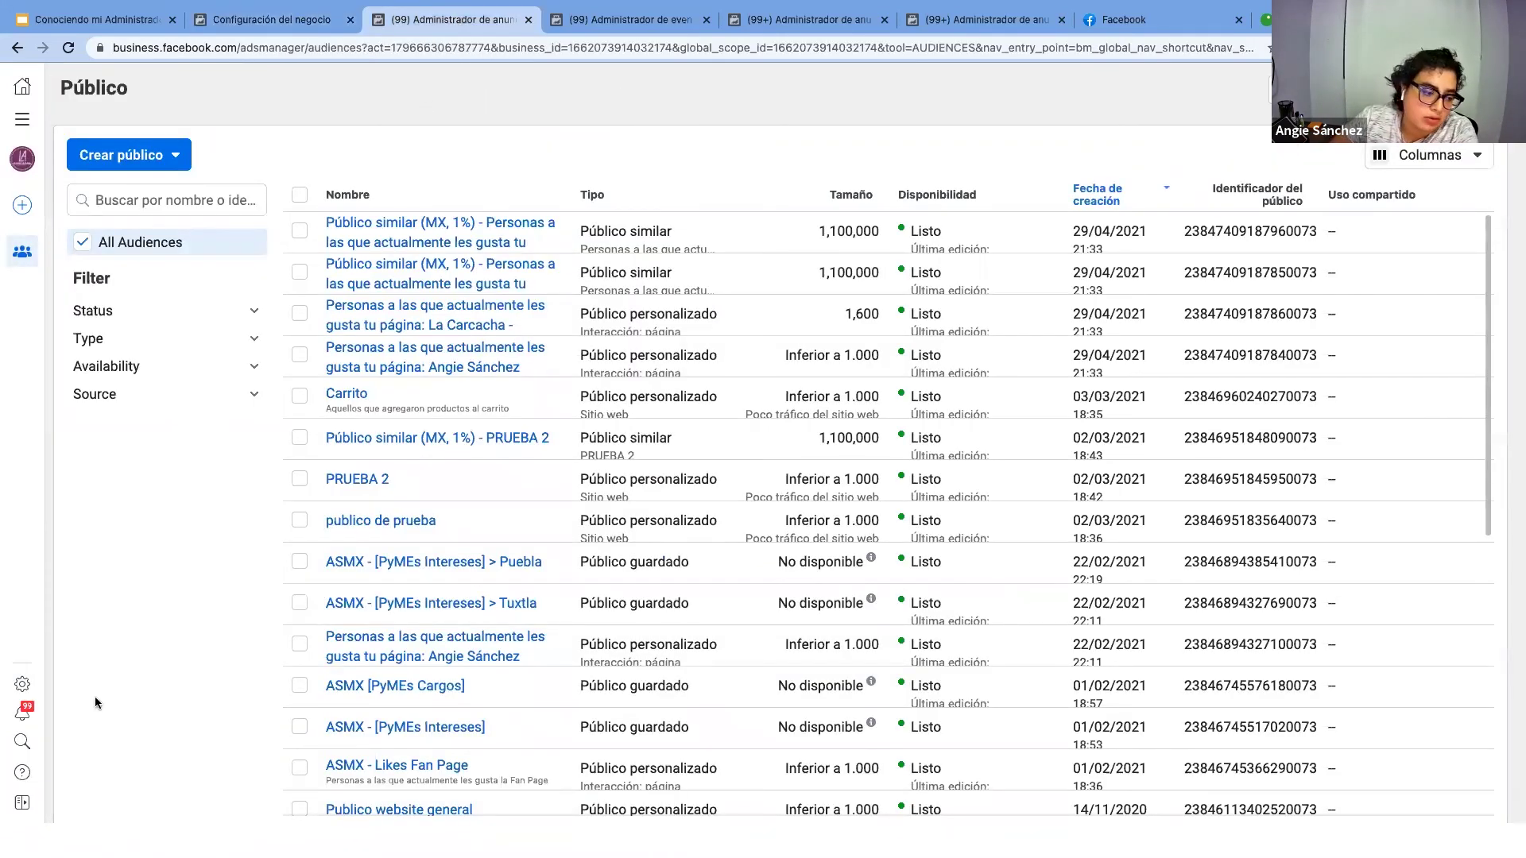
{"action": "left_click", "coordinate": [23, 119]}
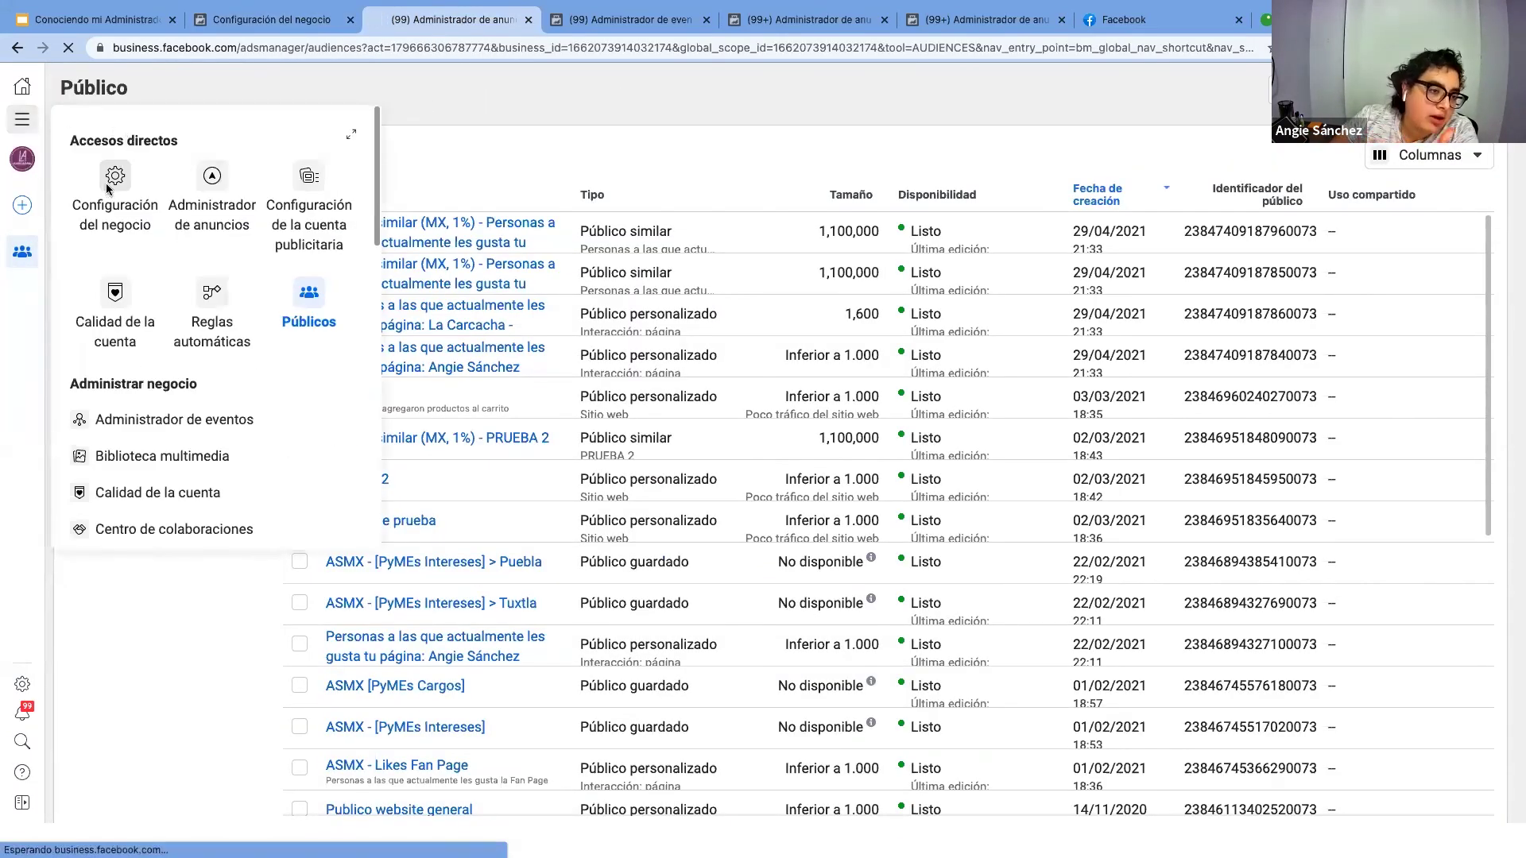
{"action": "left_click", "coordinate": [115, 187]}
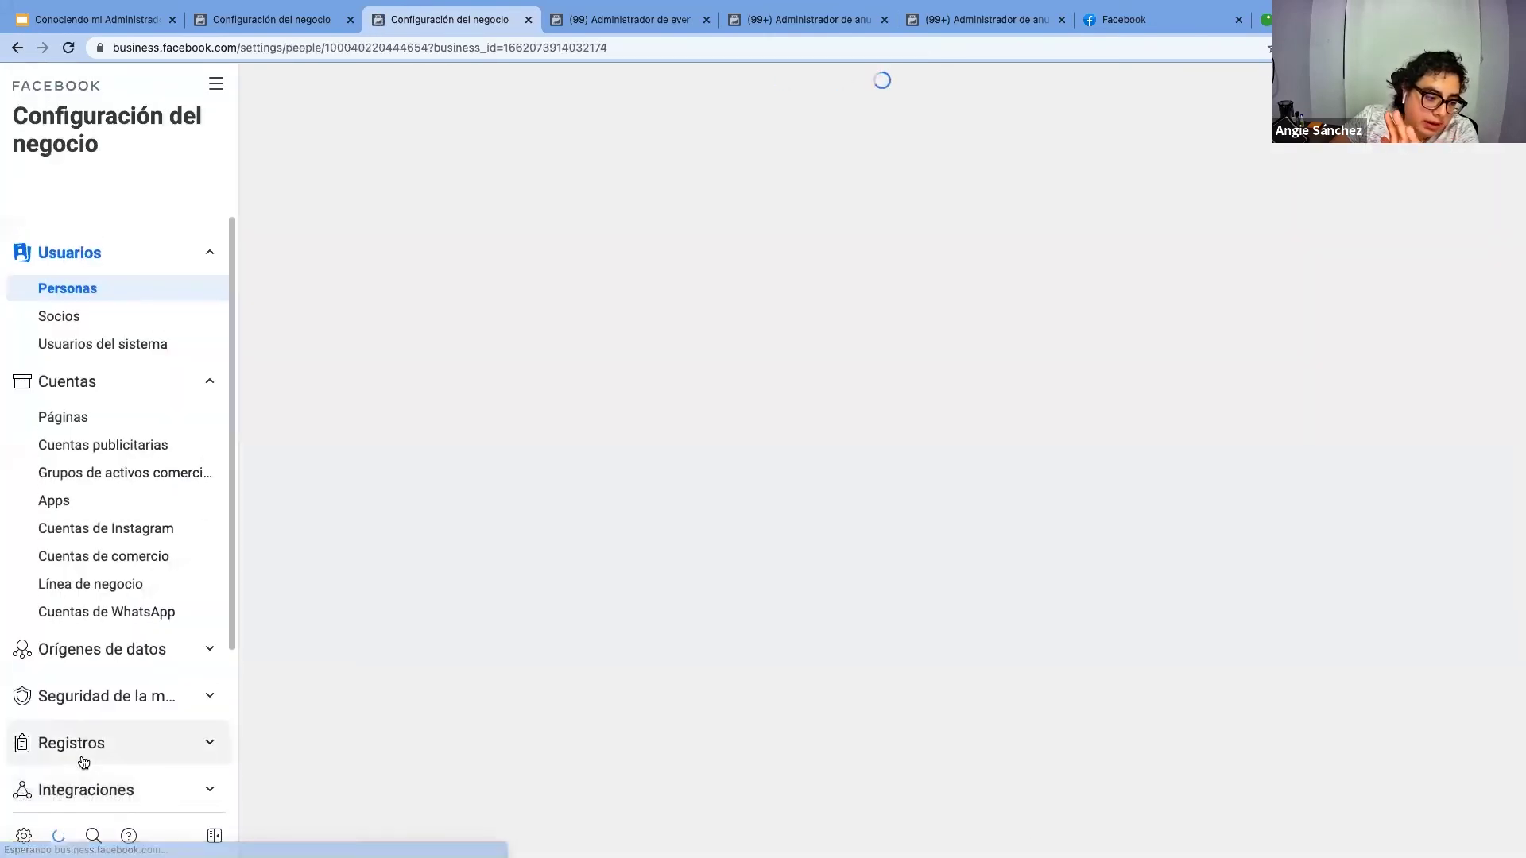
{"action": "scroll", "coordinate": [84, 763], "scroll_direction": "down", "scroll_amount": 3}
{"action": "left_click", "coordinate": [83, 753]}
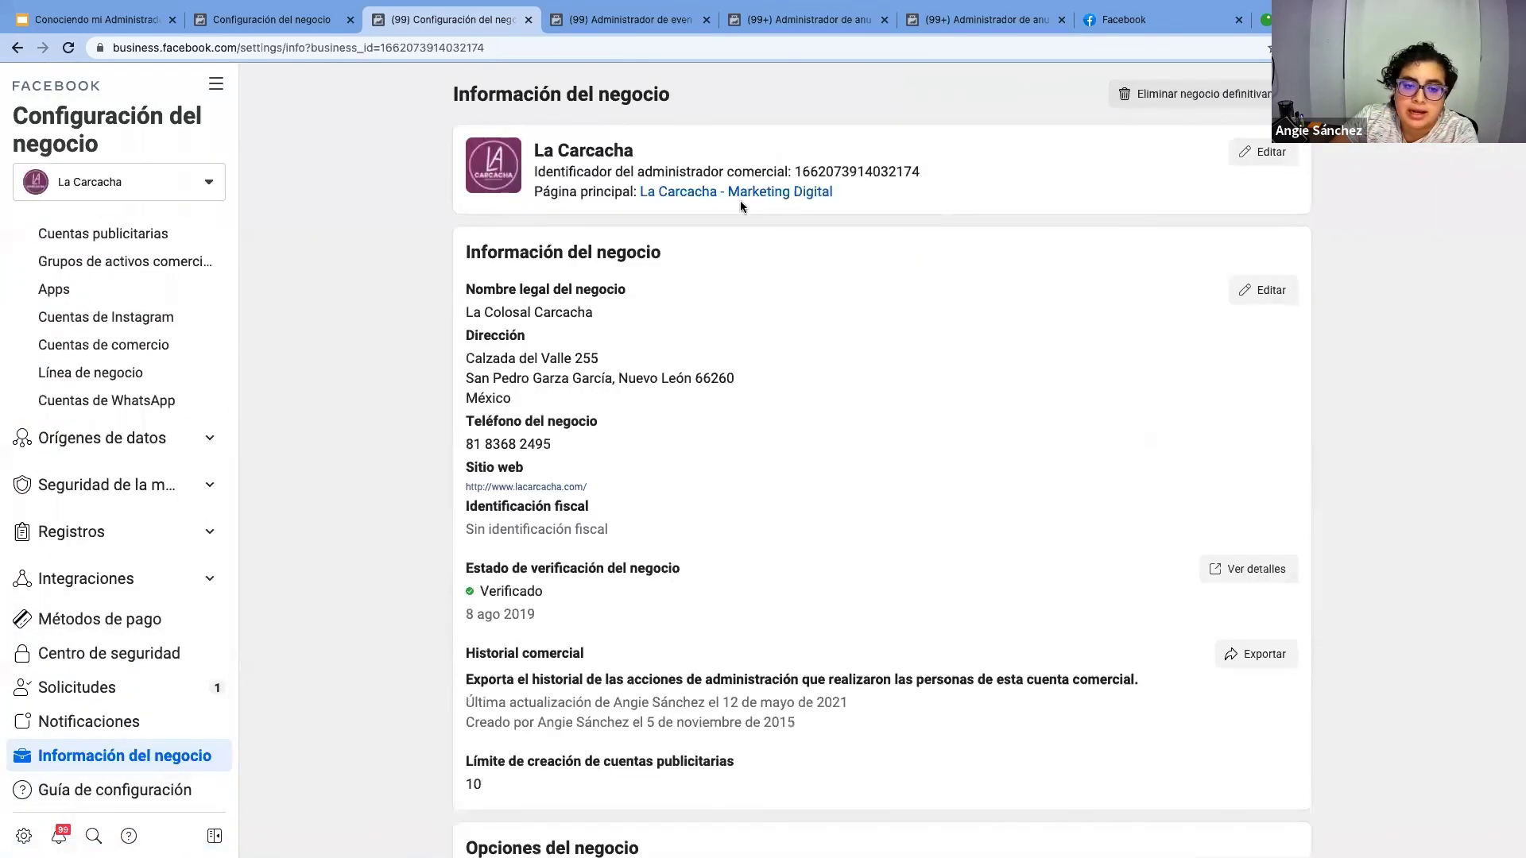
{"action": "left_click_drag", "start_coordinate": [466, 588], "coordinate": [583, 593]}
{"action": "left_click", "coordinate": [584, 593]}
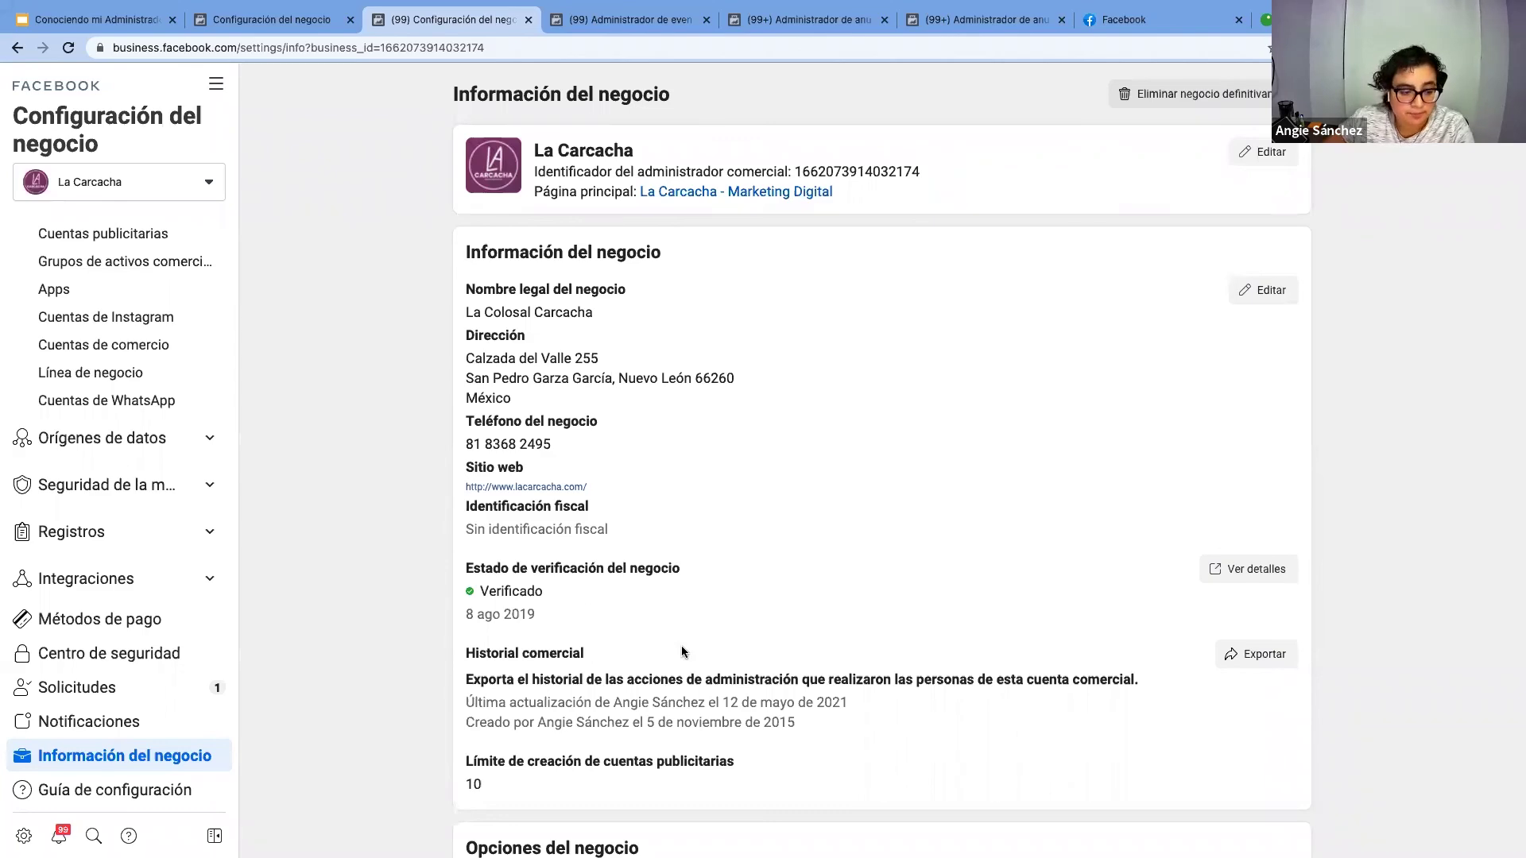
Review La Carcacha's business options and the Mis datos section of the business information
{"action": "scroll", "coordinate": [680, 645], "scroll_direction": "down", "scroll_amount": 4}
{"action": "scroll", "coordinate": [680, 645], "scroll_direction": "down", "scroll_amount": 2}
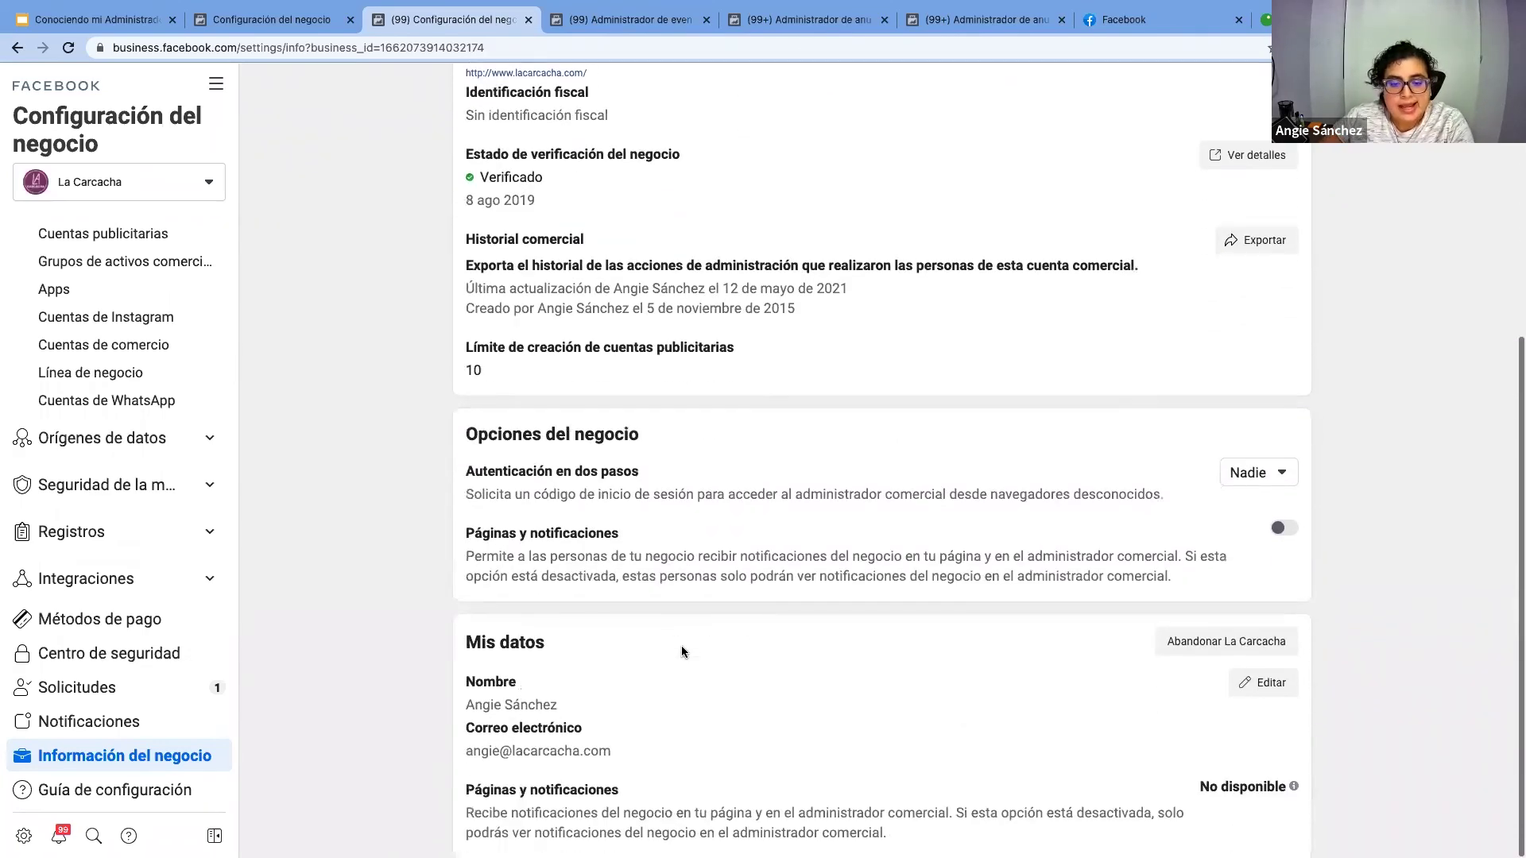
{"action": "scroll", "coordinate": [576, 525], "scroll_direction": "up", "scroll_amount": 6}
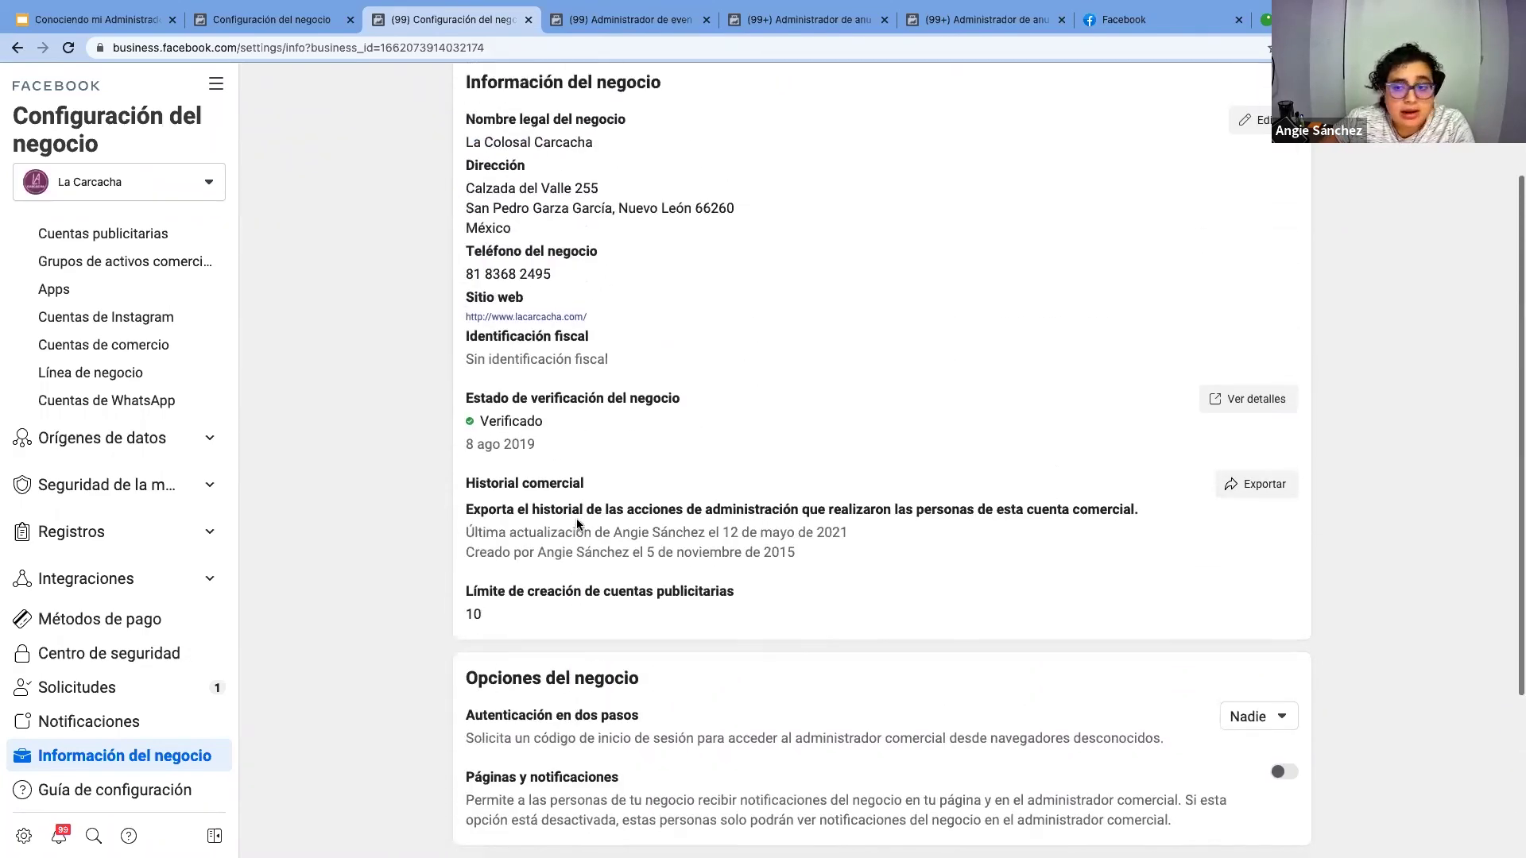
Look through La Carcacha's business tools, covering business management, advertising, and analysis and reports
{"action": "left_click", "coordinate": [217, 84]}
{"action": "scroll", "coordinate": [410, 309], "scroll_direction": "down", "scroll_amount": 10}
{"action": "scroll", "coordinate": [412, 316], "scroll_direction": "up", "scroll_amount": 5}
{"action": "scroll", "coordinate": [411, 316], "scroll_direction": "up", "scroll_amount": 5}
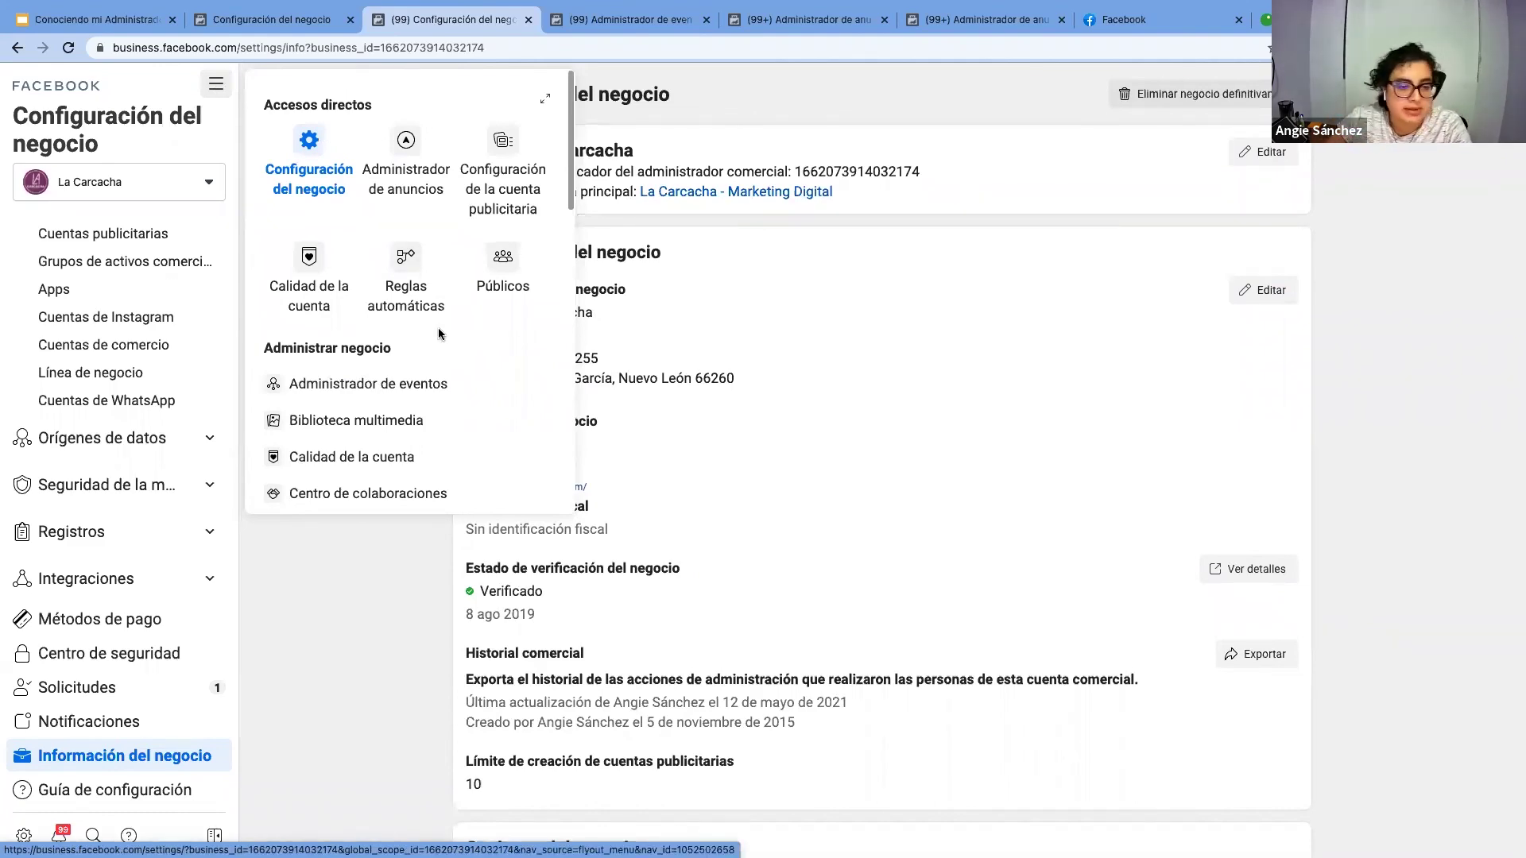
{"action": "scroll", "coordinate": [429, 349], "scroll_direction": "down", "scroll_amount": 10}
{"action": "scroll", "coordinate": [408, 387], "scroll_direction": "up", "scroll_amount": 8}
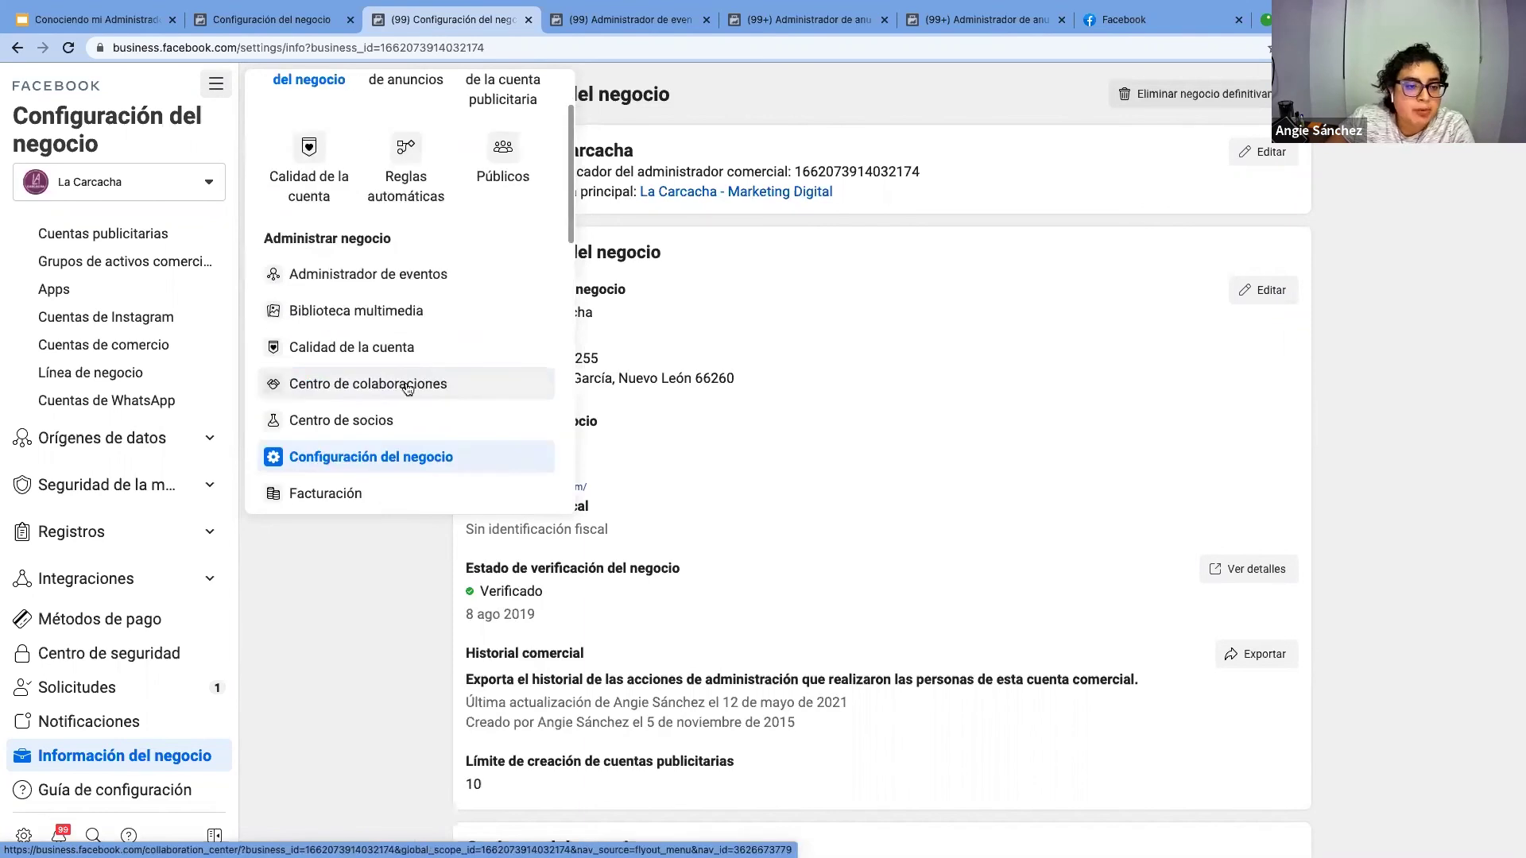
{"action": "scroll", "coordinate": [405, 393], "scroll_direction": "down", "scroll_amount": 1}
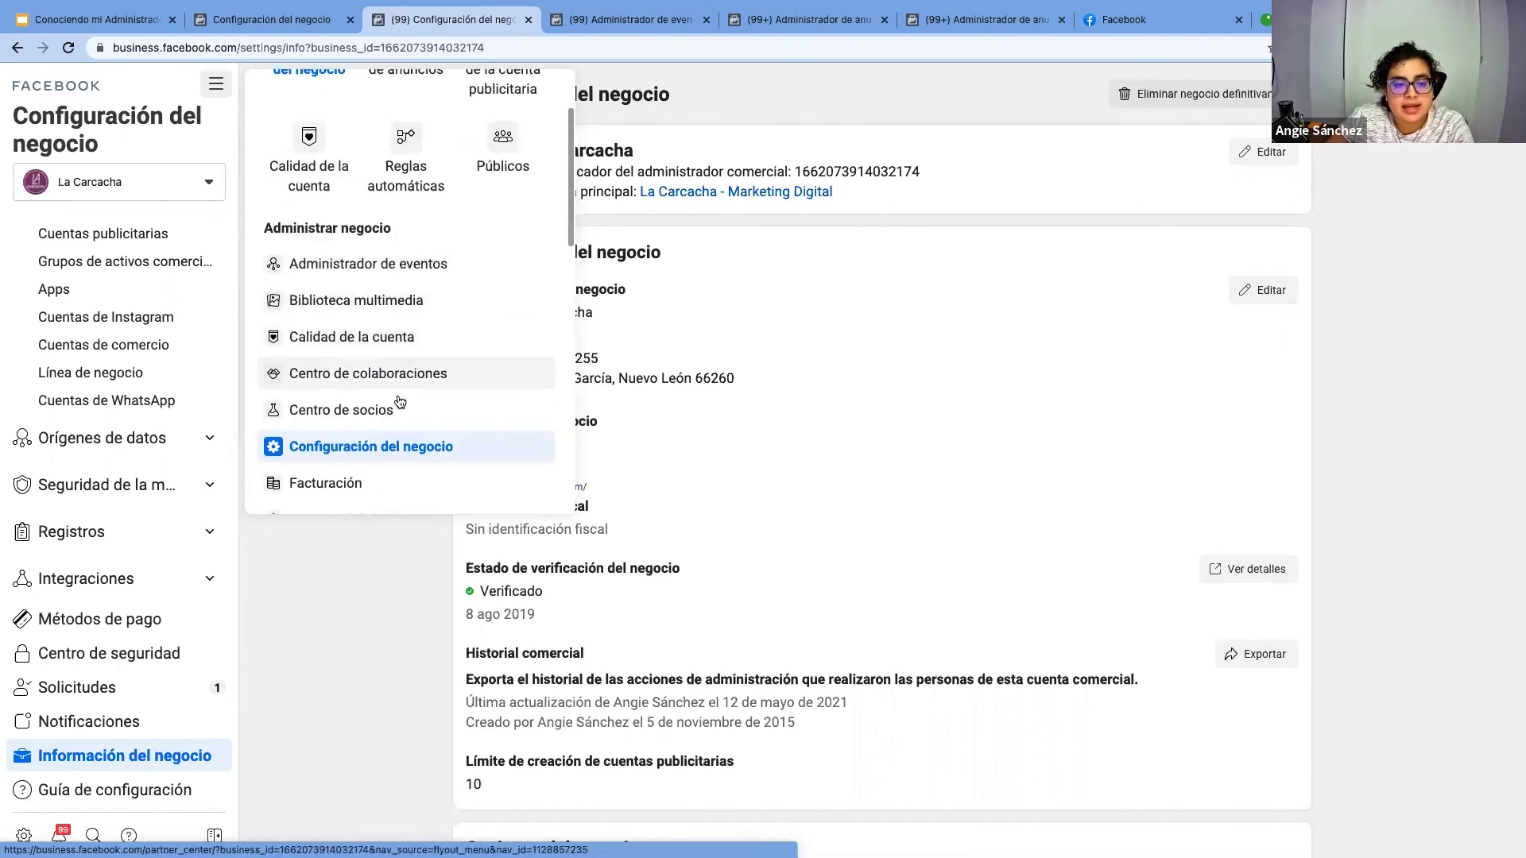
{"action": "scroll", "coordinate": [405, 393], "scroll_direction": "down", "scroll_amount": 6}
{"action": "scroll", "coordinate": [387, 415], "scroll_direction": "down", "scroll_amount": 1}
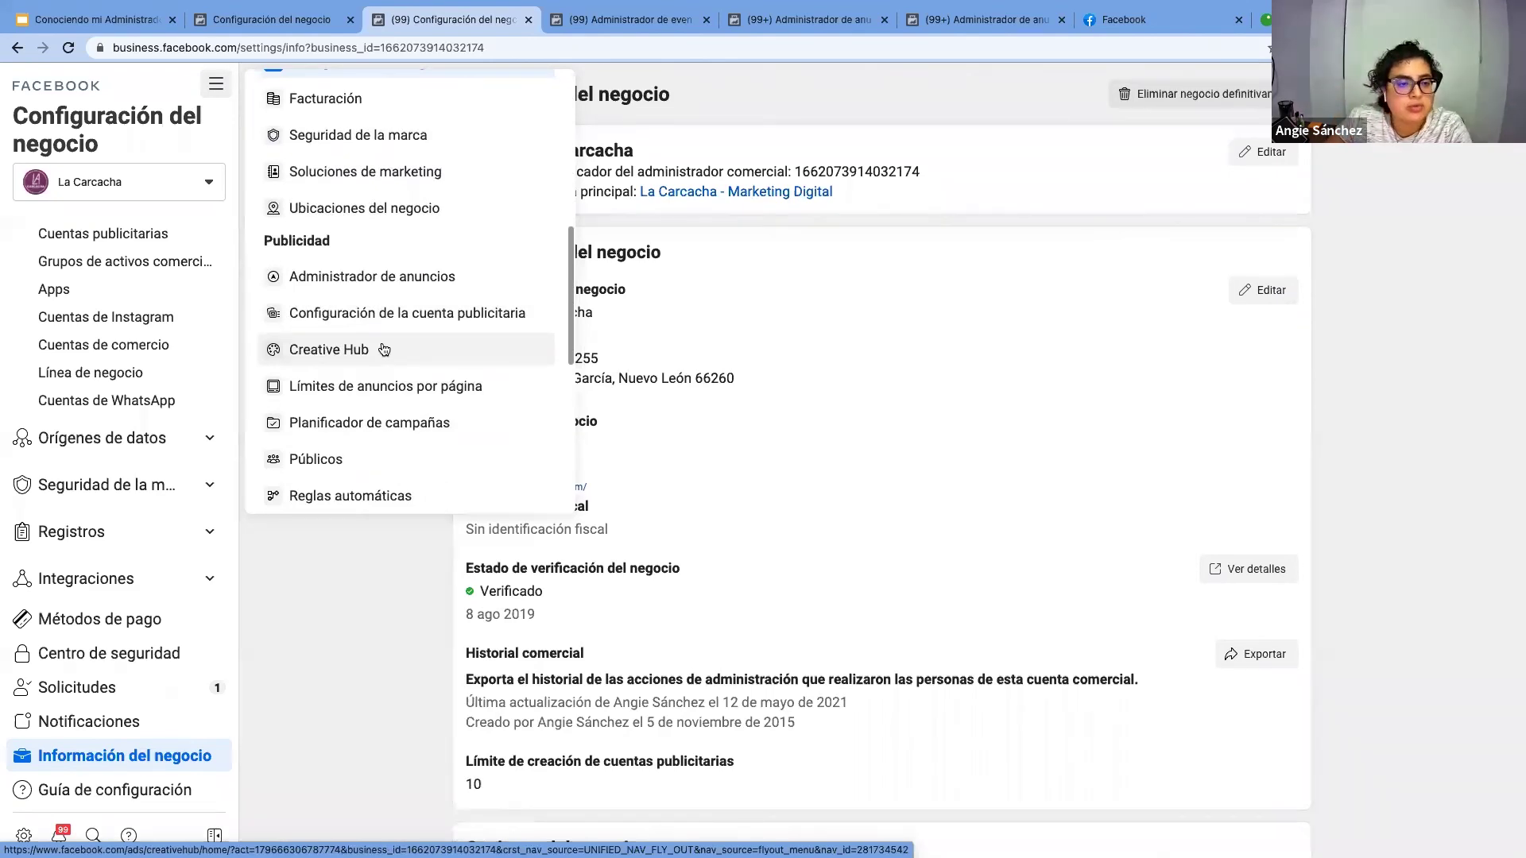
{"action": "scroll", "coordinate": [384, 350], "scroll_direction": "up", "scroll_amount": 2}
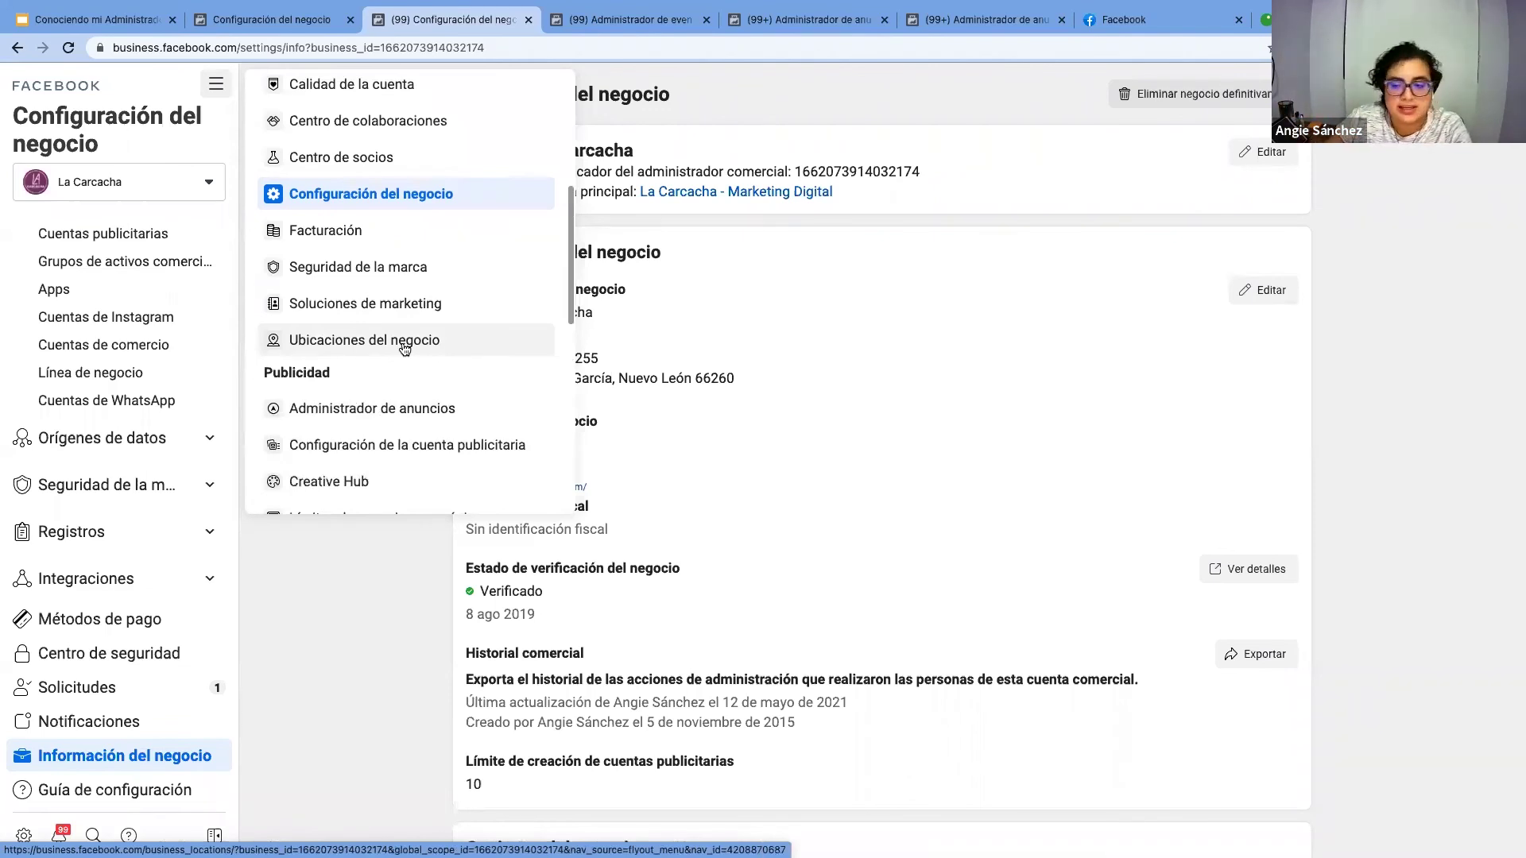
{"action": "scroll", "coordinate": [405, 347], "scroll_direction": "down", "scroll_amount": 3}
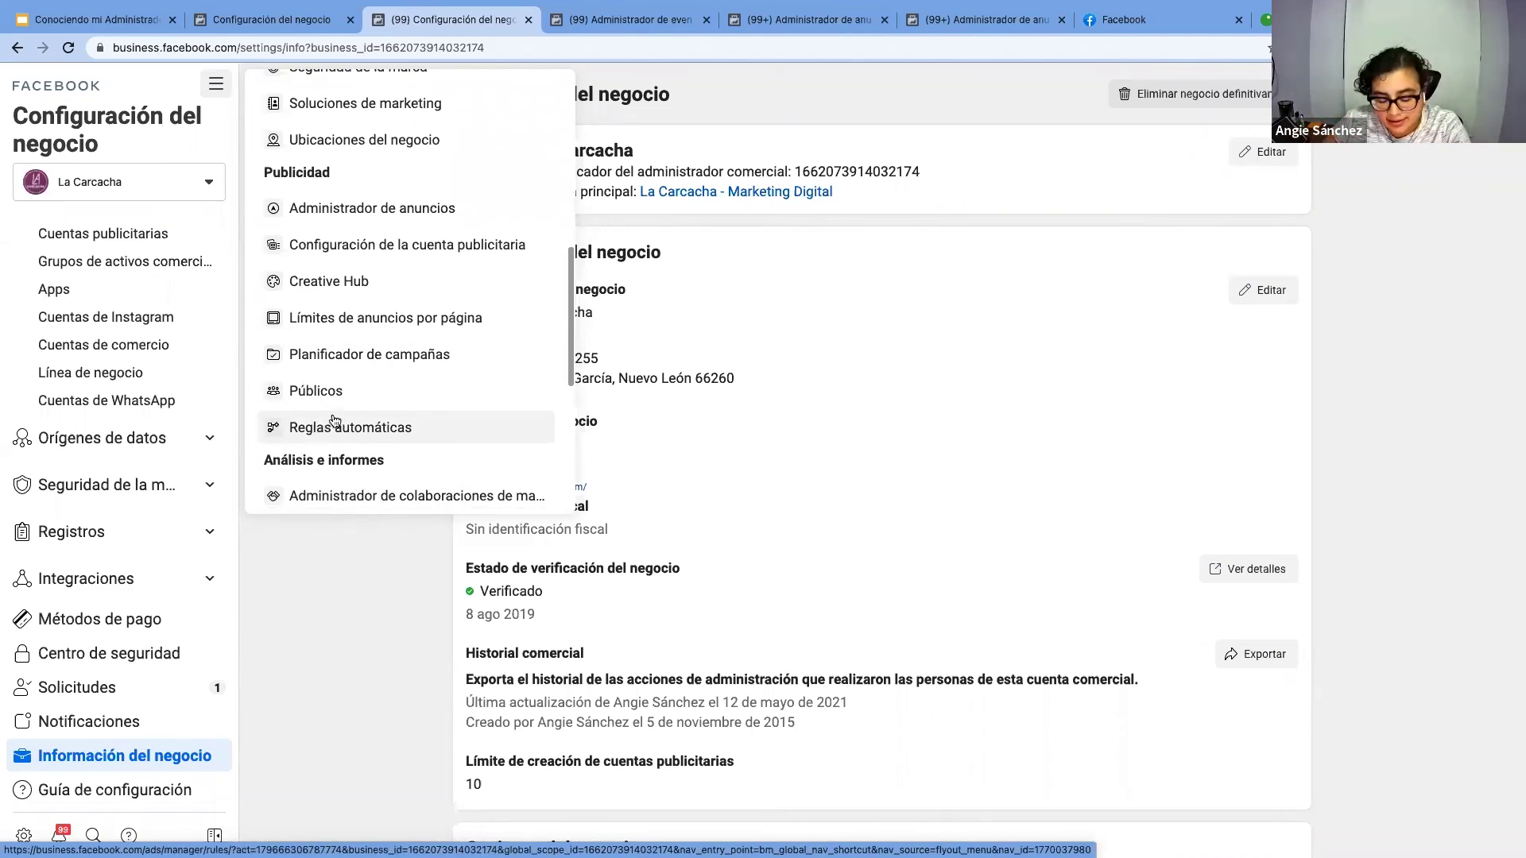
{"action": "scroll", "coordinate": [333, 418], "scroll_direction": "down", "scroll_amount": 5}
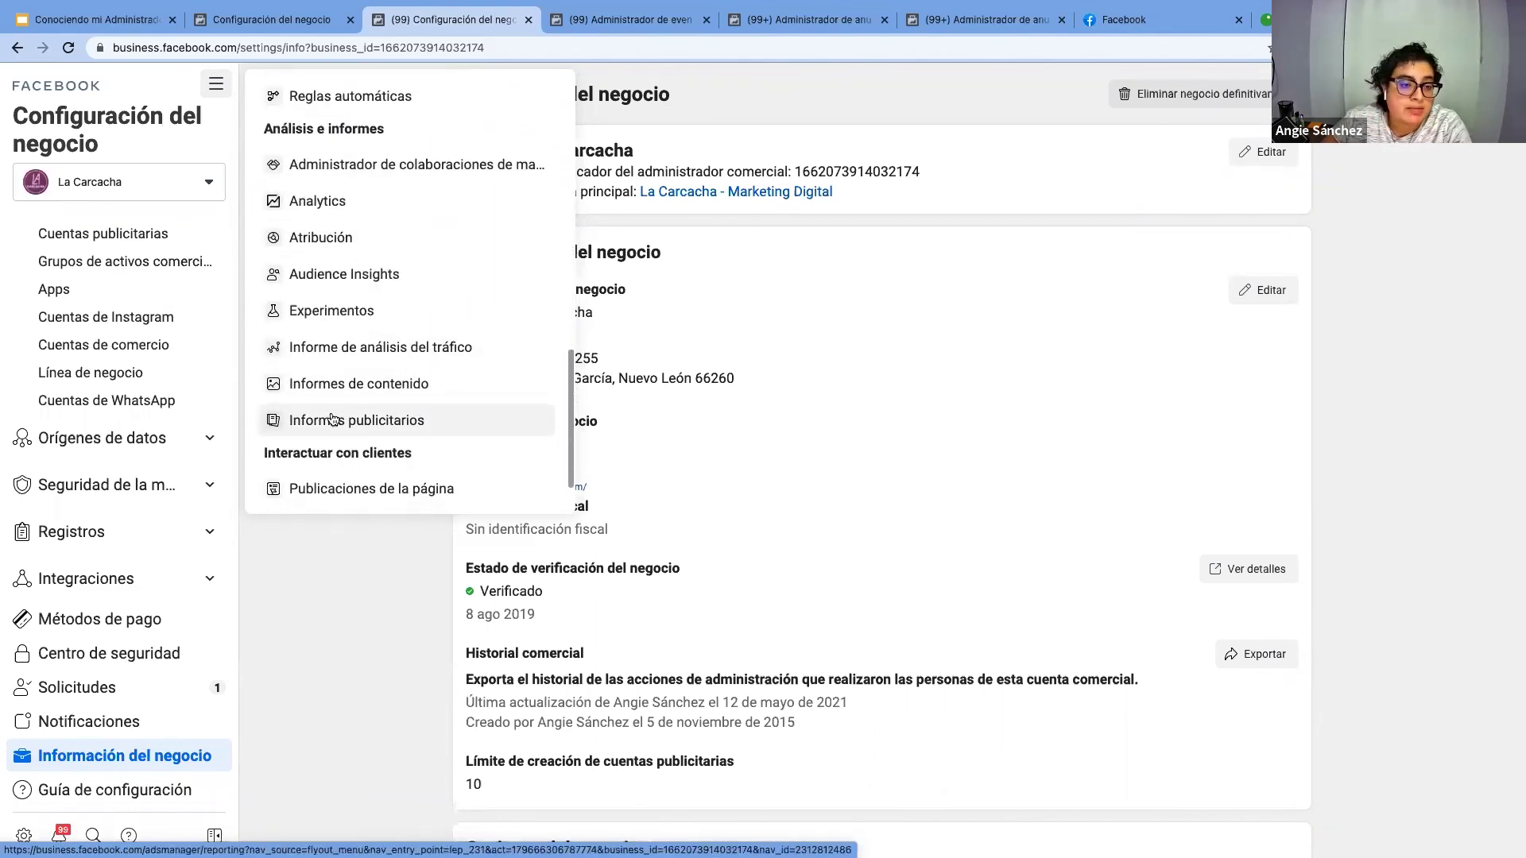
Open Audience Insights, dismiss the starting audience choice, and look over the demographic and job title charts
{"action": "left_click", "coordinate": [376, 270]}
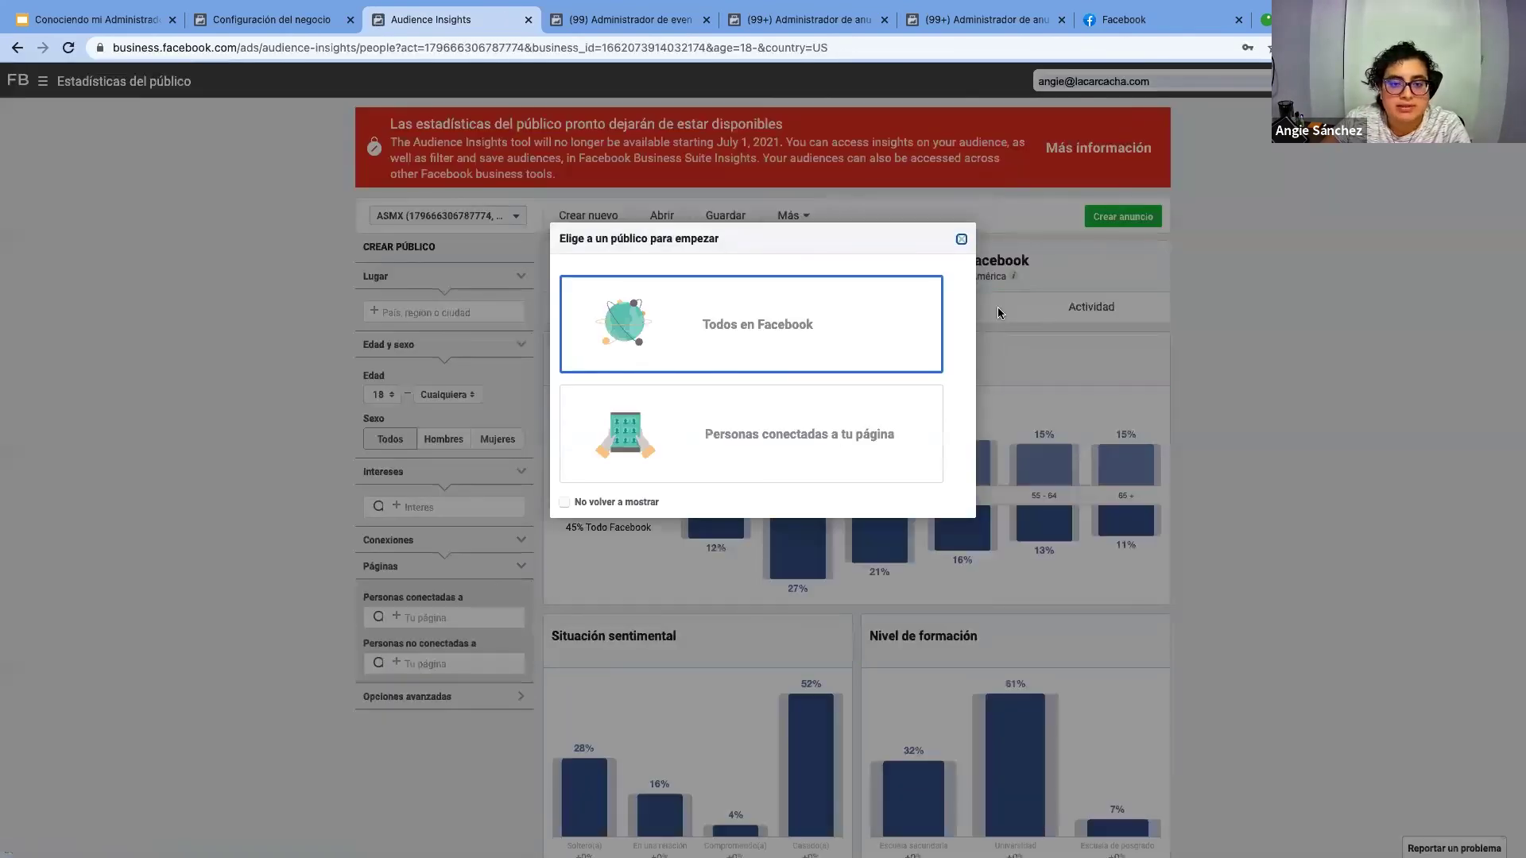
{"action": "left_click", "coordinate": [961, 238]}
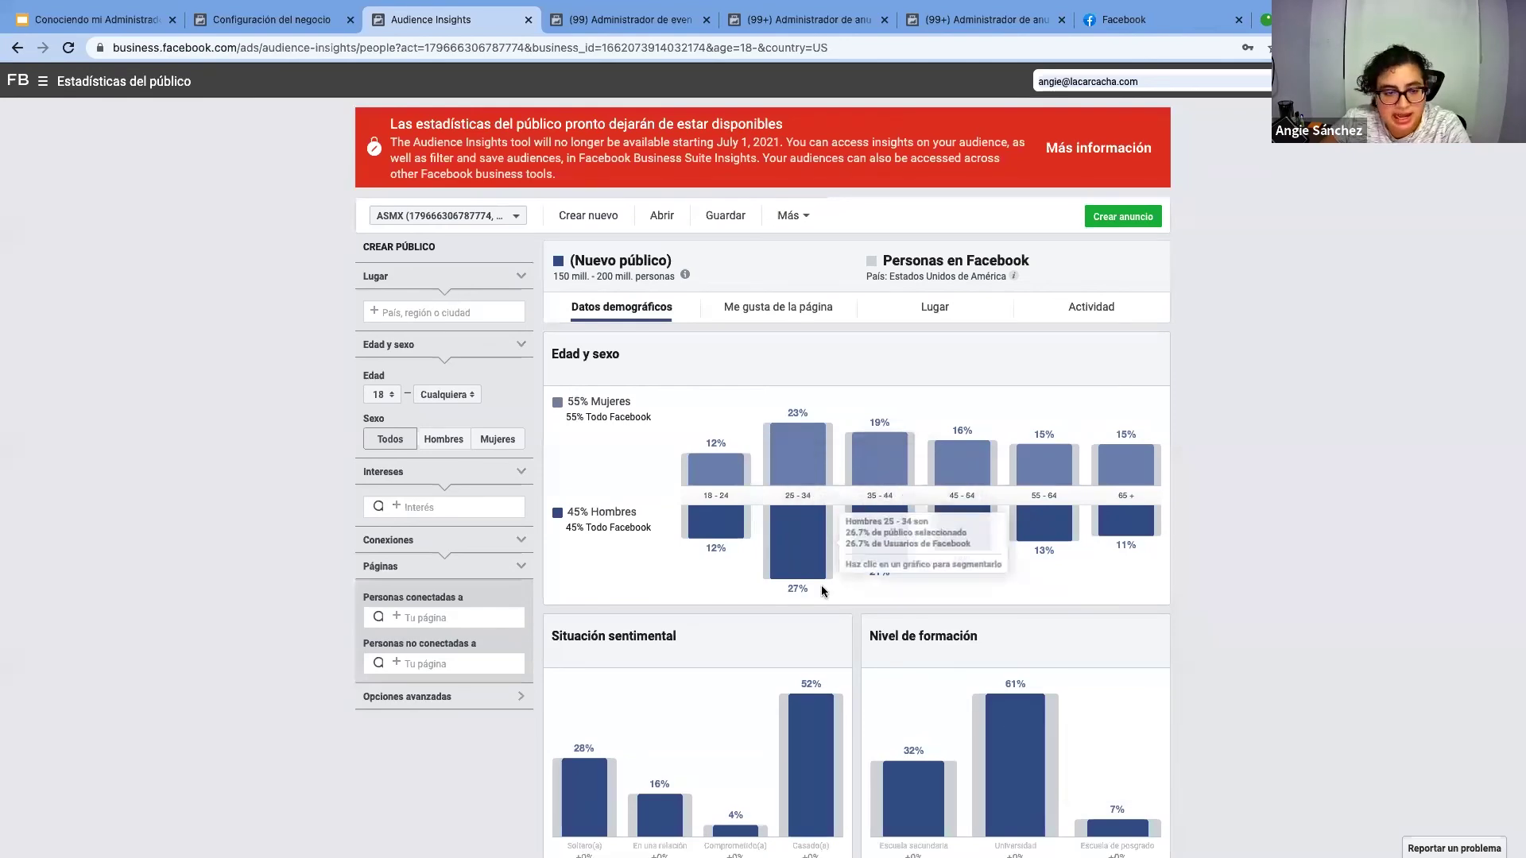
{"action": "scroll", "coordinate": [878, 685], "scroll_direction": "down", "scroll_amount": 3}
{"action": "scroll", "coordinate": [877, 685], "scroll_direction": "down", "scroll_amount": 4}
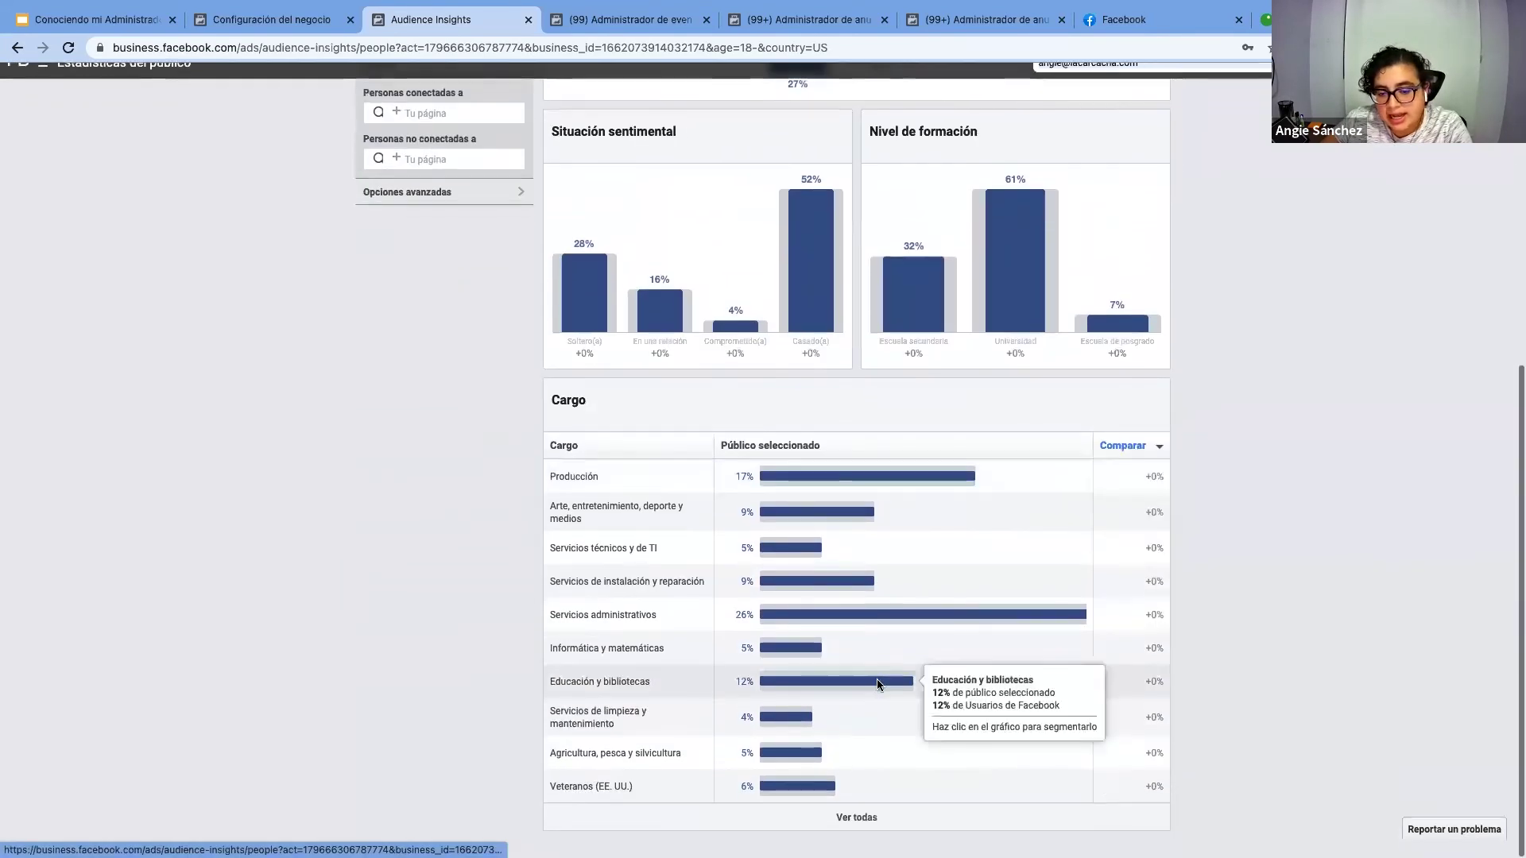
{"action": "scroll", "coordinate": [693, 599], "scroll_direction": "up", "scroll_amount": 7}
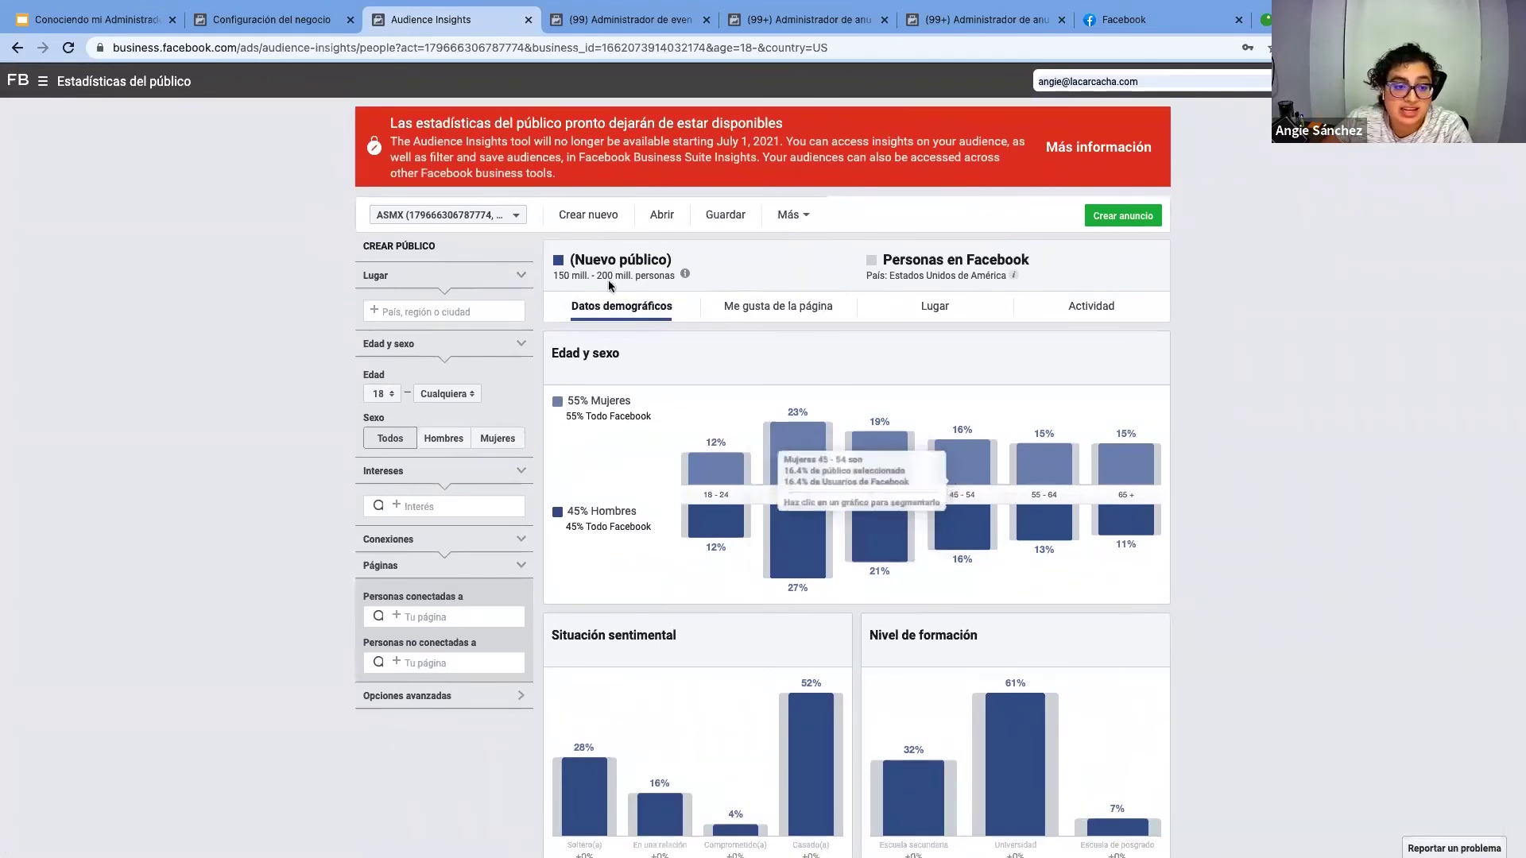
Set the new audience's location to the country México
{"action": "left_click", "coordinate": [410, 309]}
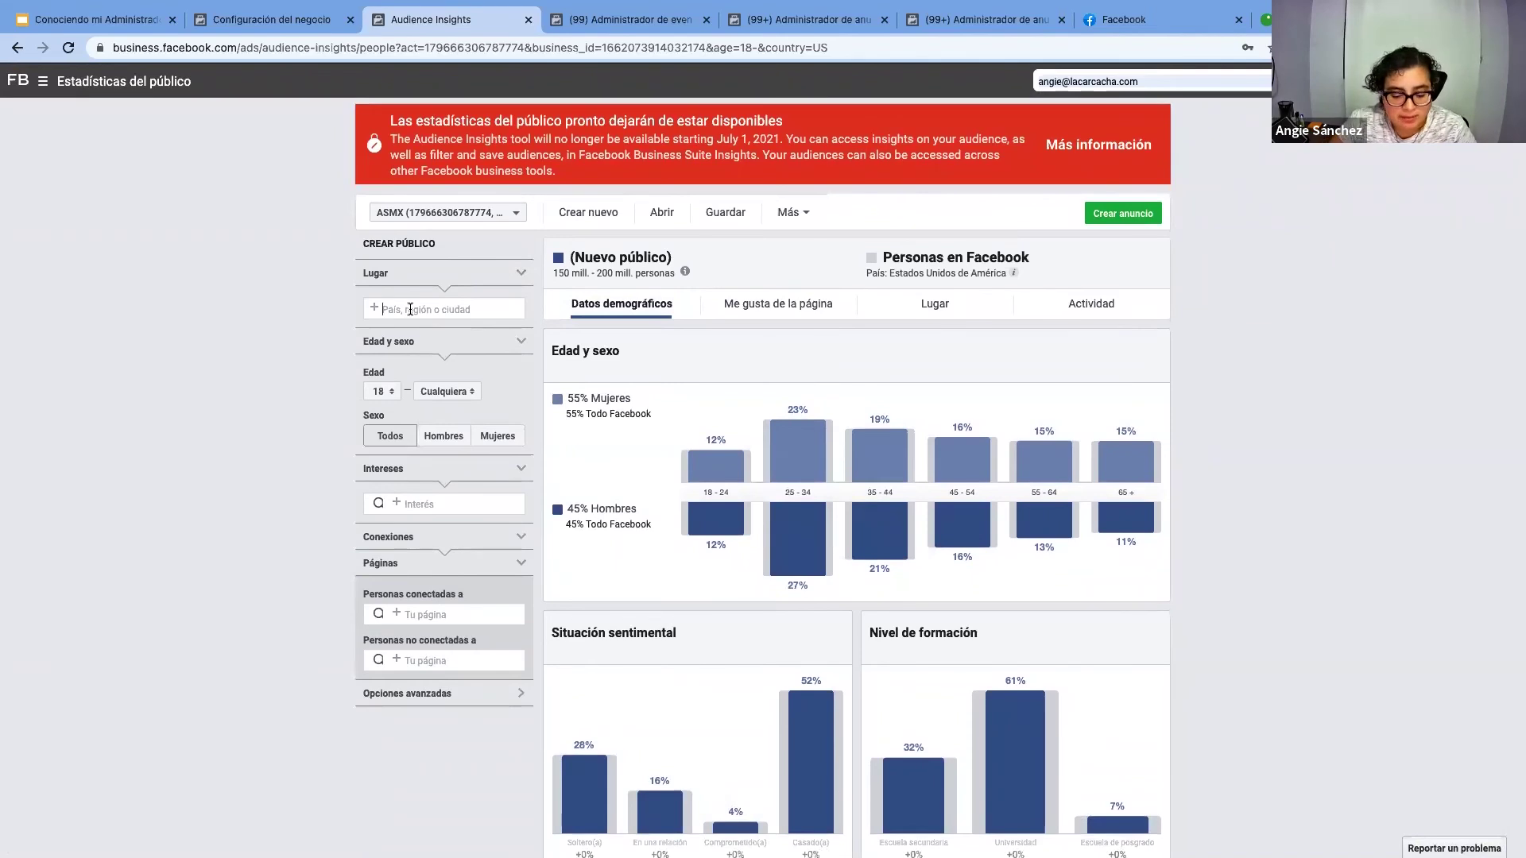
{"action": "type", "text": "m"}
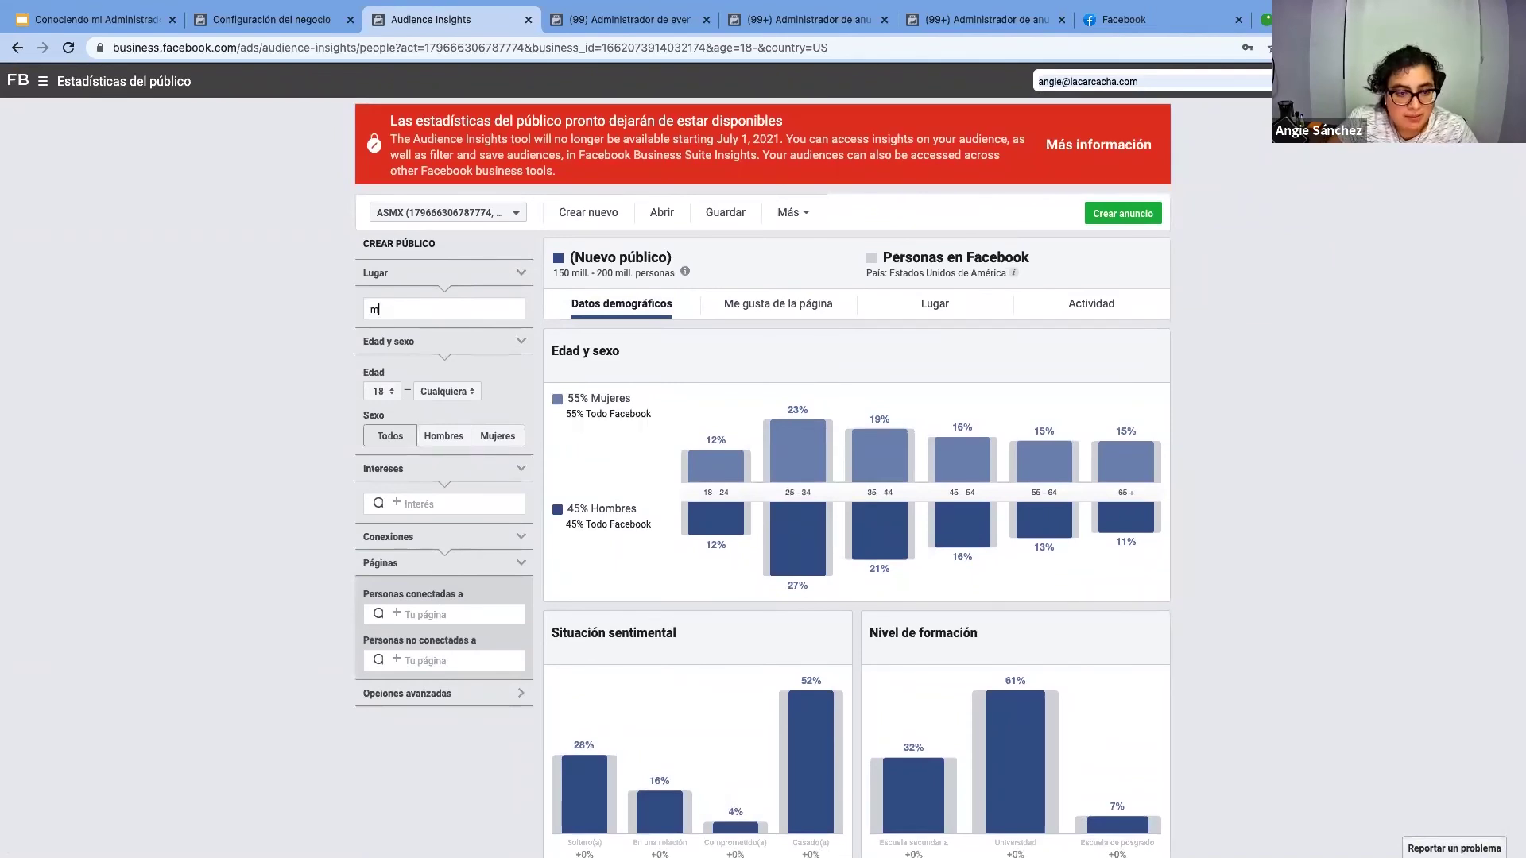
{"action": "type", "text": "éxoc"}
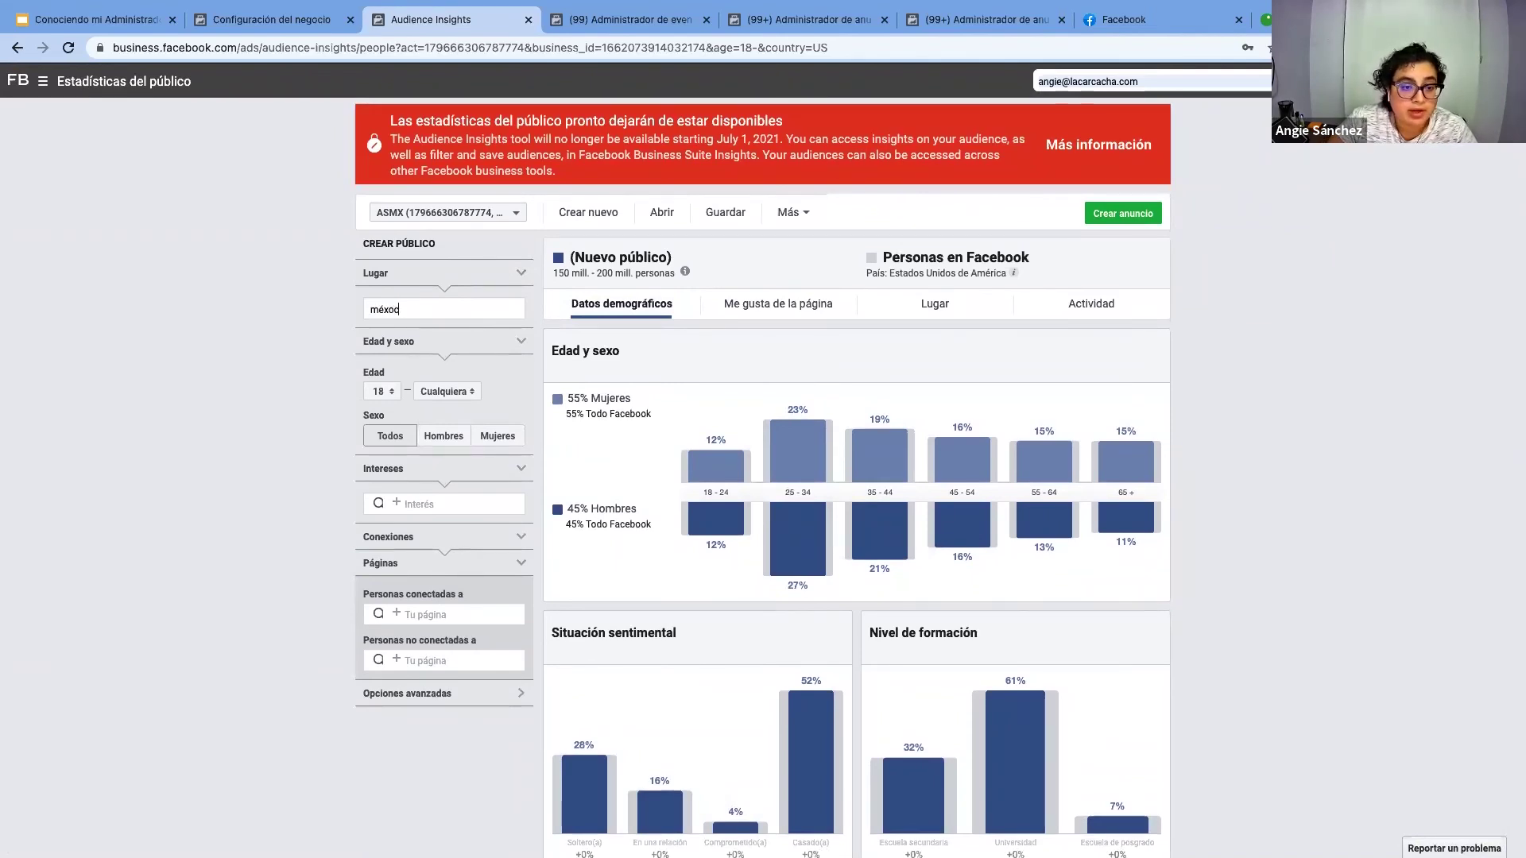
{"action": "key", "text": "BackSpace"}
{"action": "key", "text": "BackSpace"}
{"action": "type", "text": "ic"}
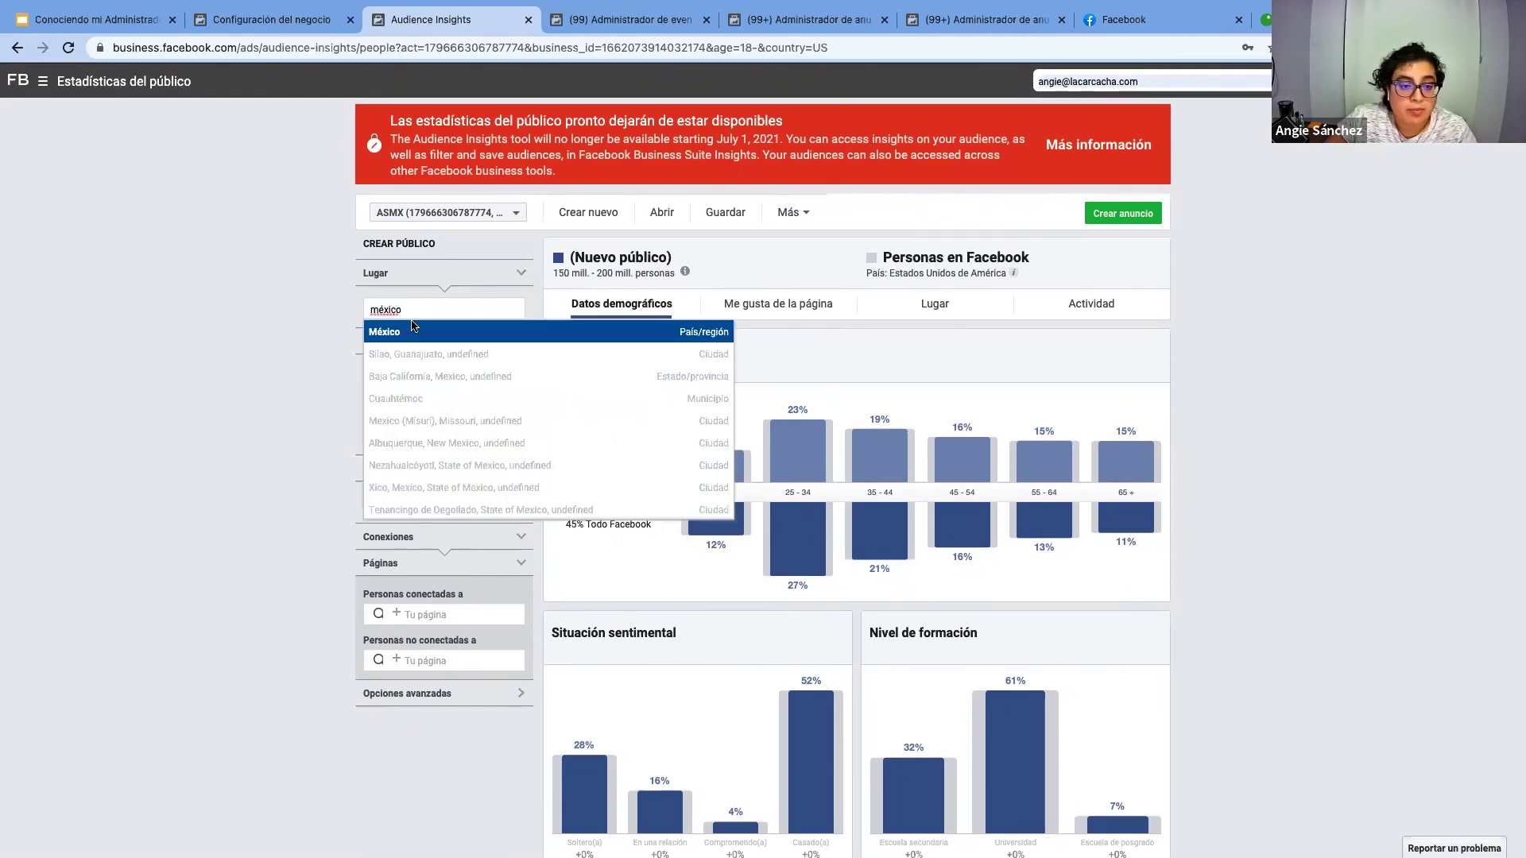
{"action": "left_click", "coordinate": [413, 330]}
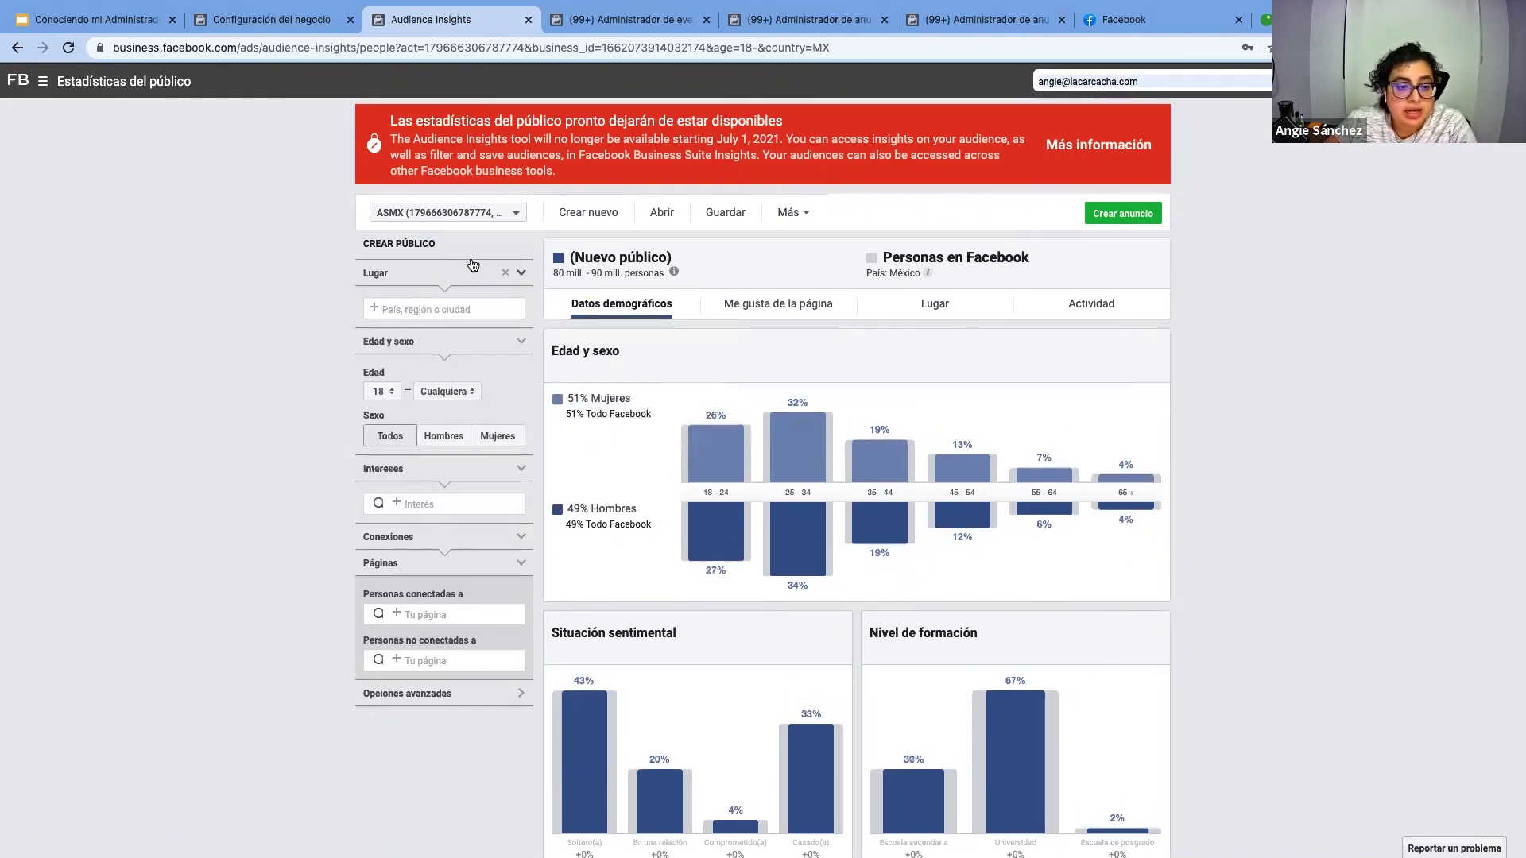
Limit the audience to women aged 20 to 25
{"action": "left_click", "coordinate": [379, 393]}
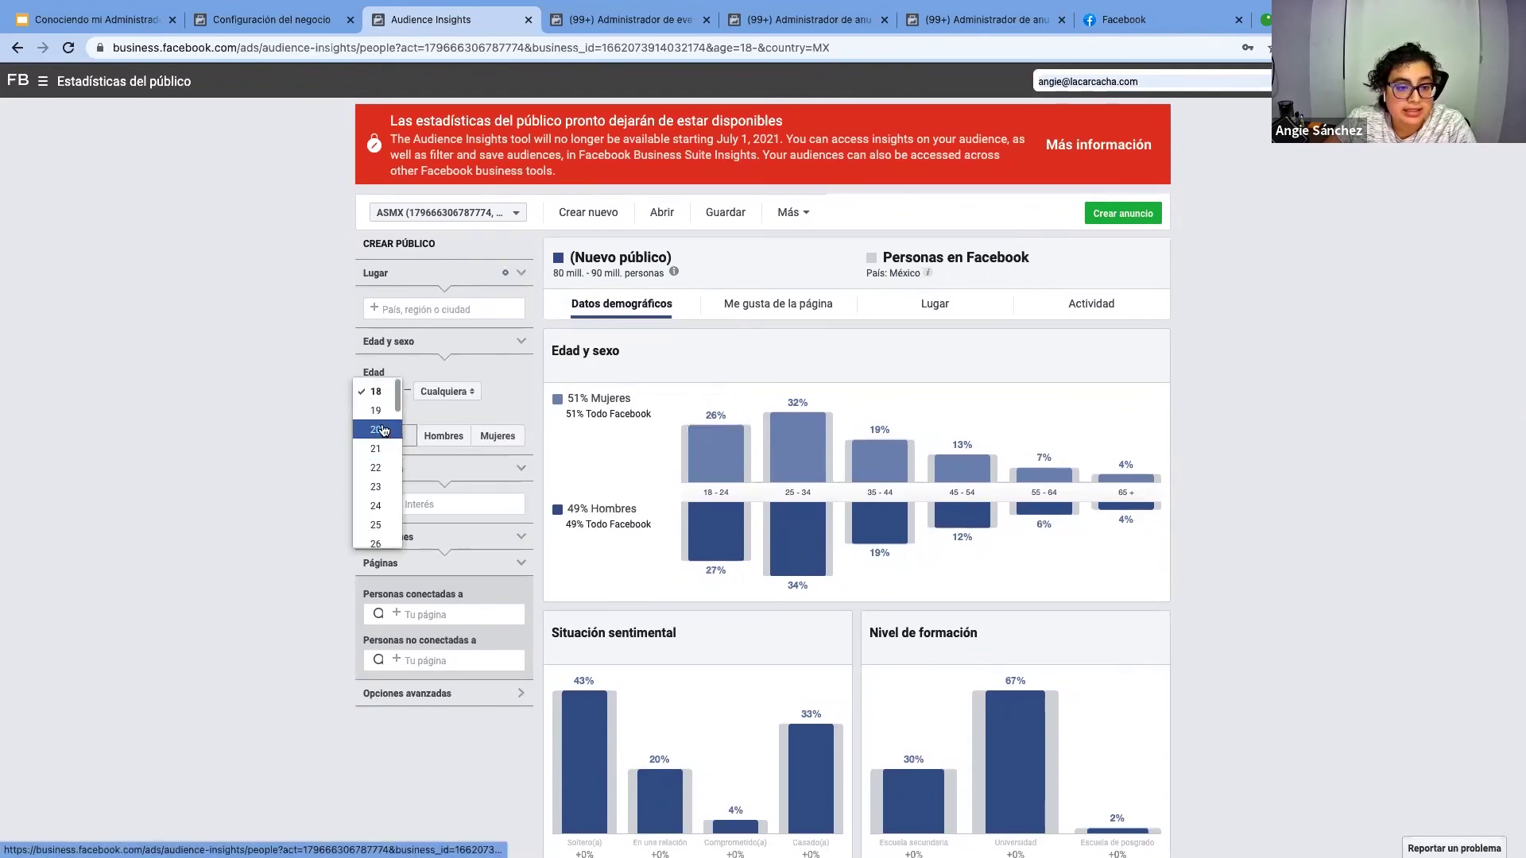
{"action": "left_click", "coordinate": [382, 430]}
{"action": "left_click", "coordinate": [446, 391]}
{"action": "left_click", "coordinate": [439, 544]}
{"action": "left_click", "coordinate": [498, 436]}
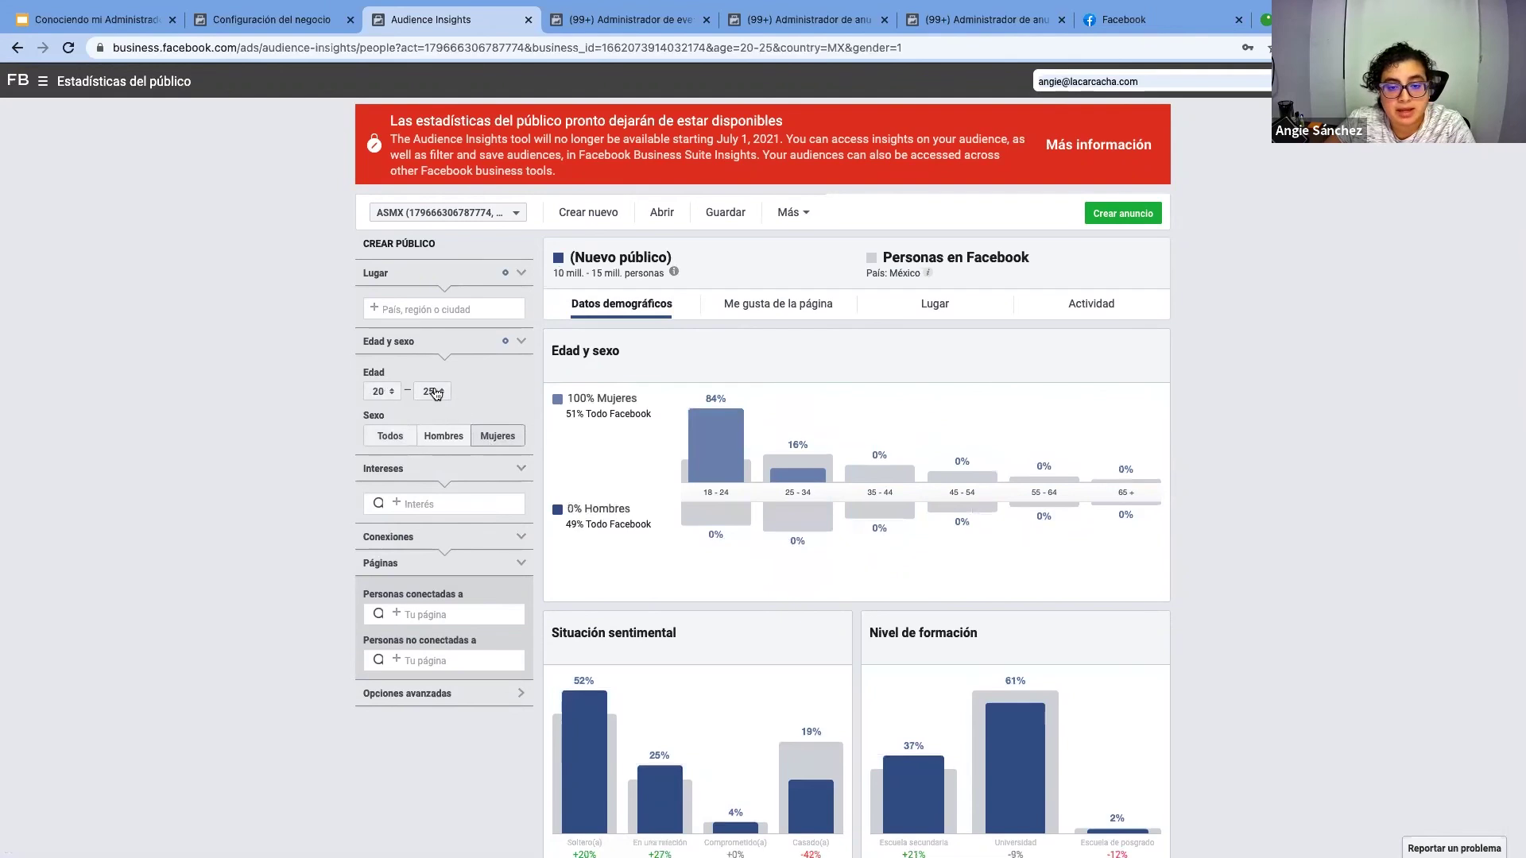
Search the interests for marketing and add Mercadotecnia to the new audience's interests
{"action": "left_click", "coordinate": [428, 503]}
{"action": "type", "text": "marketing"}
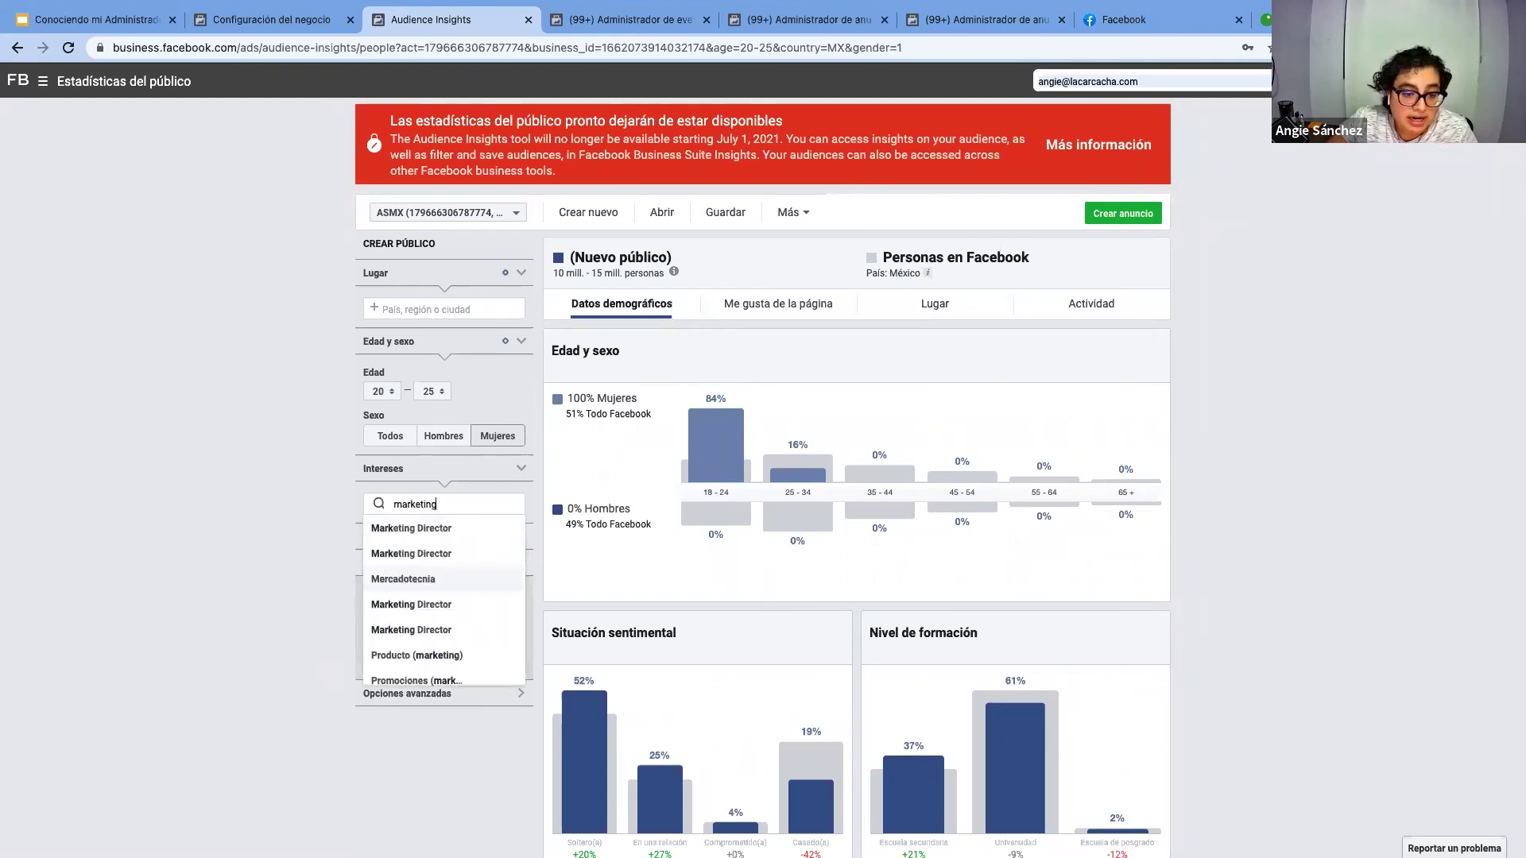
{"action": "left_click", "coordinate": [457, 579]}
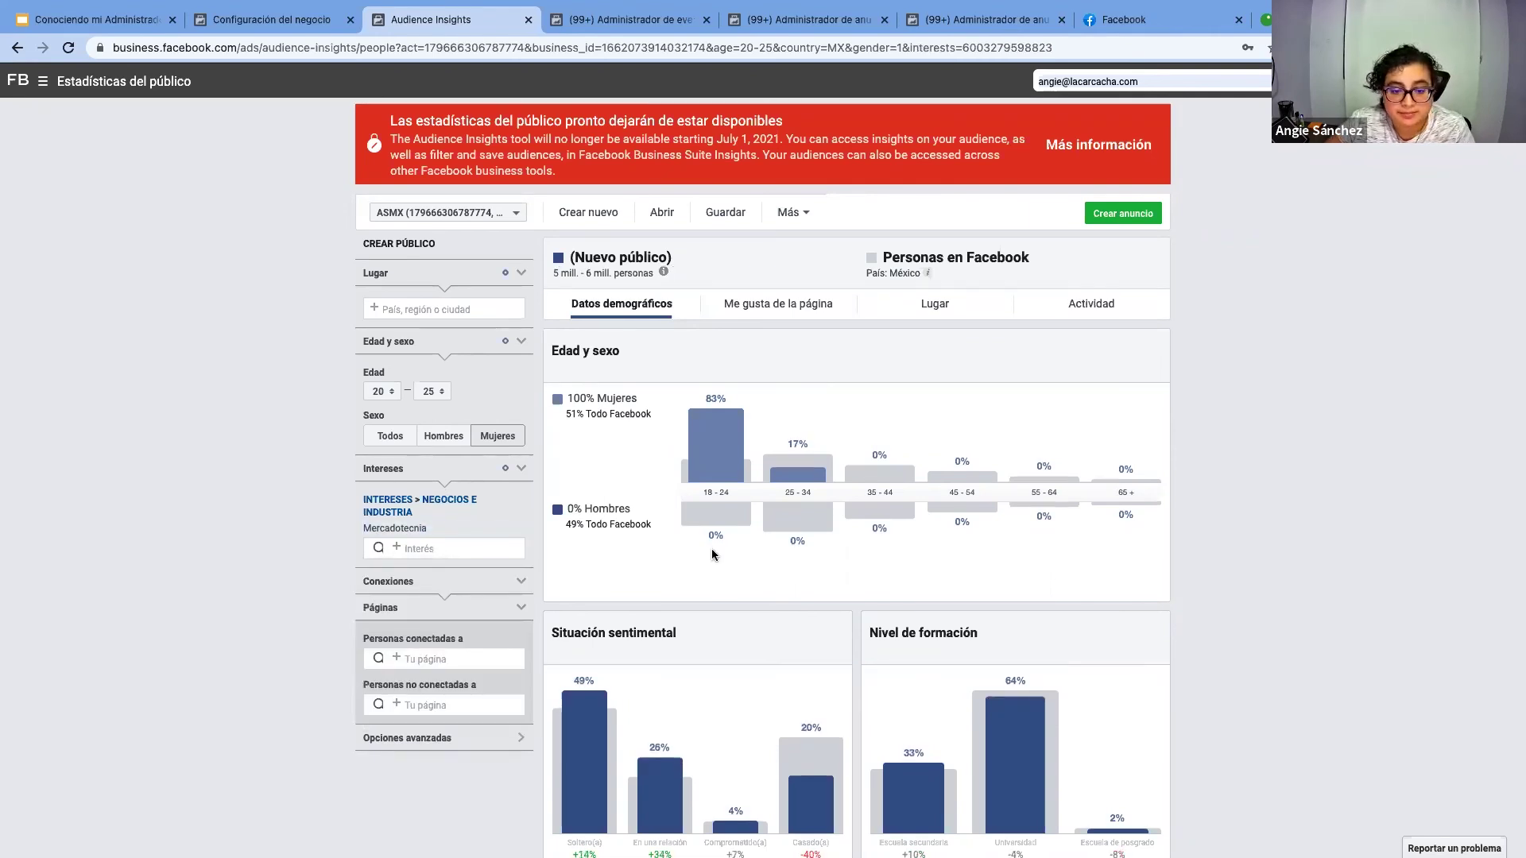
Look over the relationship status, education level and job title charts for the narrowed audience
{"action": "scroll", "coordinate": [712, 551], "scroll_direction": "down", "scroll_amount": 3}
{"action": "scroll", "coordinate": [711, 554], "scroll_direction": "down", "scroll_amount": 3}
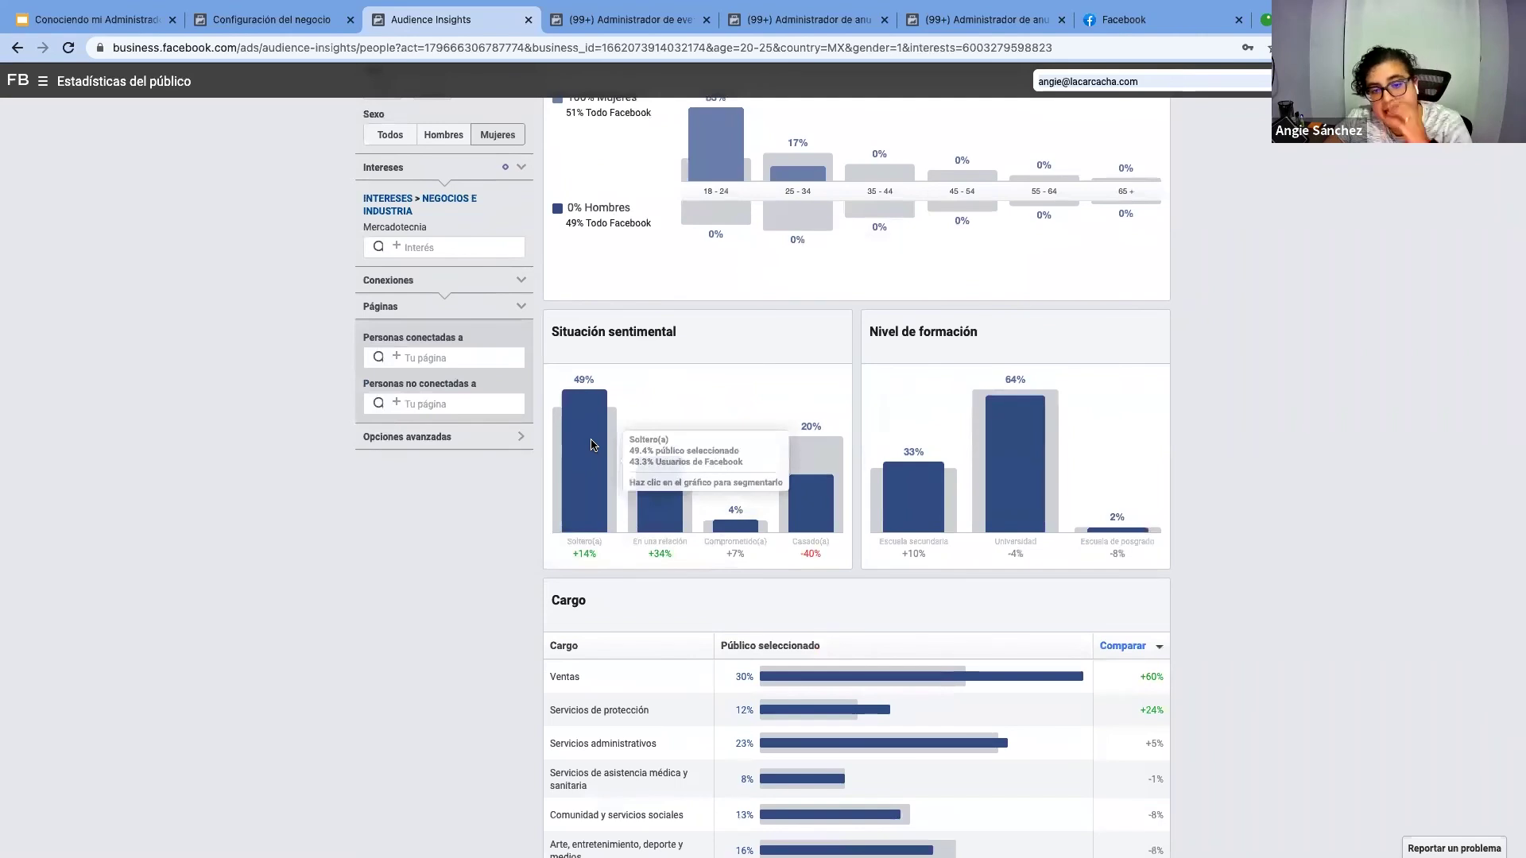
{"action": "scroll", "coordinate": [597, 443], "scroll_direction": "up", "scroll_amount": 3}
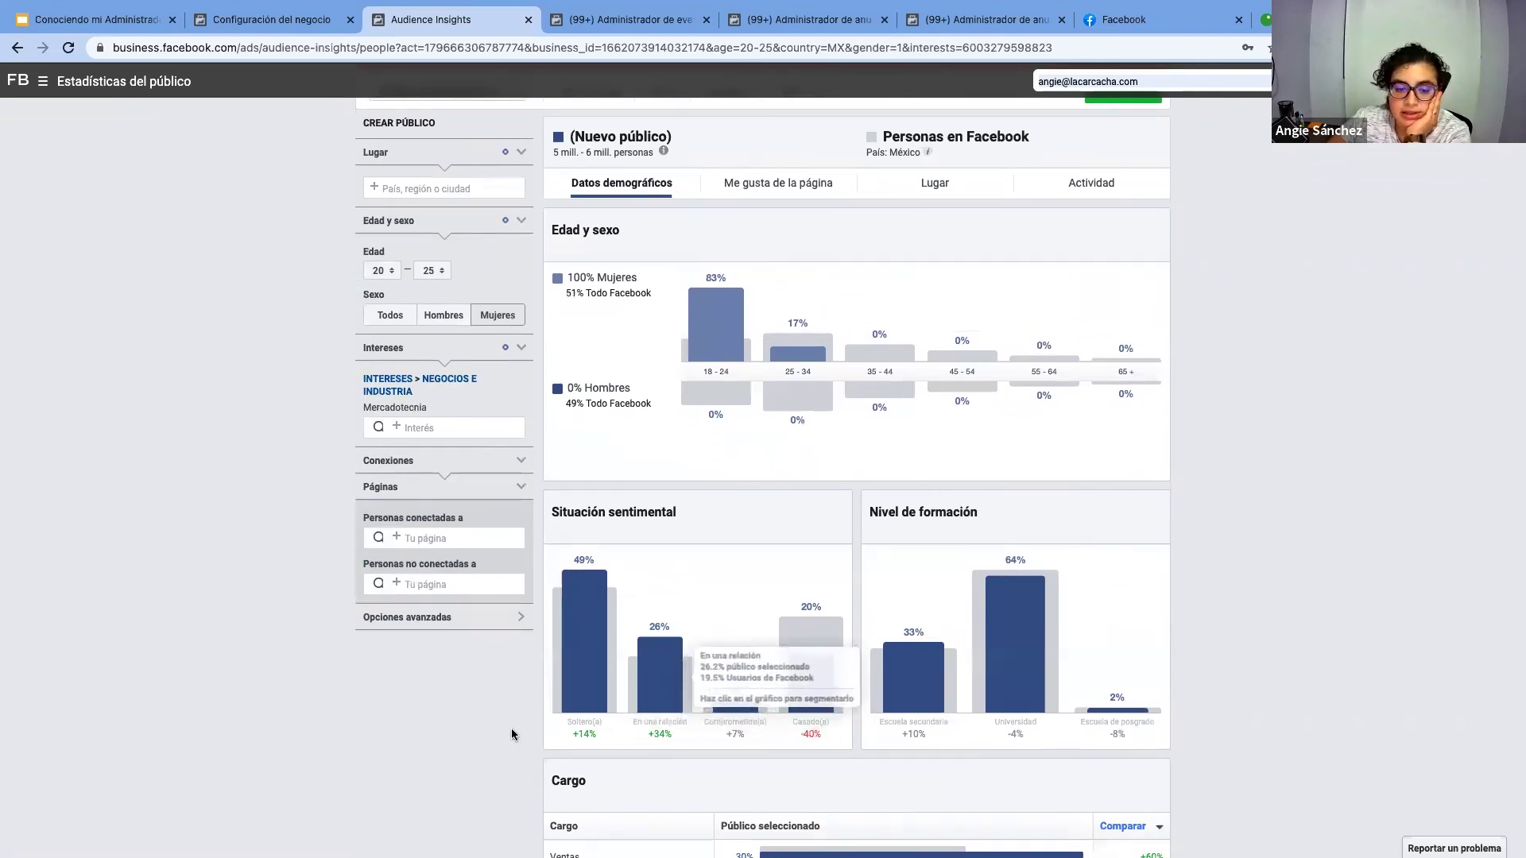
{"action": "scroll", "coordinate": [511, 715], "scroll_direction": "down", "scroll_amount": 1}
{"action": "mouse_move", "coordinate": [1061, 534]}
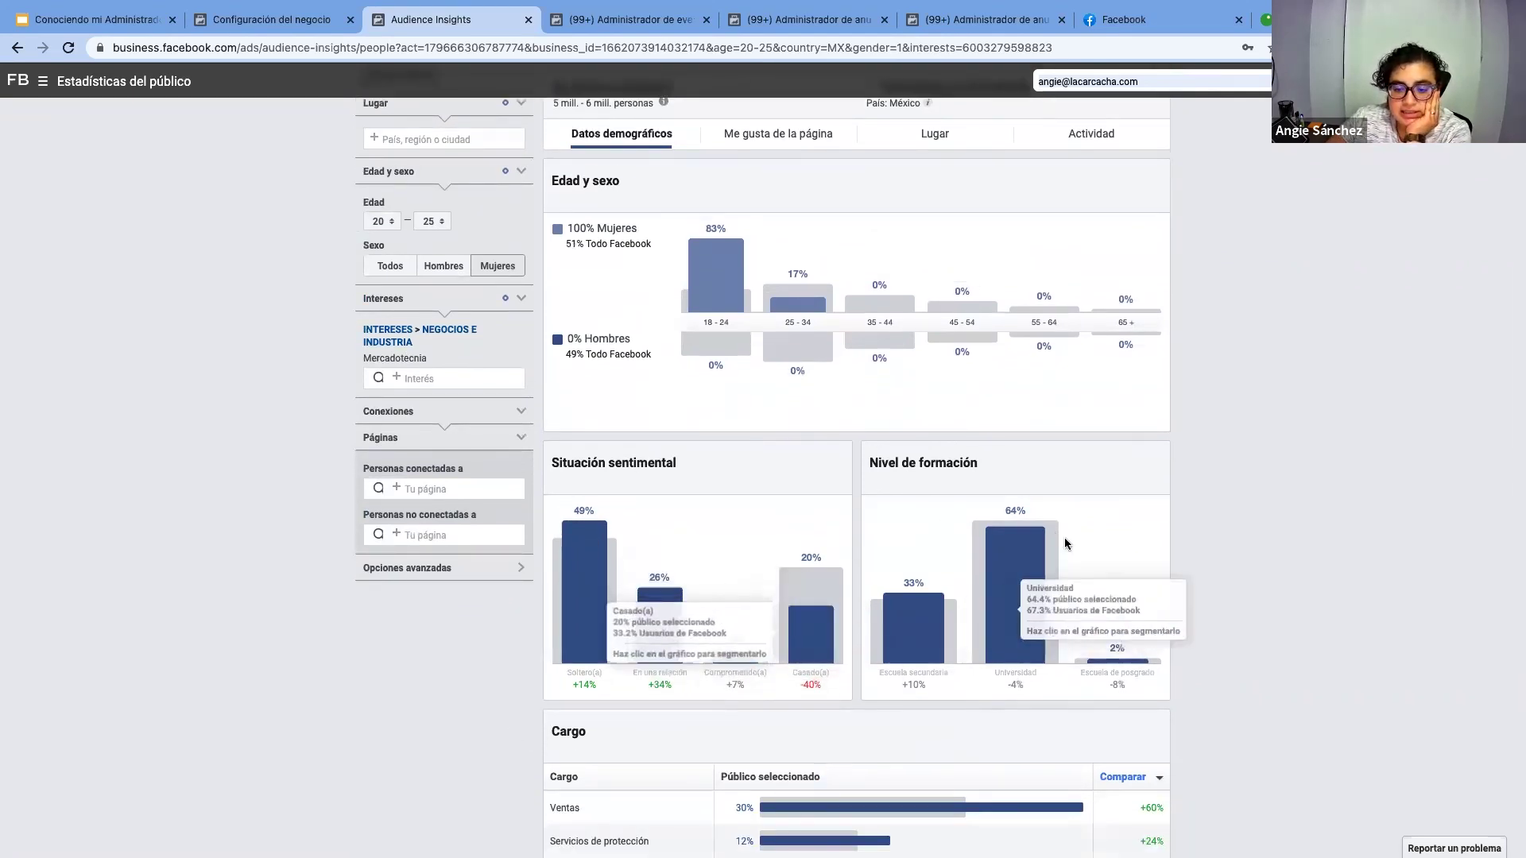
{"action": "scroll", "coordinate": [1033, 556], "scroll_direction": "down", "scroll_amount": 4}
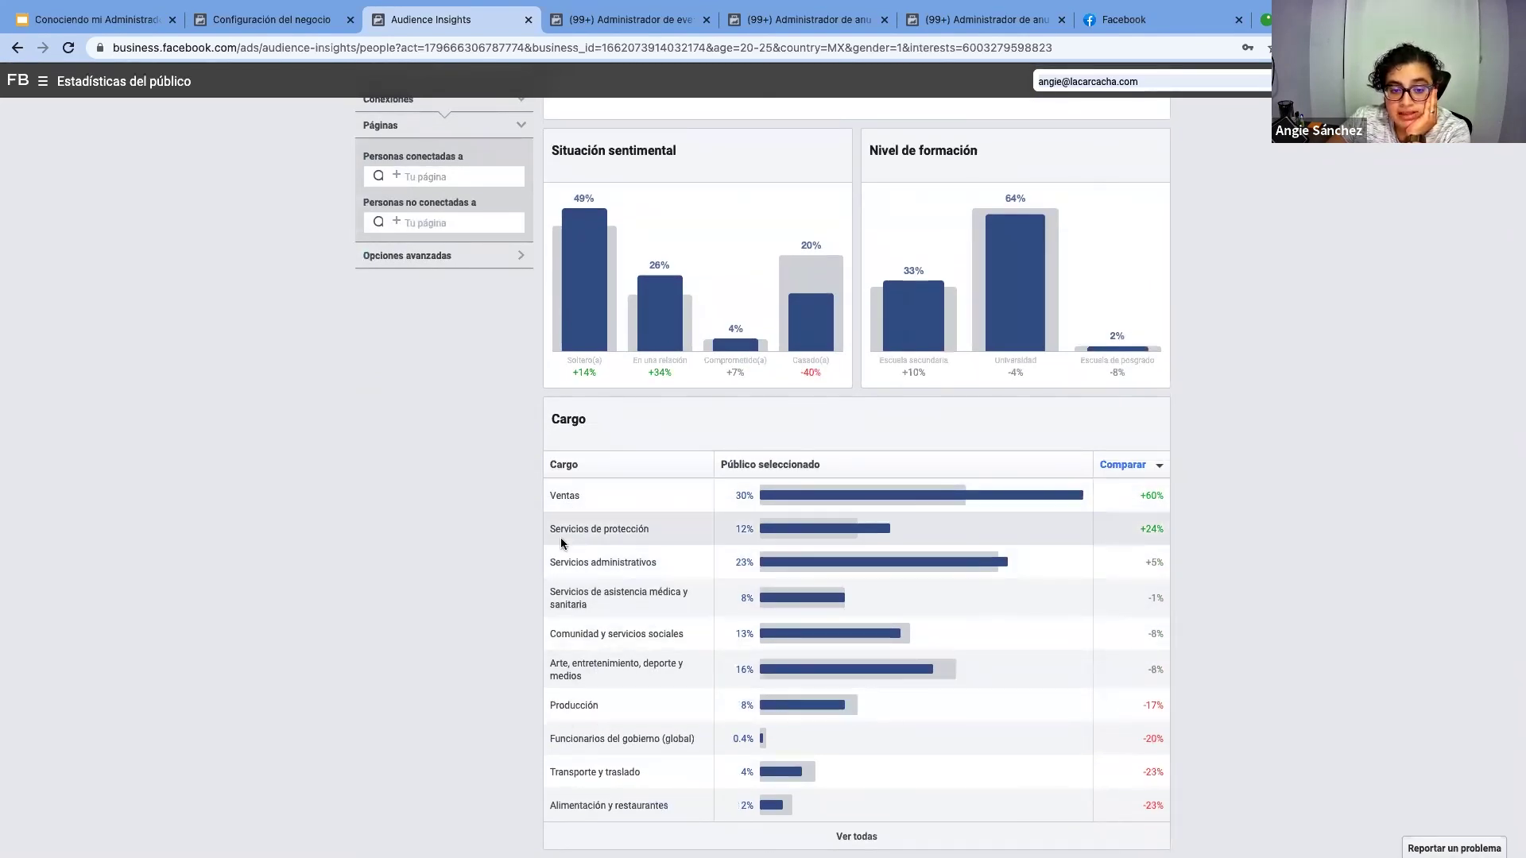
{"action": "scroll", "coordinate": [732, 579], "scroll_direction": "up", "scroll_amount": 5}
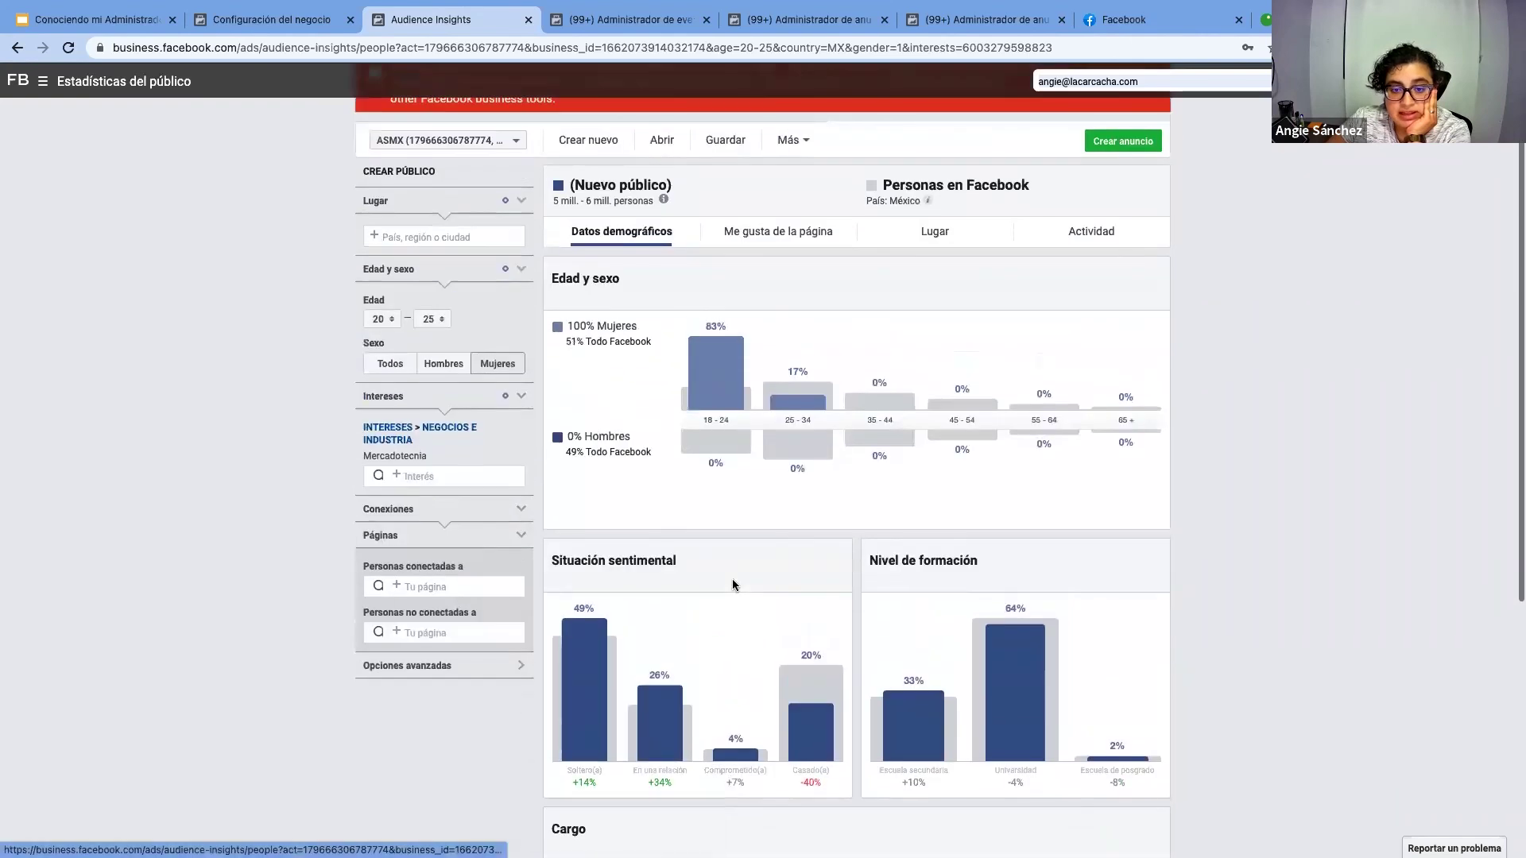
Examine the audience's page likes, covering the top categories and the list of most relevant pages
{"action": "left_click", "coordinate": [804, 232]}
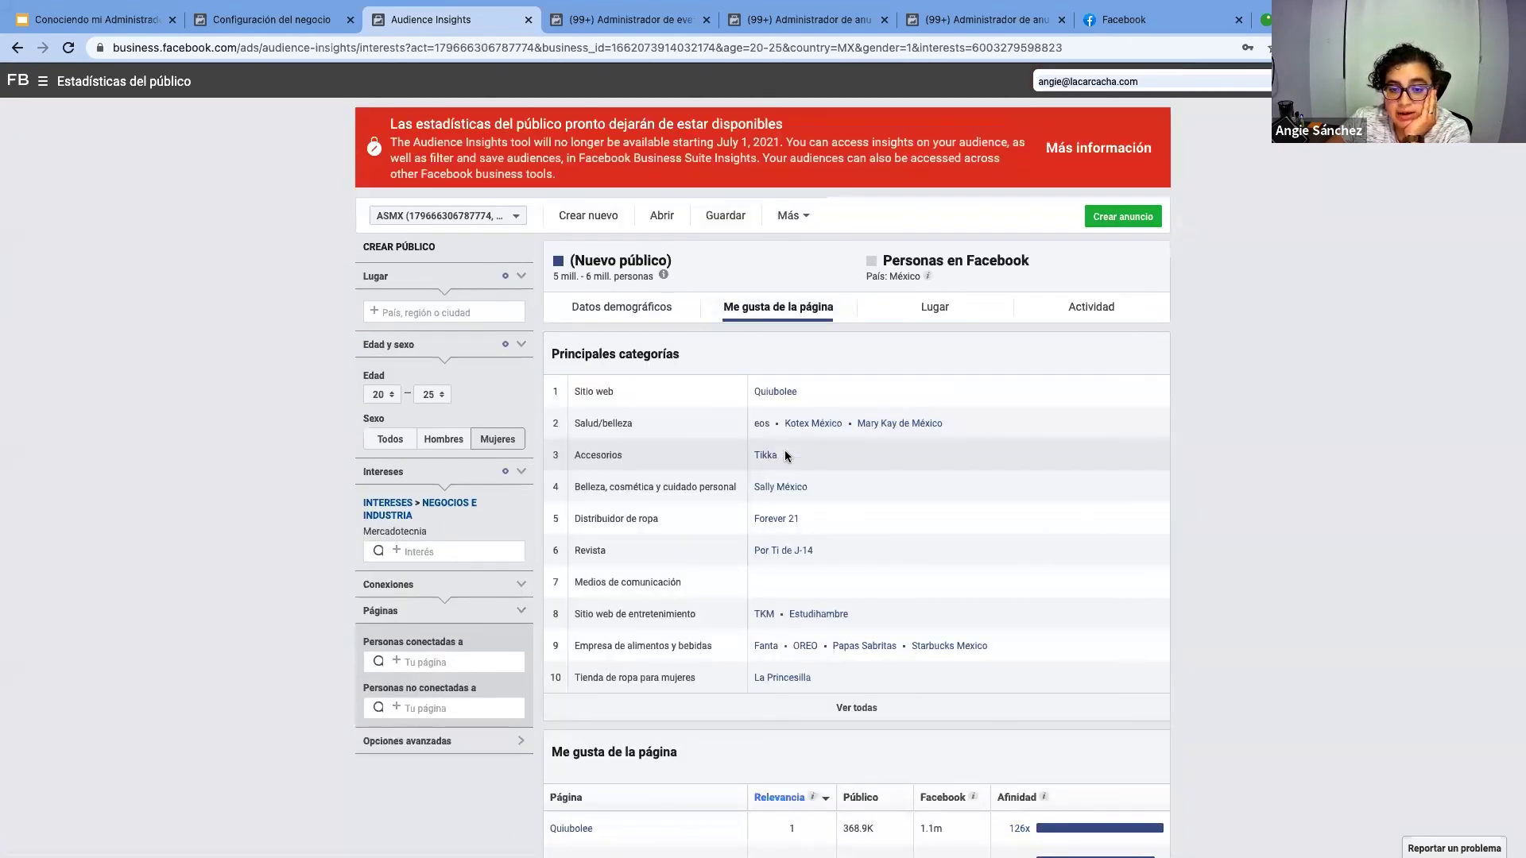
{"action": "scroll", "coordinate": [779, 389], "scroll_direction": "down", "scroll_amount": 2}
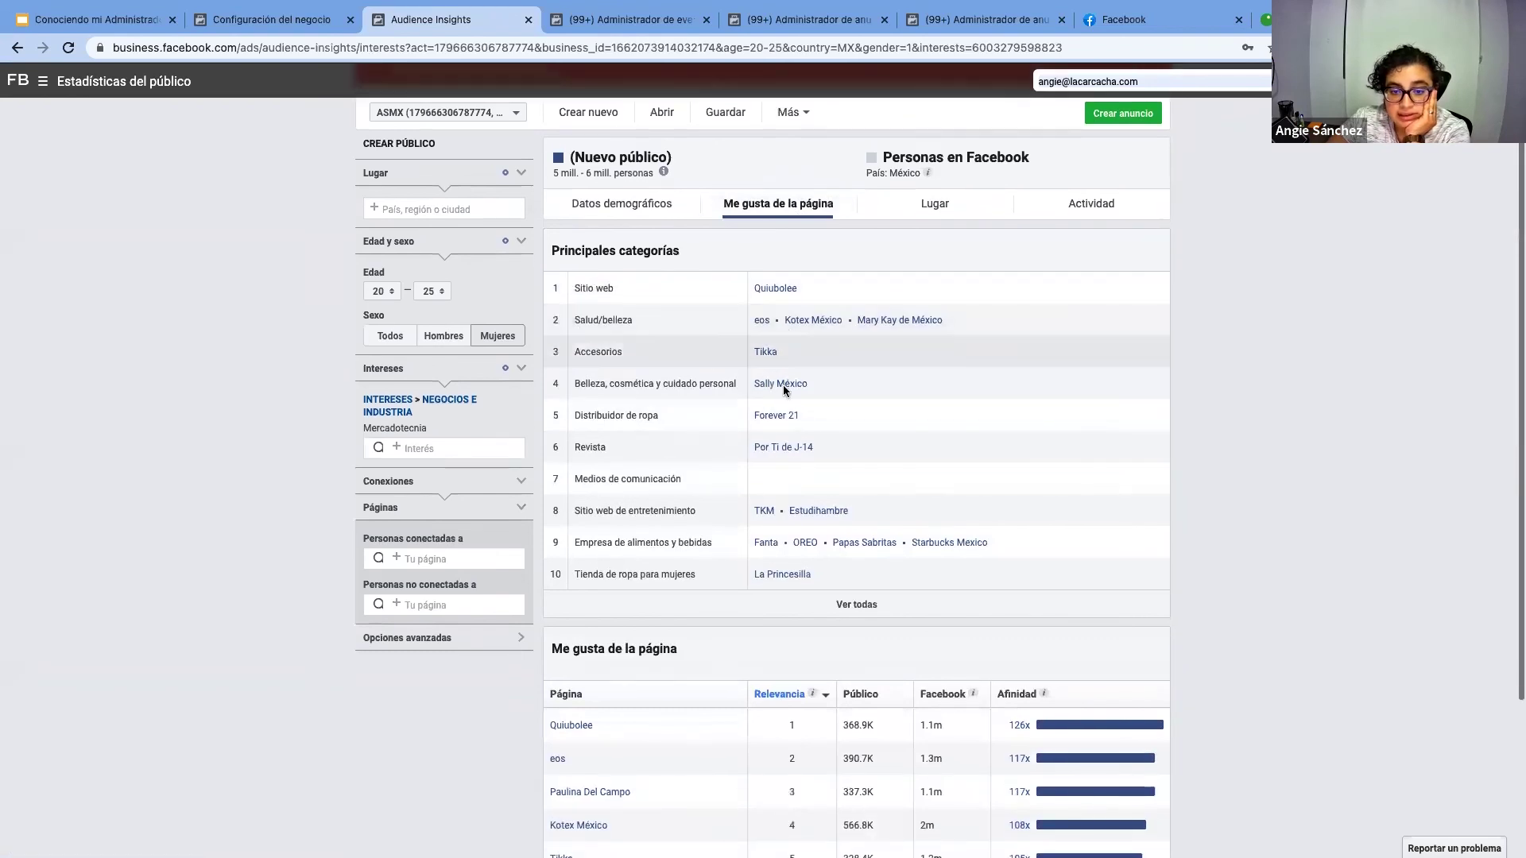
{"action": "scroll", "coordinate": [796, 487], "scroll_direction": "down", "scroll_amount": 4}
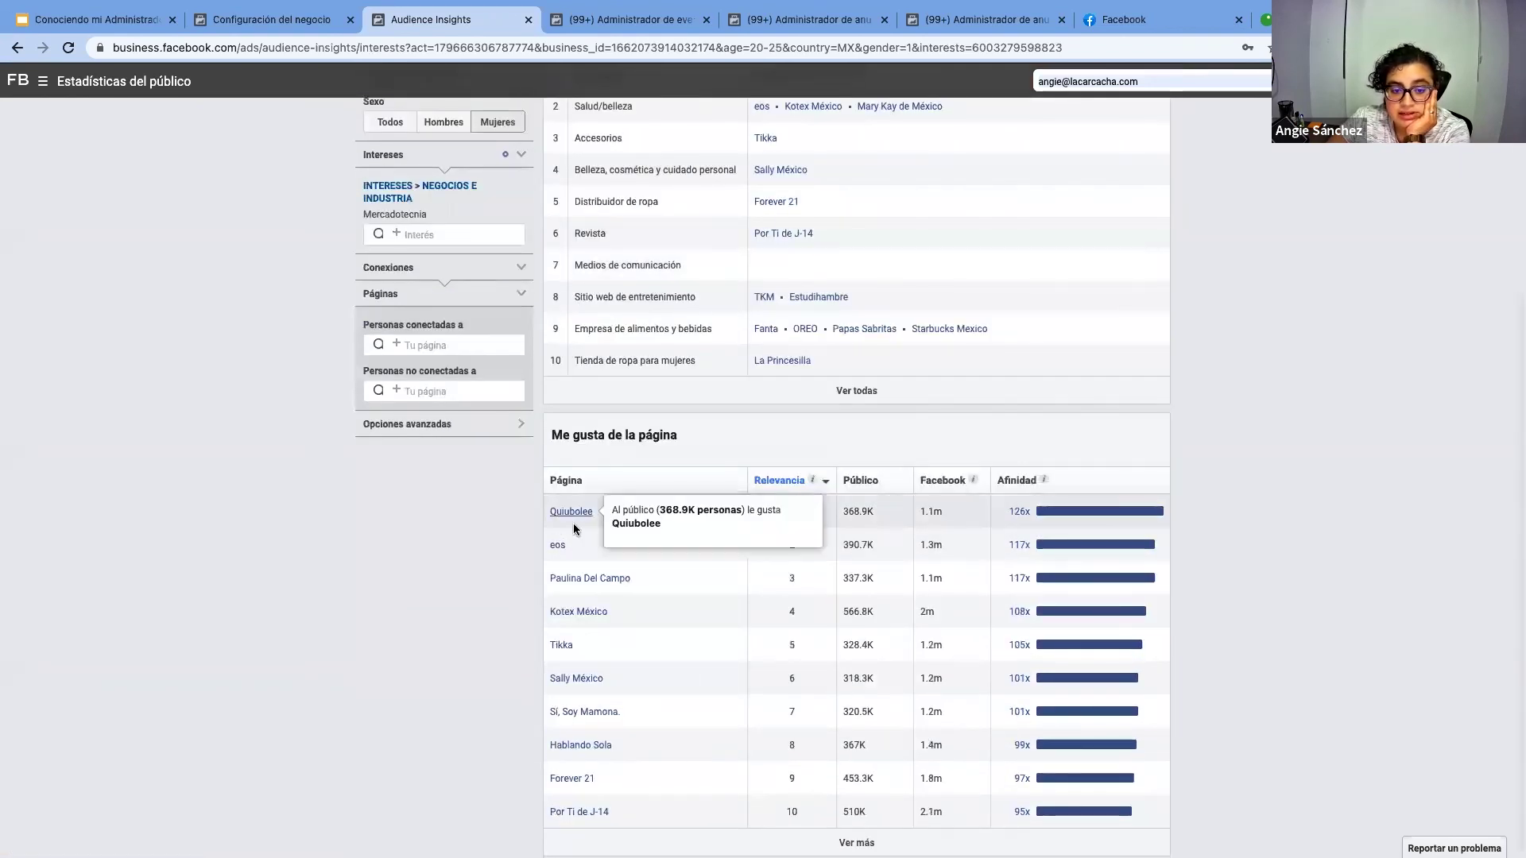
Review the audience's top cities, activity frequency and device usage
{"action": "scroll", "coordinate": [729, 537], "scroll_direction": "up", "scroll_amount": 6}
{"action": "left_click", "coordinate": [943, 317]}
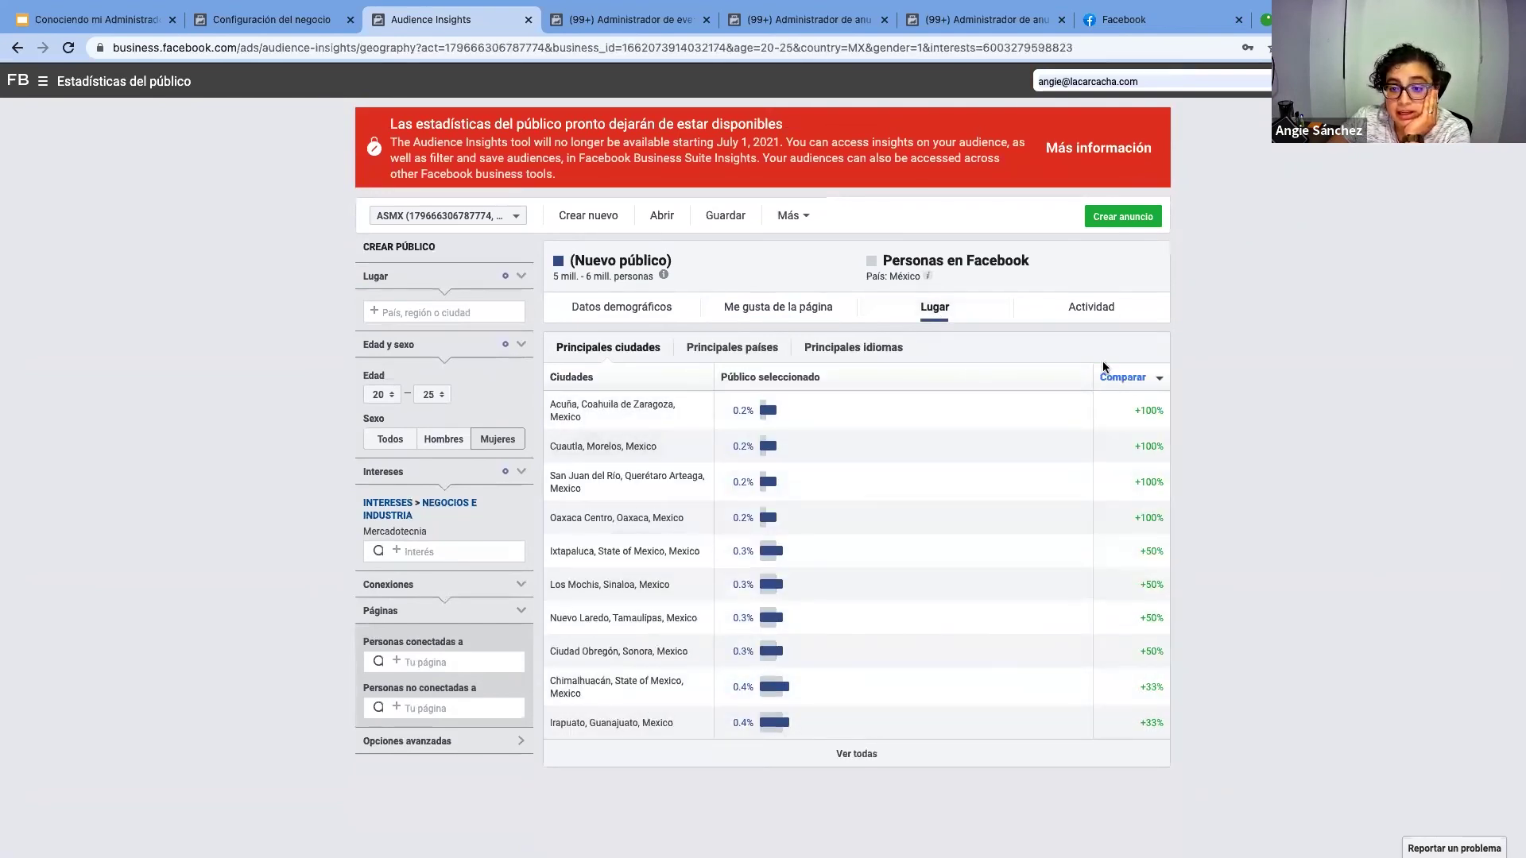
{"action": "left_click", "coordinate": [1103, 310]}
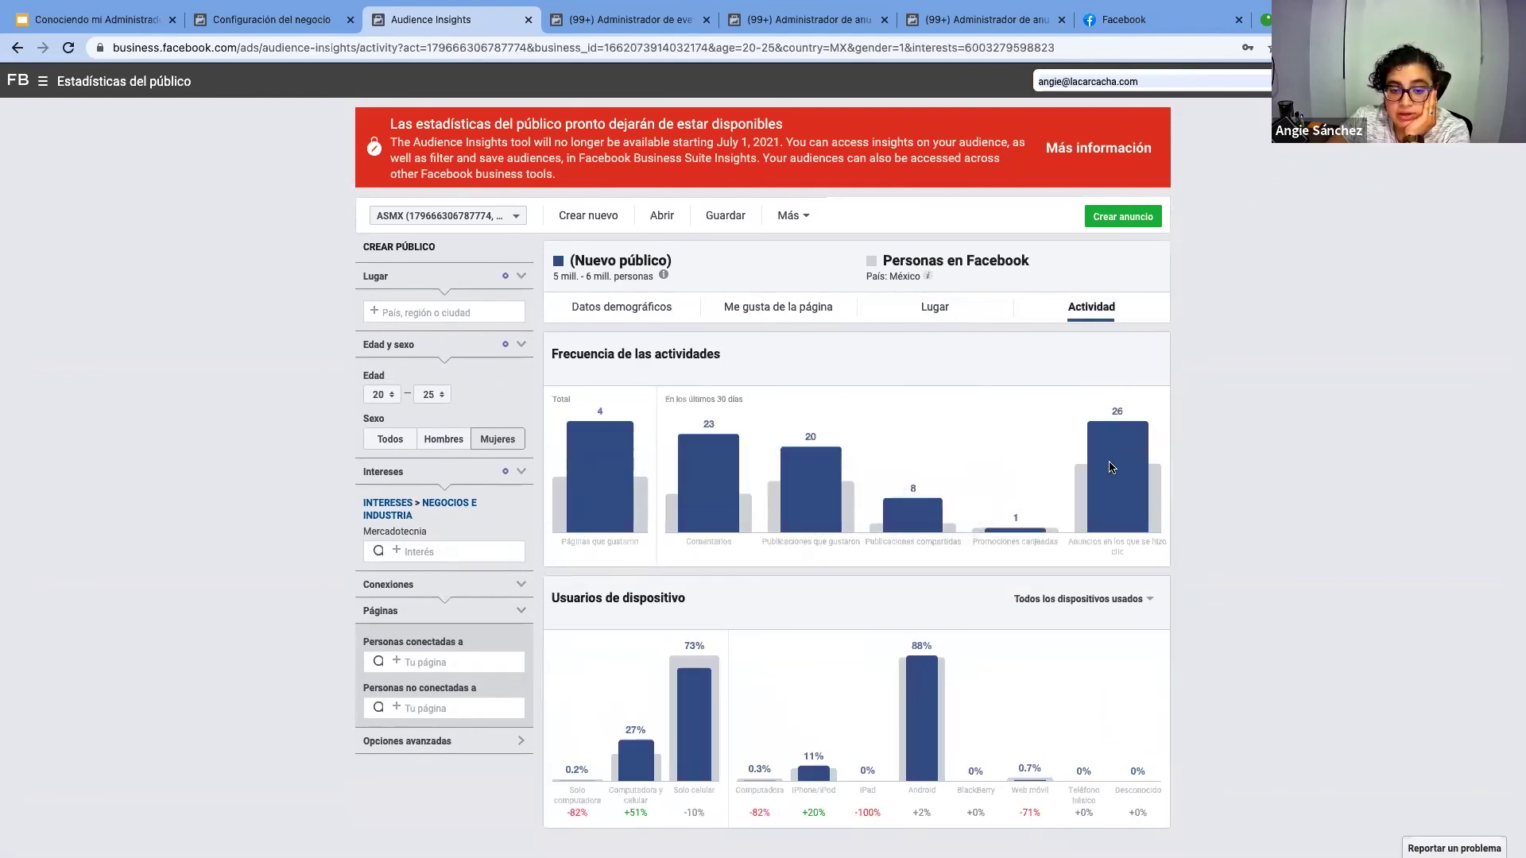
{"action": "mouse_move", "coordinate": [699, 470]}
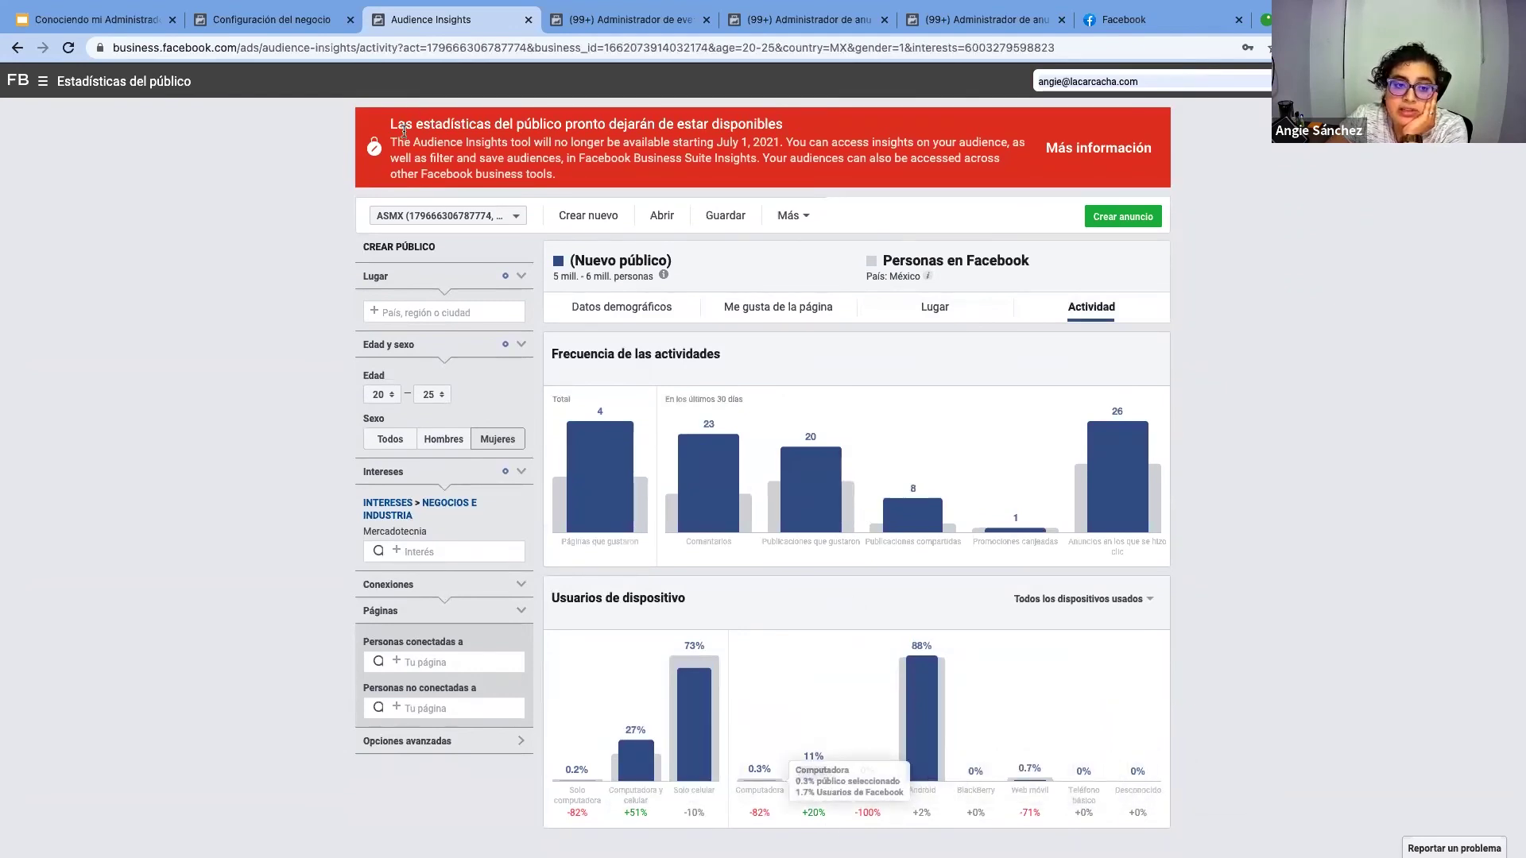
{"action": "left_click_drag", "start_coordinate": [404, 134], "coordinate": [620, 189]}
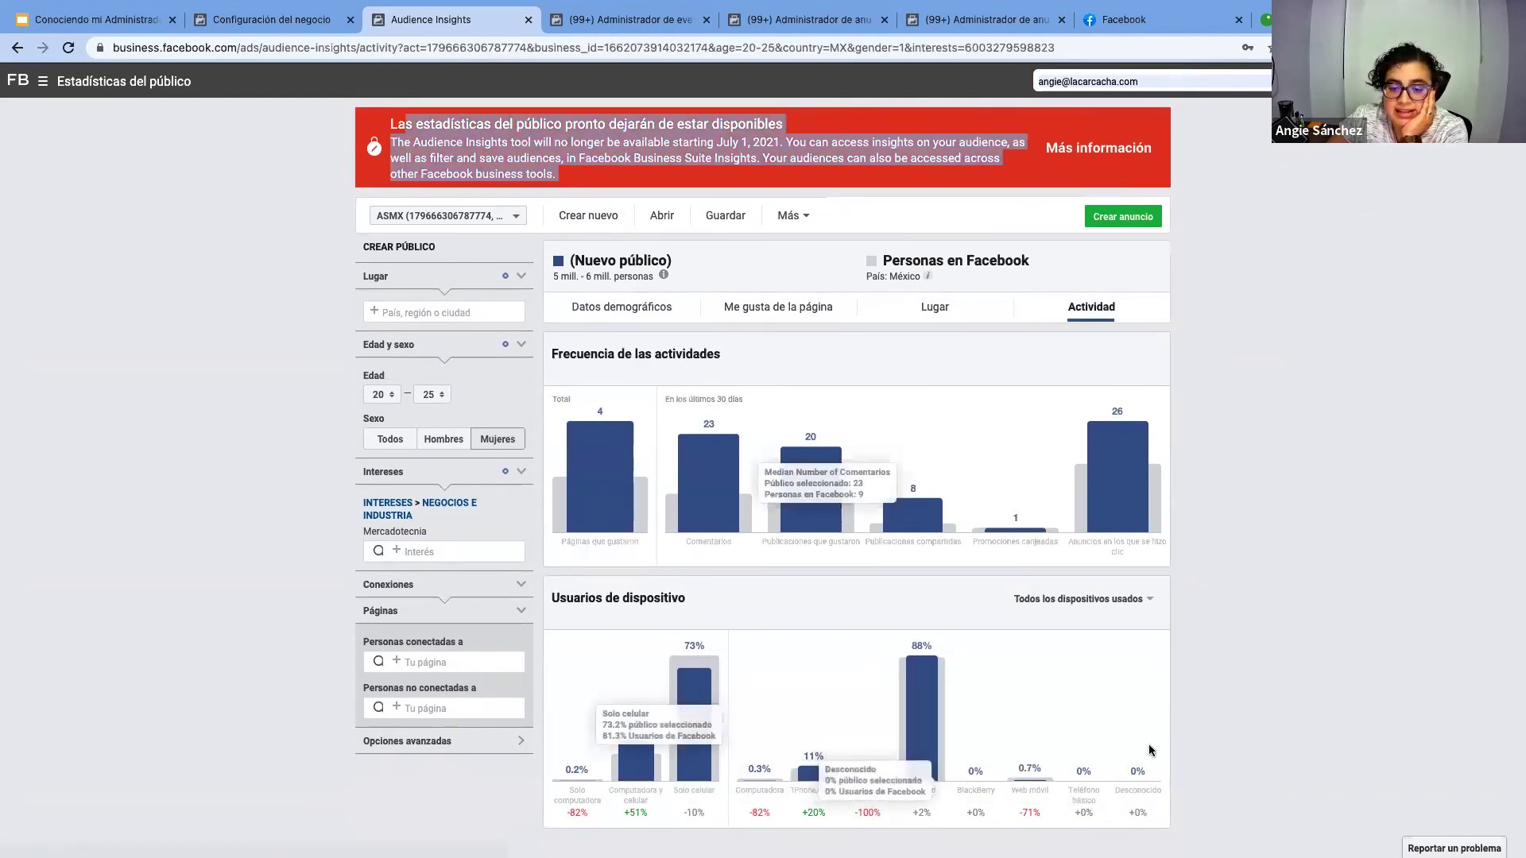
{"action": "left_click", "coordinate": [1033, 747]}
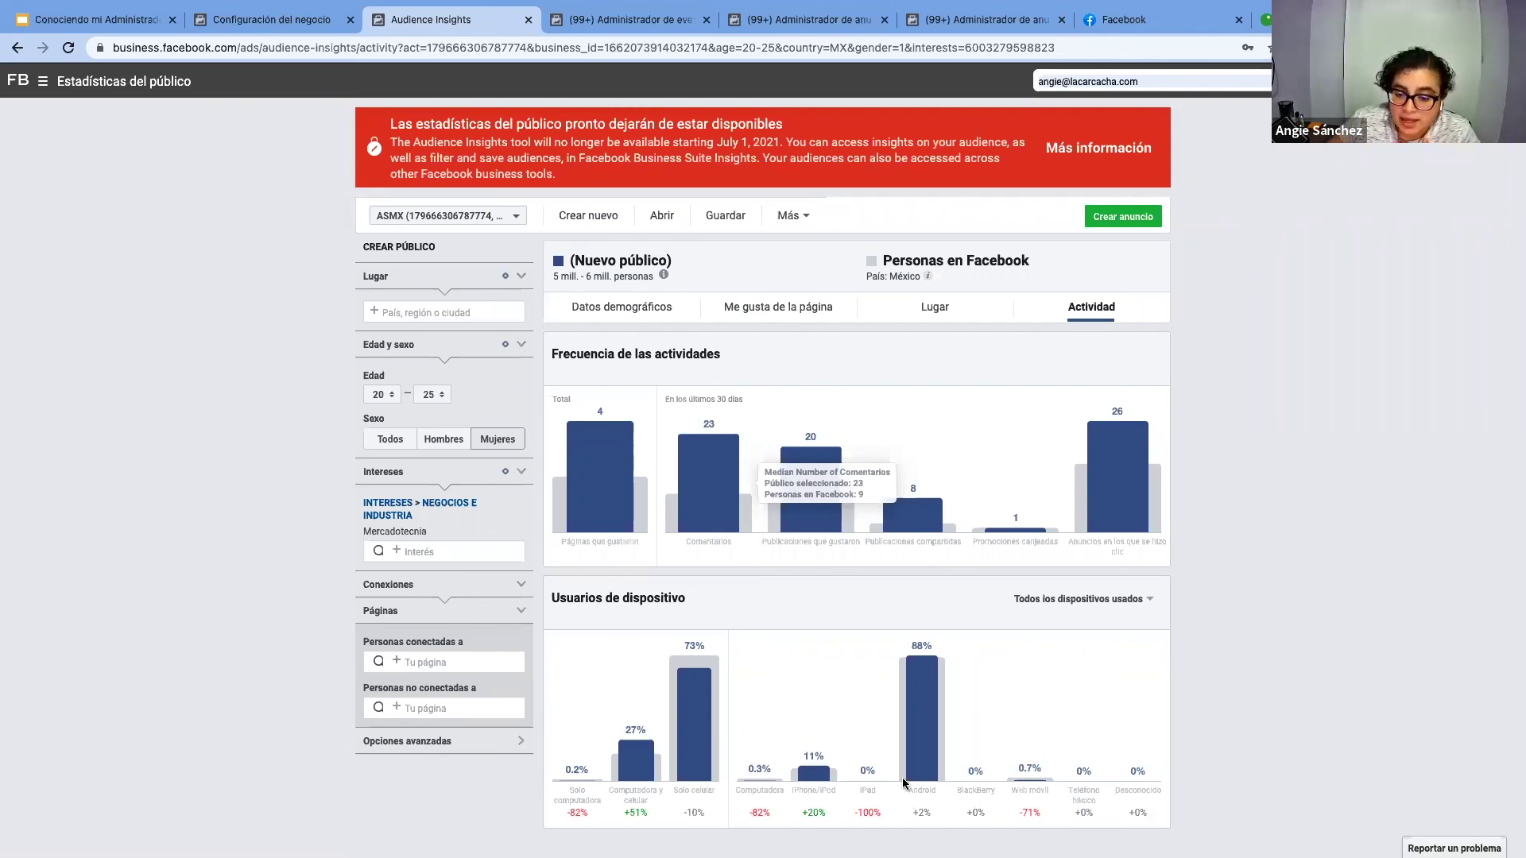
{"action": "mouse_move", "coordinate": [928, 651]}
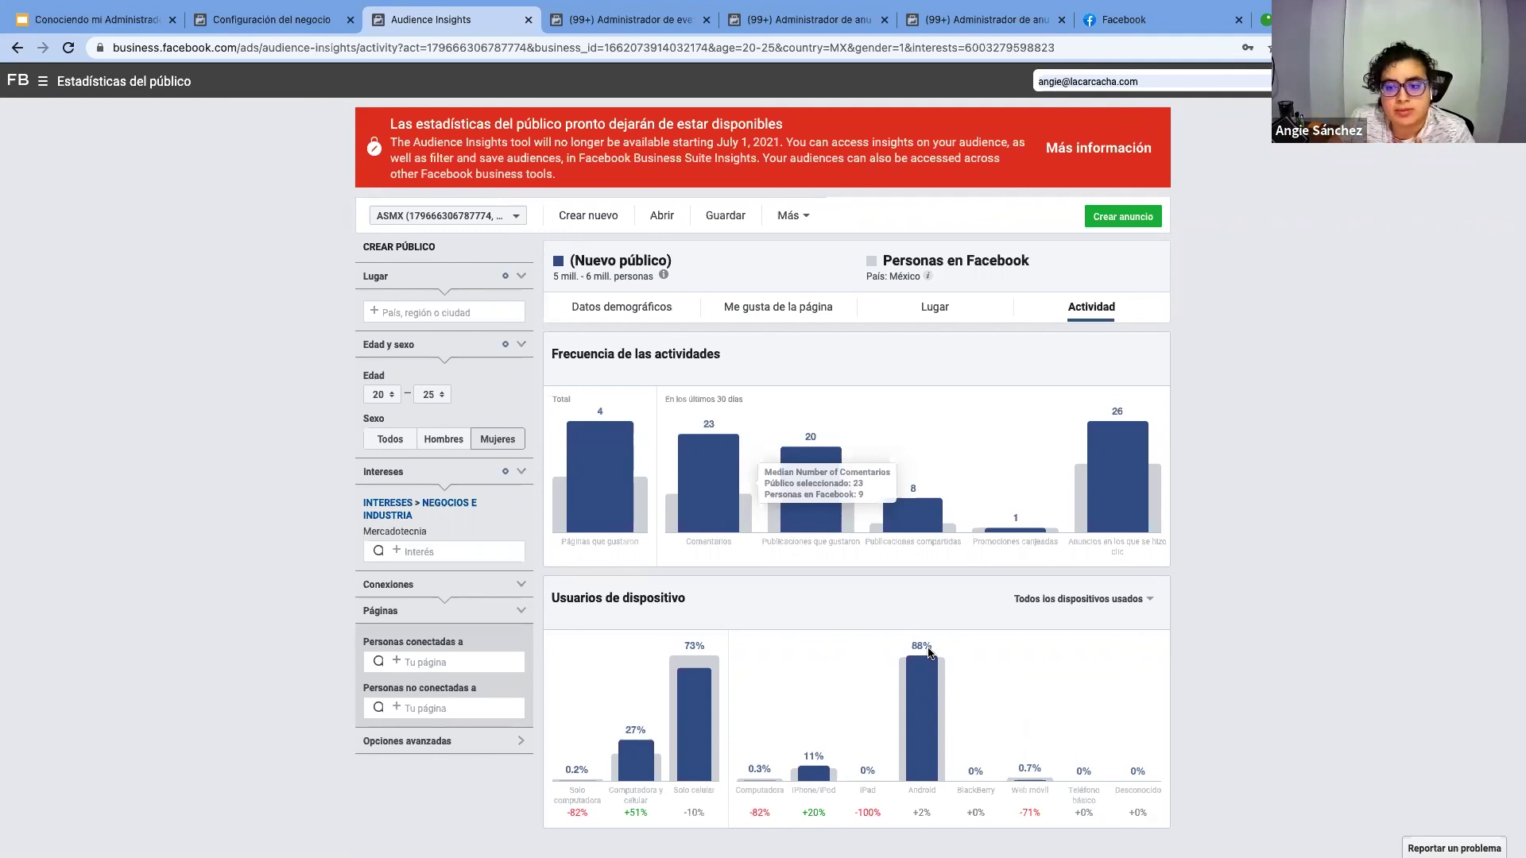
{"action": "mouse_move", "coordinate": [703, 676]}
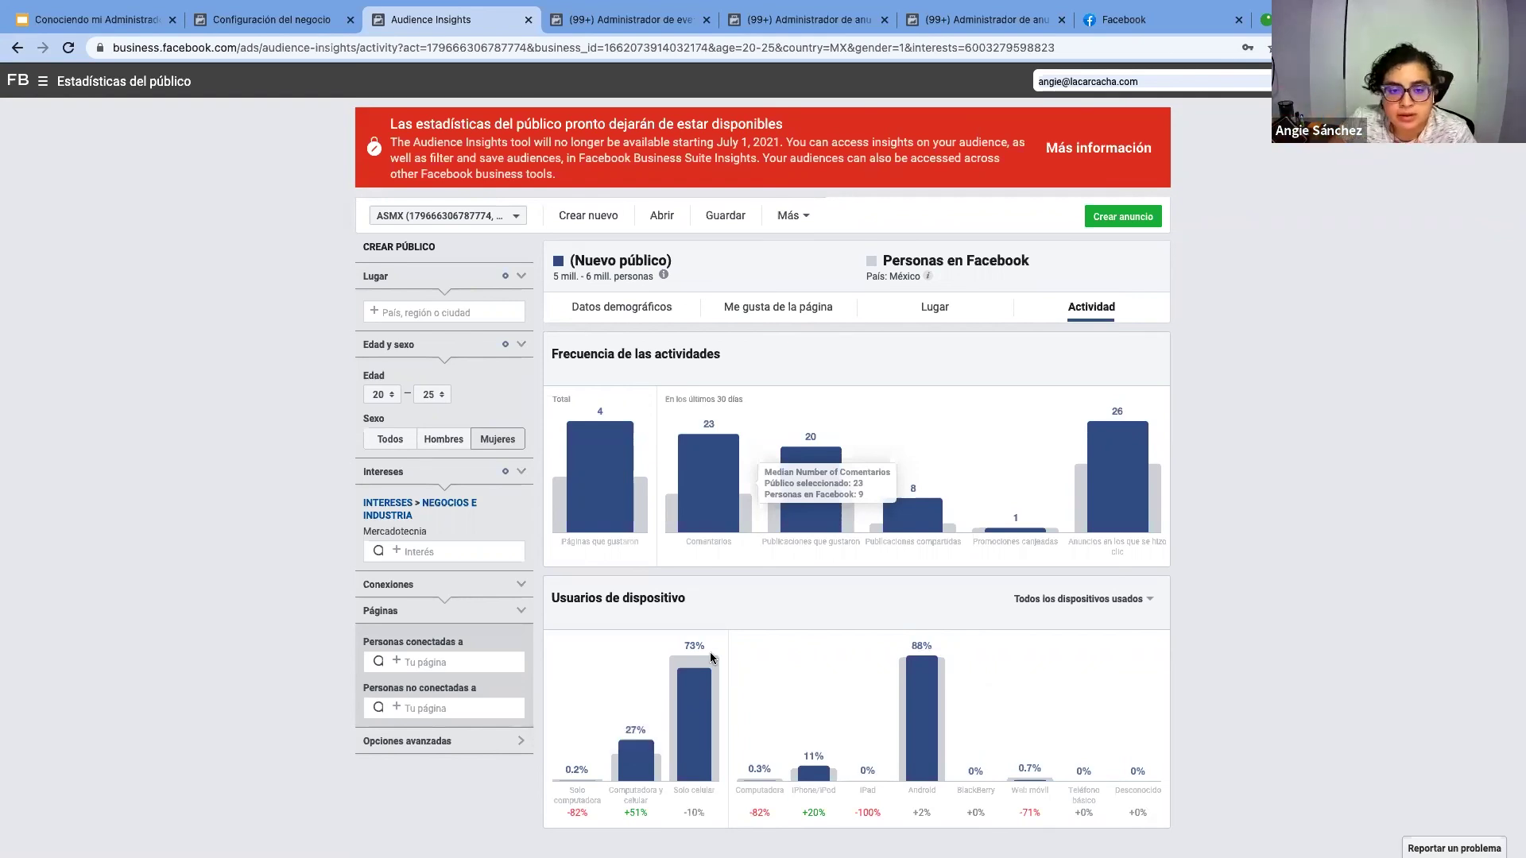
Revisit the audience's locations and demographic charts, and highlight the notice about Audience Insights being discontinued
{"action": "left_click", "coordinate": [929, 307]}
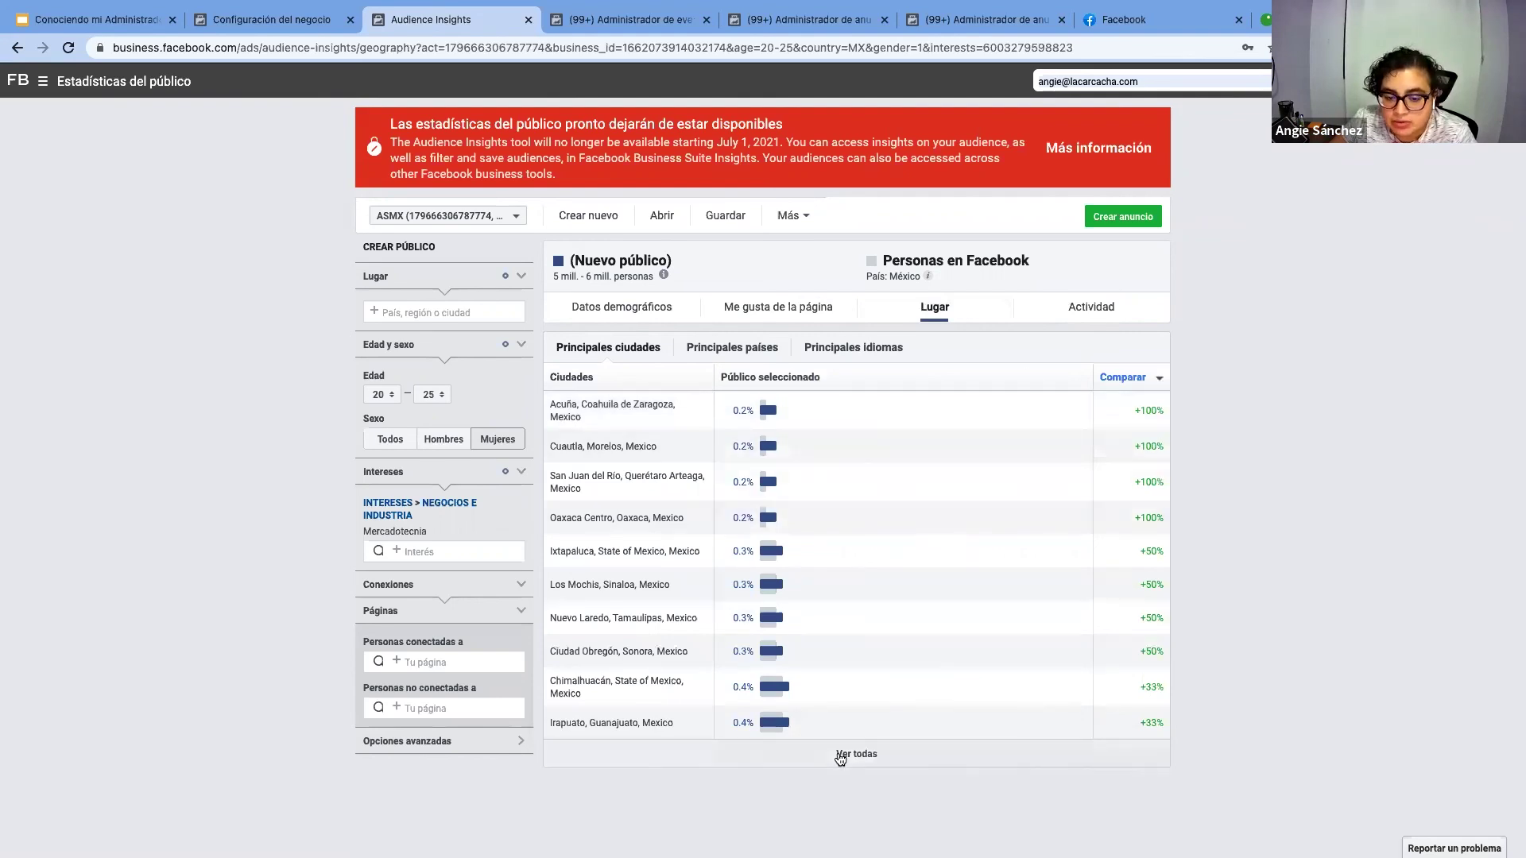
{"action": "left_click", "coordinate": [657, 309]}
{"action": "scroll", "coordinate": [1079, 755], "scroll_direction": "down", "scroll_amount": 1}
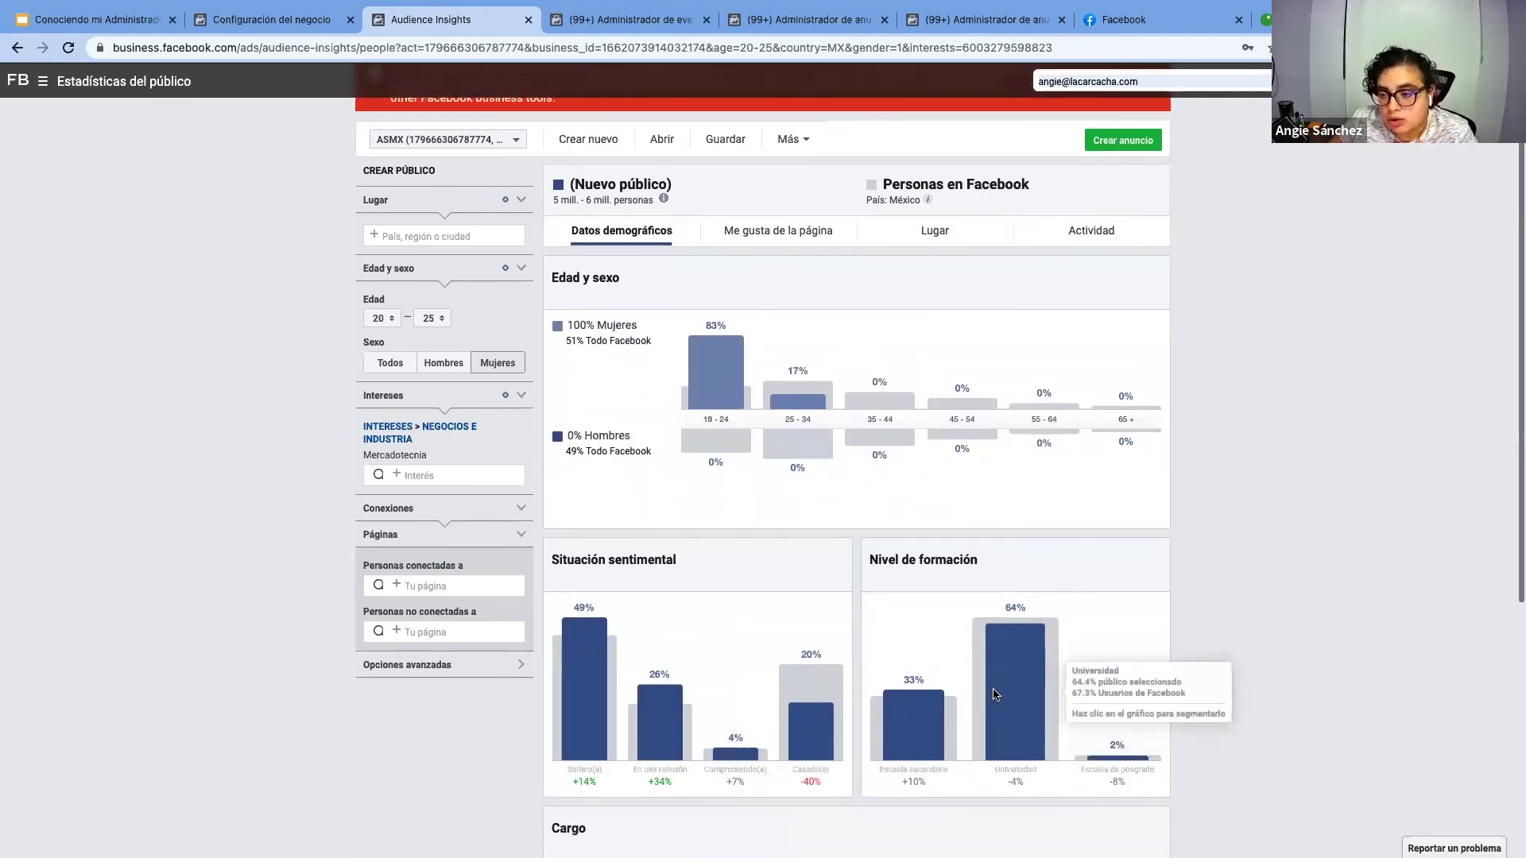
{"action": "scroll", "coordinate": [993, 696], "scroll_direction": "up", "scroll_amount": 1}
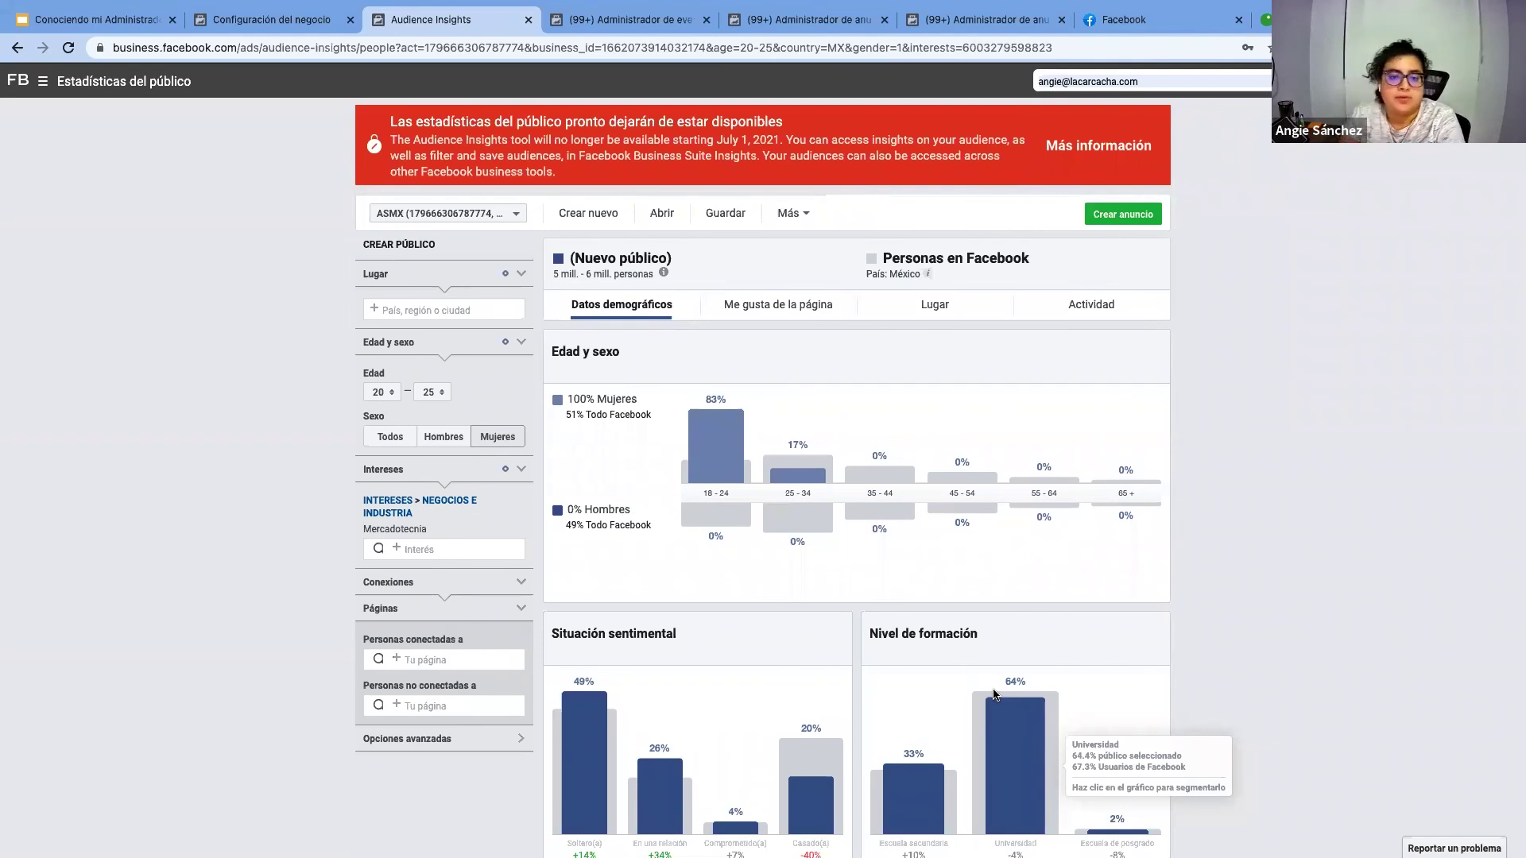
{"action": "left_click_drag", "start_coordinate": [556, 172], "coordinate": [633, 142]}
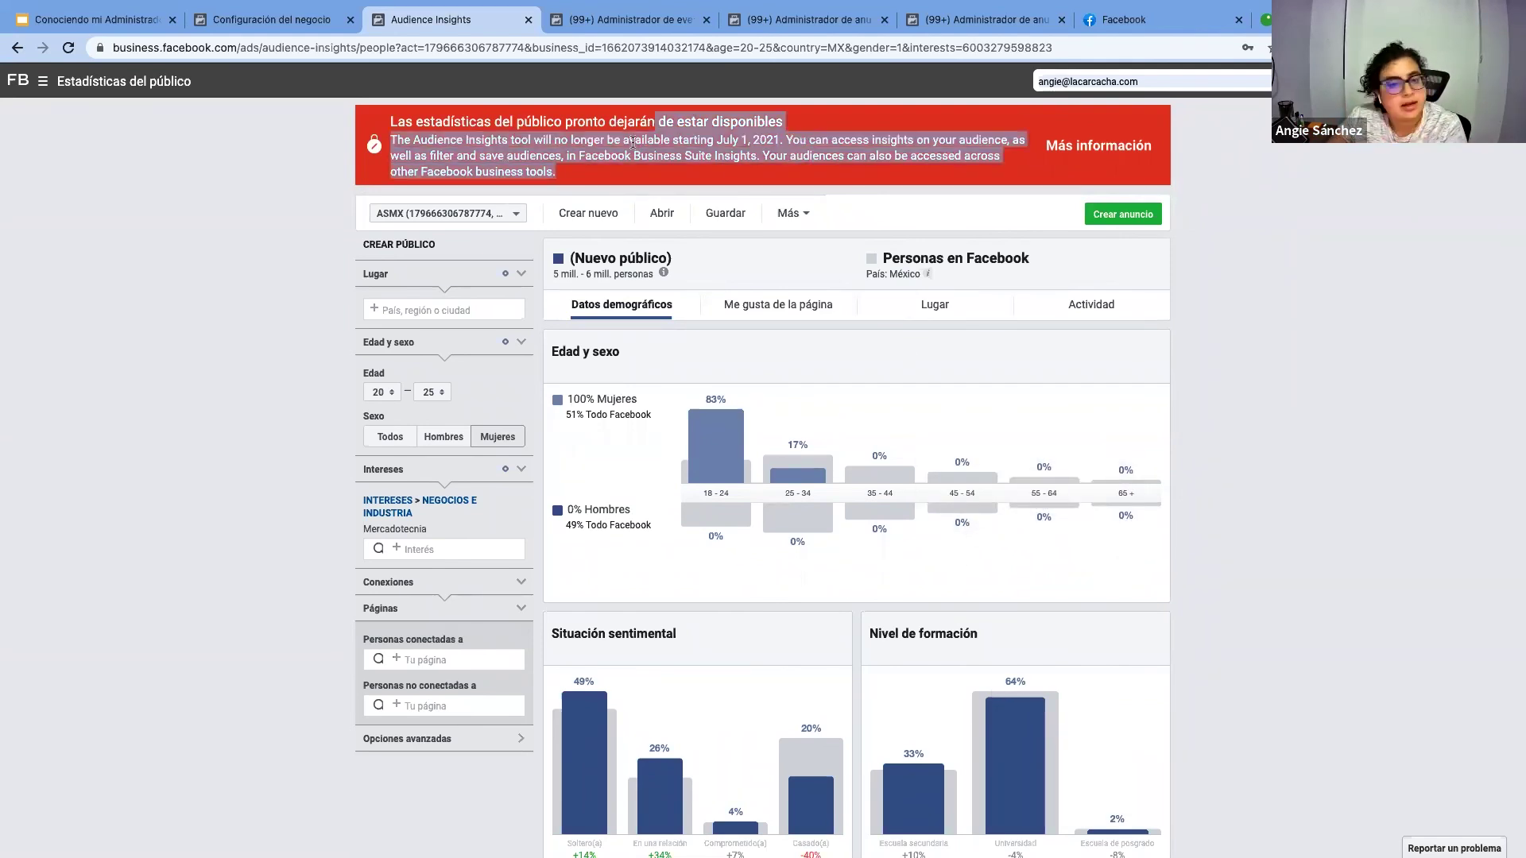
Look through the tool list in Audience Insights, highlight the tool's base web address, and return to Cafetería Batman's business information
{"action": "left_click", "coordinate": [267, 29]}
{"action": "left_click", "coordinate": [215, 87]}
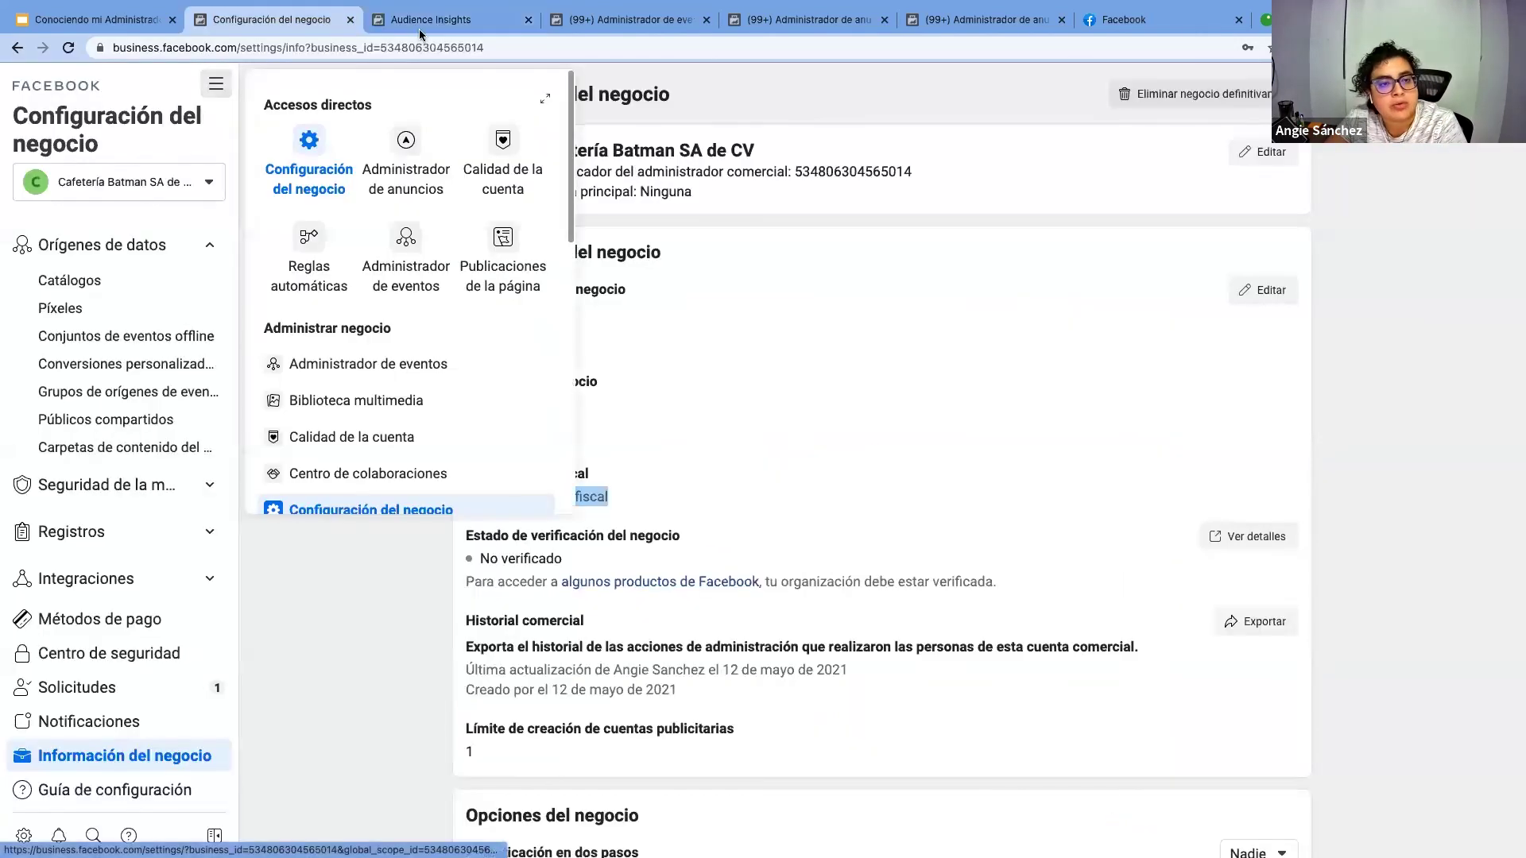
{"action": "left_click", "coordinate": [438, 64]}
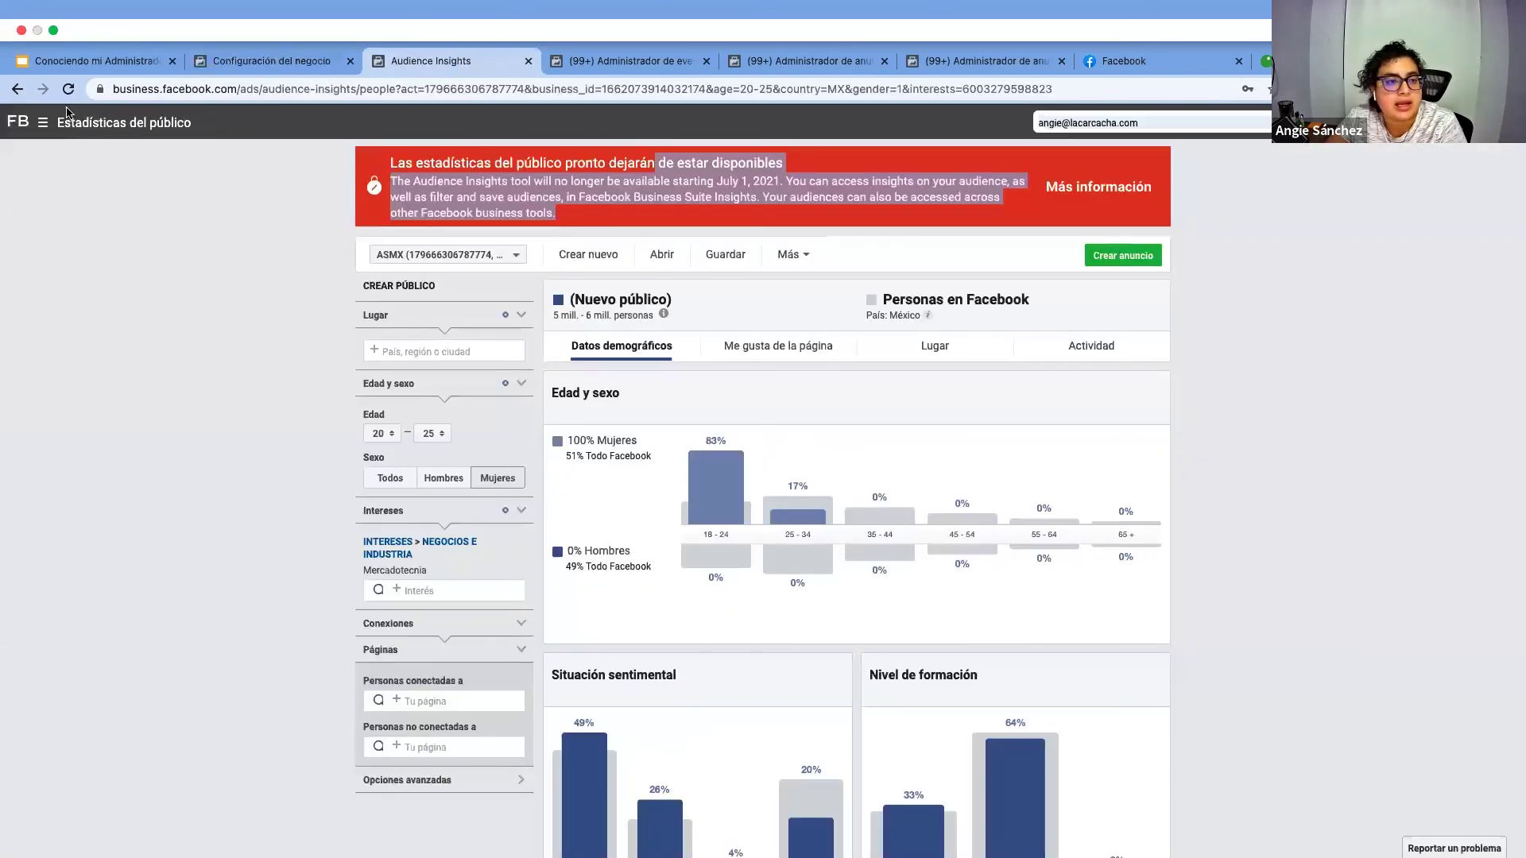
{"action": "left_click", "coordinate": [42, 81]}
{"action": "scroll", "coordinate": [262, 408], "scroll_direction": "down", "scroll_amount": 7}
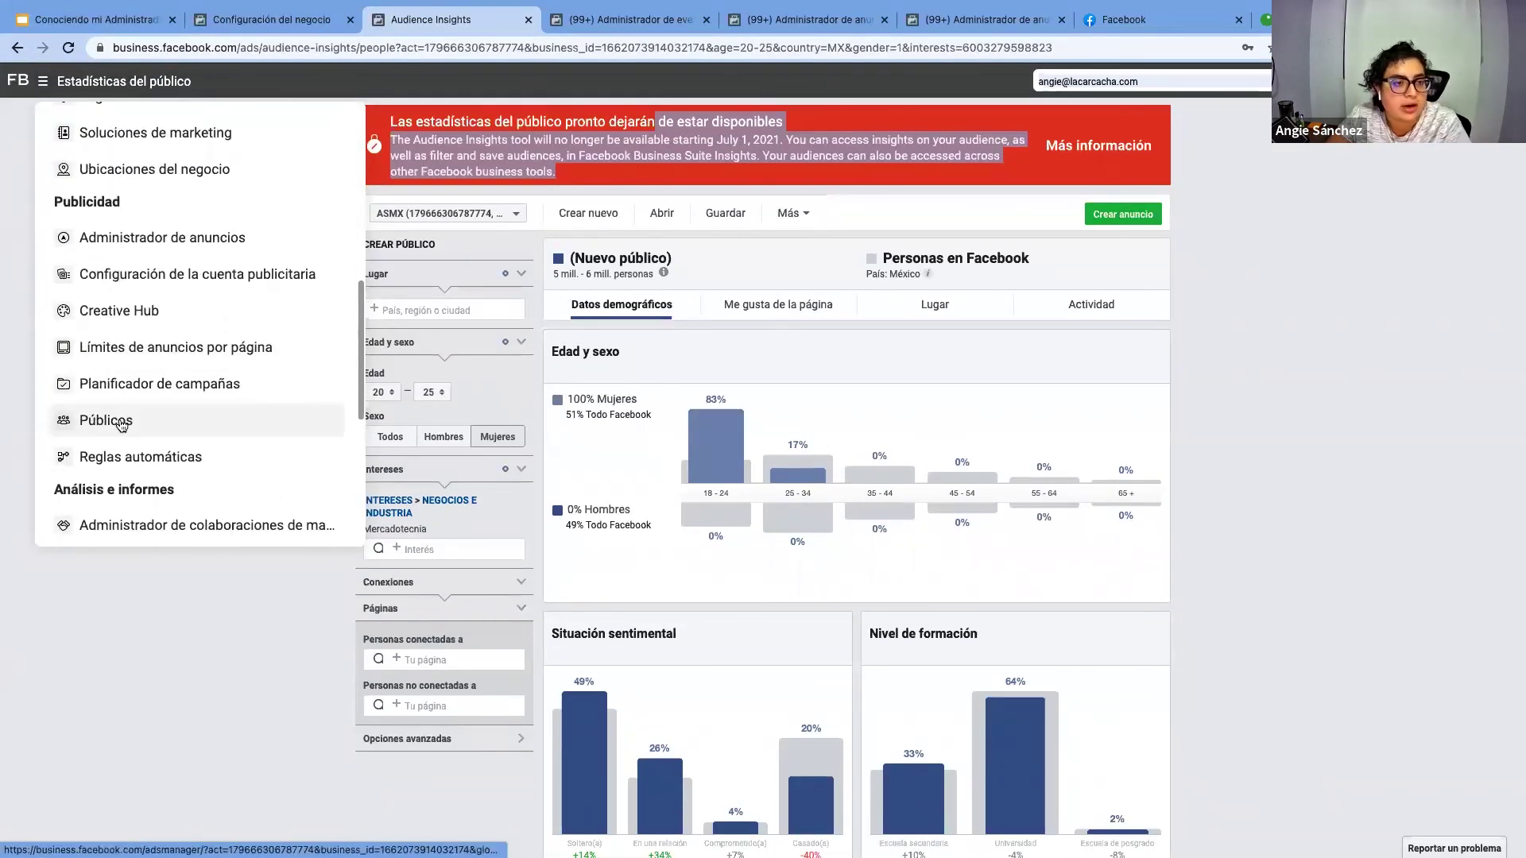
{"action": "left_click_drag", "start_coordinate": [359, 47], "coordinate": [112, 46]}
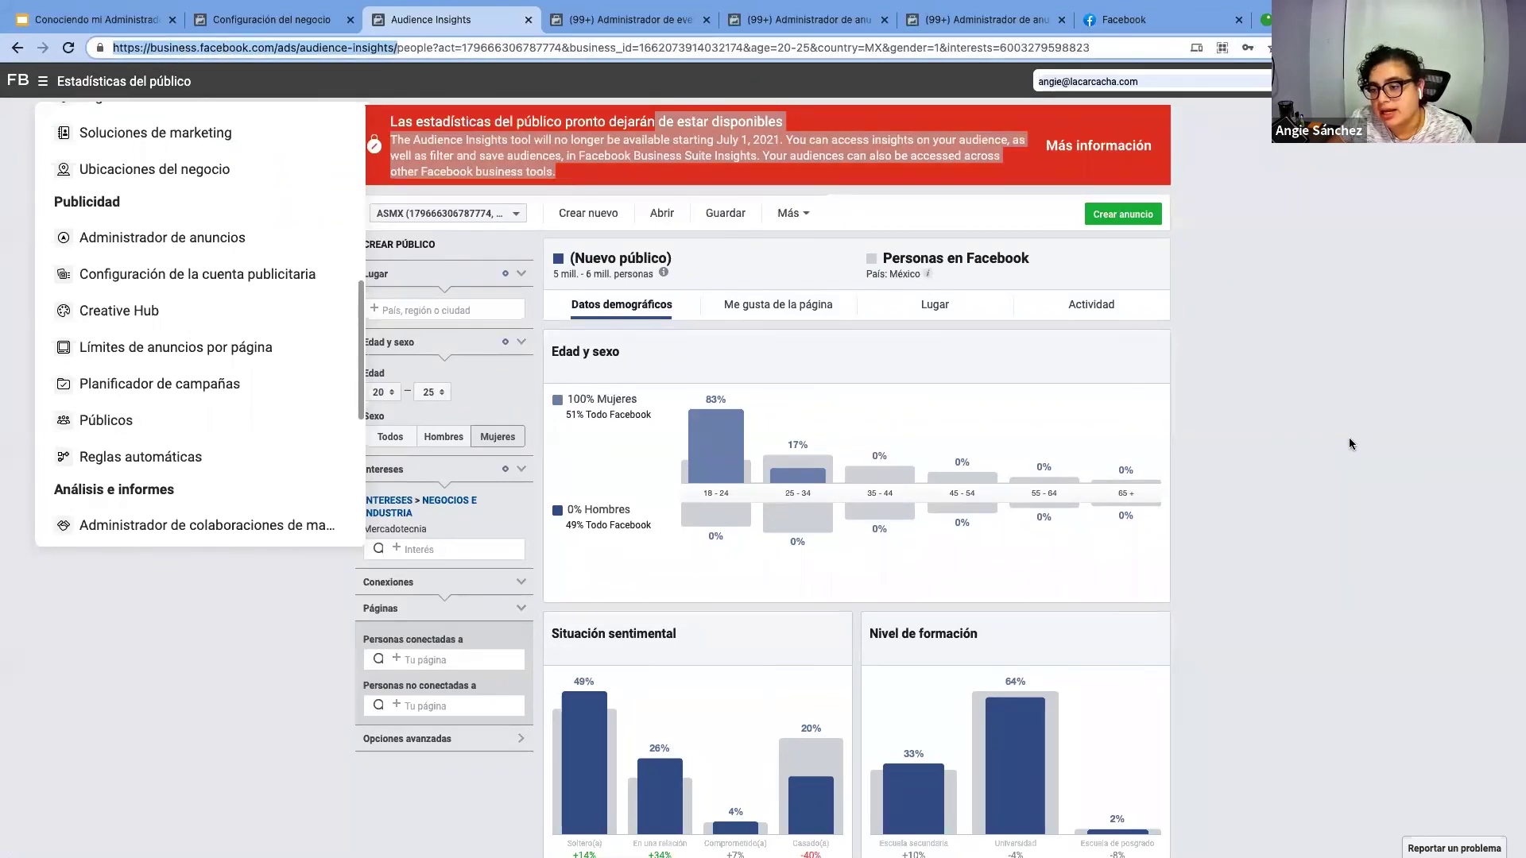
{"action": "left_click", "coordinate": [270, 19]}
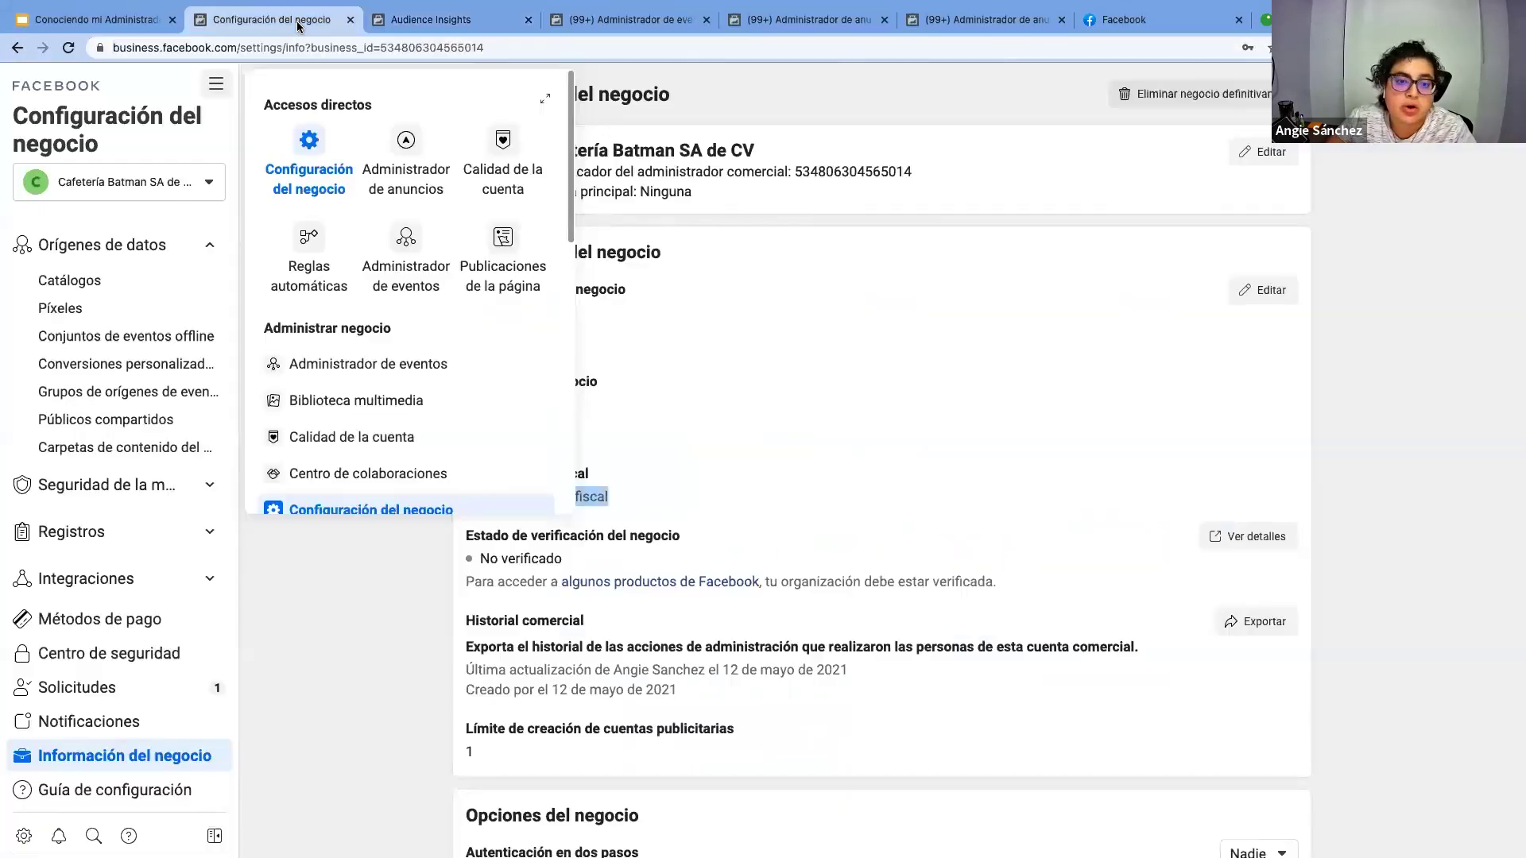
{"action": "left_click", "coordinate": [800, 331]}
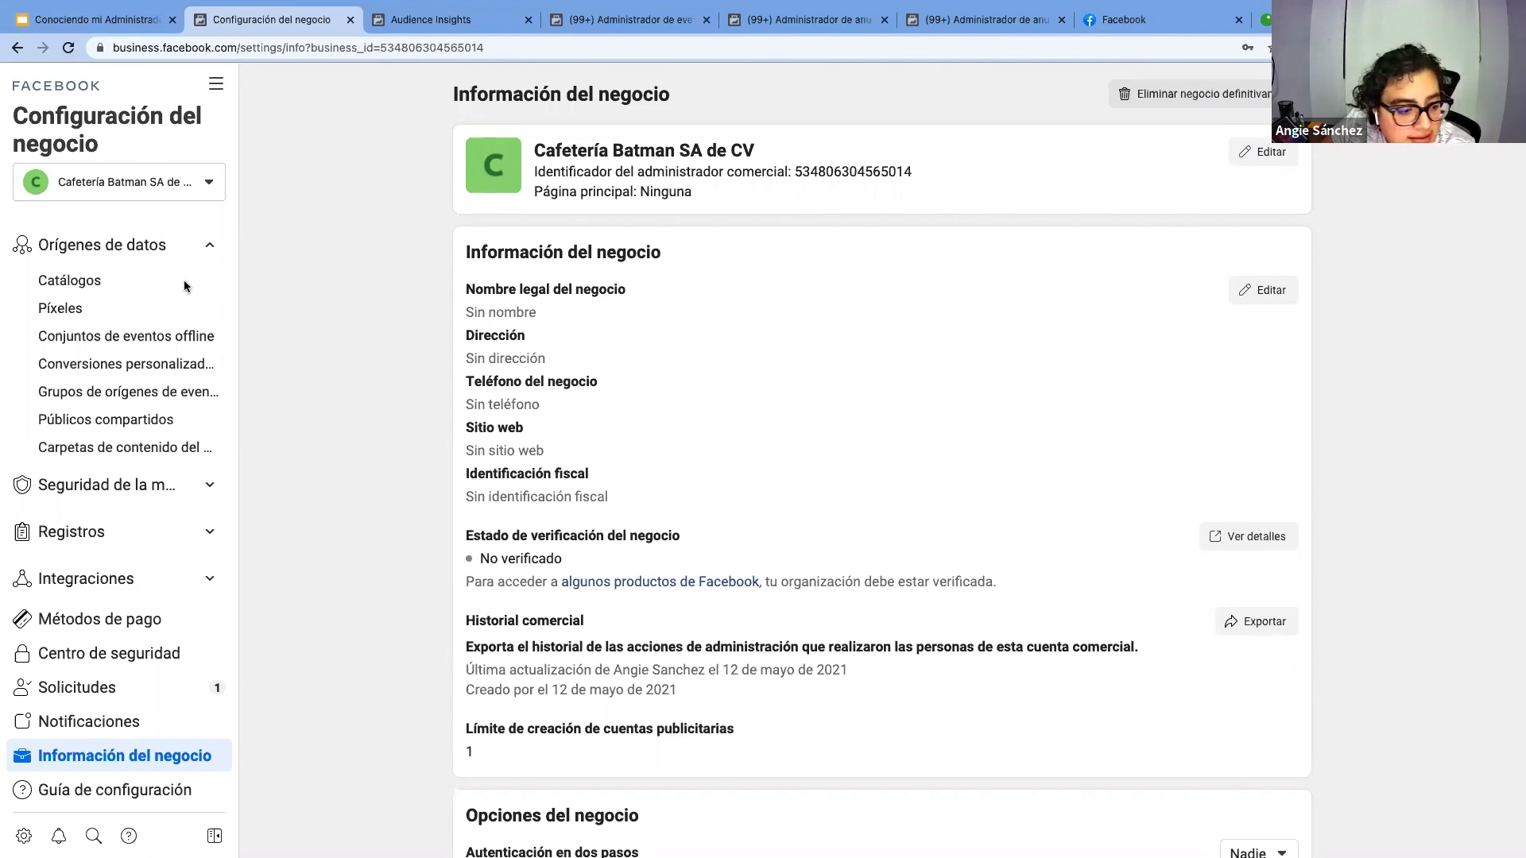
Switch to the Google Slides deck, present it from the business.facebook.com slide, and advance to the "Vamos a lo bueno" slide
{"action": "left_click", "coordinate": [83, 22]}
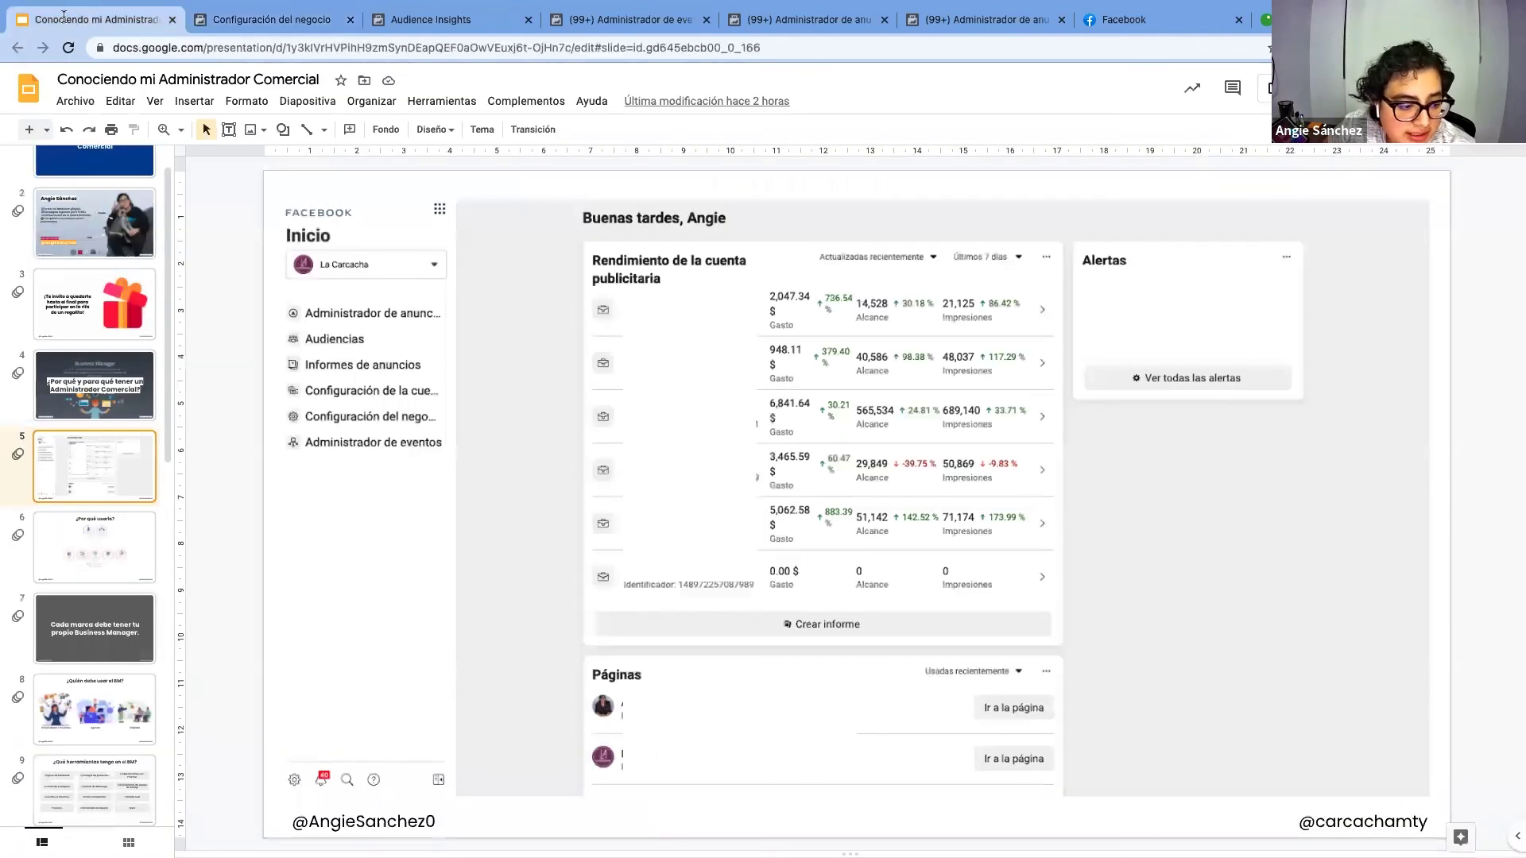
{"action": "scroll", "coordinate": [96, 477], "scroll_direction": "down", "scroll_amount": 3}
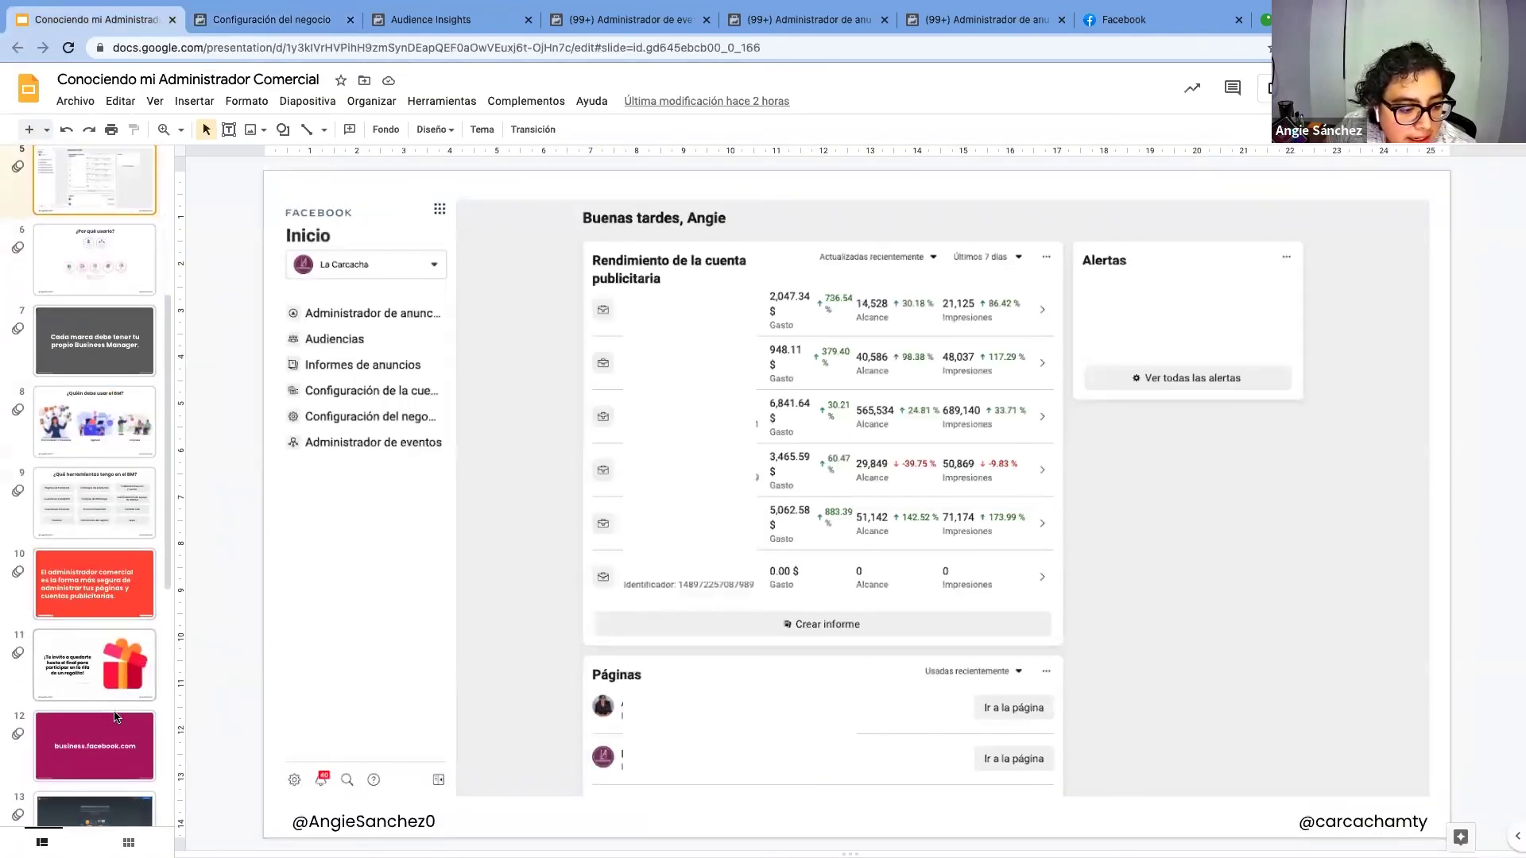
{"action": "left_click", "coordinate": [122, 720]}
{"action": "key", "text": "super+Return"}
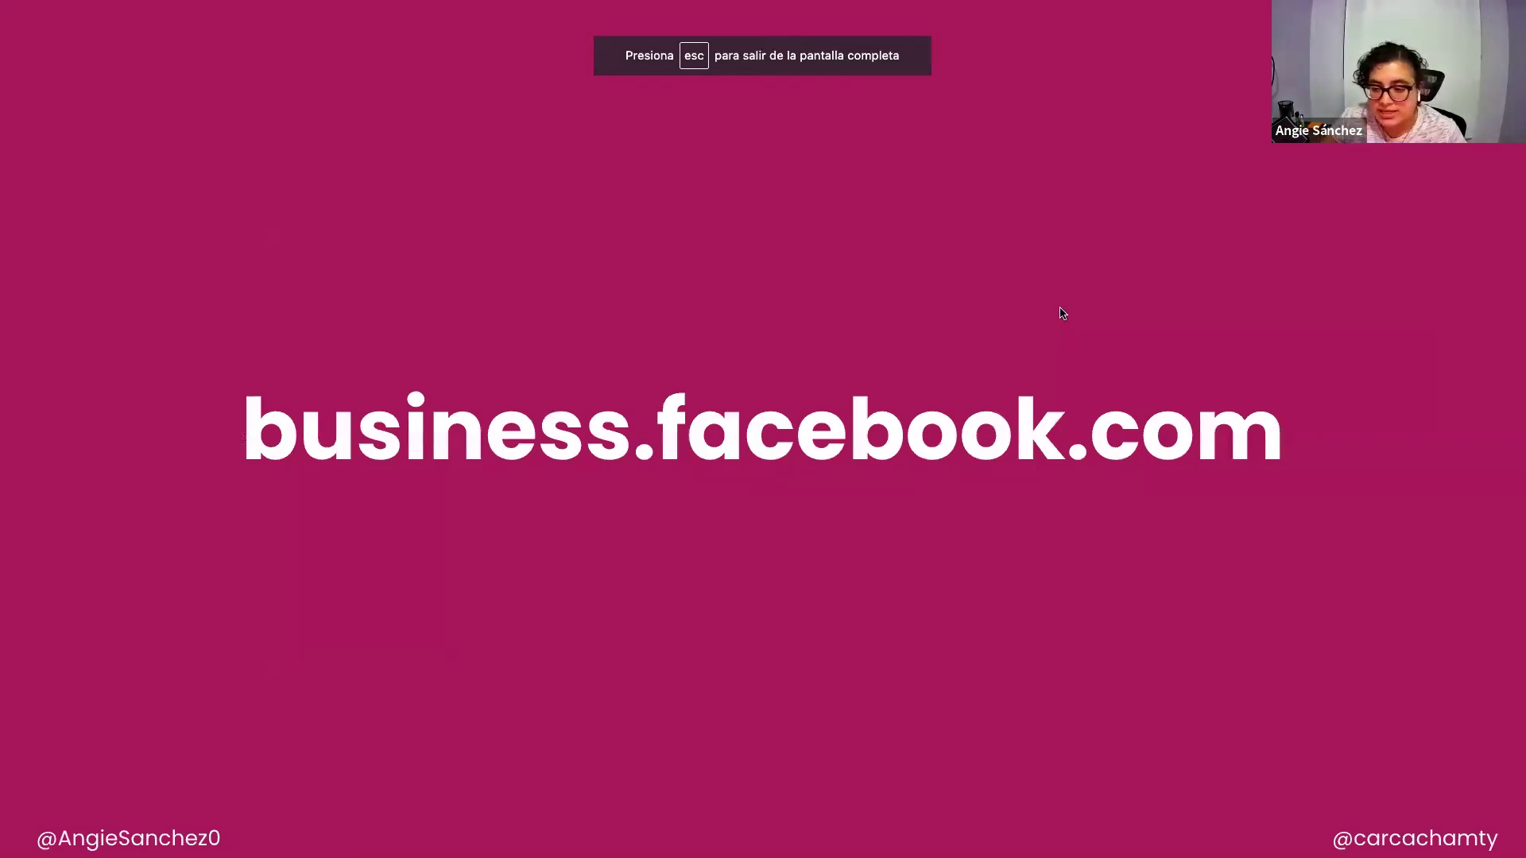
{"action": "key", "text": "Right"}
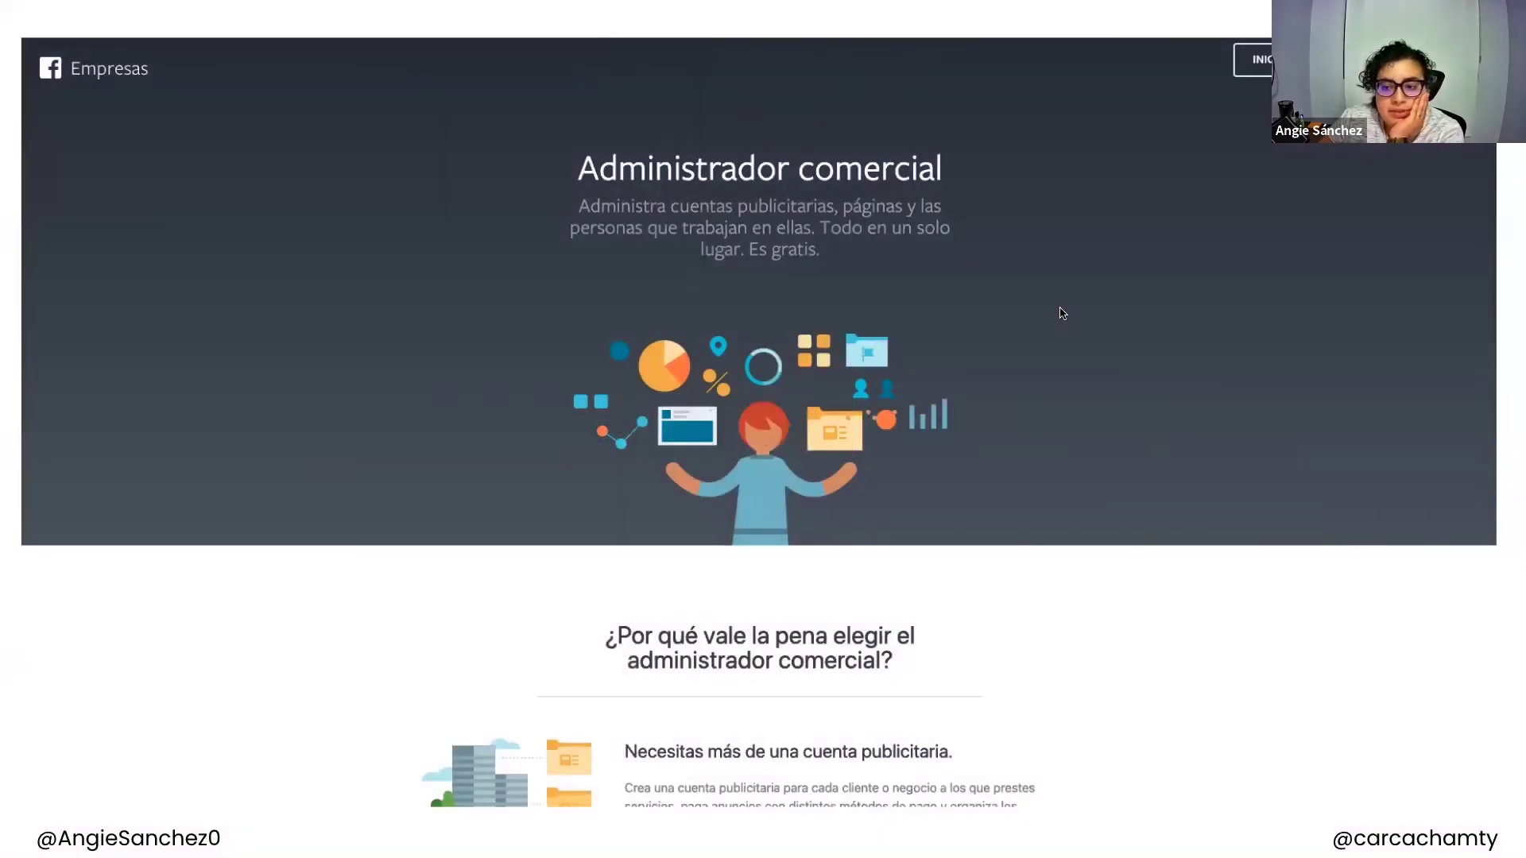
{"action": "key", "text": "Right"}
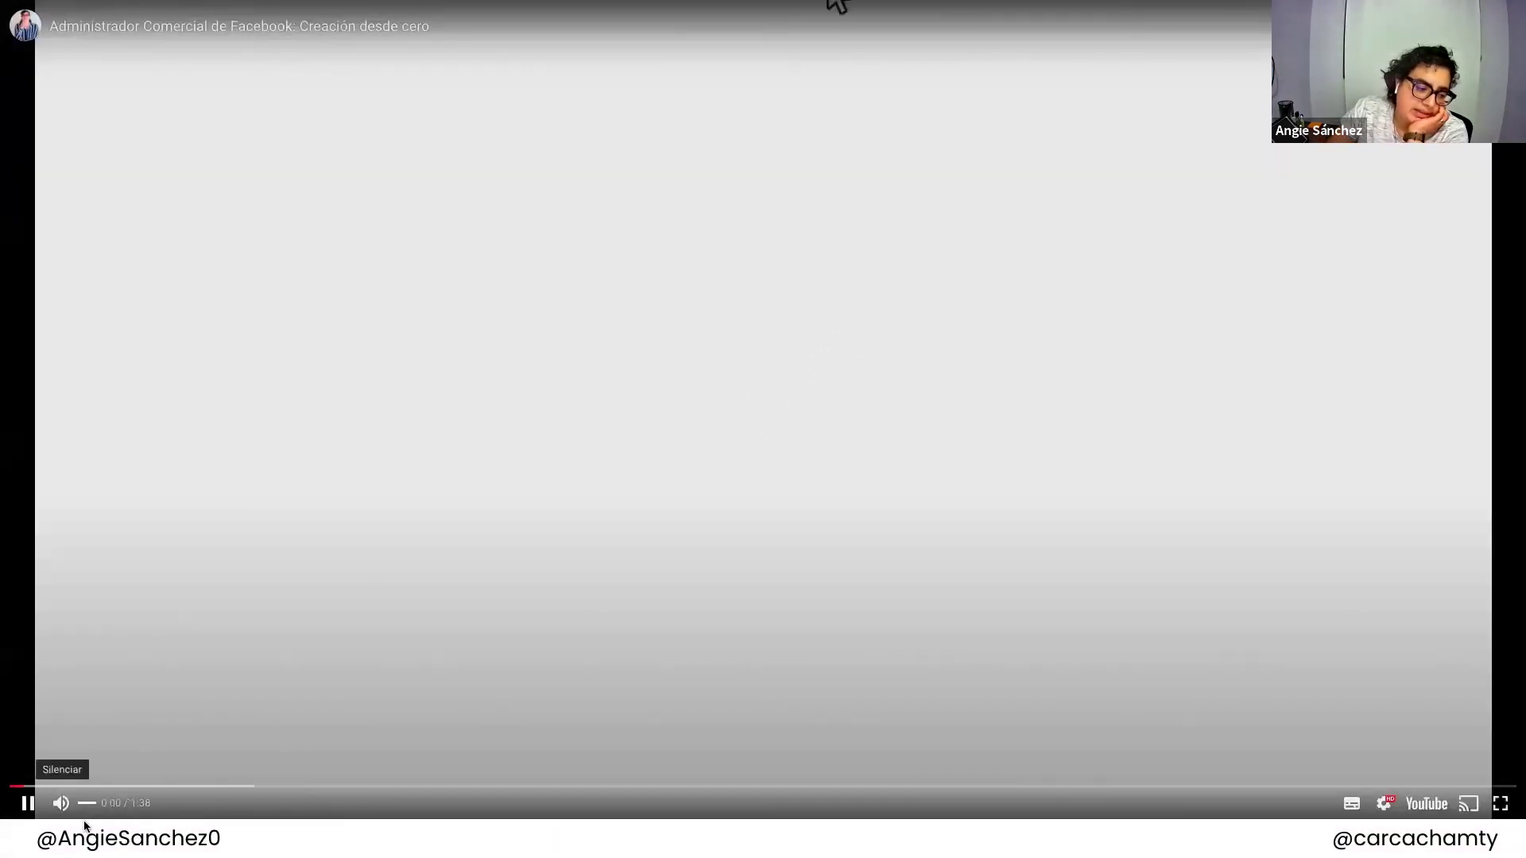
{"action": "left_click", "coordinate": [98, 828]}
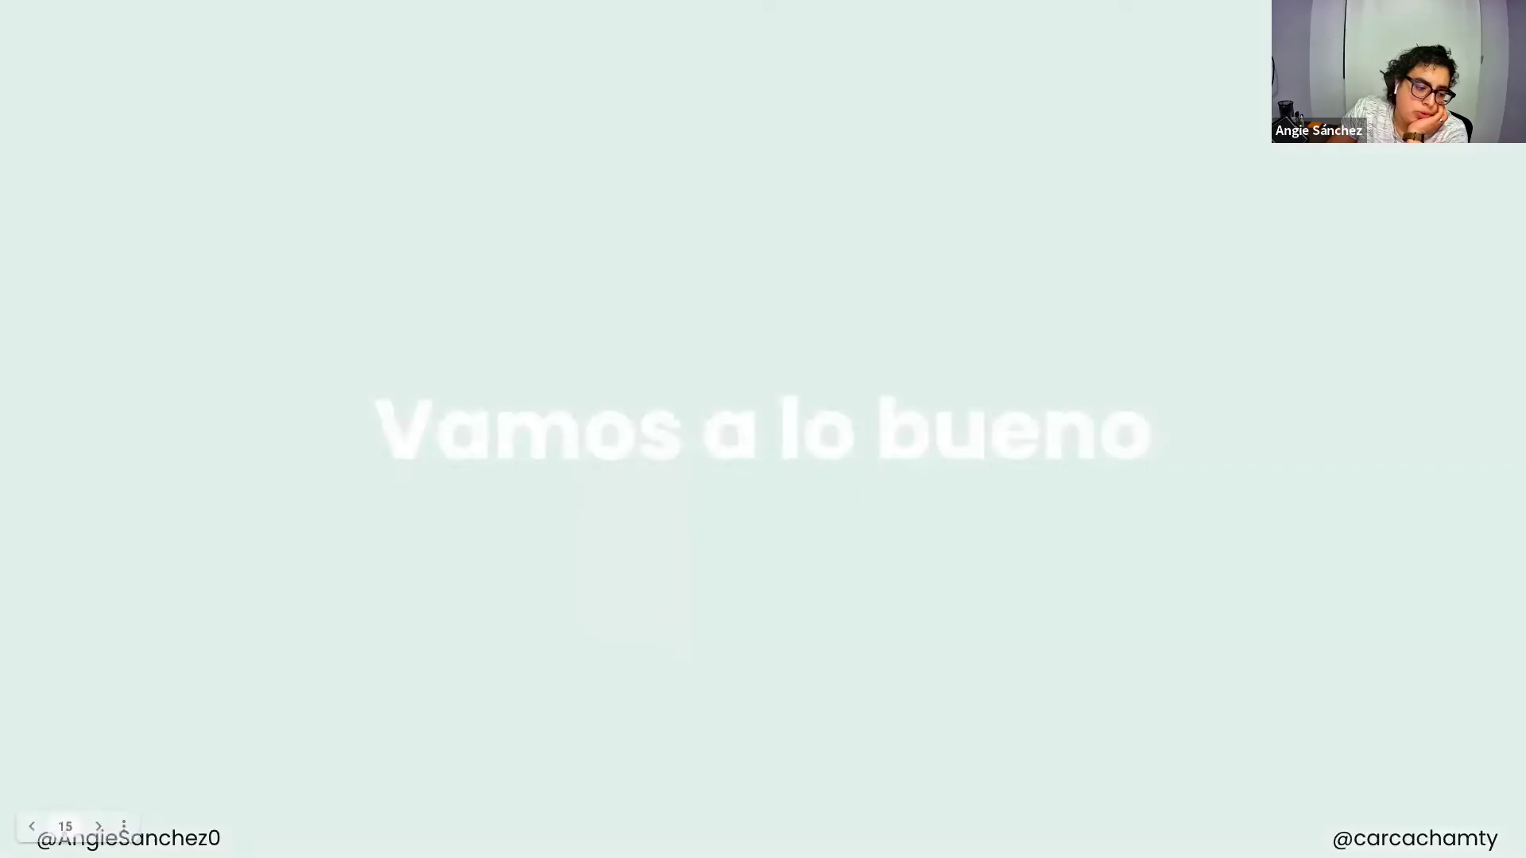